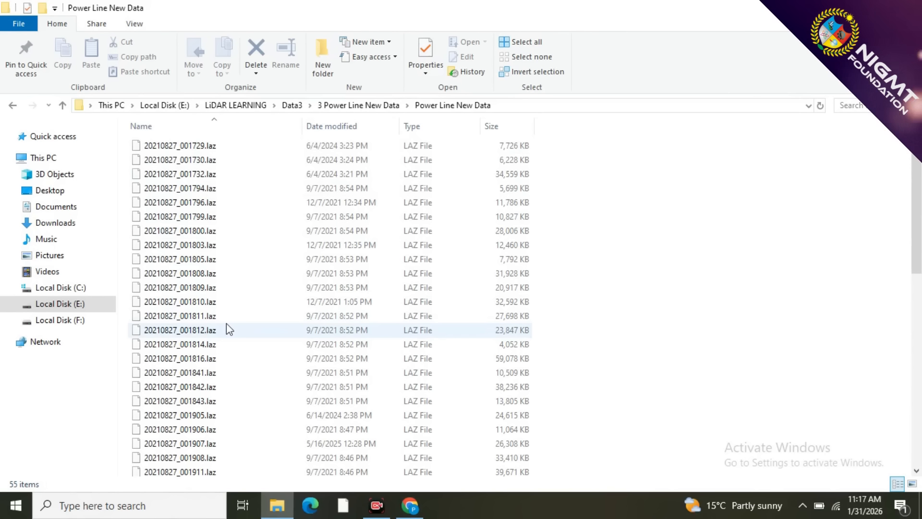
Open the MicroStation drawing L463704_ALFARO-ALFARO 2 from the Power Line New Data folder.
scroll(227, 323, "down", 6)
scroll(226, 324, "down", 5)
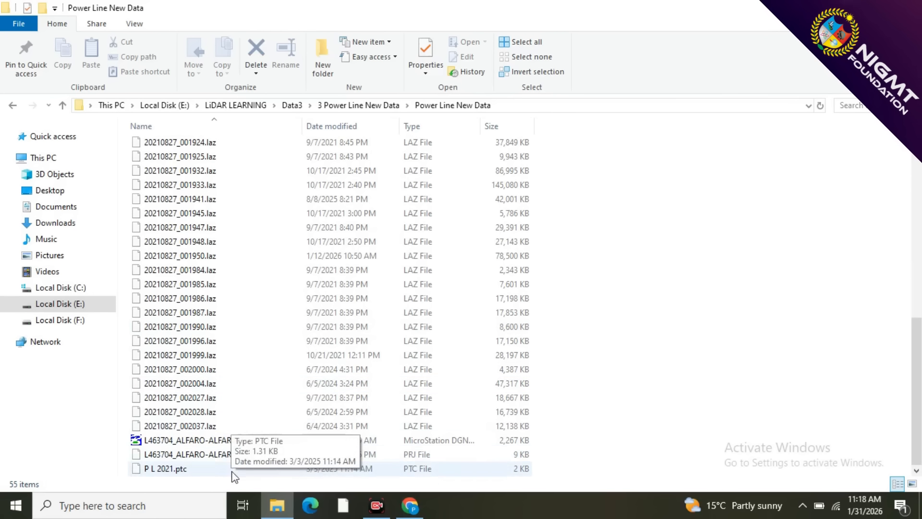
left_click(194, 440)
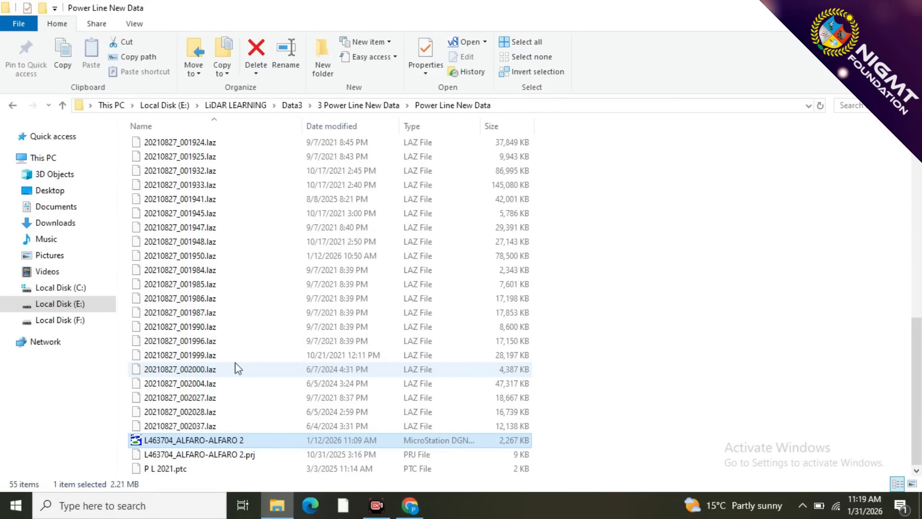
left_click(254, 456)
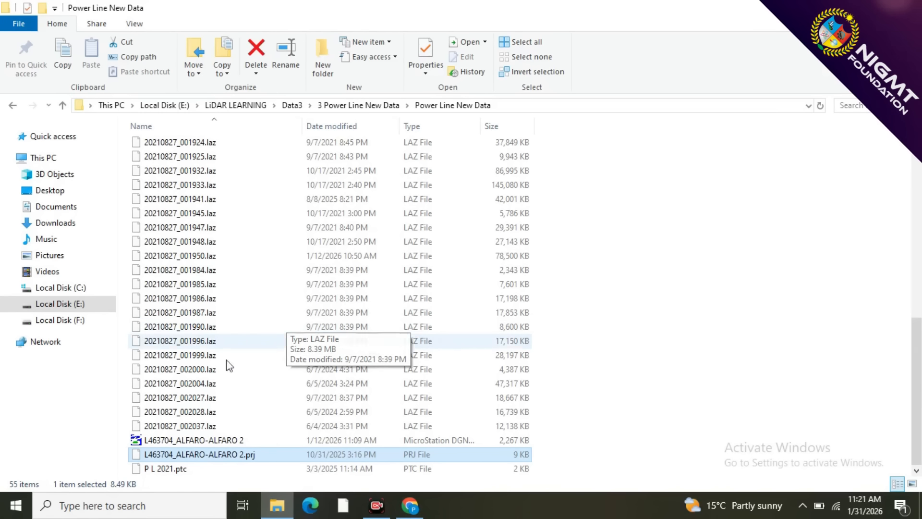
left_click(245, 442)
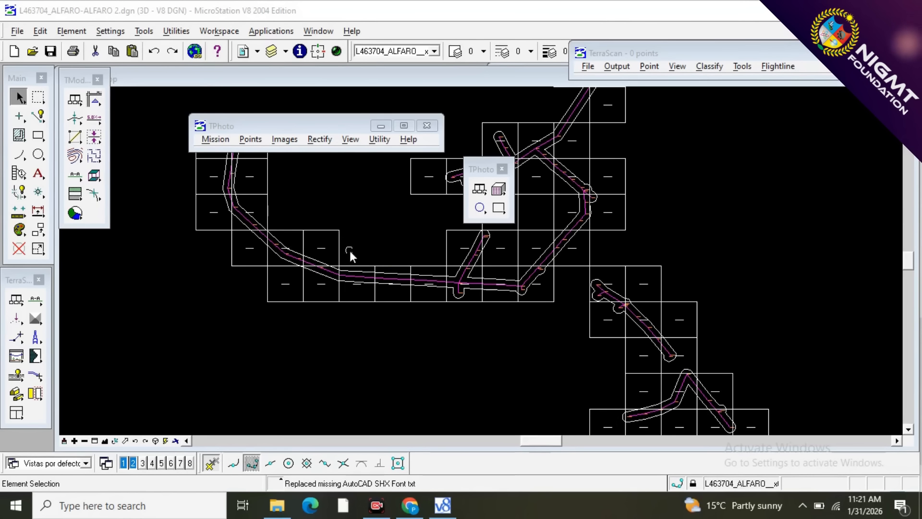
Examine the LAZ block names and tower numbers along the long, nearly horizontal stretch of the power line.
scroll(361, 274, "up", 3)
scroll(434, 283, "up", 2)
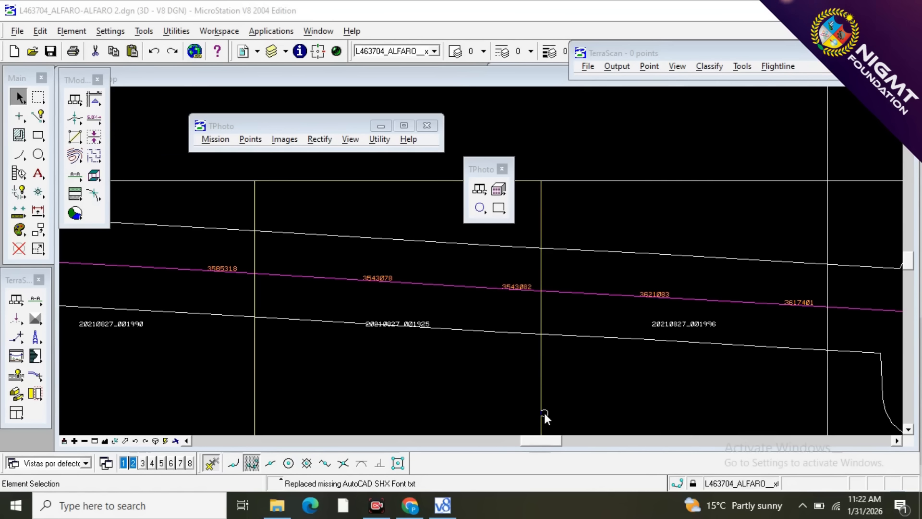
scroll(543, 413, "down", 2)
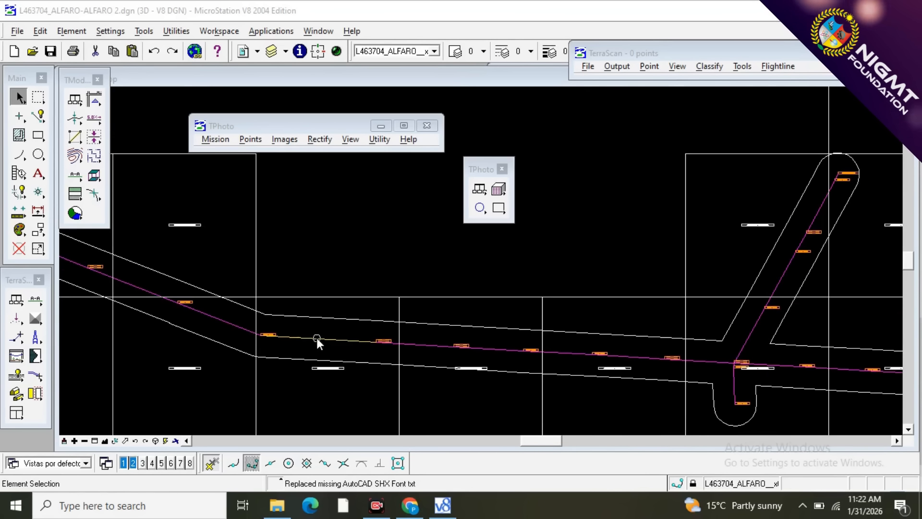
scroll(316, 338, "up", 4)
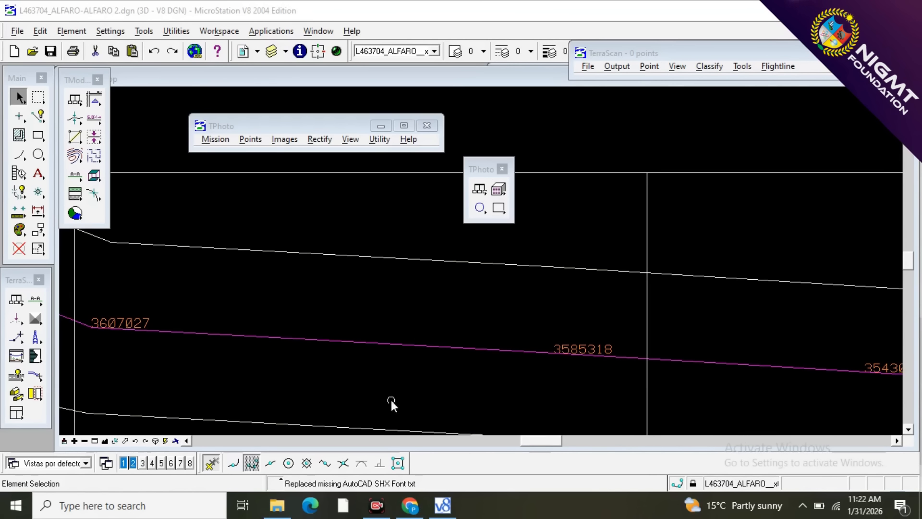
scroll(599, 392, "down", 4)
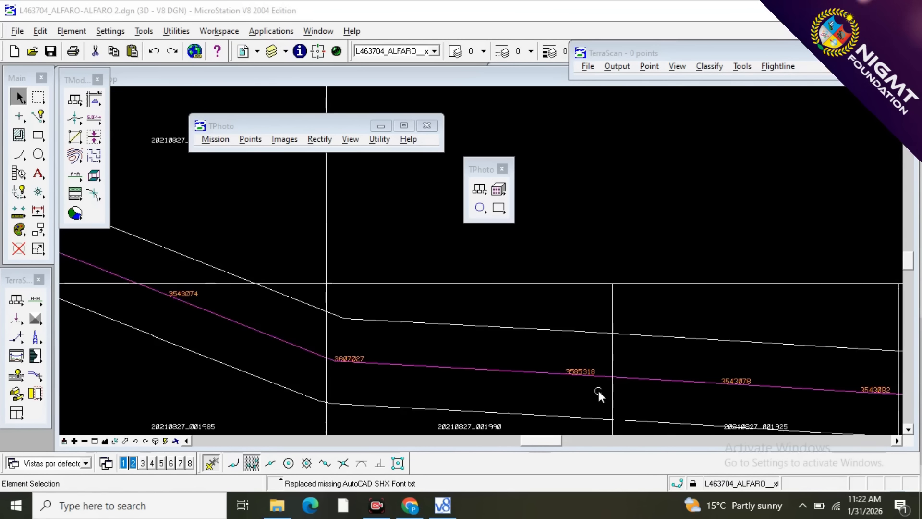
scroll(378, 368, "down", 4)
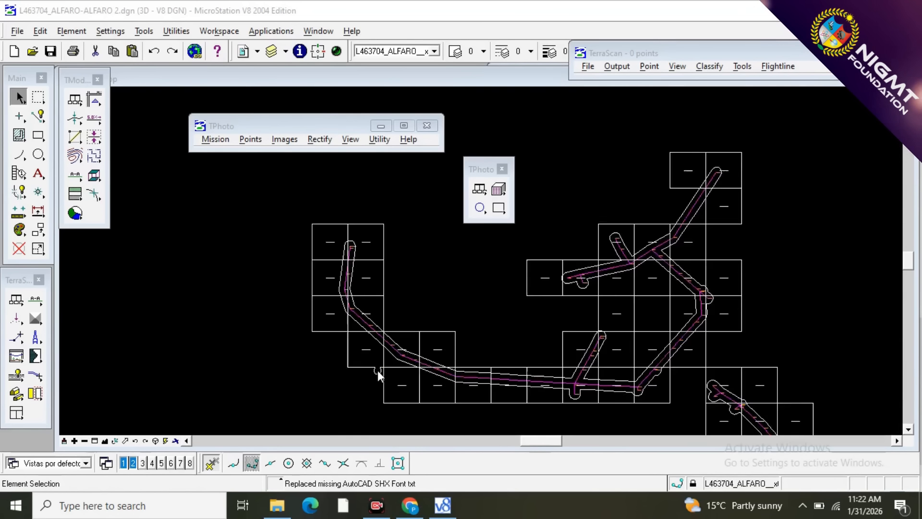
Inspect the blocks at the line's upper-left end, reading the label of block 20210827_001933 and the neighbouring tower number.
scroll(349, 325, "up", 6)
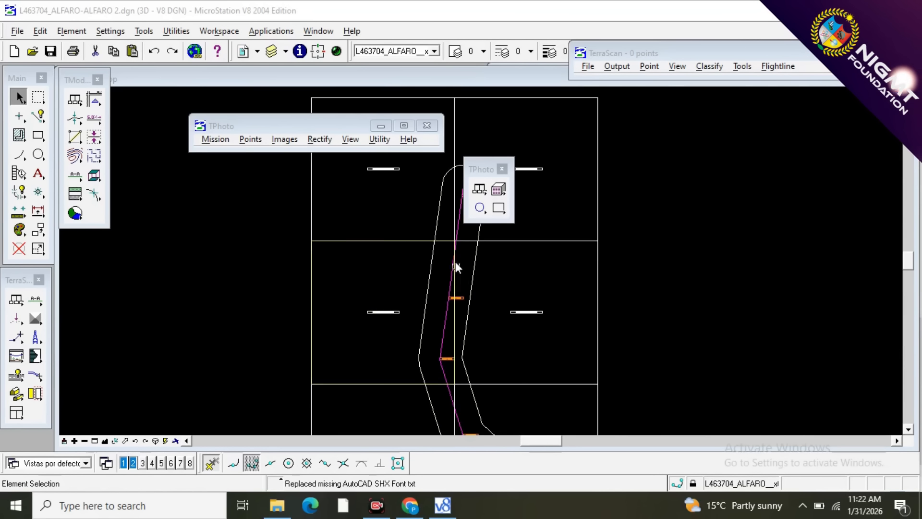
scroll(523, 316, "up", 4)
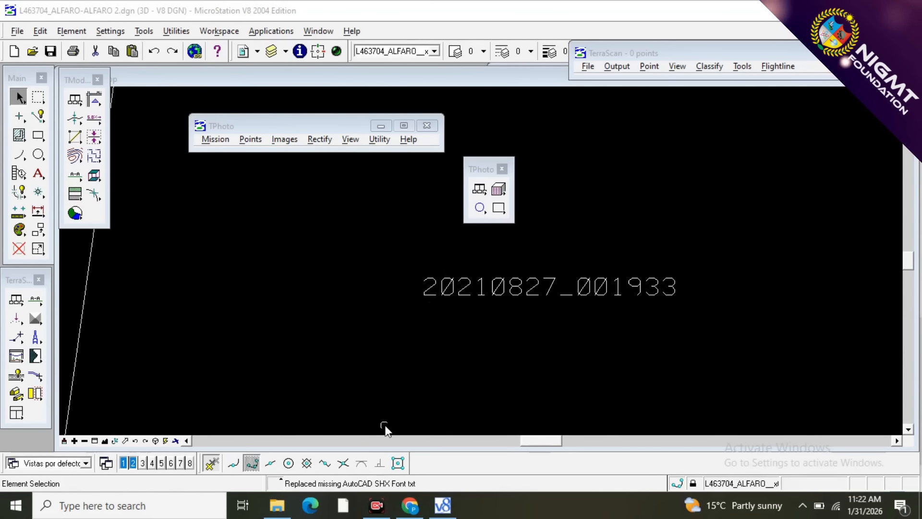
mouse_move(277, 505)
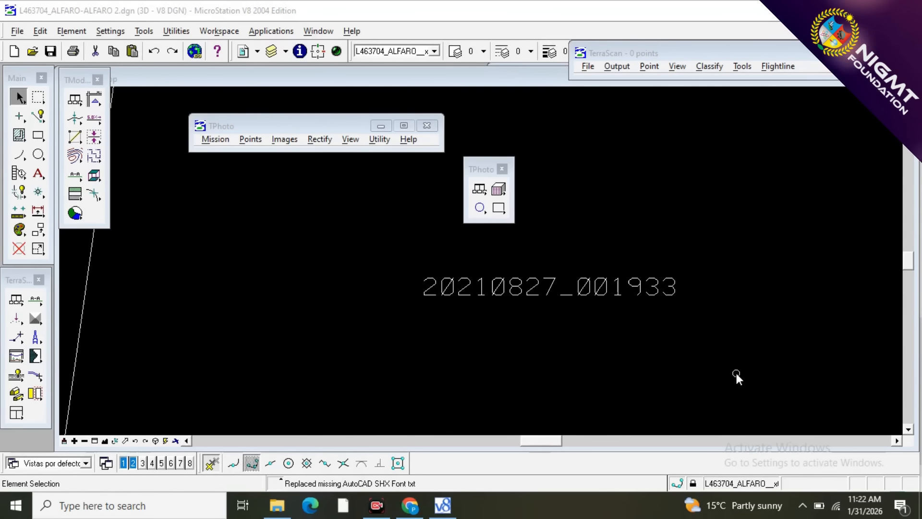
scroll(633, 376, "down", 3)
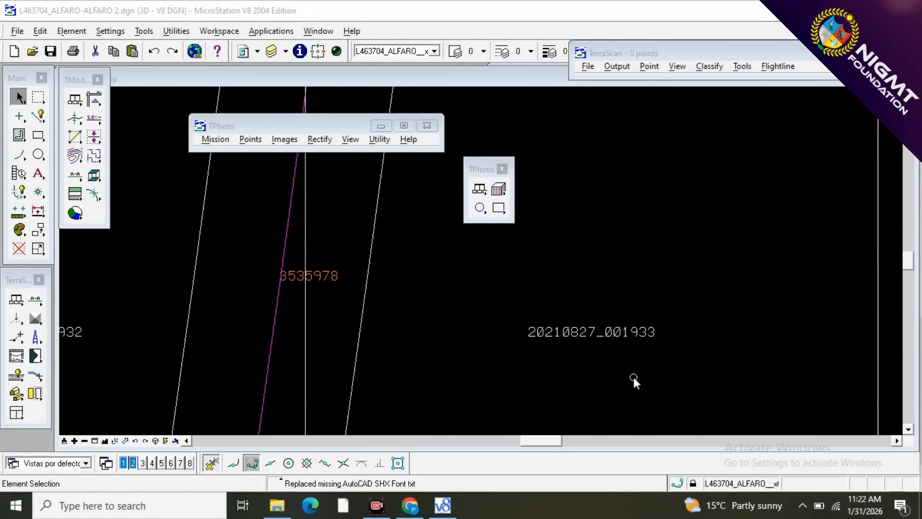
scroll(633, 375, "down", 2)
scroll(567, 370, "up", 5)
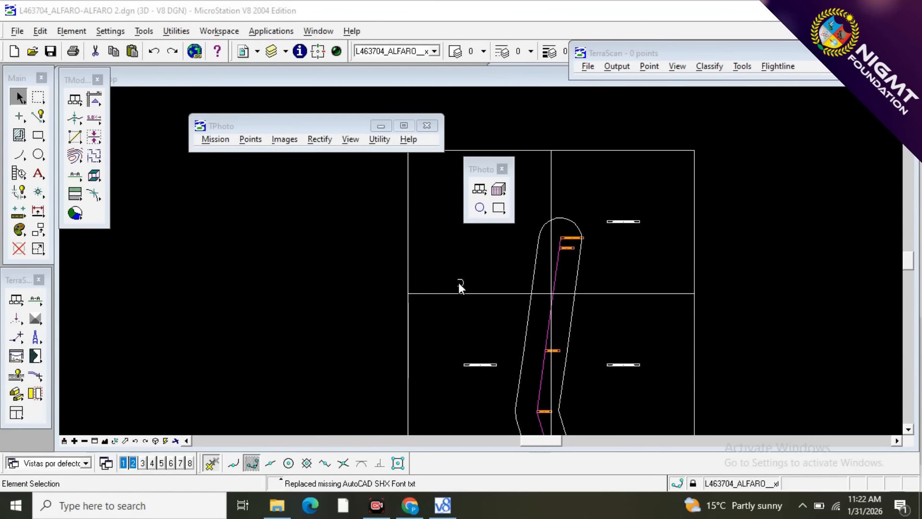
scroll(242, 239, "down", 5)
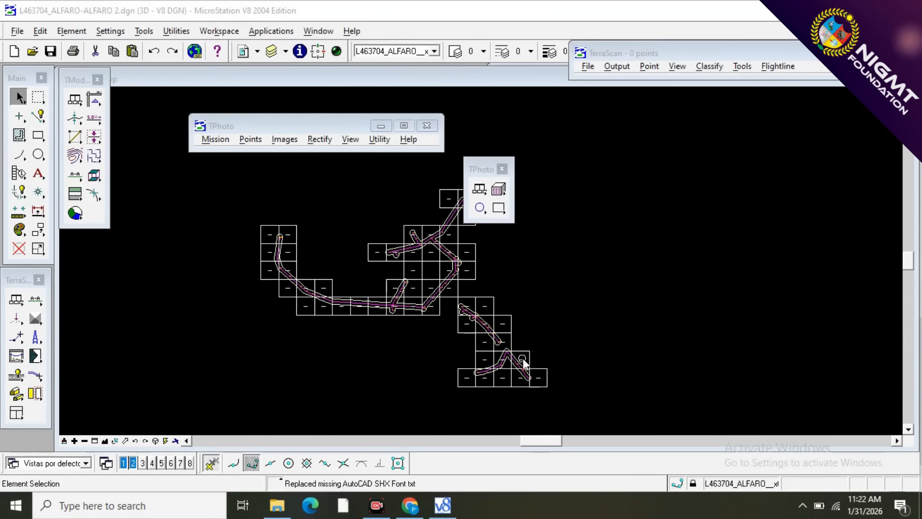
Inspect the tower numbers and buffer outlines at the branches in block 20210827_001842 and near tower 3543097, ending with the whole corridor in view.
scroll(506, 338, "up", 3)
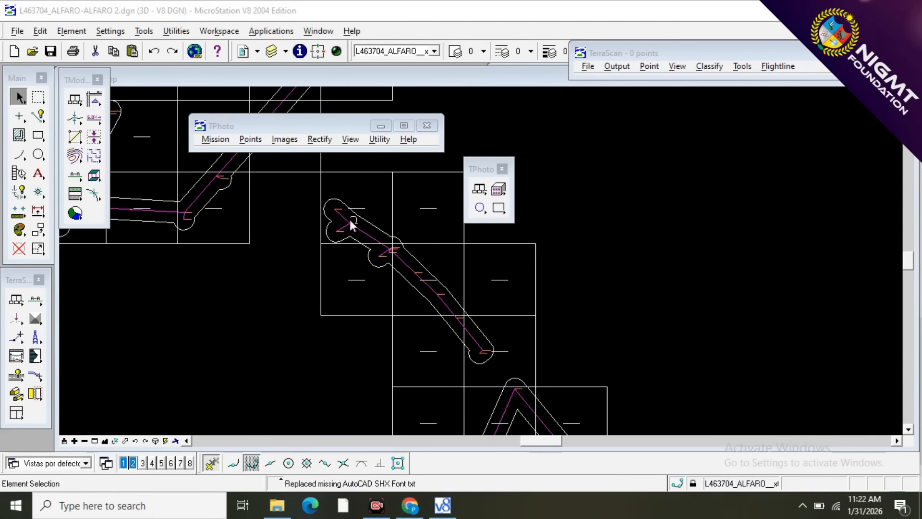
scroll(332, 206, "up", 3)
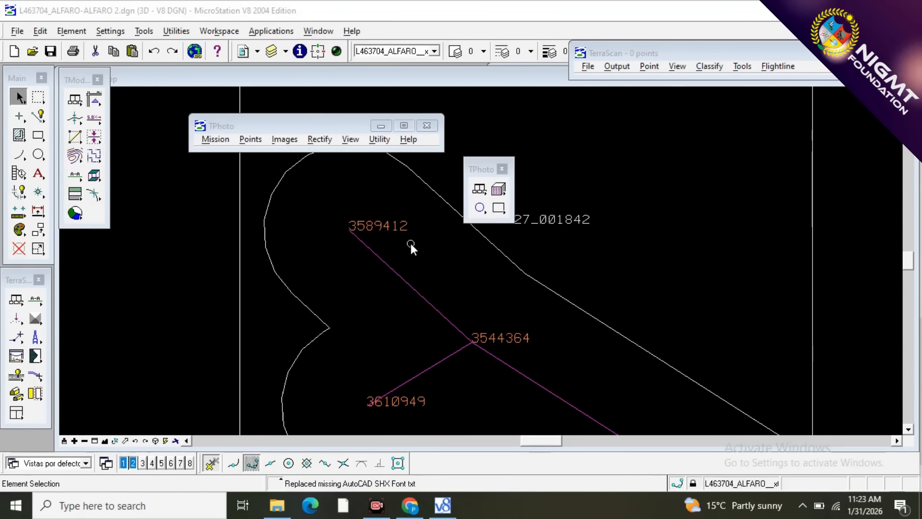
scroll(469, 268, "down", 3)
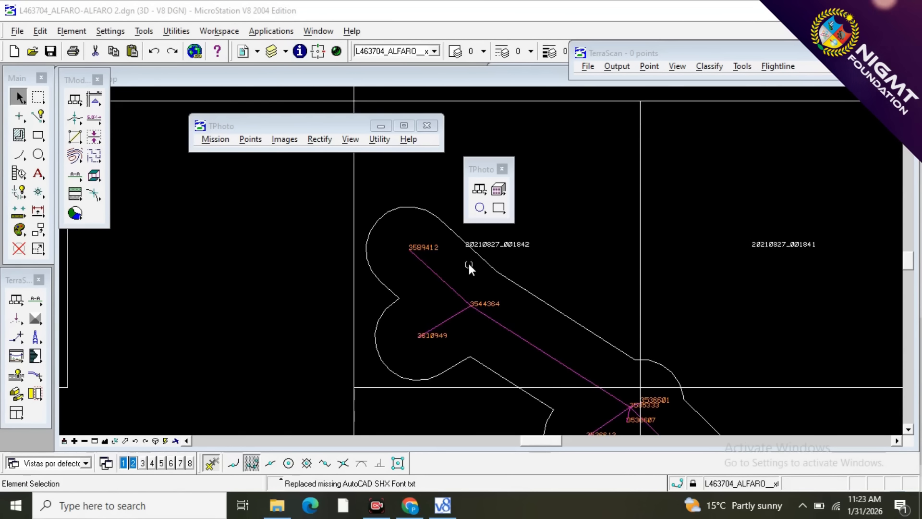
scroll(379, 261, "down", 3)
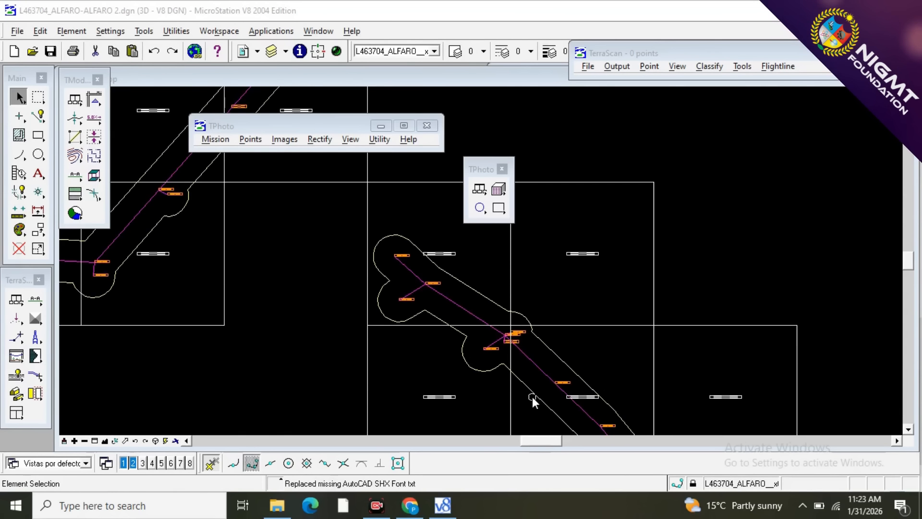
scroll(532, 397, "down", 3)
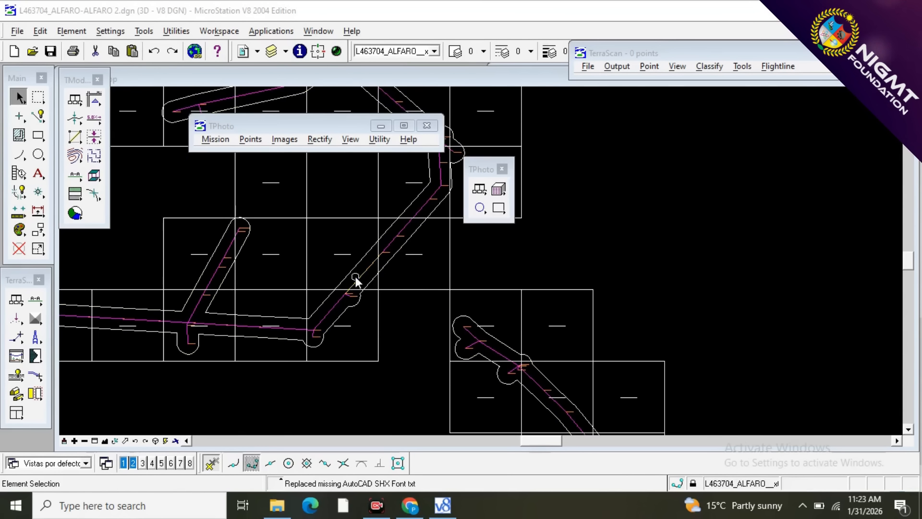
scroll(356, 281, "up", 6)
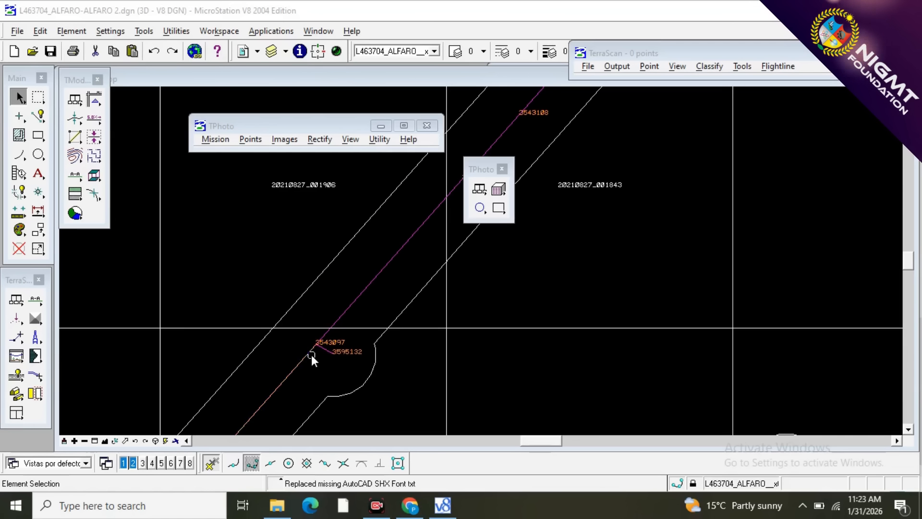
scroll(312, 355, "up", 6)
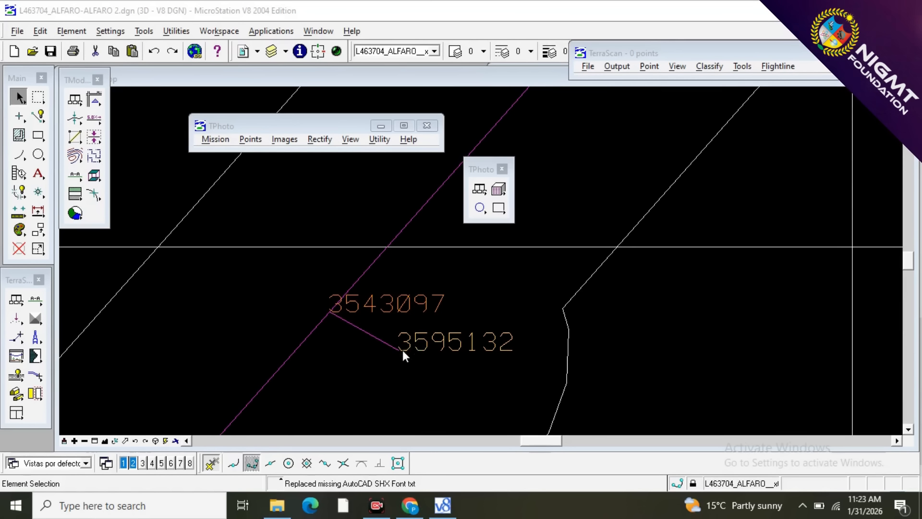
scroll(440, 370, "down", 1)
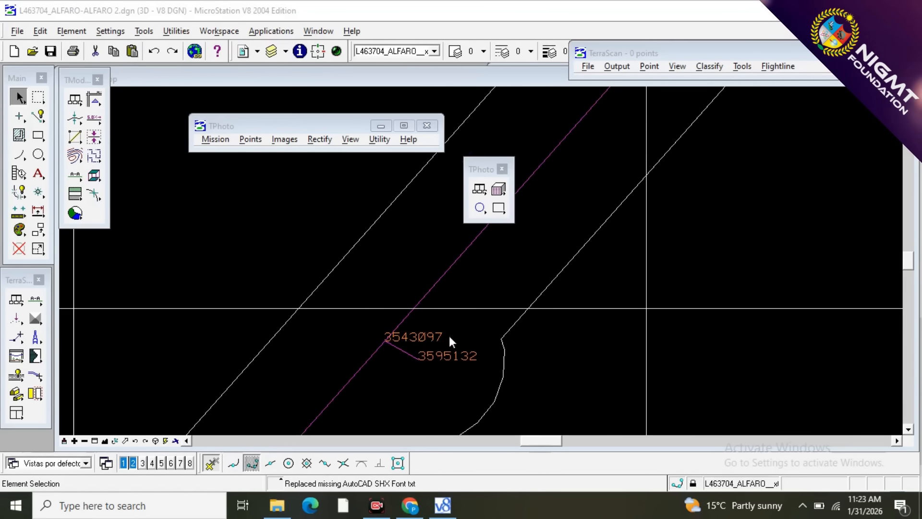
scroll(463, 338, "down", 1)
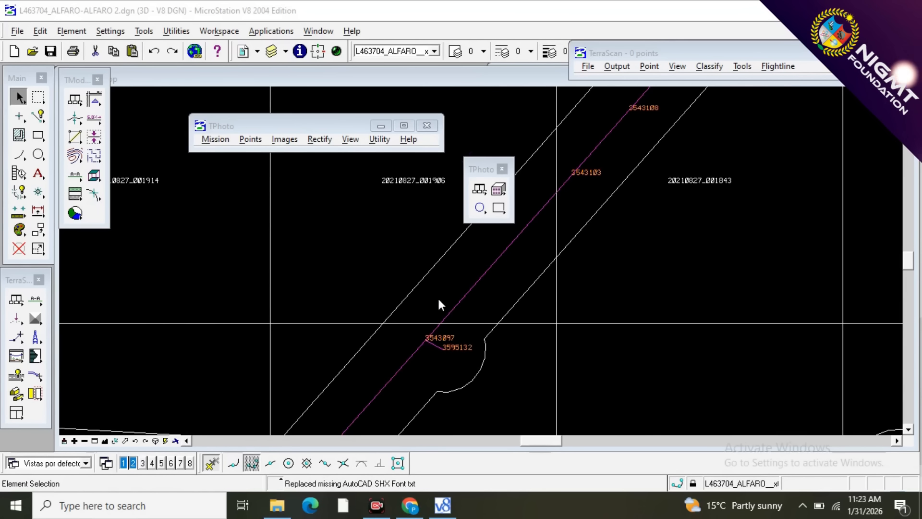
scroll(430, 304, "down", 2)
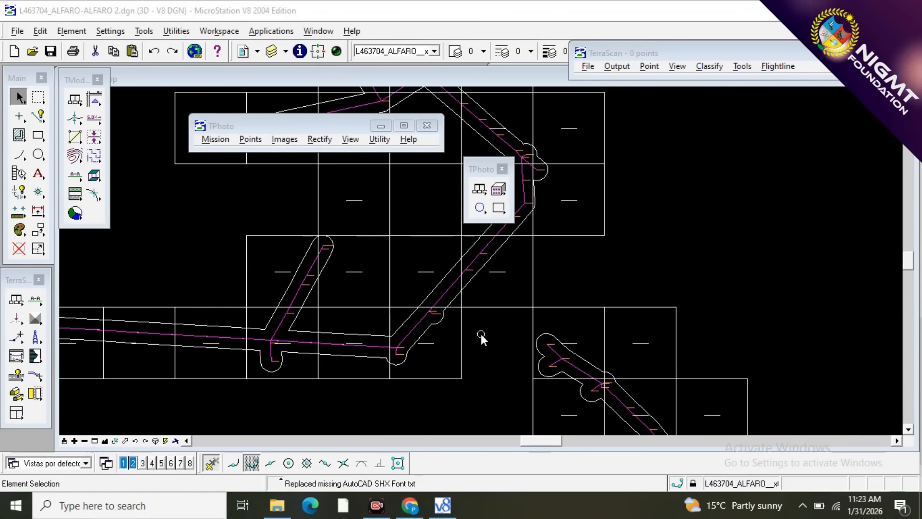
scroll(481, 333, "down", 3)
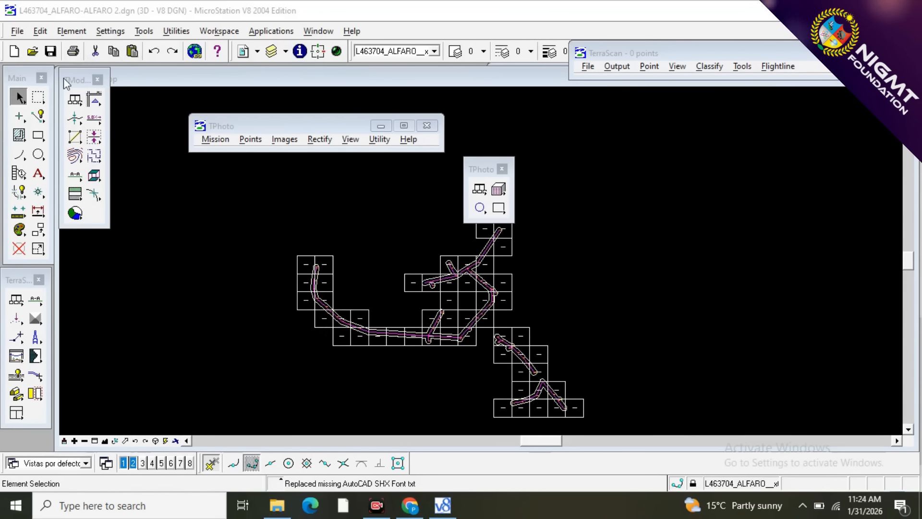
Rearrange the TModel toolbox and the TPhoto and TerraScan windows around the edges of the view, clear of the power line layout.
left_click_drag(68, 78, 161, 85)
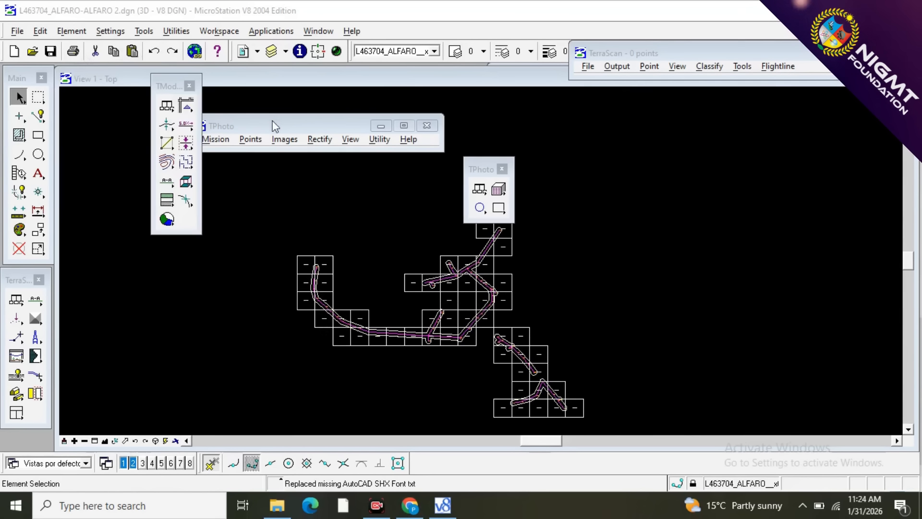
left_click_drag(273, 124, 359, 71)
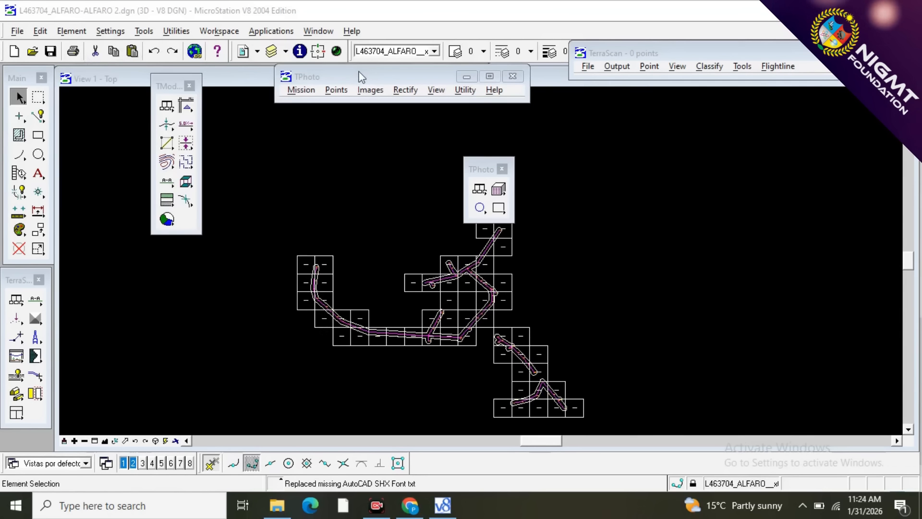
left_click_drag(155, 81, 105, 126)
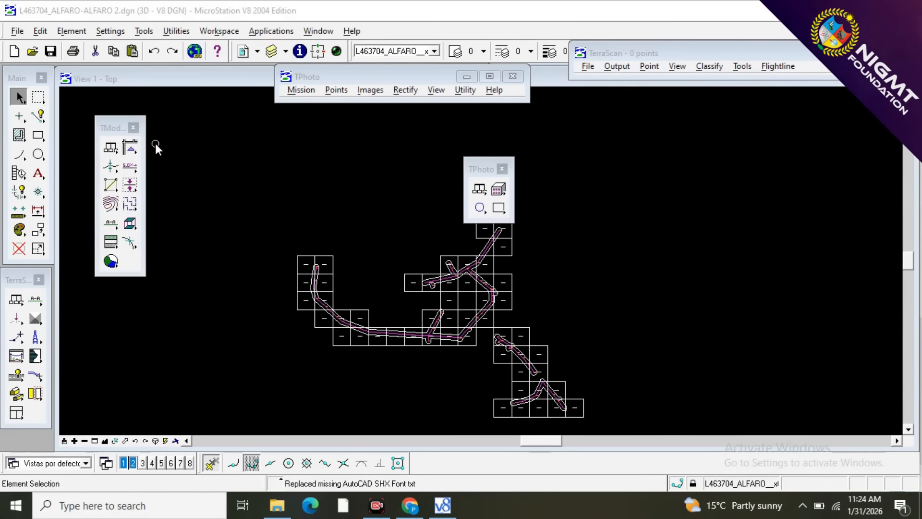
left_click_drag(378, 77, 257, 103)
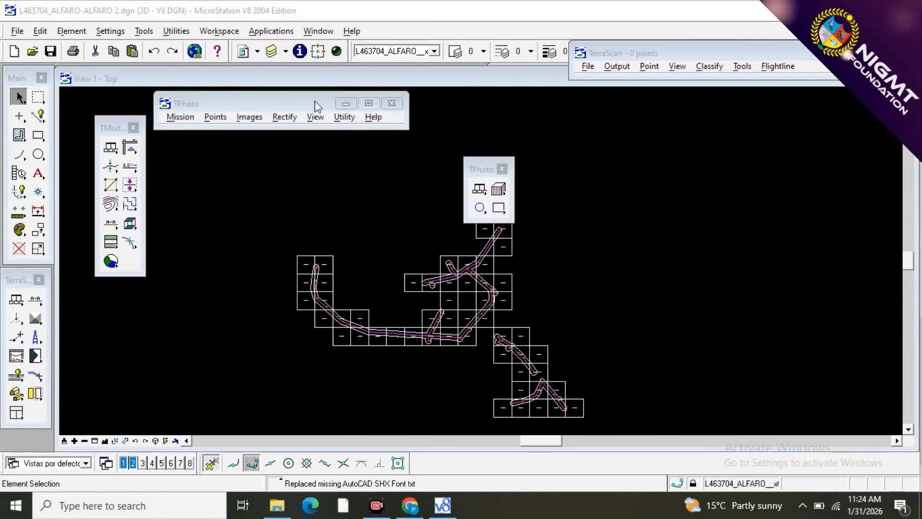
left_click_drag(643, 57, 508, 110)
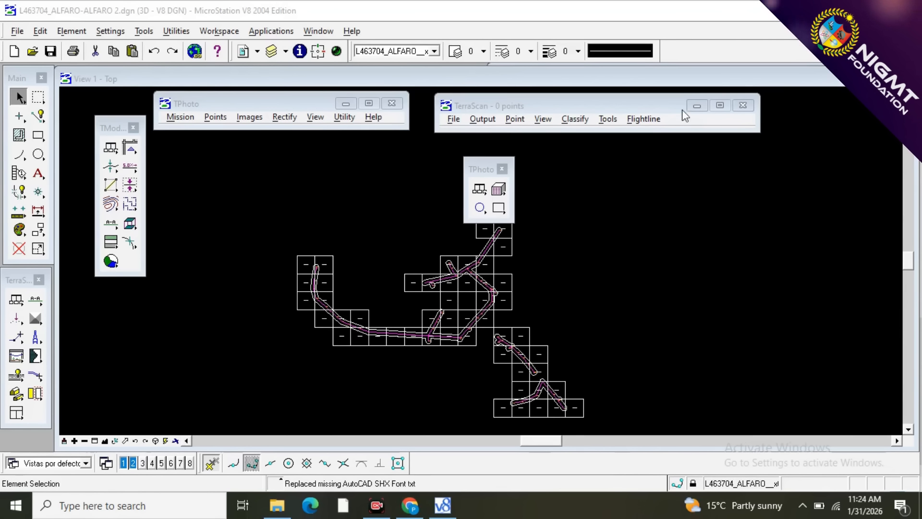
left_click_drag(650, 105, 733, 81)
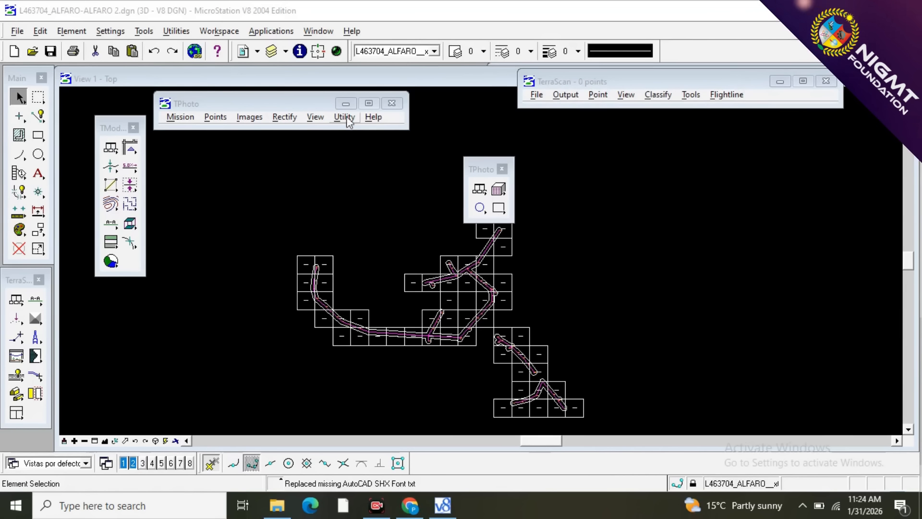
left_click_drag(269, 107, 367, 79)
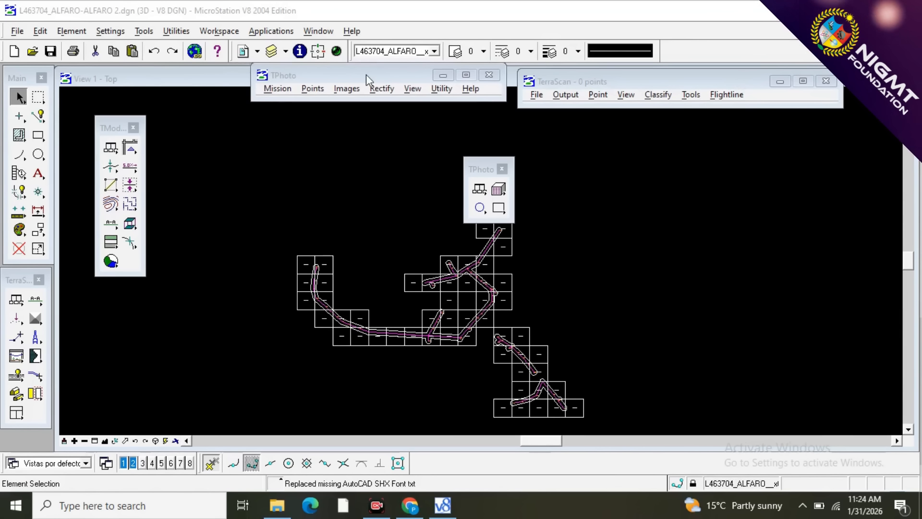
left_click_drag(603, 84, 652, 36)
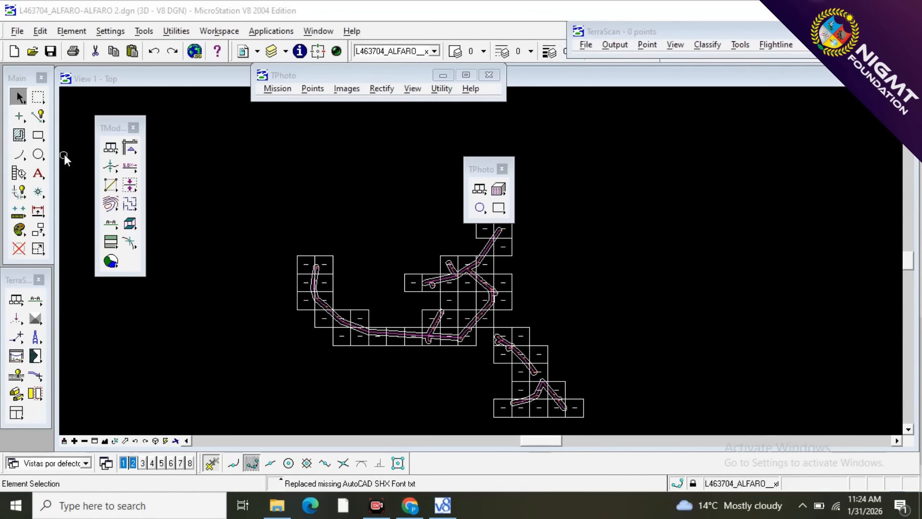
left_click_drag(110, 133, 86, 86)
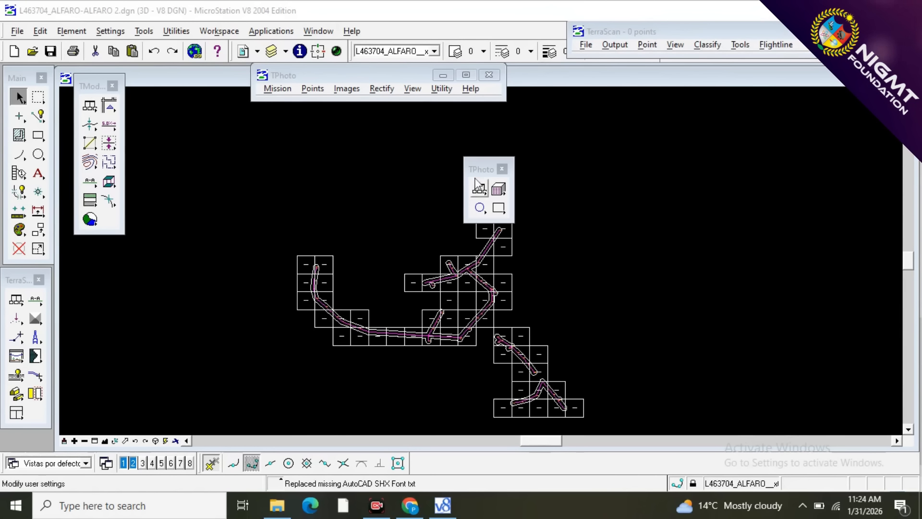
Close the TPhoto menu window and toolbox, and keep the TerraScan toolbox directly below the Main toolbox.
left_click_drag(484, 170, 745, 130)
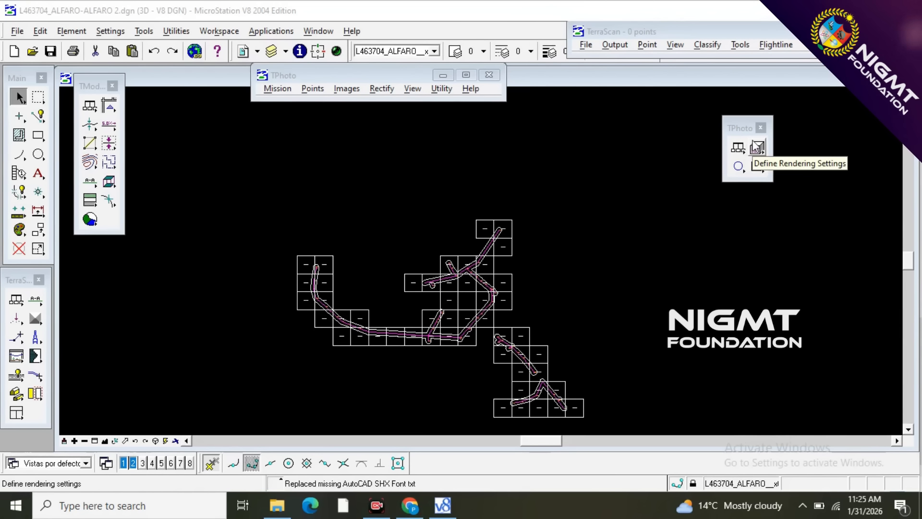
left_click(489, 75)
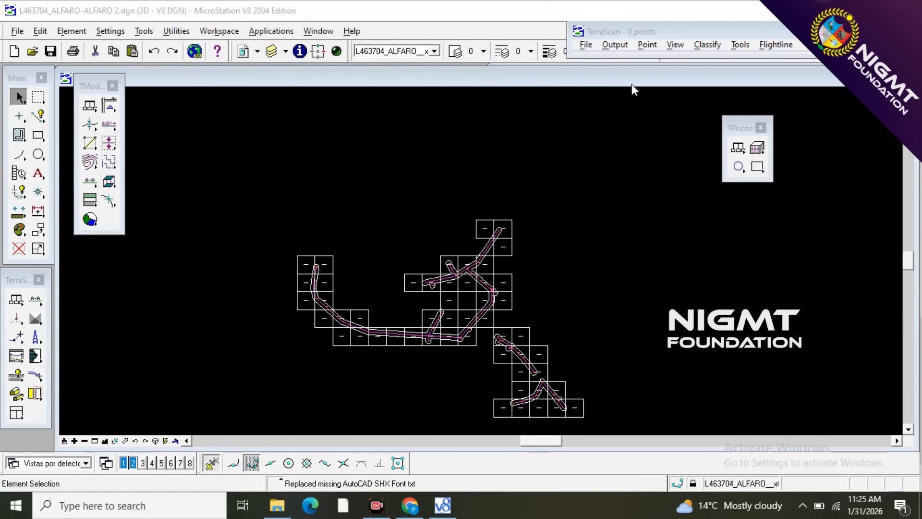
left_click(760, 128)
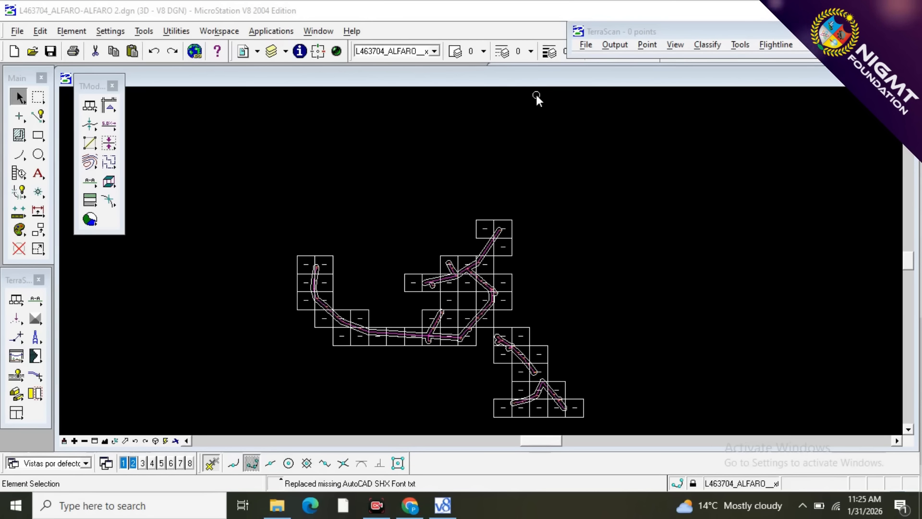
left_click_drag(14, 279, 186, 85)
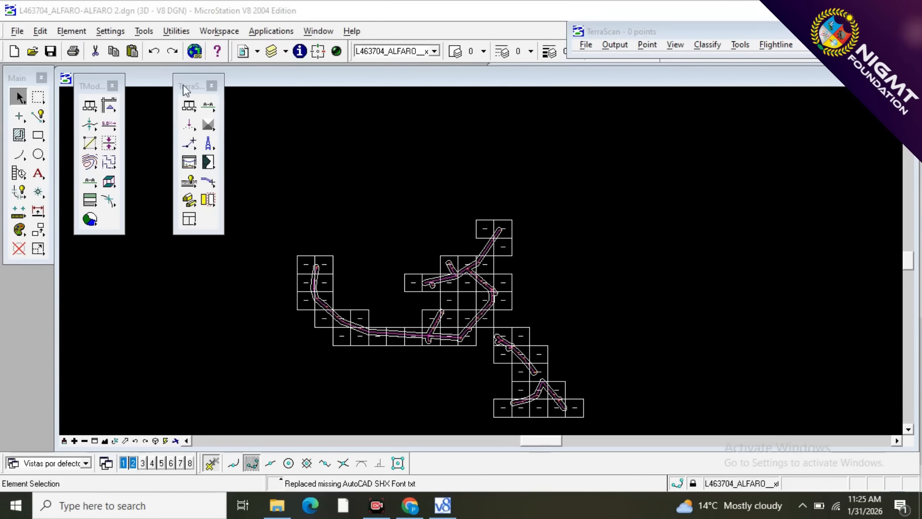
left_click_drag(183, 85, 10, 279)
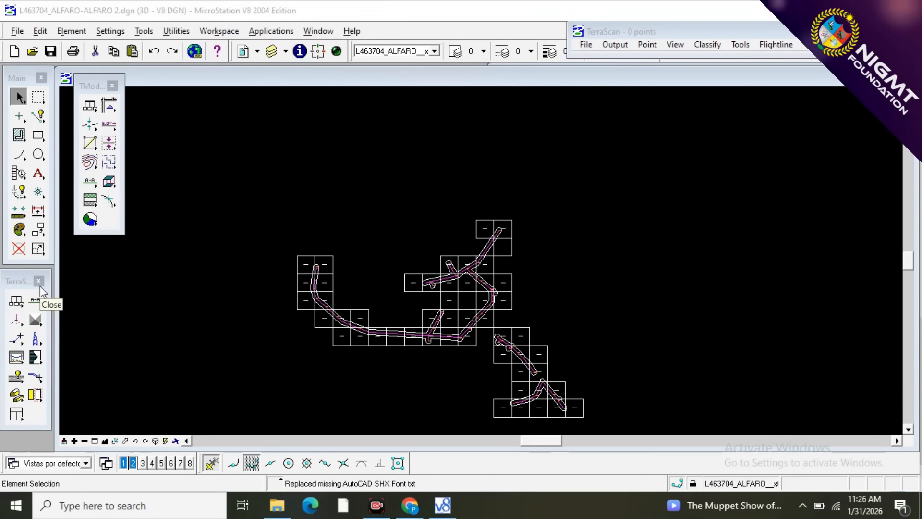
Review the loaded and available MDL applications, checking the TMODEL and TSCAN entries, and close the list without loading anything.
left_click(174, 32)
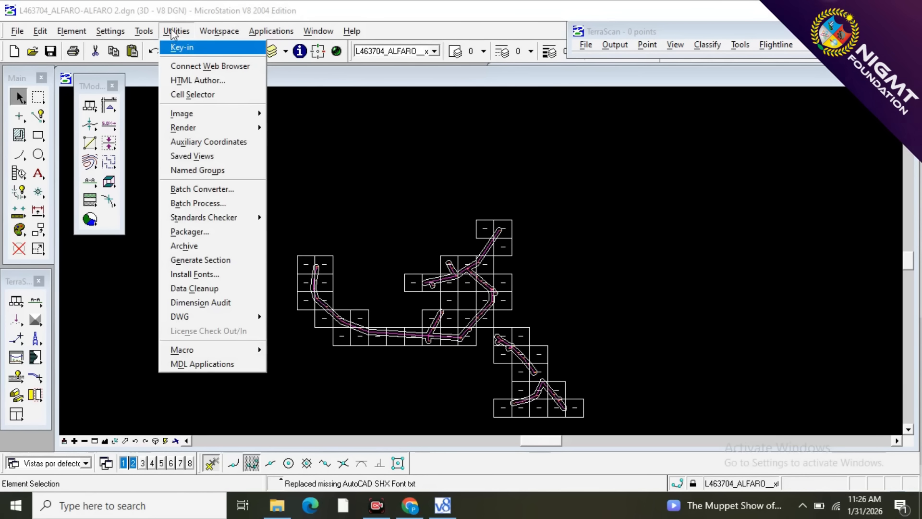
left_click(169, 364)
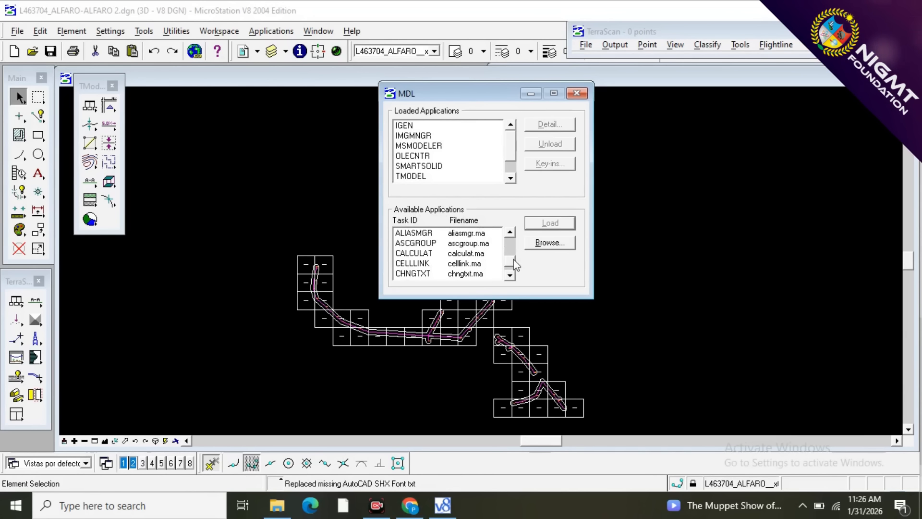
scroll(513, 264, "down", 5)
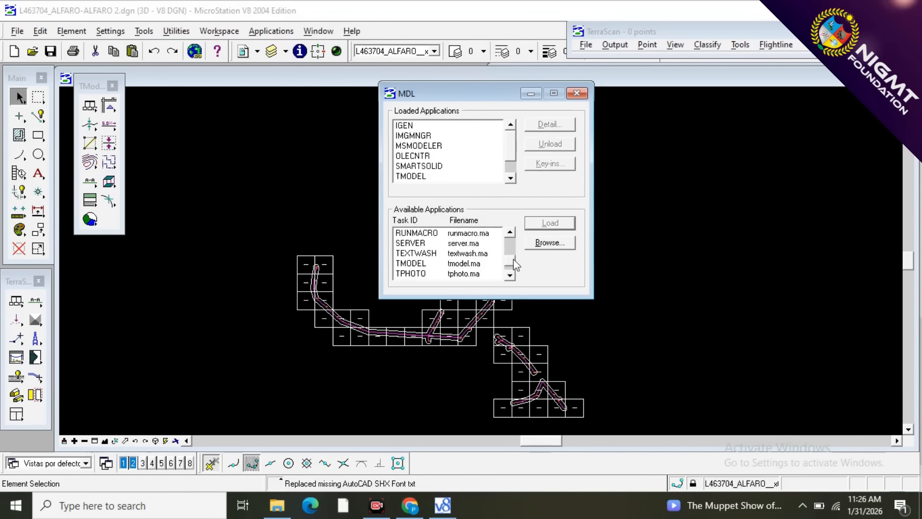
left_click(406, 264)
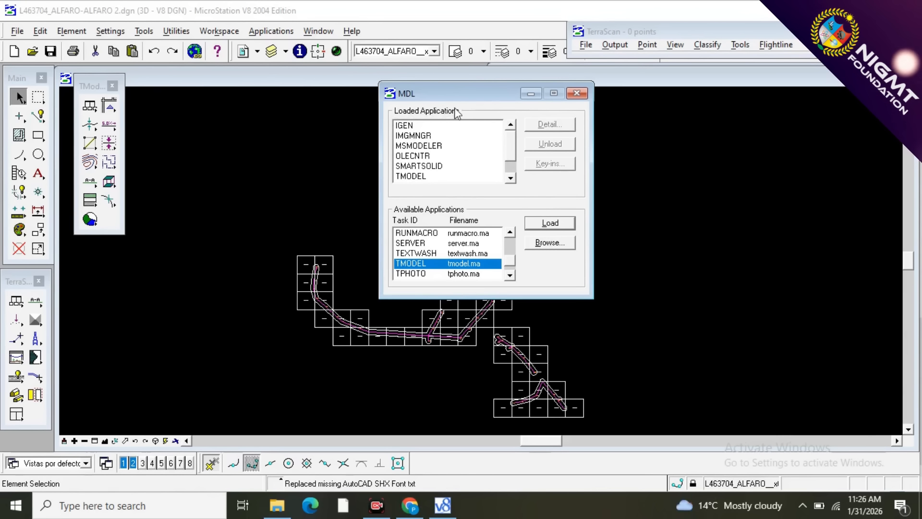
left_click(442, 177)
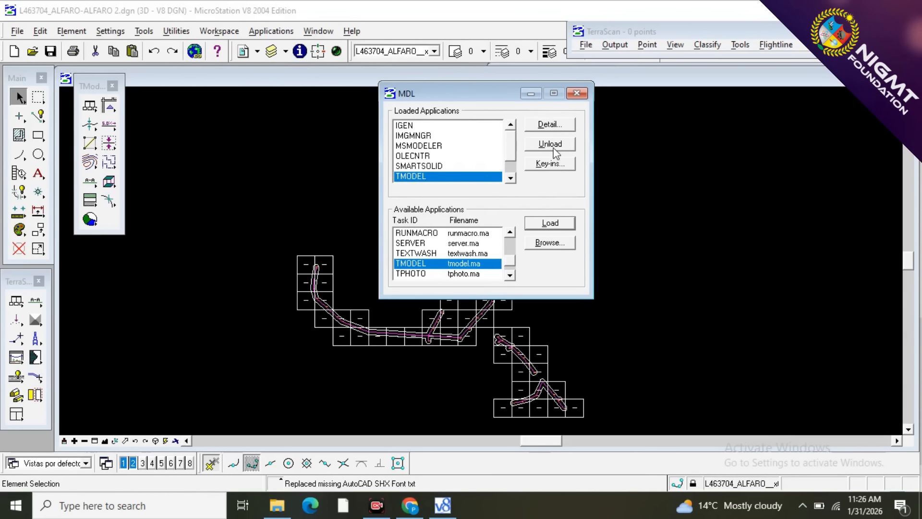
left_click(513, 276)
left_click(510, 275)
left_click(511, 276)
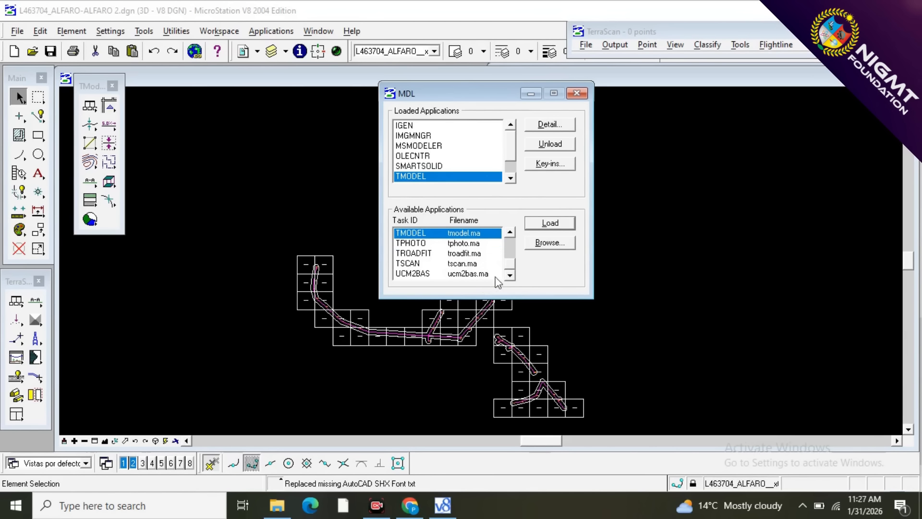
left_click(421, 264)
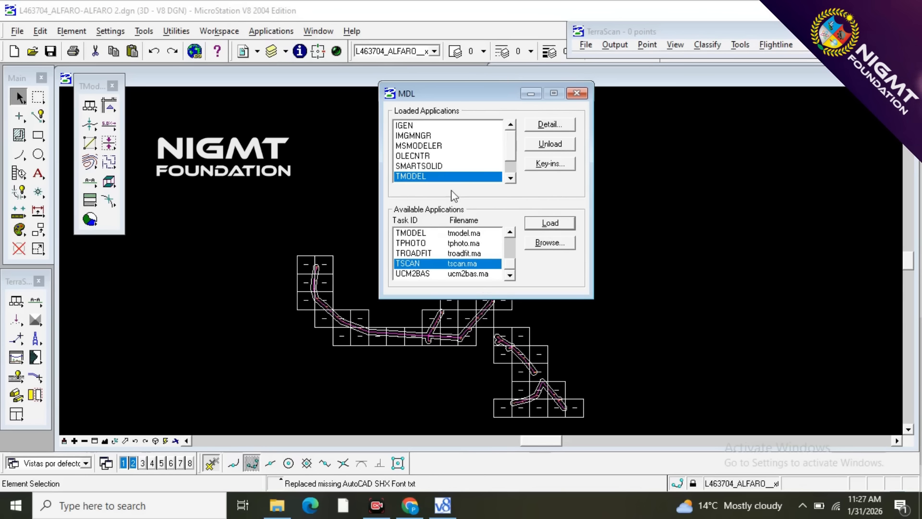
left_click(575, 93)
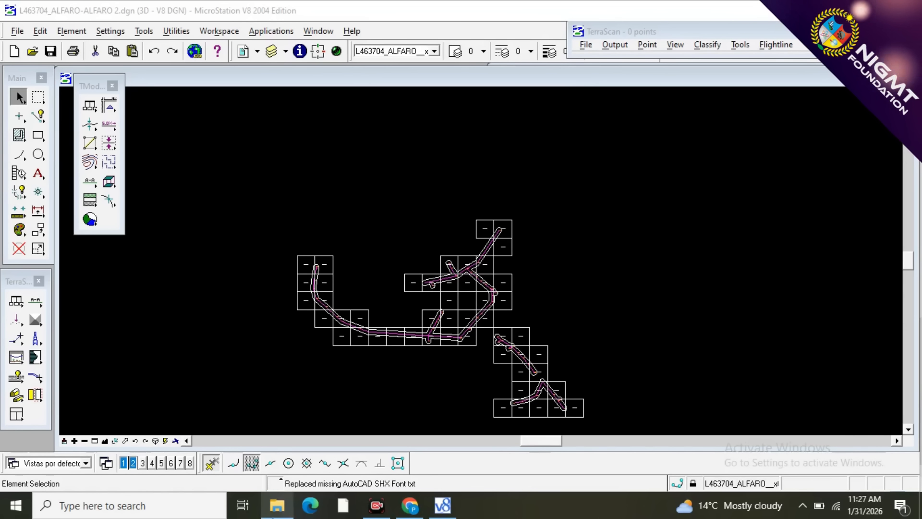
Load the point class file P L 2021.ptc from Data3\3 Power Line New Data\Power Line New Data into TerraScan's Define Classes.
mouse_move(276, 507)
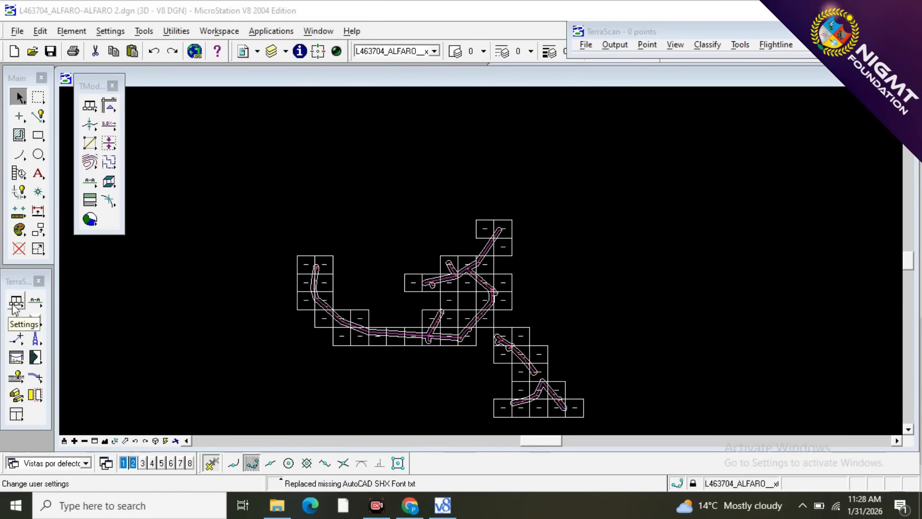
left_click_drag(14, 307, 79, 301)
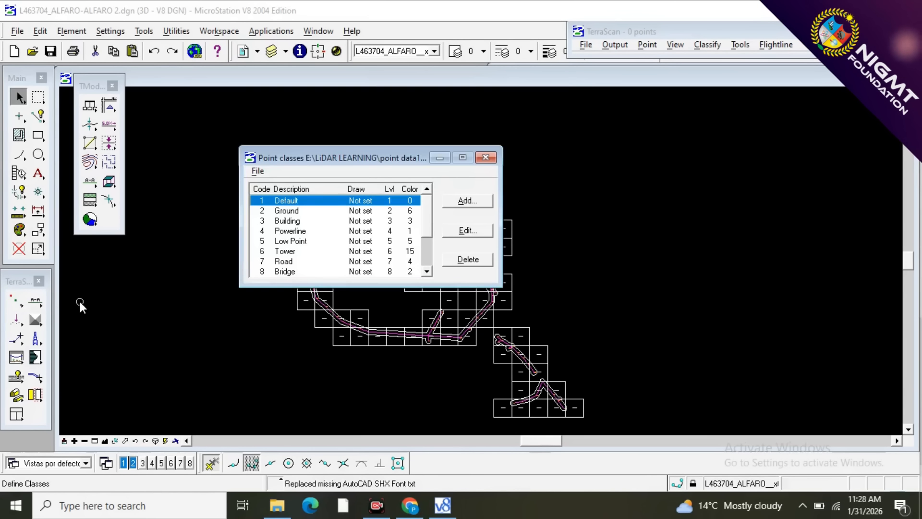
left_click(256, 171)
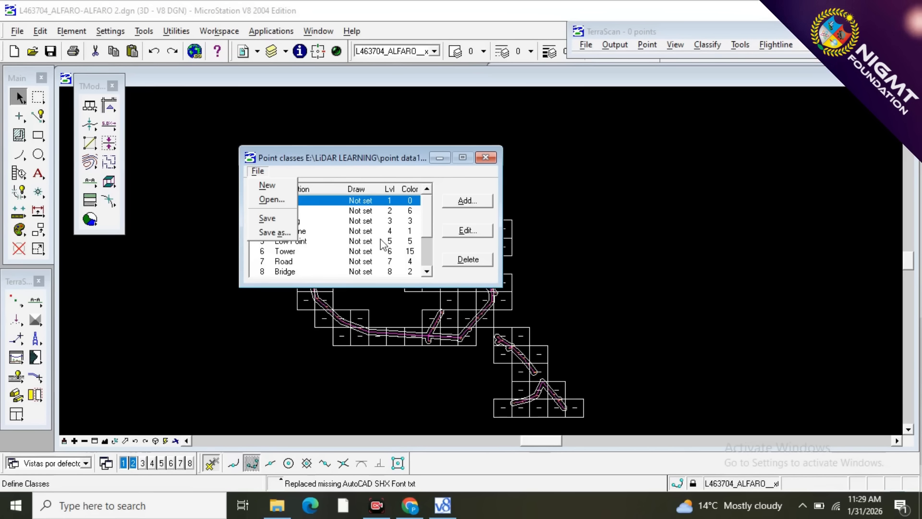
left_click(289, 199)
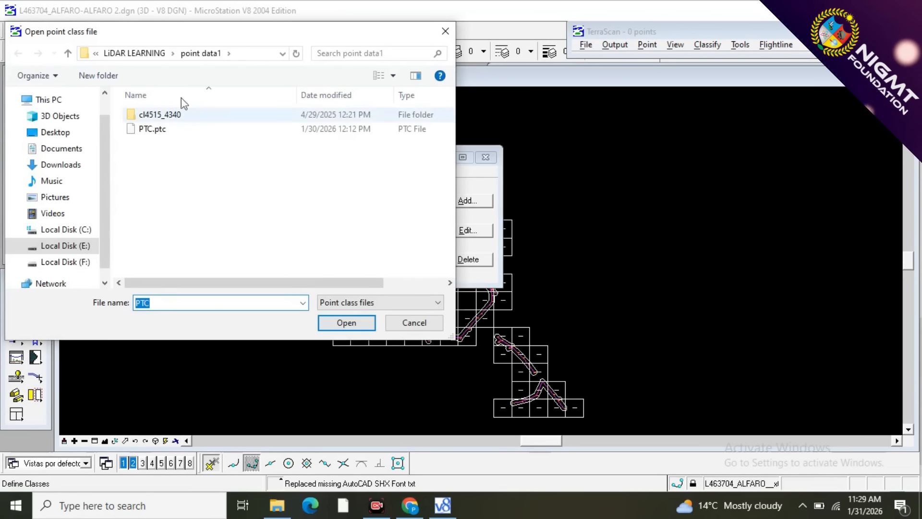
left_click(137, 55)
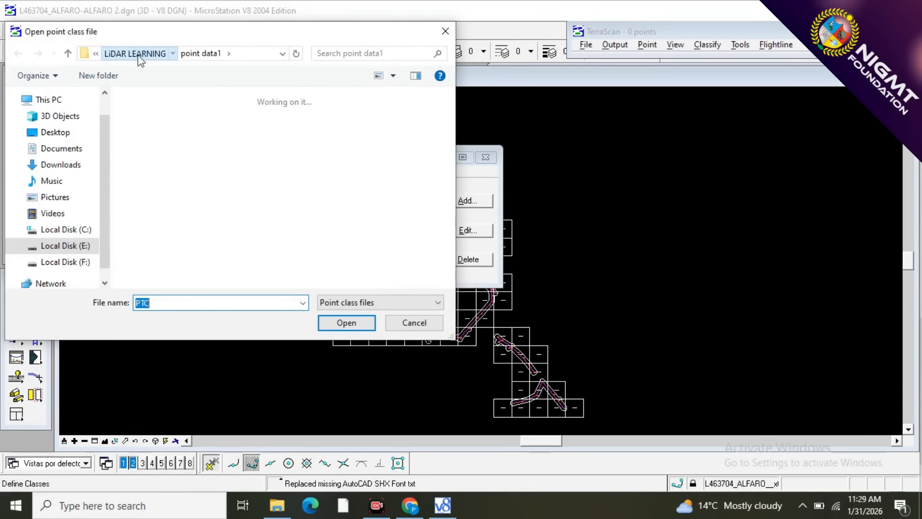
left_click(238, 139)
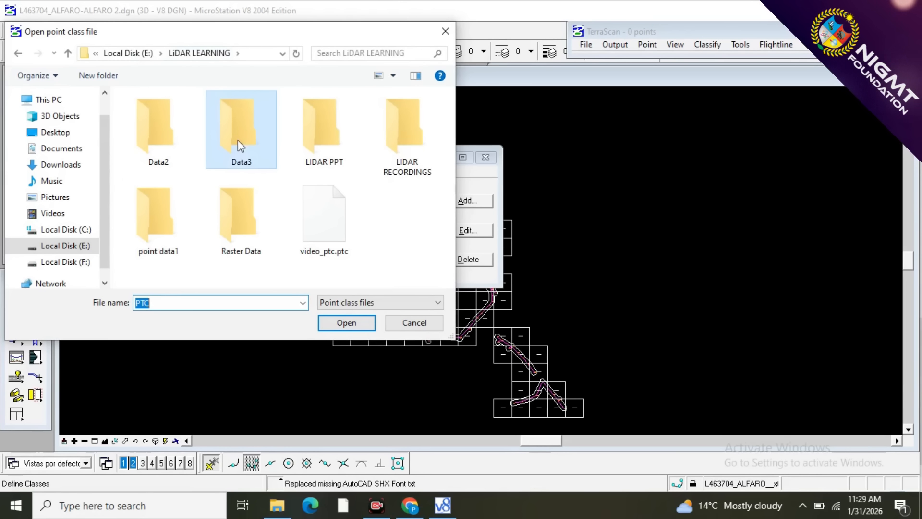
double_click(238, 140)
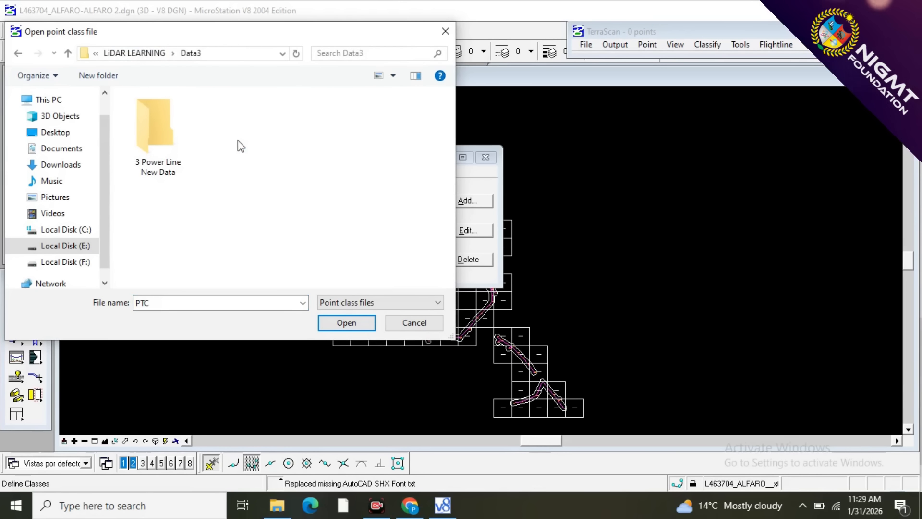
double_click(166, 138)
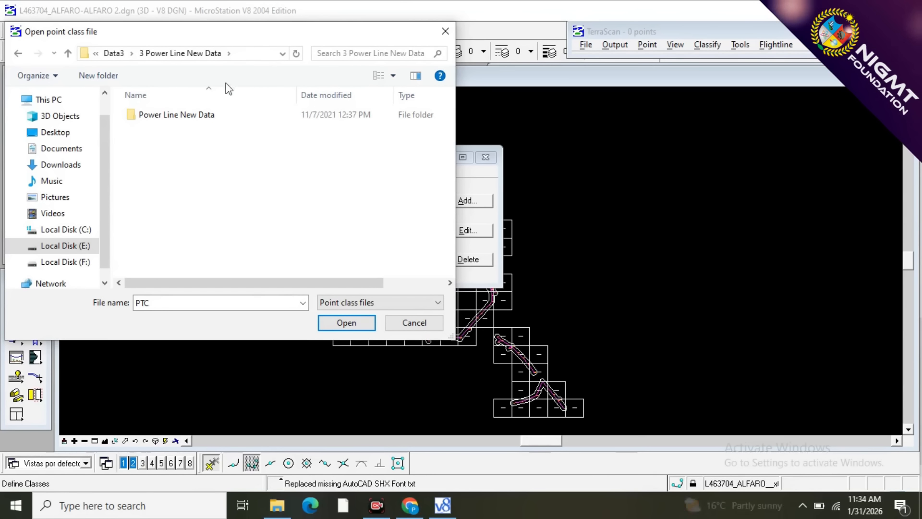
left_click(163, 119)
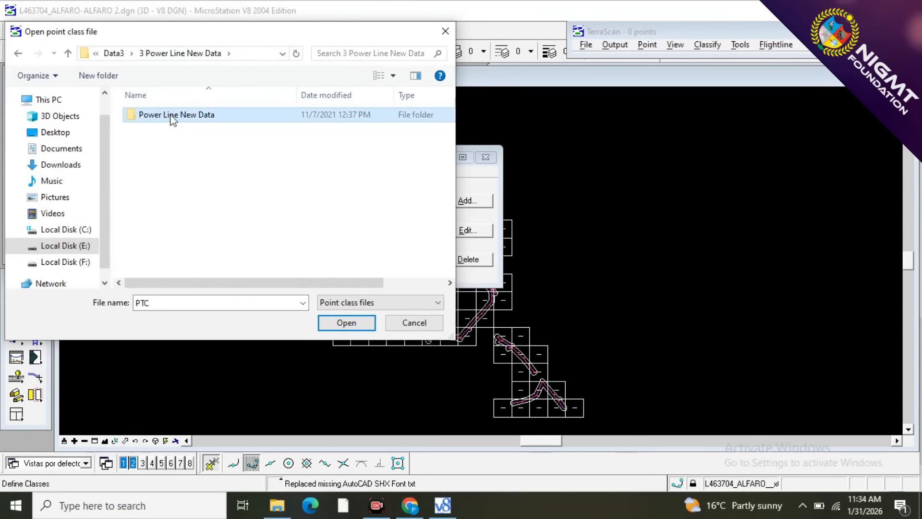
double_click(173, 116)
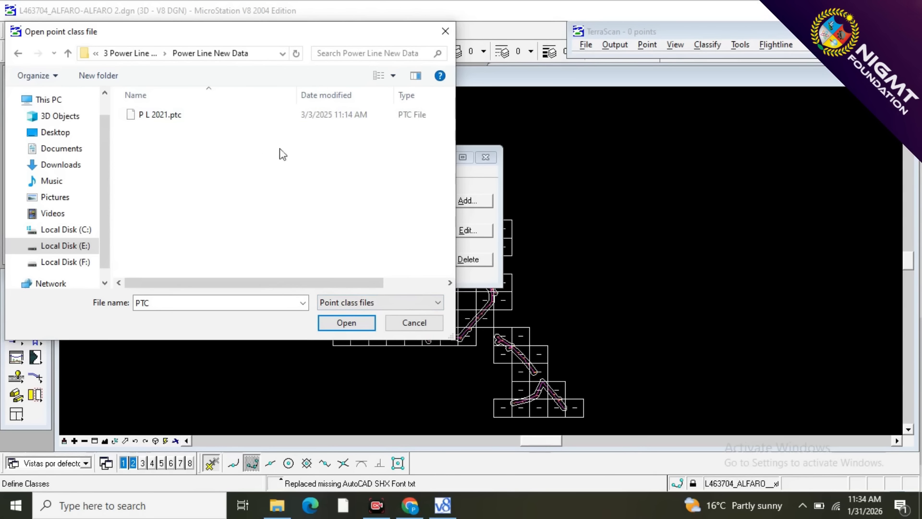
left_click(193, 119)
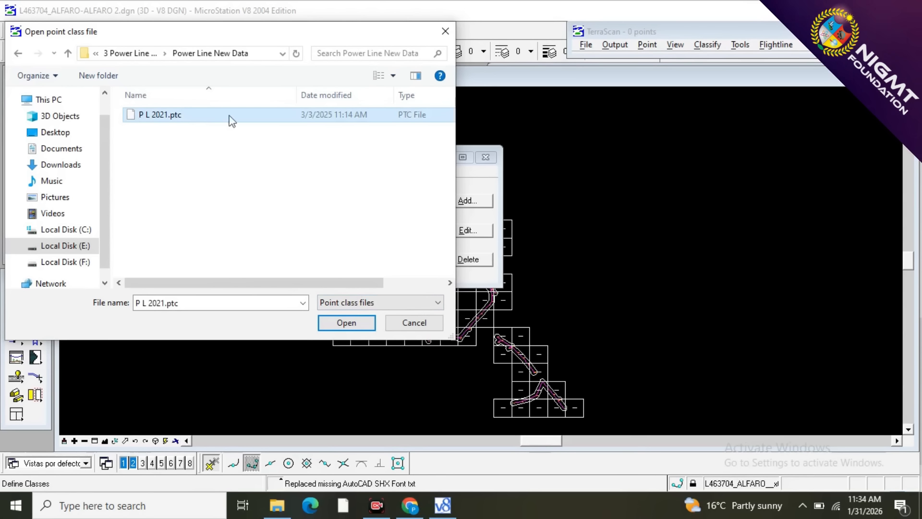
left_click(346, 323)
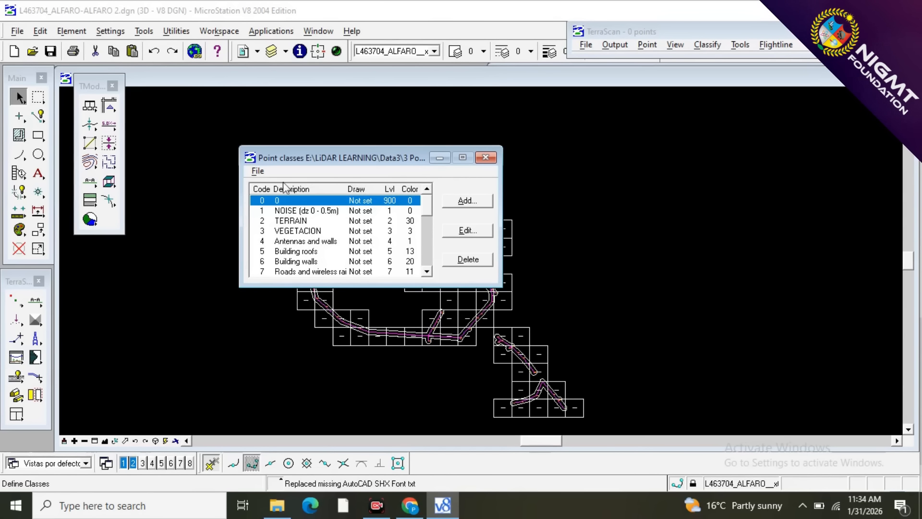
Save the loaded power line point classes and close the Point classes window.
left_click(258, 171)
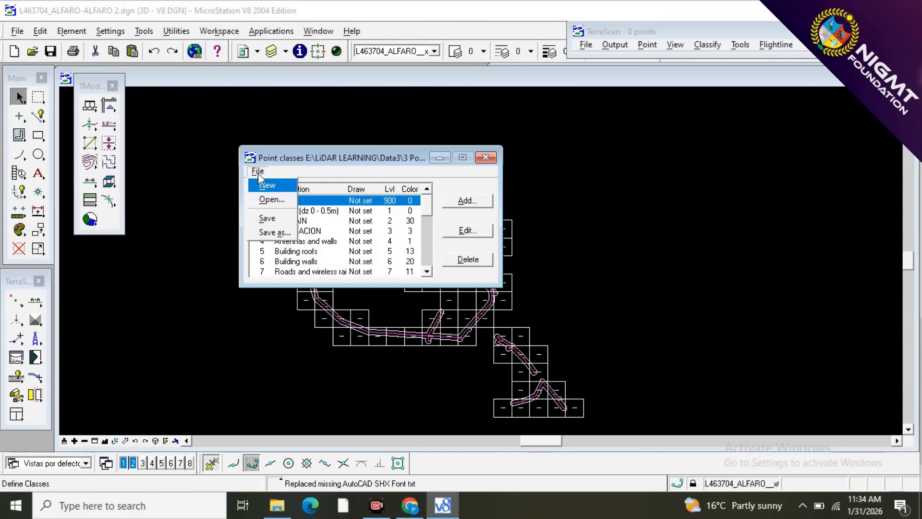
left_click(257, 220)
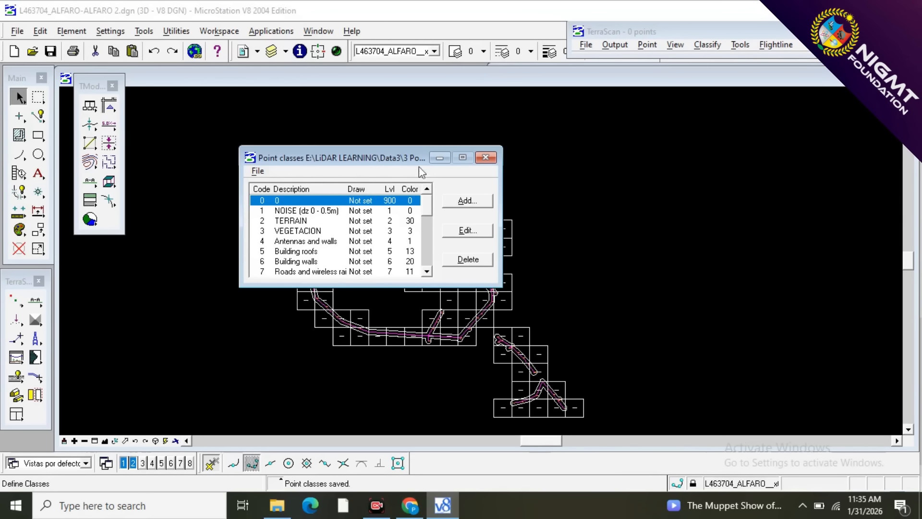
left_click(484, 157)
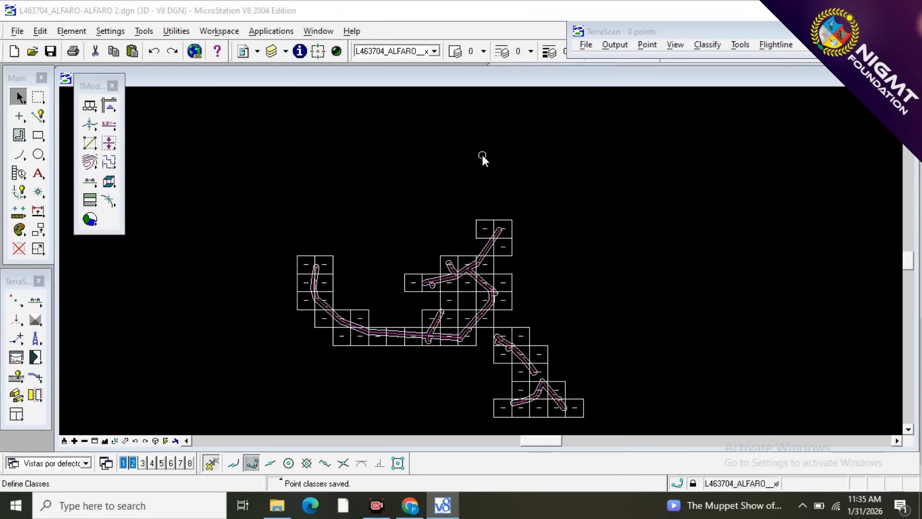
Start TerraScan's Open block command with the power line's block layout enlarged in the view.
scroll(330, 312, "up", 3)
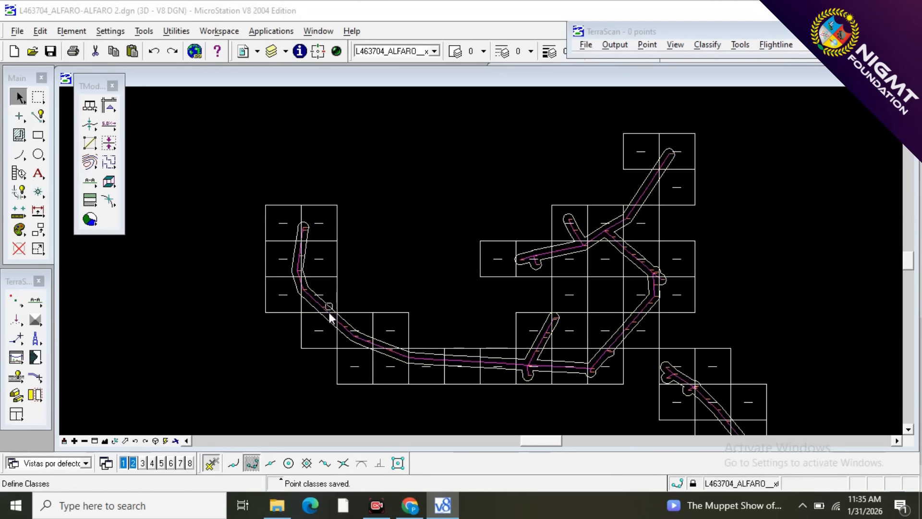
scroll(286, 282, "up", 3)
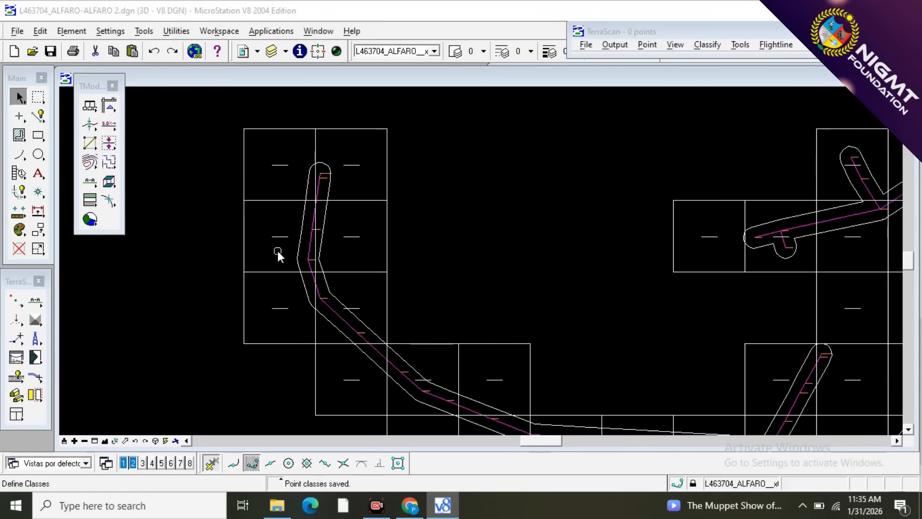
scroll(270, 294, "down", 3)
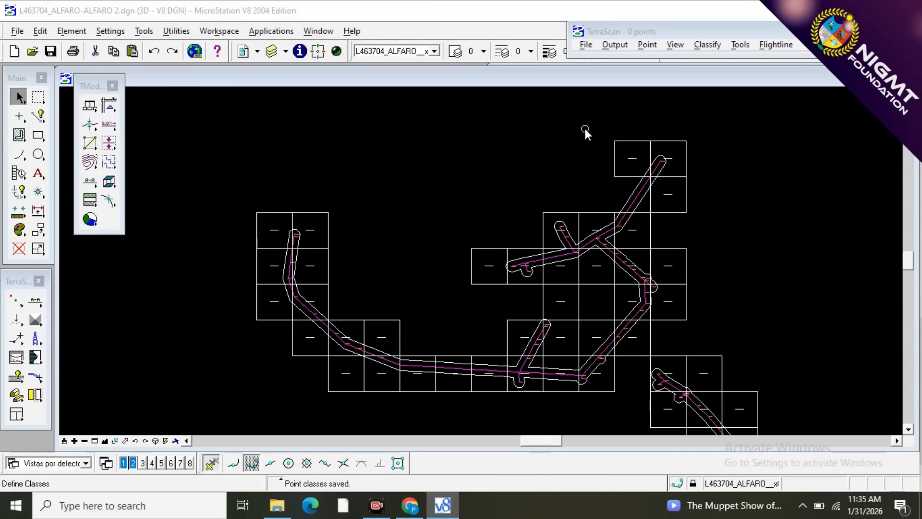
left_click(585, 45)
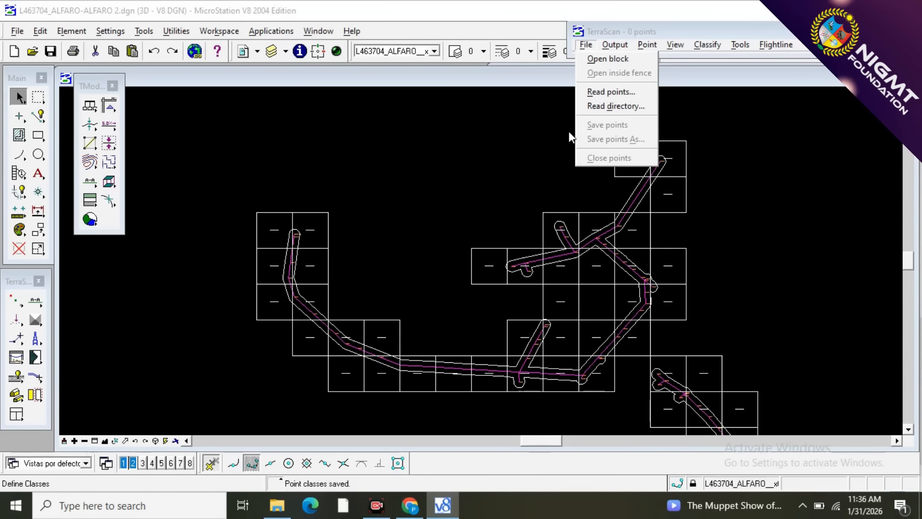
left_click(598, 63)
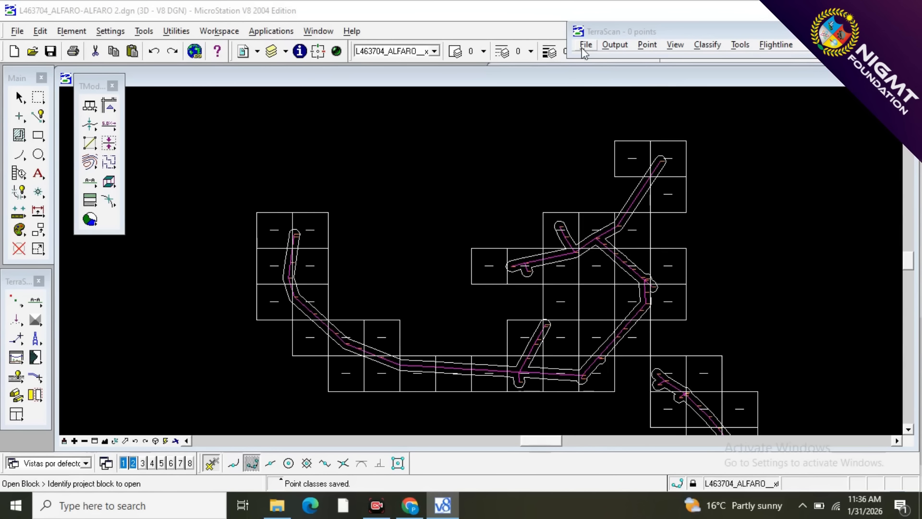
Detach TerraScan's View Laser and General toolboxes as floating toolboxes, then close View Laser and keep General open.
left_click(28, 307)
left_click_drag(29, 306, 307, 138)
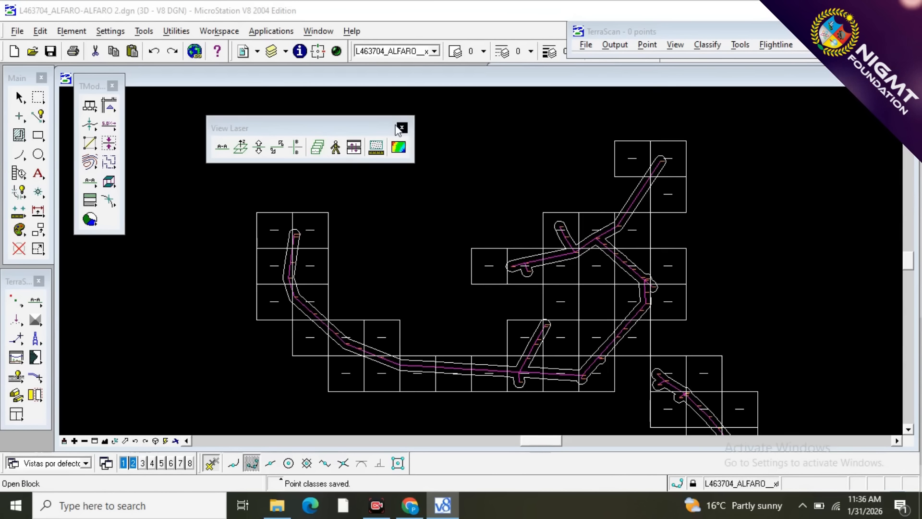
left_click(14, 303)
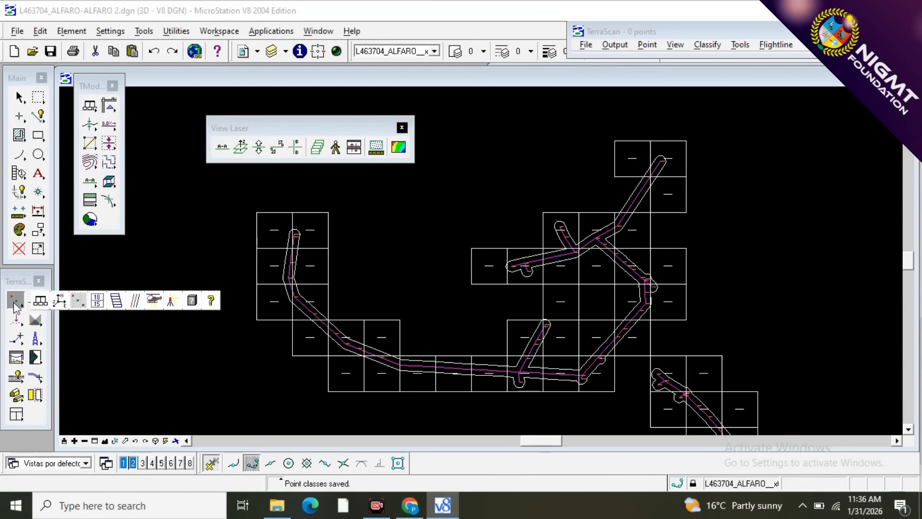
left_click_drag(16, 307, 339, 187)
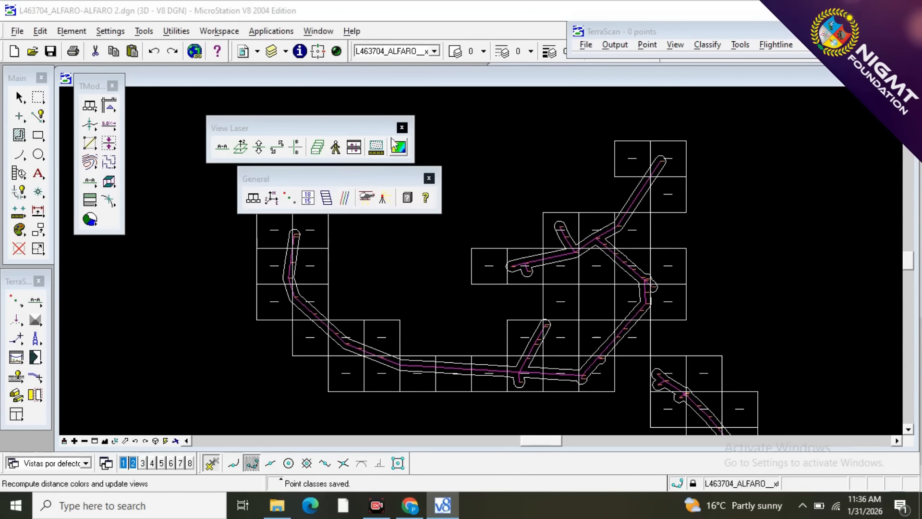
left_click(401, 129)
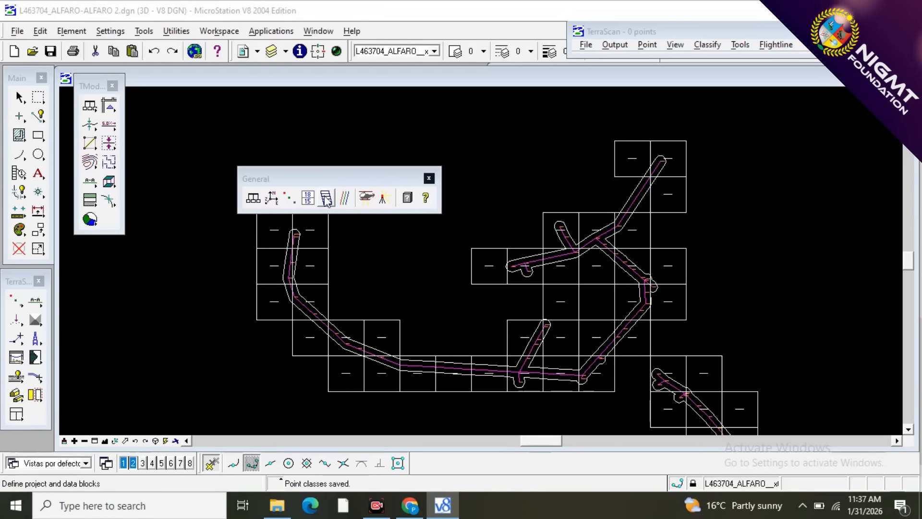
Open the project file L463704_ALFARO-ALFARO 2.prj from Power Line New Data with the Define Project tool.
left_click(326, 199)
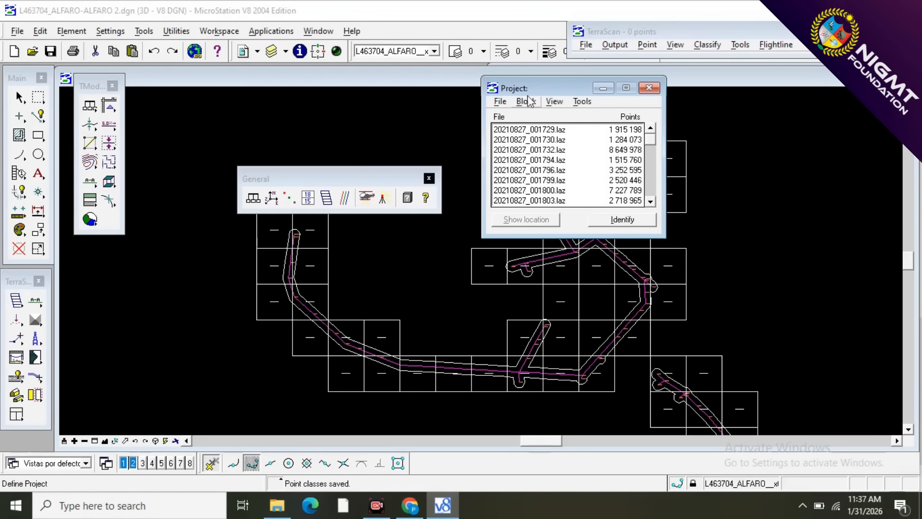
left_click(500, 101)
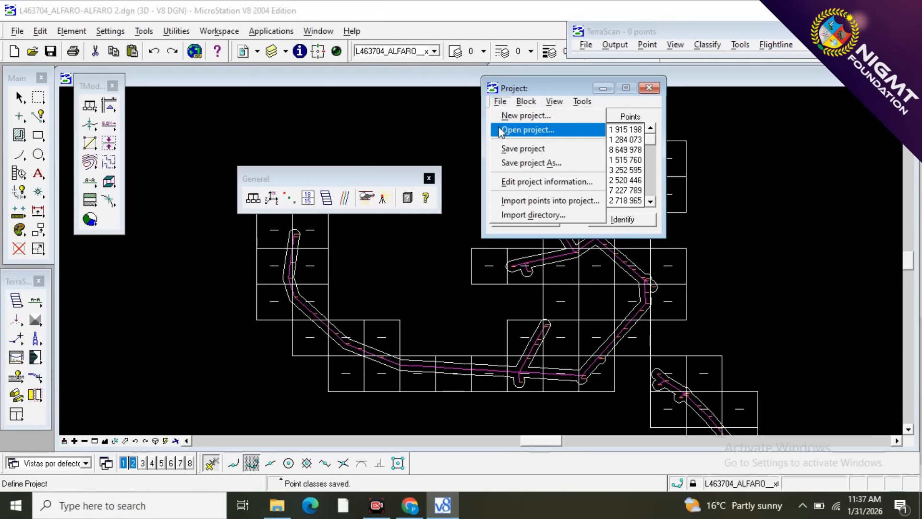
left_click(527, 129)
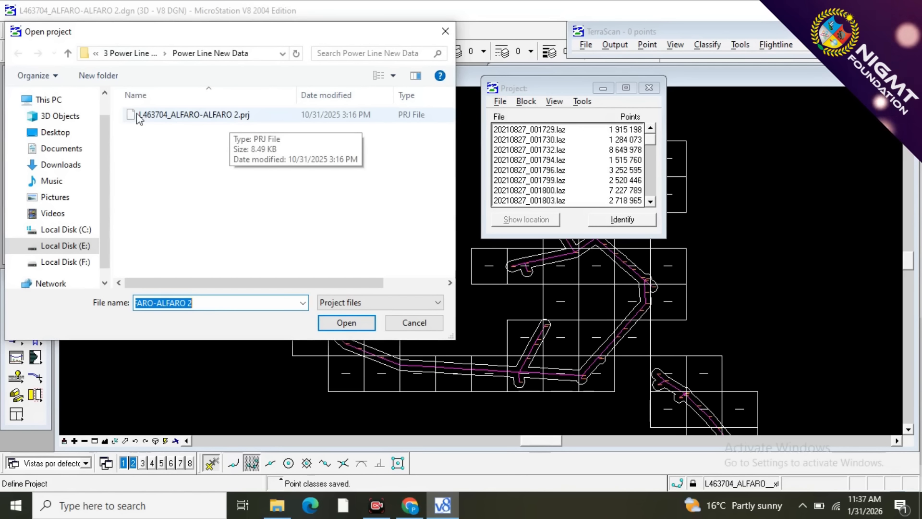
left_click(347, 323)
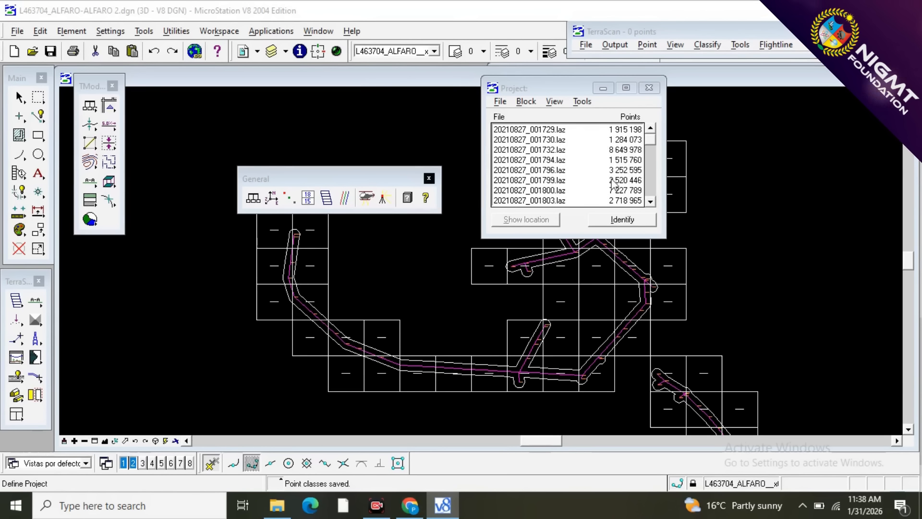
Save the power line project and close the Project window and the General toolbox.
left_click(499, 102)
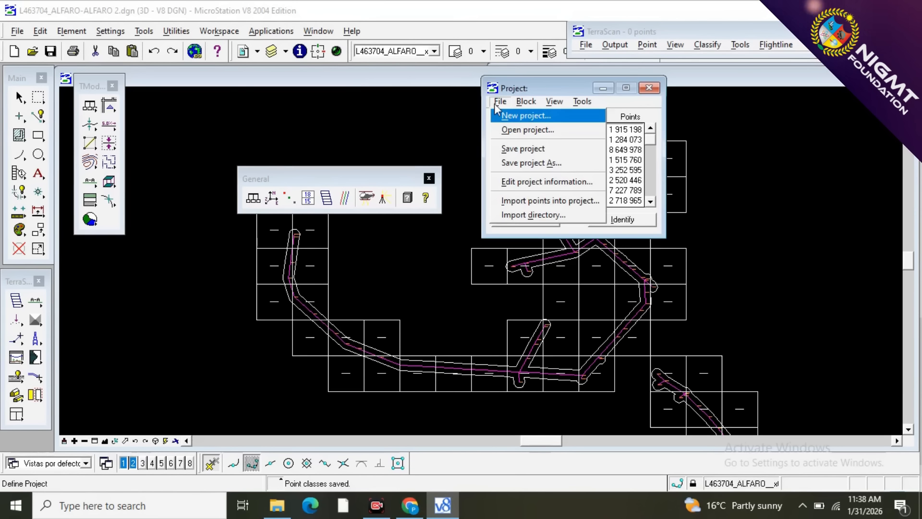
left_click(508, 149)
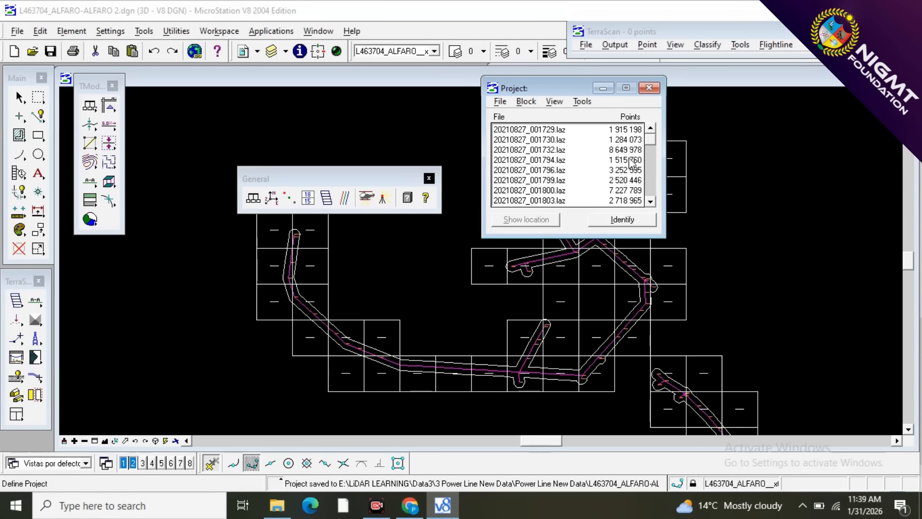
left_click(649, 88)
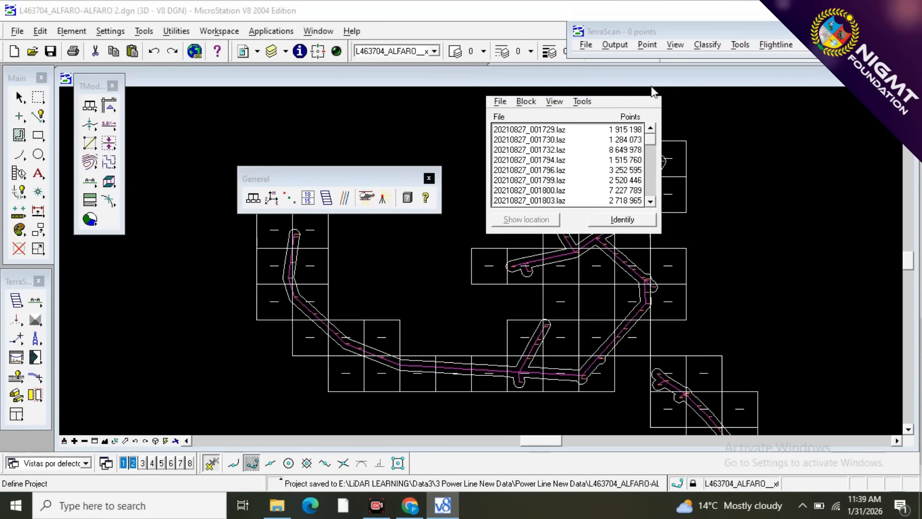
left_click(429, 179)
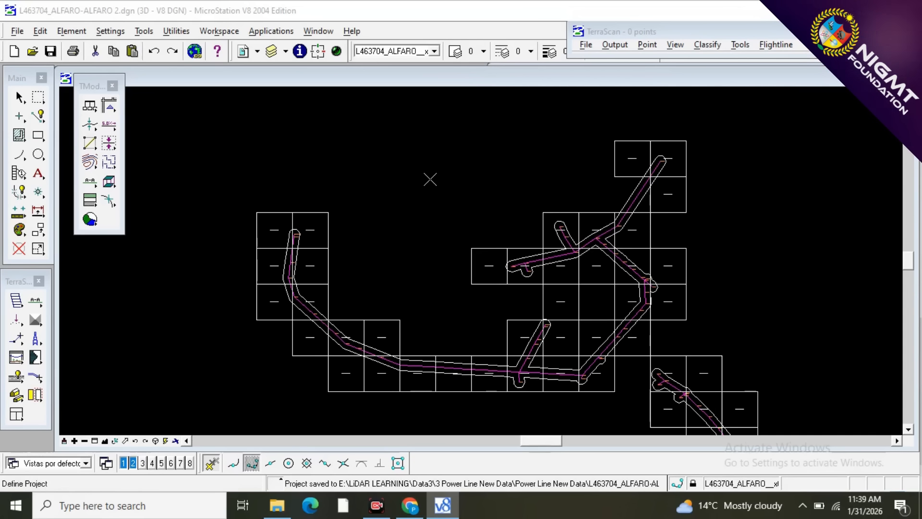
Open project block 20210827_001732 at the northeastern end of the power line with Open block.
left_click(584, 45)
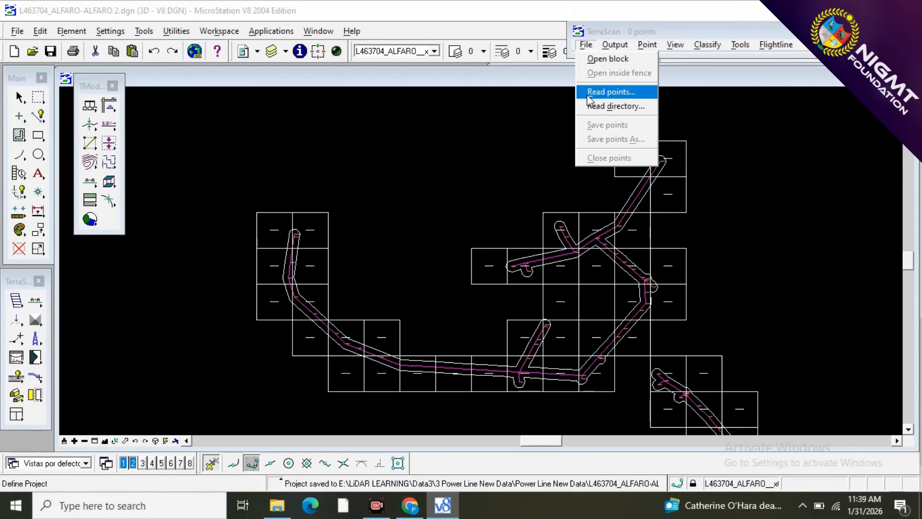
left_click(610, 62)
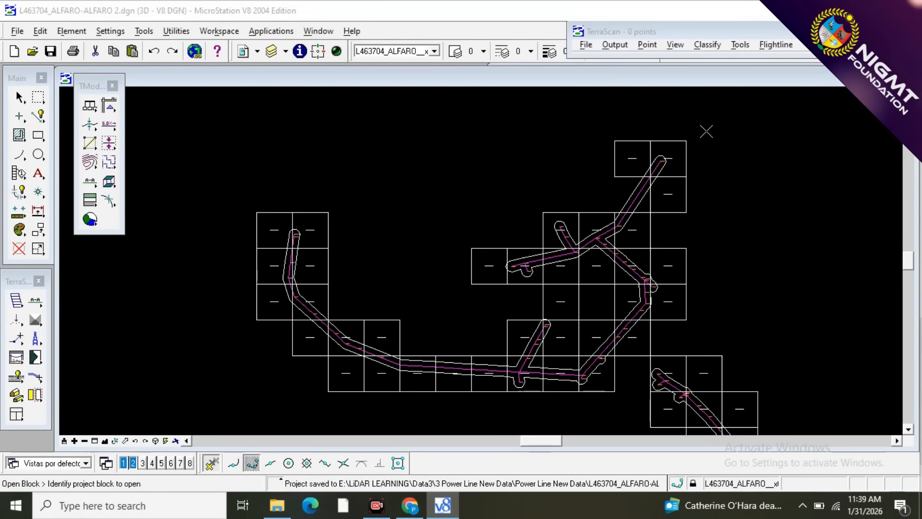
scroll(666, 144, "up", 2)
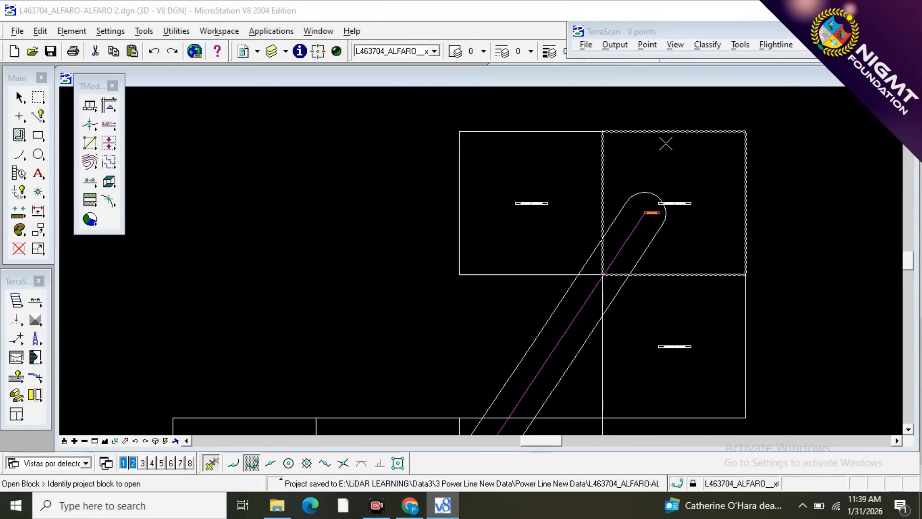
left_click(699, 159)
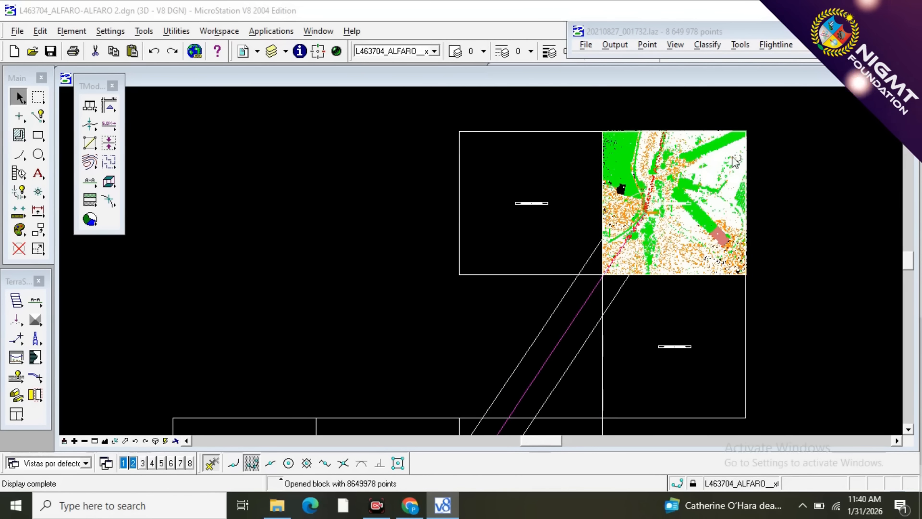
Examine the opened block's point cloud close up around the wires, vegetation and terrain, and return to the whole block.
scroll(705, 224, "up", 4)
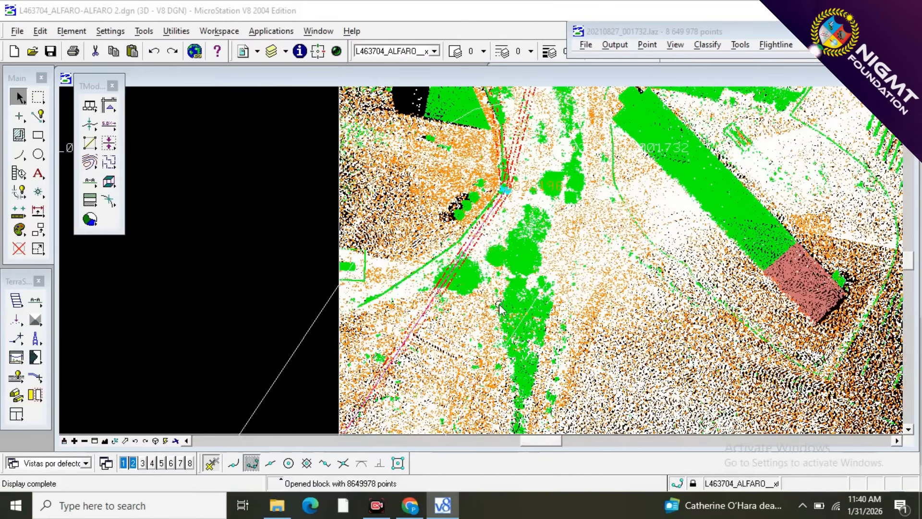
scroll(499, 304, "up", 2)
scroll(689, 264, "down", 3)
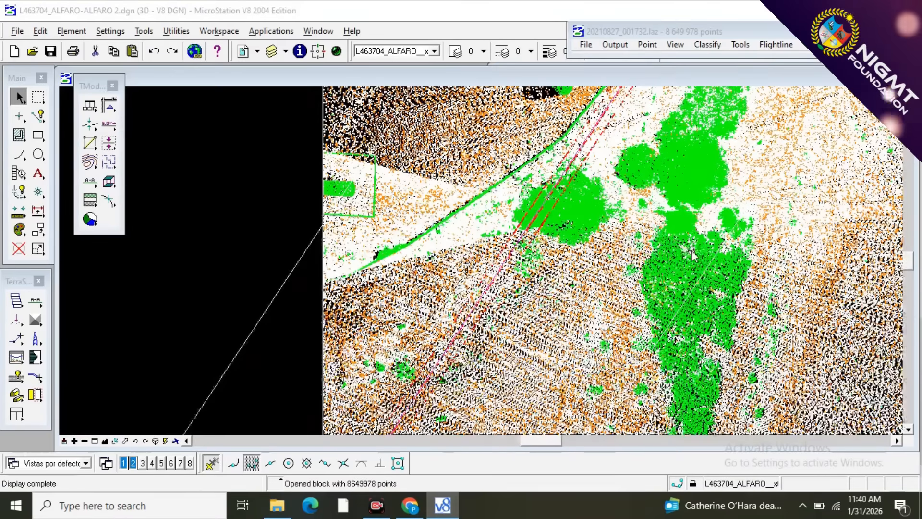
scroll(429, 164, "up", 1)
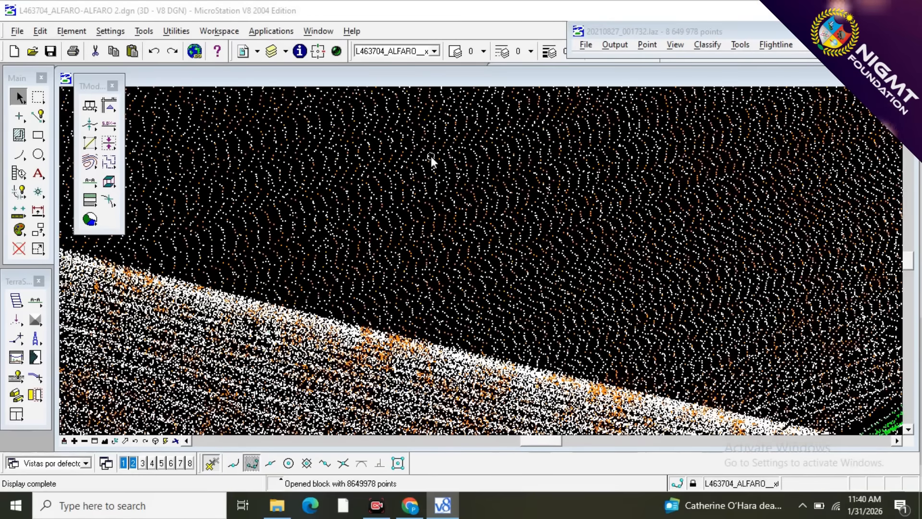
scroll(431, 162, "down", 1)
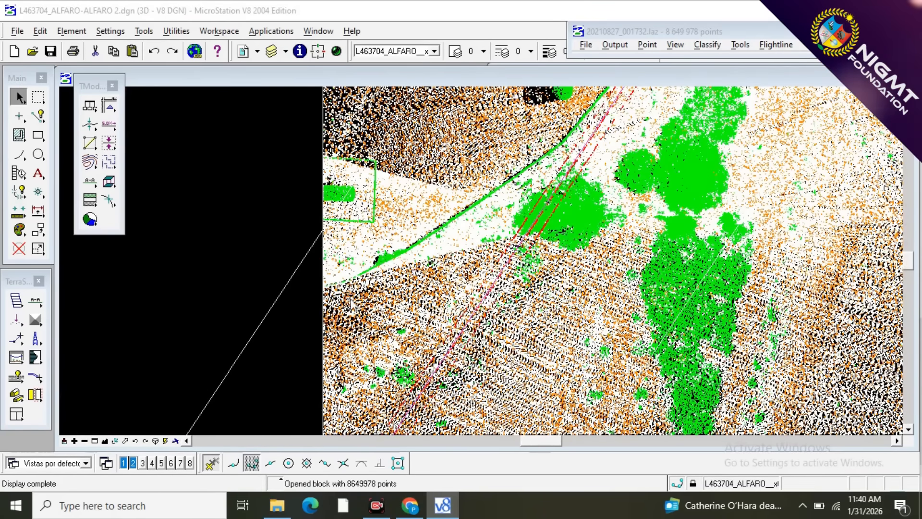
scroll(354, 309, "down", 1)
scroll(354, 310, "down", 1)
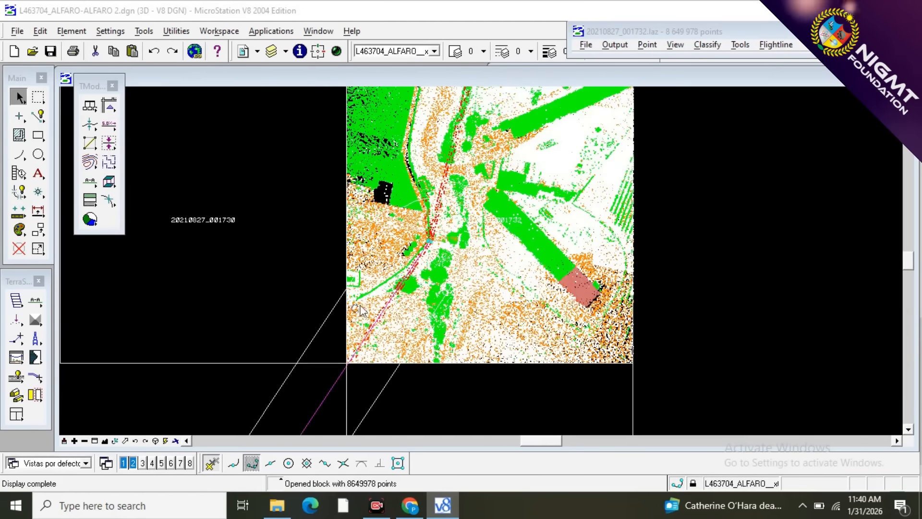
scroll(365, 211, "down", 1)
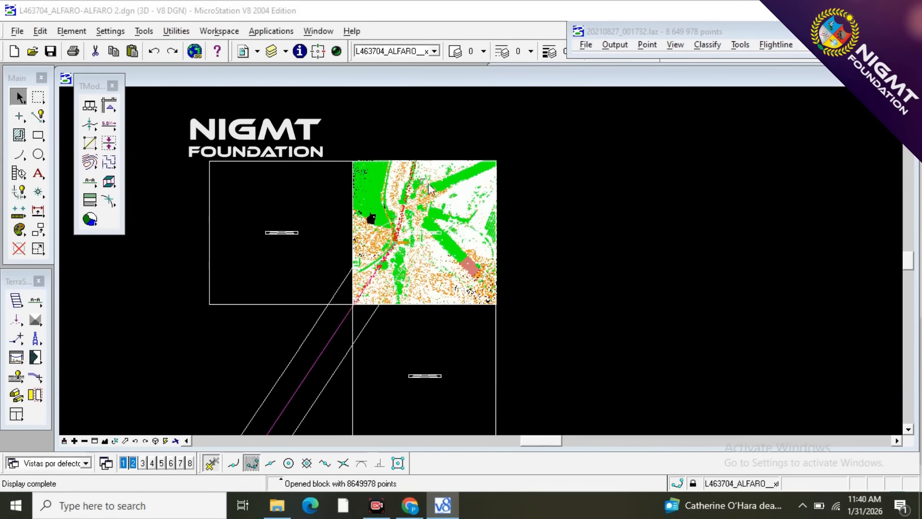
Classify the block's points by class from 10 - WIRES to 3 - VEGETACION, without limiting it to a fence.
left_click(707, 45)
mouse_move(717, 59)
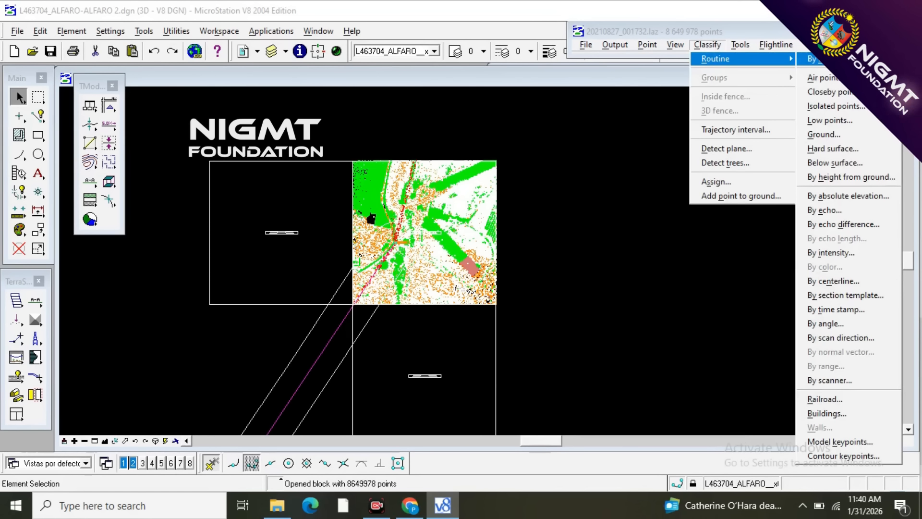
left_click(819, 59)
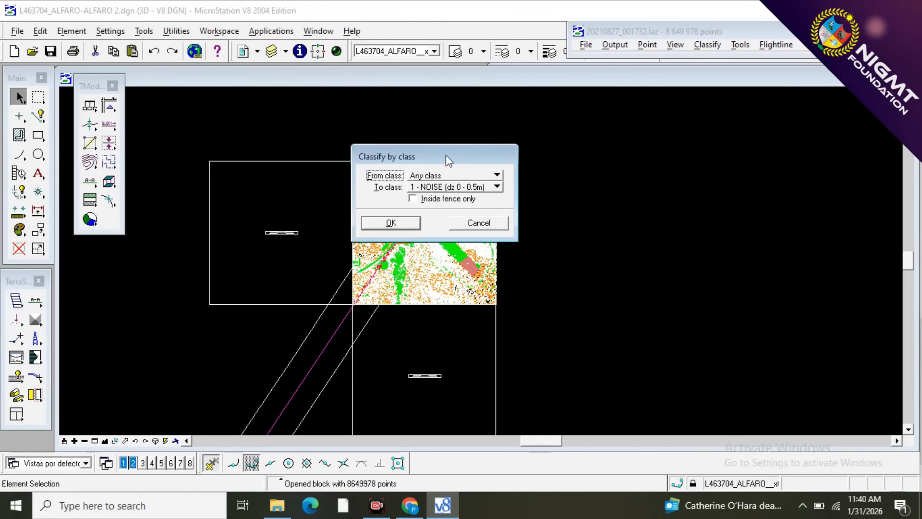
left_click_drag(448, 158, 791, 133)
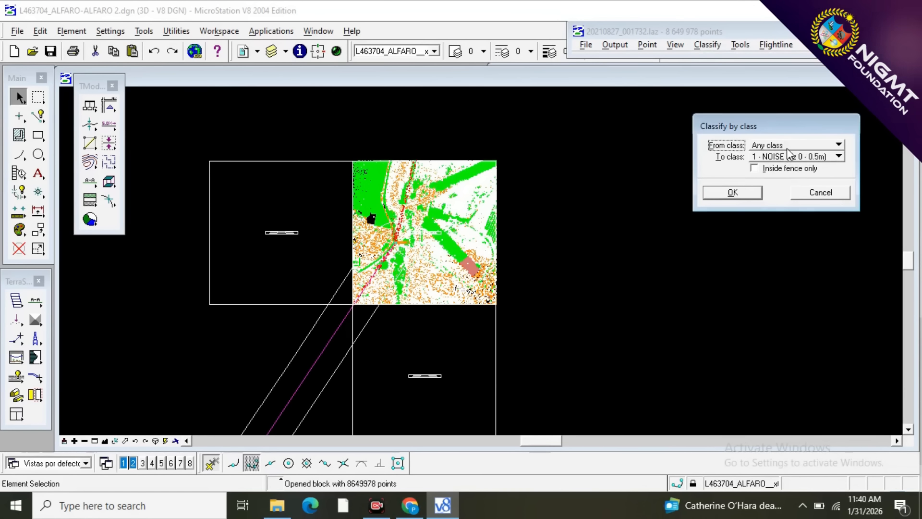
left_click(790, 145)
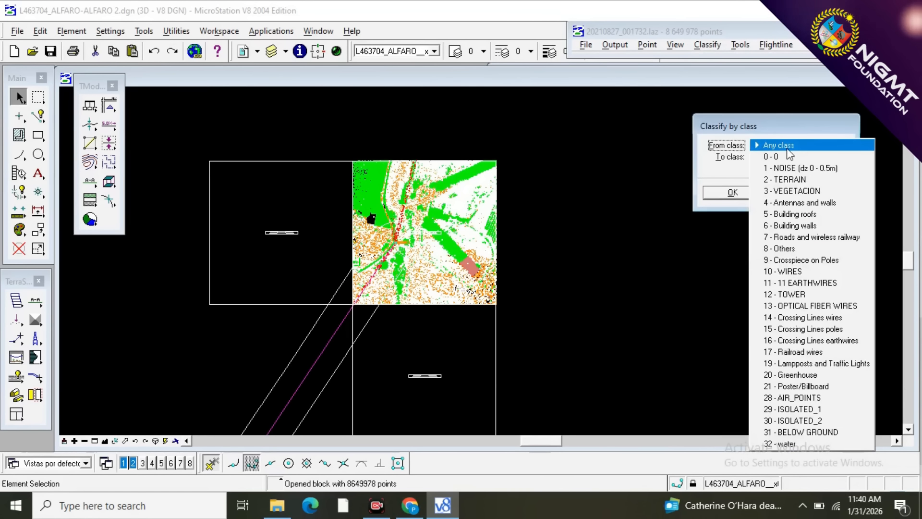
left_click(792, 272)
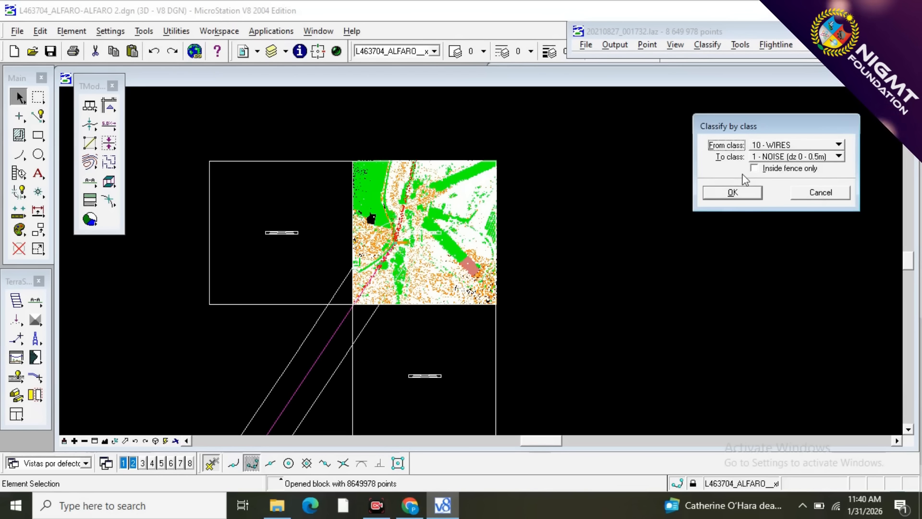
left_click(775, 158)
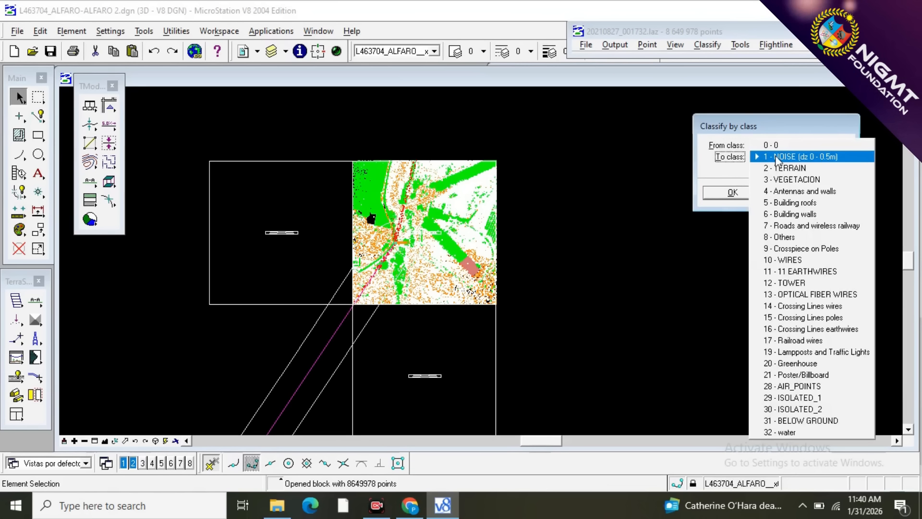
left_click(806, 181)
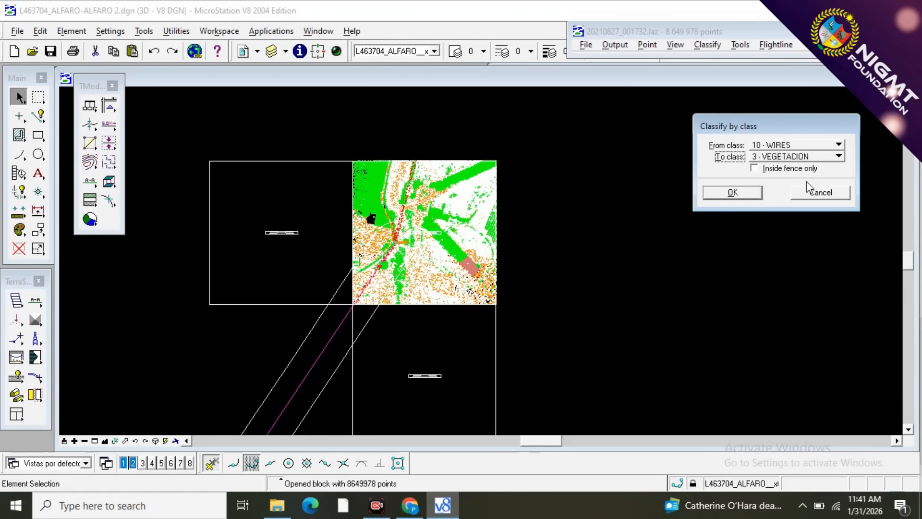
left_click(729, 194)
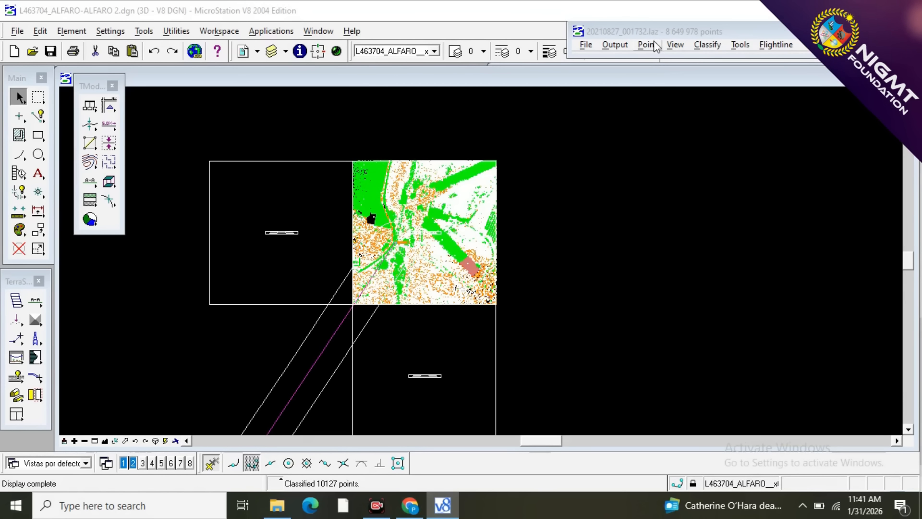
Classify the block's points by class from 12 - TOWER to 3 - VEGETACION.
left_click(707, 44)
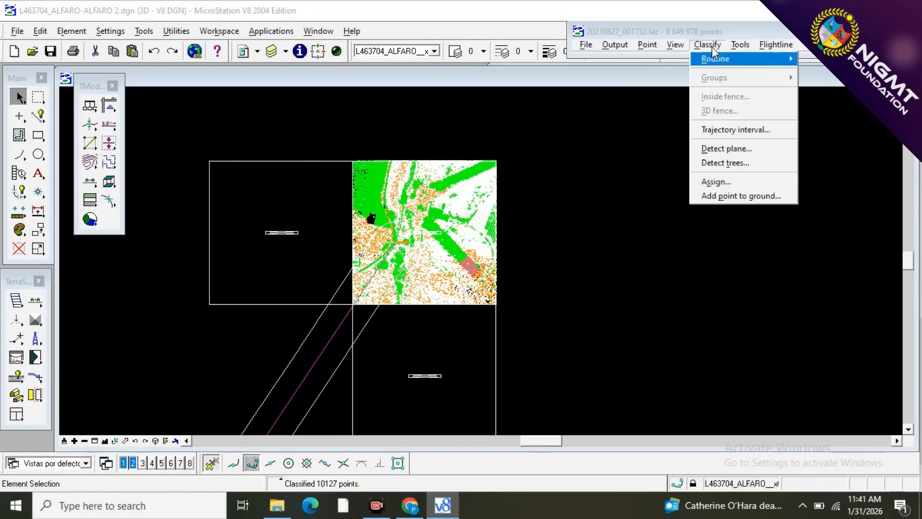
mouse_move(715, 65)
left_click(812, 60)
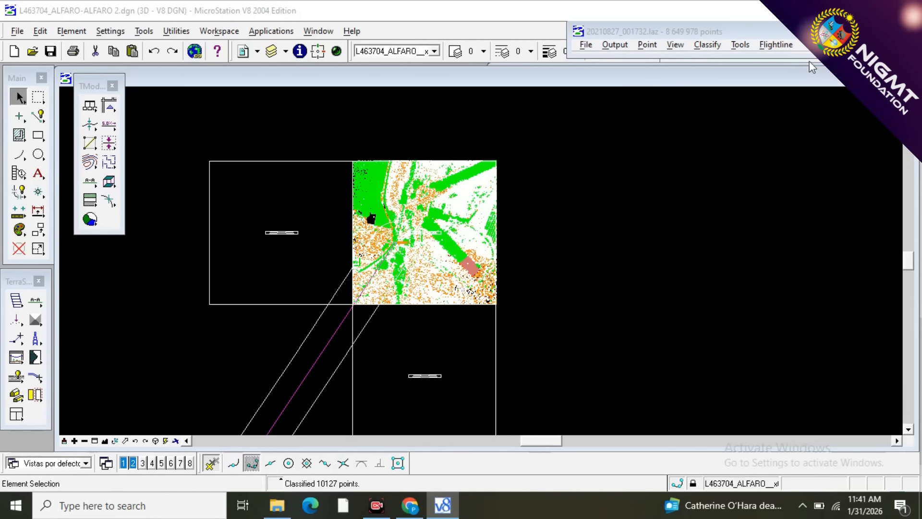
left_click(788, 144)
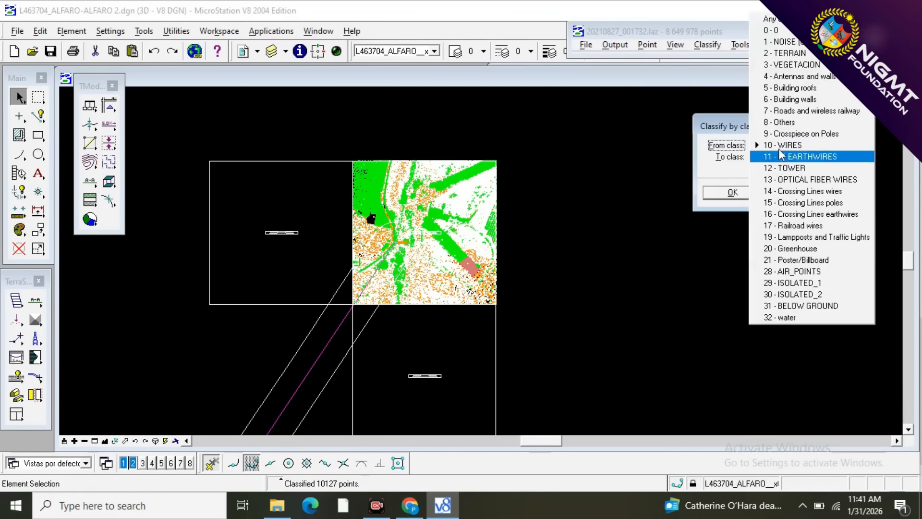
left_click(782, 169)
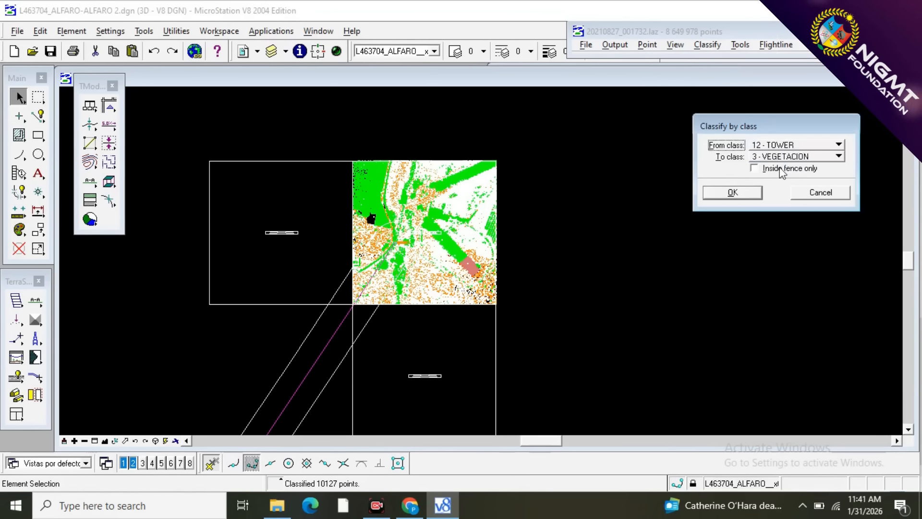
left_click(733, 193)
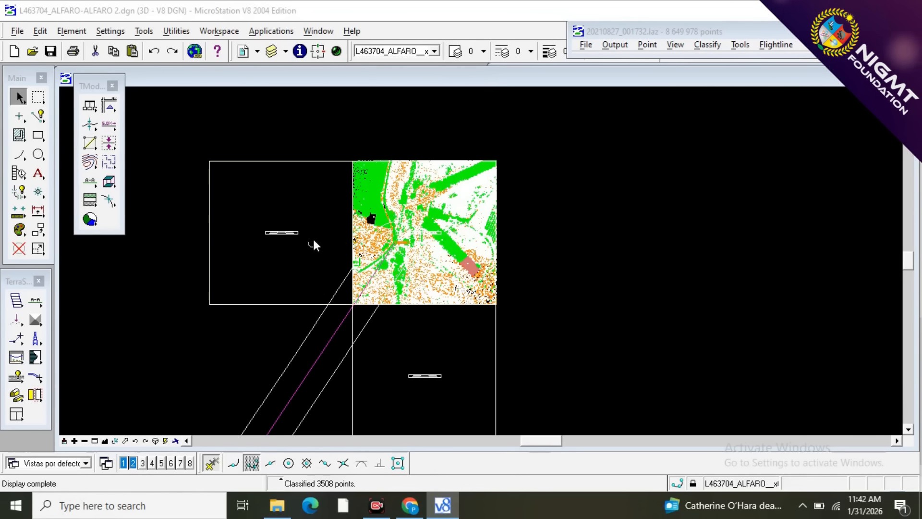
Tile the open view windows so that View 1 and View 2 sit side by side.
left_click(316, 31)
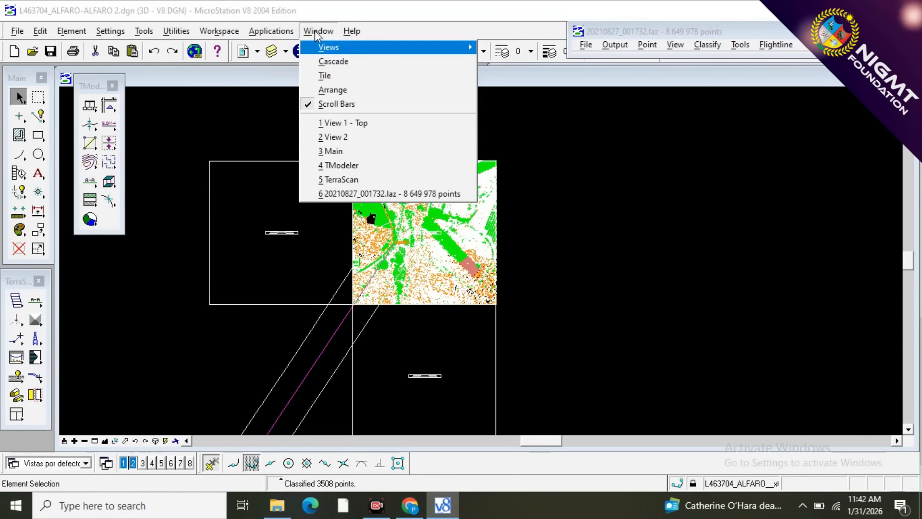
left_click(325, 76)
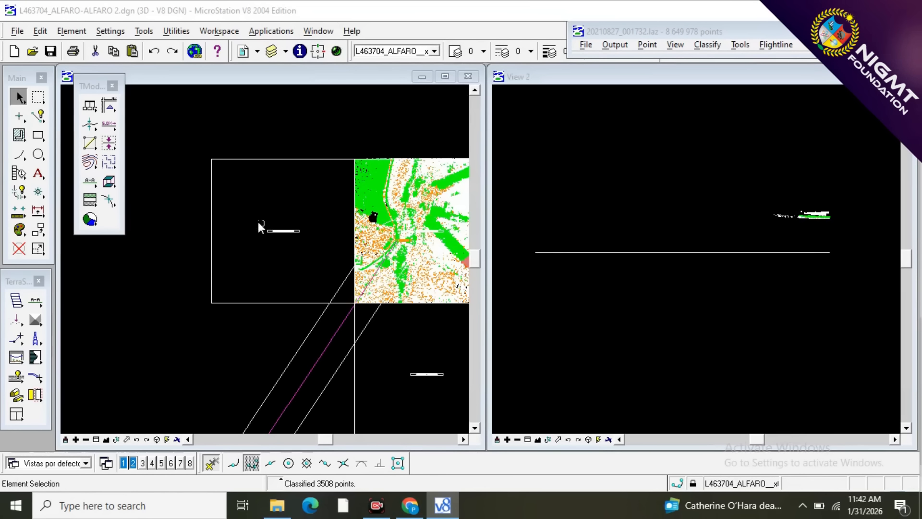
scroll(209, 193, "down", 1)
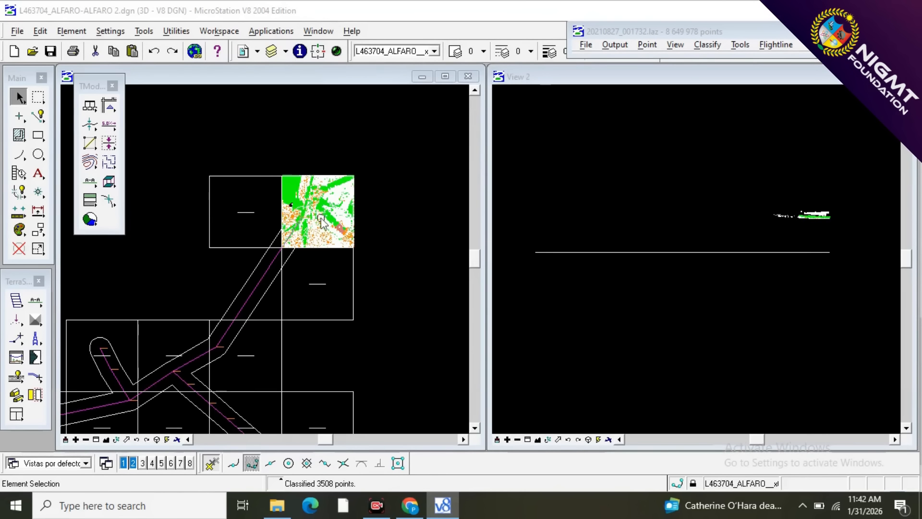
scroll(319, 220, "up", 1)
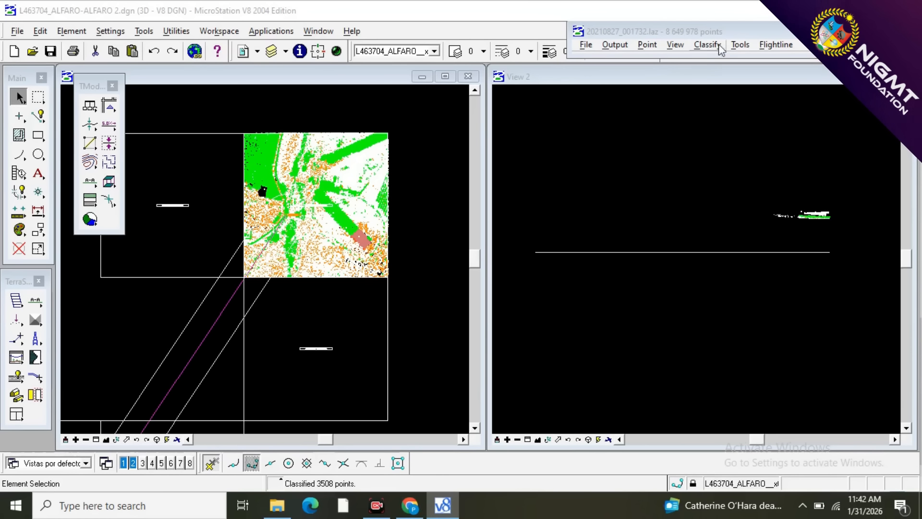
Set View 1's point display to Normal - all points speed with Use depth enabled, and apply it.
left_click(676, 44)
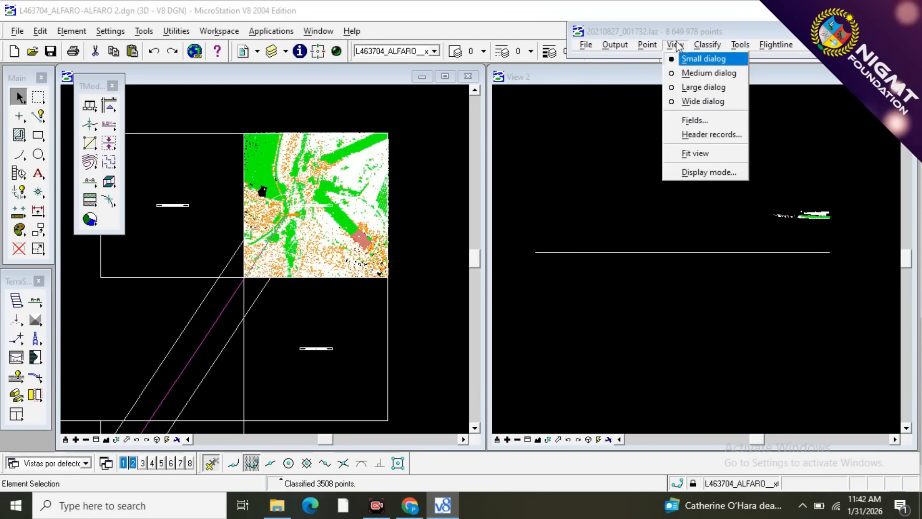
left_click(668, 174)
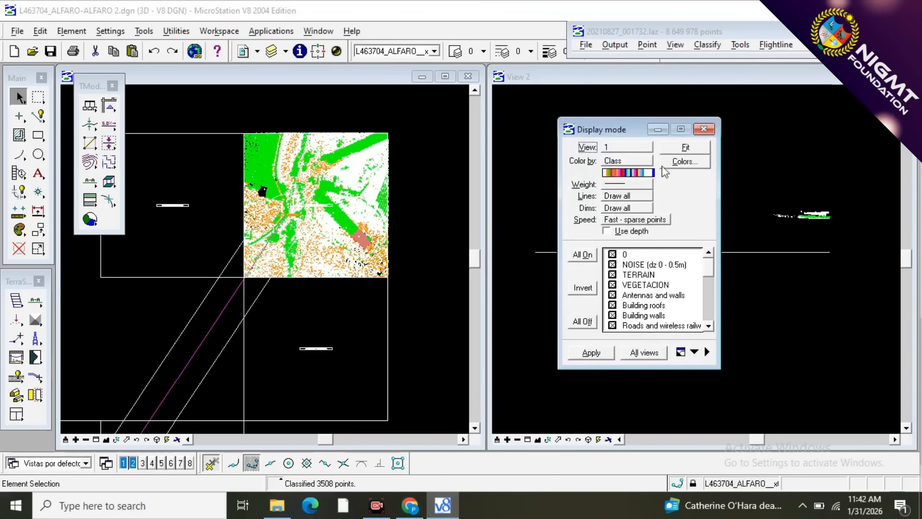
left_click_drag(604, 126, 694, 73)
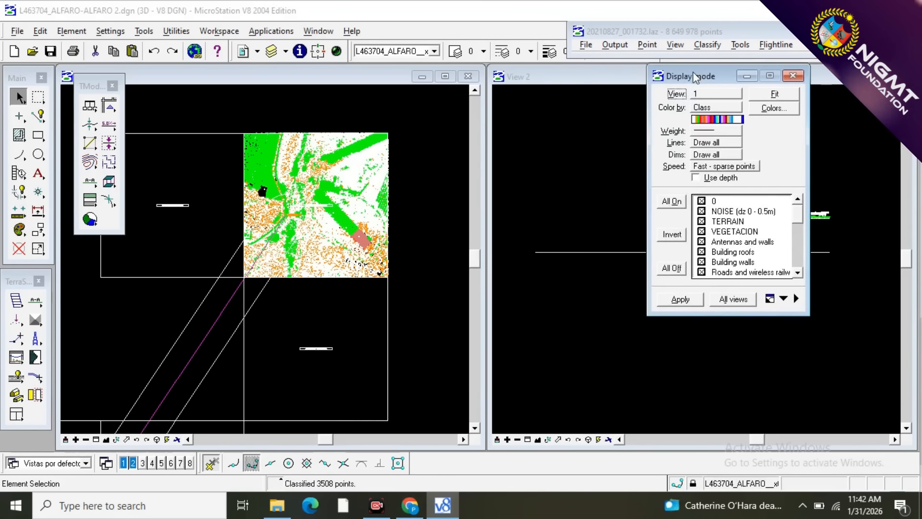
left_click(705, 169)
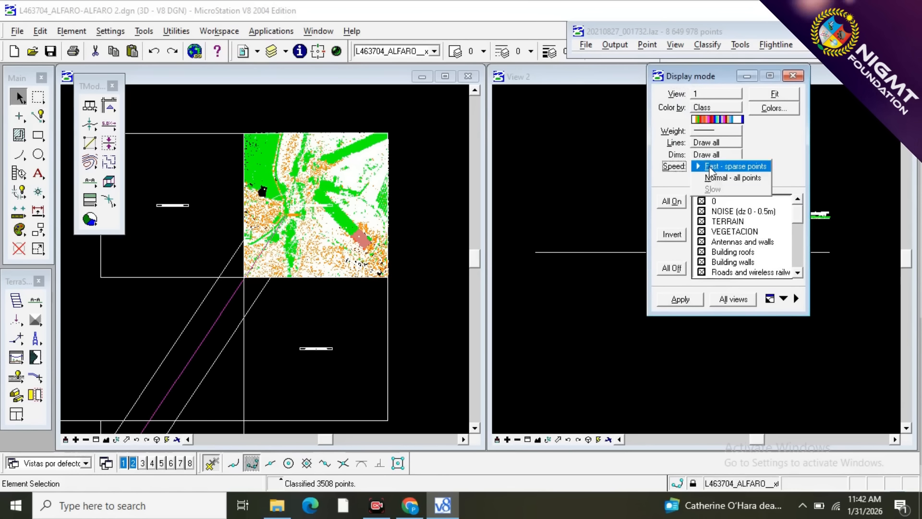
left_click(713, 180)
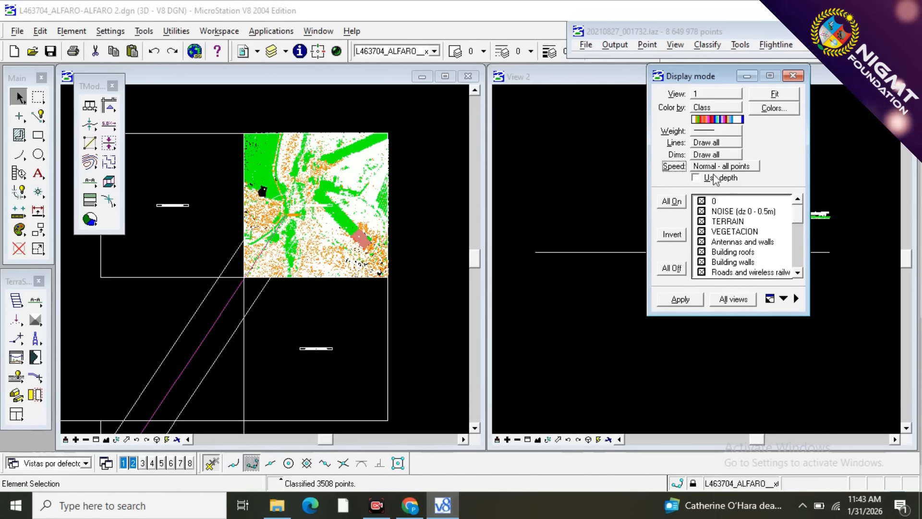
left_click(696, 177)
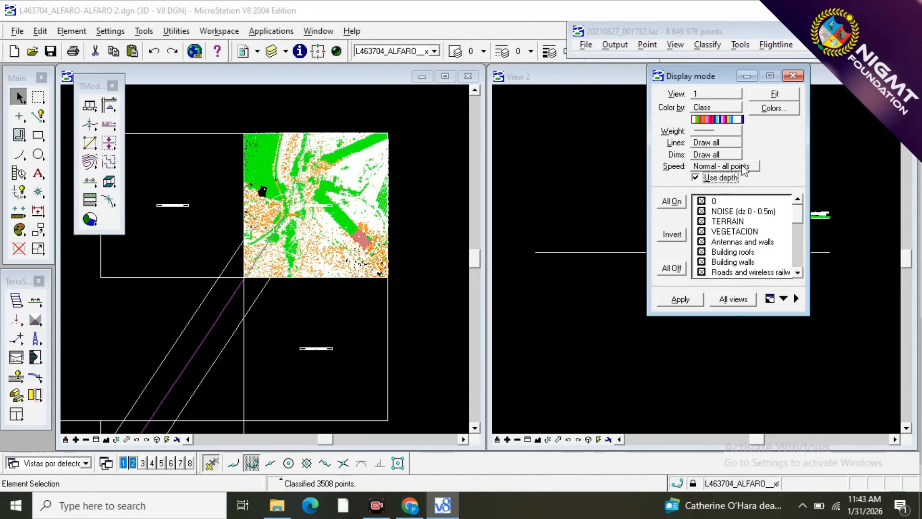
left_click(692, 301)
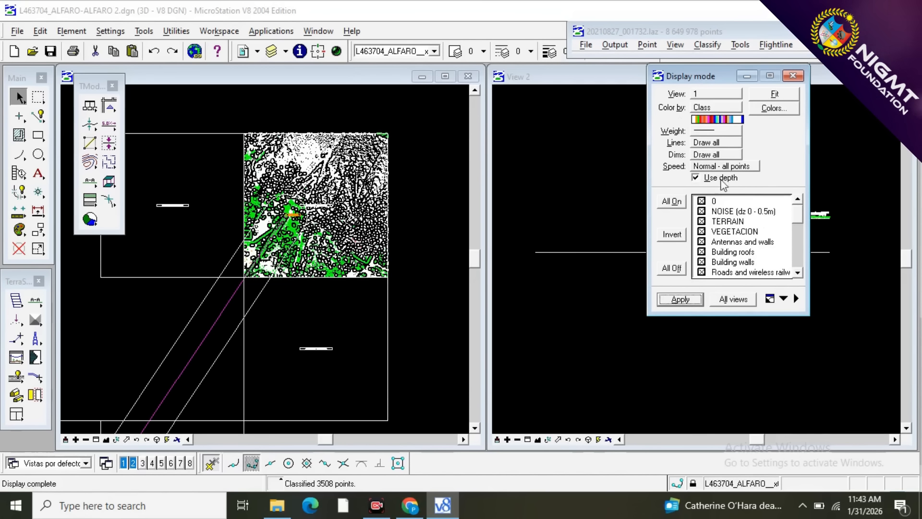
Apply Normal - all points speed to View 2, briefly hiding the NOISE class and showing it again, and close the display settings.
left_click(732, 95)
left_click(731, 106)
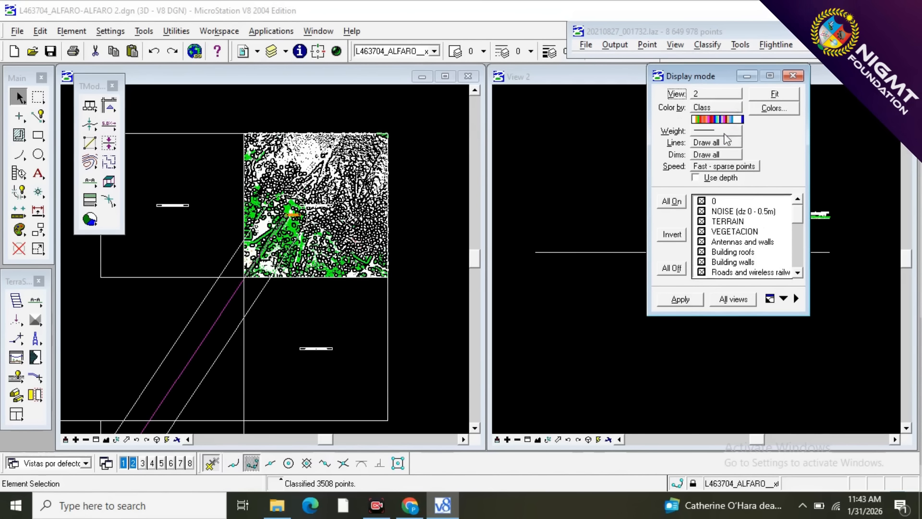
left_click(714, 167)
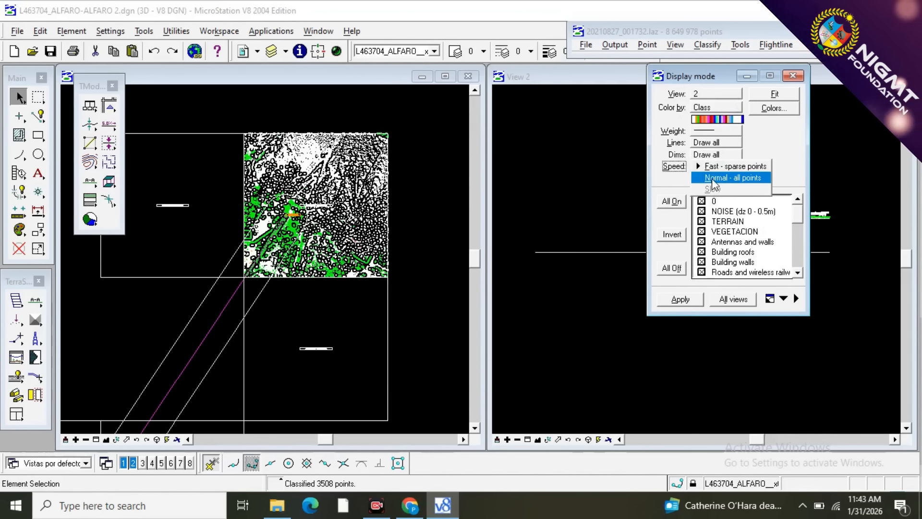
left_click(713, 179)
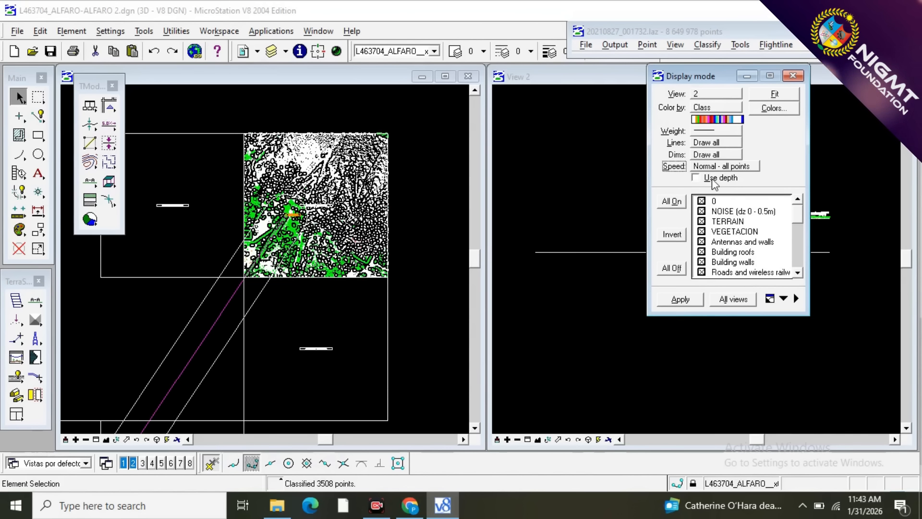
left_click(701, 211)
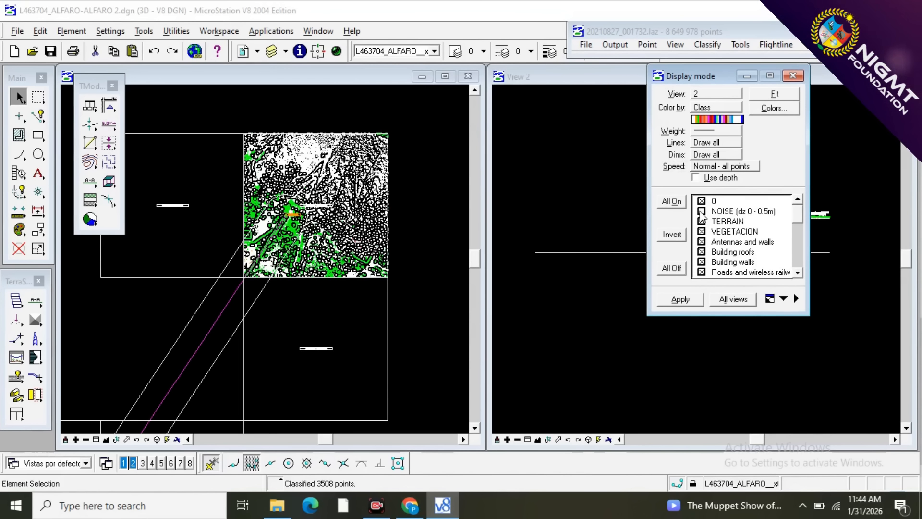
left_click(680, 300)
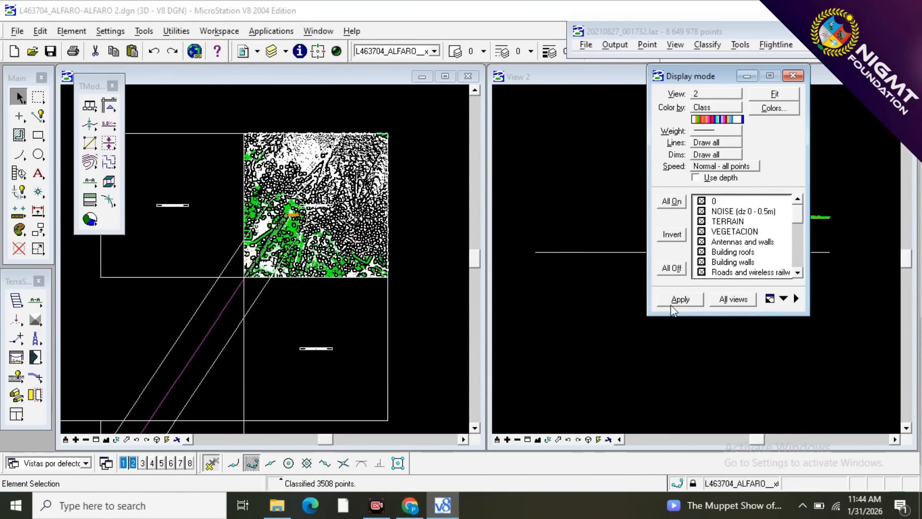
left_click(677, 302)
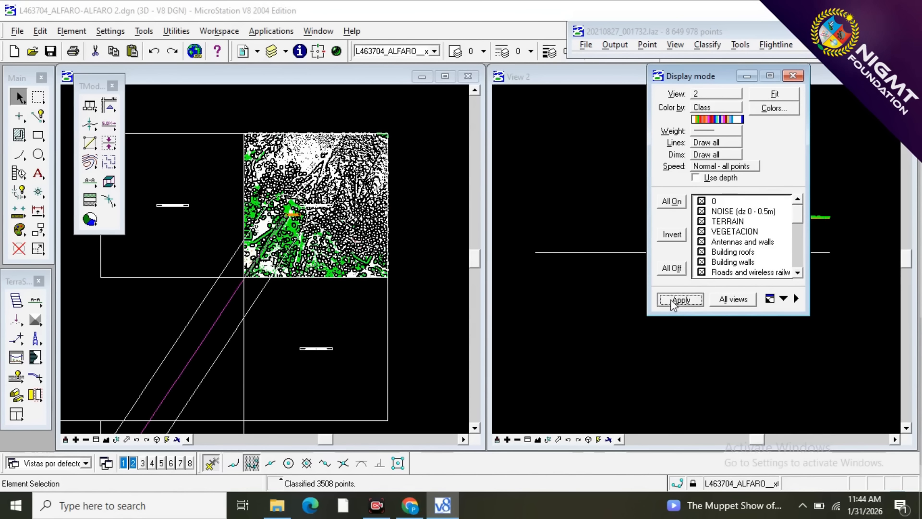
left_click(793, 76)
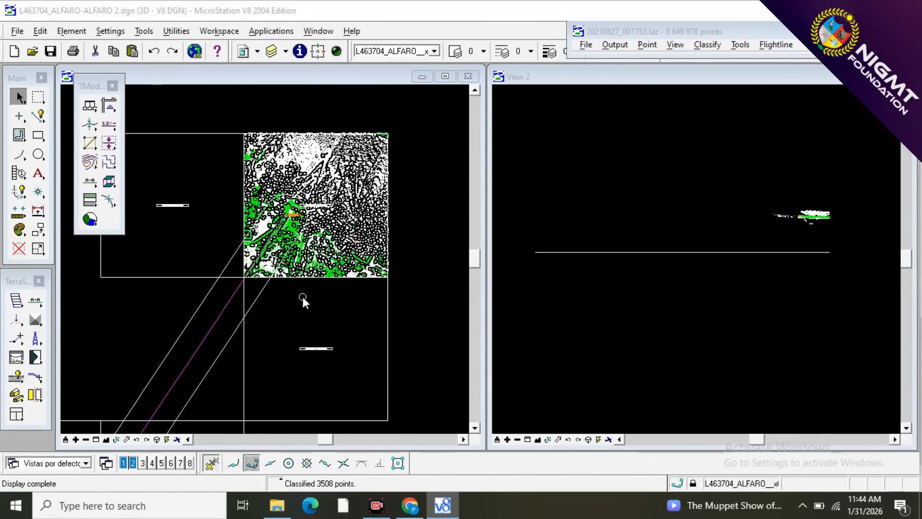
Draw a vertical section enclosing the whole opened block and show it in View 2.
key("F1")
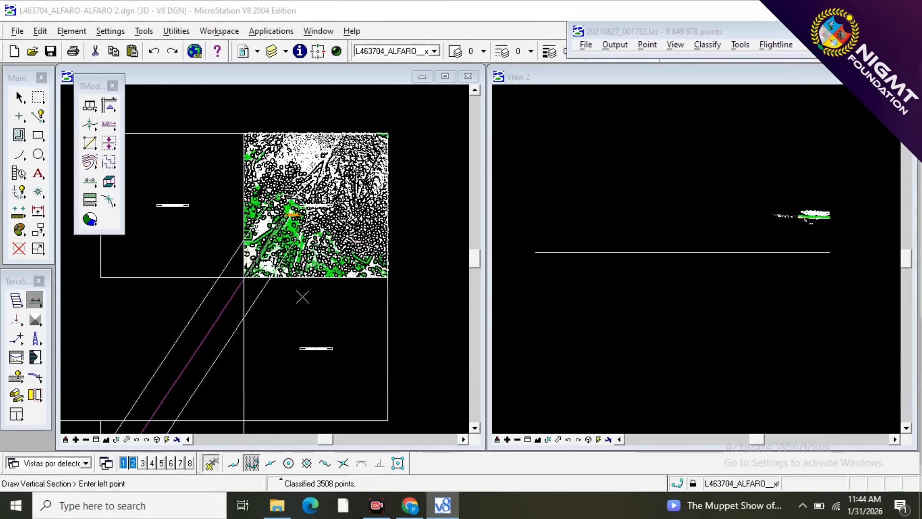
left_click(318, 122)
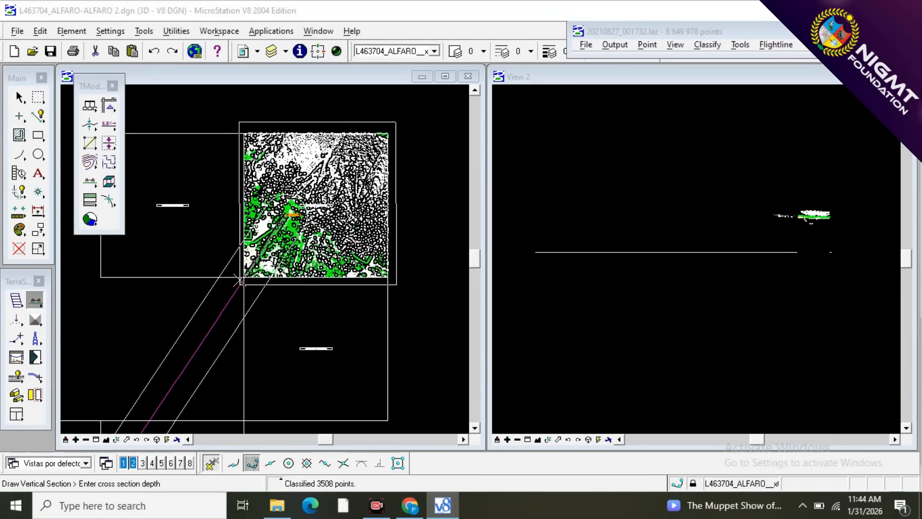
left_click(240, 279)
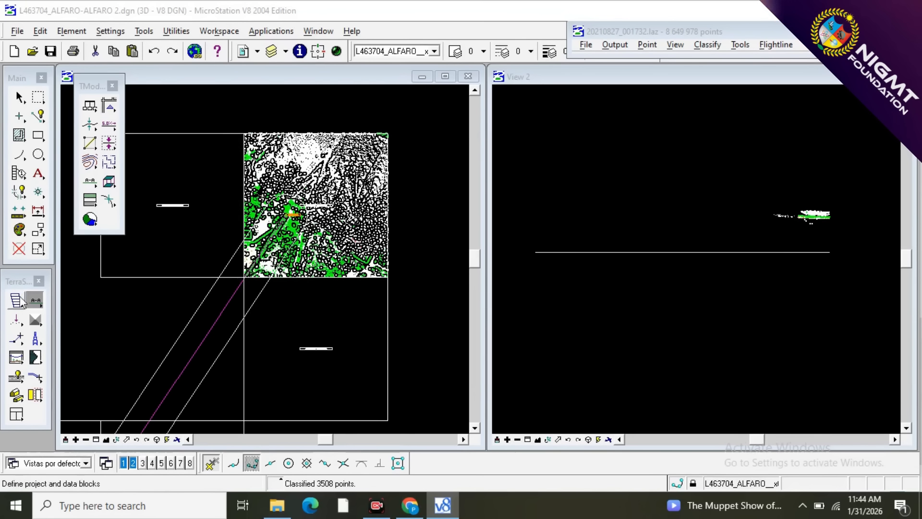
left_click(36, 301)
left_click(138, 314)
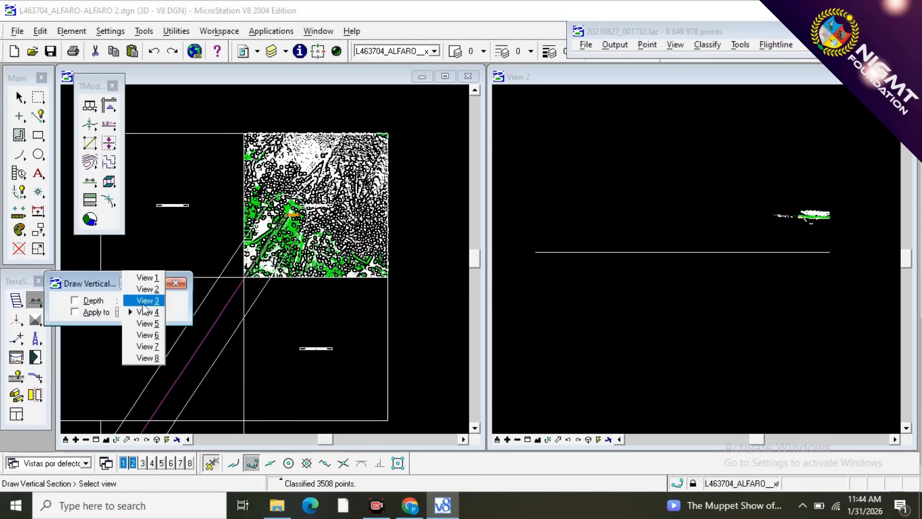
left_click(146, 289)
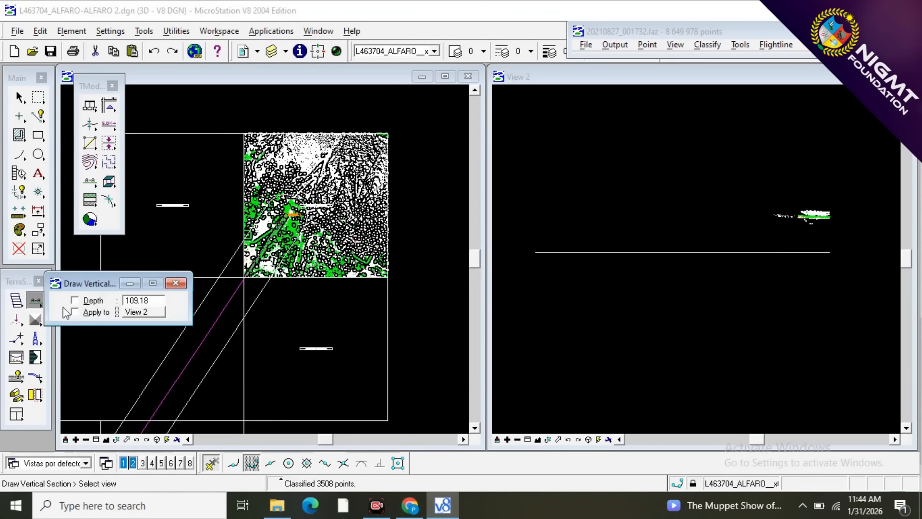
left_click(617, 216)
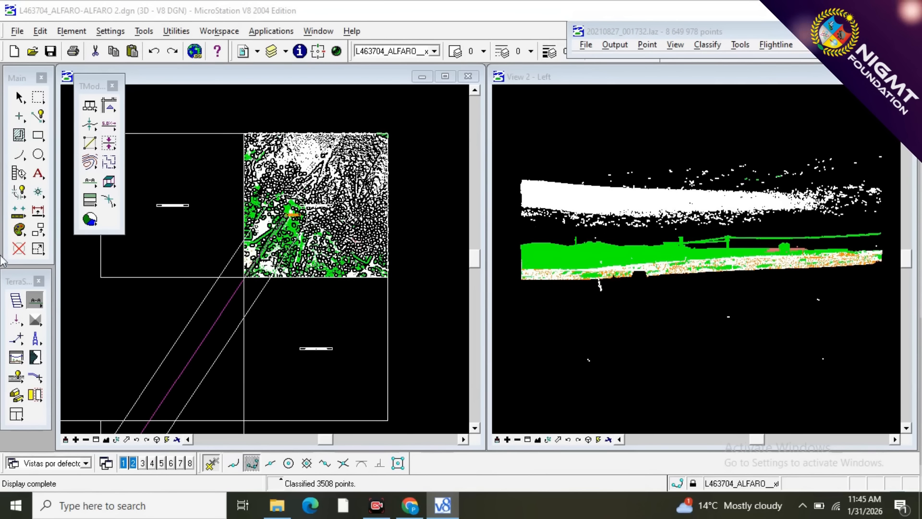
Classify any visible point above a line drawn between the floating noise band and the wires to 1 - NOISE (dz 0 - 0.5m).
left_click(33, 323)
left_click(33, 325)
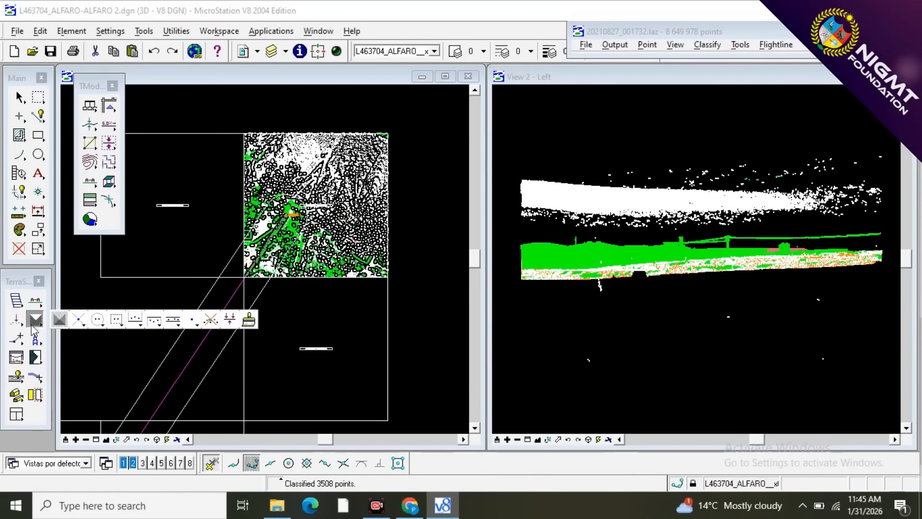
left_click(136, 319)
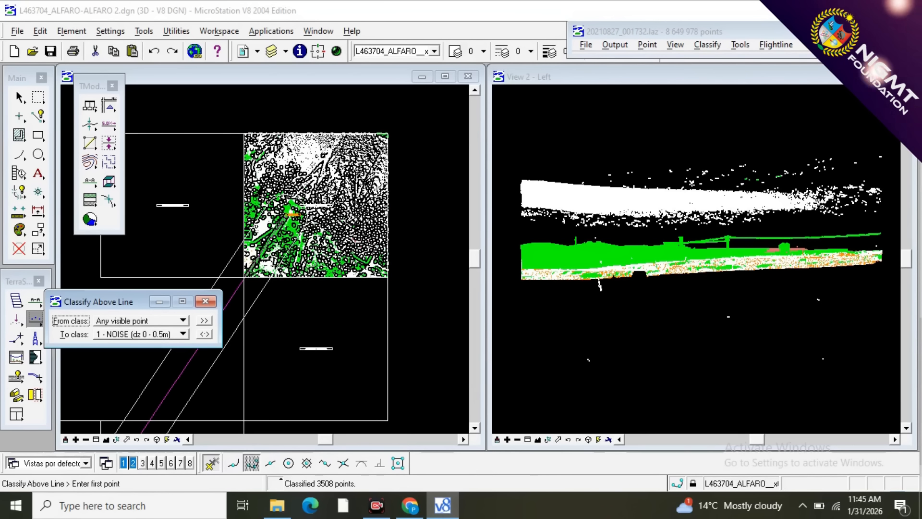
left_click(205, 301)
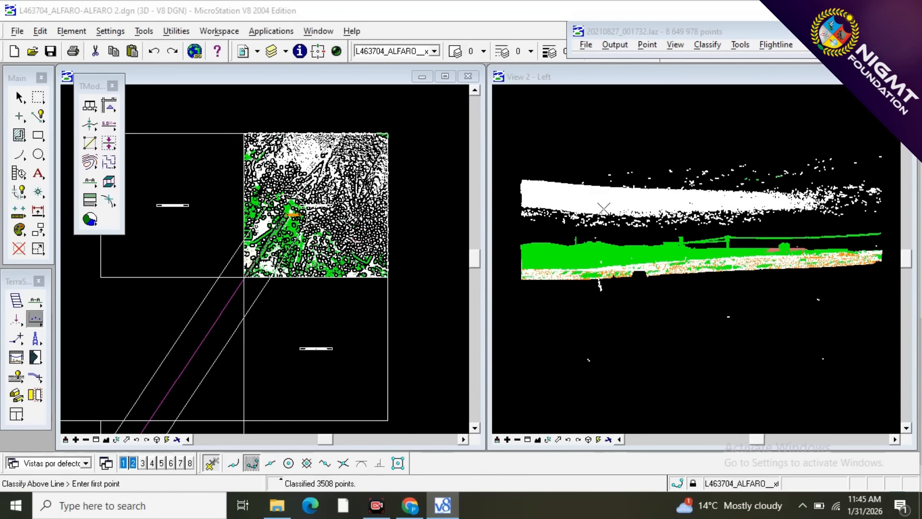
scroll(758, 176, "up", 3)
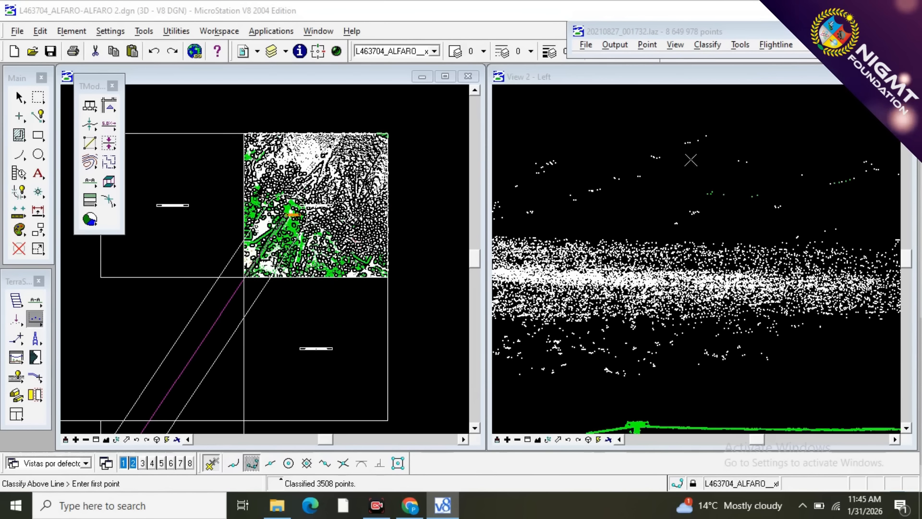
scroll(691, 160, "up", 1)
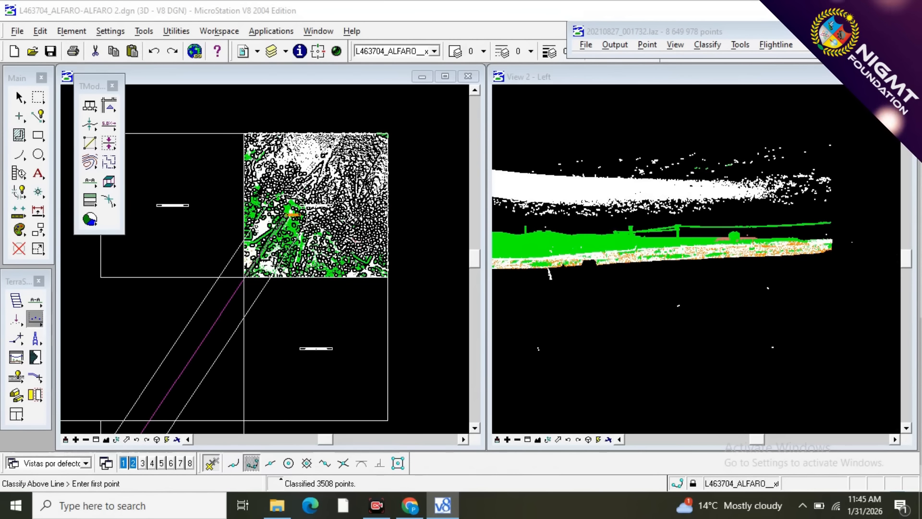
scroll(730, 170, "down", 3)
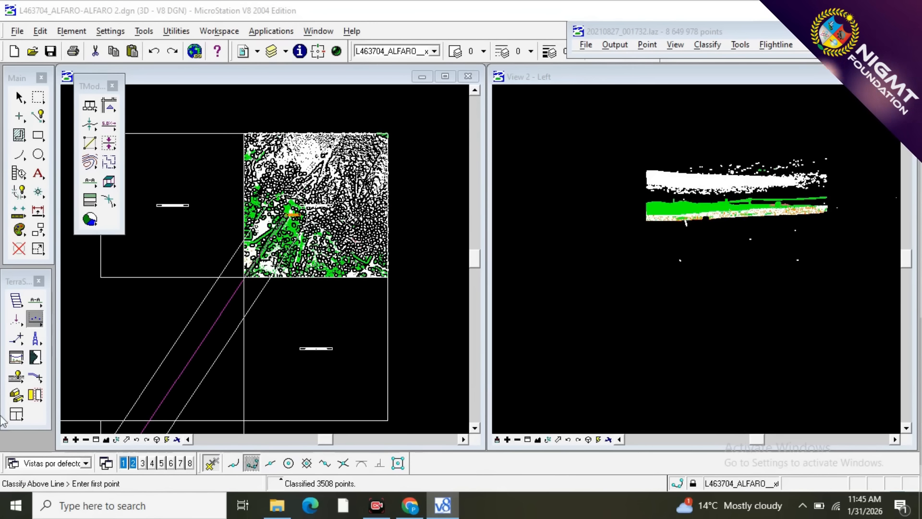
left_click(34, 321)
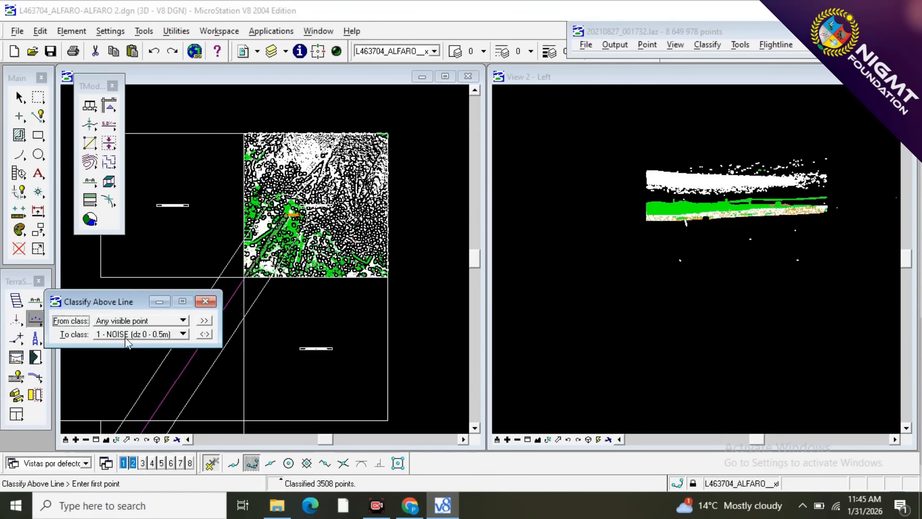
scroll(721, 154, "up", 2)
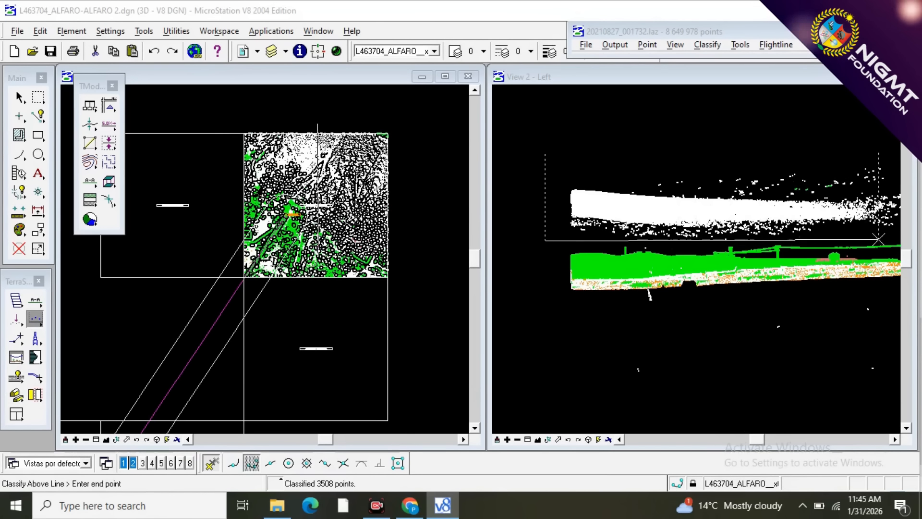
left_click(895, 238)
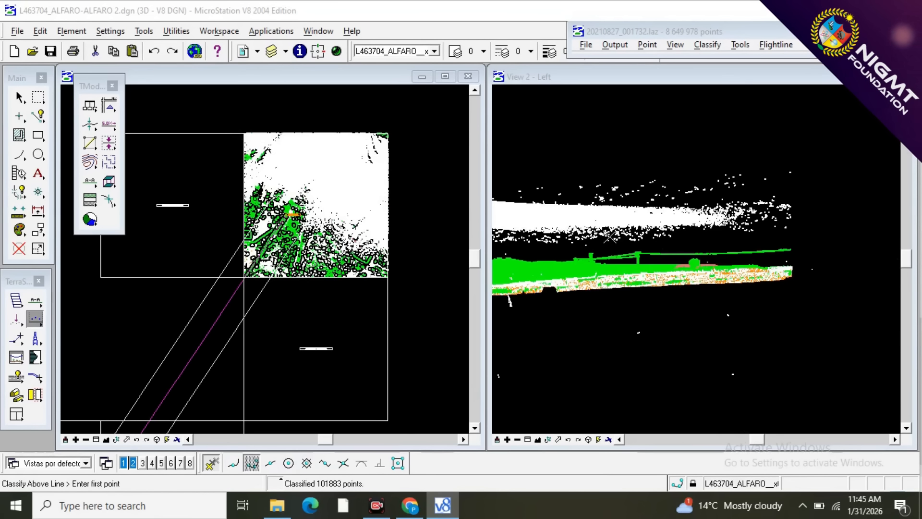
Classify the remaining high points at the section's far end to NOISE with a second line drawn above the wires.
left_click(608, 246)
left_click(846, 240)
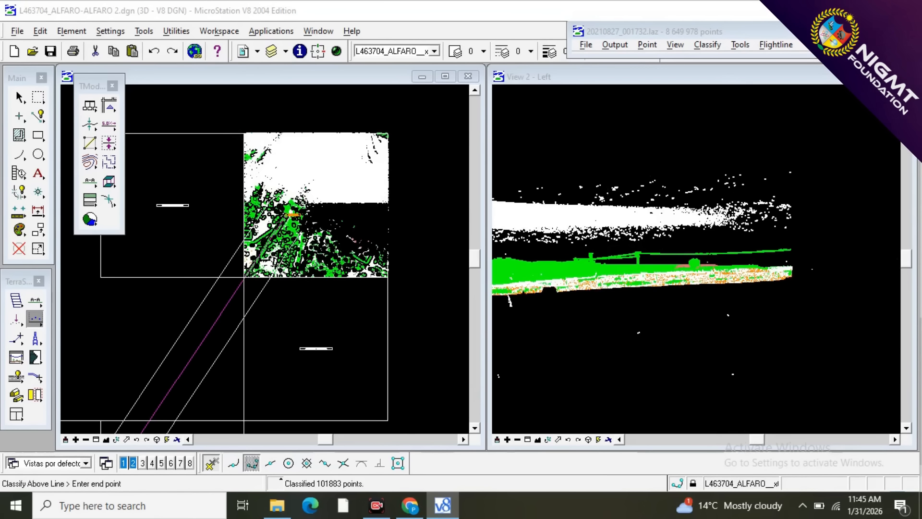
scroll(819, 197, "down", 2)
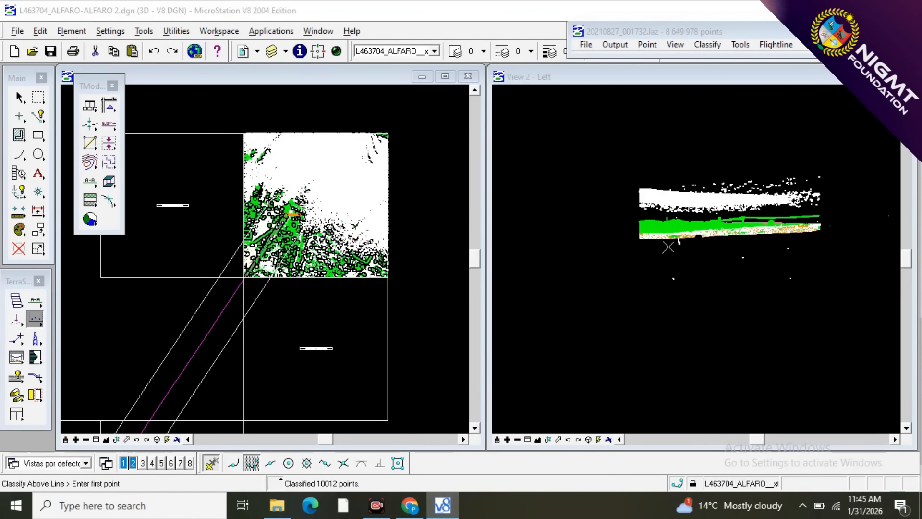
Classify any visible point below a line drawn beneath the ground in the section to 1 - NOISE (dz 0 - 0.5m).
scroll(697, 230, "up", 2)
scroll(700, 241, "up", 1)
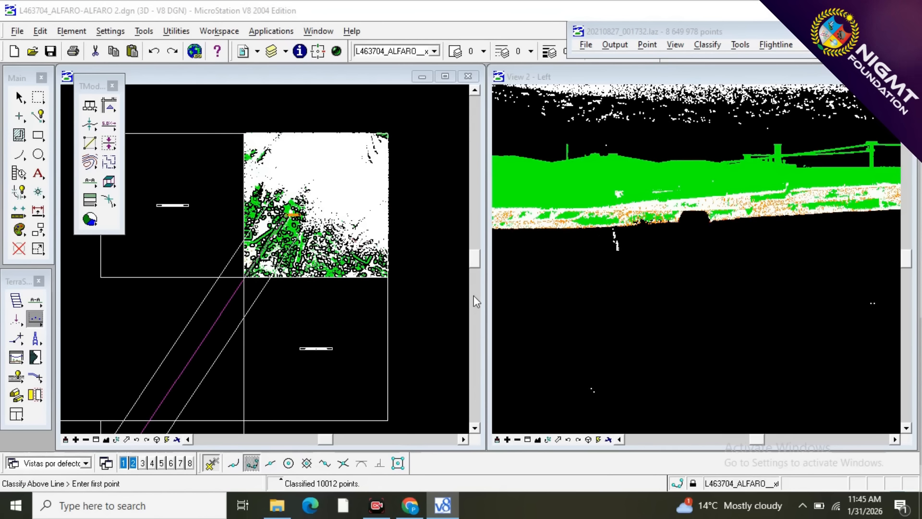
key("F2")
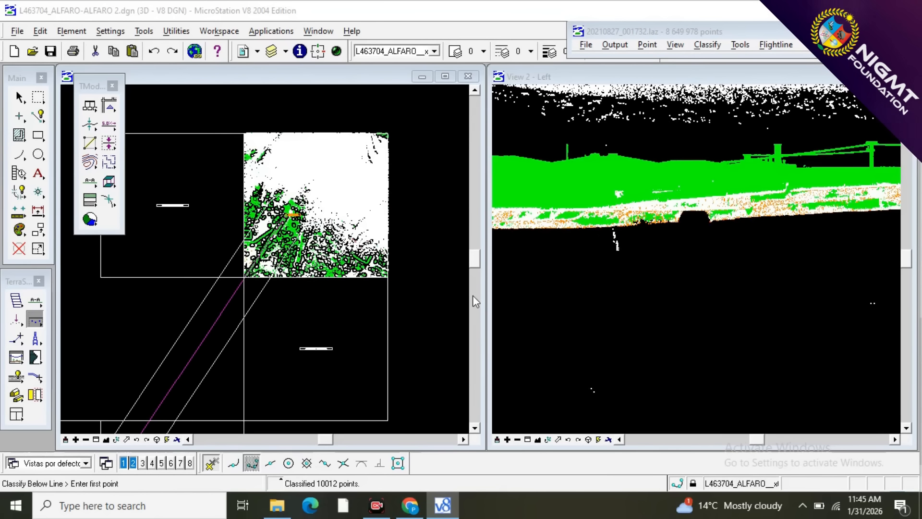
left_click(36, 321)
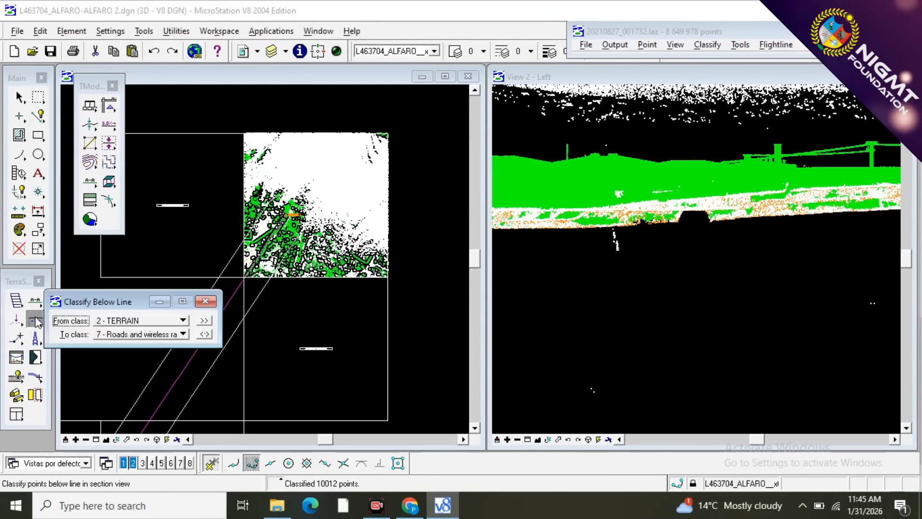
left_click(142, 322)
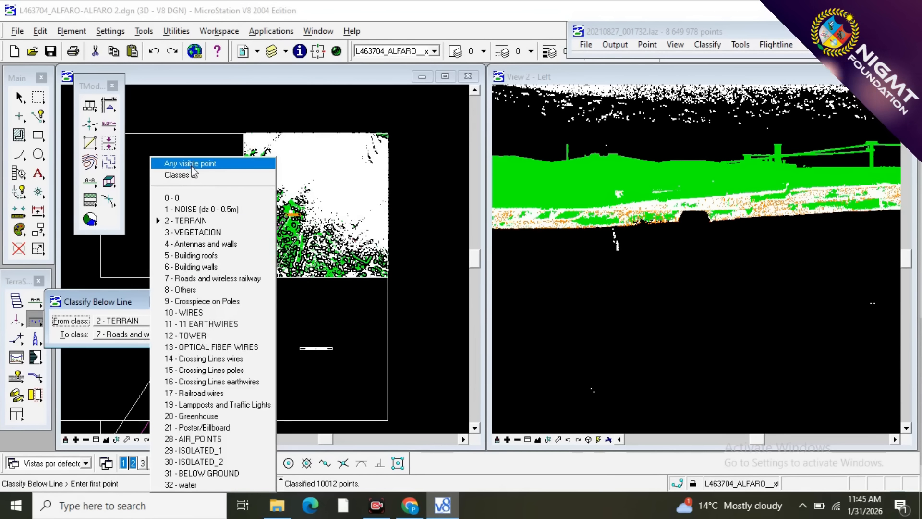
left_click(190, 163)
left_click(150, 336)
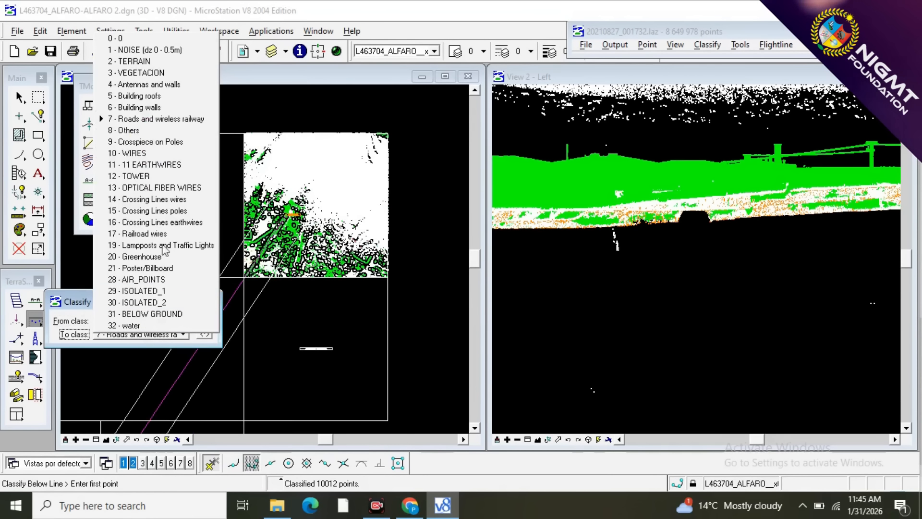
left_click(182, 39)
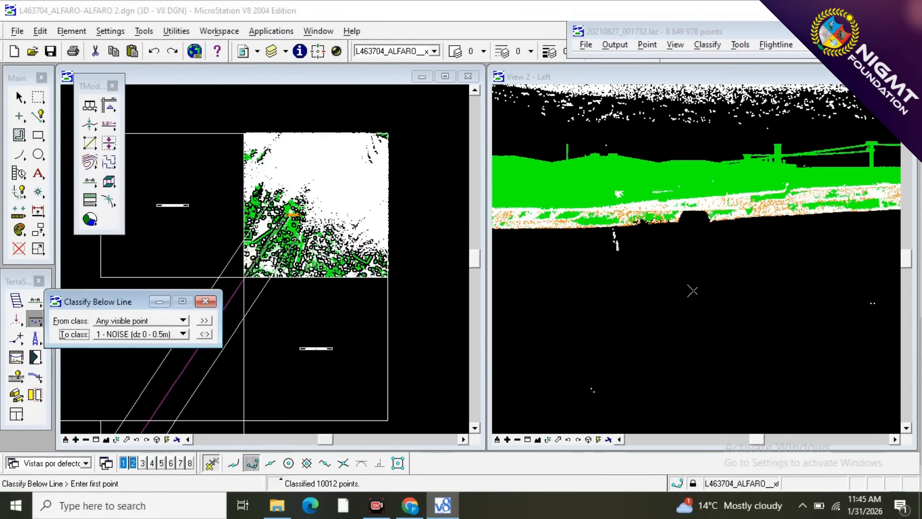
scroll(691, 290, "down", 1)
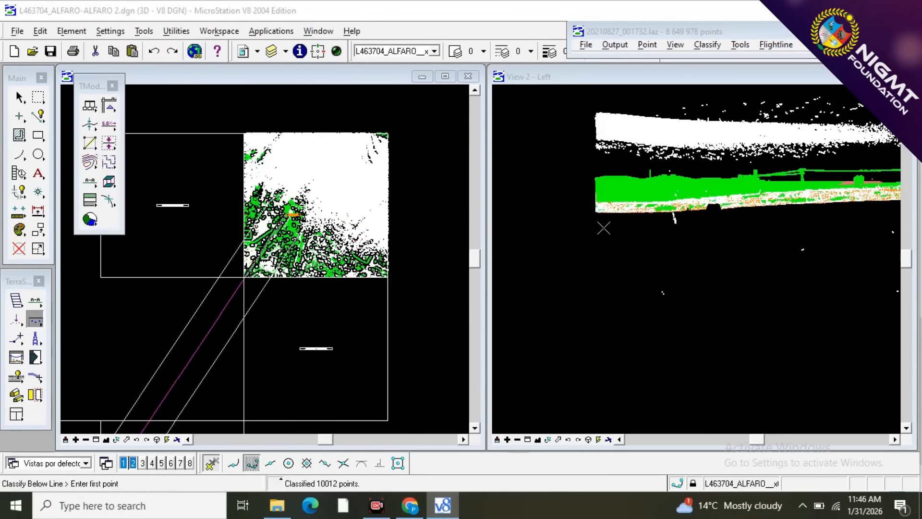
left_click(604, 228)
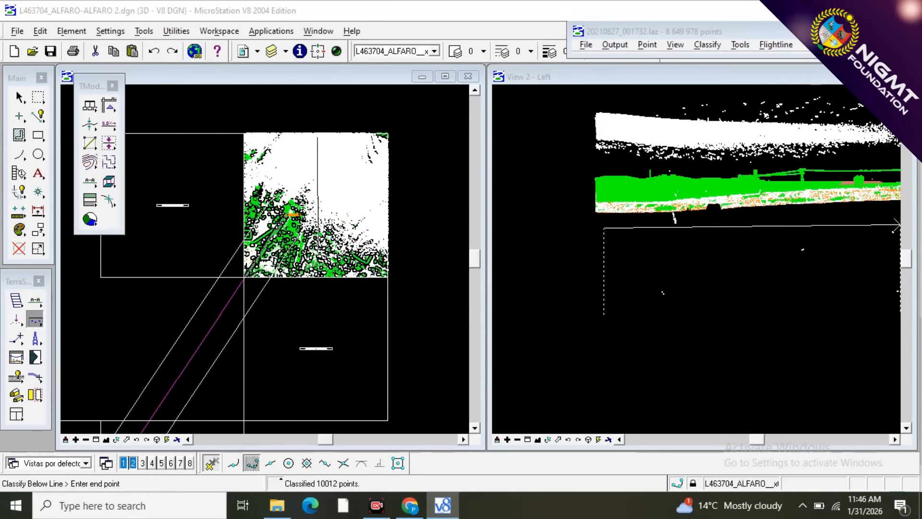
left_click(820, 225)
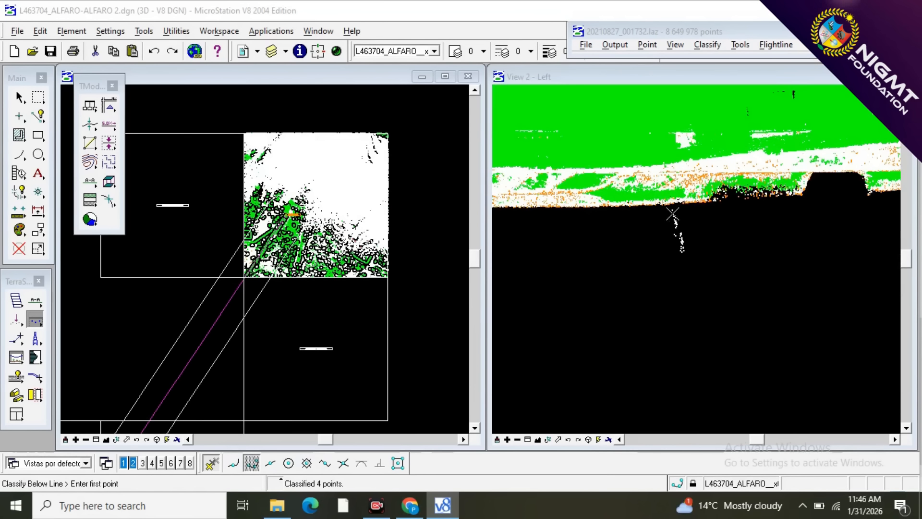
Classify the stray points hanging just under the terrain to NOISE with a second, shorter line drawn close beneath the ground.
left_click(634, 211)
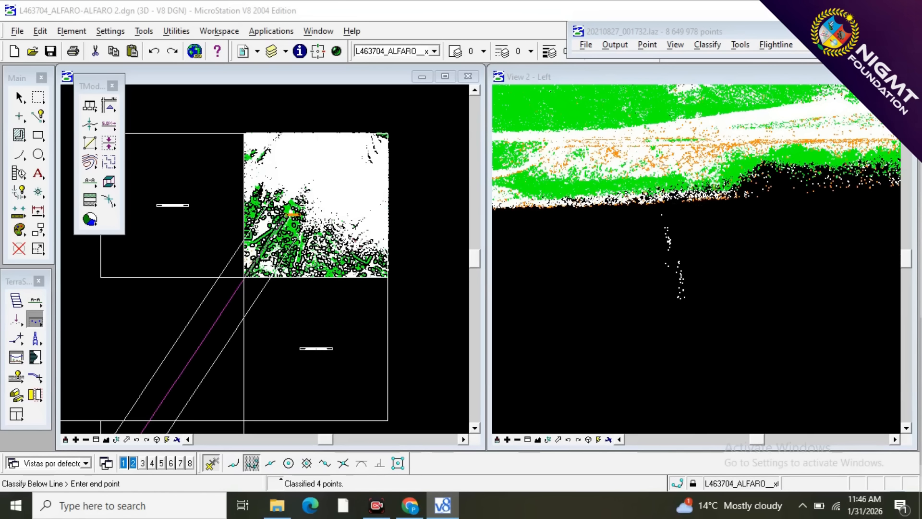
left_click(727, 202)
scroll(532, 227, "down", 2)
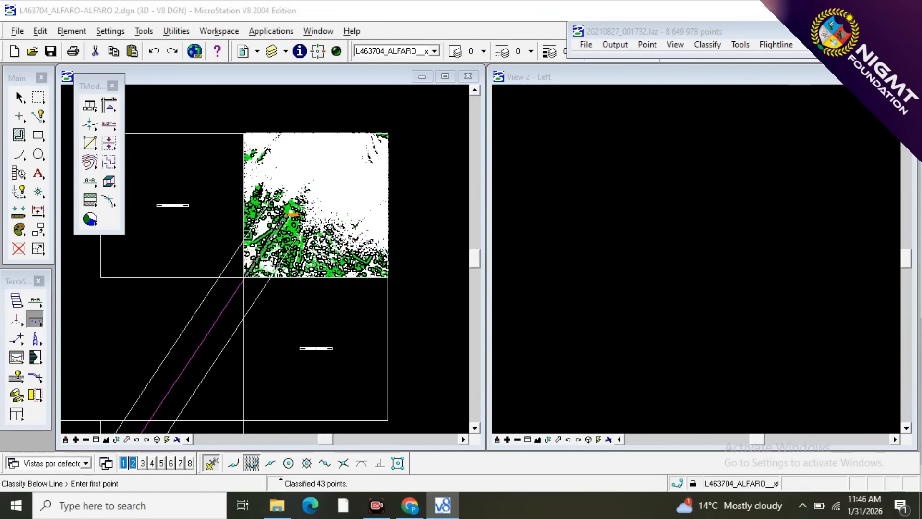
scroll(609, 276, "down", 2)
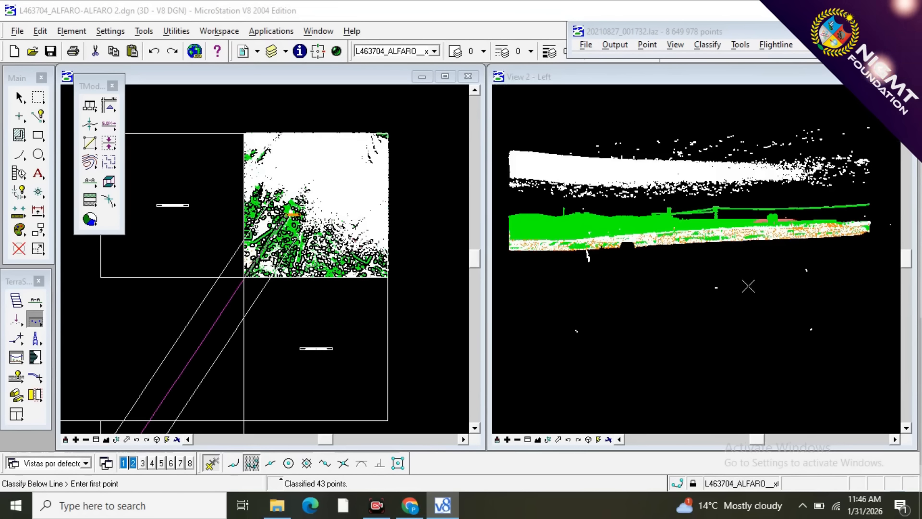
scroll(748, 286, "up", 3)
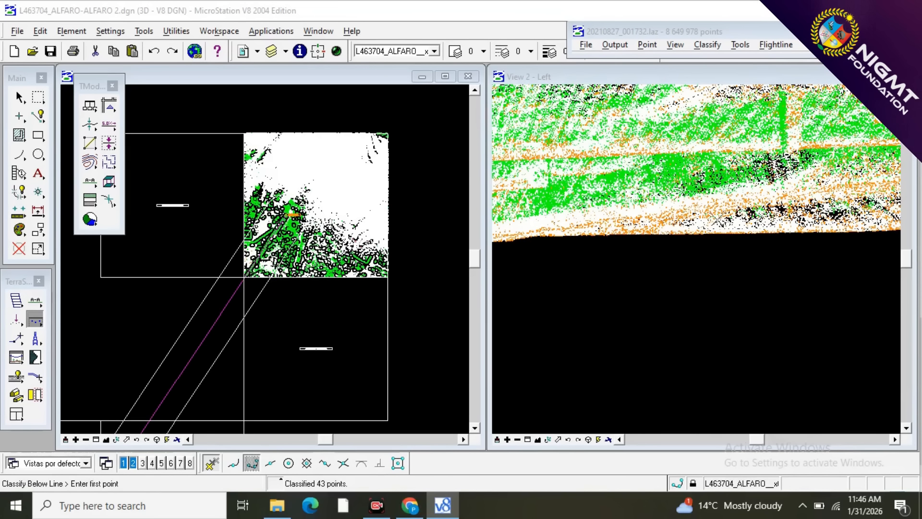
scroll(686, 215, "down", 3)
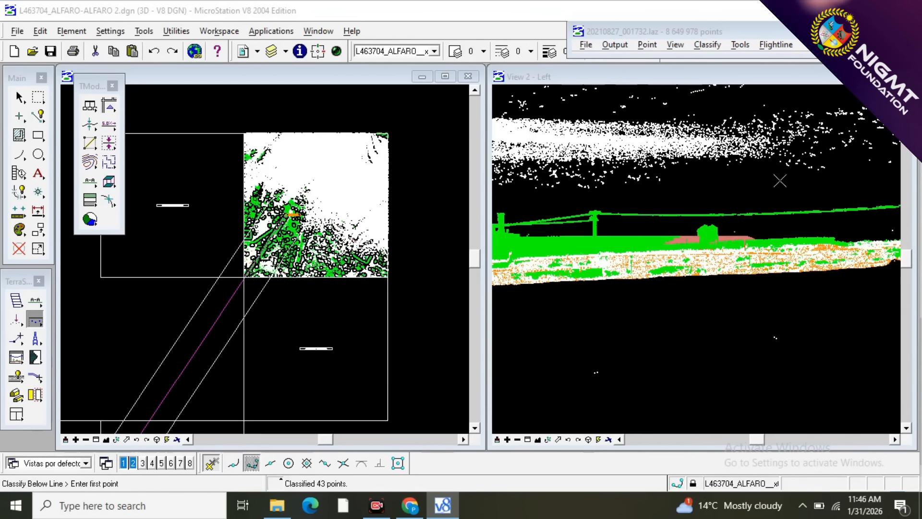
scroll(780, 181, "down", 3)
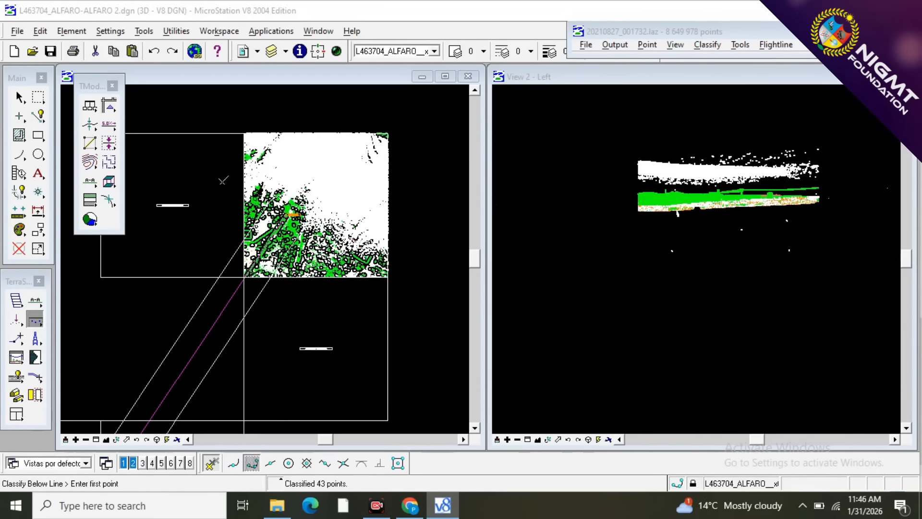
Draw a narrow vertical section along the power line, from past the bend tower to the block's southwest corner, and show it in View 2.
scroll(316, 233, "down", 1)
scroll(318, 233, "up", 1)
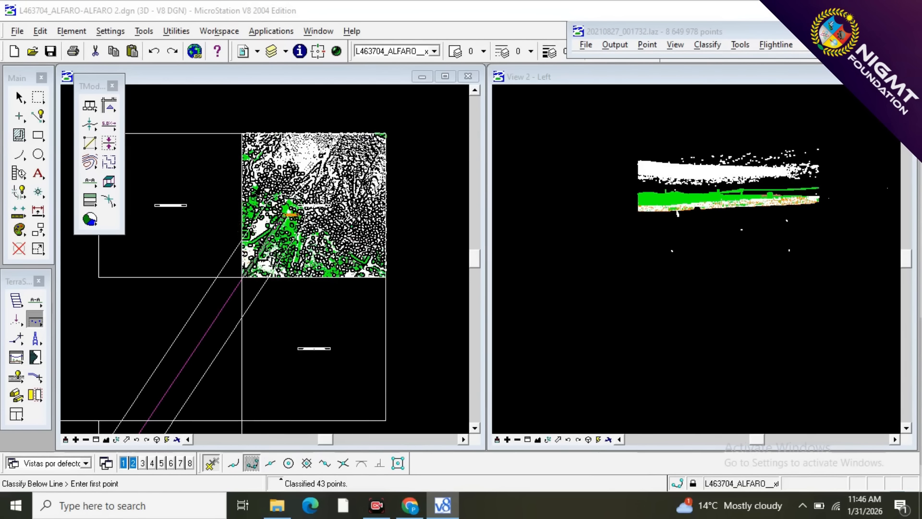
scroll(242, 278, "up", 2)
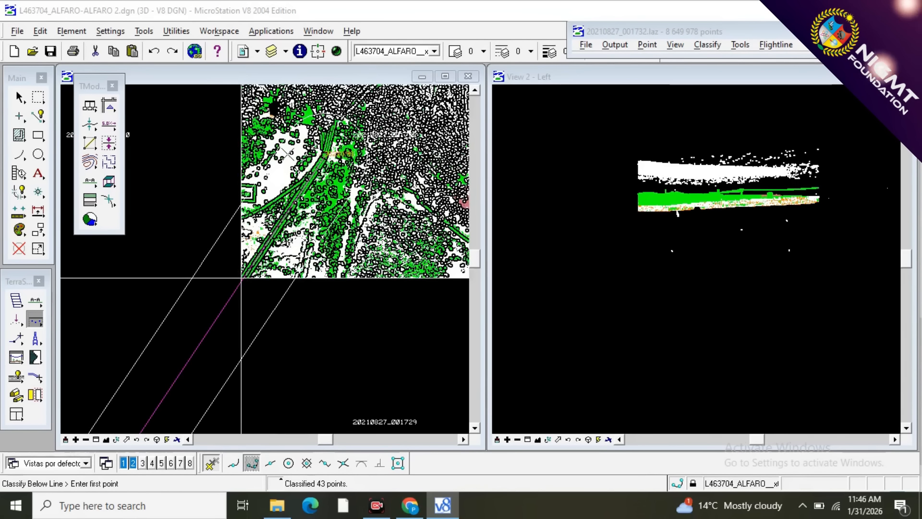
scroll(288, 154, "up", 3)
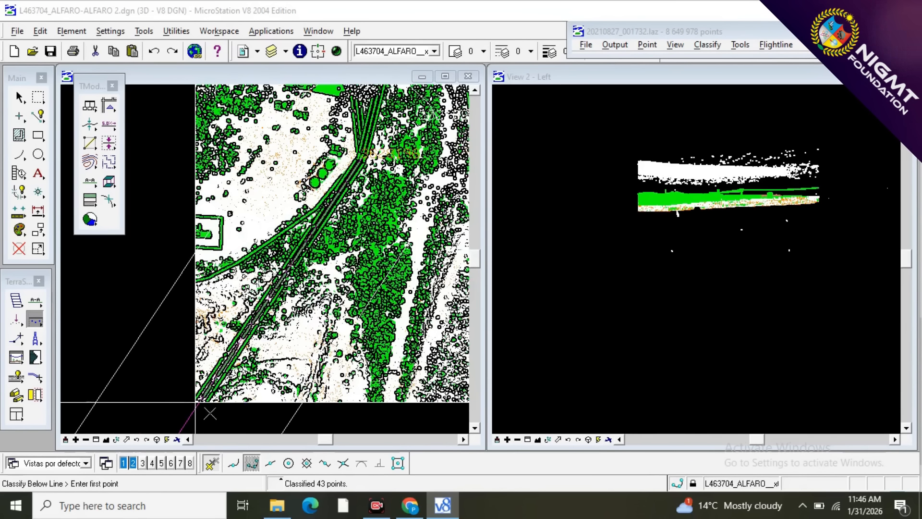
left_click(35, 303)
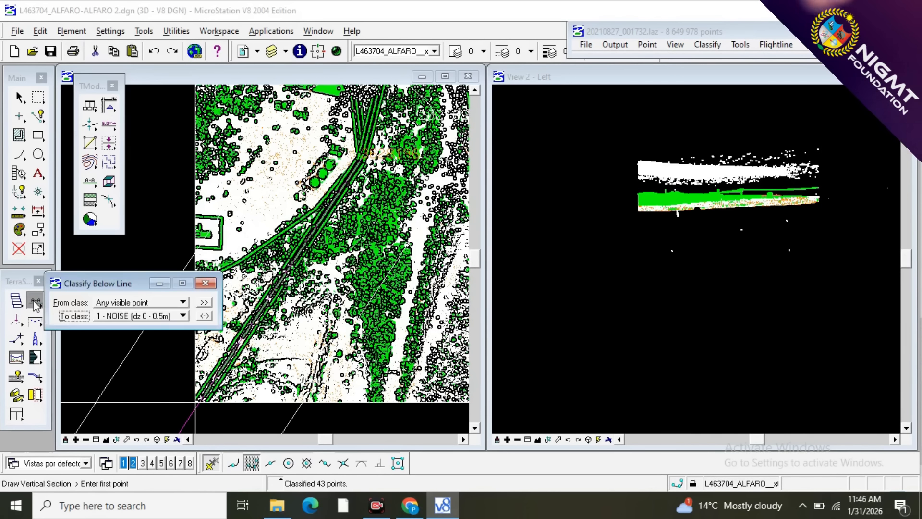
left_click(176, 283)
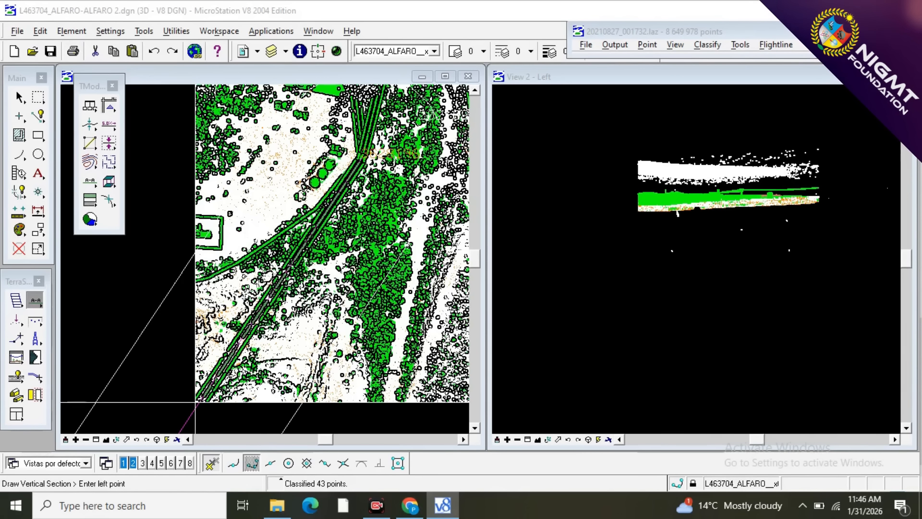
scroll(203, 403, "down", 1)
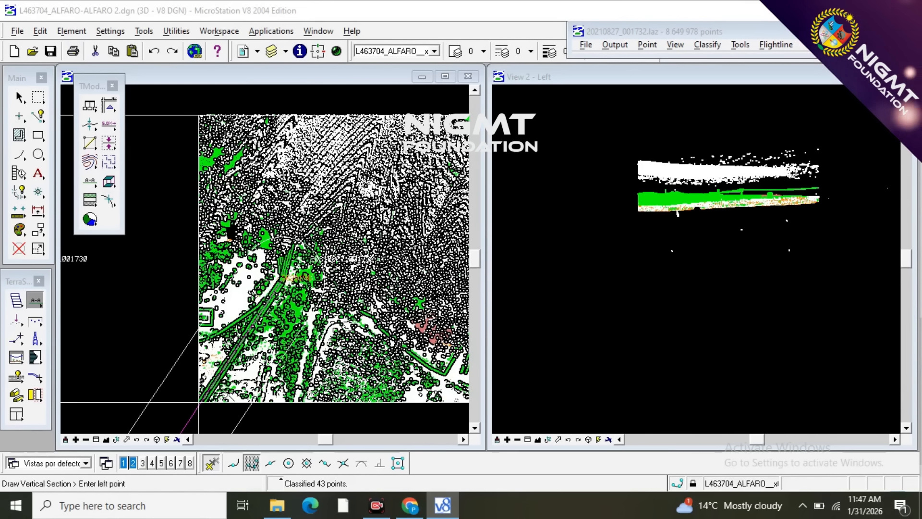
scroll(185, 413, "up", 2)
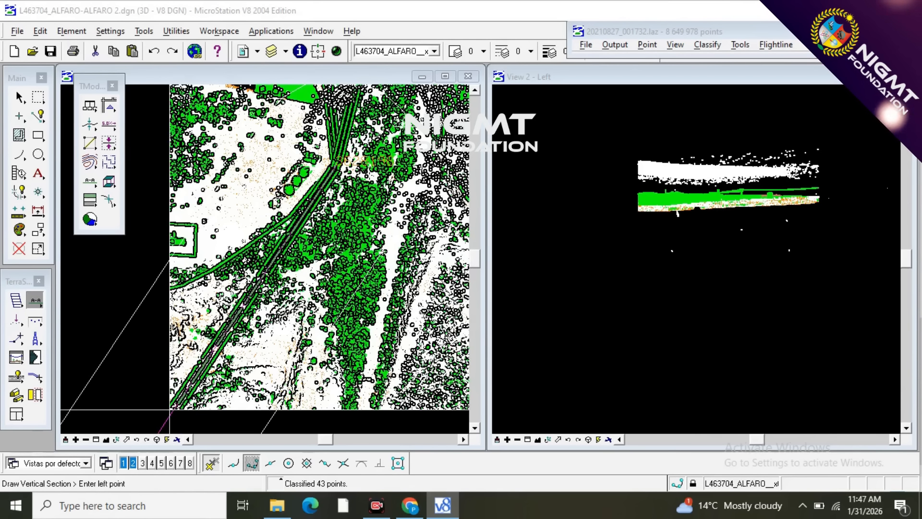
left_click(169, 413)
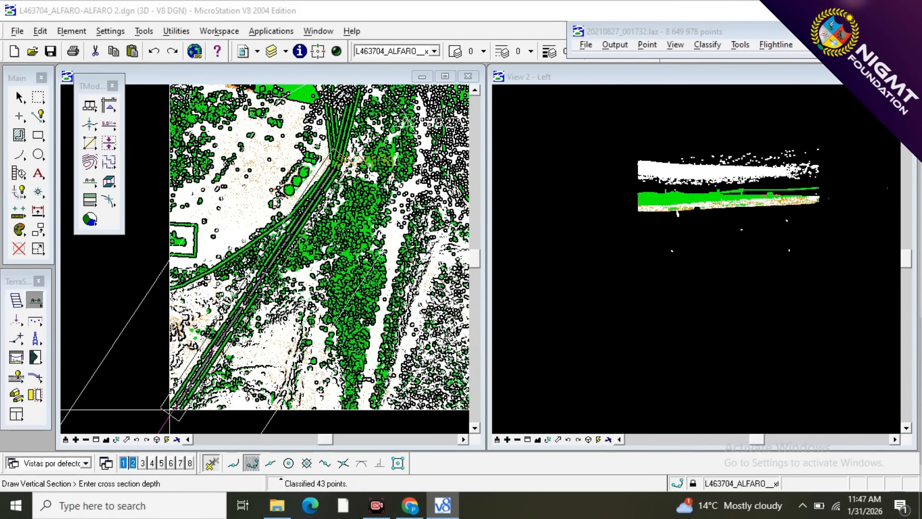
left_click(171, 412)
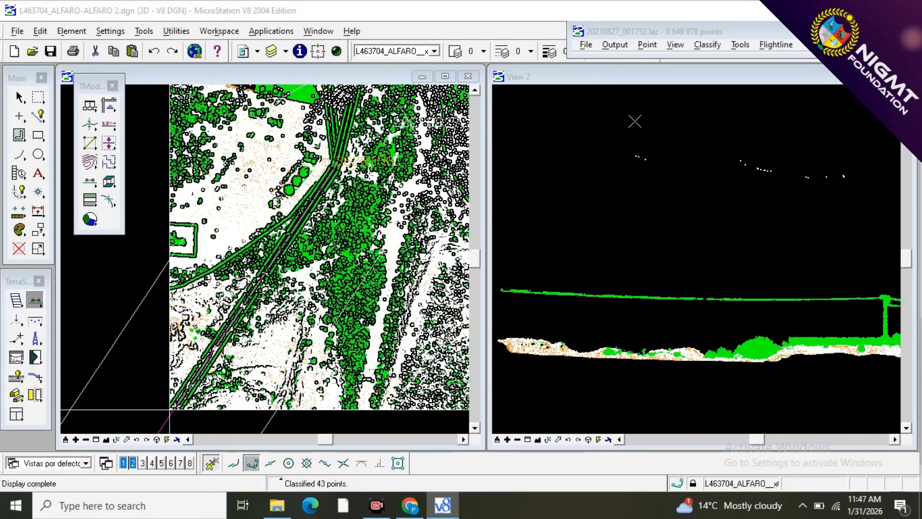
Classify 3 - VEGETACION points above a line drawn between the ground and the wires to 10 - WIRES, stopping just before the tower.
scroll(635, 121, "down", 2)
scroll(581, 219, "up", 2)
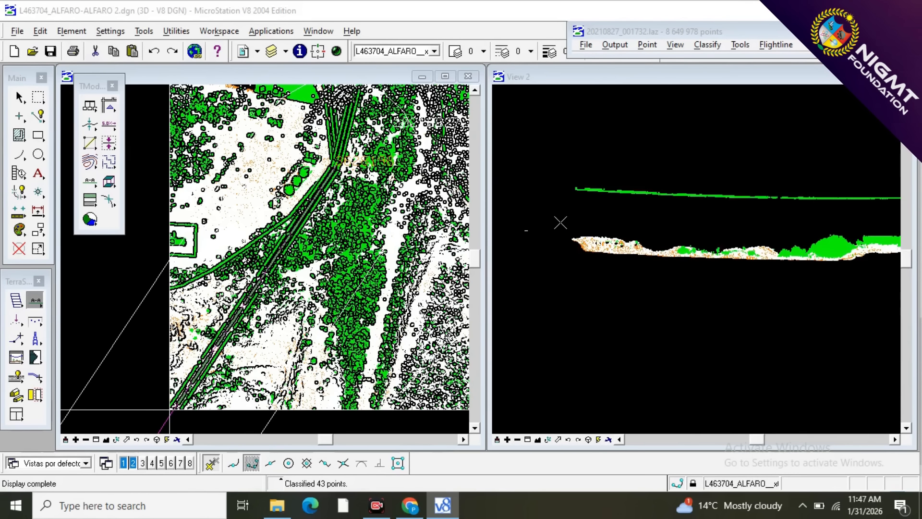
scroll(553, 168, "down", 2)
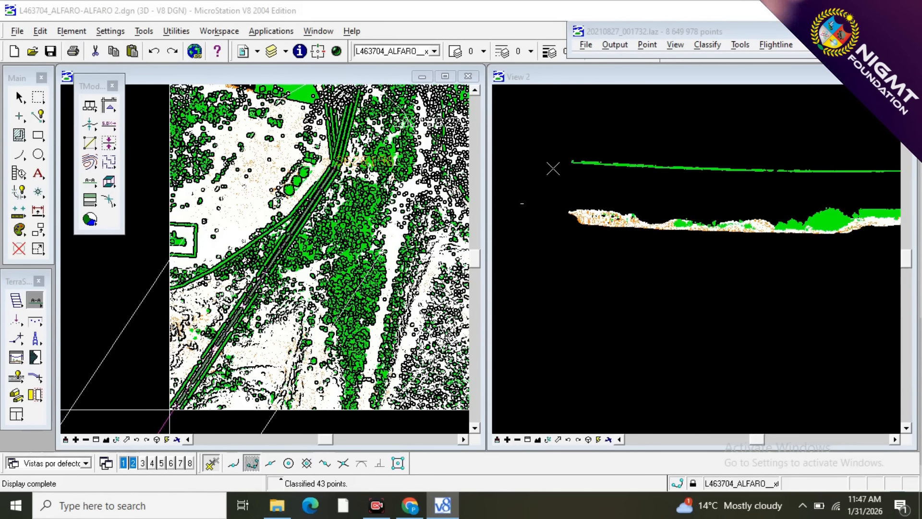
left_click(35, 319)
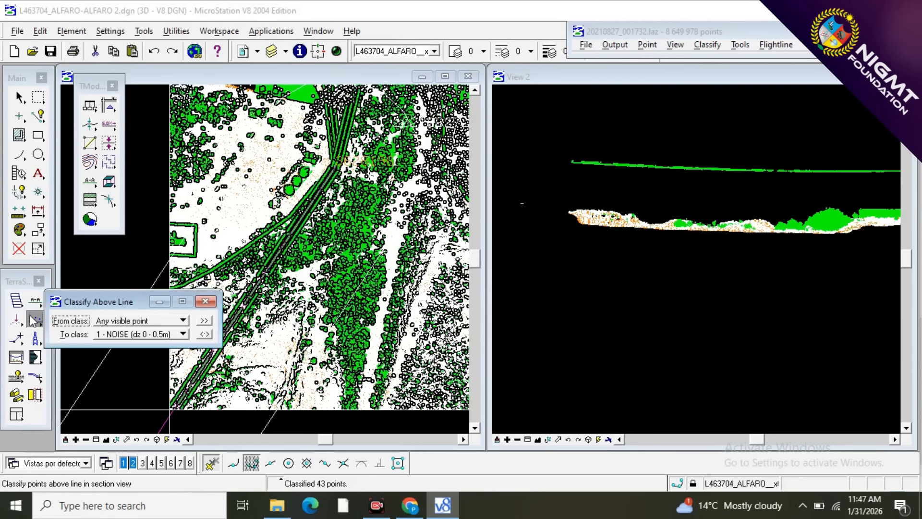
left_click(120, 322)
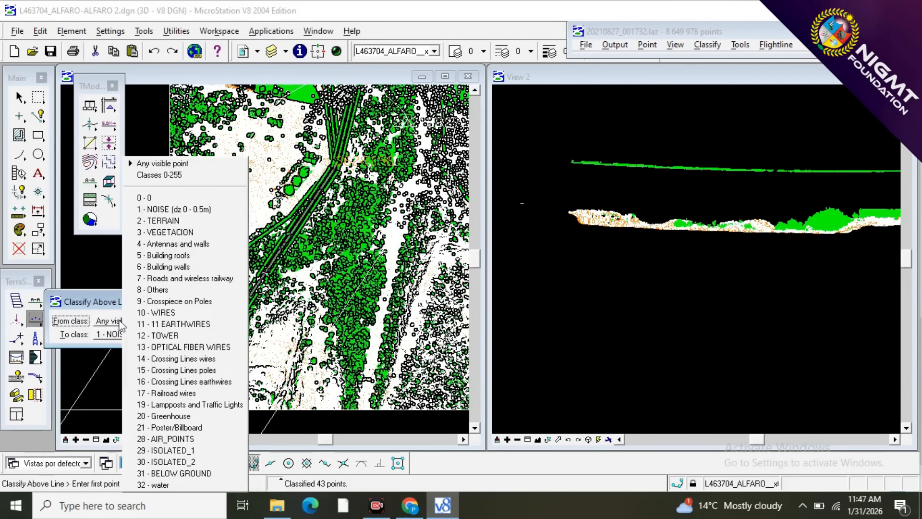
left_click(153, 234)
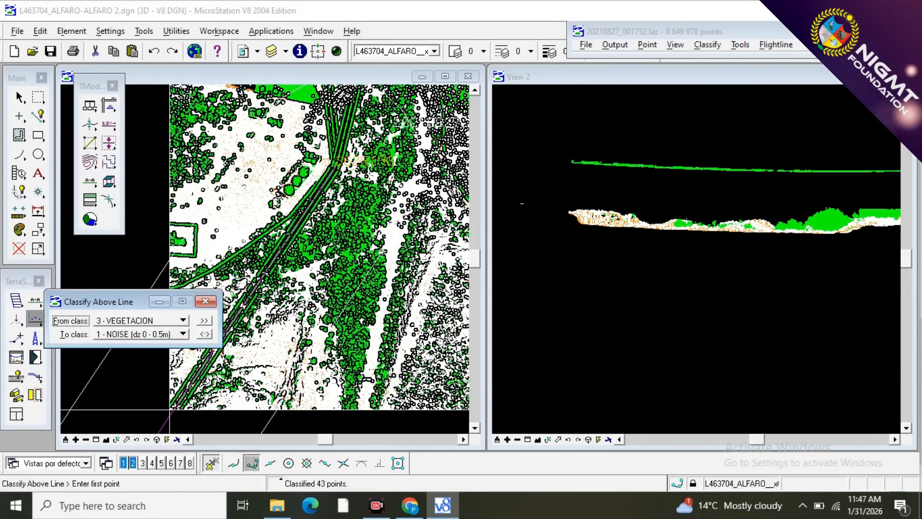
left_click(136, 334)
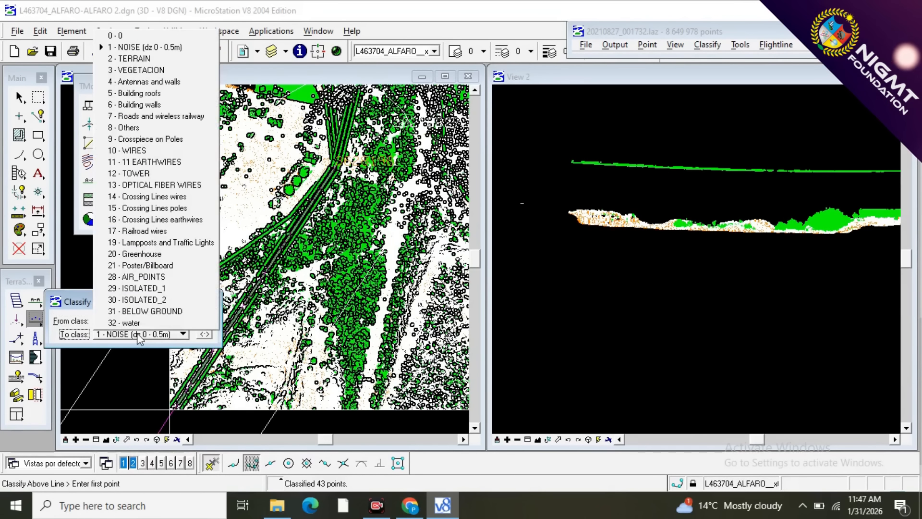
left_click(127, 150)
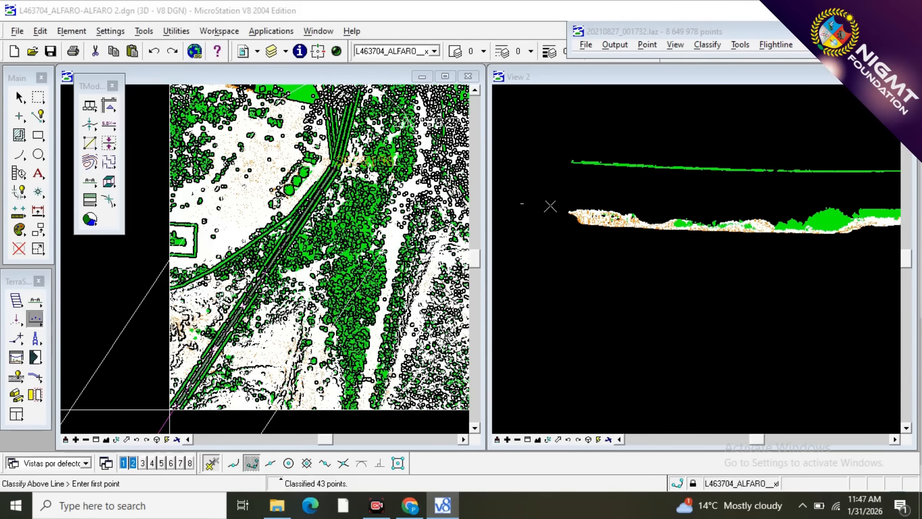
scroll(552, 182, "down", 2)
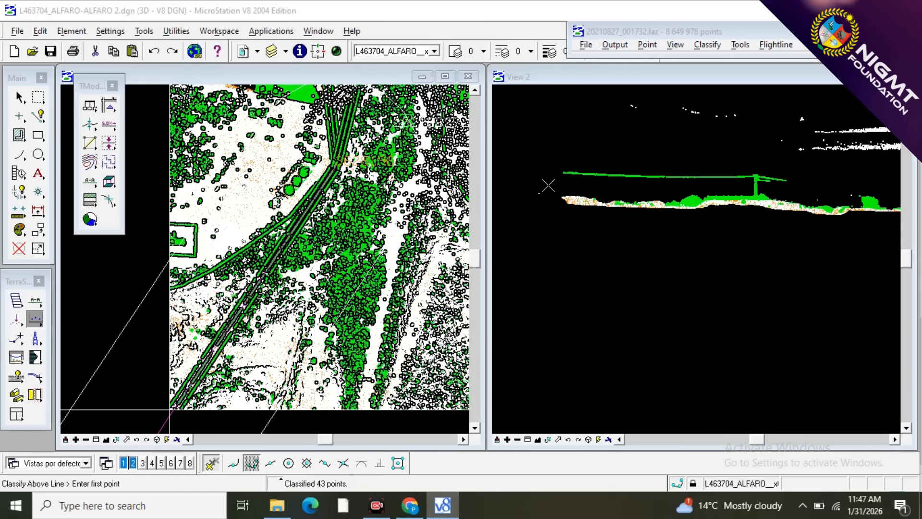
left_click(546, 186)
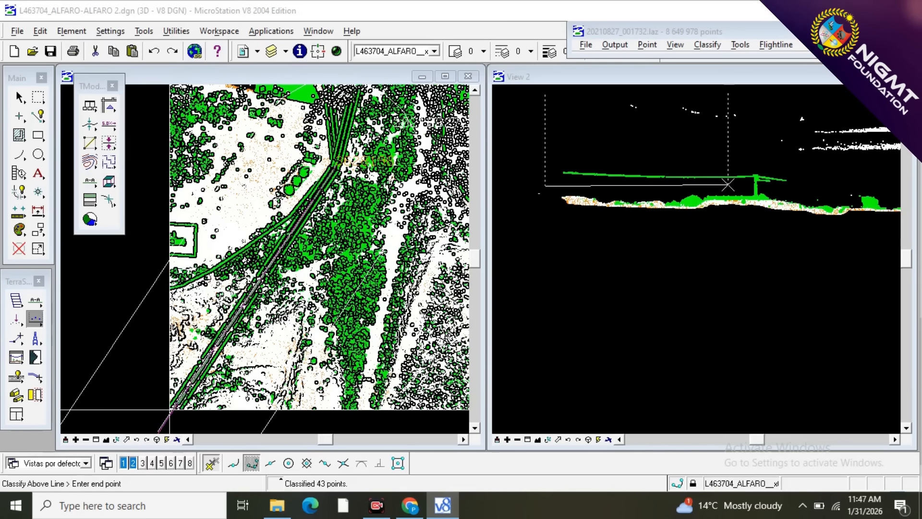
left_click(736, 185)
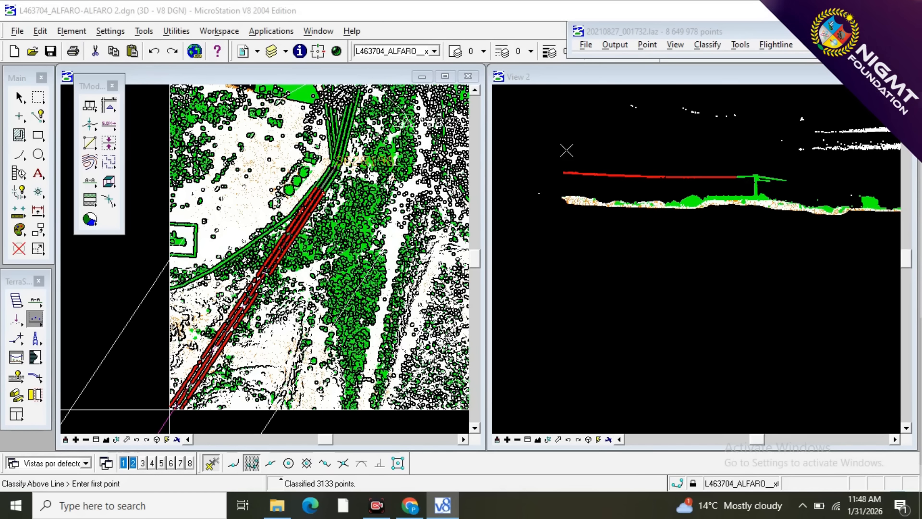
scroll(566, 148, "up", 1)
scroll(649, 177, "down", 2)
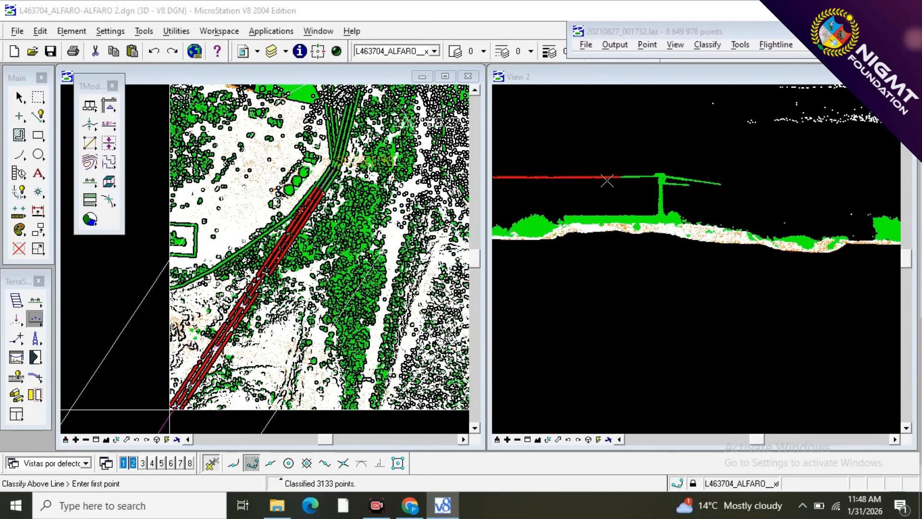
Classify the remaining vegetation points of the wires short of the bend tower to 10 - WIRES with lines drawn beneath them, stopping at the crossarm.
scroll(607, 180, "down", 2)
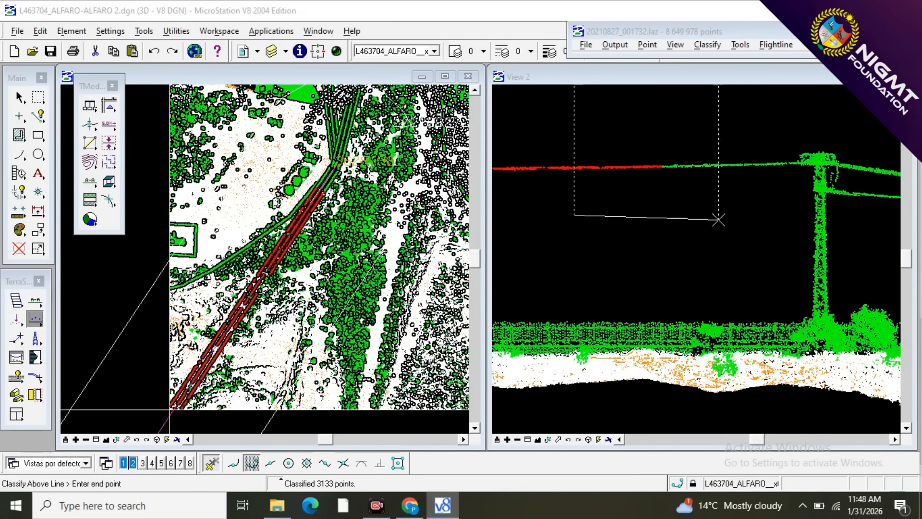
left_click(792, 213)
scroll(584, 175, "up", 1)
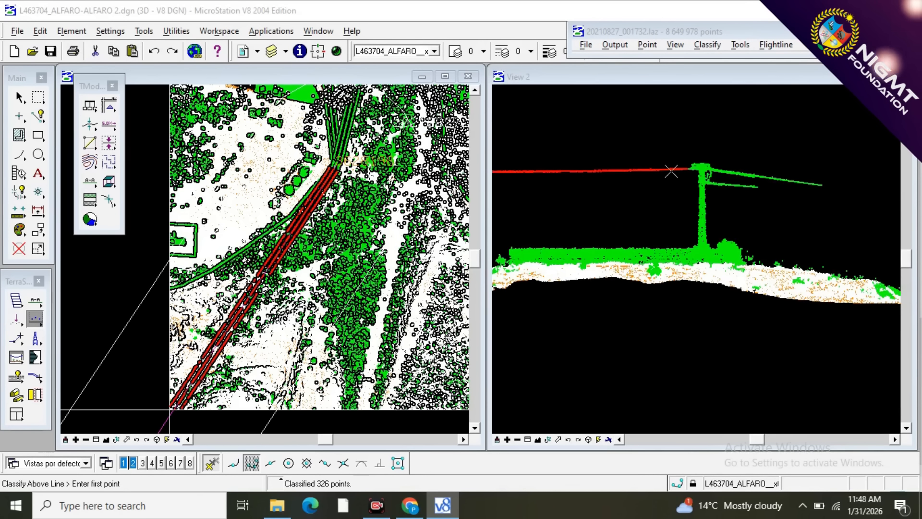
scroll(687, 171, "down", 3)
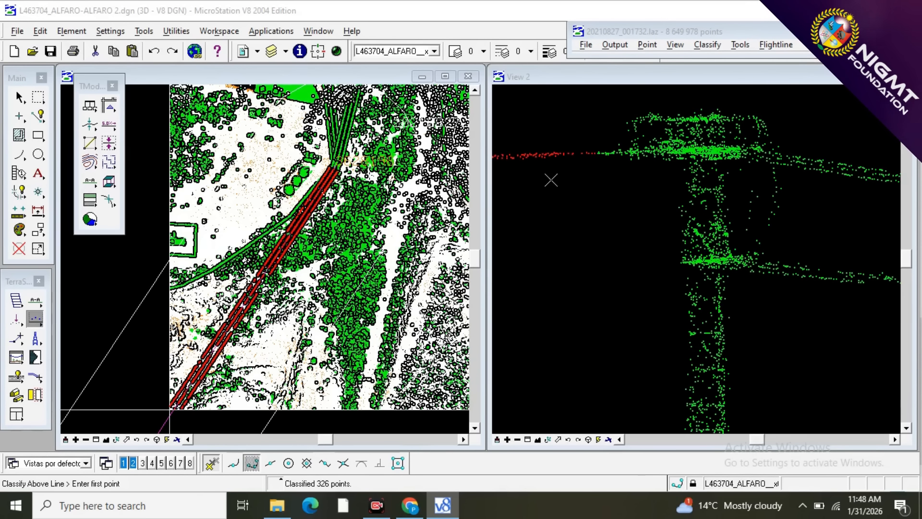
left_click(615, 178)
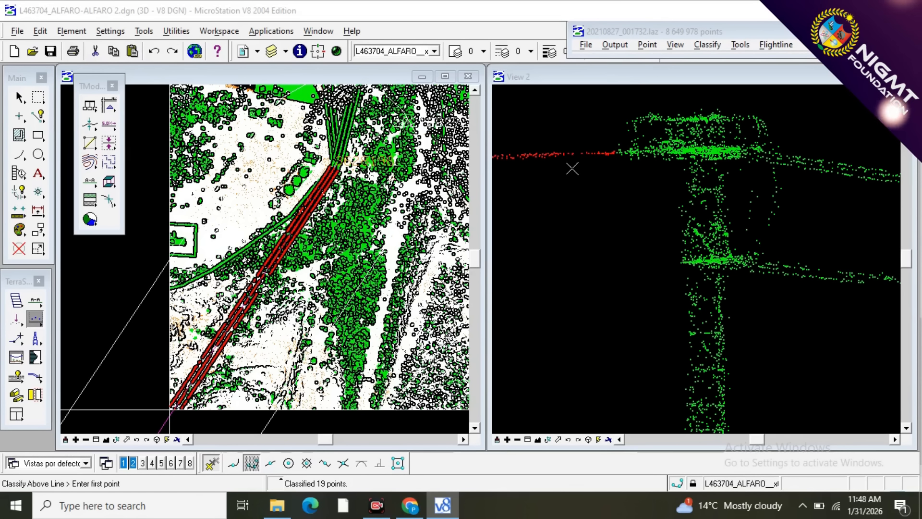
Classify the upper and lower wire points beyond the bend tower to 10 - WIRES with lines drawn beneath them, working back to the crossarm.
scroll(559, 167, "down", 2)
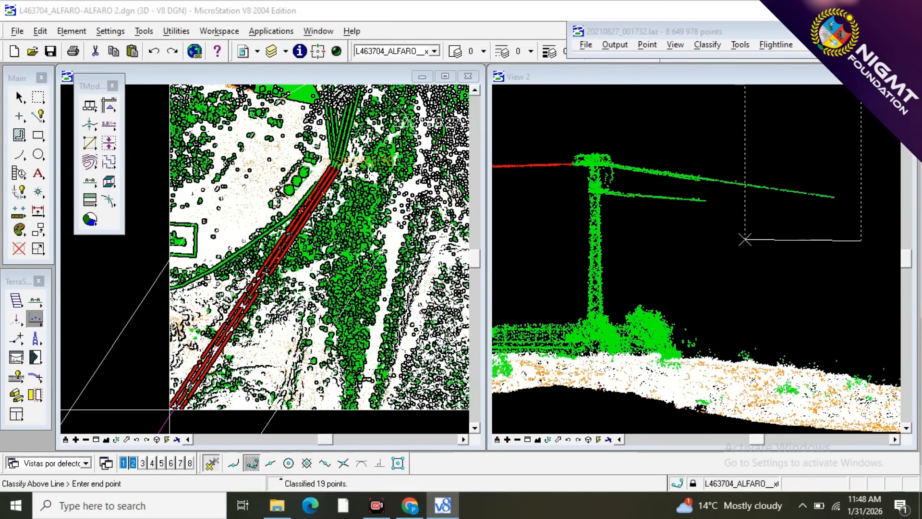
left_click(618, 217)
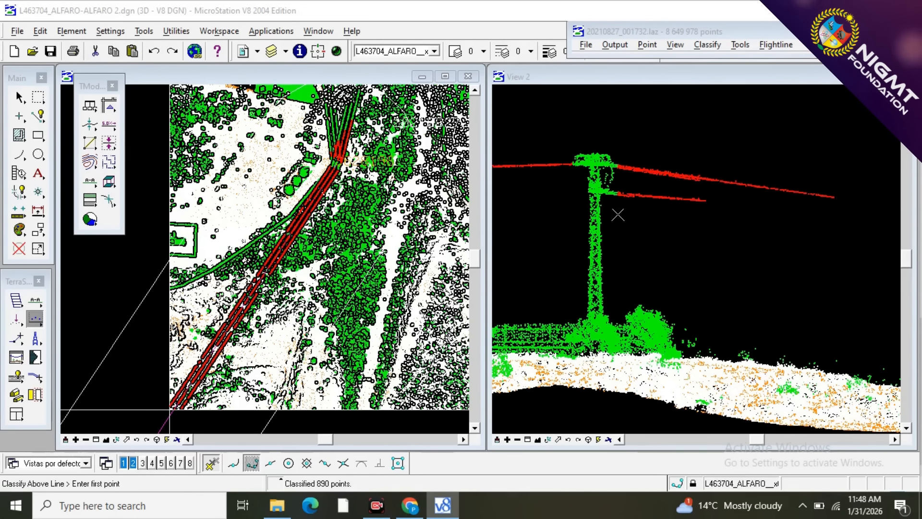
scroll(604, 200, "up", 3)
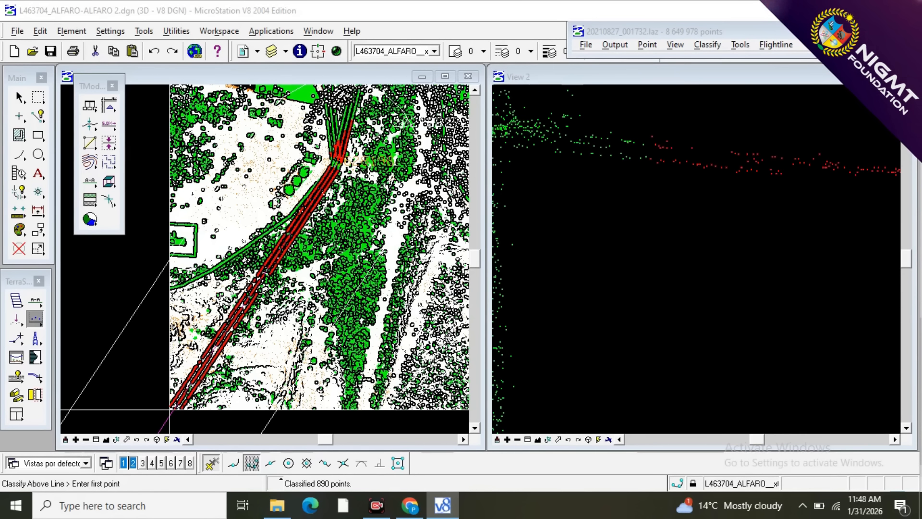
left_click(712, 196)
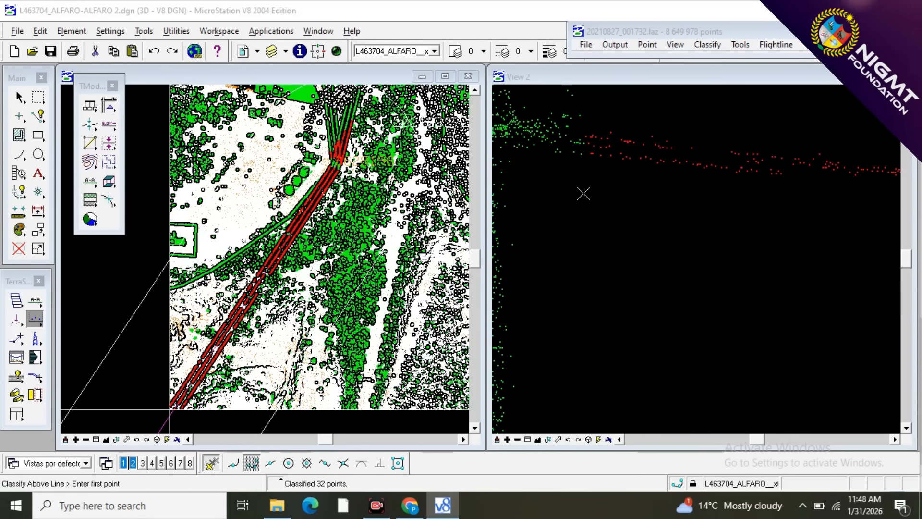
scroll(583, 195, "down", 3)
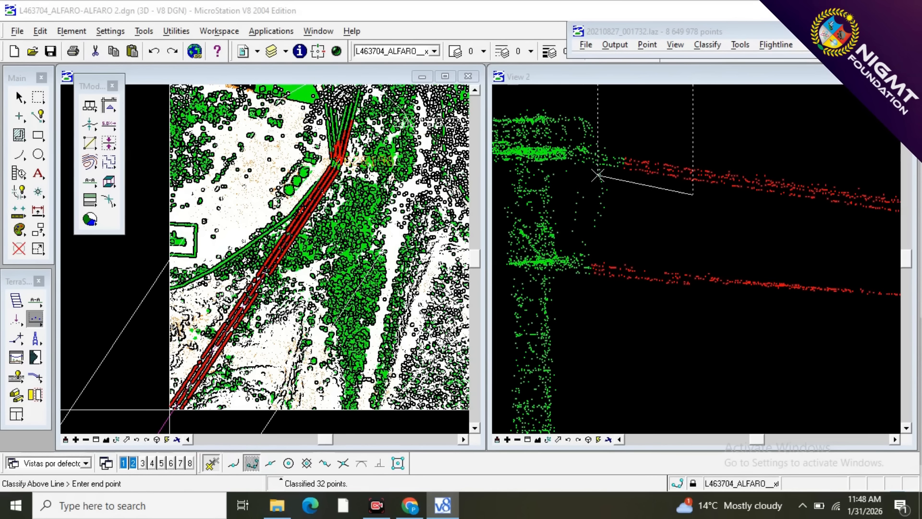
left_click(609, 172)
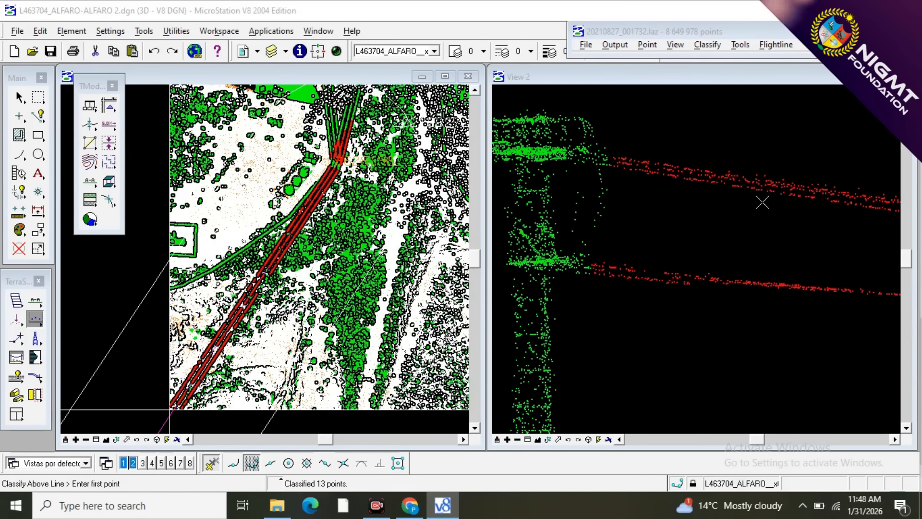
Draw a narrow vertical section from the bend tower along the line's north-northeast branch and show it in View 2.
scroll(762, 203, "down", 1)
scroll(630, 162, "down", 1)
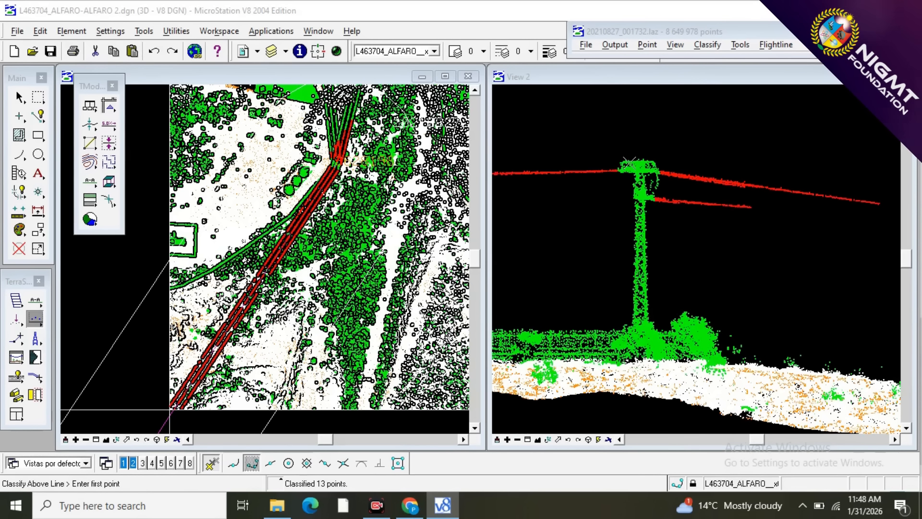
scroll(296, 254, "down", 1)
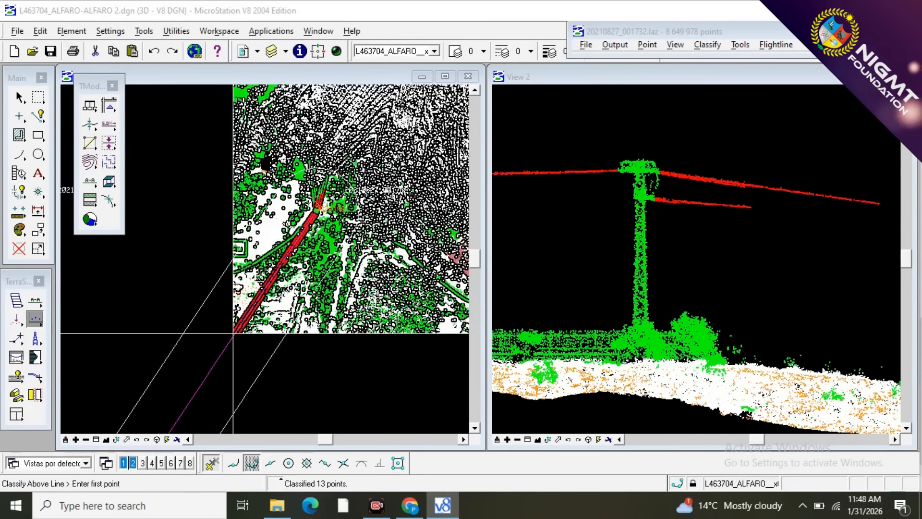
scroll(314, 192, "up", 2)
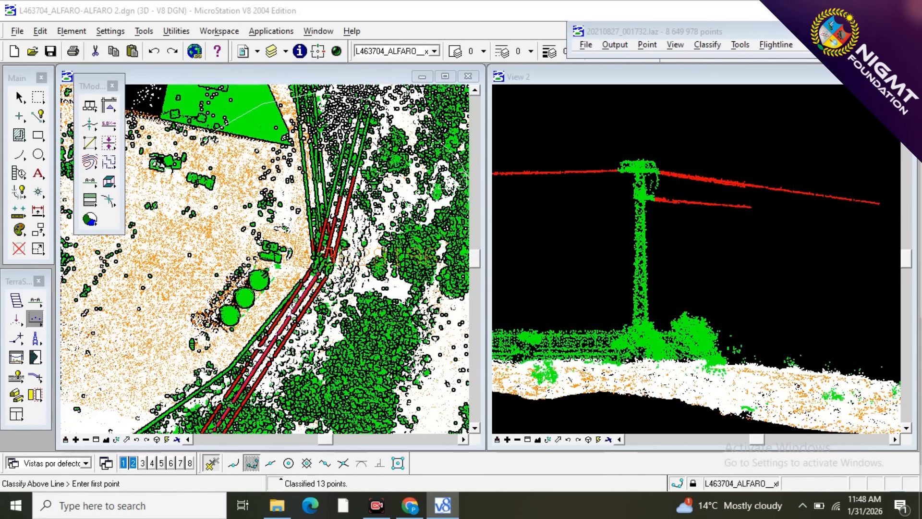
scroll(344, 252, "down", 2)
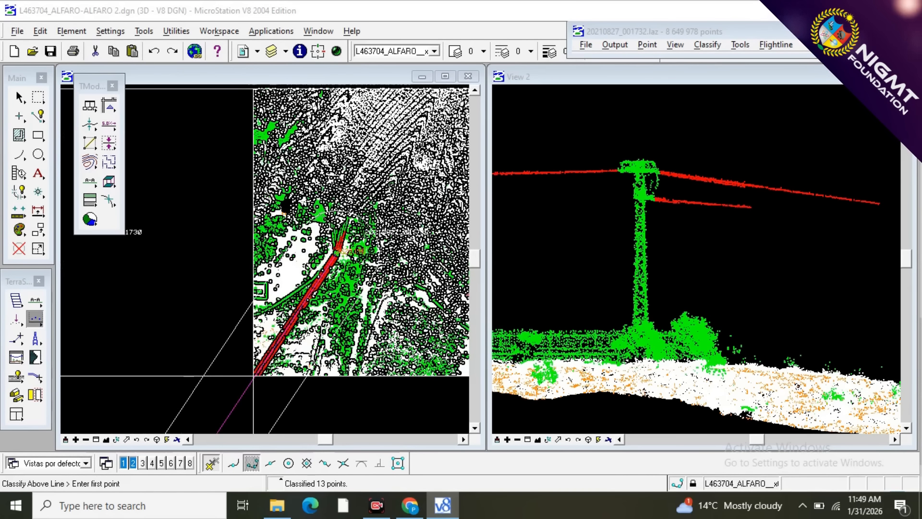
scroll(356, 221, "up", 2)
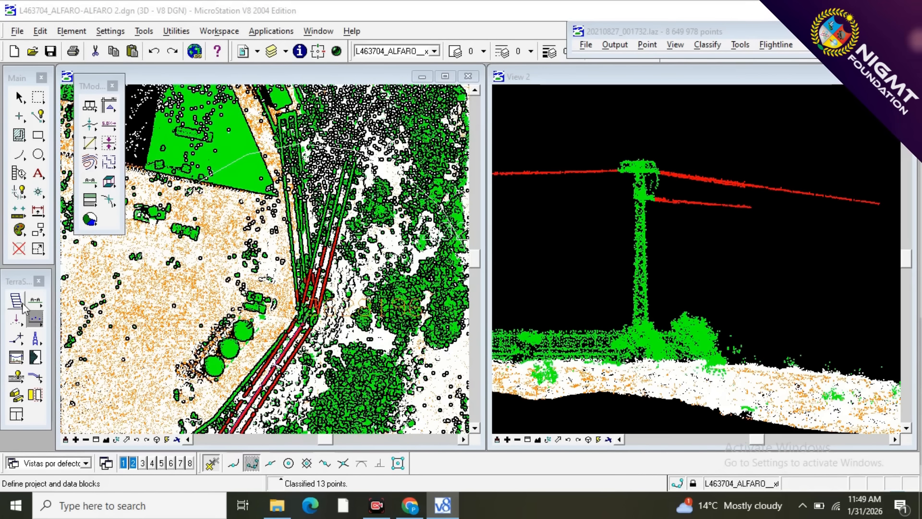
left_click(35, 301)
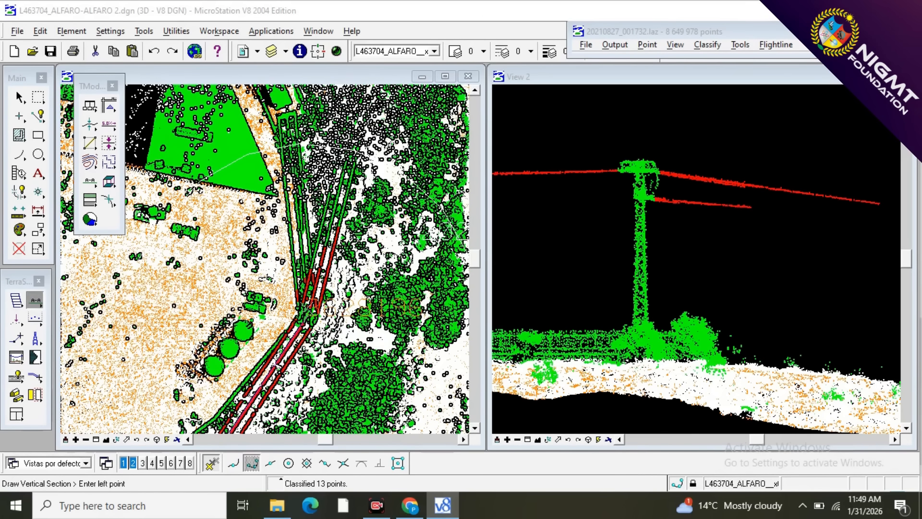
left_click(308, 308)
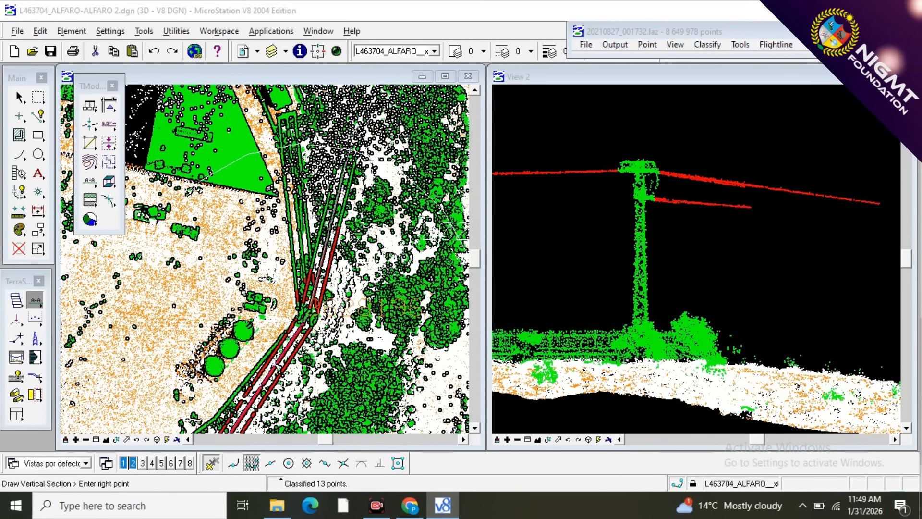
left_click(352, 147)
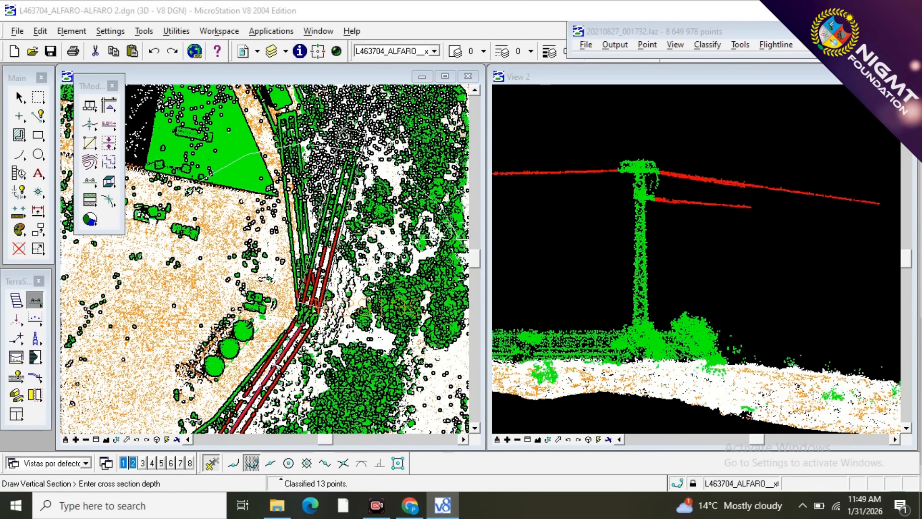
left_click(344, 130)
scroll(611, 152, "down", 2)
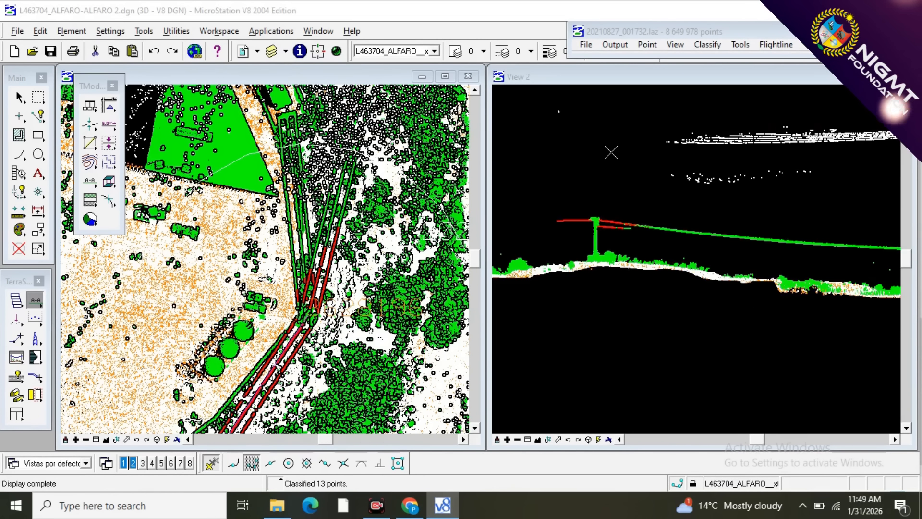
Classify the first stretch of green wire points past the tower to 10 - WIRES with a line drawn between wires and vegetation.
scroll(531, 218, "down", 3)
scroll(582, 214, "up", 3)
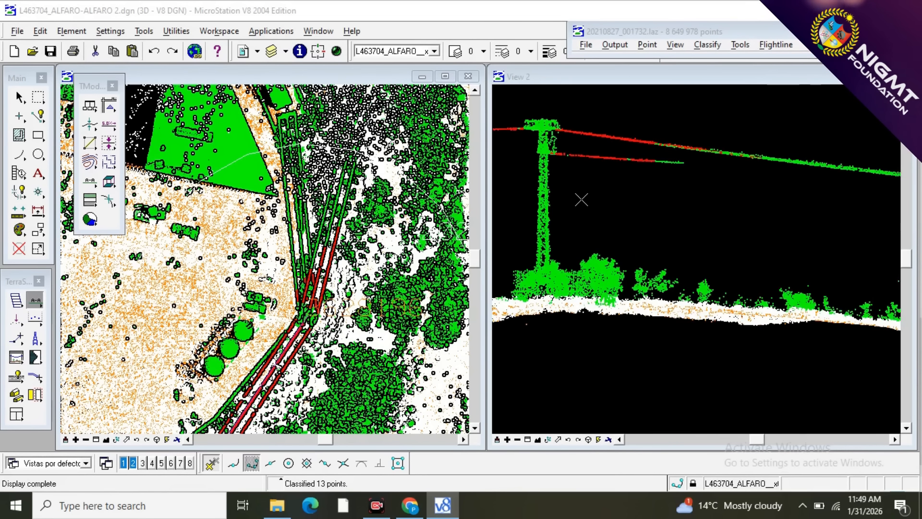
key("F2")
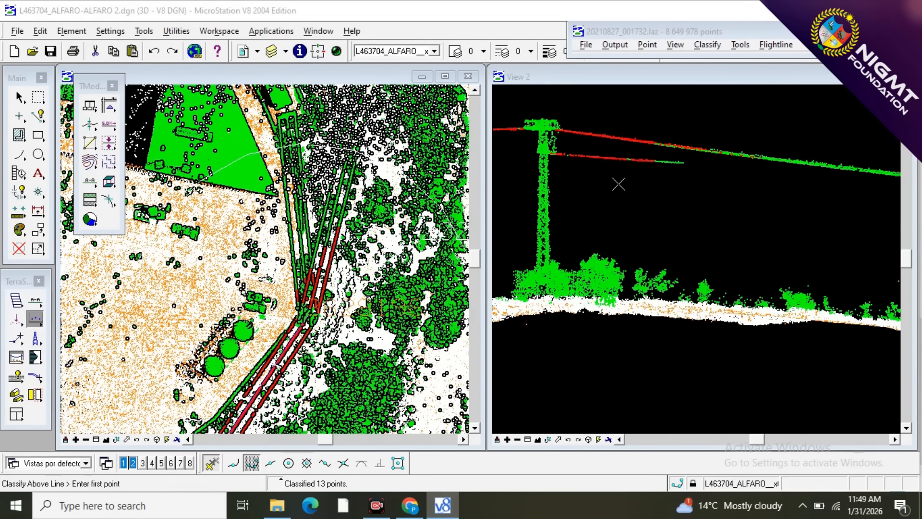
left_click(889, 219)
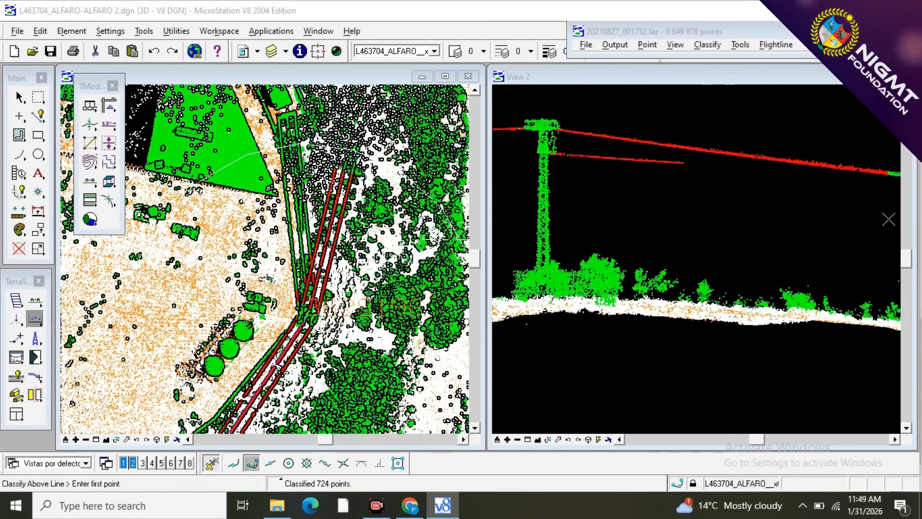
Classify the rest of the north-northeast branch's wire points to 10 - WIRES with successive lines drawn beneath them to the section's end.
scroll(597, 150, "down", 2)
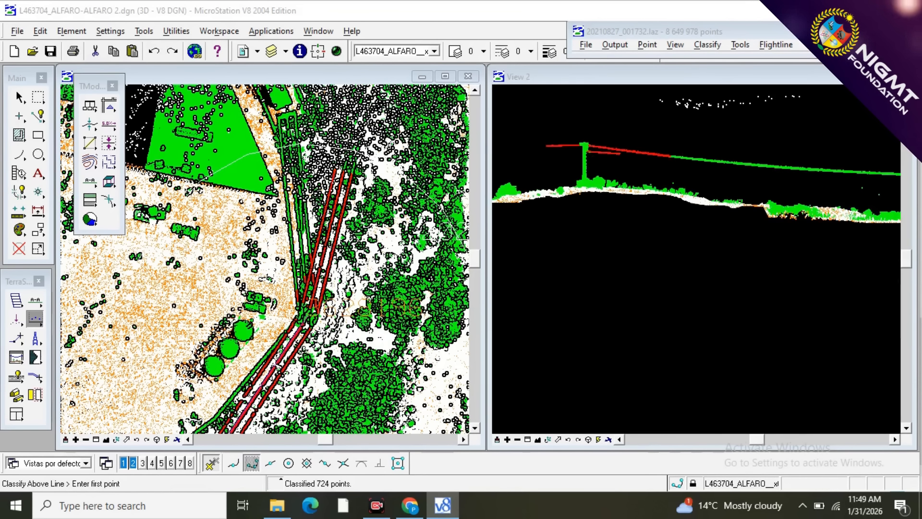
scroll(696, 171, "up", 1)
left_click(605, 160)
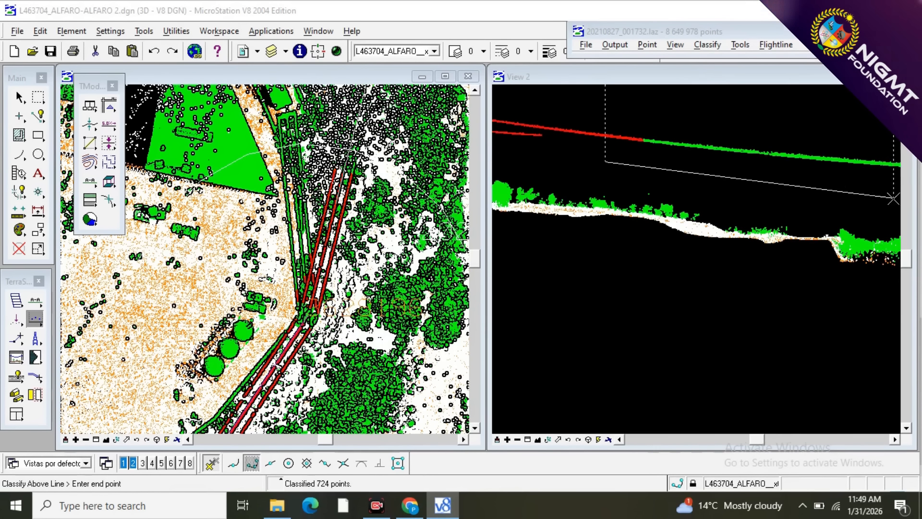
left_click(896, 198)
scroll(525, 150, "down", 2)
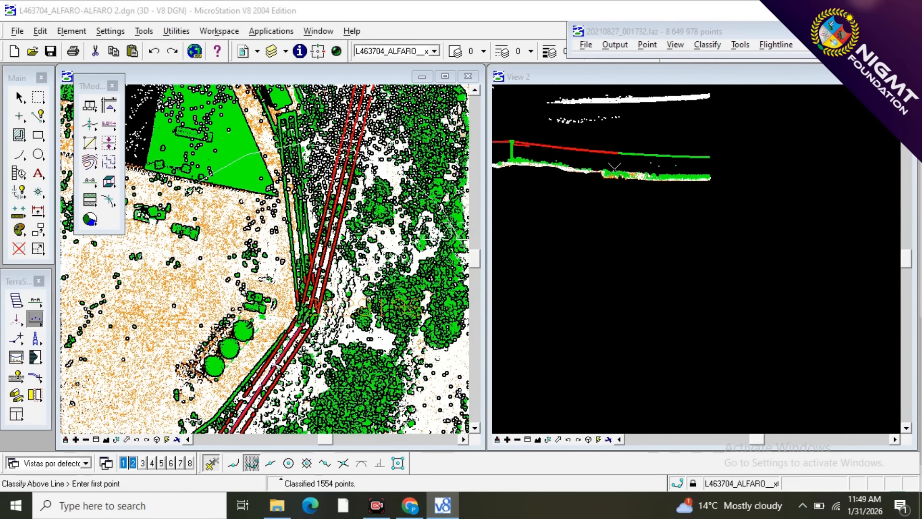
scroll(624, 166, "up", 2)
left_click(583, 147)
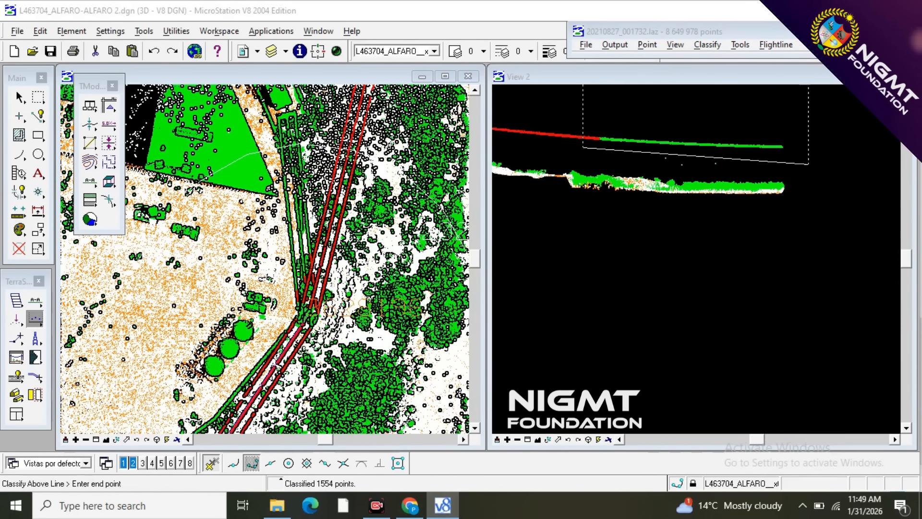
left_click(789, 161)
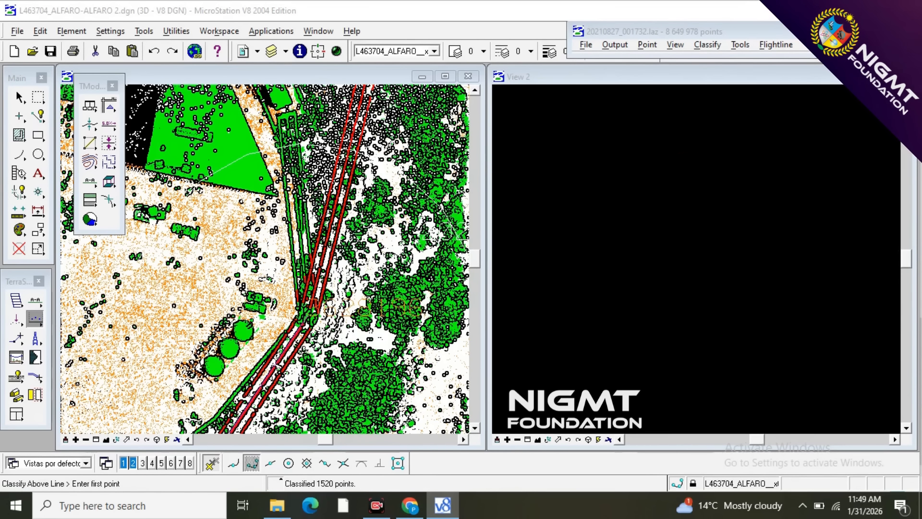
Draw a vertical section from the bend tower along the shorter northern branch to just past its next tower, and show it in View 2.
scroll(811, 179, "down", 2)
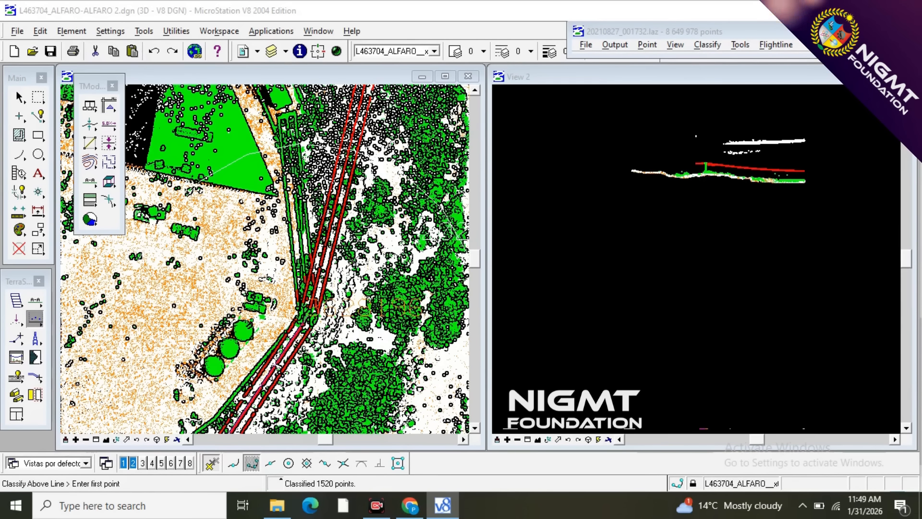
scroll(350, 267, "down", 2)
scroll(349, 244, "up", 2)
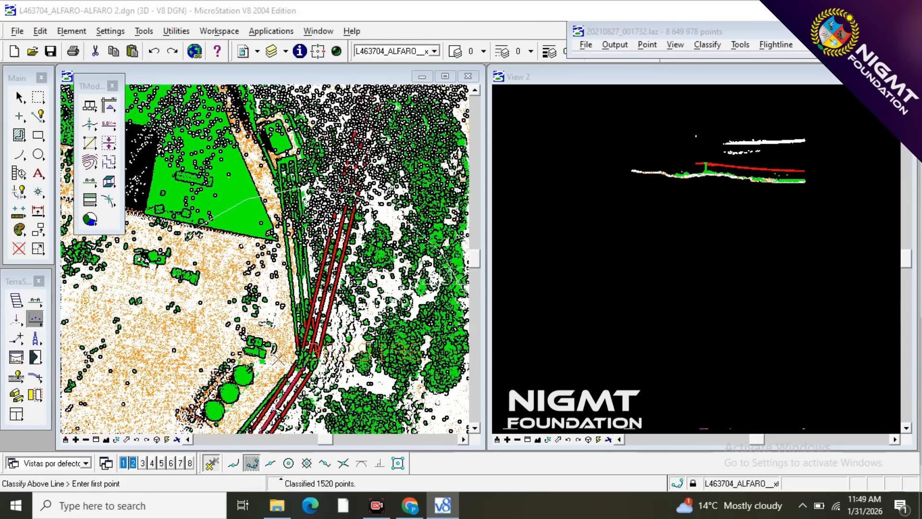
left_click(36, 301)
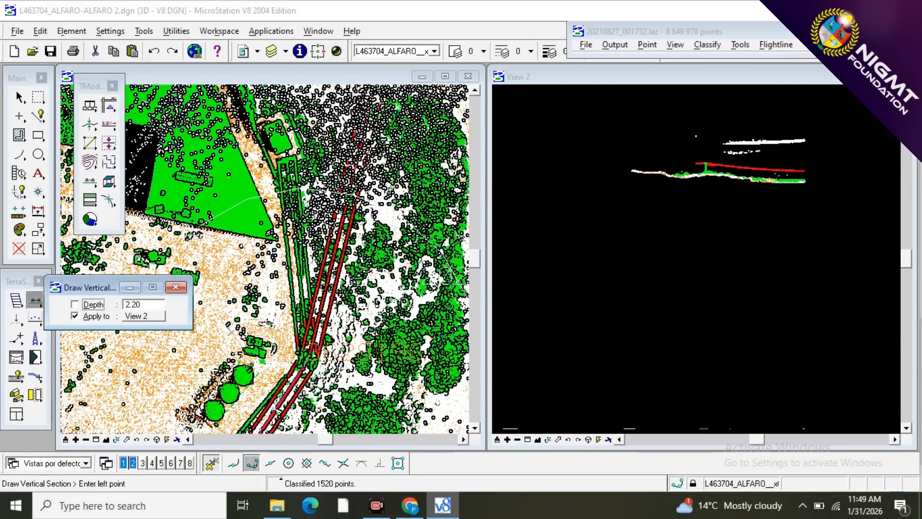
left_click(176, 287)
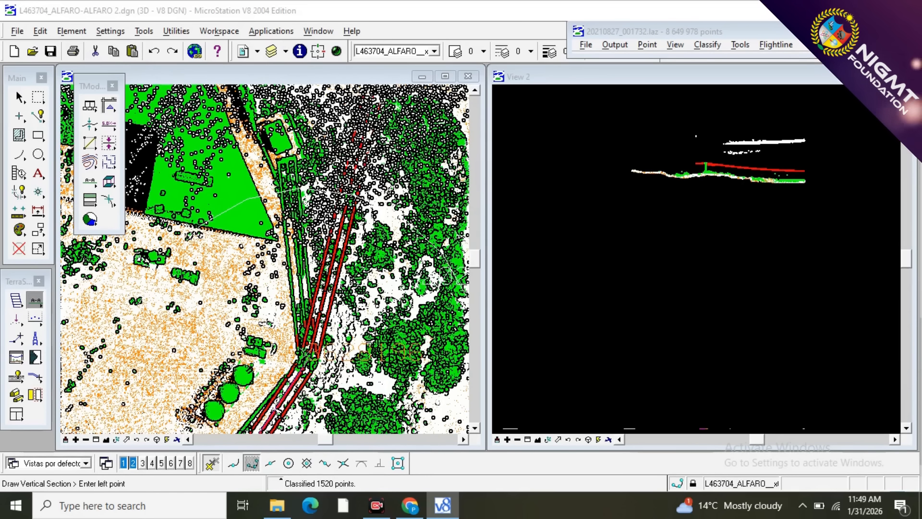
left_click(306, 348)
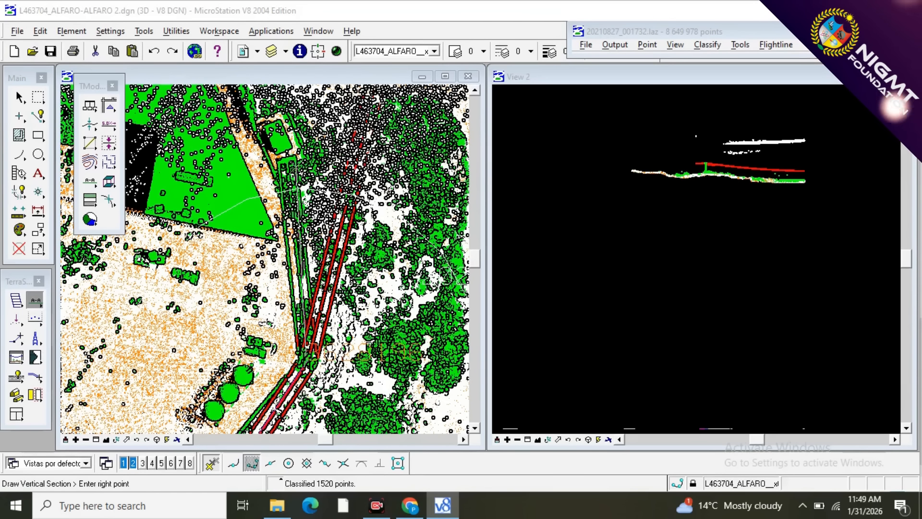
left_click(291, 181)
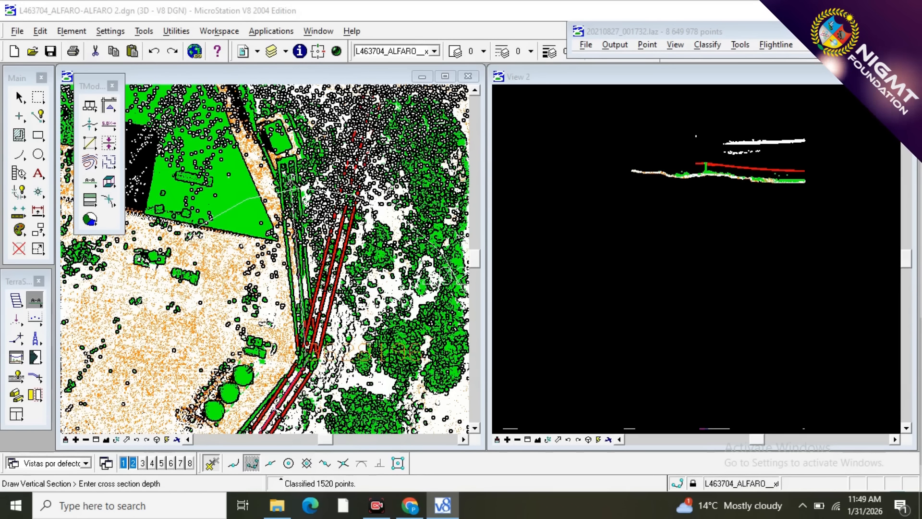
left_click(272, 184)
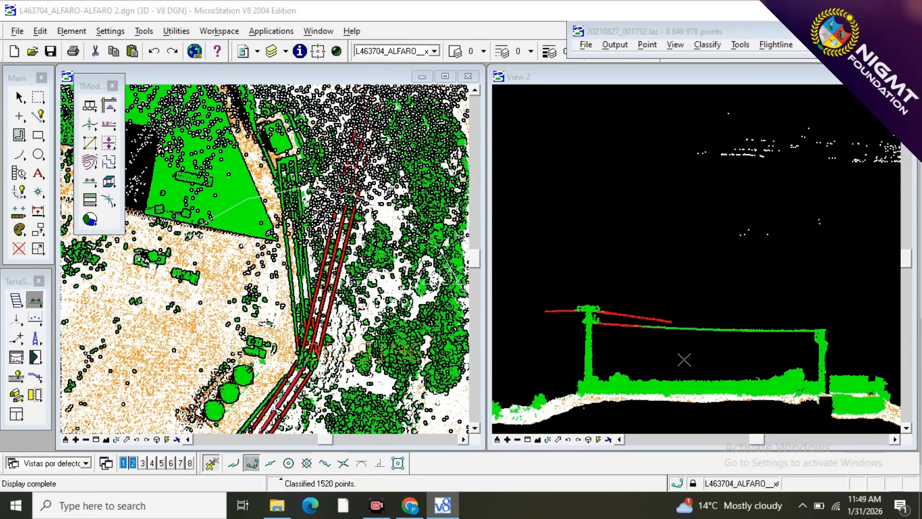
scroll(648, 348, "up", 3)
scroll(627, 344, "up", 3)
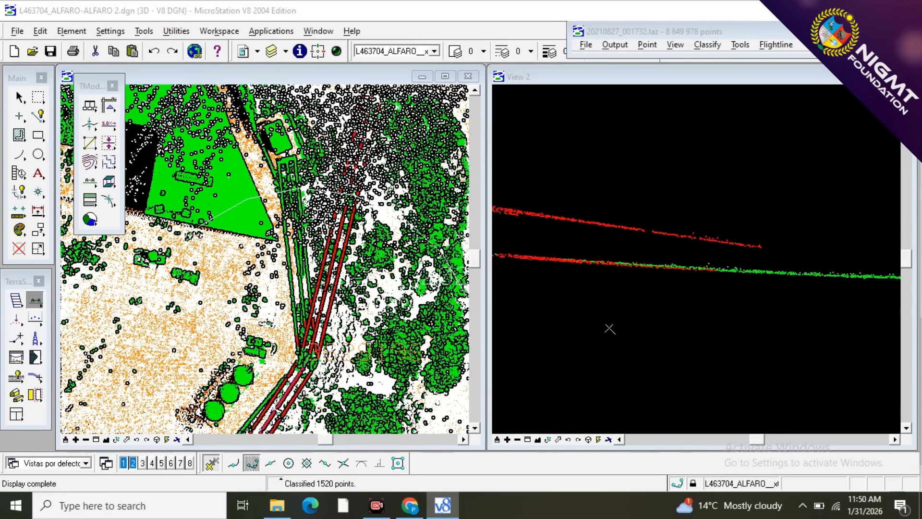
Classify the northern branch's wire points to 10 - WIRES with two successive lines drawn beneath them up to the next tower.
key("F2")
left_click(541, 283)
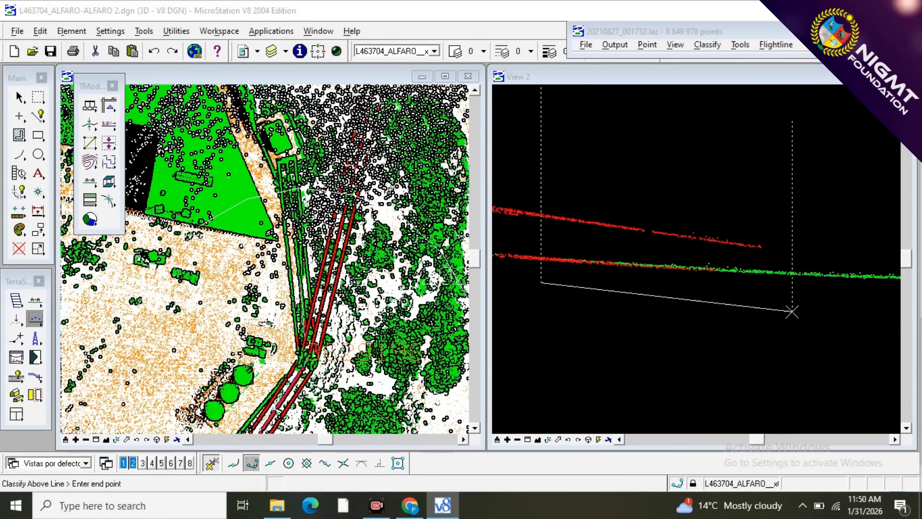
left_click(889, 313)
scroll(635, 271, "down", 3)
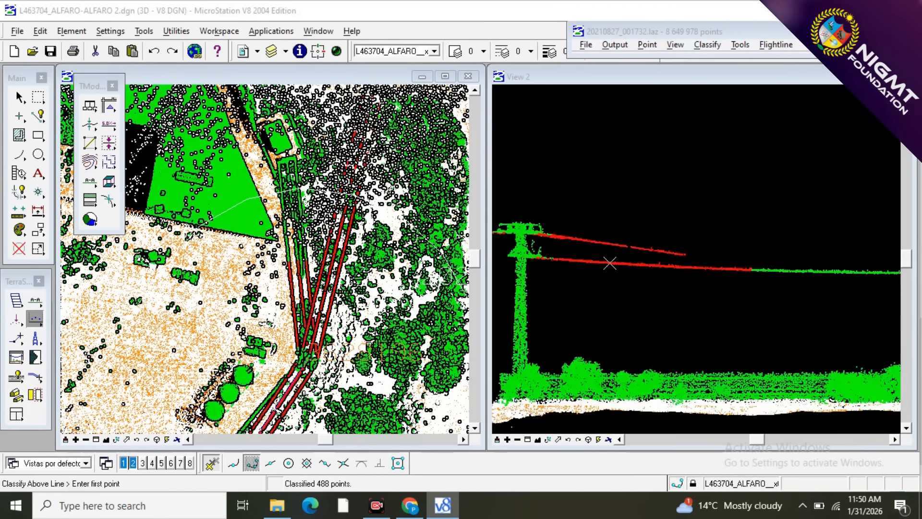
scroll(712, 301, "up", 3)
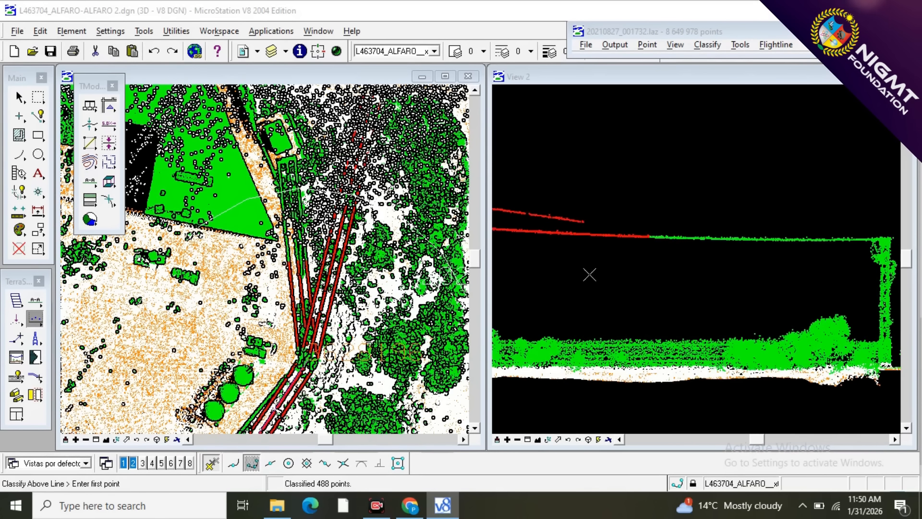
left_click(590, 275)
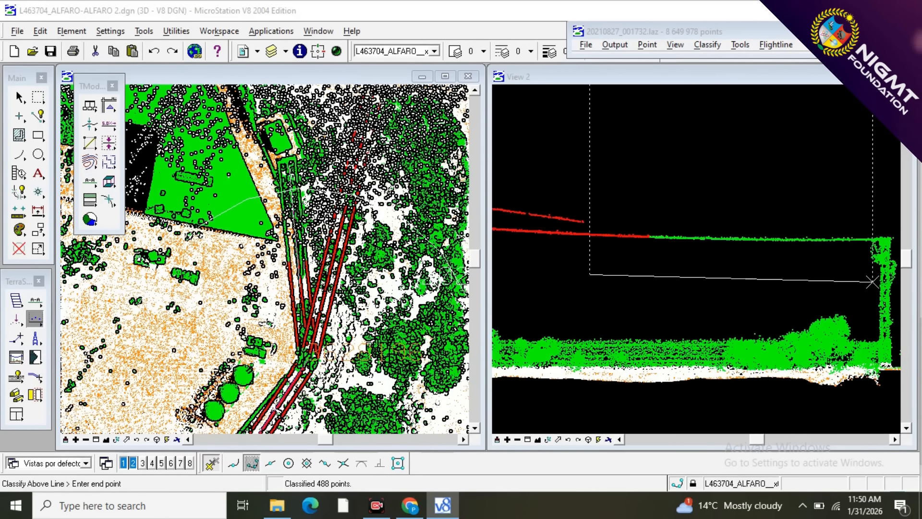
left_click(871, 281)
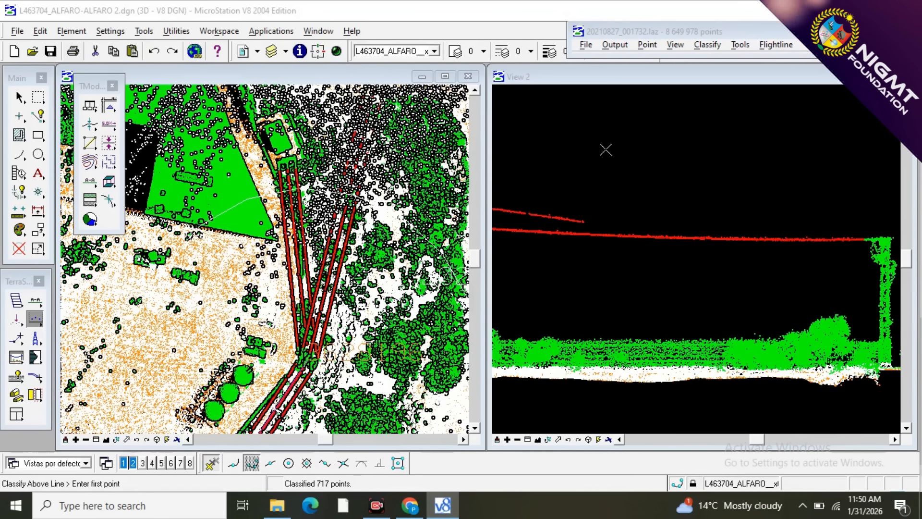
Inspect the classified wires along the branches in the plan view and around the bend tower in the section view.
scroll(607, 145, "down", 2)
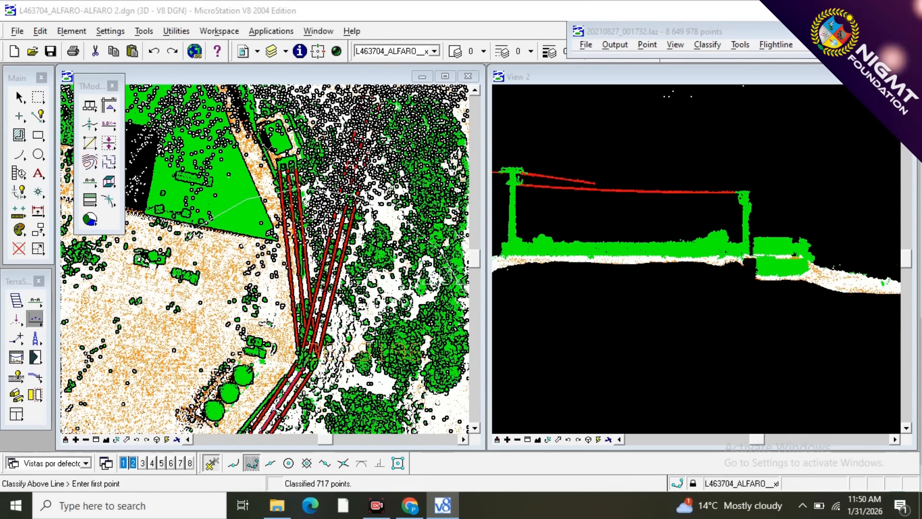
scroll(197, 365, "down", 2)
scroll(196, 365, "down", 2)
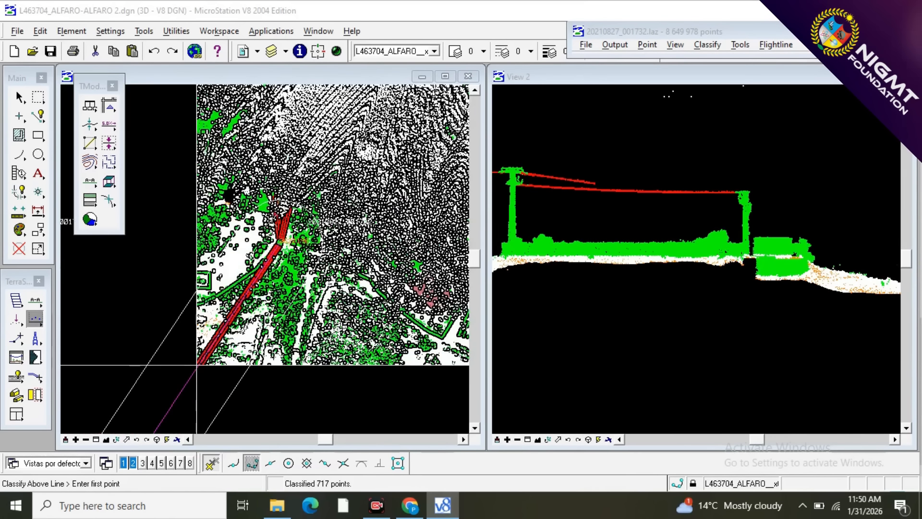
scroll(271, 198, "up", 2)
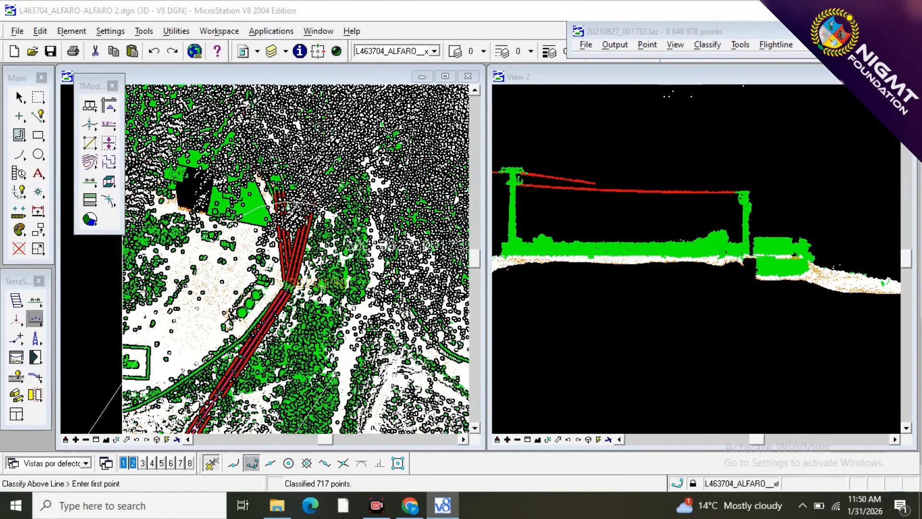
scroll(317, 153, "up", 4)
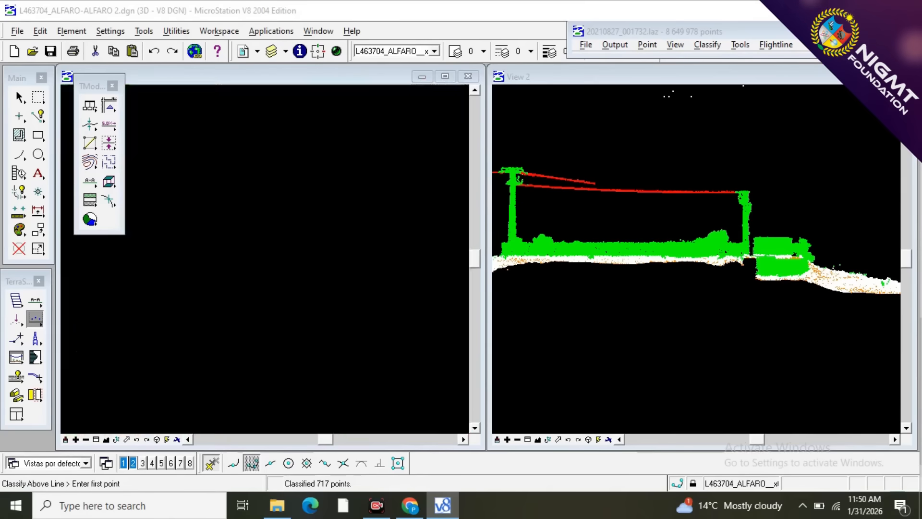
scroll(283, 172, "down", 3)
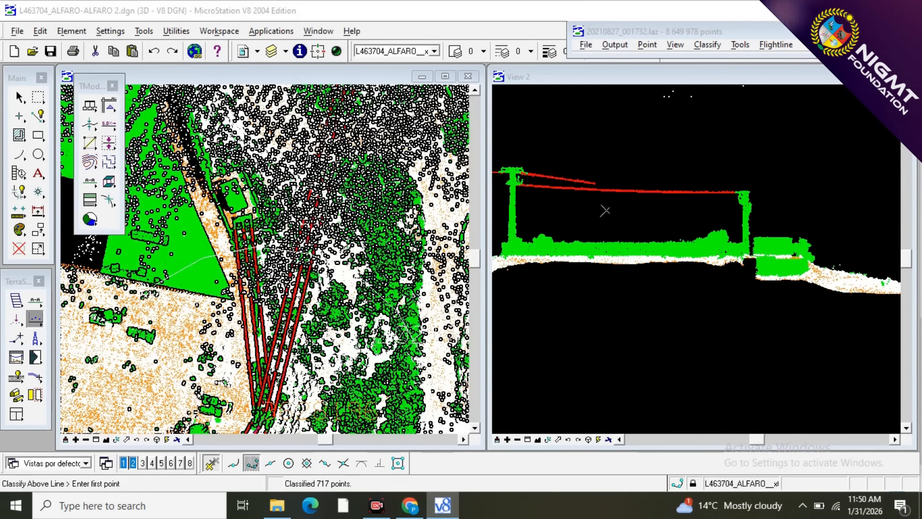
scroll(808, 204, "down", 2)
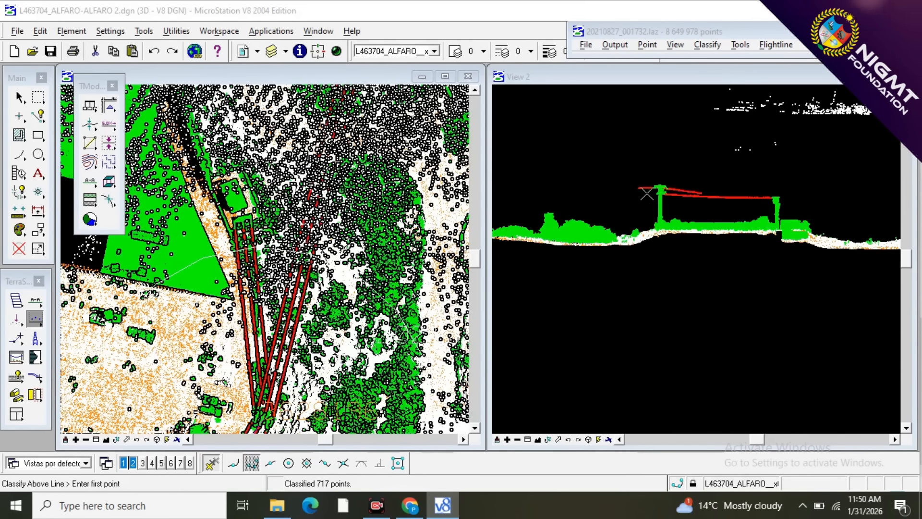
scroll(675, 199, "up", 3)
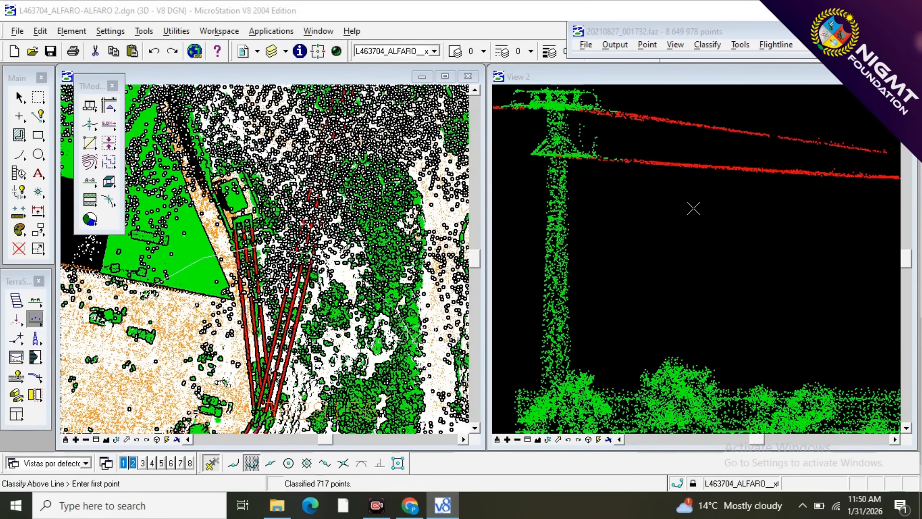
scroll(694, 207, "down", 1)
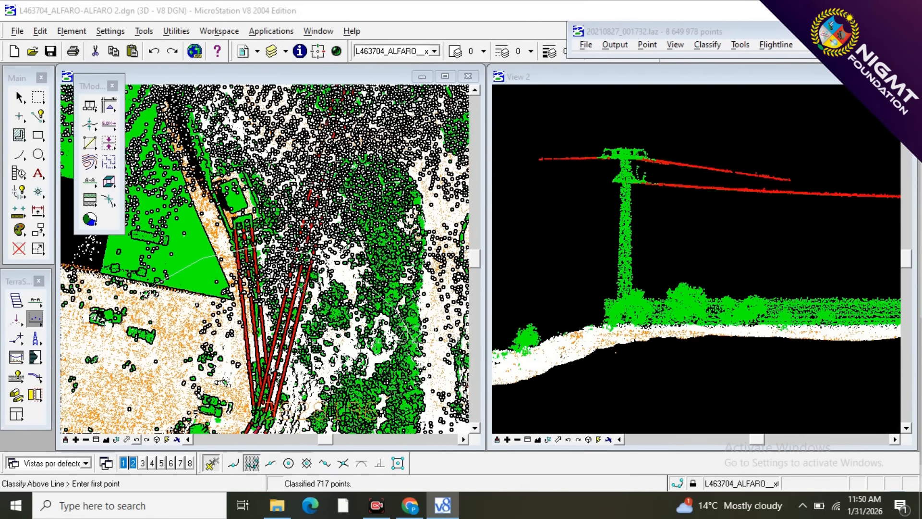
scroll(302, 287, "down", 1)
scroll(284, 370, "up", 1)
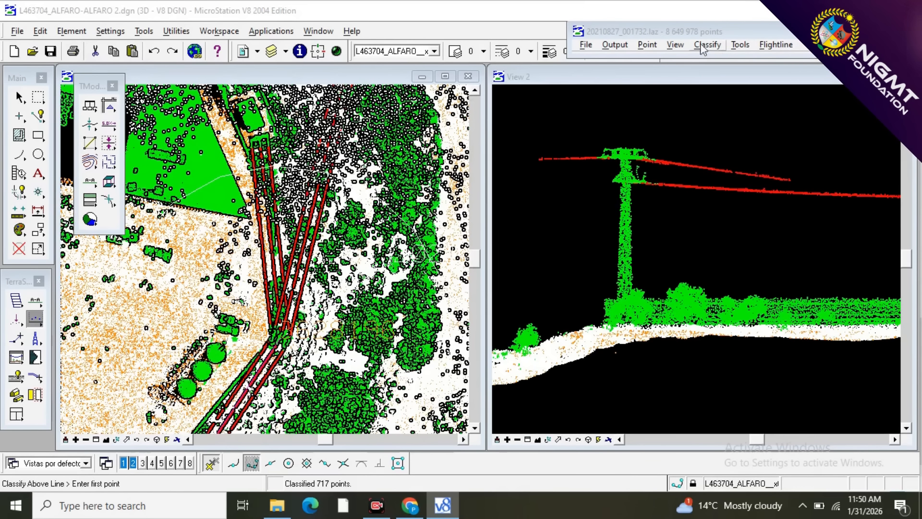
Set View 1's point display to use depth and hide the NOISE (dz 0 - 0.5m) class.
left_click(653, 49)
left_click(659, 48)
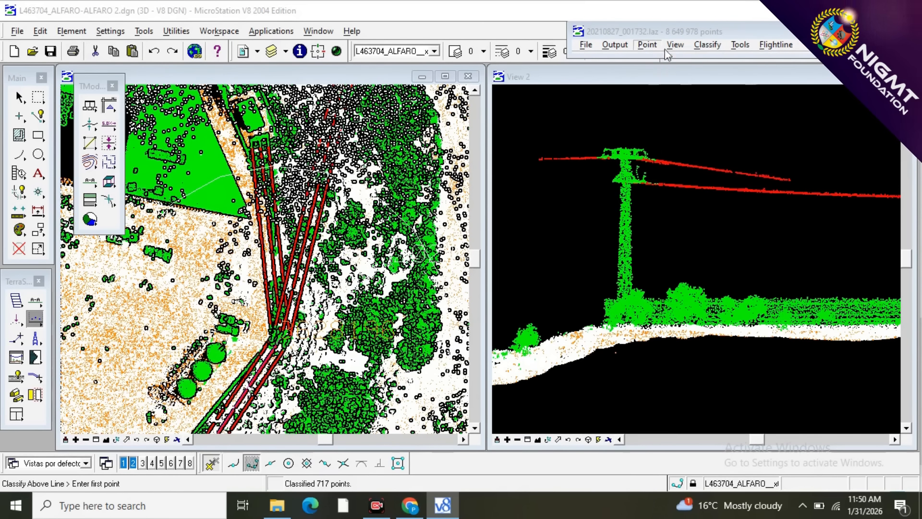
left_click(670, 48)
left_click(681, 175)
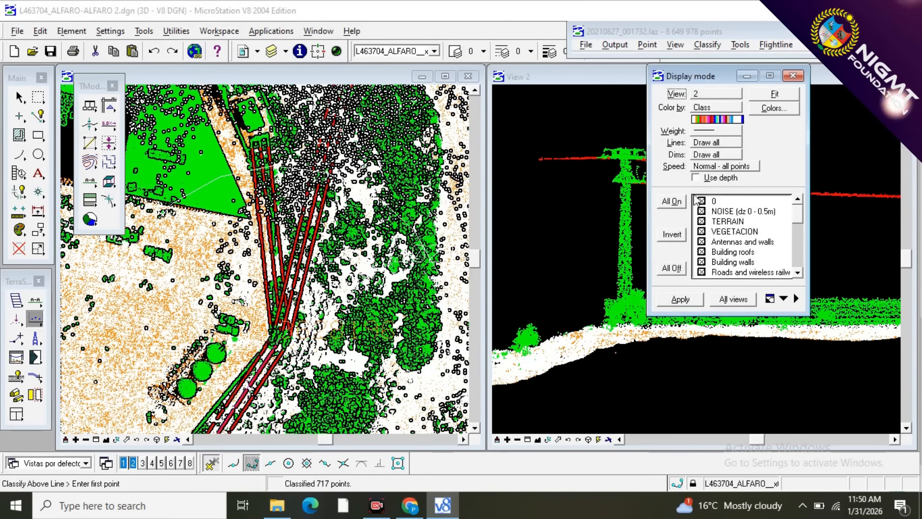
left_click(716, 94)
left_click(710, 89)
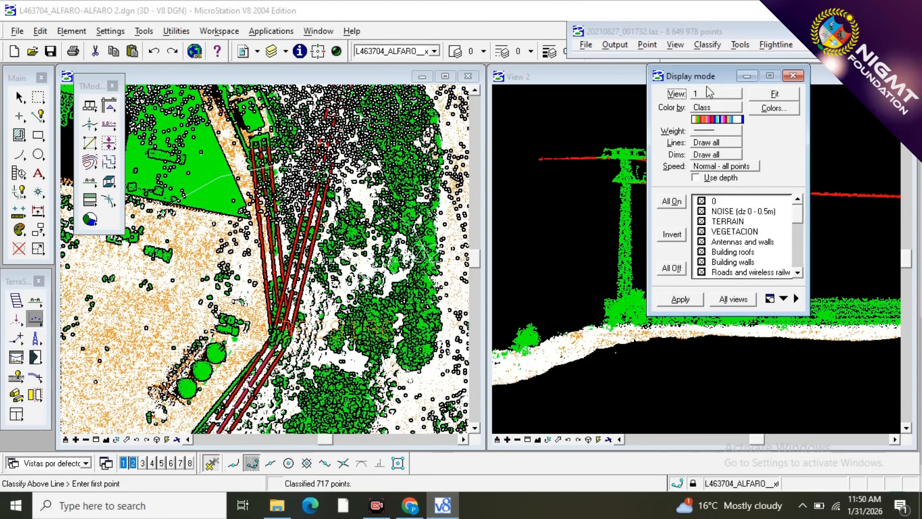
left_click(695, 178)
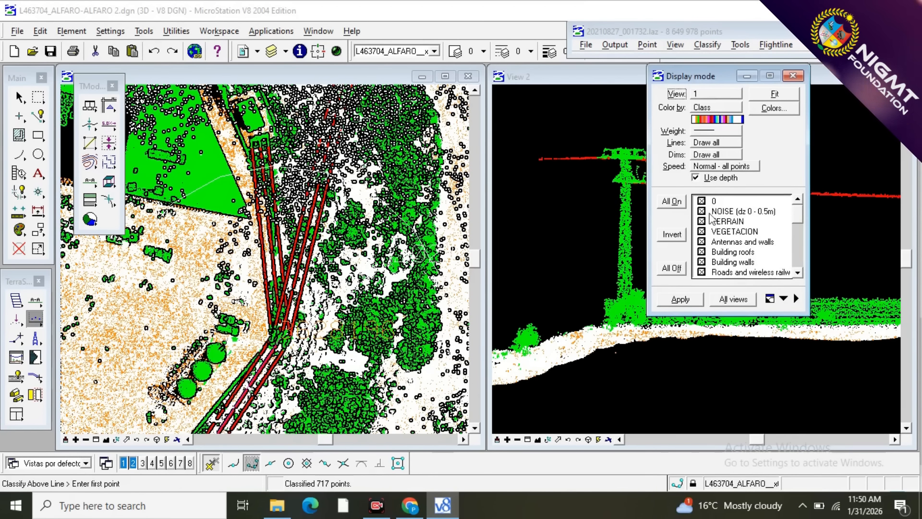
left_click(678, 300)
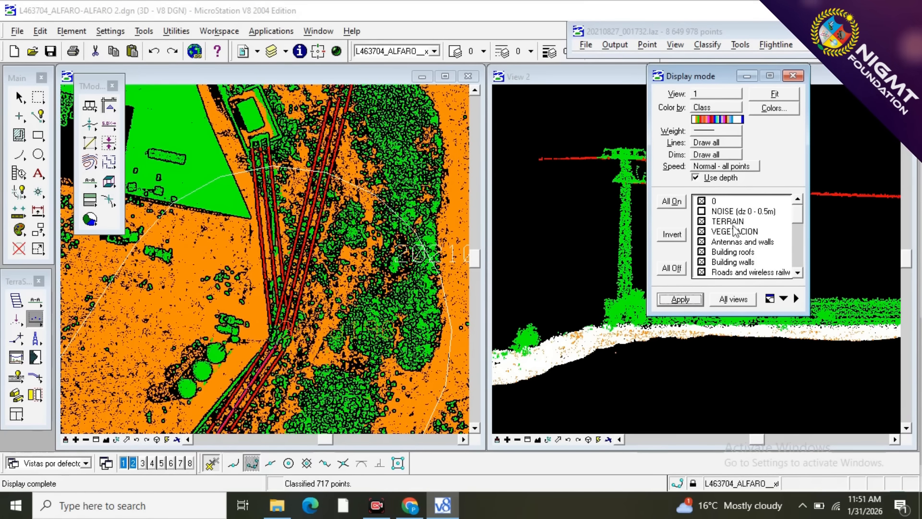
Hide the TERRAIN class in View 1 as well, and close the display settings with the bend tower in close view.
left_click(702, 221)
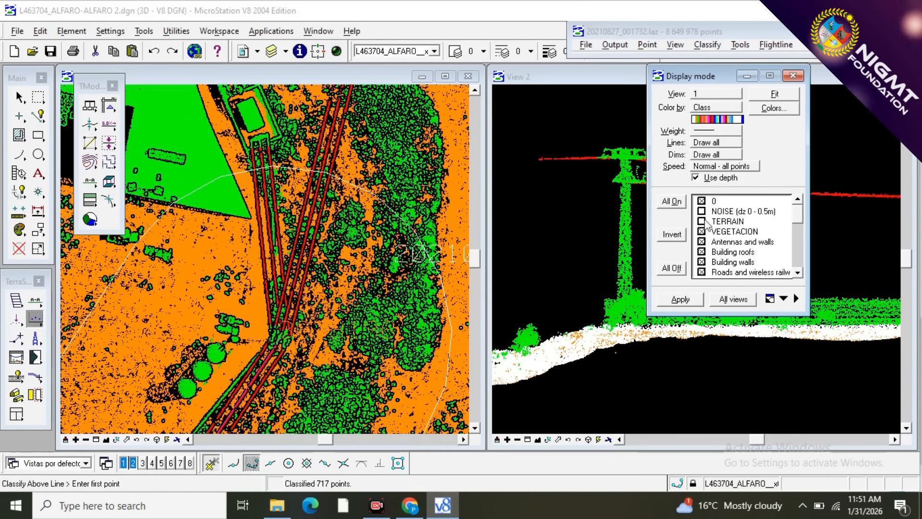
left_click(685, 305)
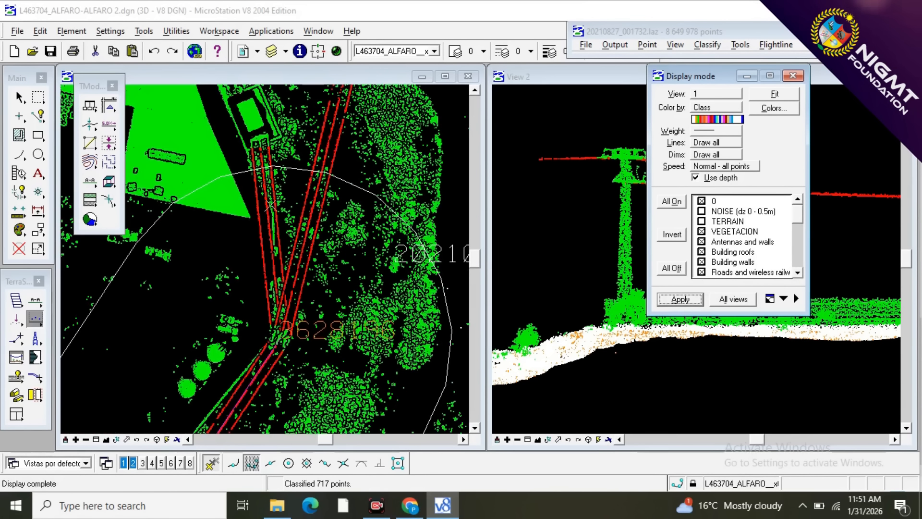
scroll(265, 183, "down", 3)
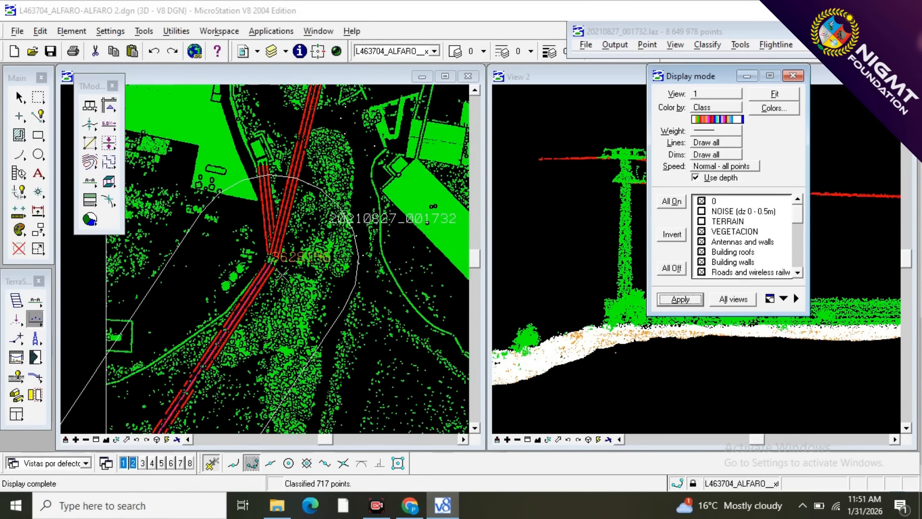
scroll(270, 266, "up", 3)
scroll(270, 266, "up", 1)
scroll(268, 240, "up", 1)
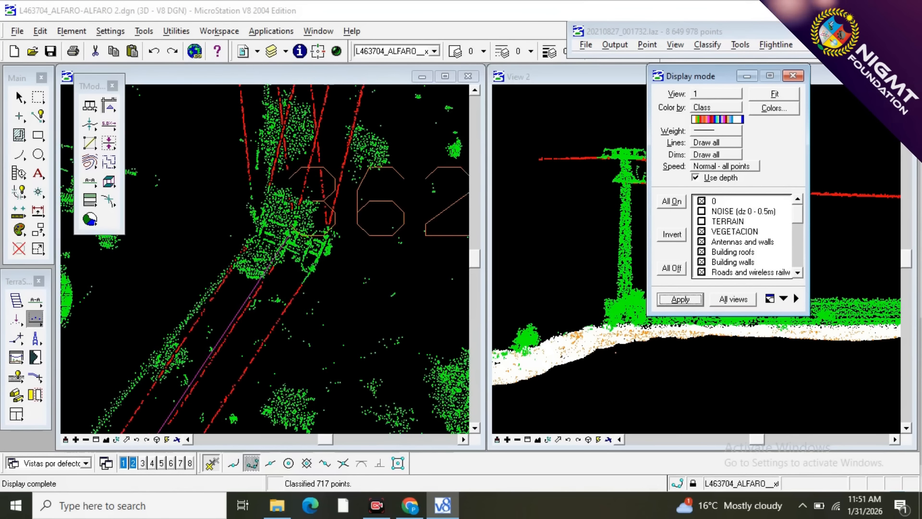
left_click(793, 75)
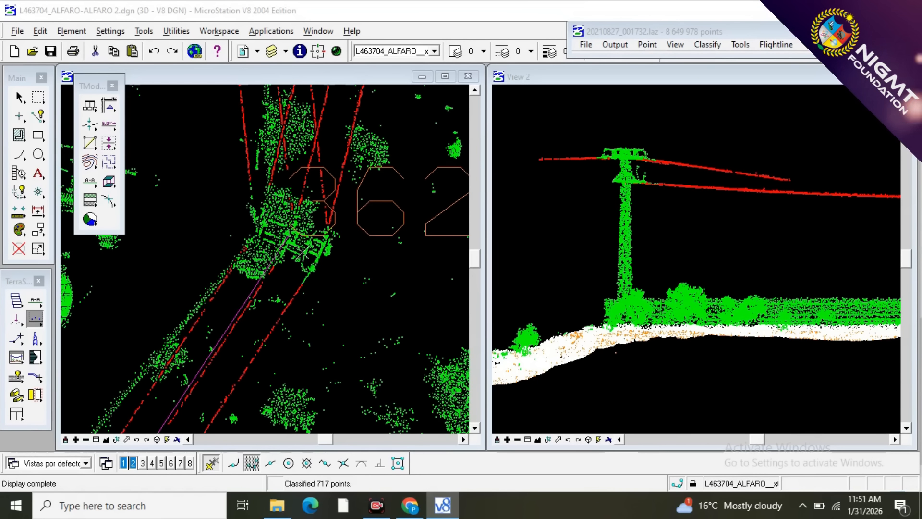
Start drawing a vertical section at the bend tower in View 1.
left_click(35, 300)
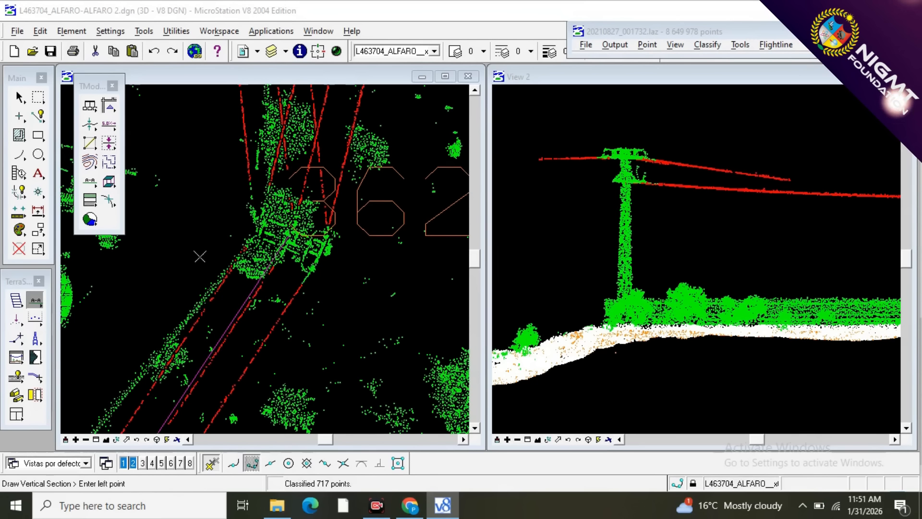
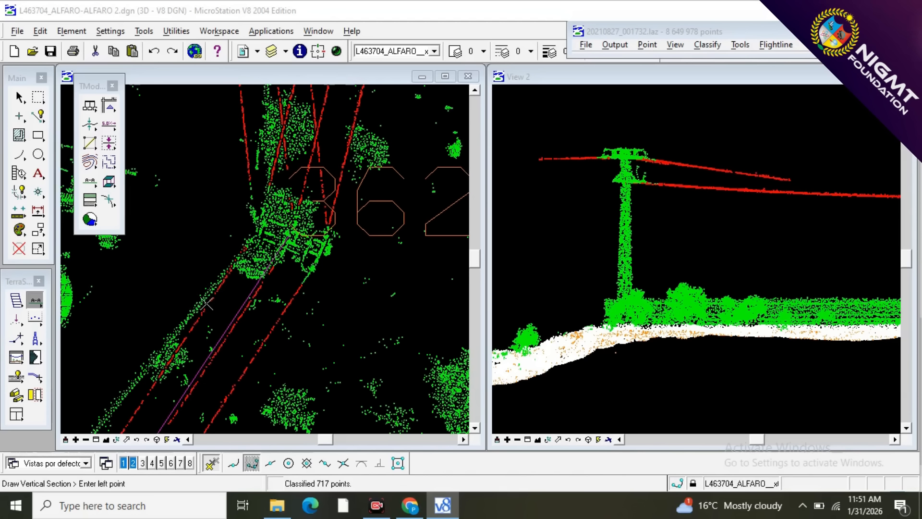
Cut a vertical section along the northwestern wire of the southwest span at the bend tower and classify the points above a line as wire.
left_click(206, 304)
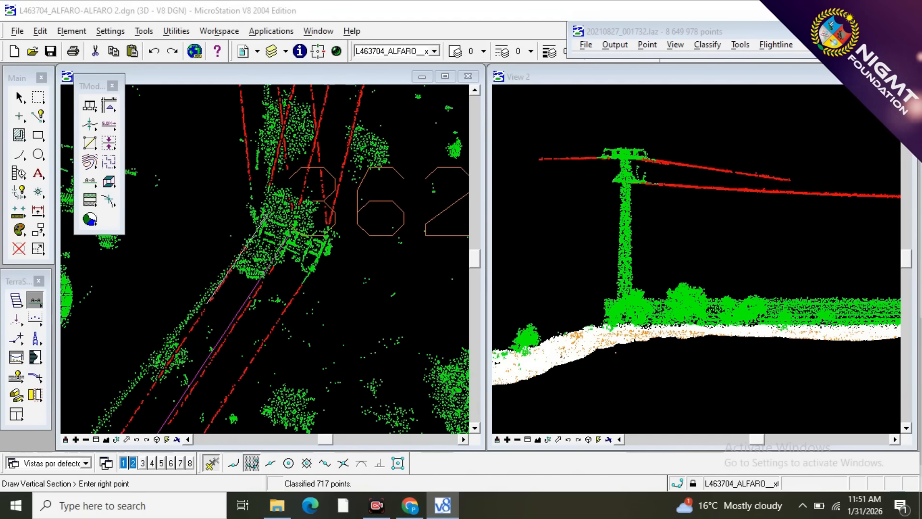
left_click(266, 206)
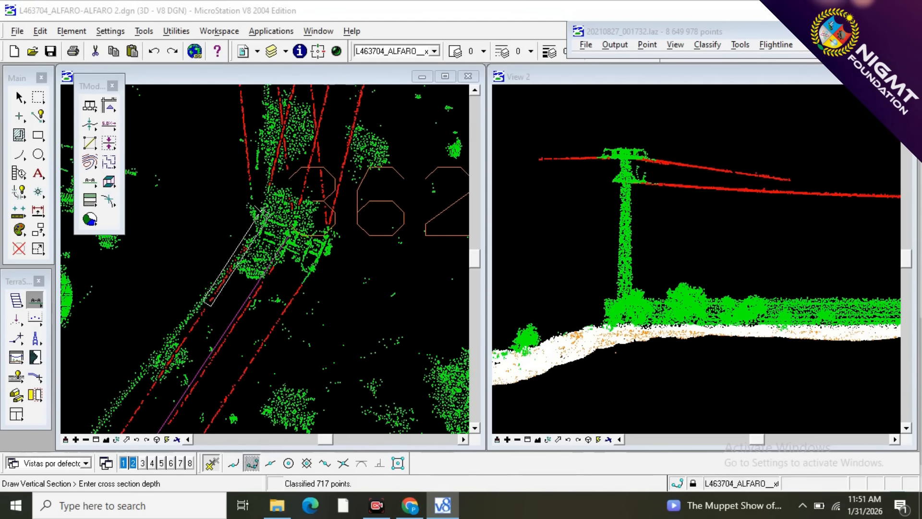
left_click(256, 210)
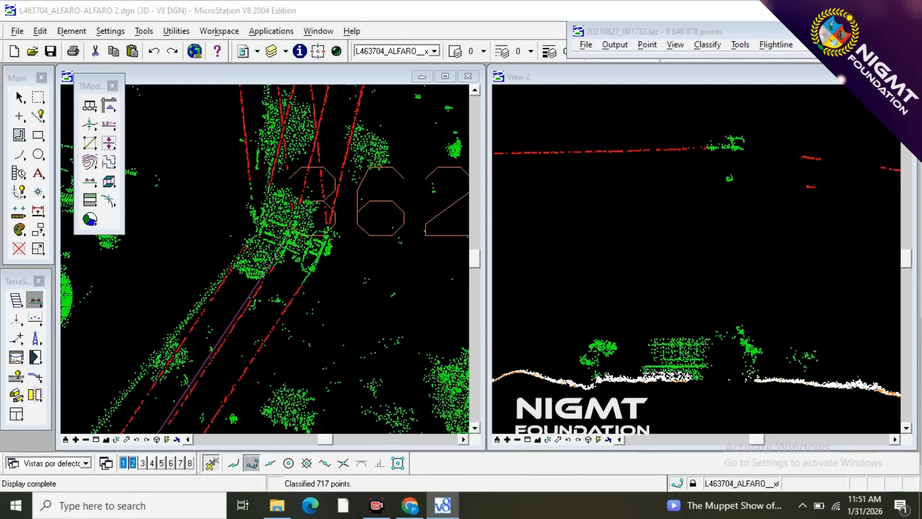
scroll(726, 131, "up", 3)
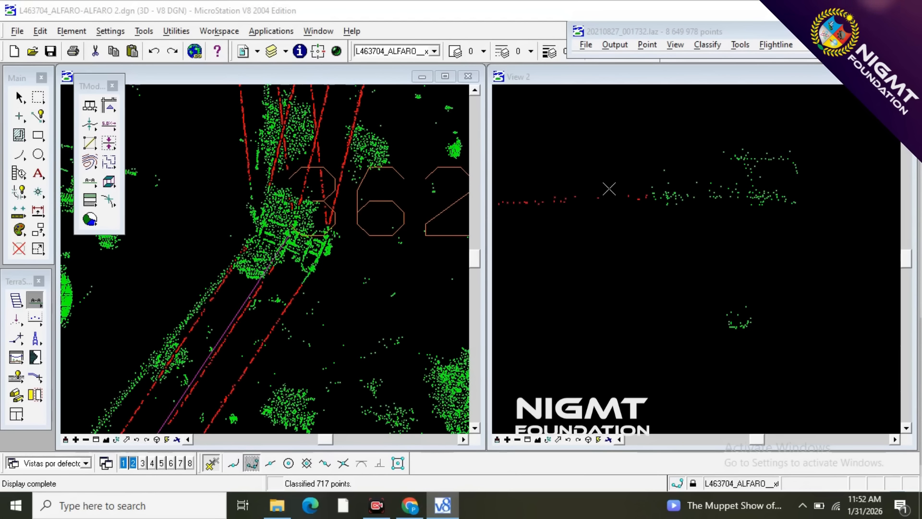
key("F2")
left_click(537, 226)
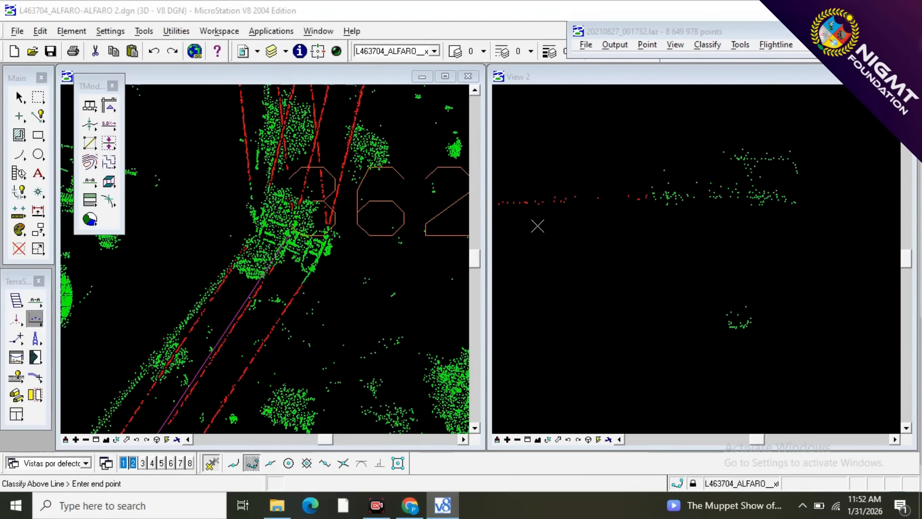
left_click(699, 228)
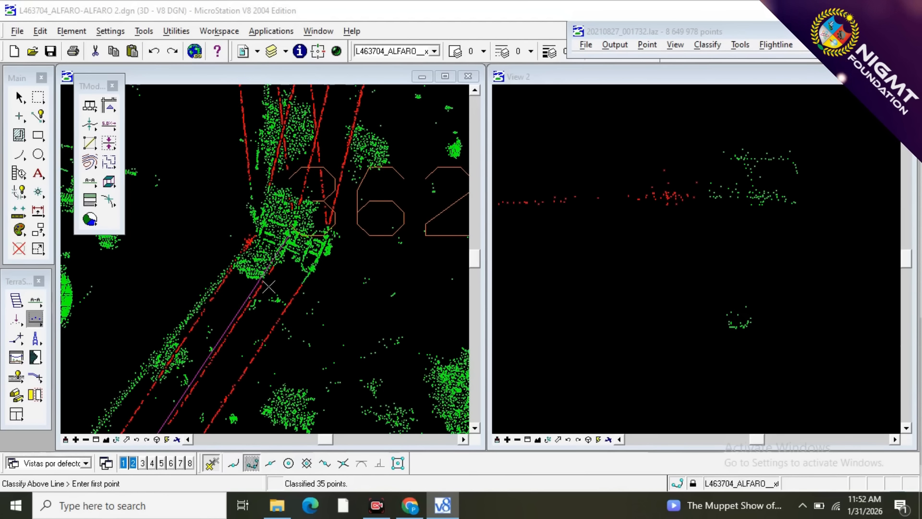
Cut a vertical section along the middle wire of the southwest span at the bend tower and classify its remaining points above a line as wire.
left_click(35, 301)
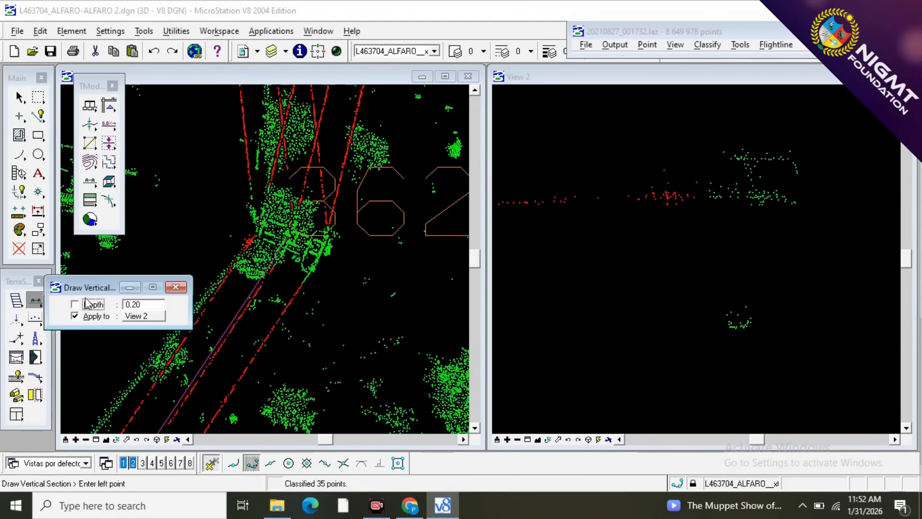
left_click(175, 287)
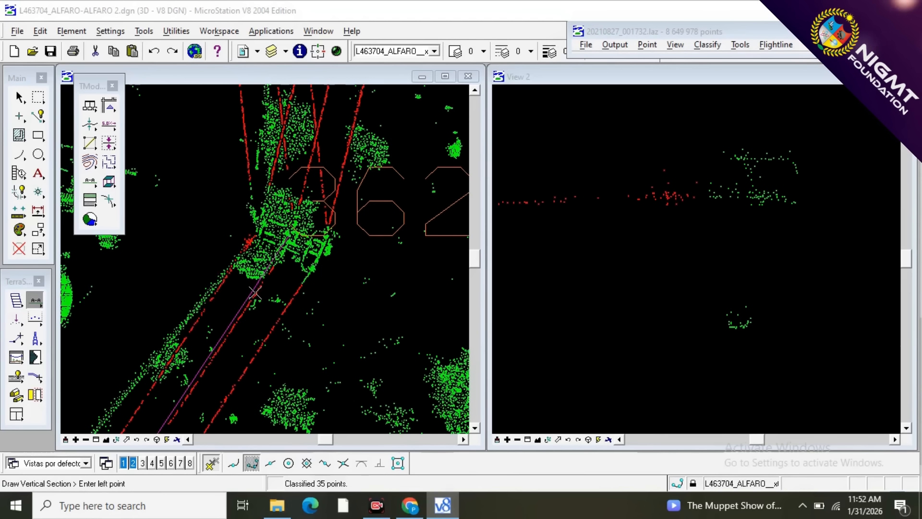
left_click(255, 291)
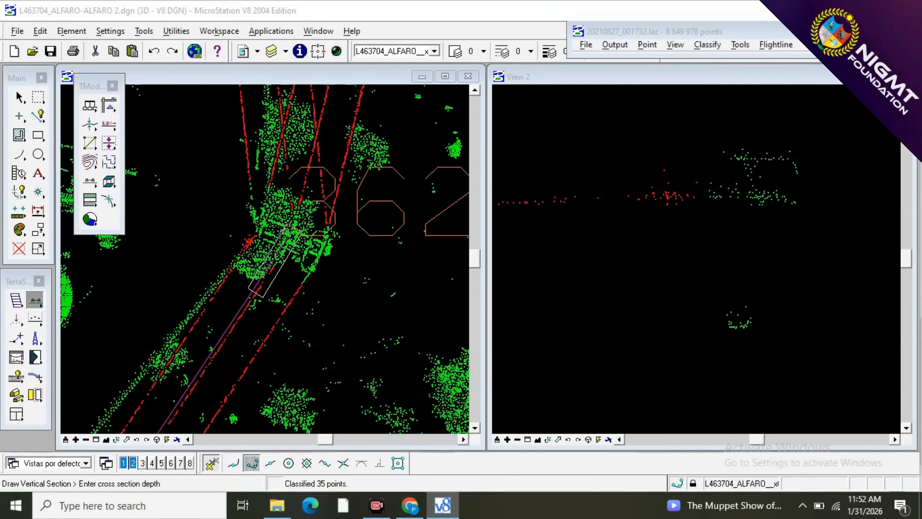
left_click(292, 228)
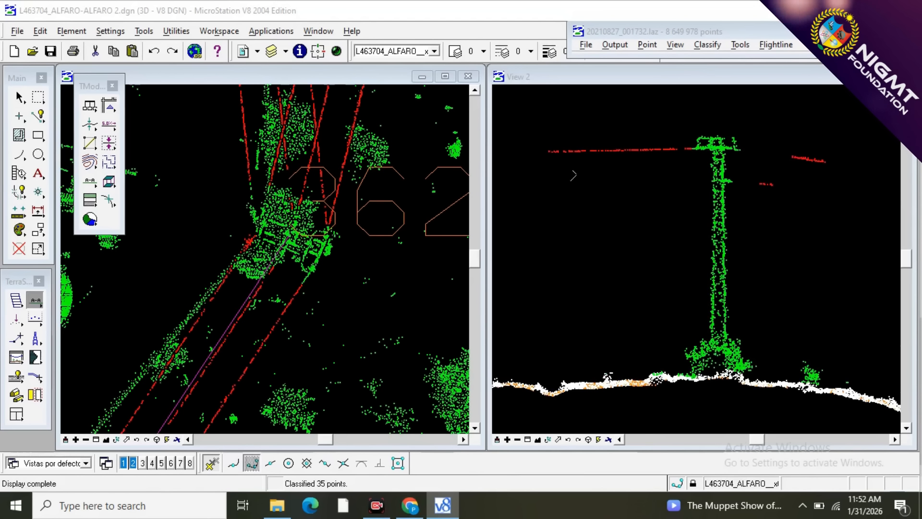
scroll(702, 130, "up", 4)
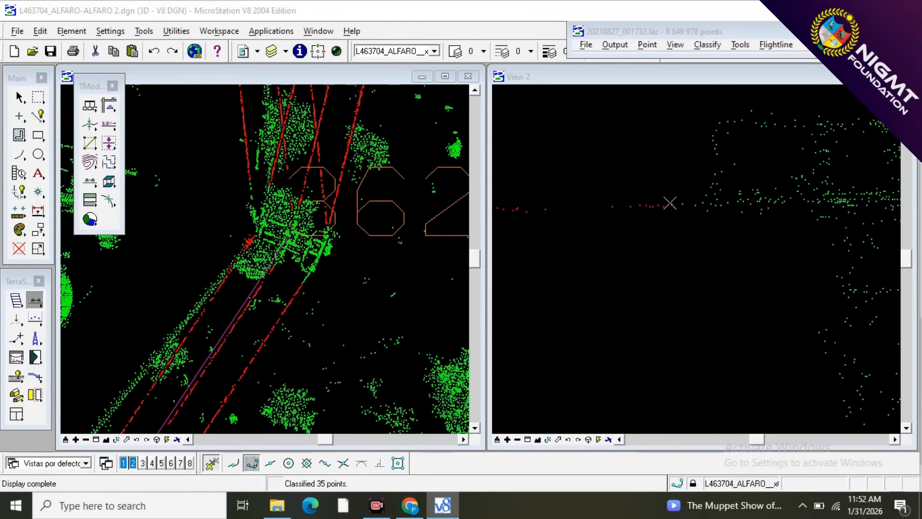
key("F1")
left_click(545, 229)
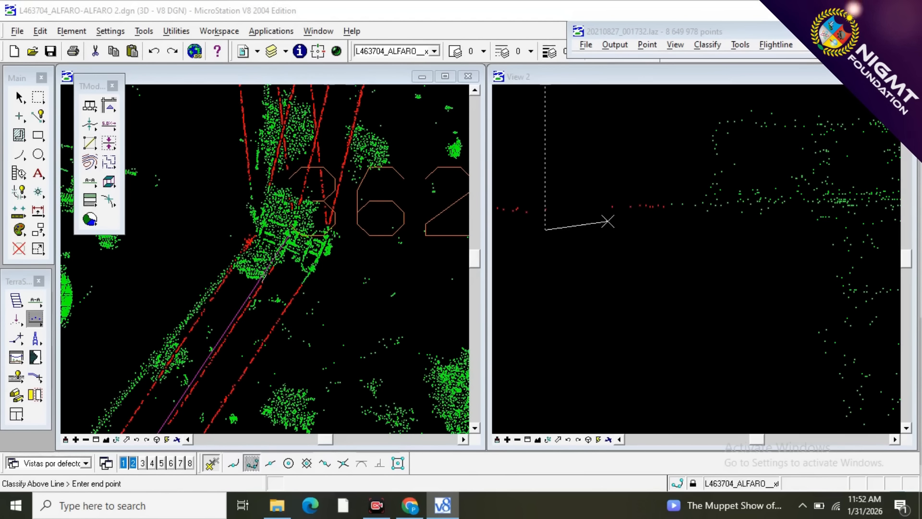
left_click(698, 220)
scroll(597, 169, "down", 2)
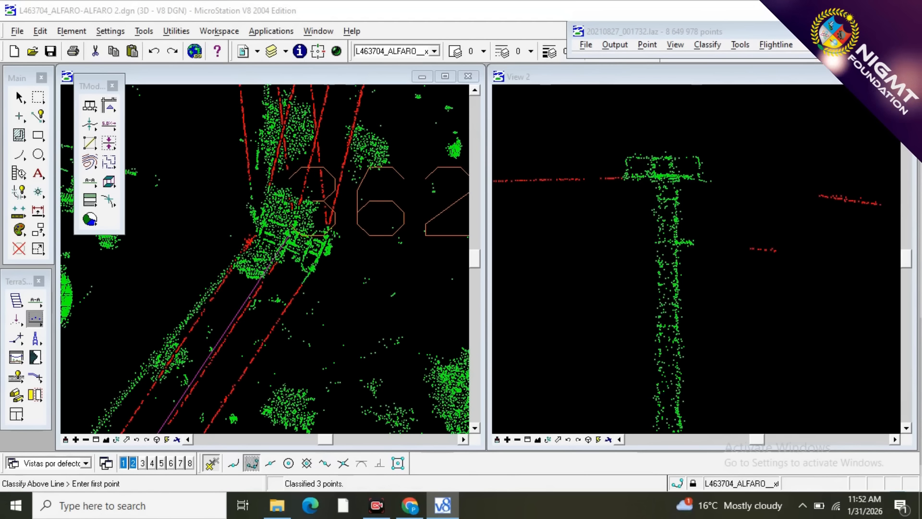
Section the southeastern wire of the southwest span at the bend tower and classify its unclassified end points up to the insulator as wire.
scroll(304, 277, "up", 3)
scroll(236, 355, "down", 2)
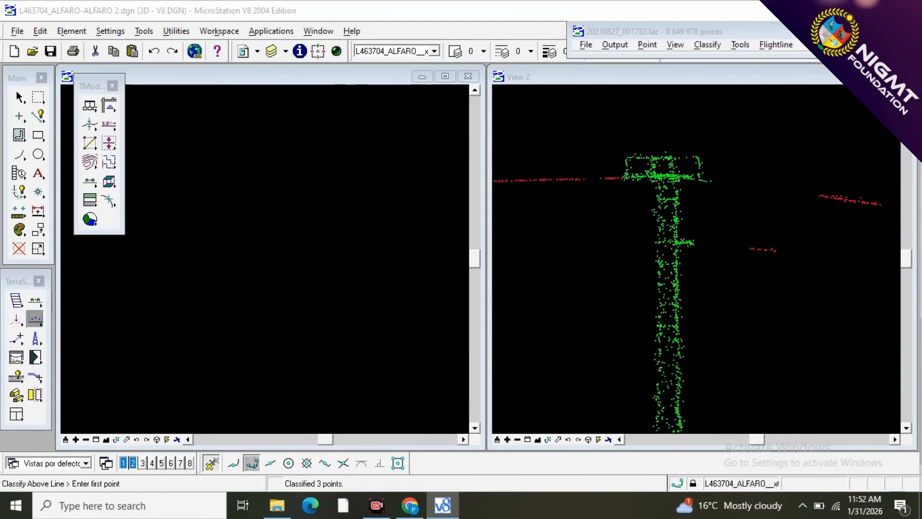
left_click(35, 300)
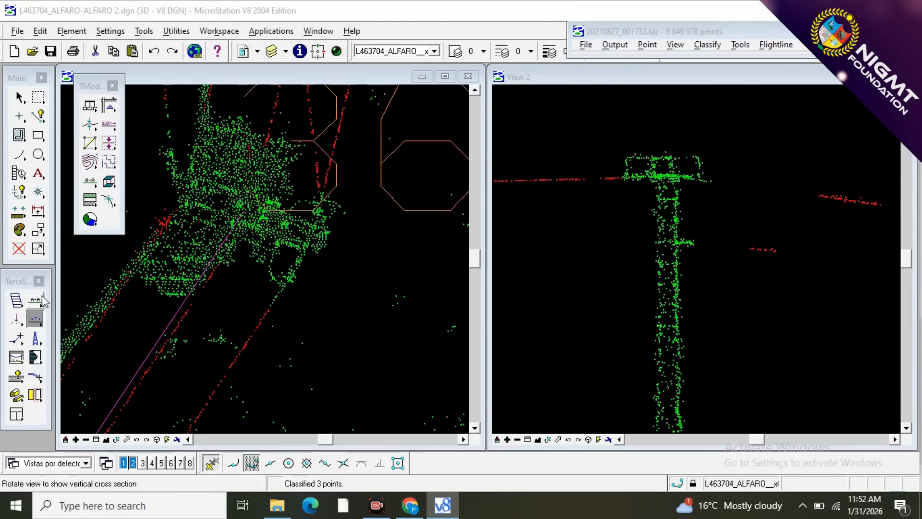
left_click(260, 324)
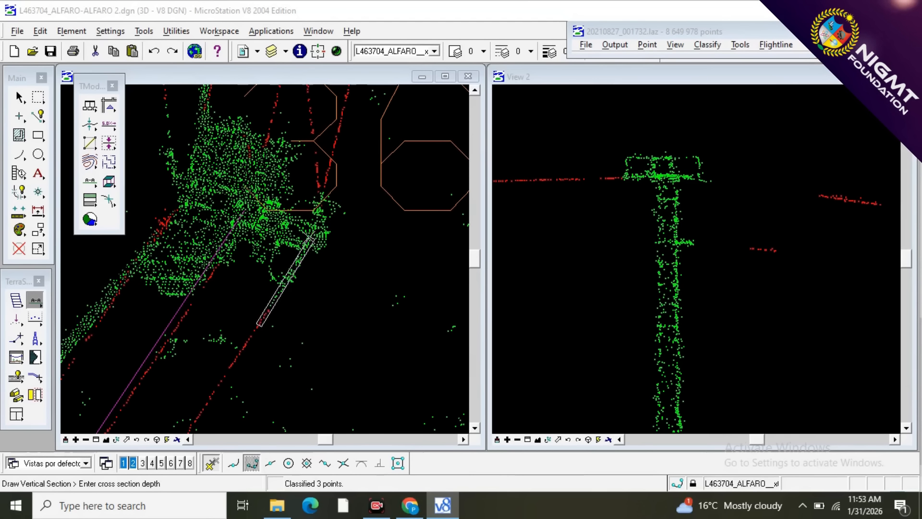
left_click(260, 325)
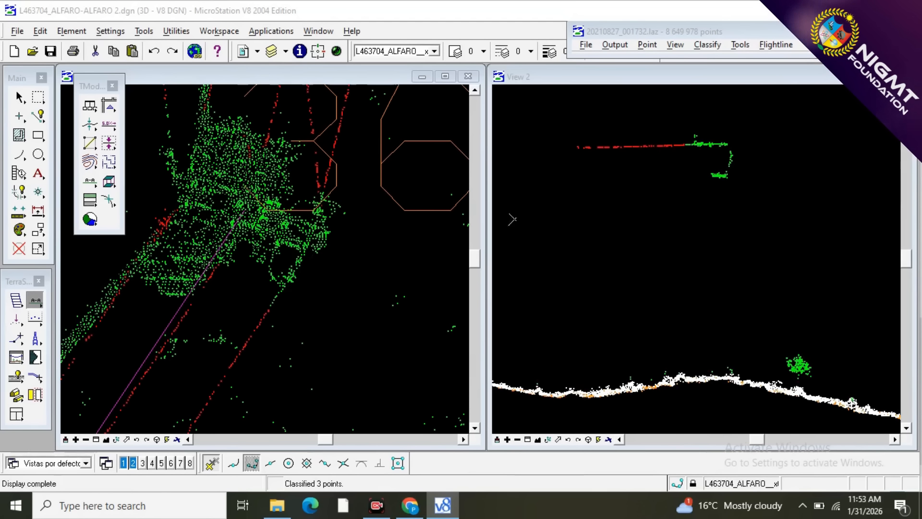
scroll(681, 142, "up", 3)
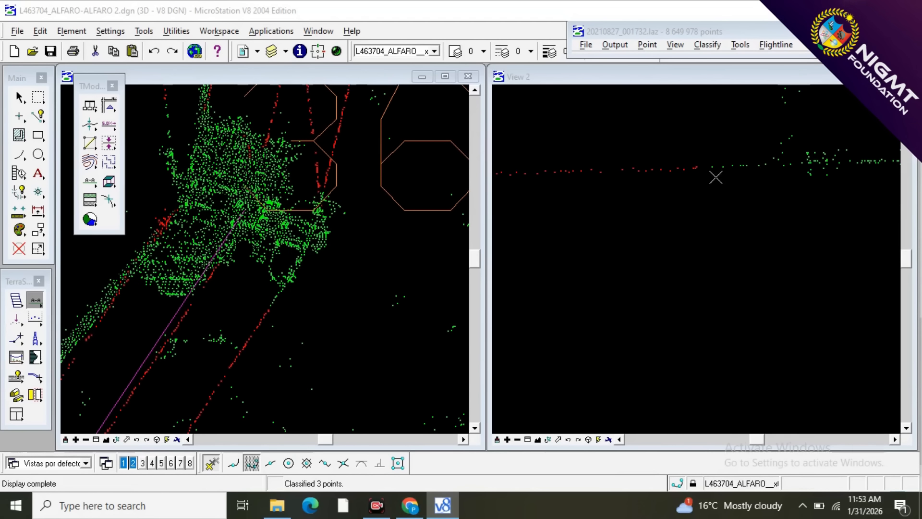
key("F2")
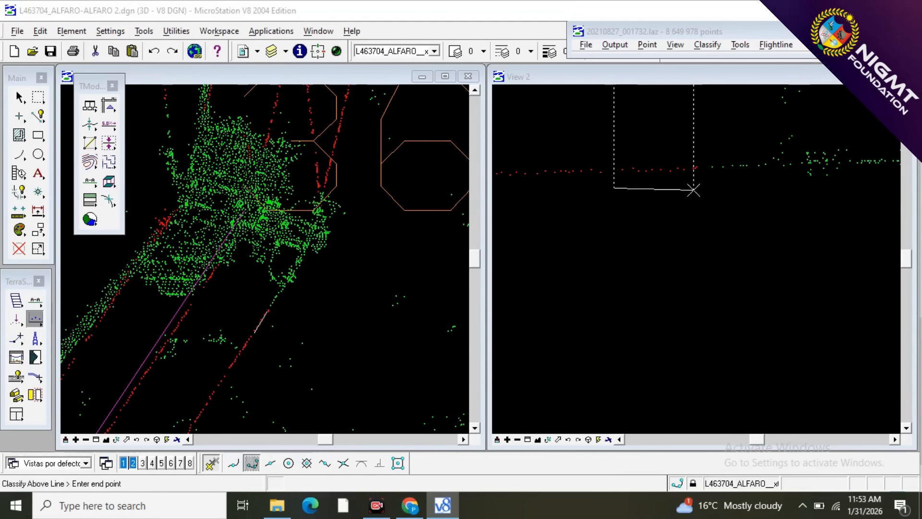
left_click(765, 191)
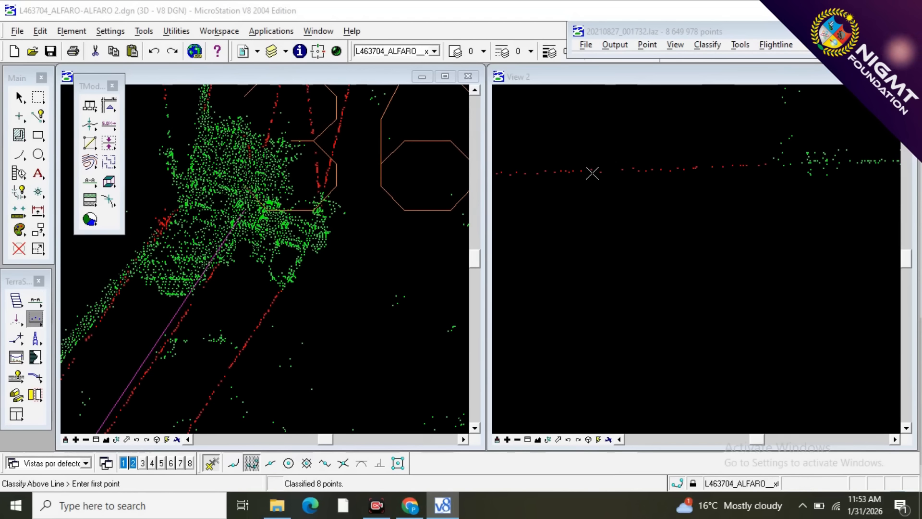
Classify the jumper points hanging between the upper and lower insulators in the same section as wire, using a line drawn below them.
scroll(592, 174, "down", 2)
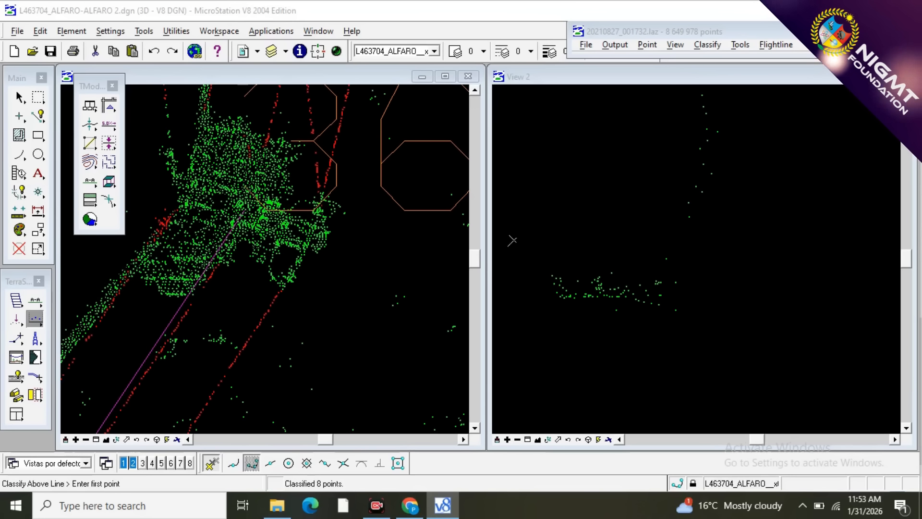
scroll(706, 249, "down", 3)
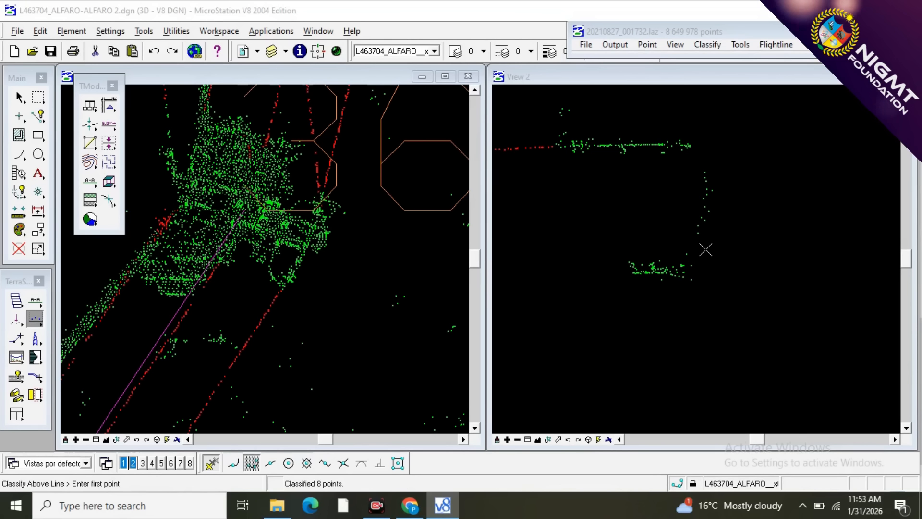
scroll(705, 249, "up", 2)
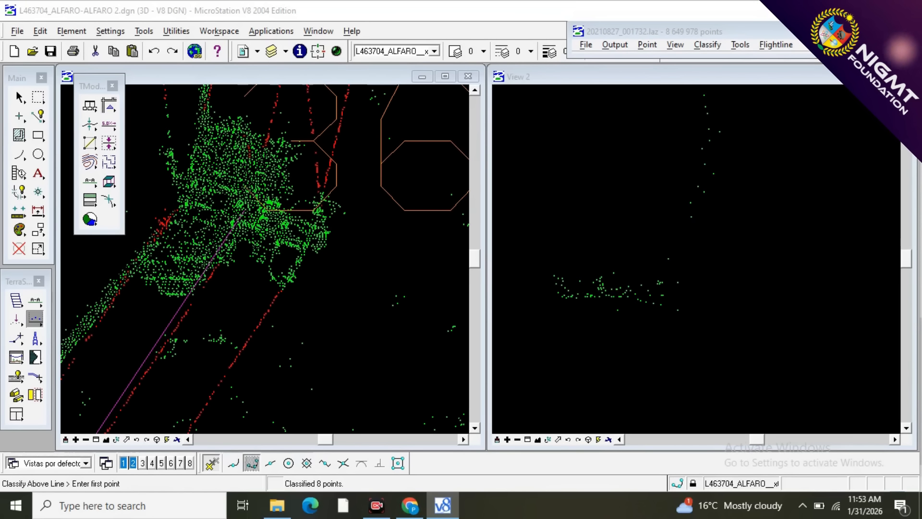
scroll(674, 237, "down", 2)
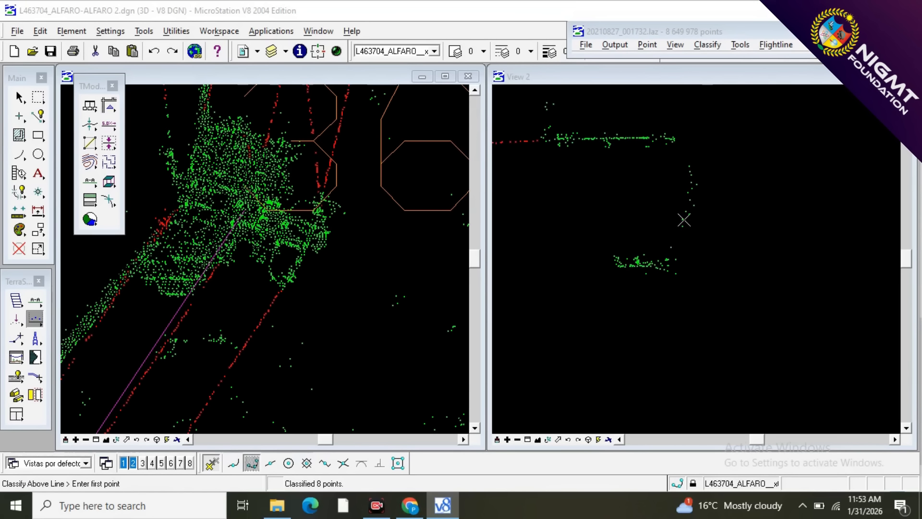
scroll(684, 220, "up", 2)
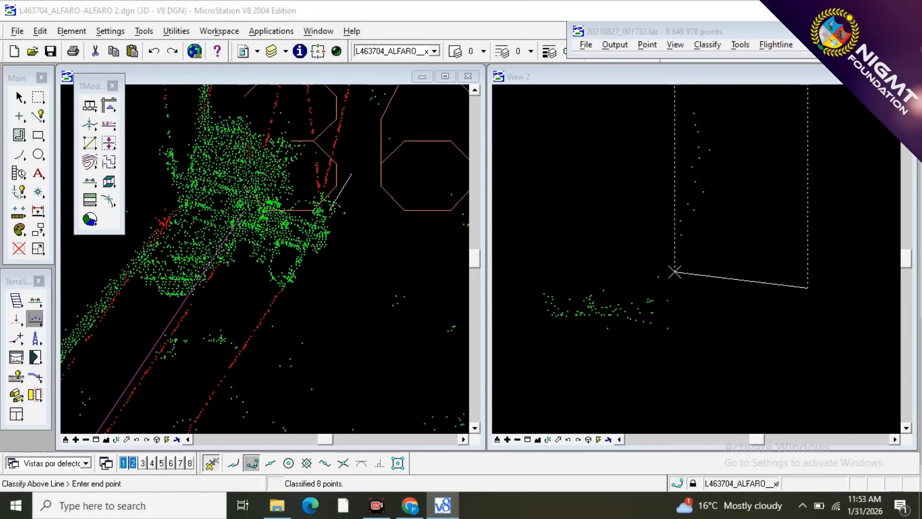
left_click(674, 264)
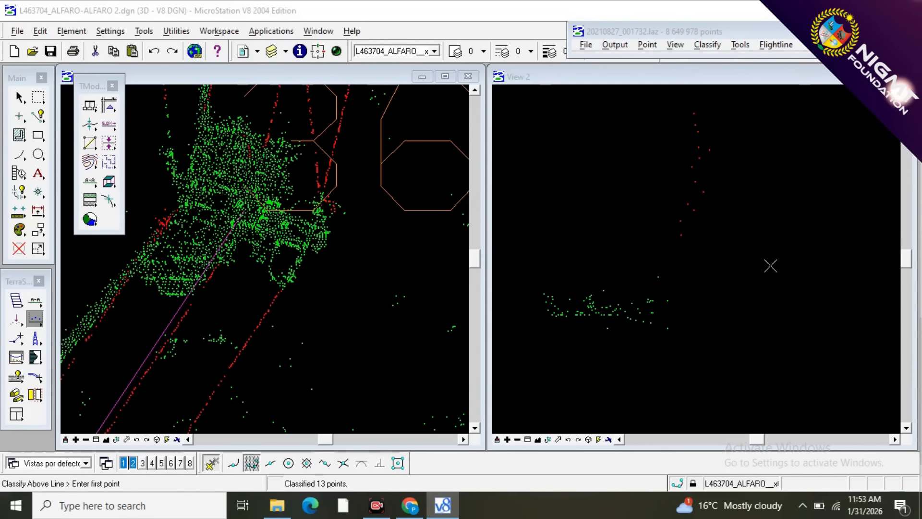
scroll(770, 265, "down", 5)
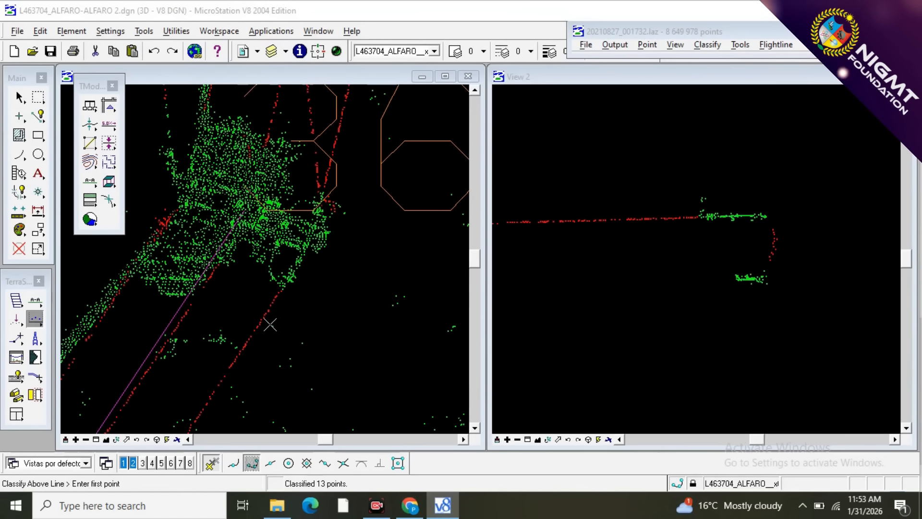
Section the westernmost wire of the north span at the bend tower and classify its remaining points above a line as wire.
scroll(295, 320, "down", 2)
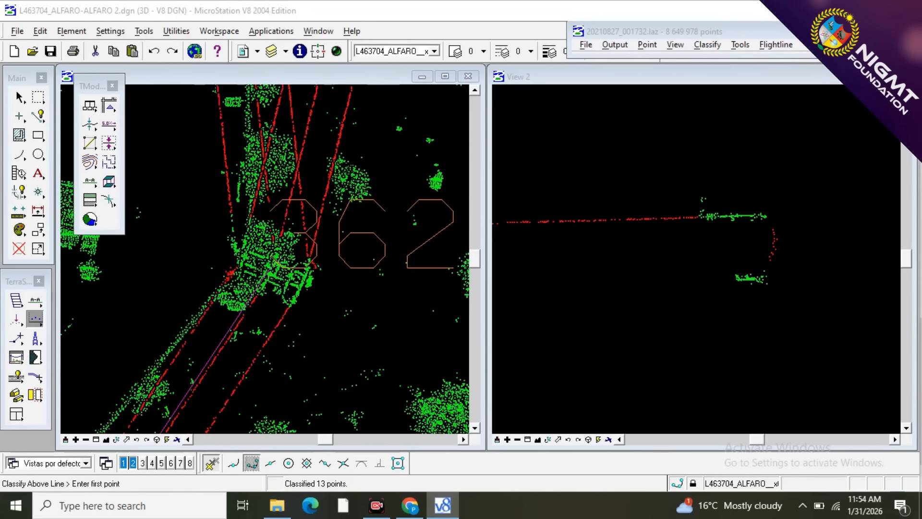
scroll(257, 242, "up", 2)
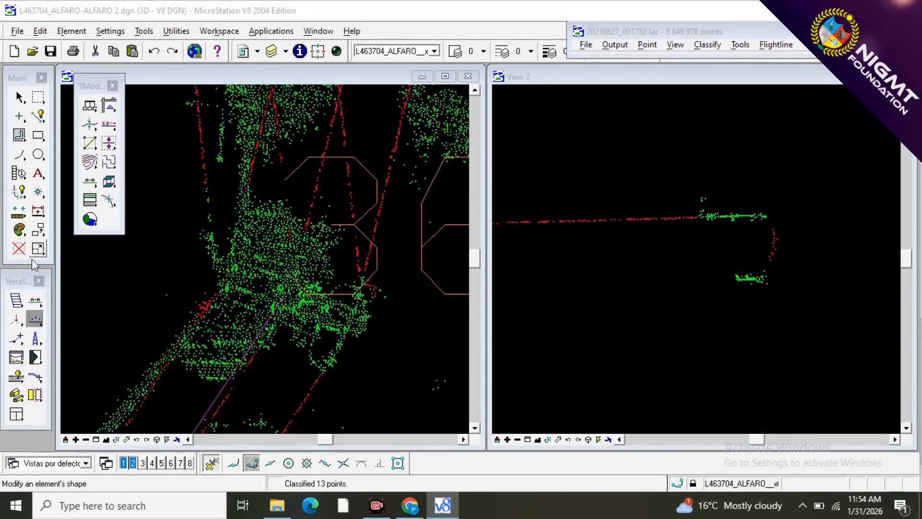
left_click(36, 302)
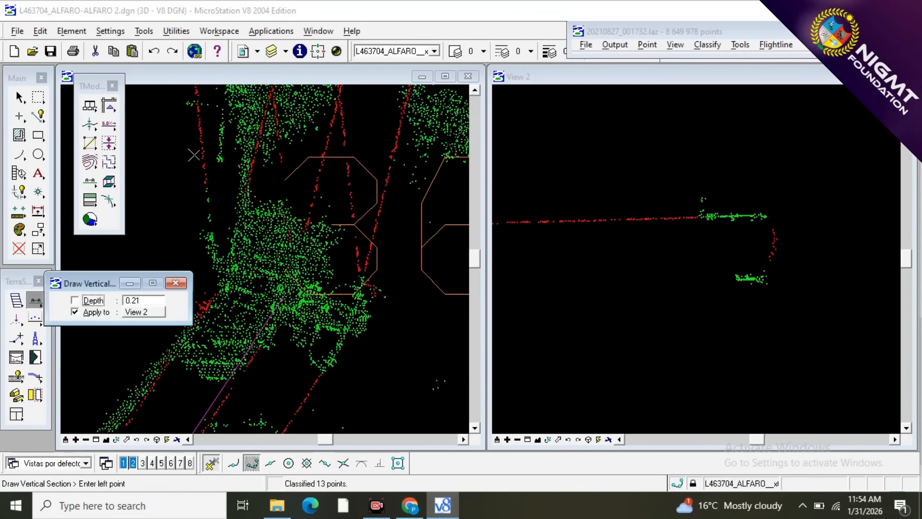
left_click(217, 282)
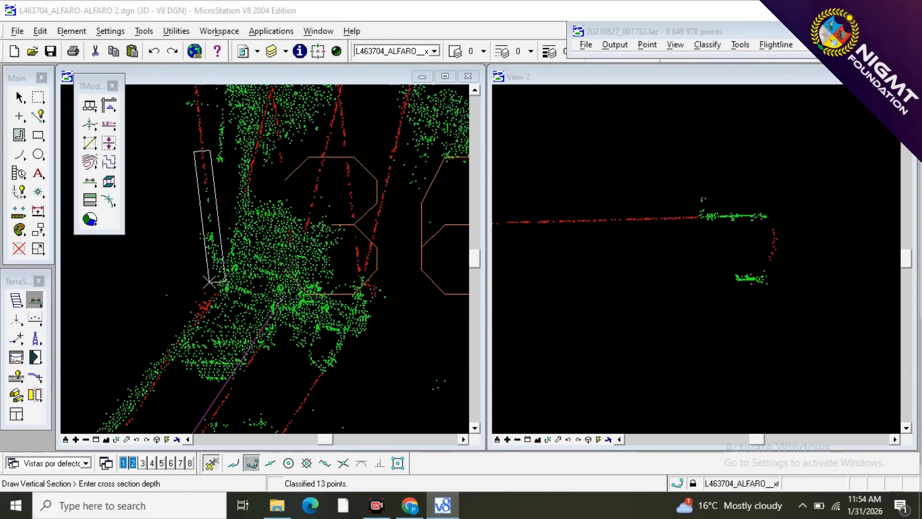
left_click(209, 282)
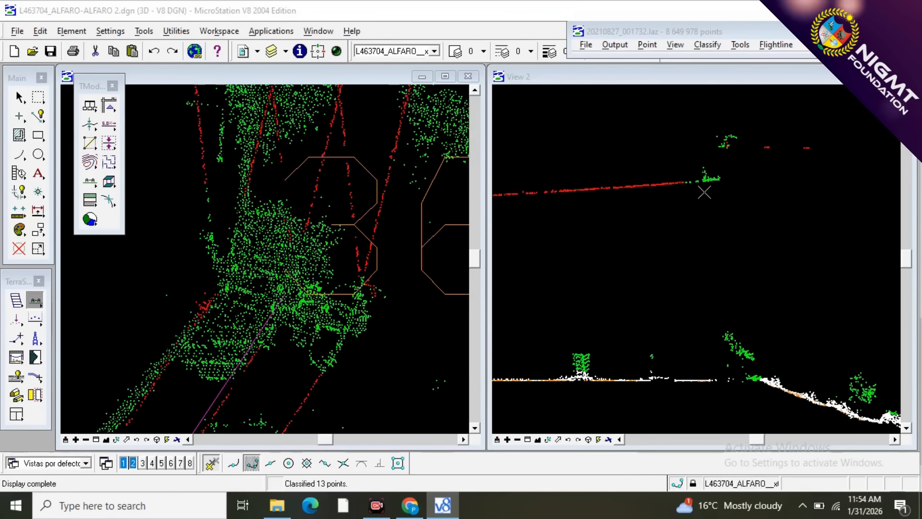
scroll(705, 192, "up", 2)
scroll(673, 157, "up", 1)
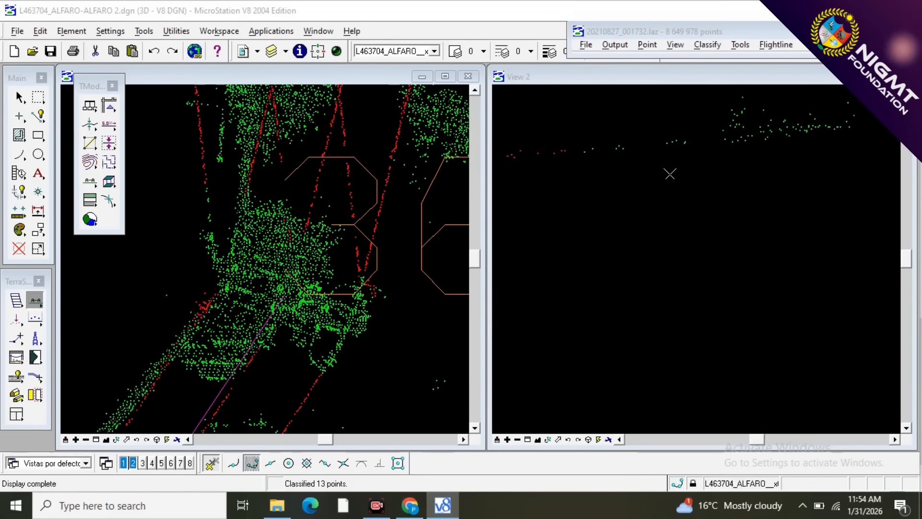
key("F1")
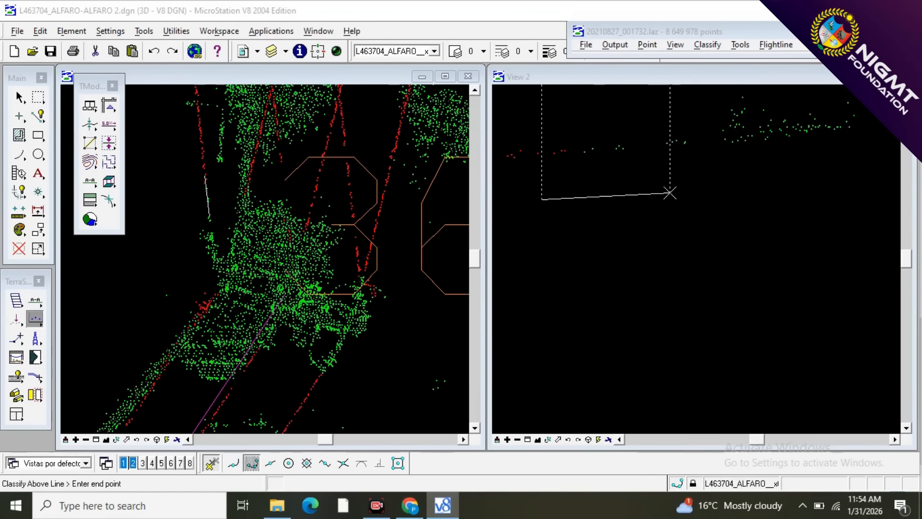
left_click(696, 191)
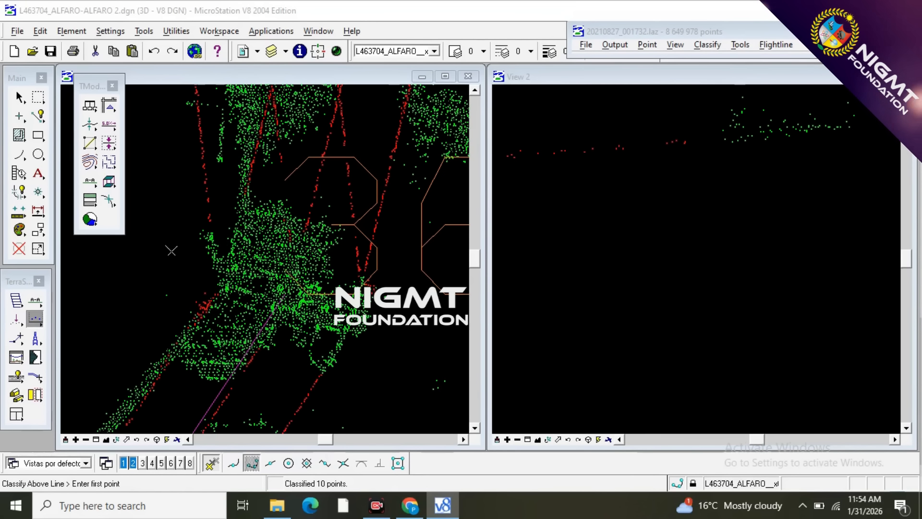
Section the second wire from the west of the north span at the bend tower and classify its remaining points above a line as wire.
left_click(35, 300)
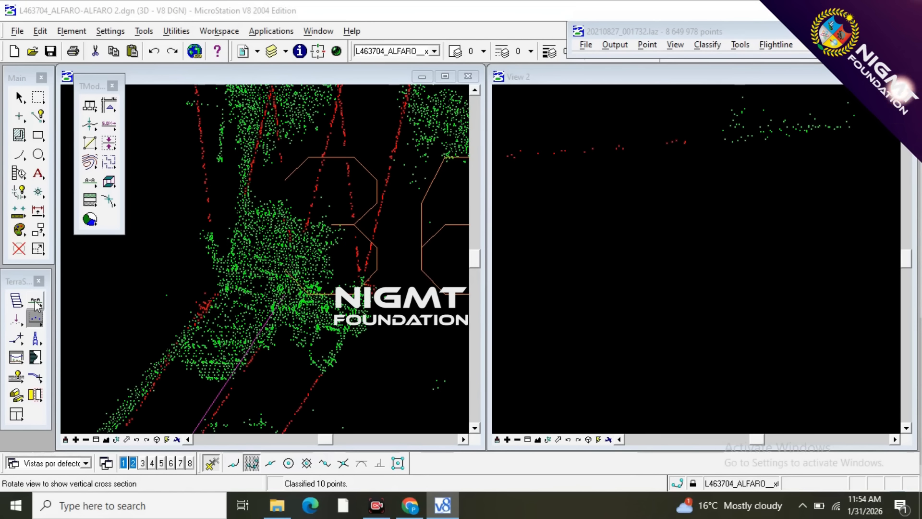
left_click(256, 141)
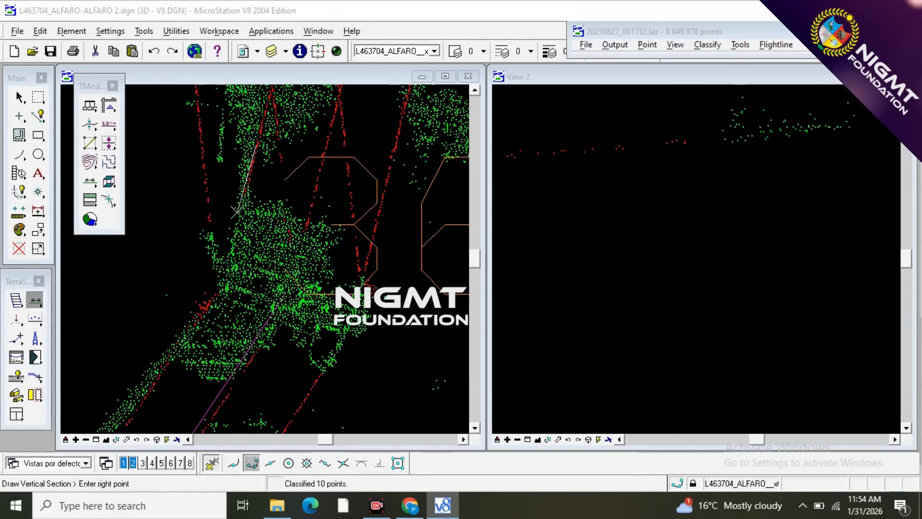
left_click(234, 238)
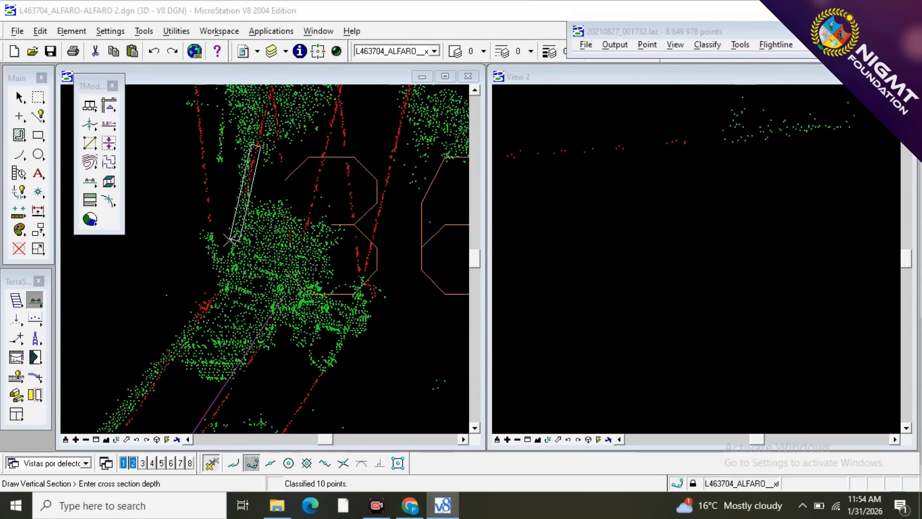
left_click(227, 240)
scroll(717, 142, "up", 3)
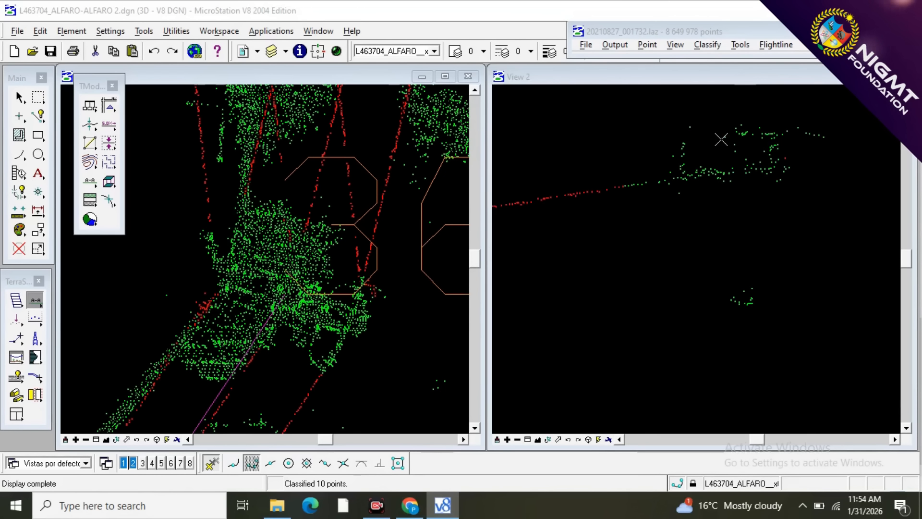
key("F2")
left_click(545, 227)
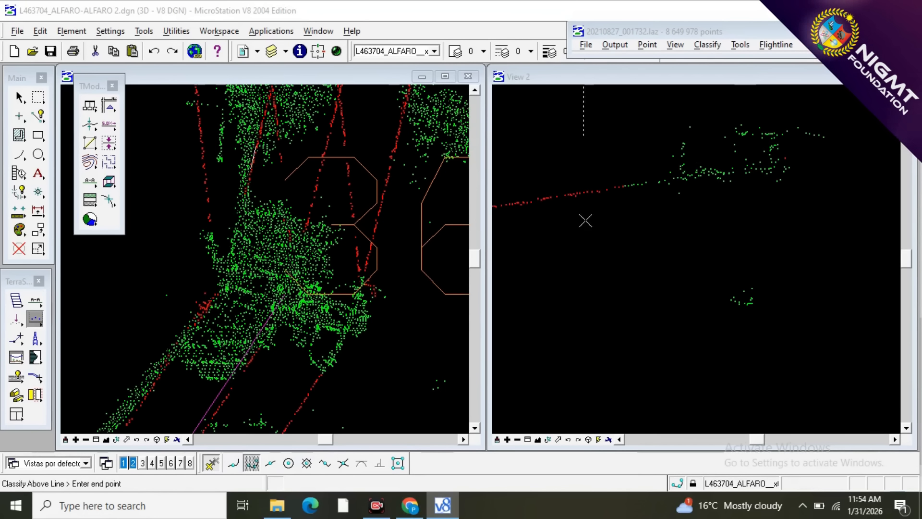
left_click(669, 199)
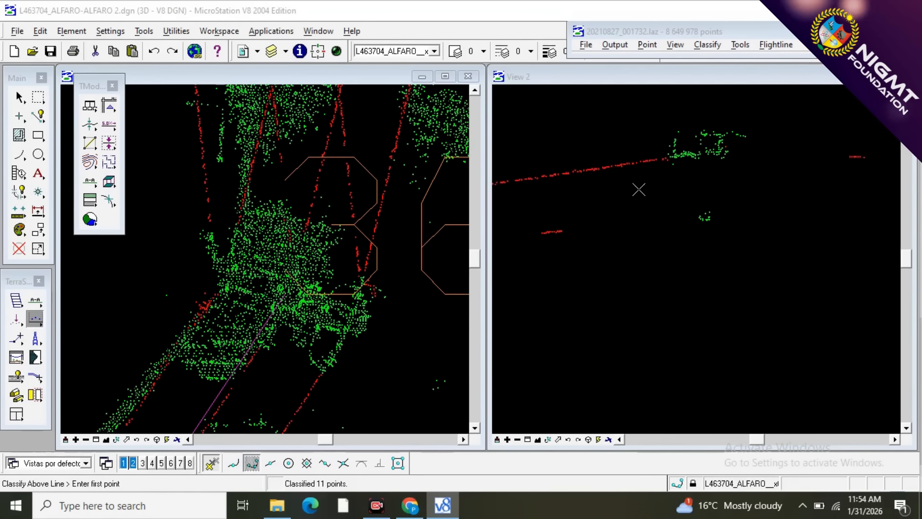
Section the third wire from the west of the north span into the bend tower and classify its unclassified end points above a line as wire.
scroll(217, 274, "up", 1)
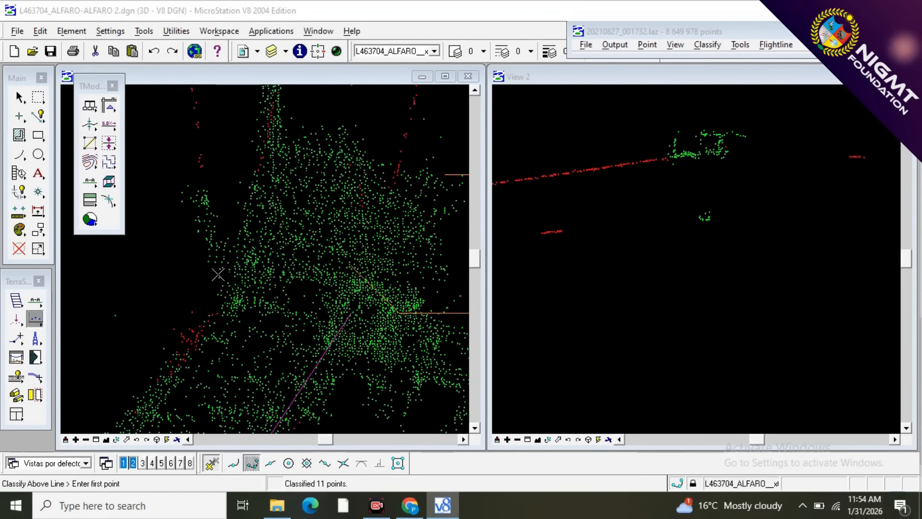
scroll(188, 296, "down", 1)
scroll(188, 295, "down", 1)
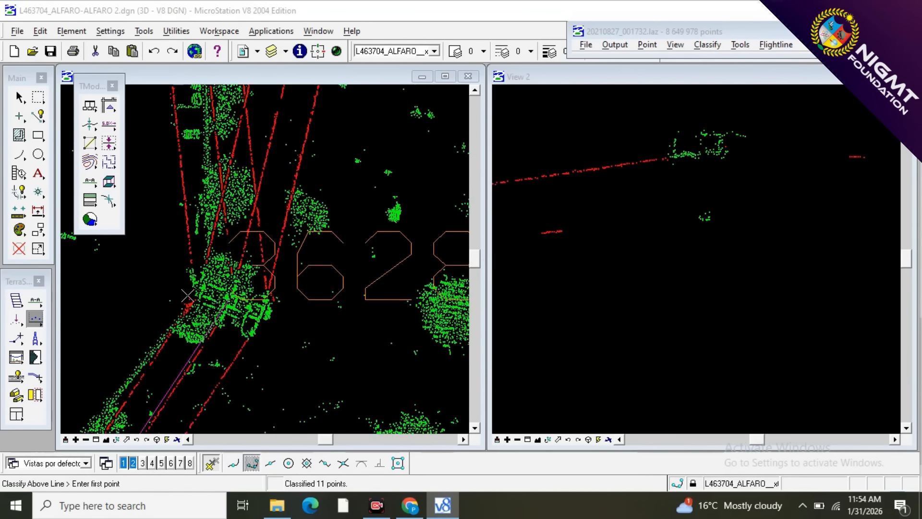
scroll(233, 249, "up", 2)
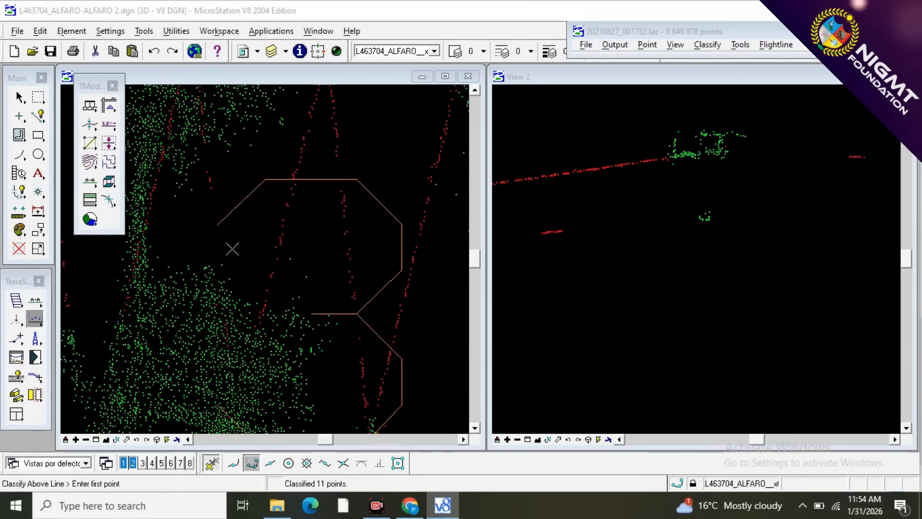
scroll(233, 249, "down", 2)
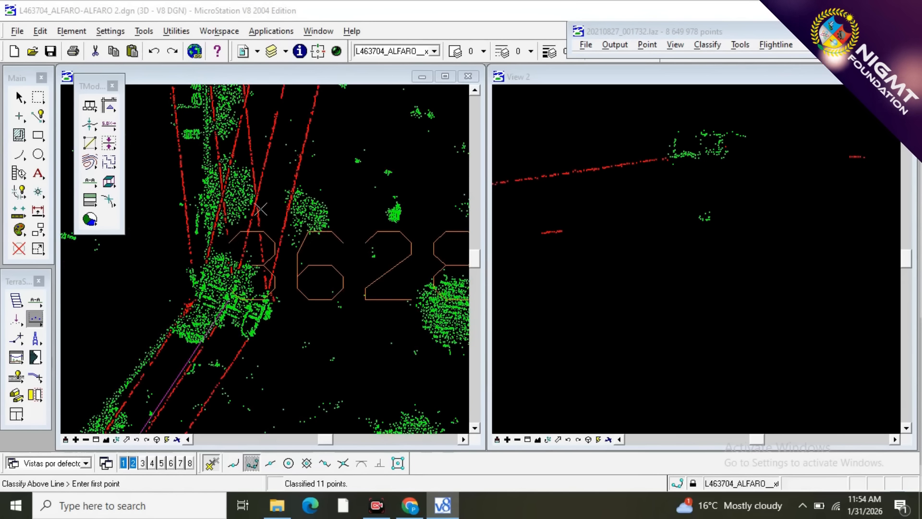
left_click(36, 300)
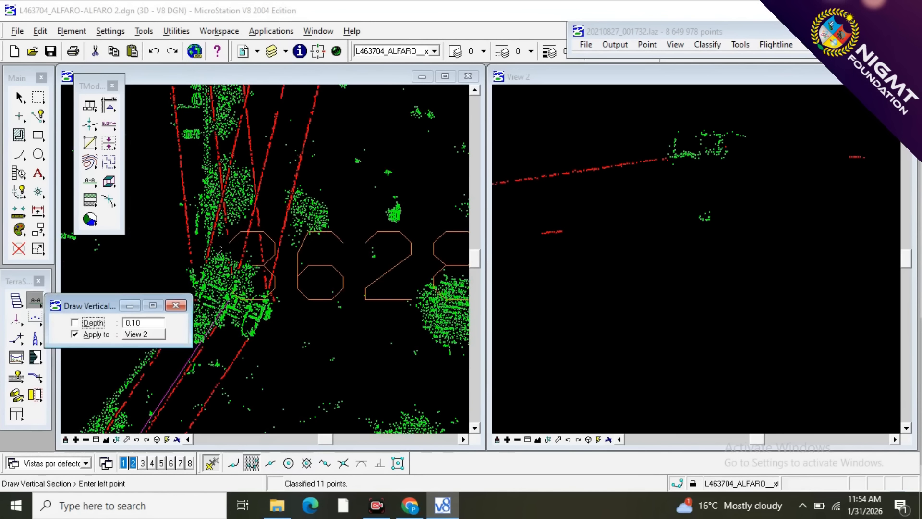
scroll(252, 253, "up", 5)
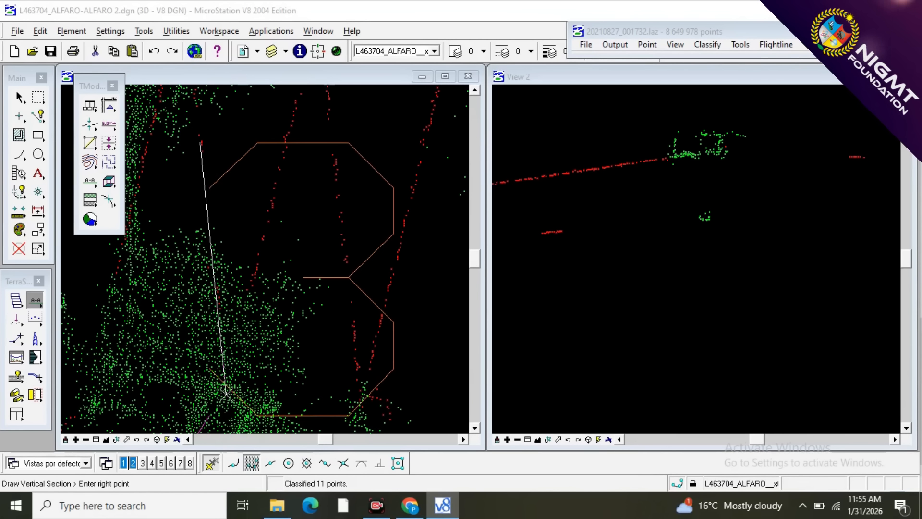
left_click(226, 392)
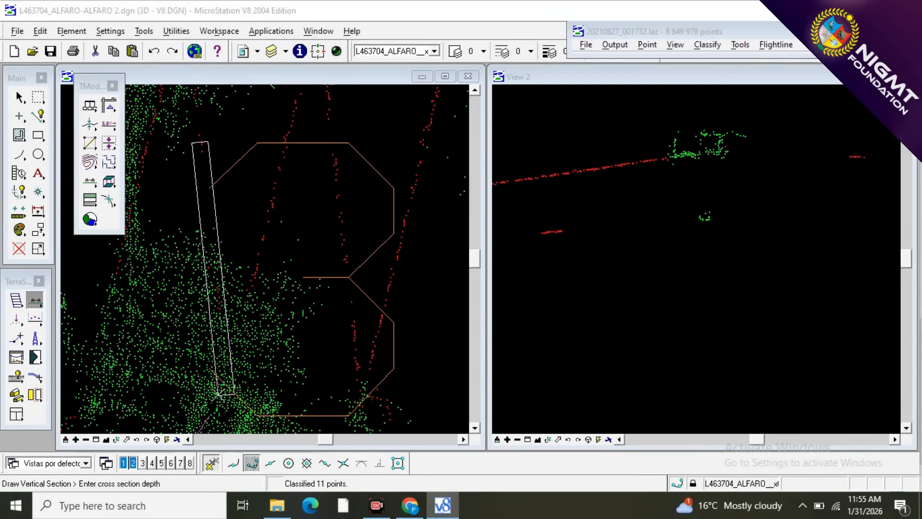
left_click(218, 394)
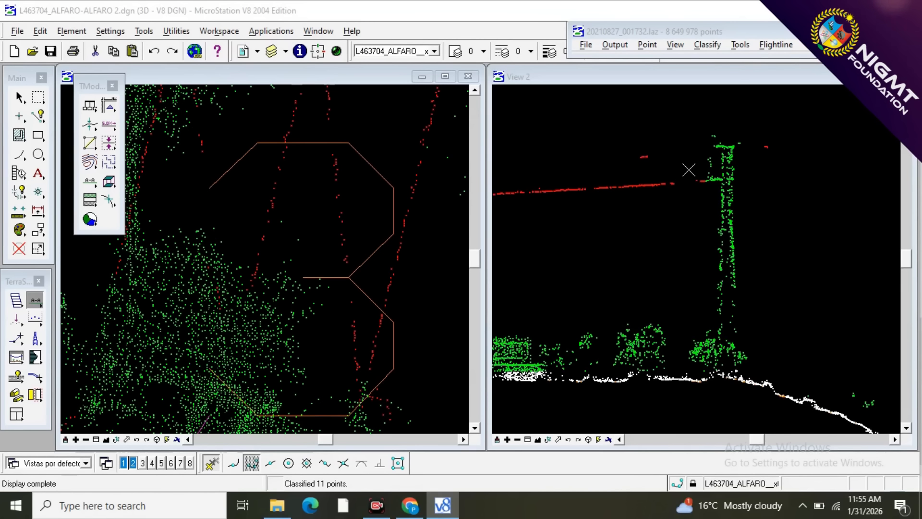
scroll(689, 170, "up", 4)
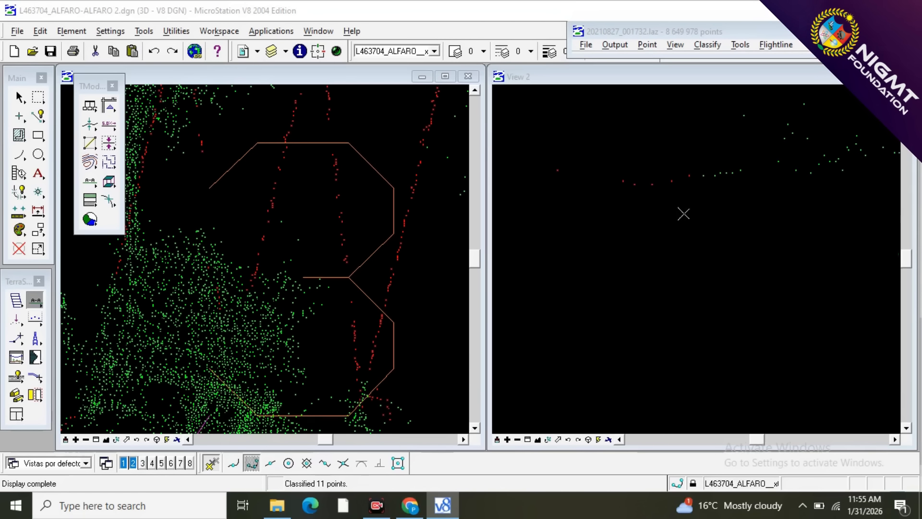
key("F1")
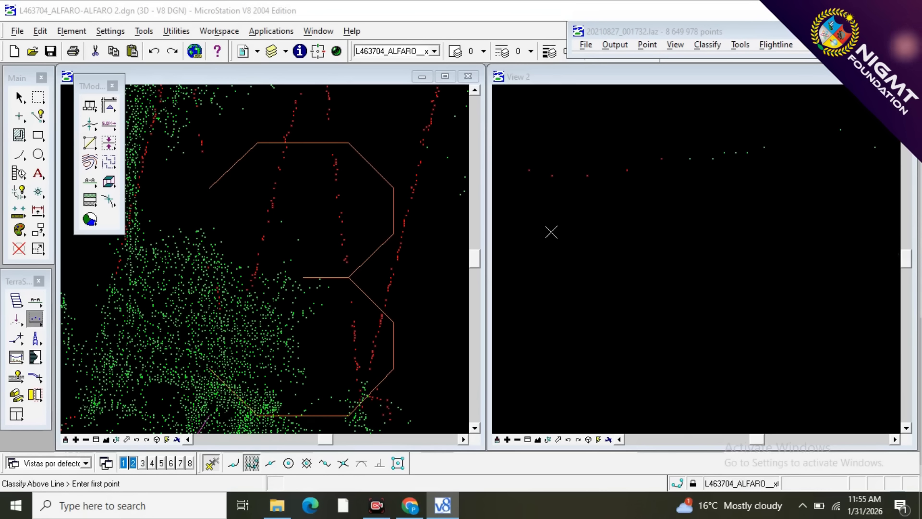
left_click(552, 233)
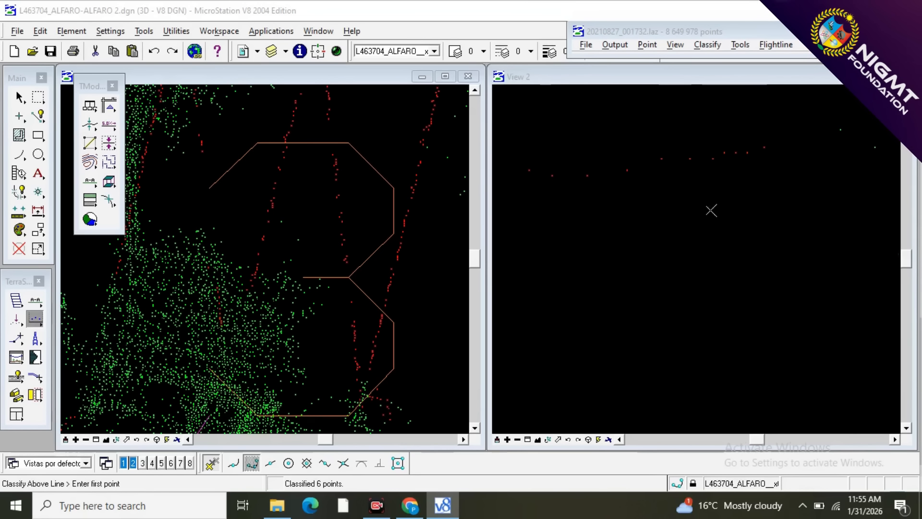
Classify the small point cluster just beyond the tower's upper crossarm in the same section as wire, using a line drawn below it.
scroll(563, 212, "down", 3)
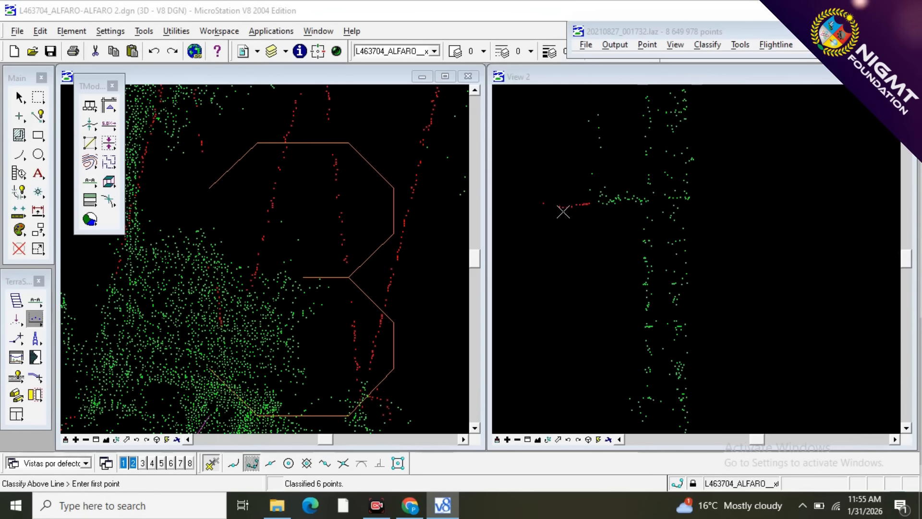
scroll(563, 212, "down", 1)
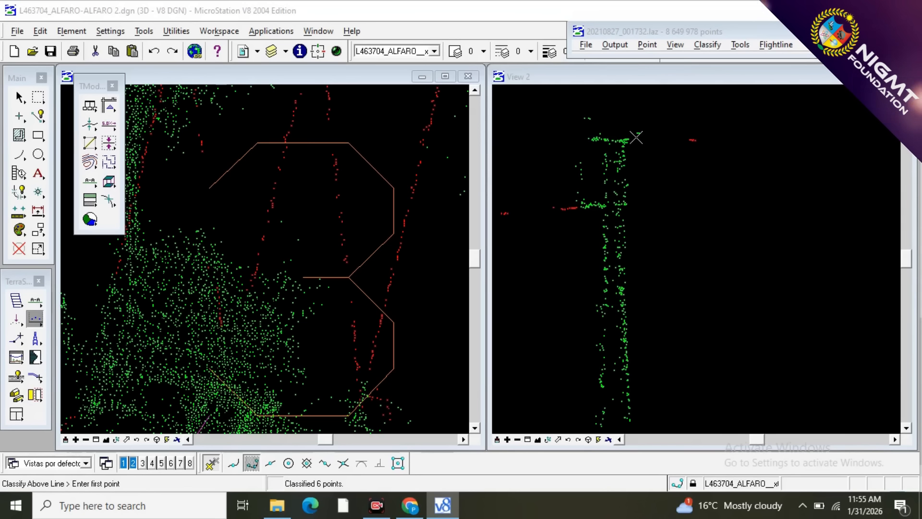
scroll(672, 159, "up", 2)
left_click(704, 168)
left_click(629, 168)
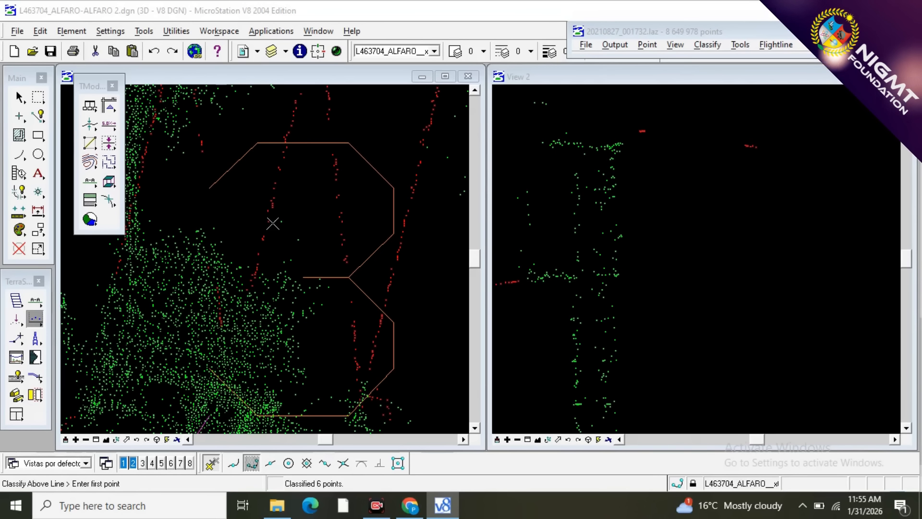
Section the fourth wire from the west of the north span at the bend tower and classify its end points above a line as wire.
left_click(35, 301)
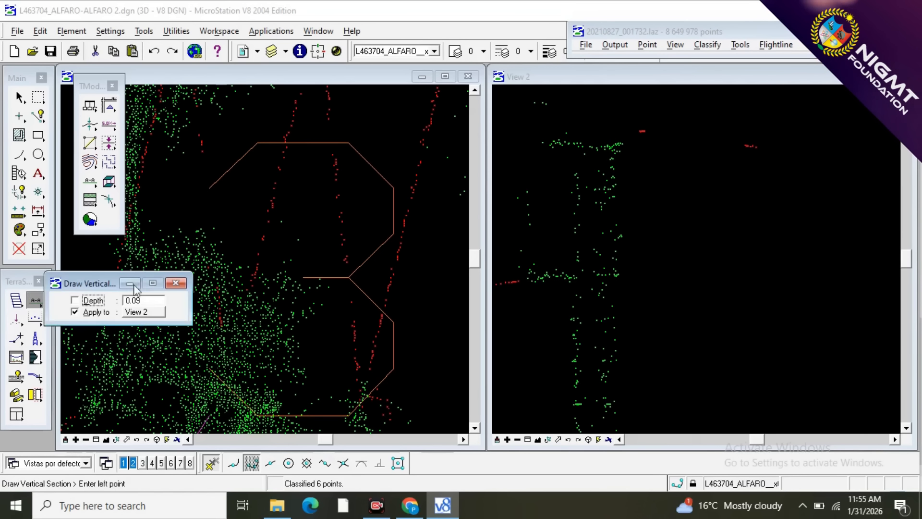
left_click(271, 202)
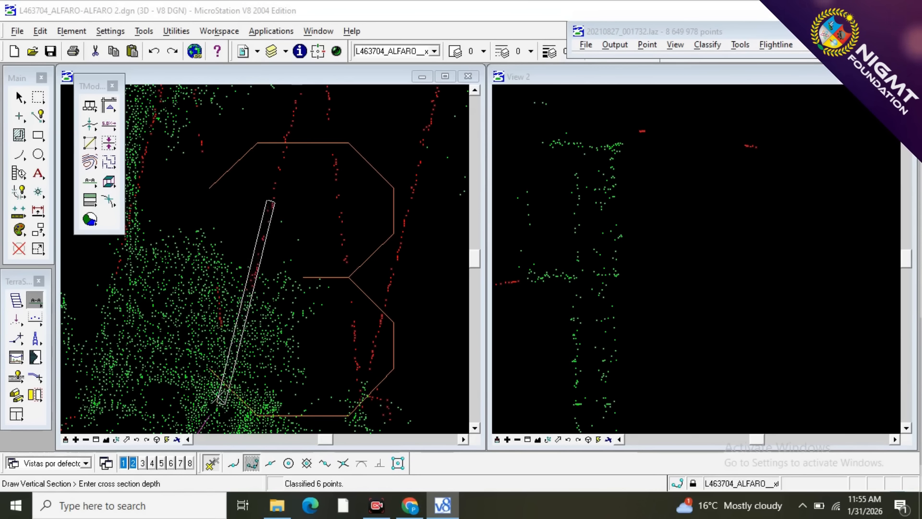
left_click(215, 395)
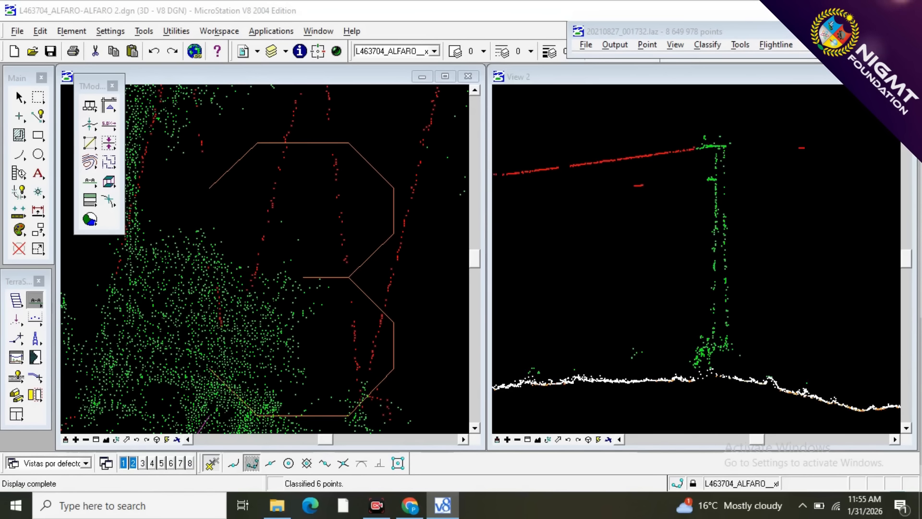
scroll(733, 123, "up", 4)
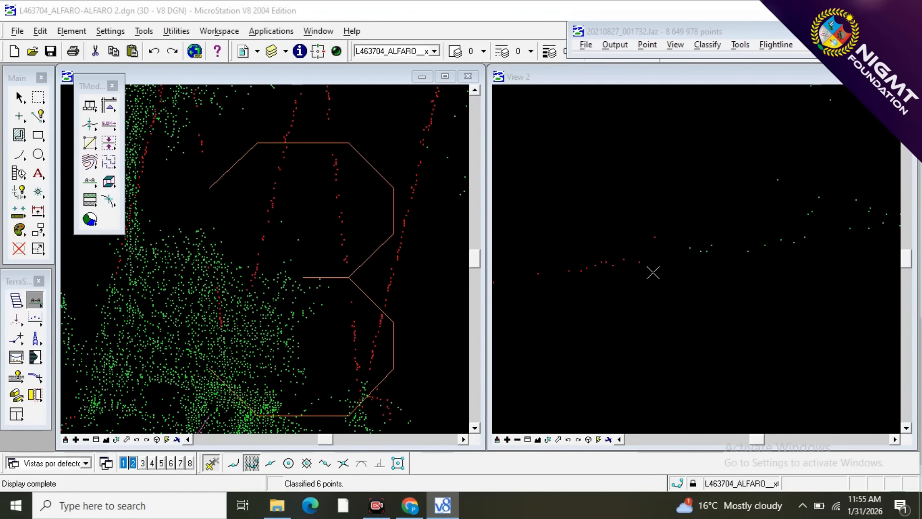
key("F2")
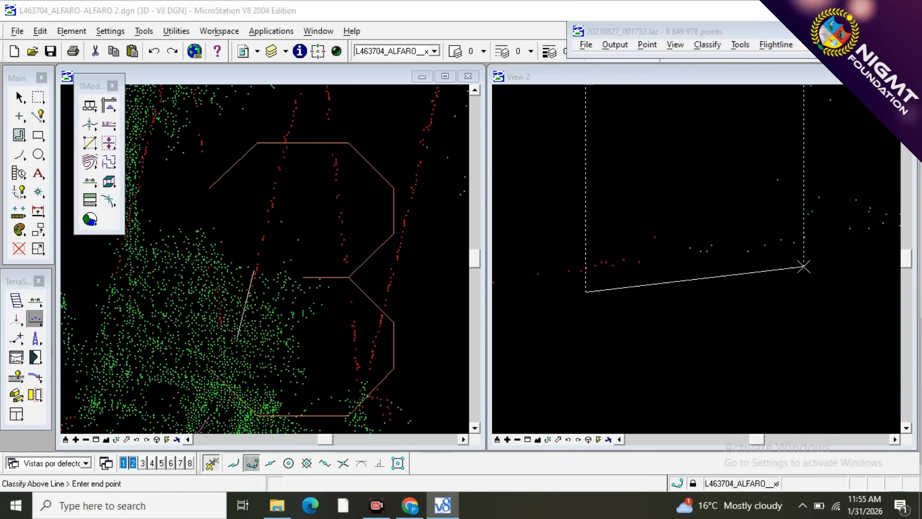
left_click(803, 267)
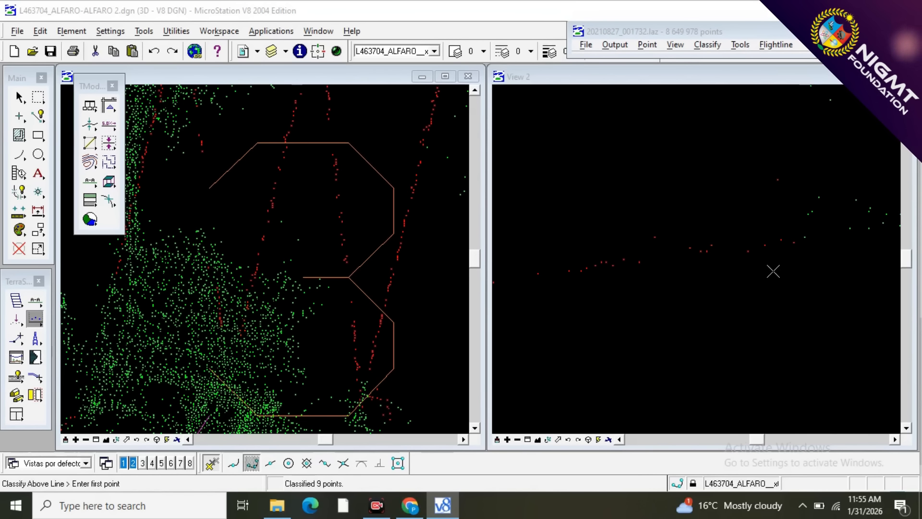
Classify the leftover point at that wire's tower end as wire with a short line drawn beneath it.
scroll(807, 254, "up", 1)
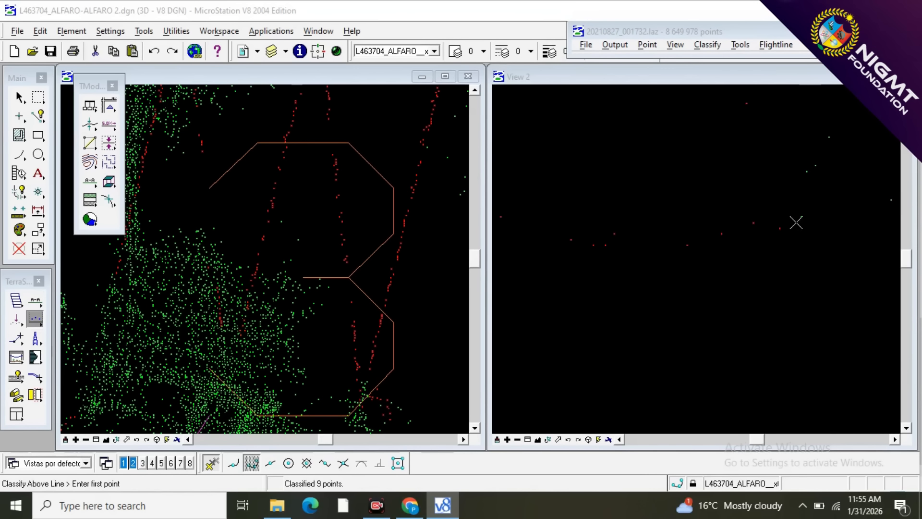
left_click(753, 295)
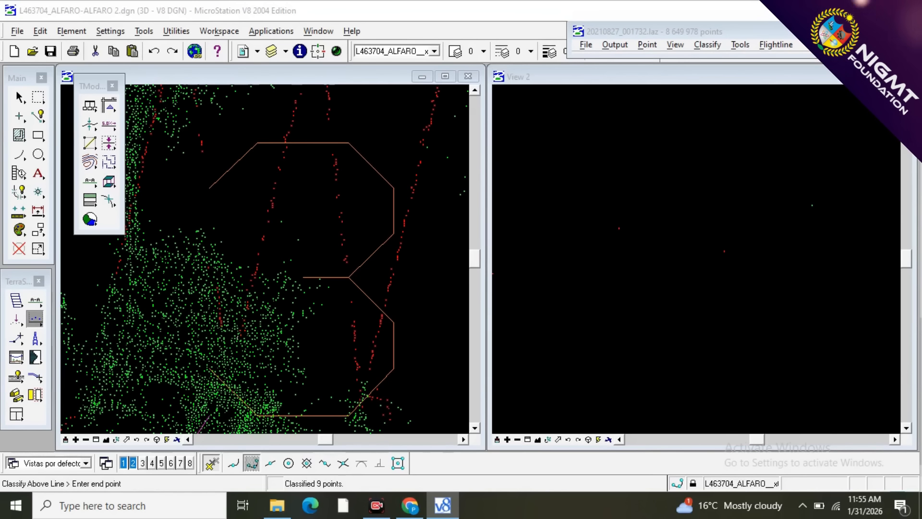
left_click(567, 264)
scroll(597, 235, "down", 3)
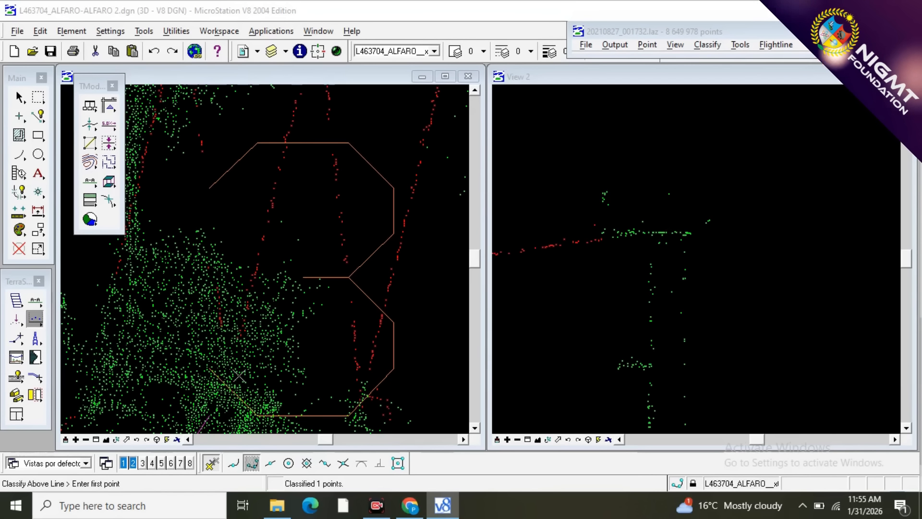
Draw a vertical section along the fifth wire from the west of the north span, covering its end at the bend tower.
scroll(234, 344, "down", 3)
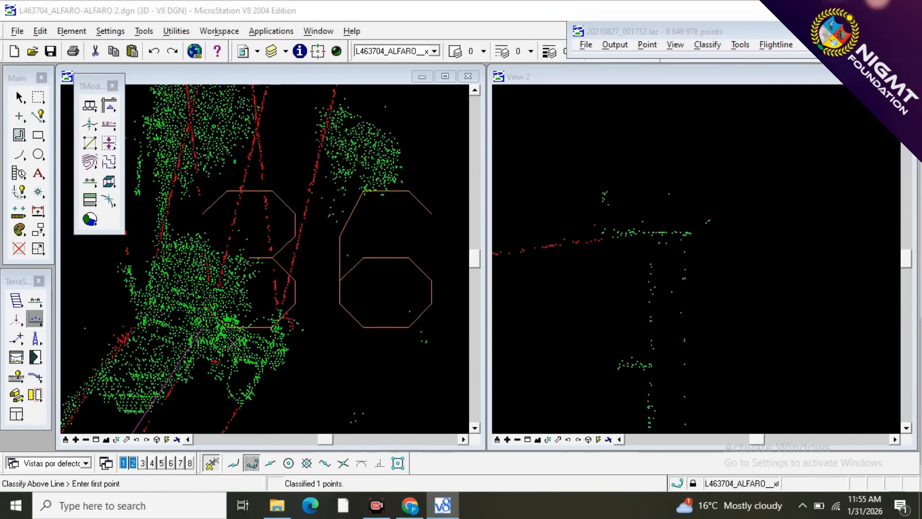
scroll(234, 344, "up", 3)
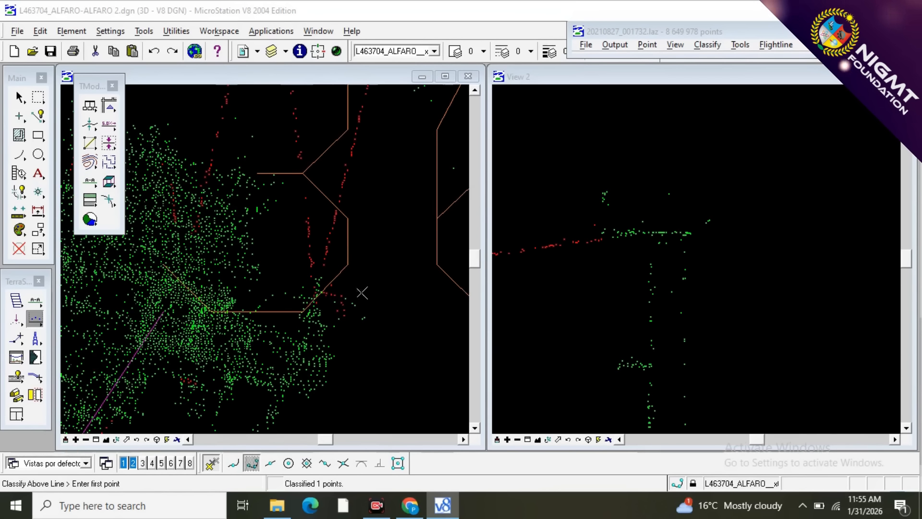
scroll(313, 315, "down", 3)
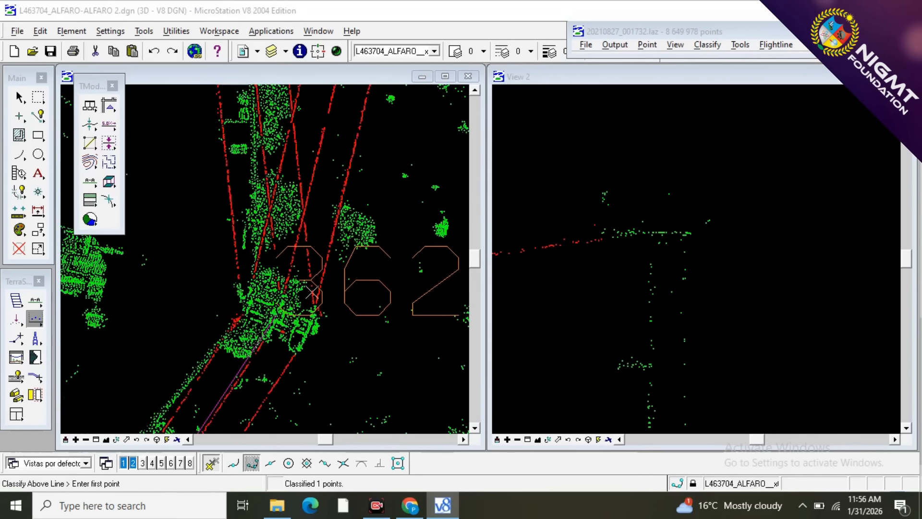
scroll(311, 291, "up", 2)
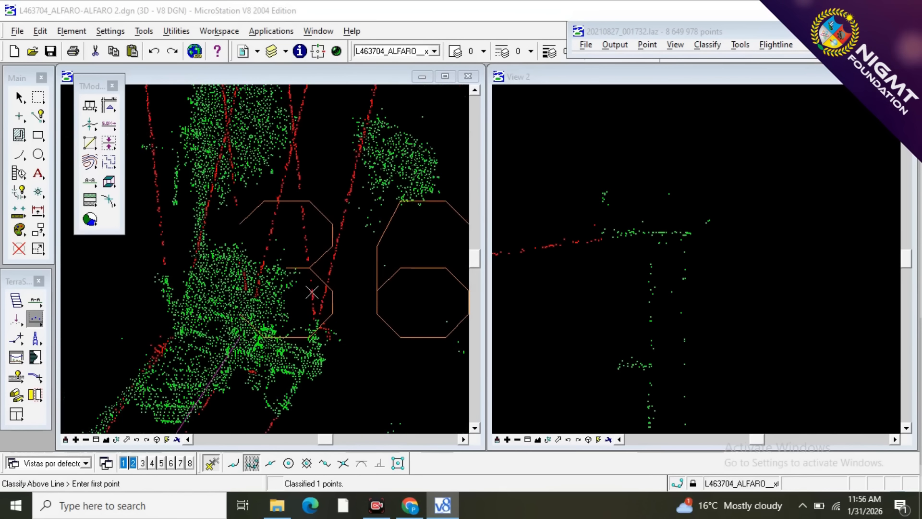
left_click(37, 303)
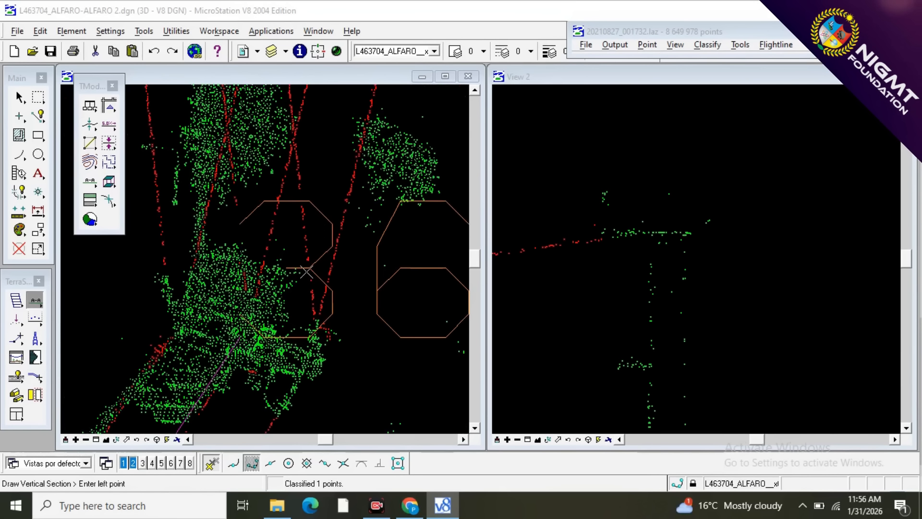
left_click(317, 356)
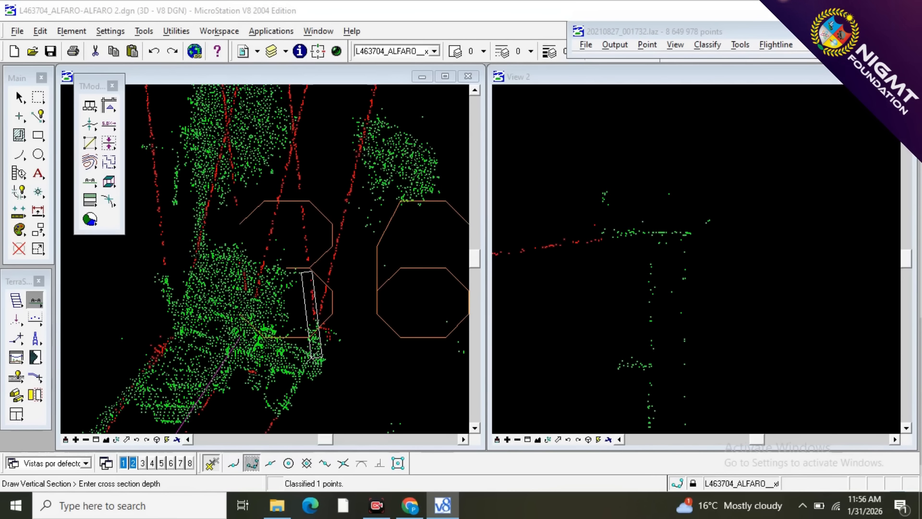
left_click(307, 317)
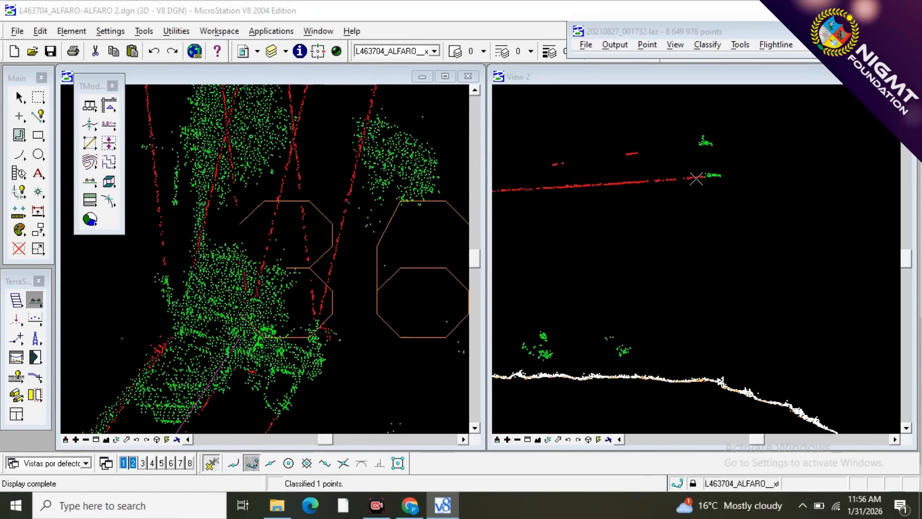
Classify the vegetation points at the fifth wire's tower end as wire, using a line drawn below them in the section.
scroll(696, 179, "up", 4)
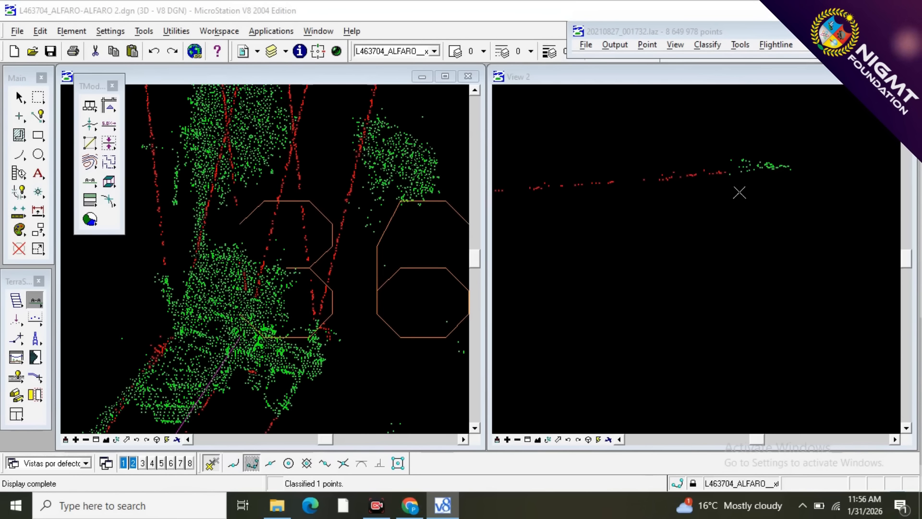
scroll(737, 192, "up", 2)
key("F2")
left_click(576, 242)
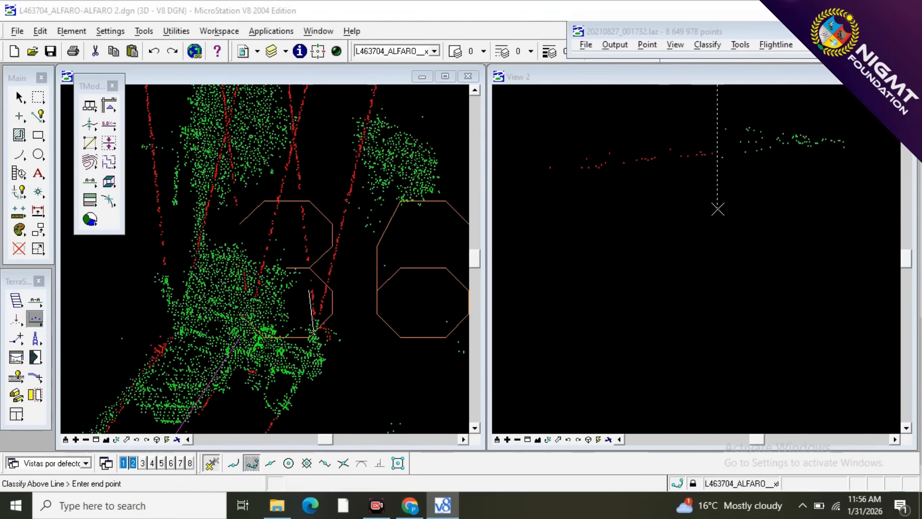
left_click(731, 209)
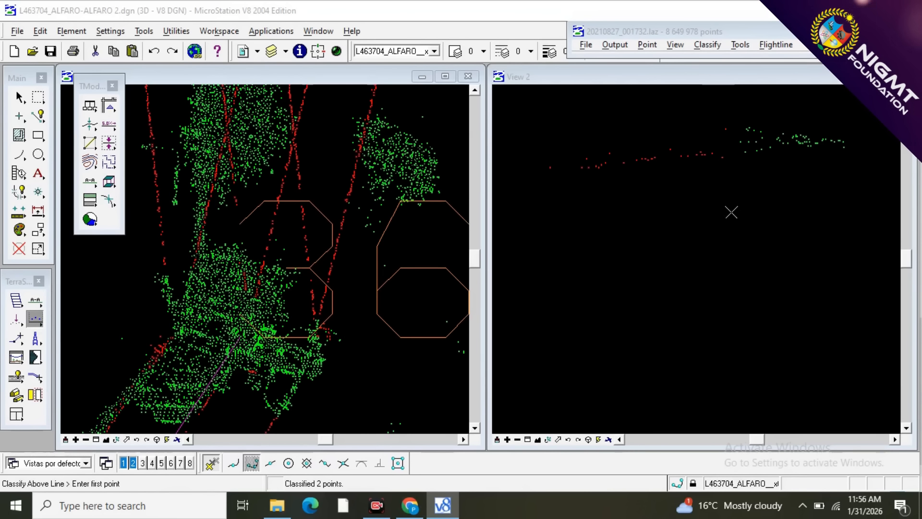
scroll(731, 216, "down", 2)
scroll(715, 146, "up", 3)
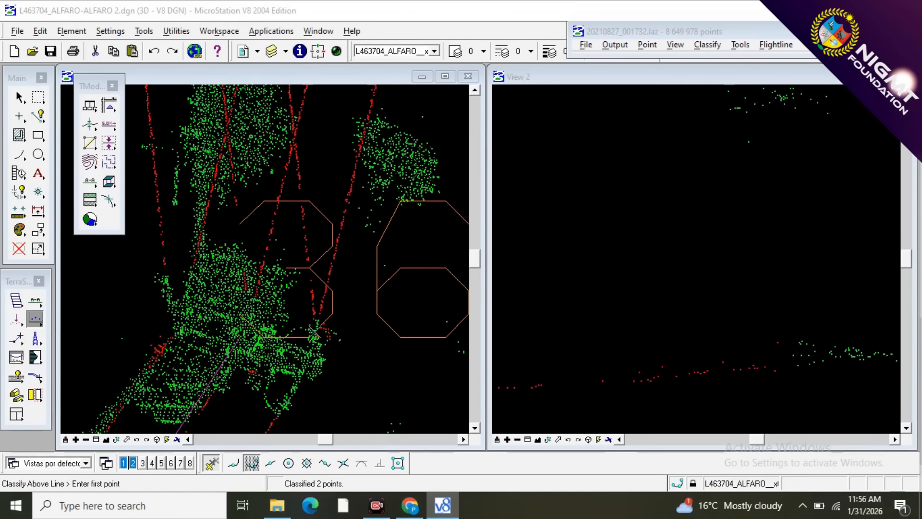
Draw a narrow vertical section along the easternmost wire of the north span where it reaches the bend tower.
scroll(314, 332, "up", 6)
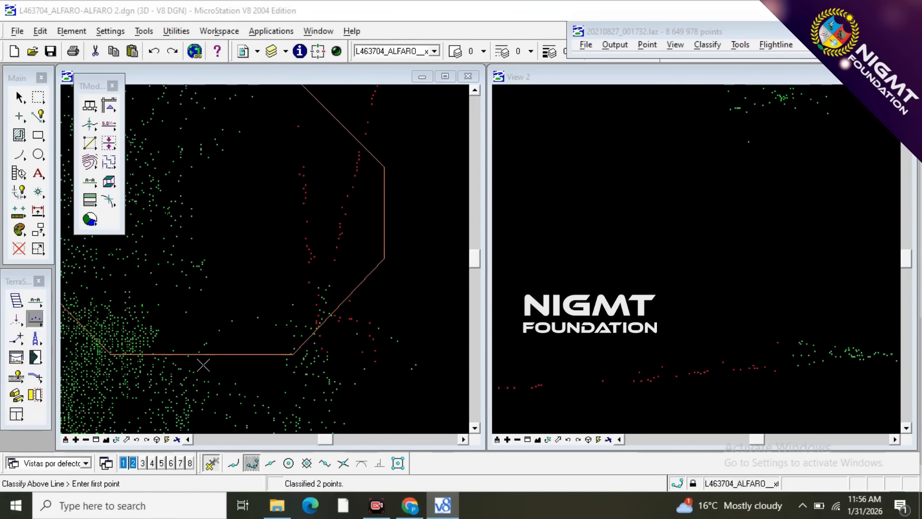
left_click(35, 302)
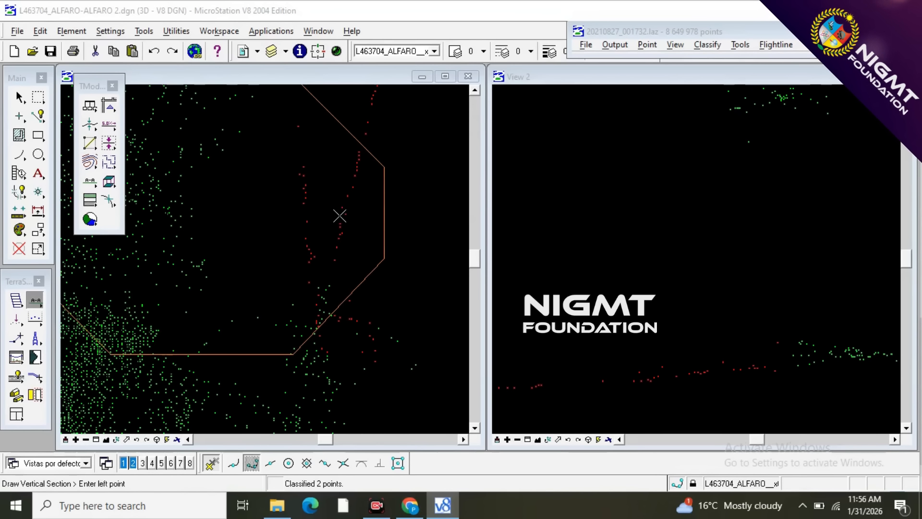
left_click(339, 216)
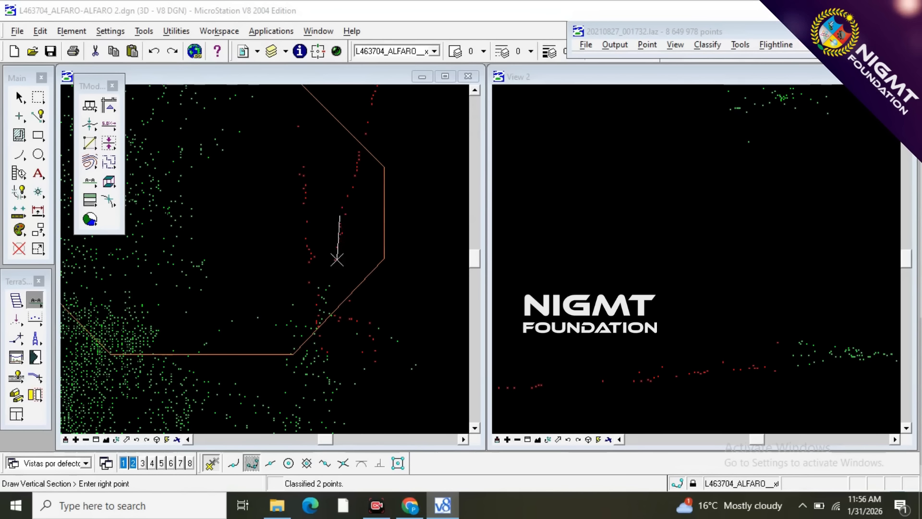
left_click(312, 353)
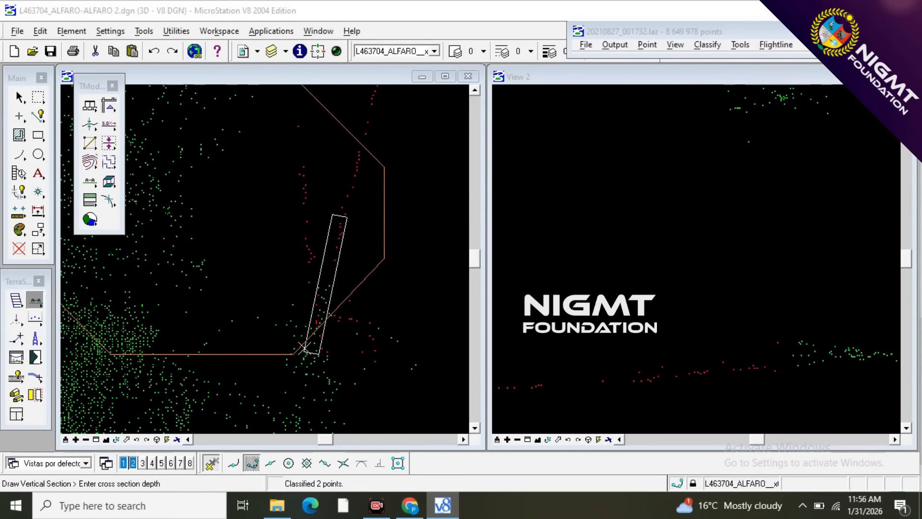
left_click(304, 347)
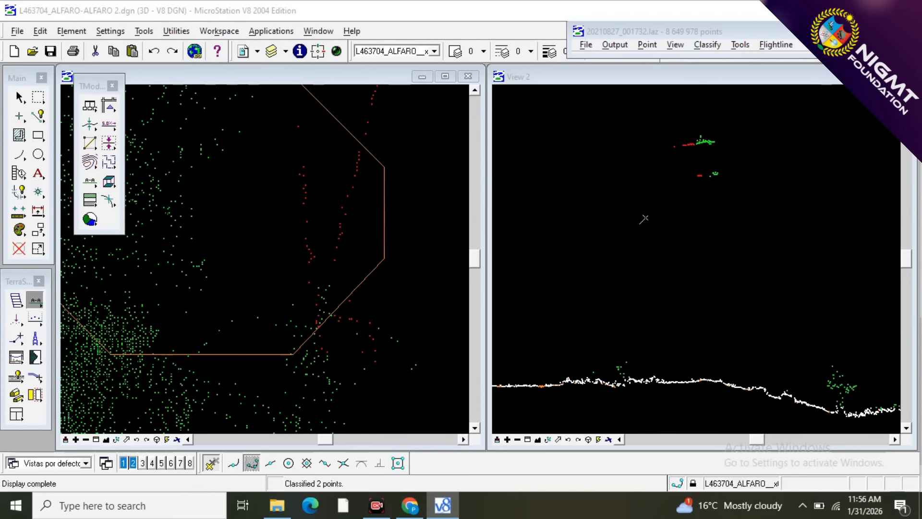
Classify the vegetation points at the easternmost wire's tower end as wire, using two lines drawn below them.
scroll(687, 151, "up", 3)
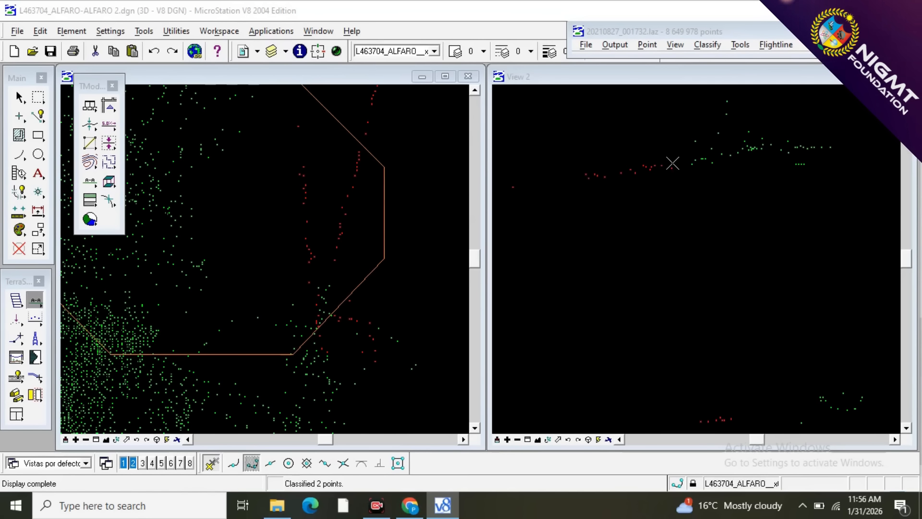
scroll(629, 217, "up", 2)
key("F2")
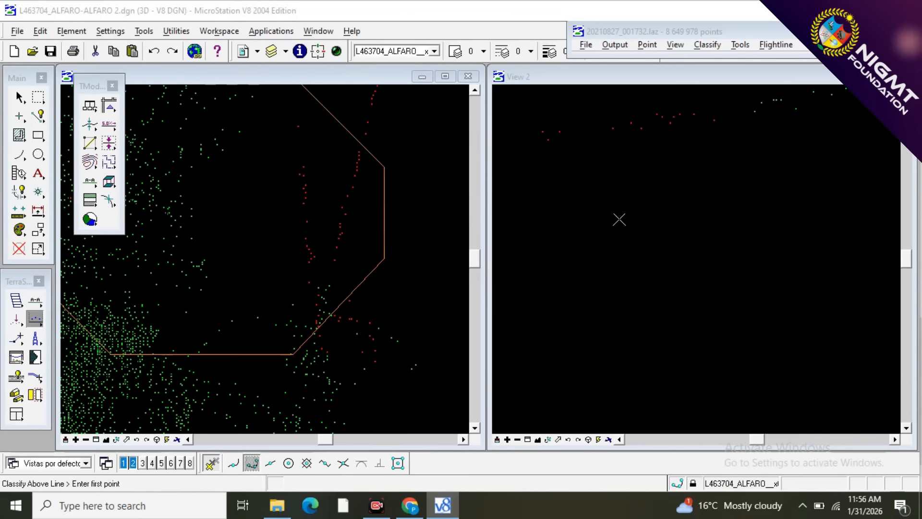
left_click(622, 210)
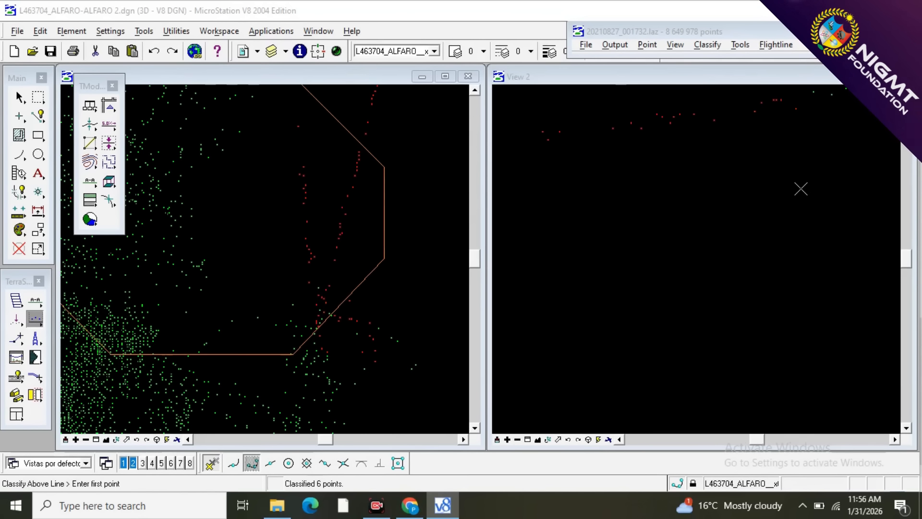
scroll(748, 212, "down", 1)
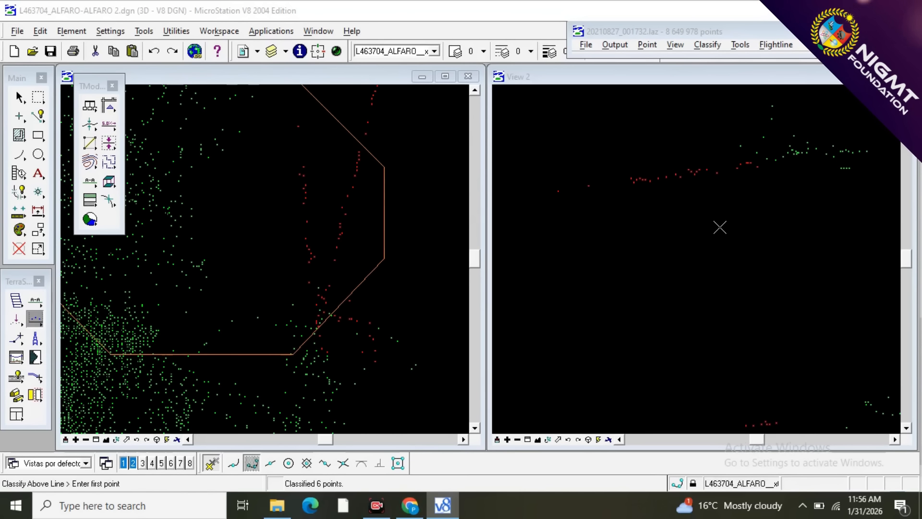
left_click(711, 211)
left_click(749, 174)
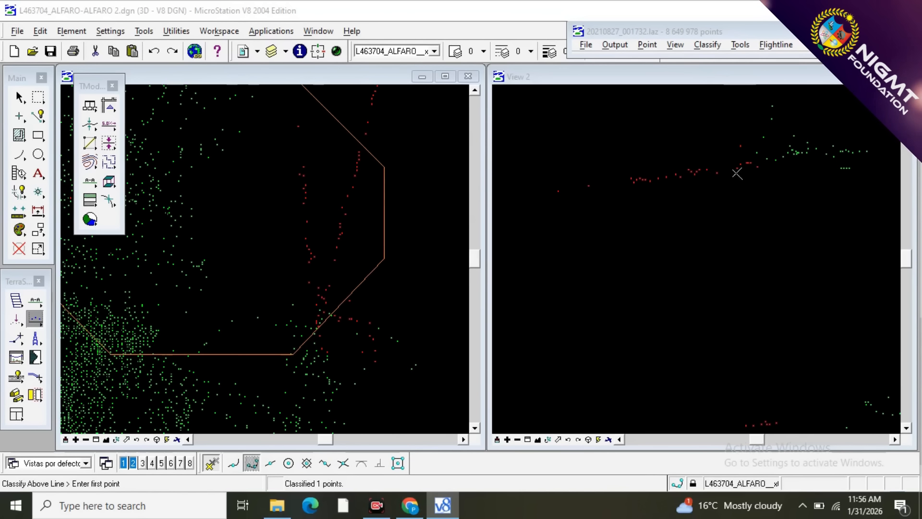
Draw a wide vertical section across the whole bend tower, deep enough to include both crossarms.
scroll(414, 296, "down", 2)
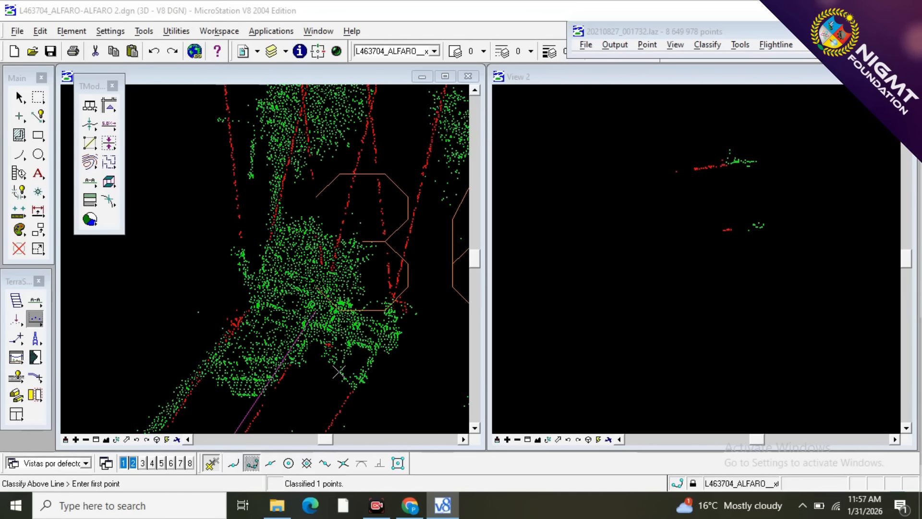
key("F1")
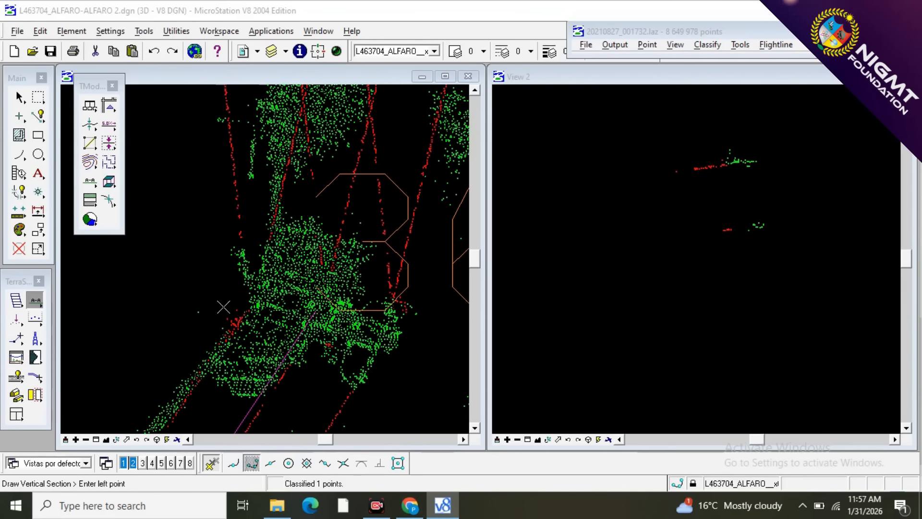
left_click(219, 272)
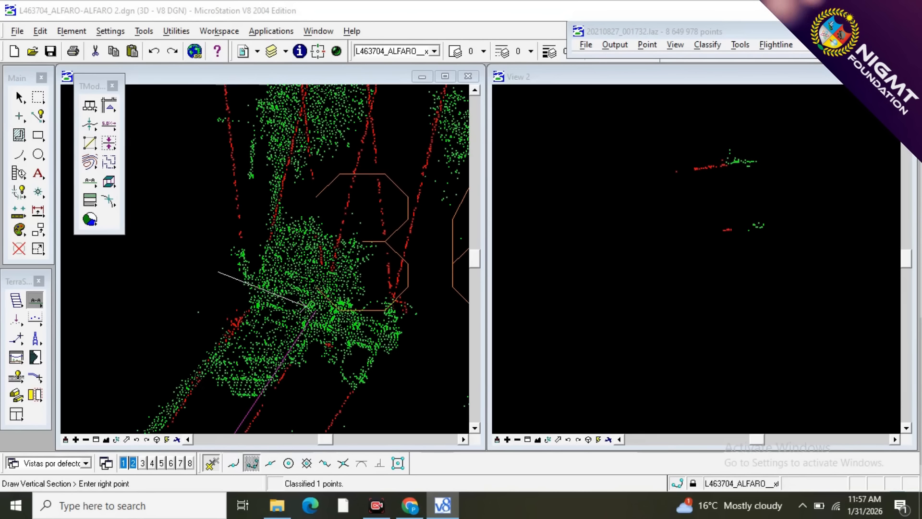
left_click(413, 347)
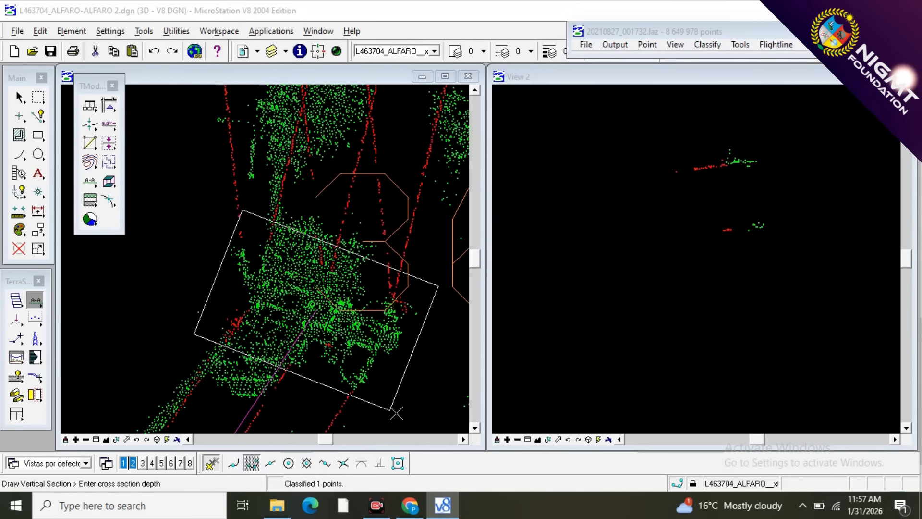
left_click(396, 412)
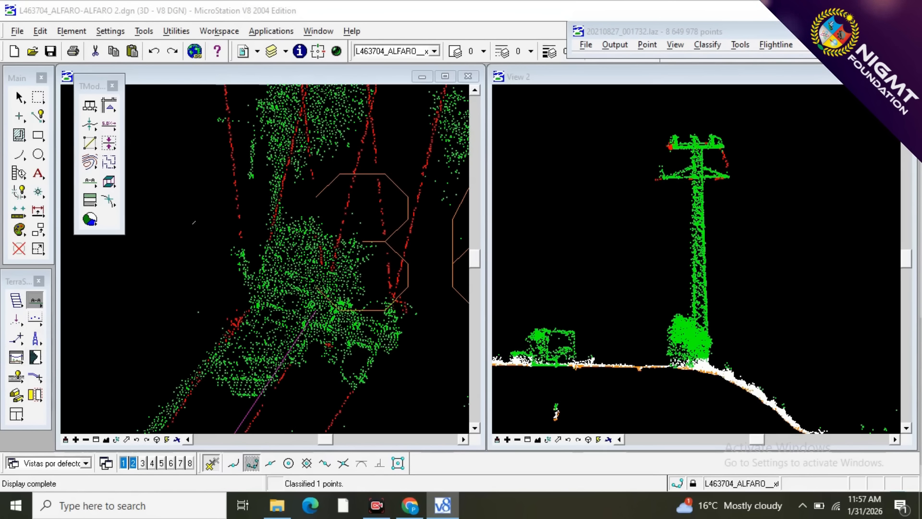
Classify the leftover vegetation point on the jumper hanging between the crossarms' east ends as wire, using a line drawn below it.
scroll(747, 143, "up", 3)
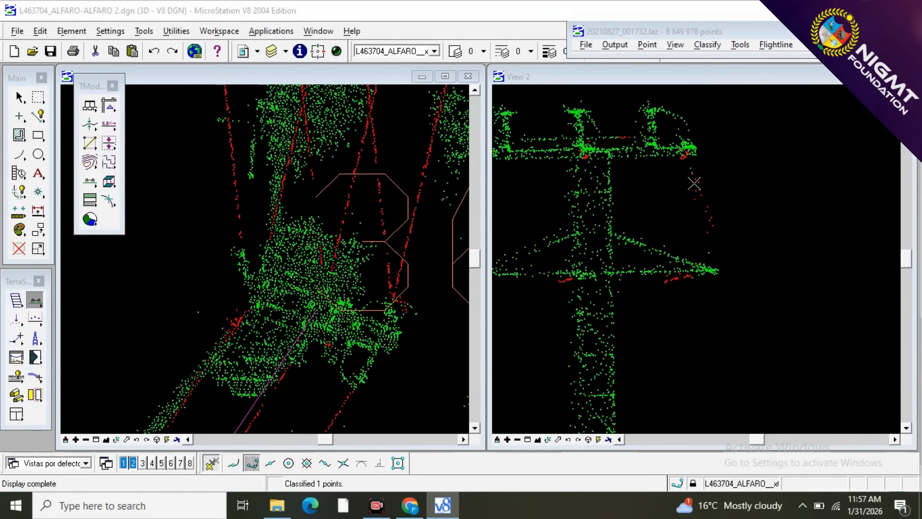
scroll(694, 187, "up", 3)
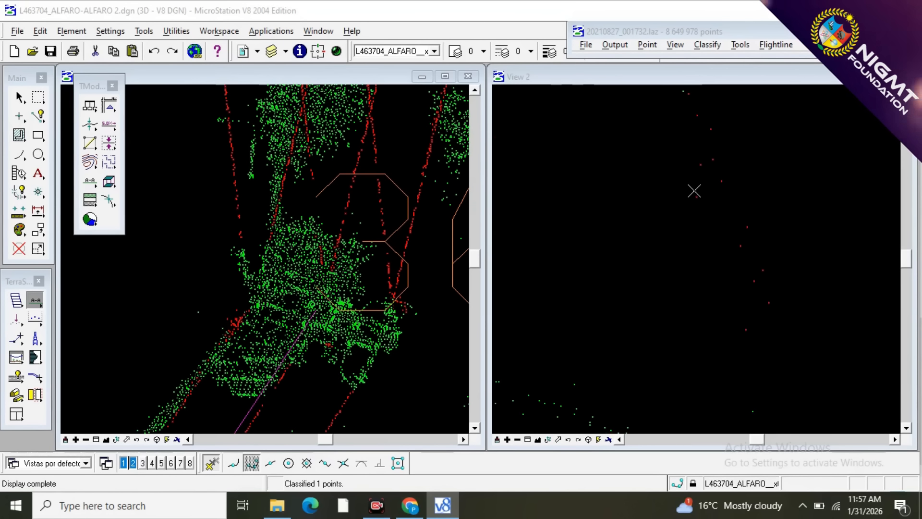
scroll(711, 117, "down", 3)
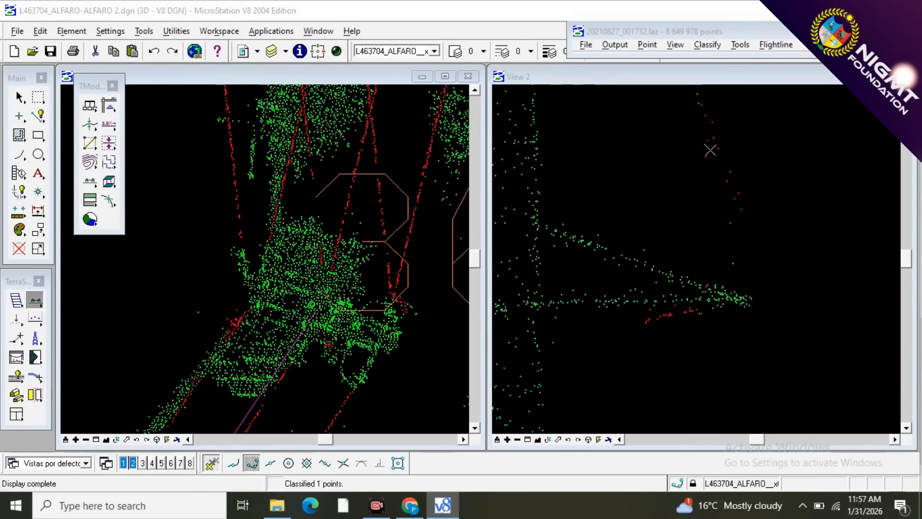
key("F1")
left_click(772, 157)
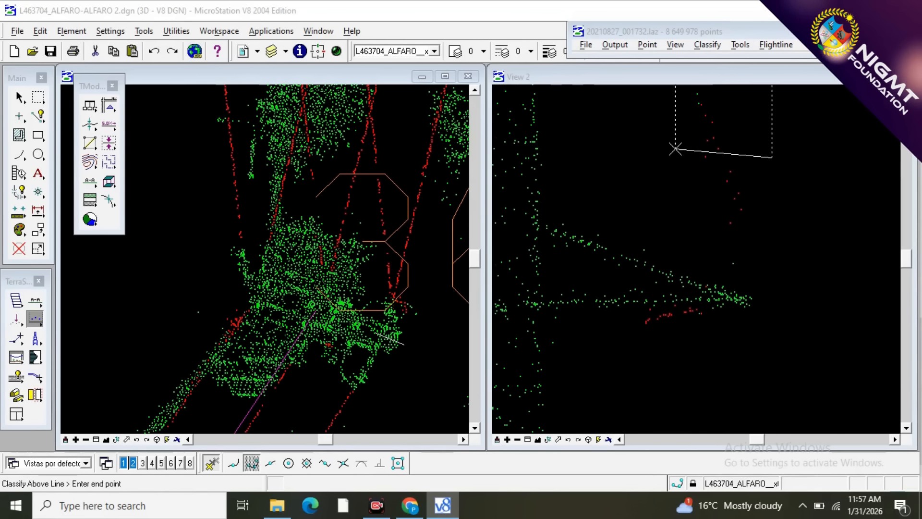
left_click(684, 256)
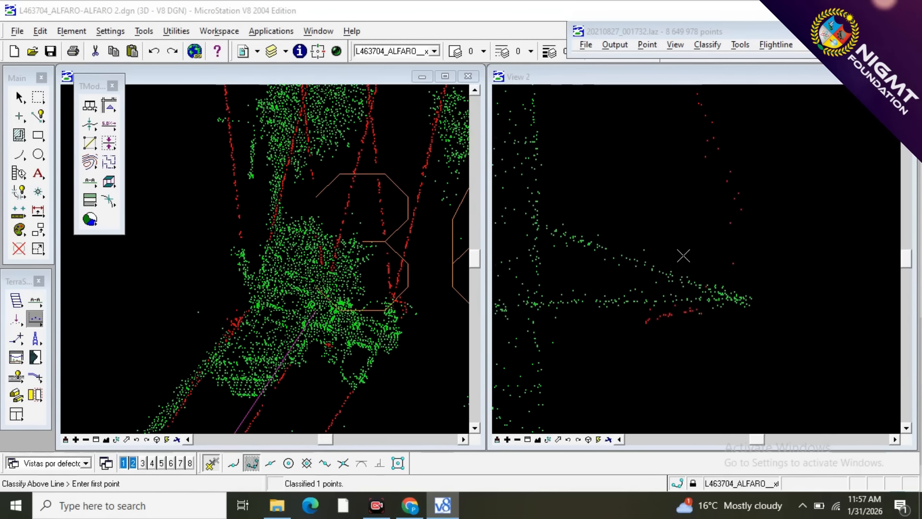
Classify the bend tower's vegetation points as 12 - TOWER, including both crossarms, using a line drawn below them across the lower mast.
scroll(763, 246, "down", 2)
scroll(765, 233, "down", 2)
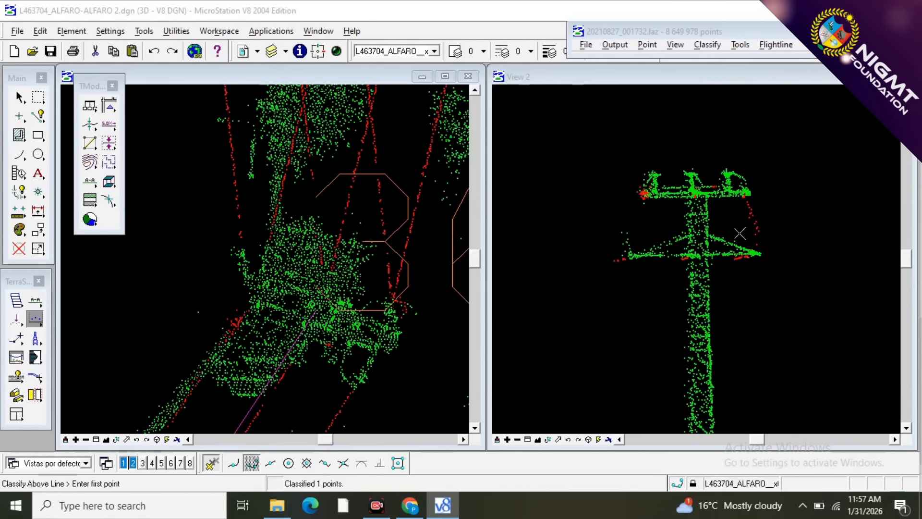
scroll(643, 194, "up", 2)
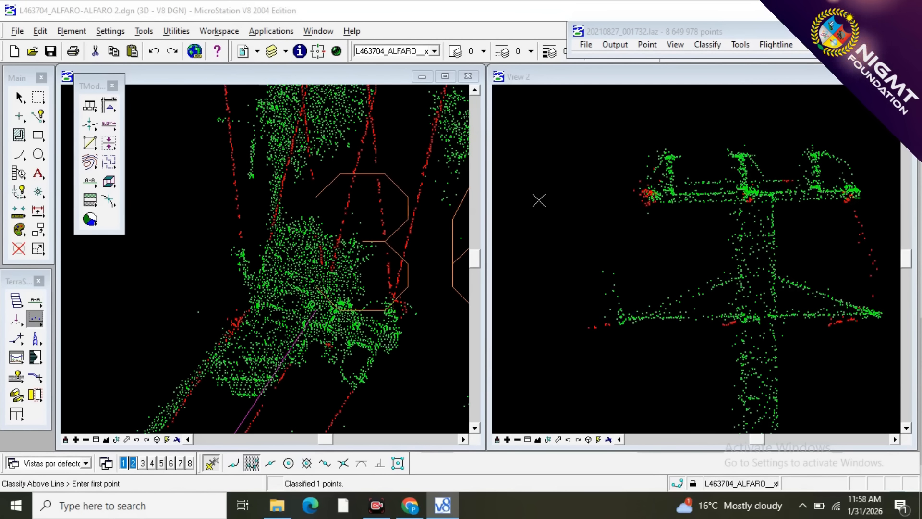
scroll(540, 199, "down", 2)
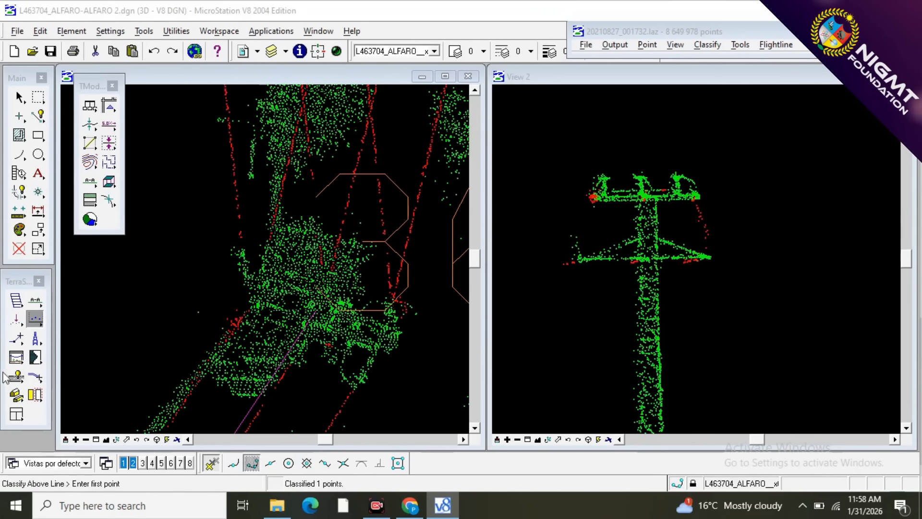
left_click(37, 319)
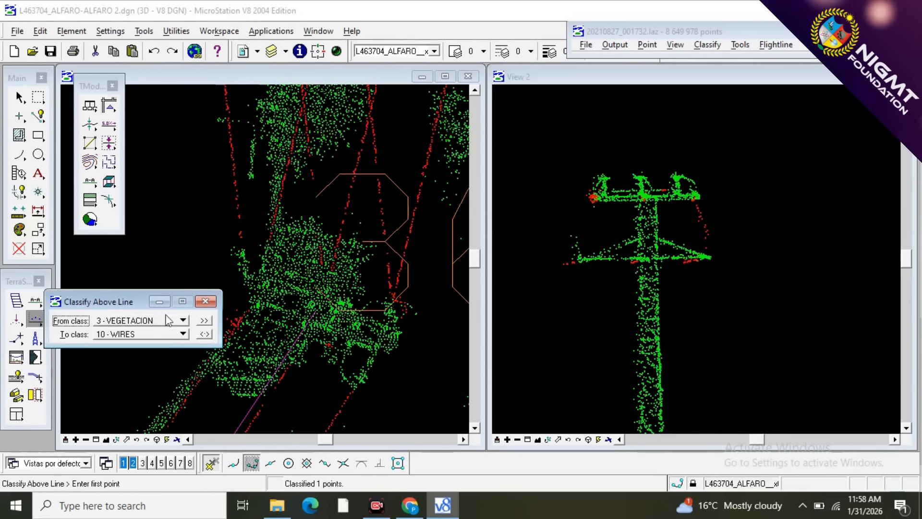
left_click(169, 336)
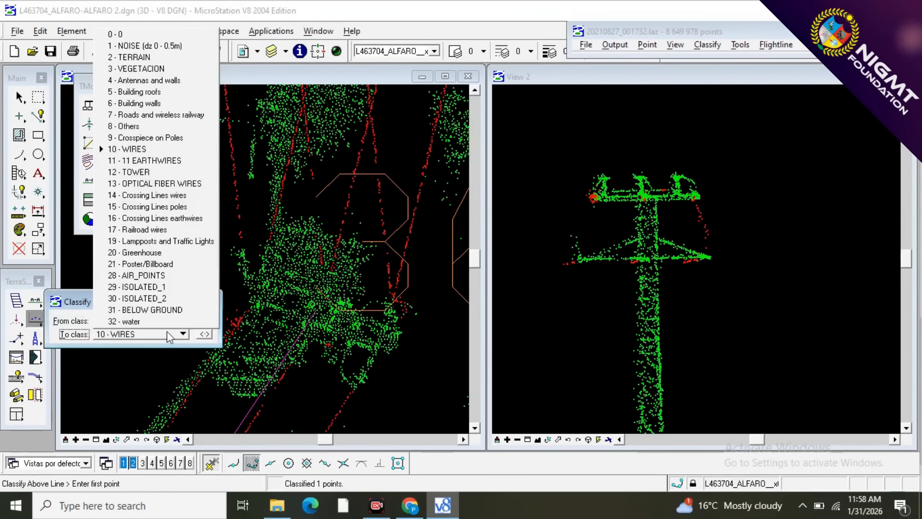
left_click(163, 171)
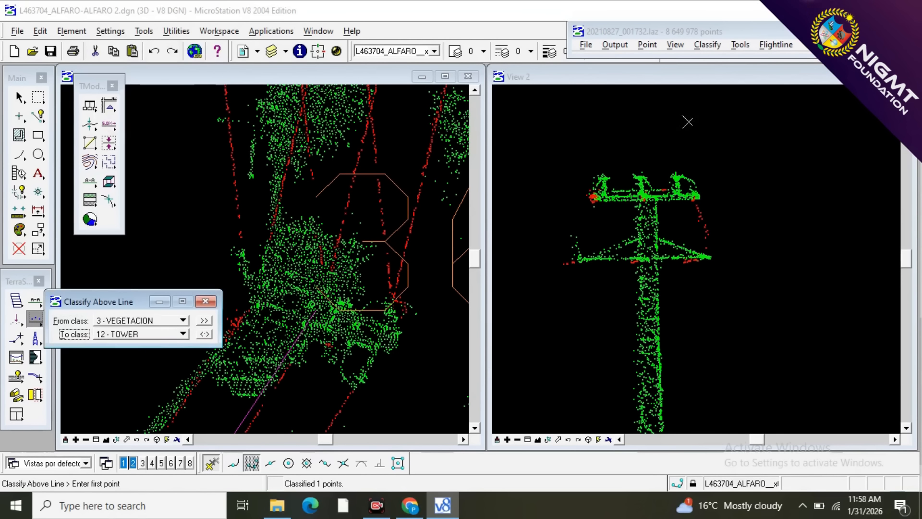
scroll(739, 129, "down", 2)
left_click(793, 316)
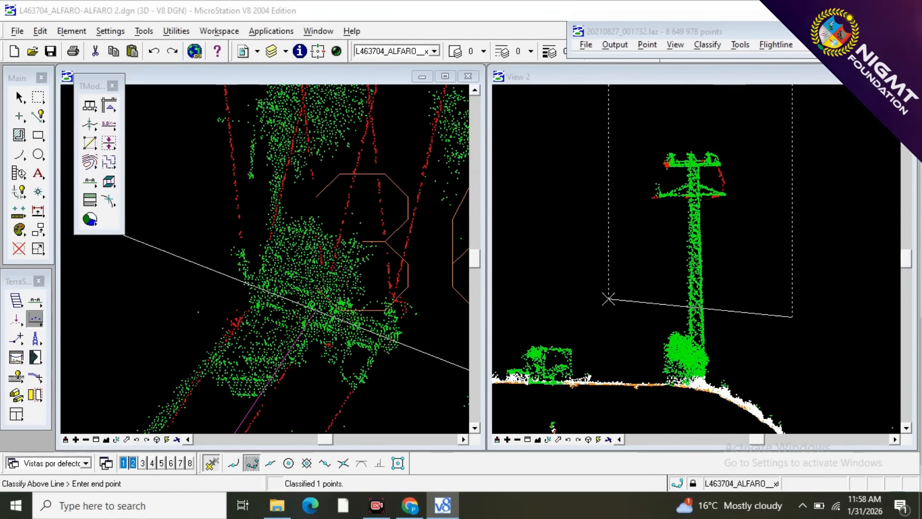
left_click(595, 297)
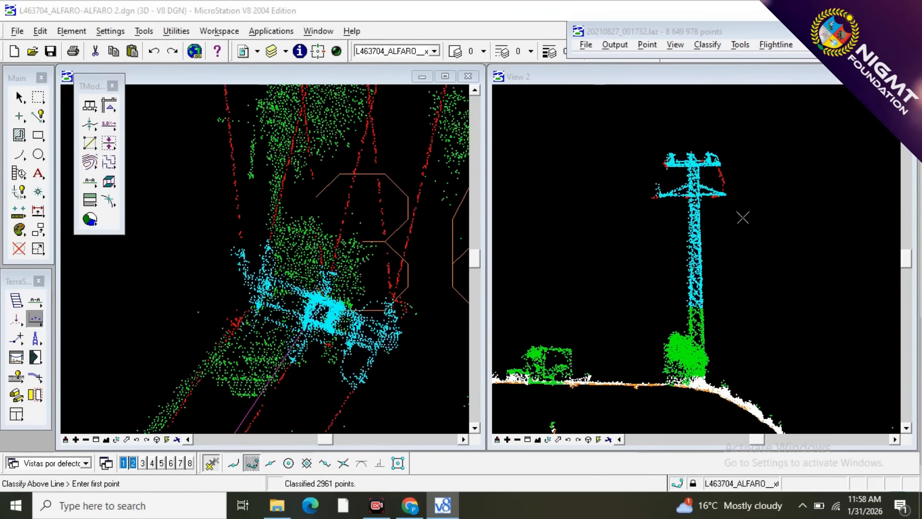
Classify the remaining vegetation points on the lower mast as tower, using a line sloping just above the bush at its base.
scroll(679, 341, "up", 2)
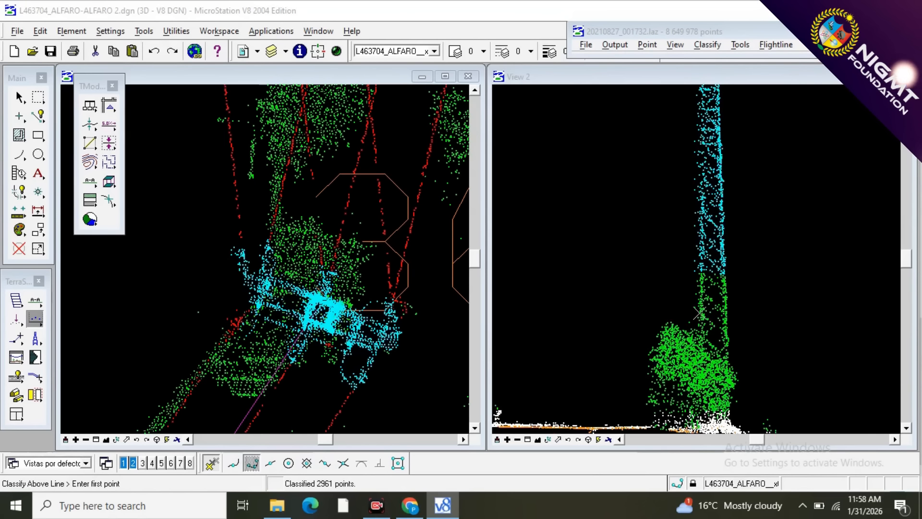
scroll(699, 313, "up", 1)
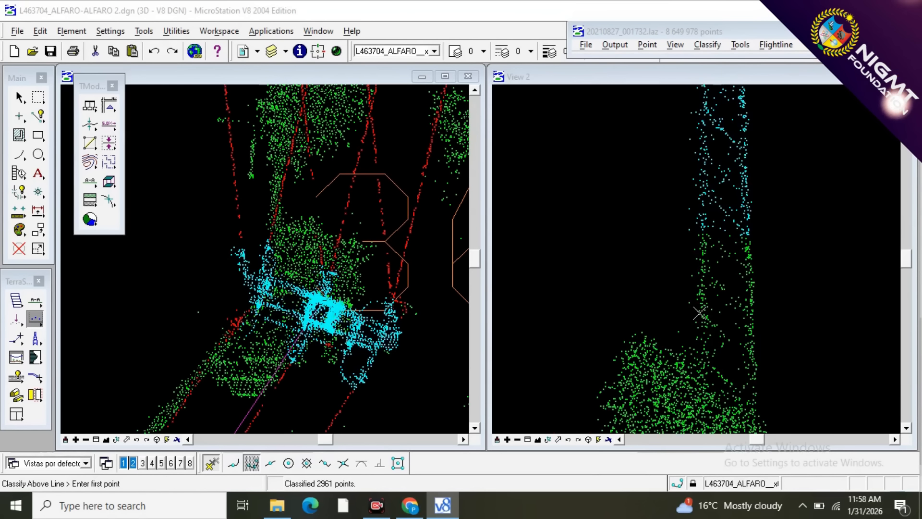
left_click(786, 401)
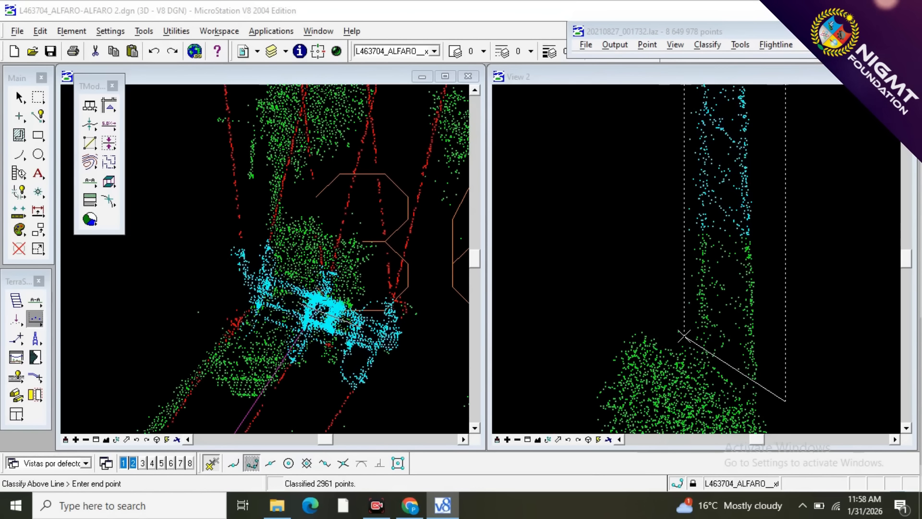
left_click(683, 333)
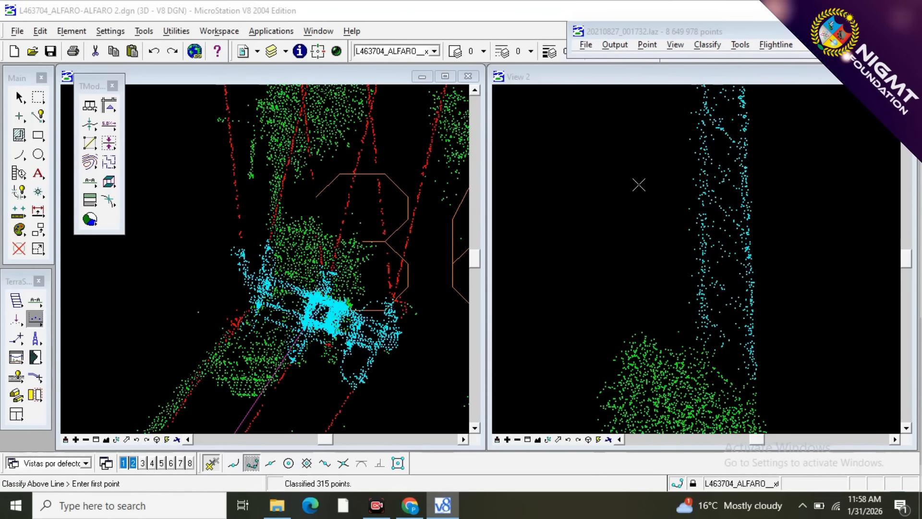
Cut a perpendicular section through the mast from the section view, just deep enough to cover the mast's full width.
scroll(639, 185, "down", 1)
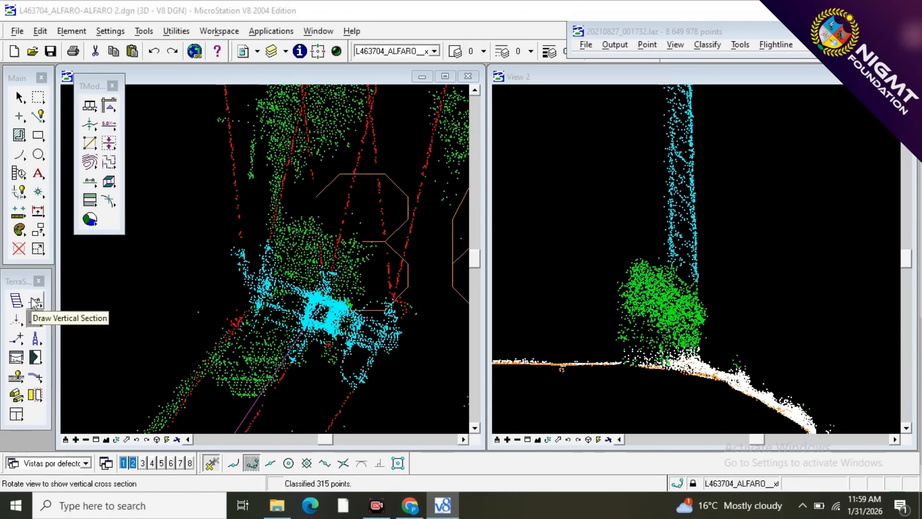
left_click_drag(35, 303, 66, 305)
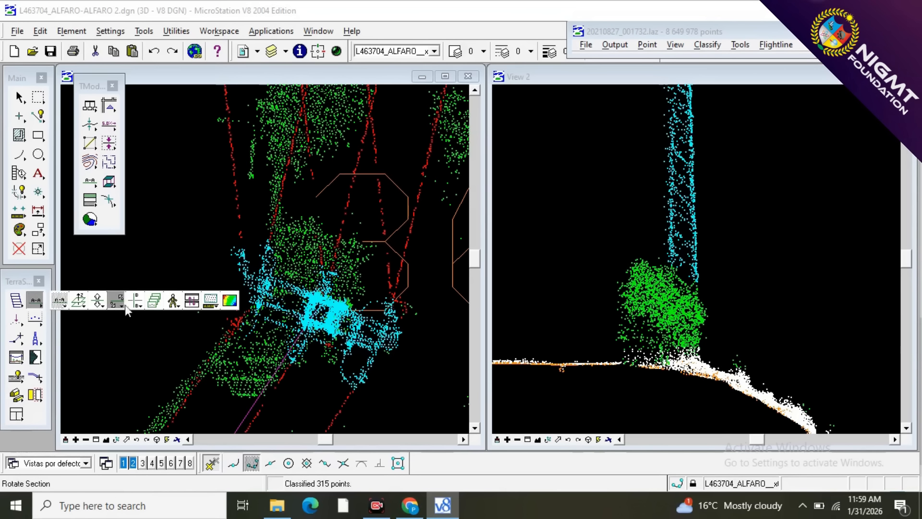
left_click_drag(152, 309, 128, 303)
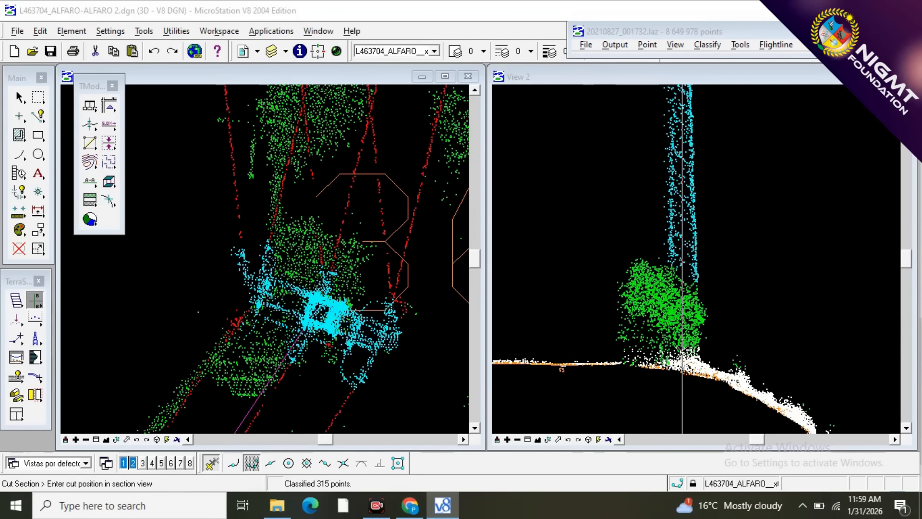
left_click(682, 355)
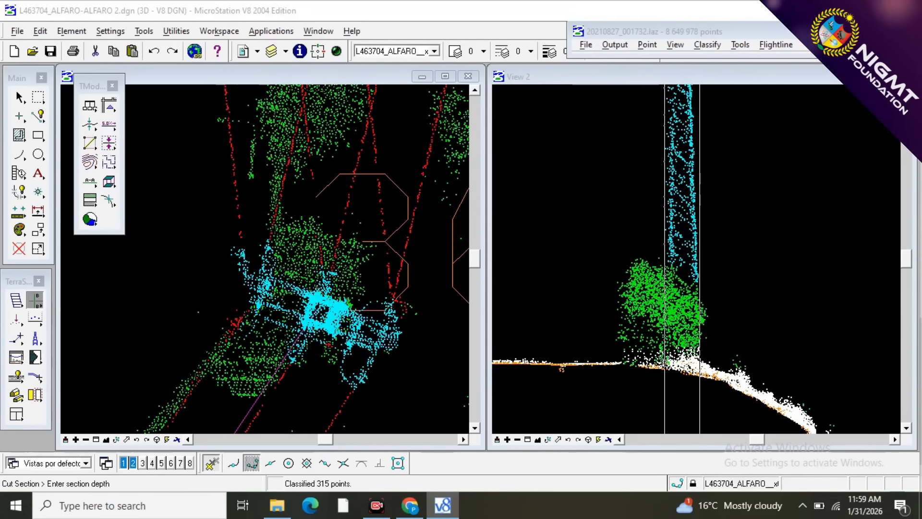
left_click(665, 364)
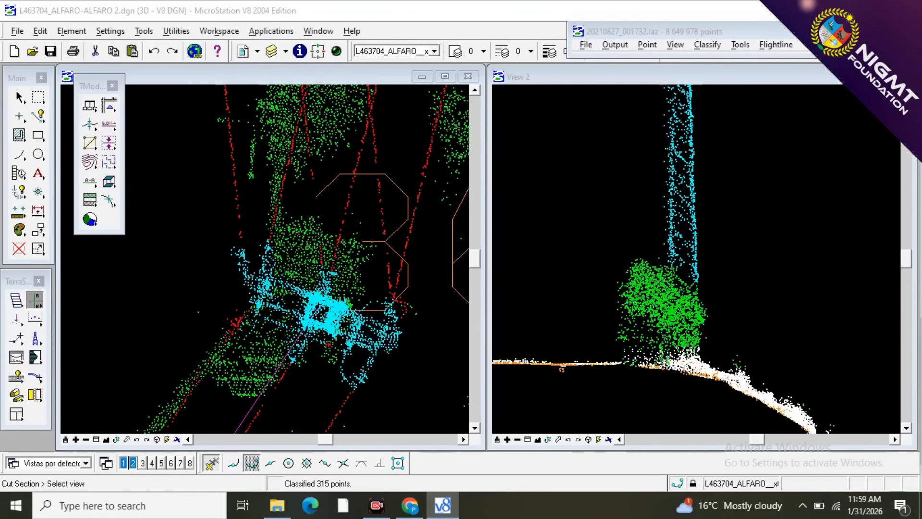
left_click(665, 364)
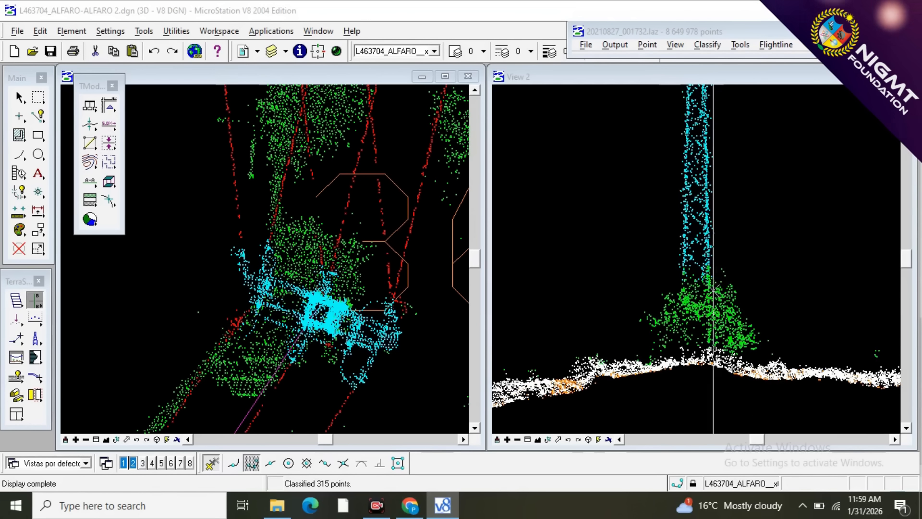
Classify the vegetation points low on the mast in the perpendicular section as tower, using a sloping line drawn above the bush.
key("F2")
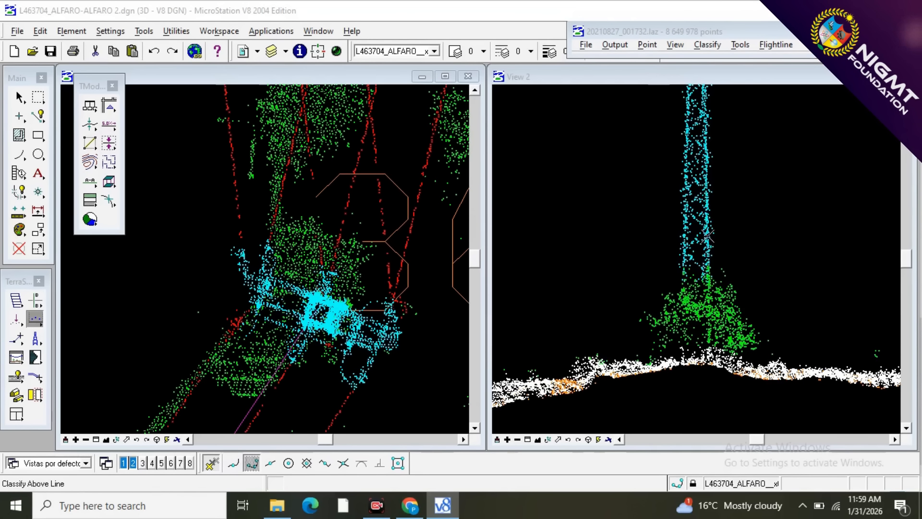
scroll(710, 247, "up", 3)
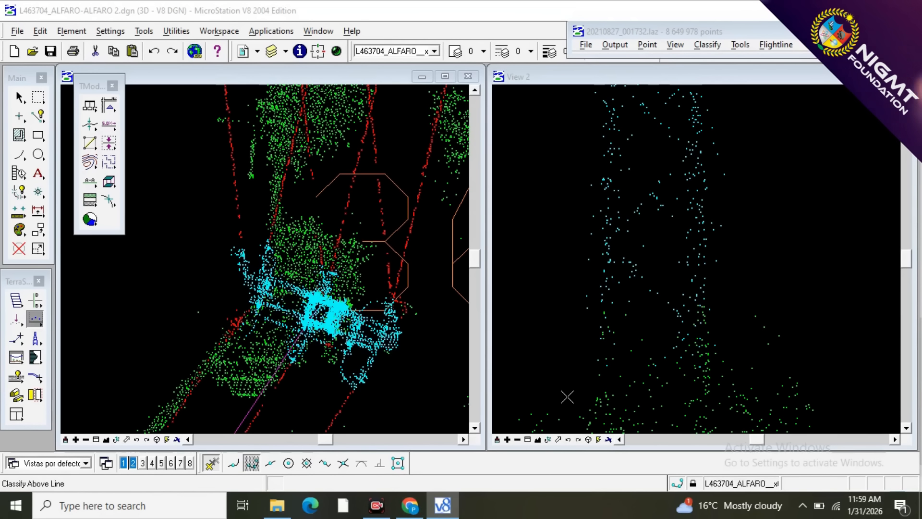
left_click(578, 387)
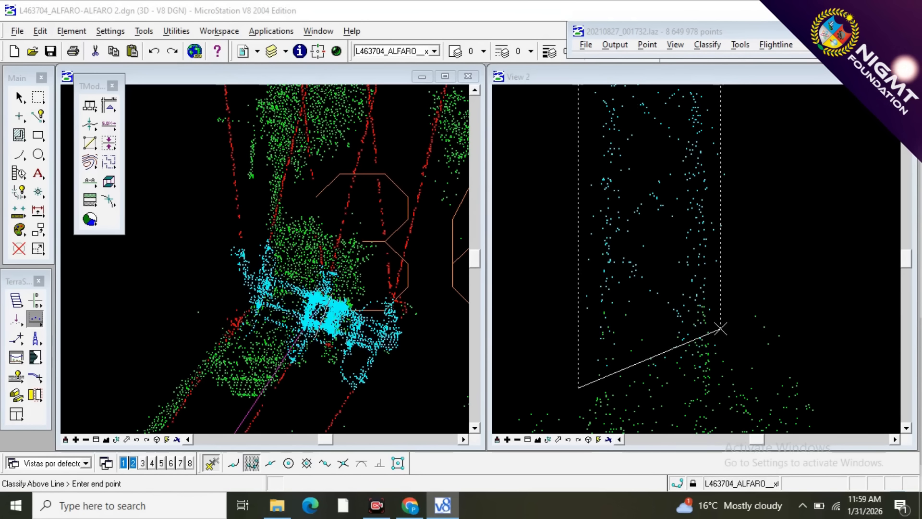
left_click(721, 329)
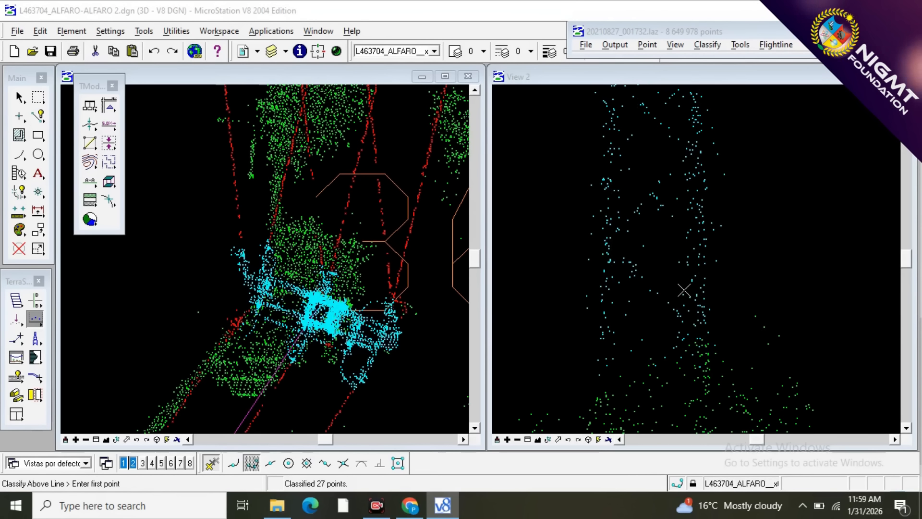
Cut another perpendicular section from the section view, covering only the half of the mast around its left leg.
scroll(684, 290, "down", 2)
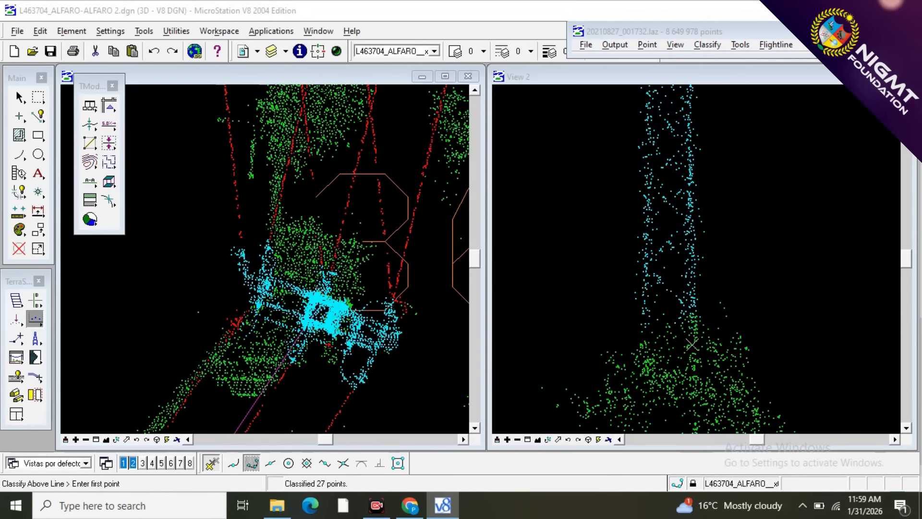
scroll(697, 352, "up", 2)
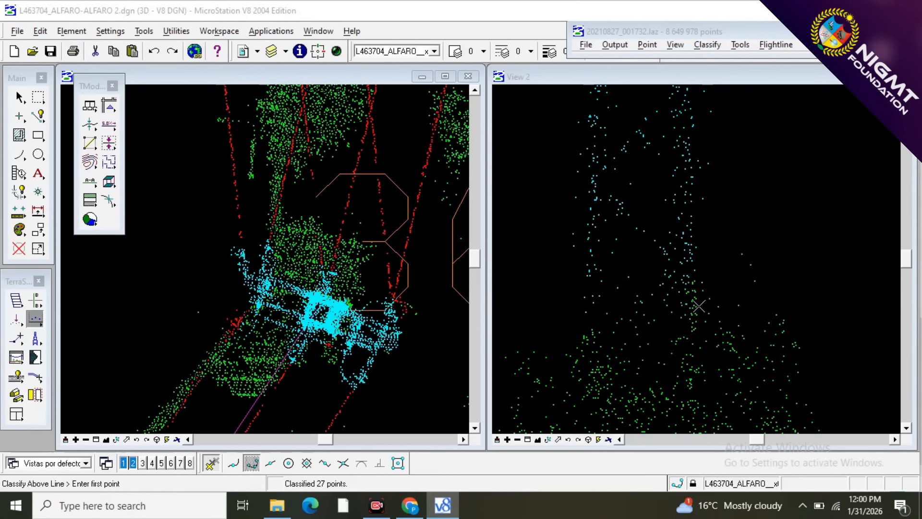
scroll(662, 308, "down", 2)
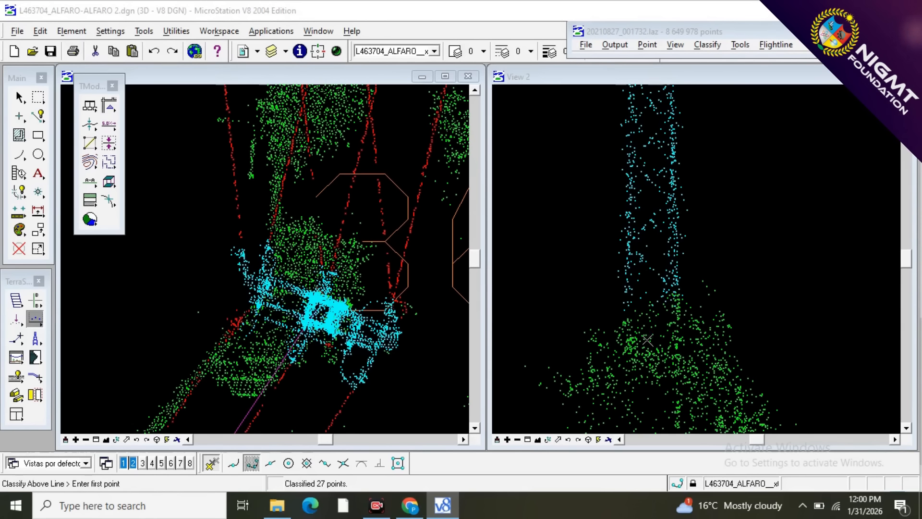
left_click(36, 300)
left_click(642, 329)
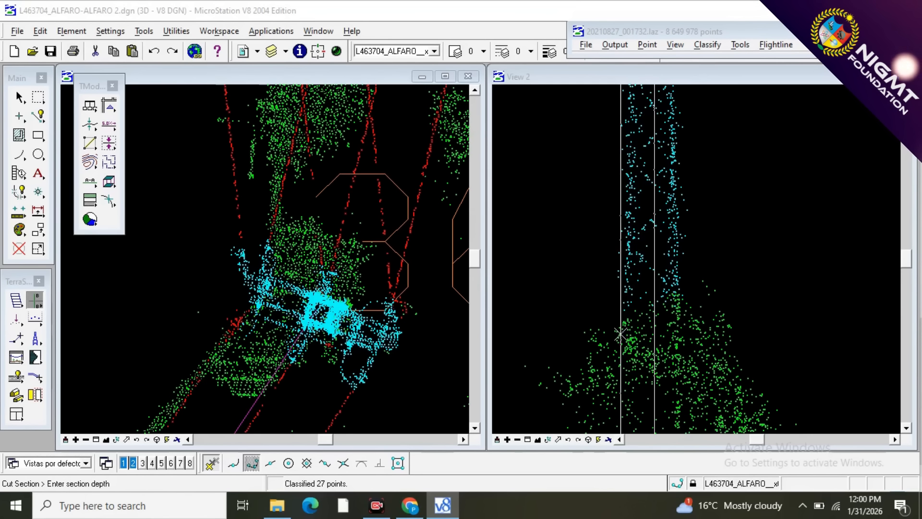
left_click(620, 333)
left_click(619, 332)
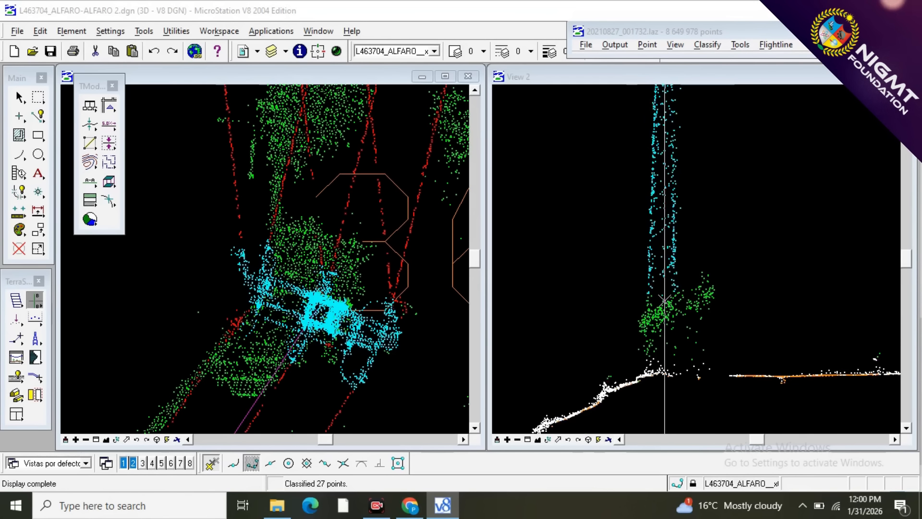
Classify the vegetation points on the mast's legs just above the bush as tower, using a line drawn below them.
scroll(664, 301, "up", 3)
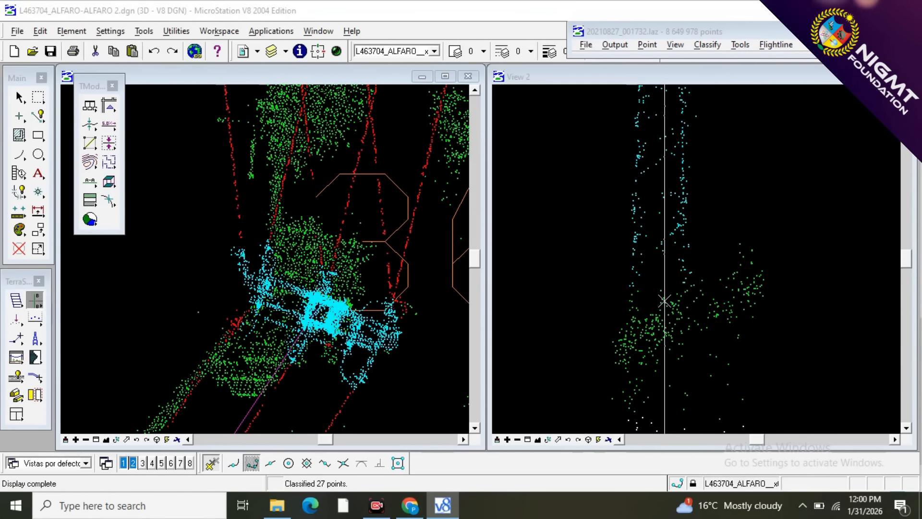
left_click(623, 316)
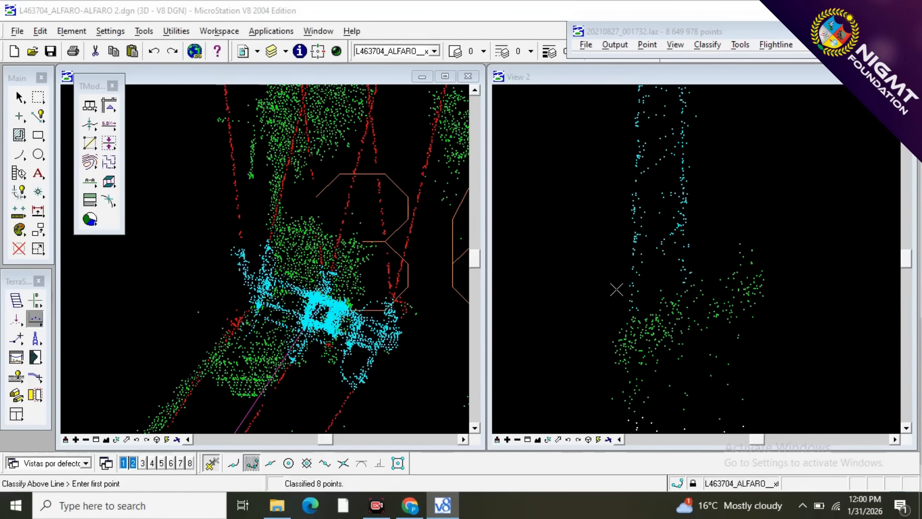
scroll(616, 290, "down", 3)
scroll(640, 364, "up", 4)
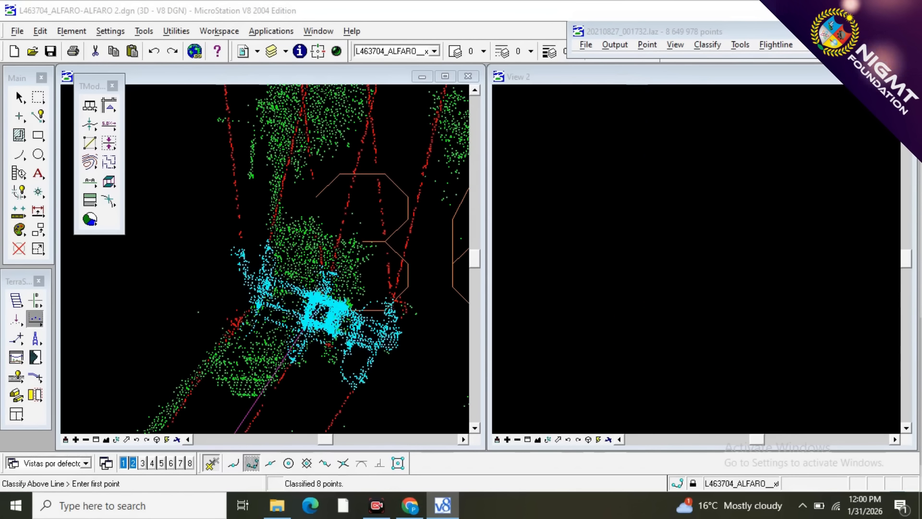
Cut a narrow perpendicular section along the tower's left leg, from the mast down through the bush to the ground.
scroll(675, 387, "down", 2)
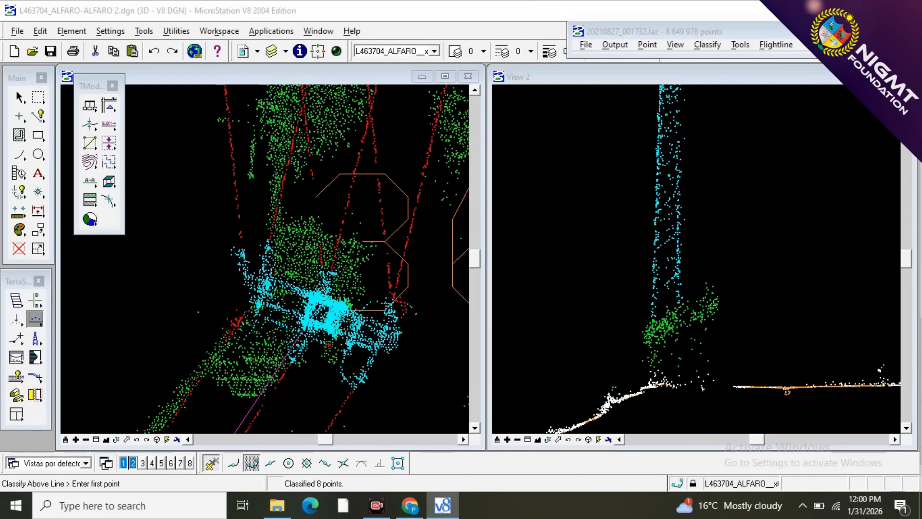
left_click(34, 299)
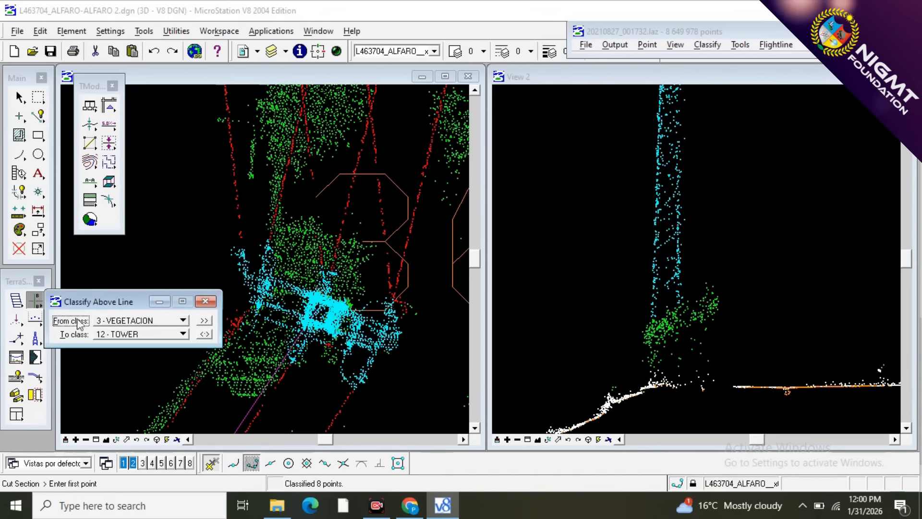
left_click(658, 379)
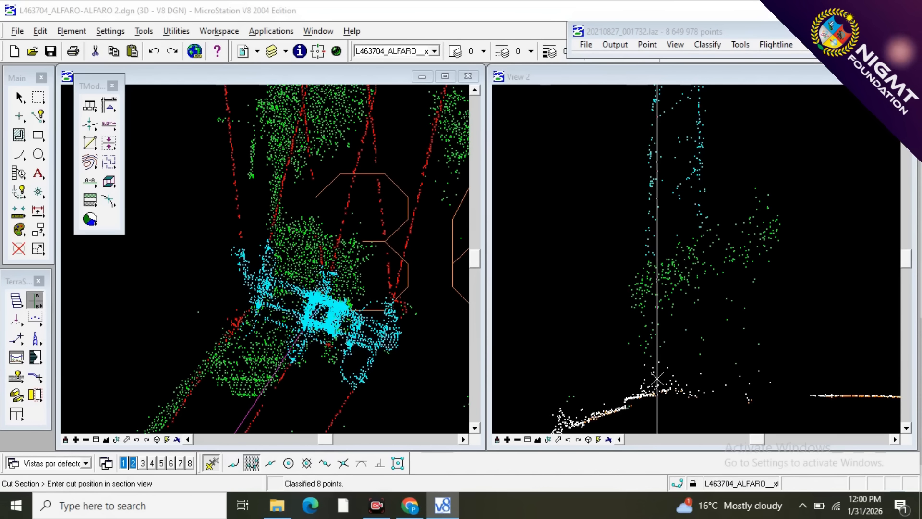
left_click(639, 361)
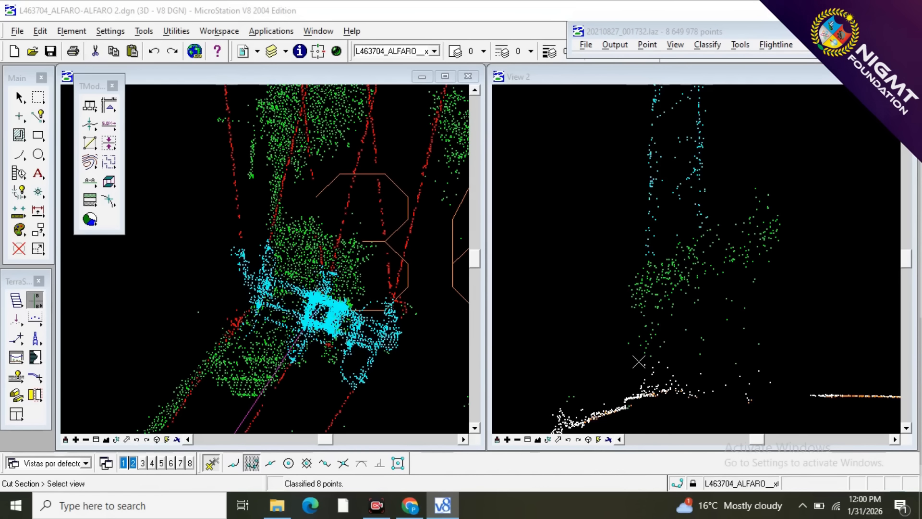
left_click(638, 361)
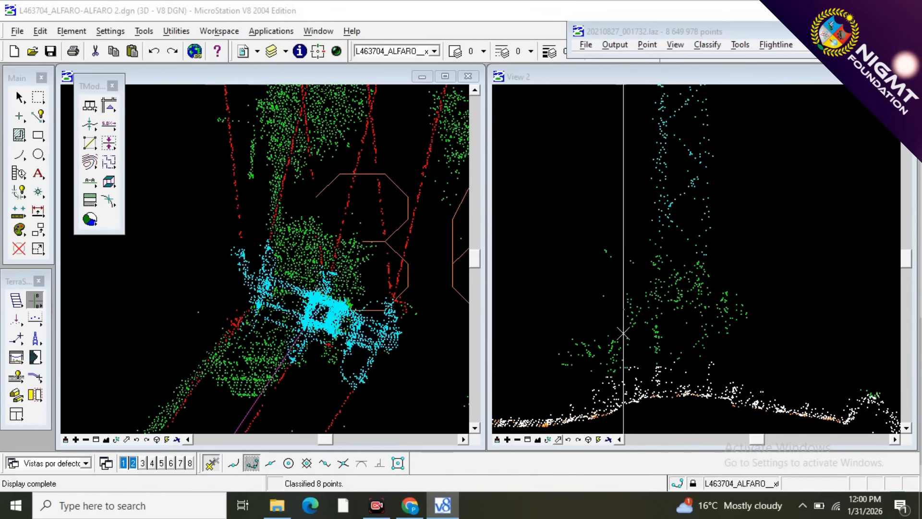
Classify the stray points at the mast's lower end as tower, using a nearly horizontal line drawn just above the bush.
key("F2")
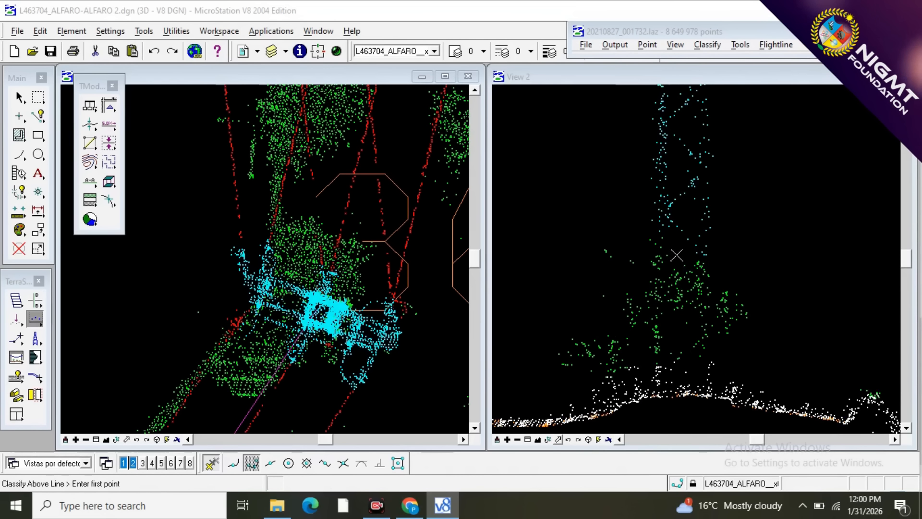
left_click(673, 253)
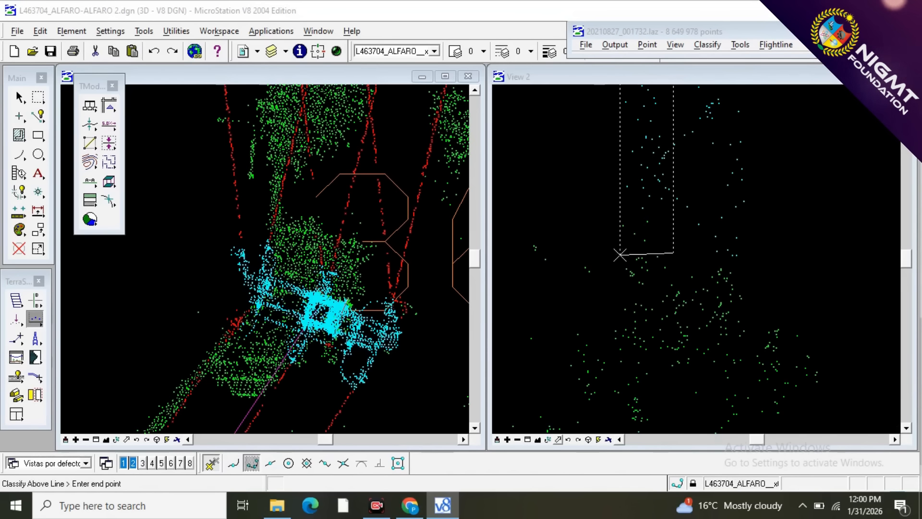
left_click(614, 247)
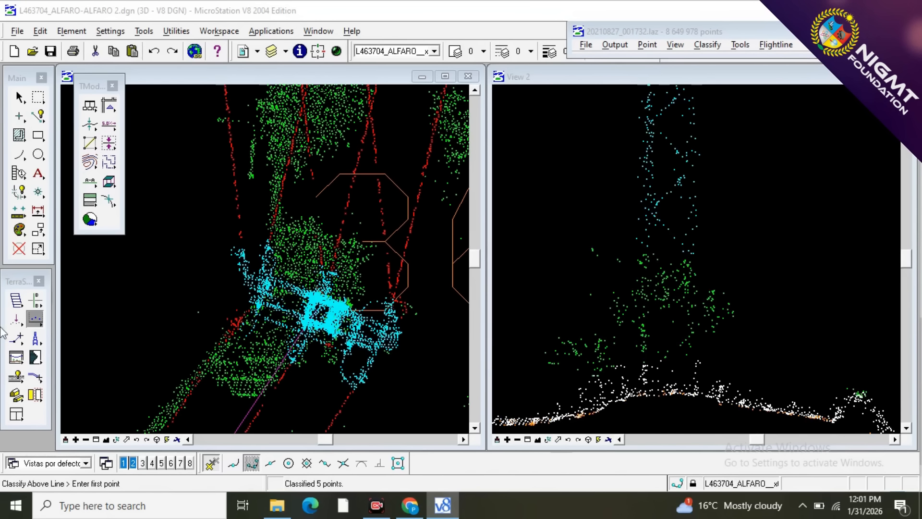
Cut a perpendicular section covering the left half of the mast, and another from that section along its right leg.
left_click(34, 300)
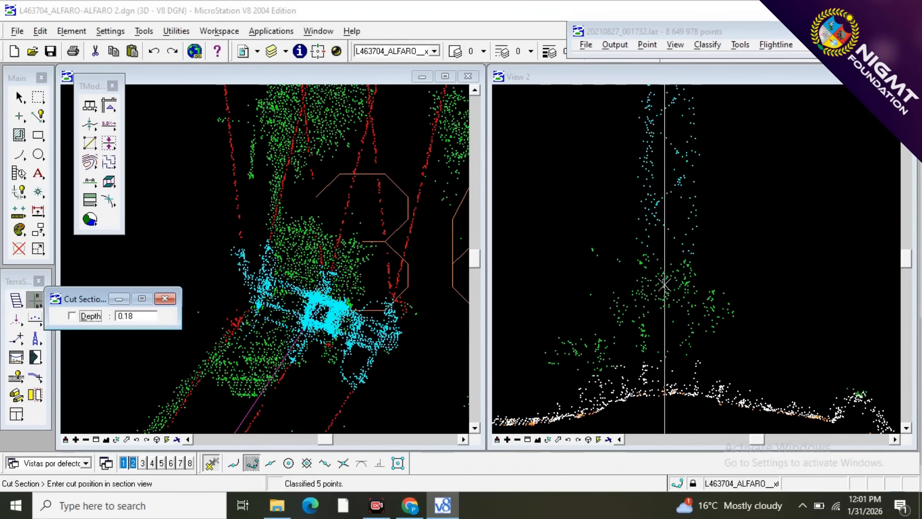
left_click(650, 287)
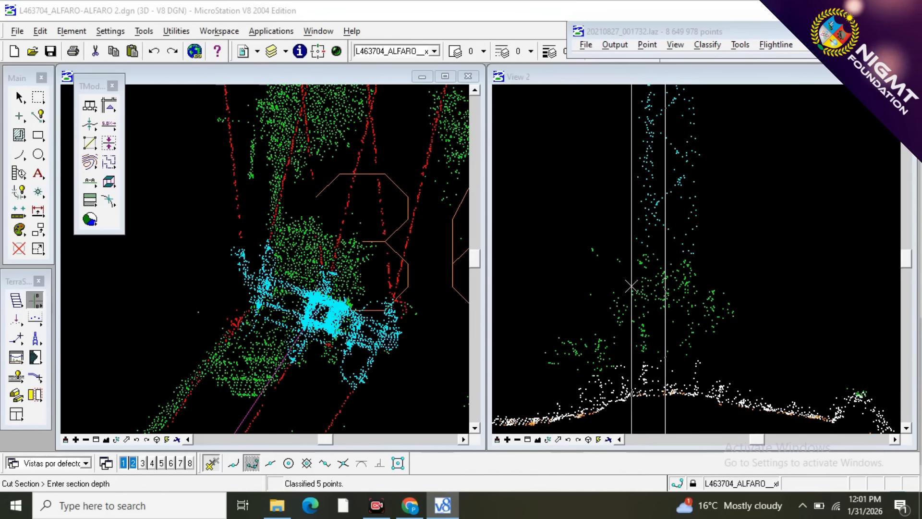
left_click(632, 286)
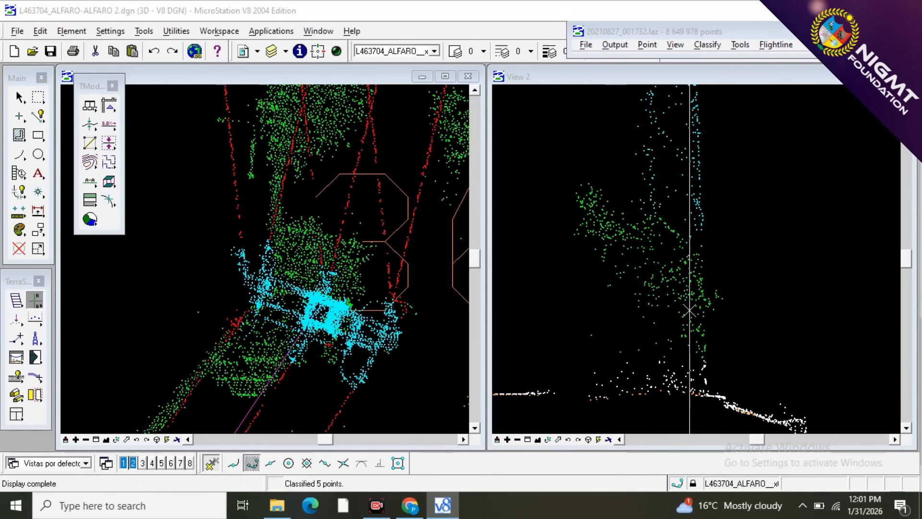
left_click(674, 310)
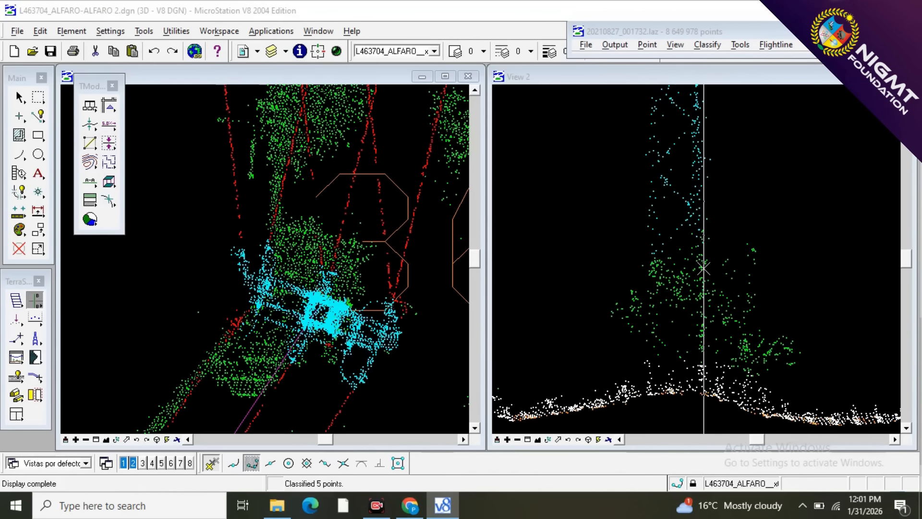
Classify the points between the mast's legs just above the bush as tower, using a line drawn beneath them.
key("F2")
scroll(708, 248, "up", 1)
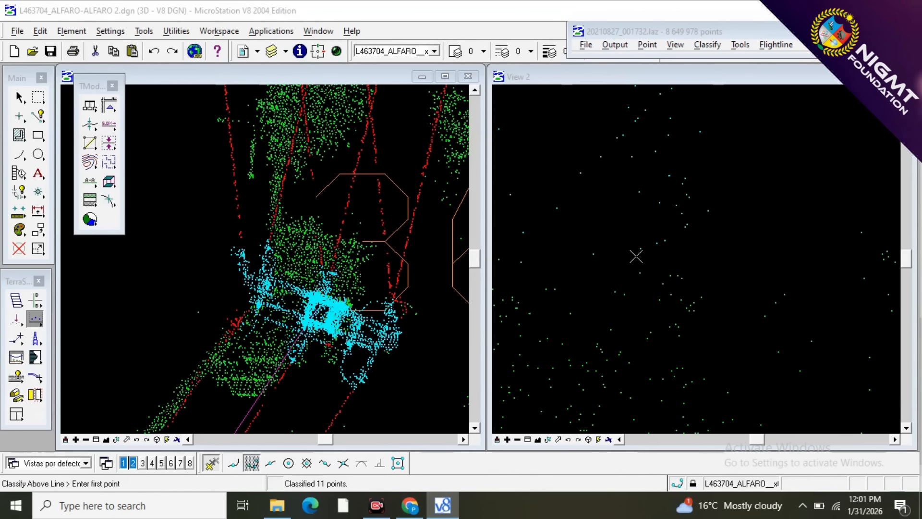
scroll(648, 251, "down", 2)
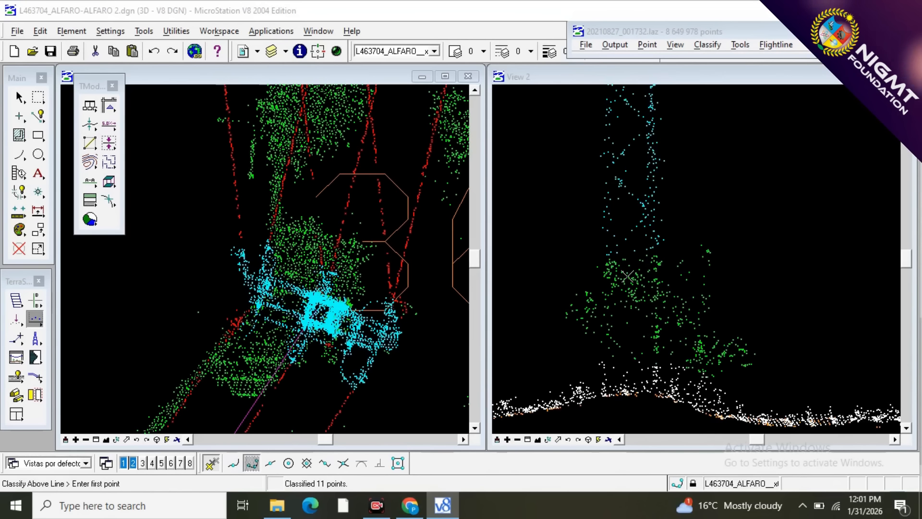
Cut a narrow perpendicular section along the mast's right leg, down through the bush to the ground.
left_click(35, 302)
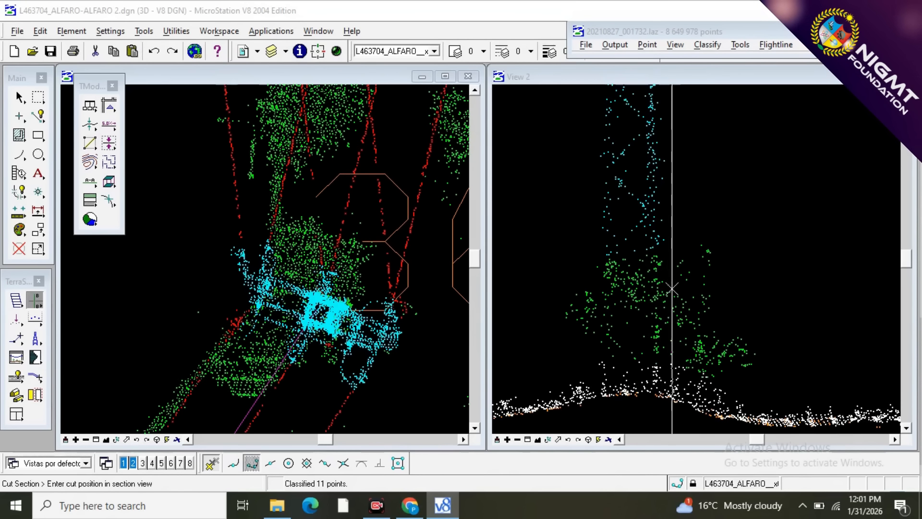
left_click(659, 312)
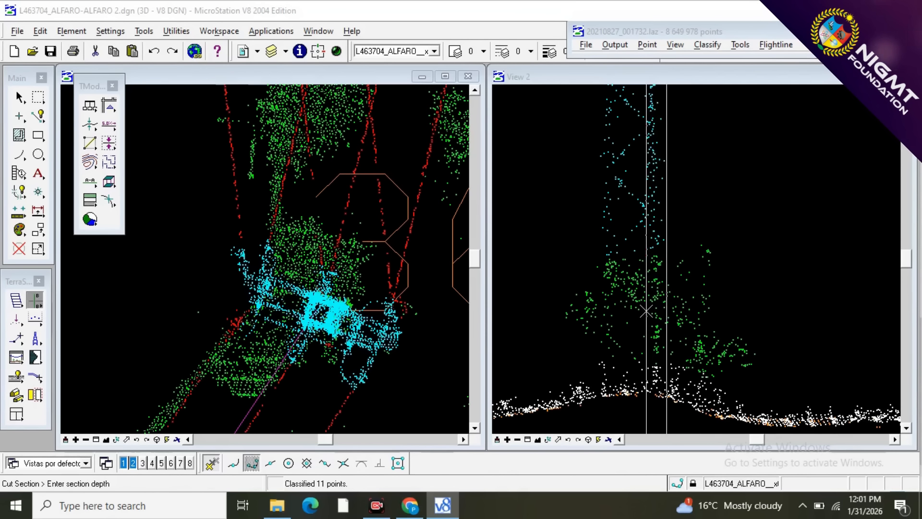
left_click(646, 312)
left_click(646, 312)
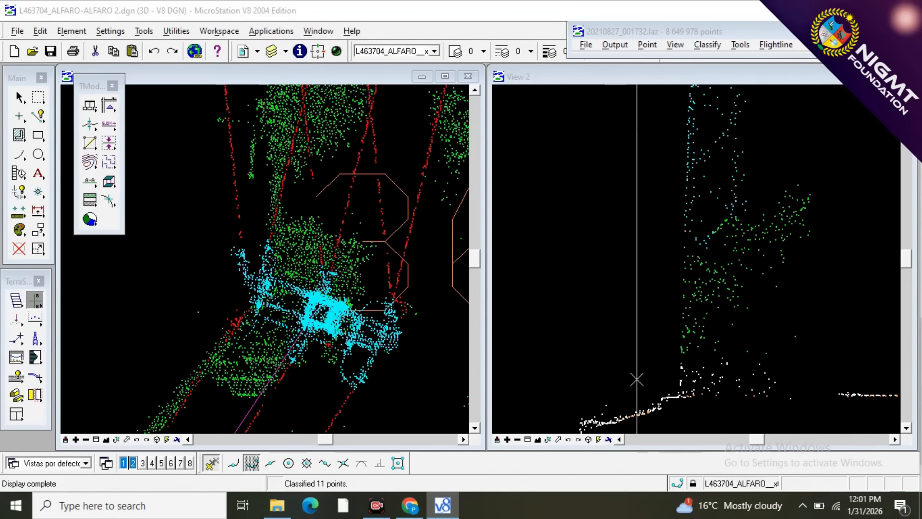
Classify the vegetation points low on the mast's left leg as tower, using short lines drawn just above the ground points.
key("F1")
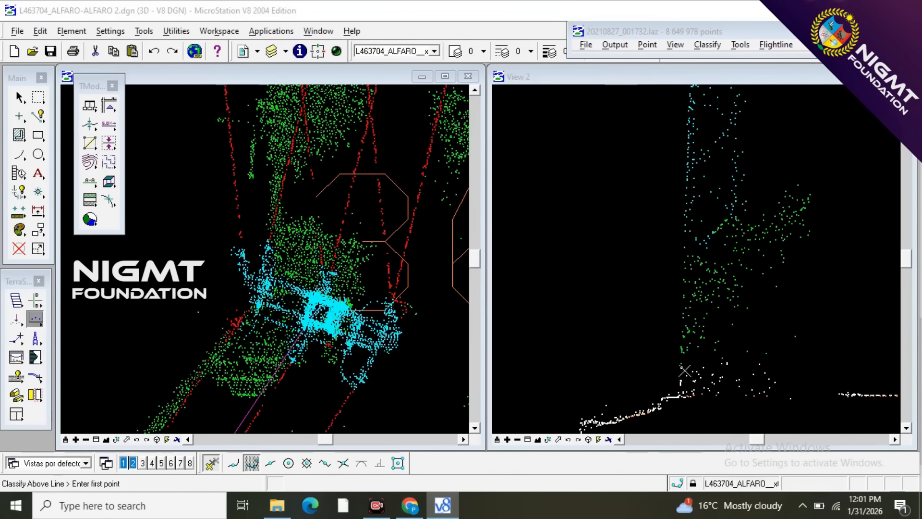
left_click(669, 371)
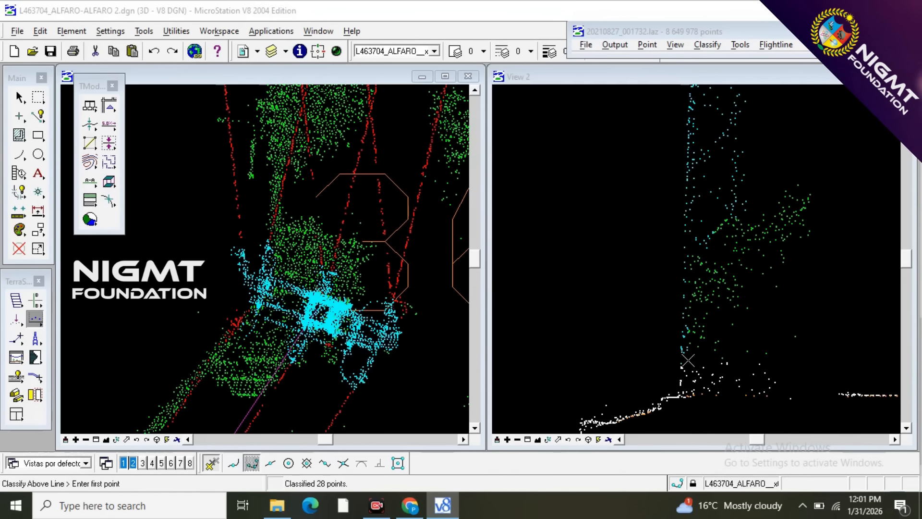
left_click(662, 310)
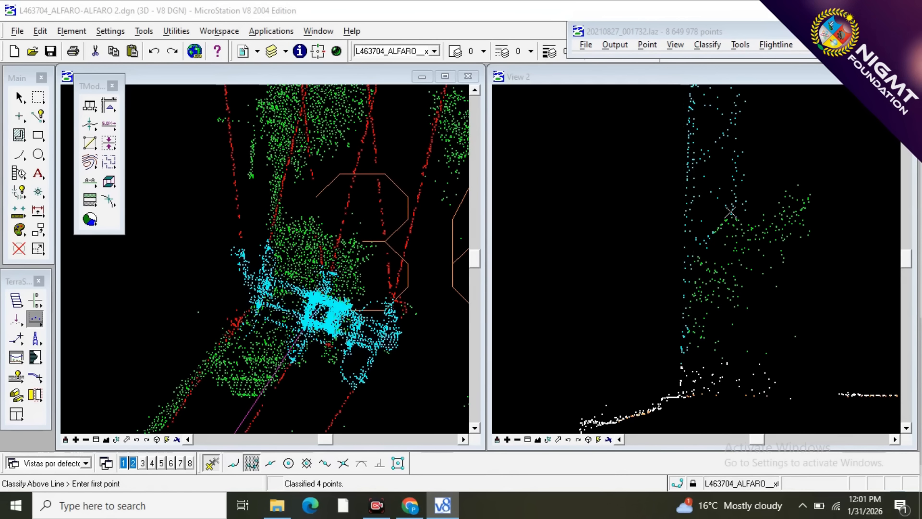
left_click(694, 286)
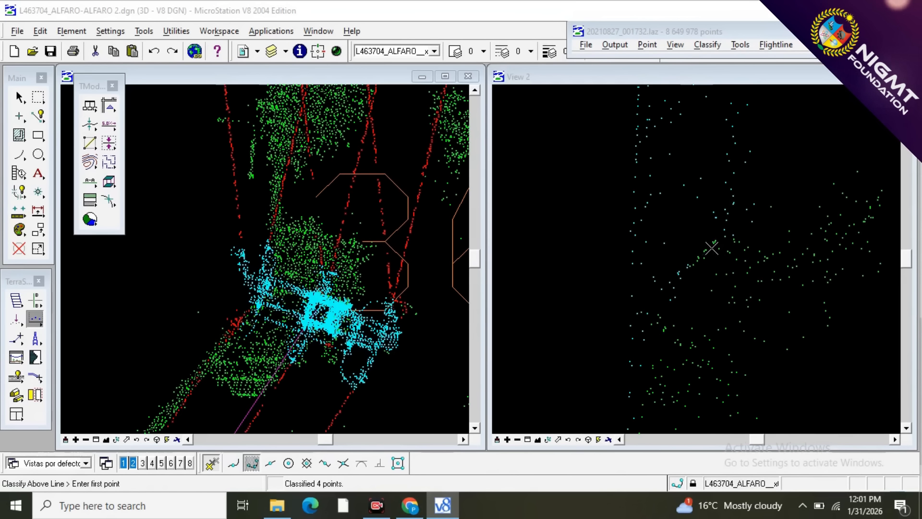
Classify the vegetation points on the mast's diagonal brace as tower, using a sloping line drawn just under the brace.
scroll(701, 282, "down", 4)
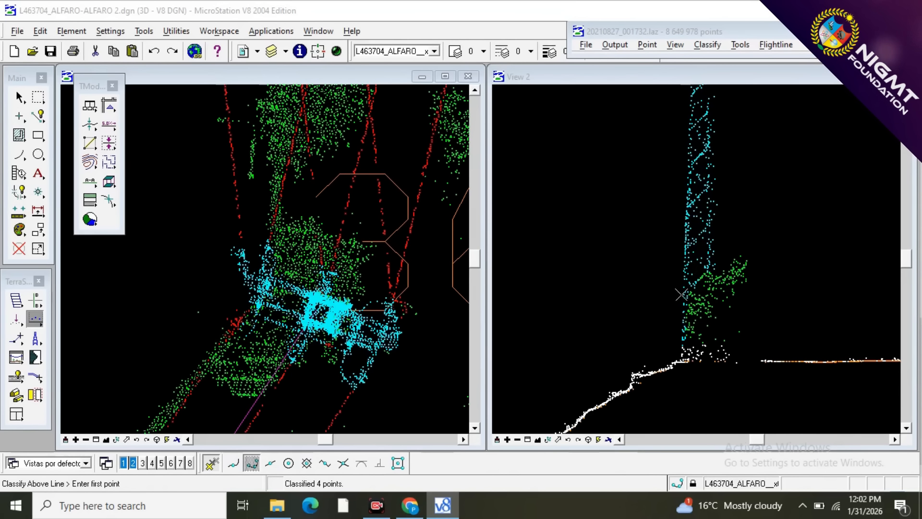
scroll(702, 276, "up", 4)
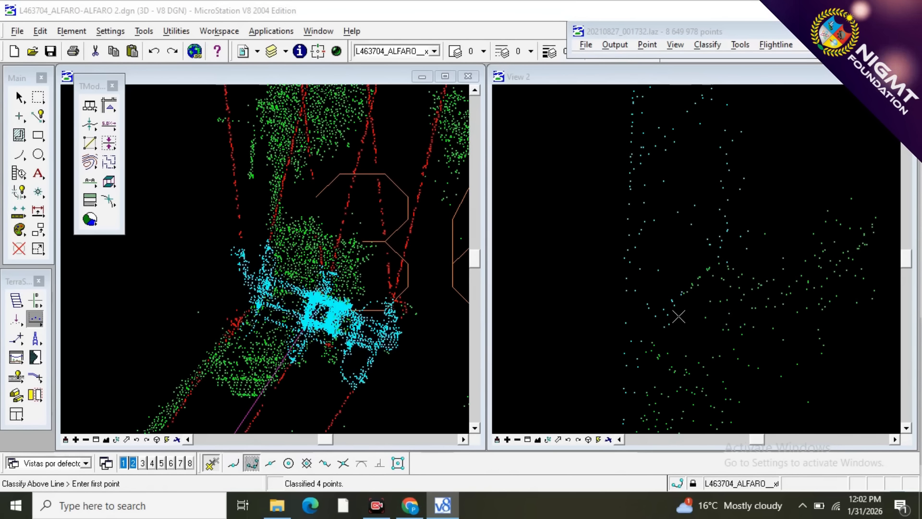
left_click(663, 327)
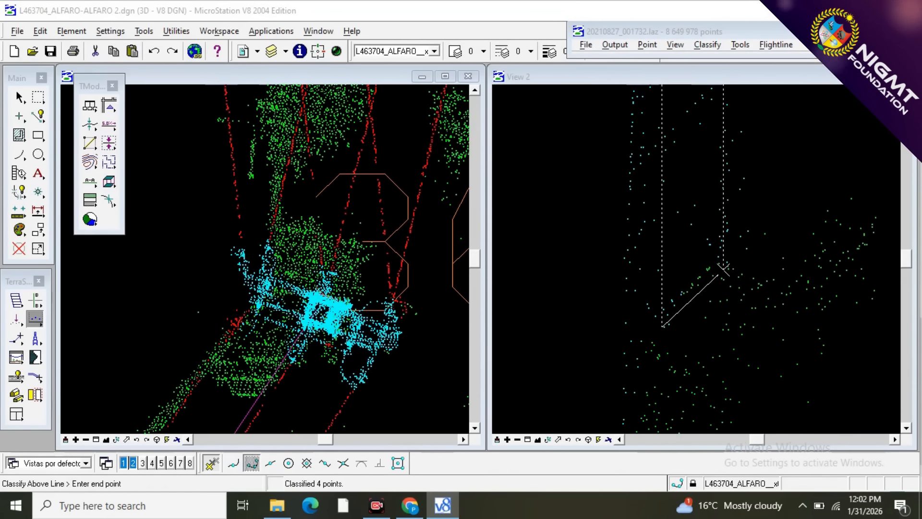
left_click(724, 269)
scroll(665, 234, "down", 4)
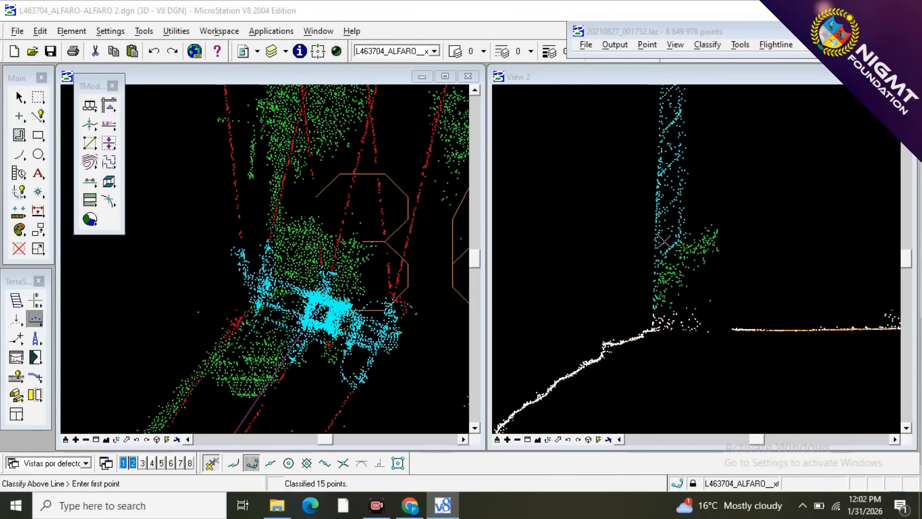
Cut a perpendicular section through the left part of the mast, and from it a narrow section along the right leg.
scroll(662, 294, "up", 2)
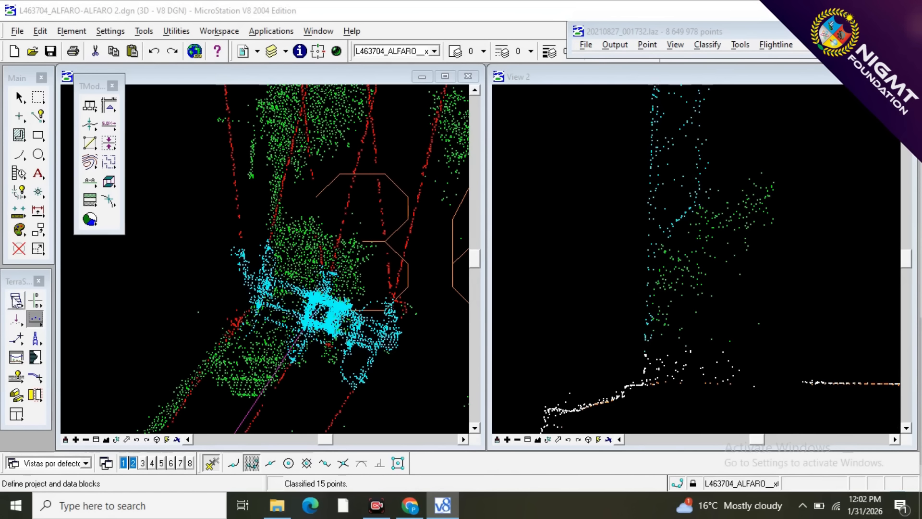
left_click(40, 301)
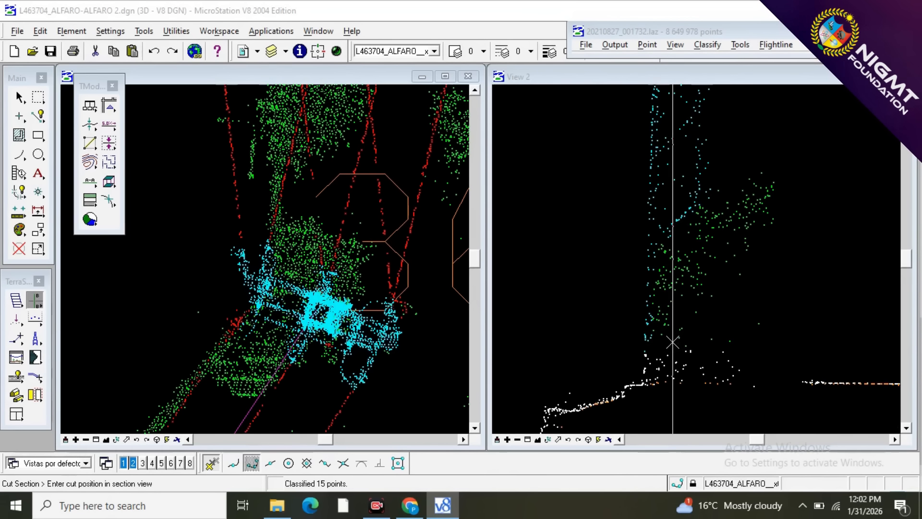
left_click(682, 342)
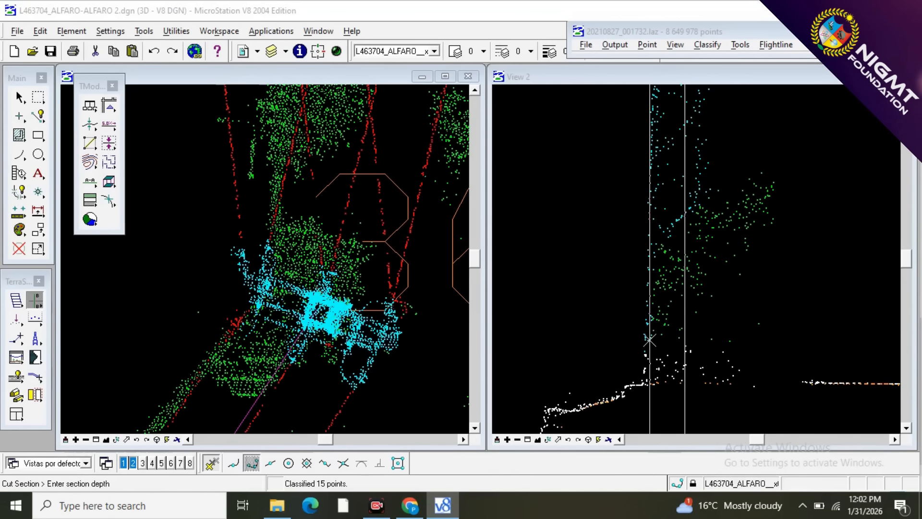
left_click(651, 340)
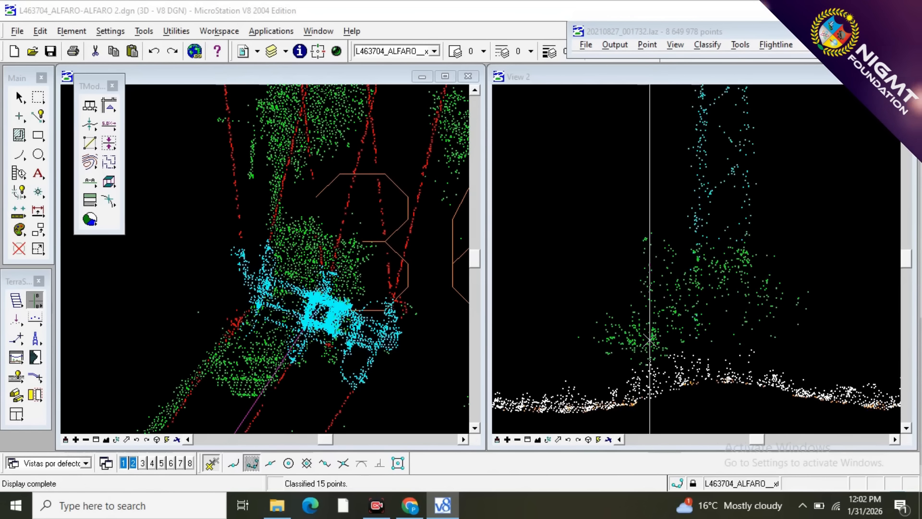
left_click(740, 327)
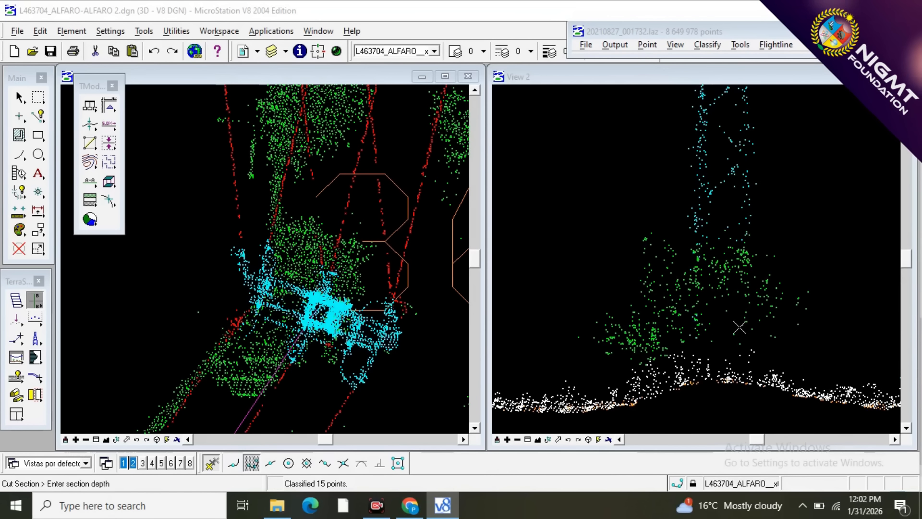
left_click(725, 328)
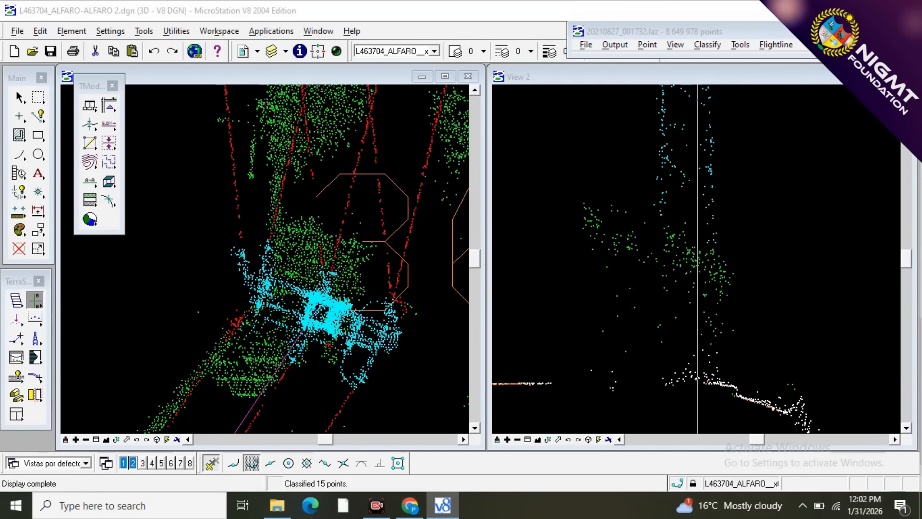
Cut a narrow perpendicular section along the mast's right leg, and from the resulting view another along its left leg.
left_click(712, 286)
left_click(703, 286)
left_click(703, 286)
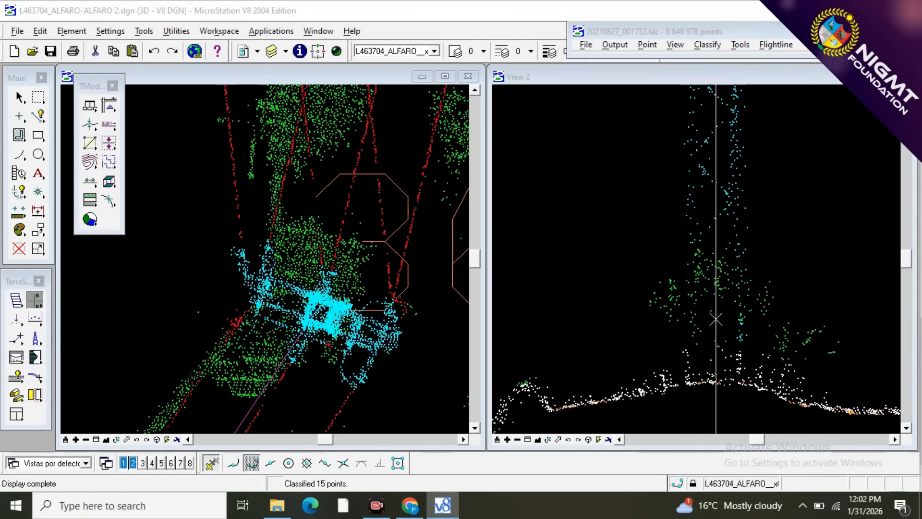
left_click(700, 290)
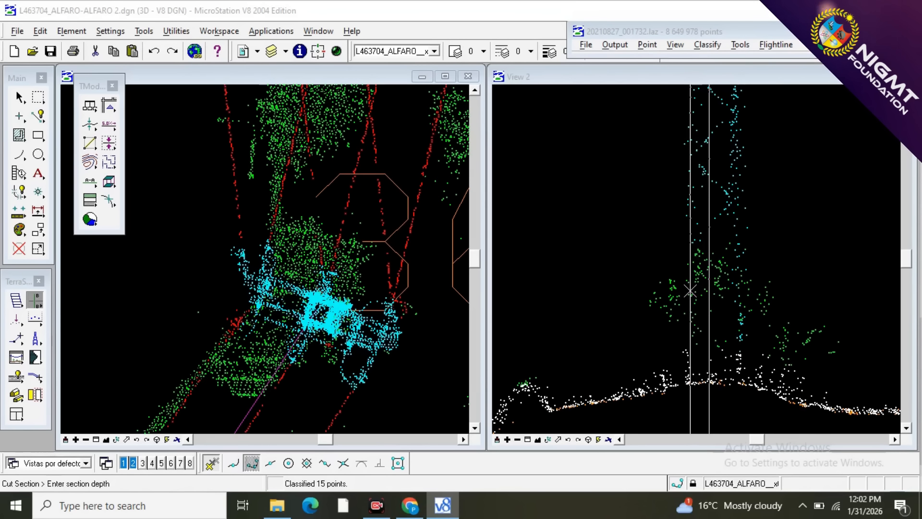
left_click(690, 290)
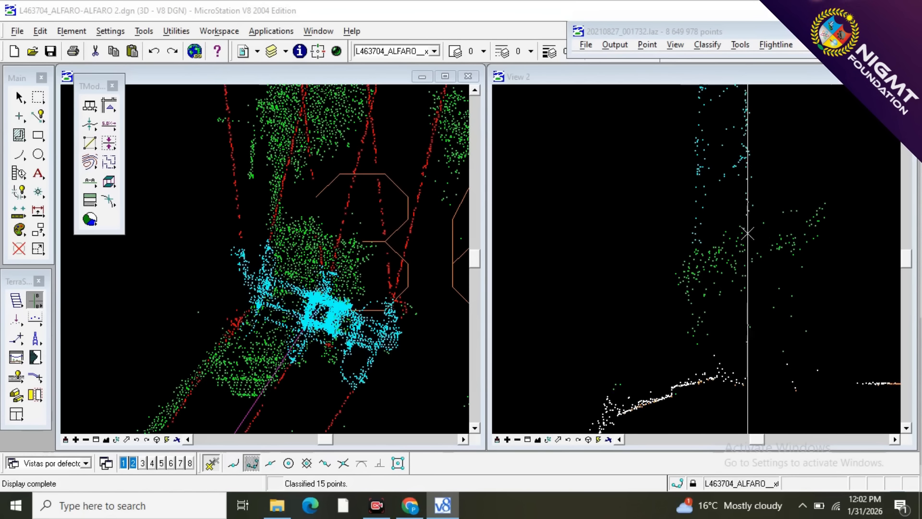
Classify the remaining vegetation points between the mast's legs as tower, using a sloping line drawn above the dense bush.
key("F2")
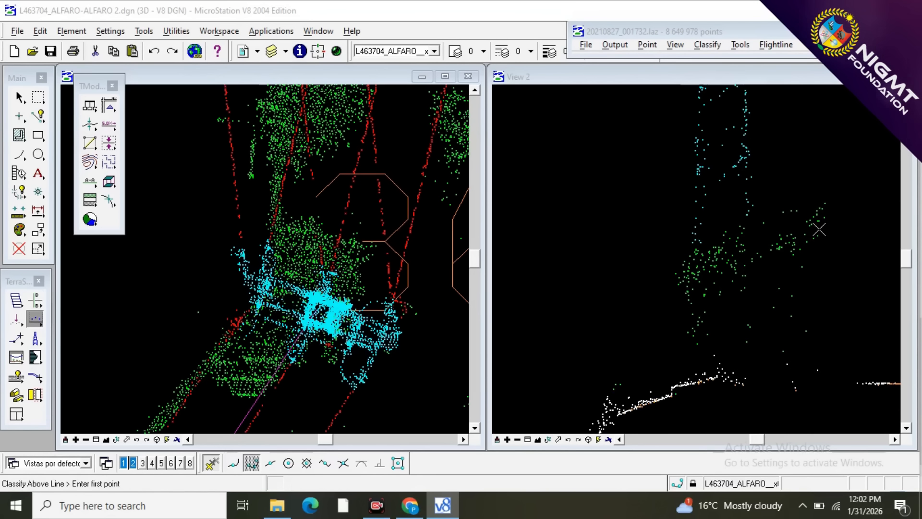
left_click(755, 241)
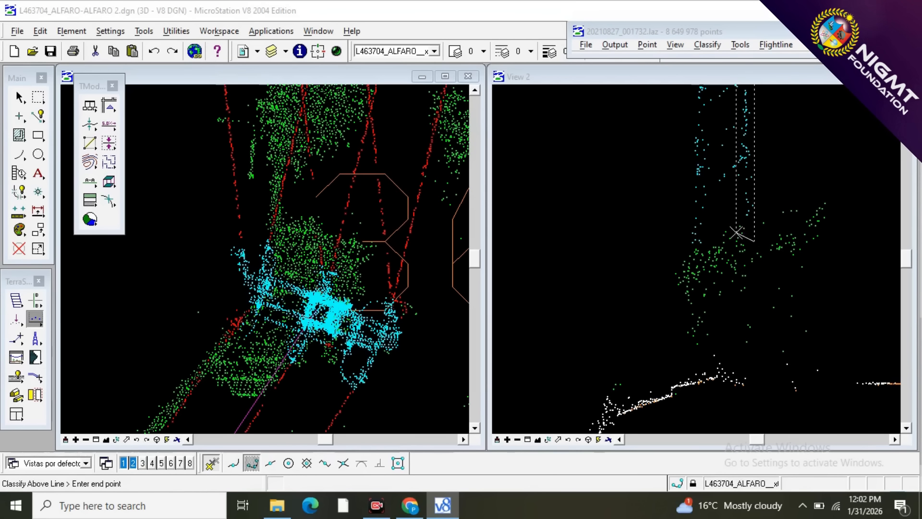
left_click(702, 217)
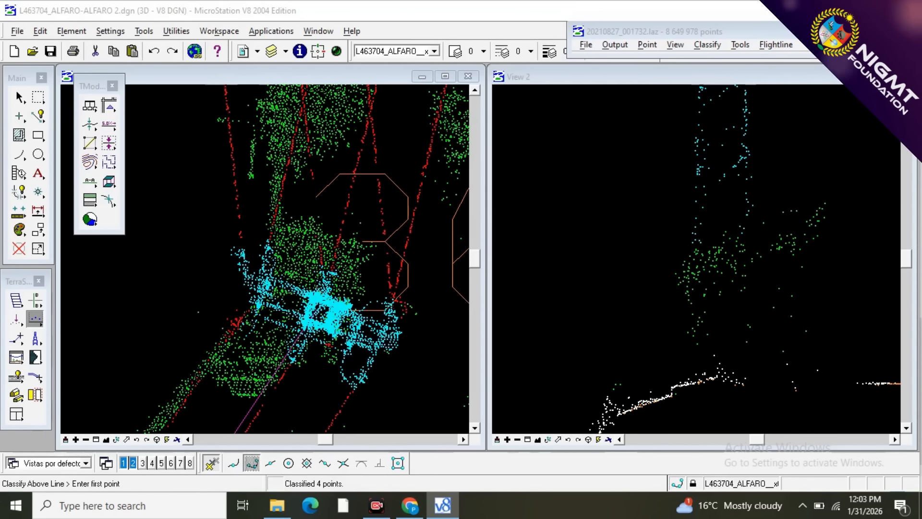
Cut a perpendicular section along the mast's right leg and classify the vegetation points at the left leg's lower end as tower.
left_click(32, 299)
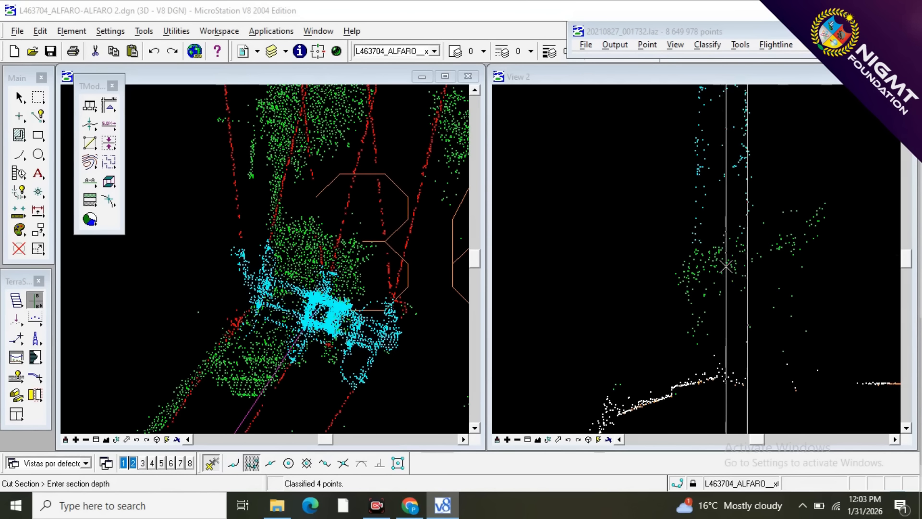
left_click(725, 266)
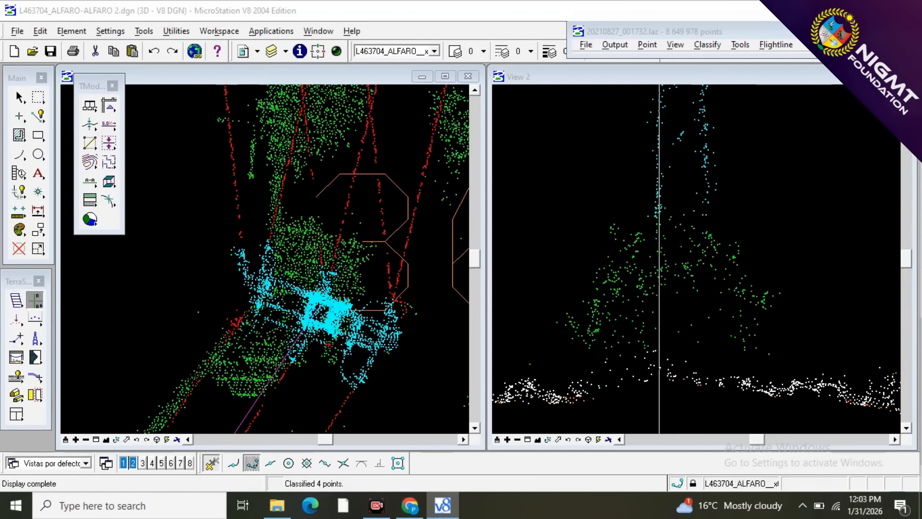
key("F3")
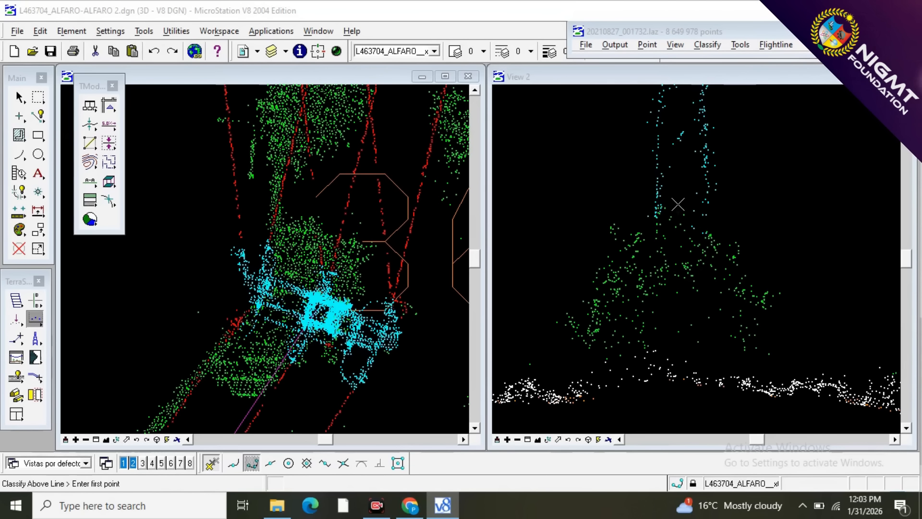
scroll(662, 212, "up", 5)
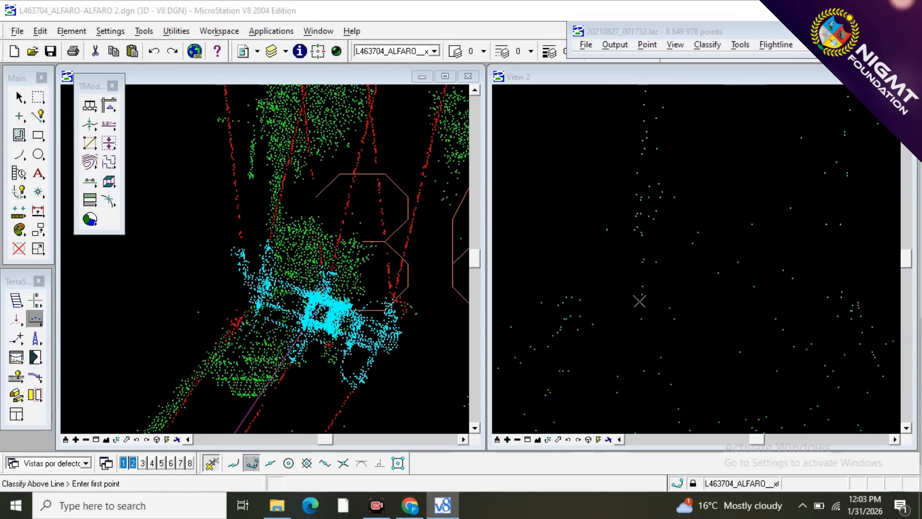
left_click(633, 341)
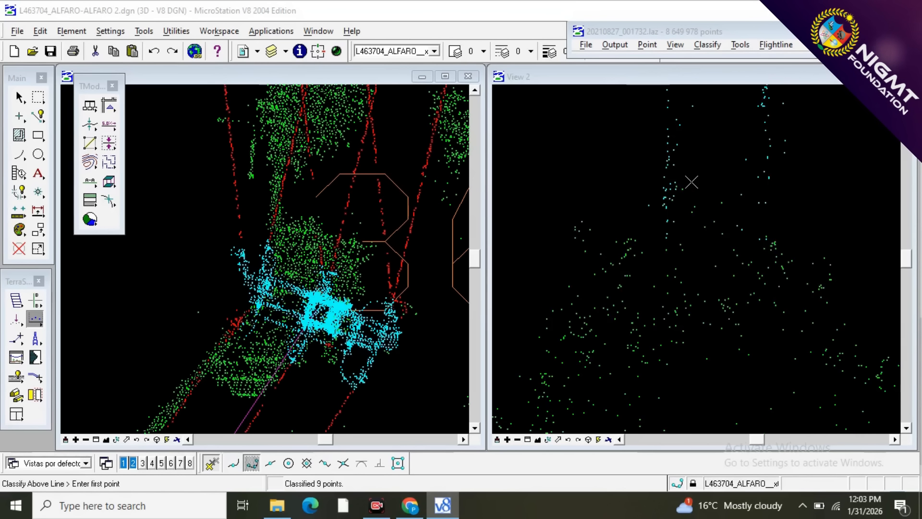
scroll(692, 182, "down", 3)
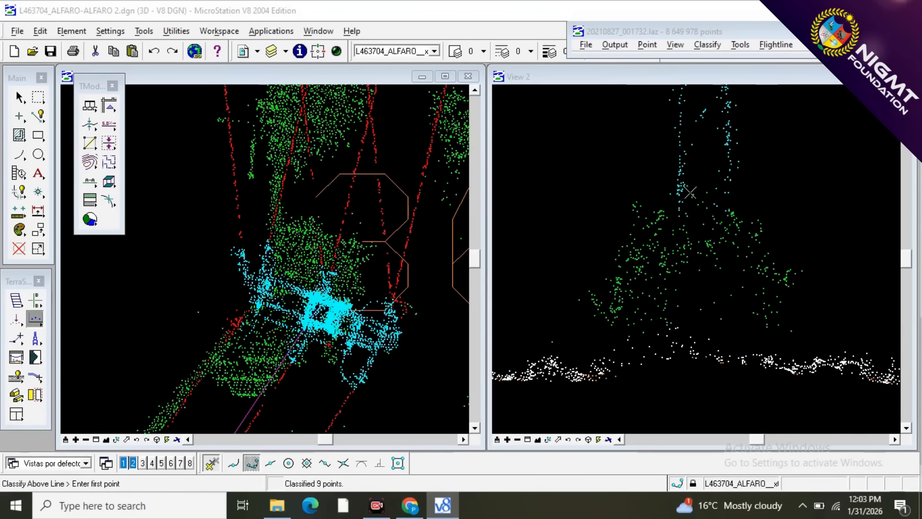
right_click(716, 204)
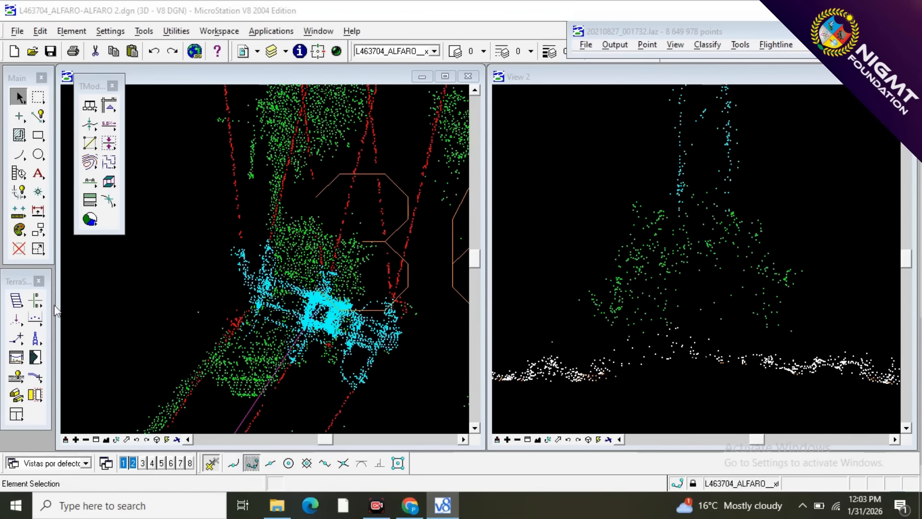
Cut a series of perpendicular sections through the mast base and examine the legs and surrounding bush from alternating sides.
left_click(36, 300)
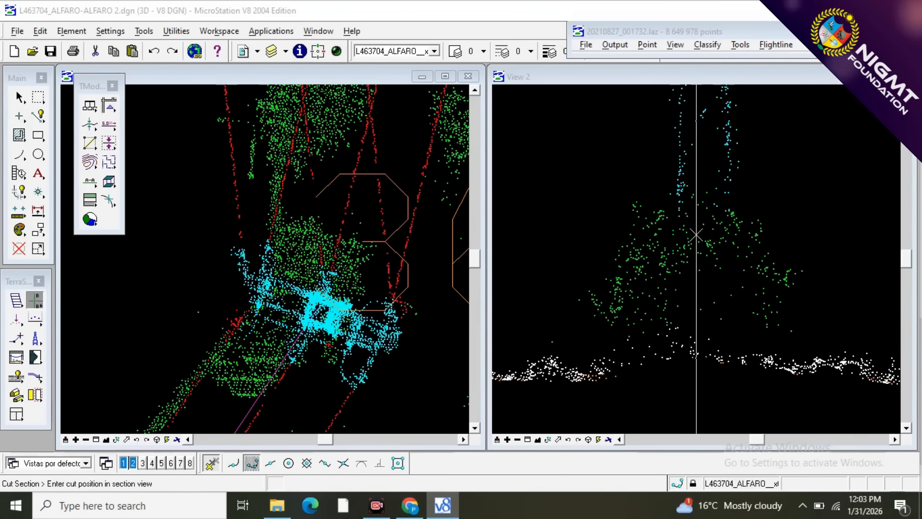
left_click(673, 232)
left_click(678, 232)
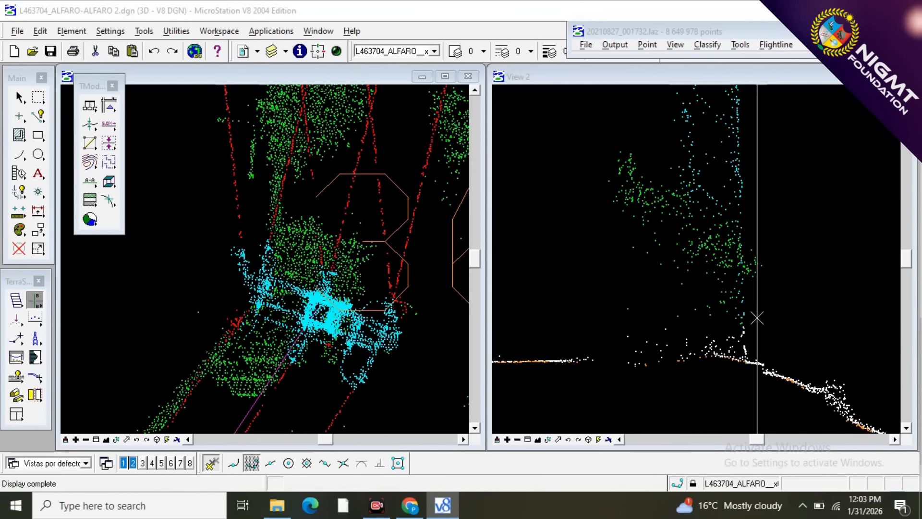
left_click(705, 259)
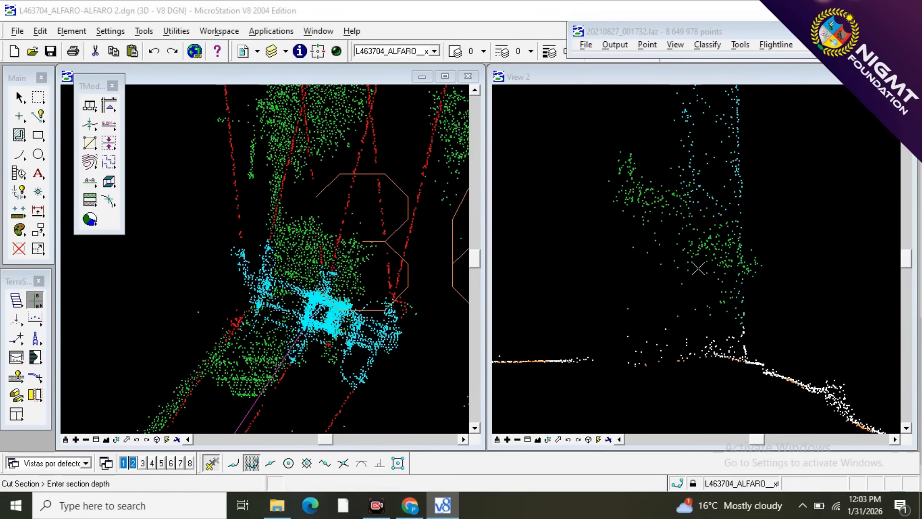
left_click(681, 269)
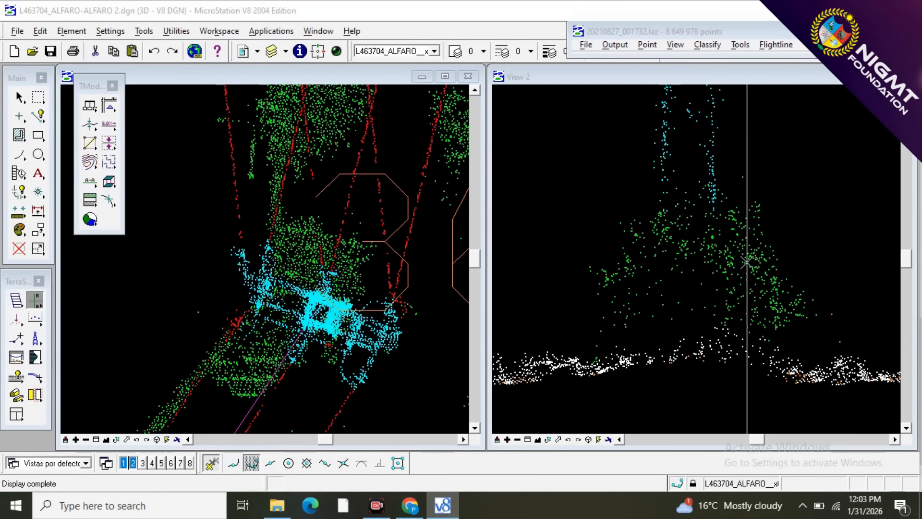
left_click(679, 268)
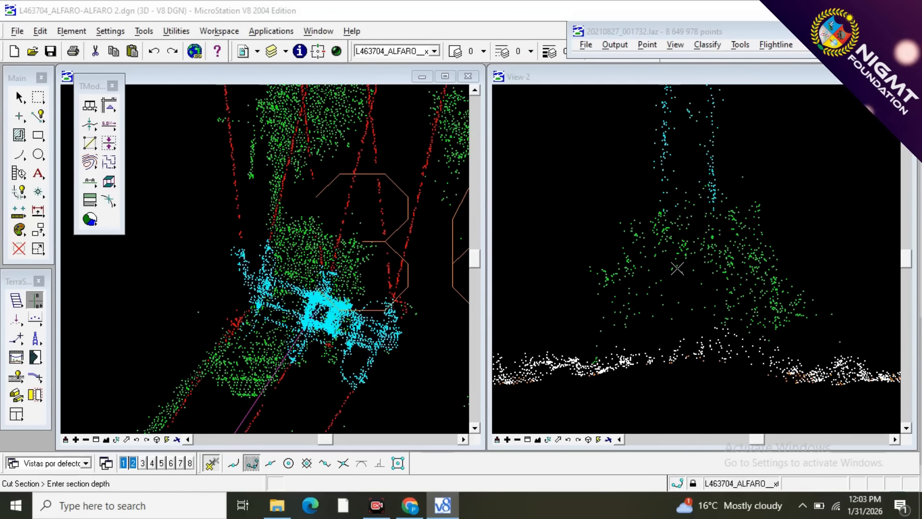
left_click(695, 267)
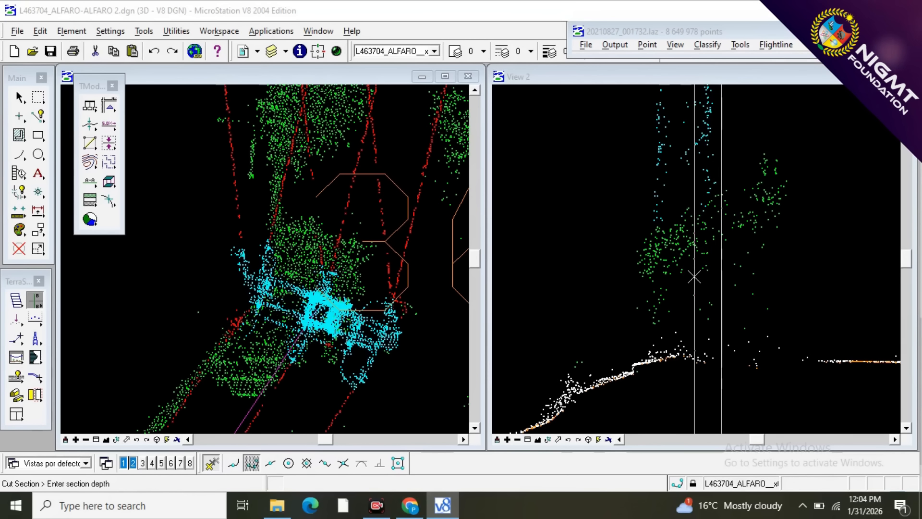
left_click(694, 276)
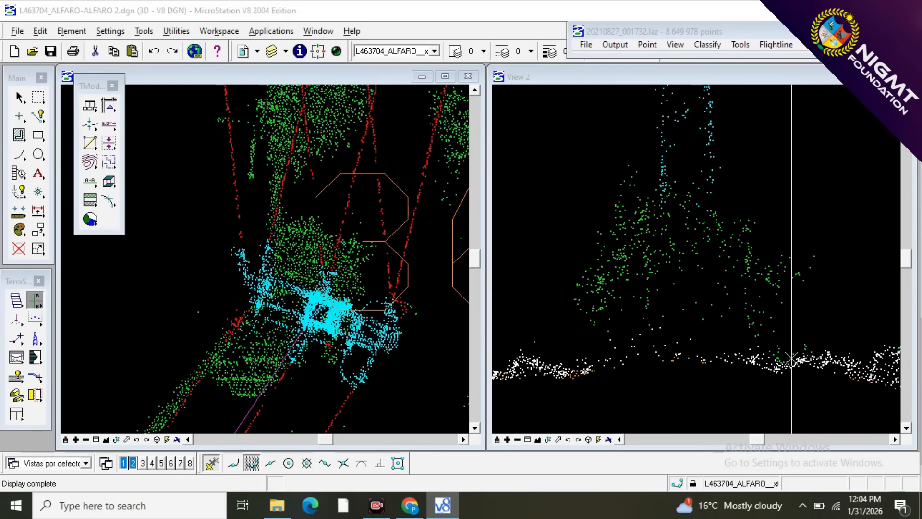
scroll(792, 358, "down", 2)
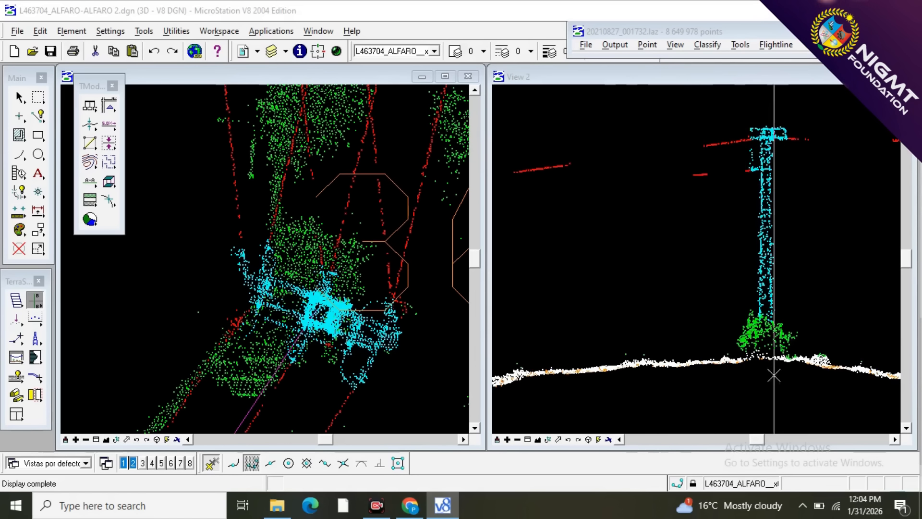
scroll(659, 356, "down", 1)
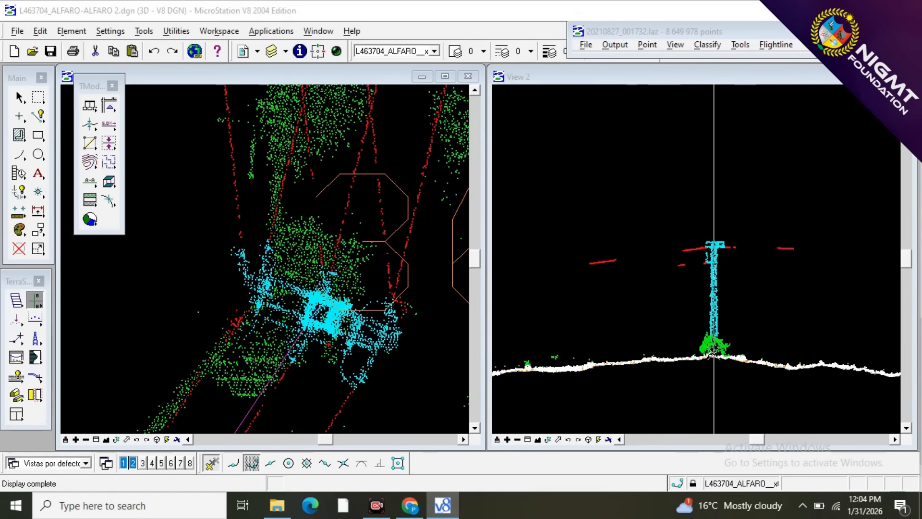
scroll(715, 356, "up", 3)
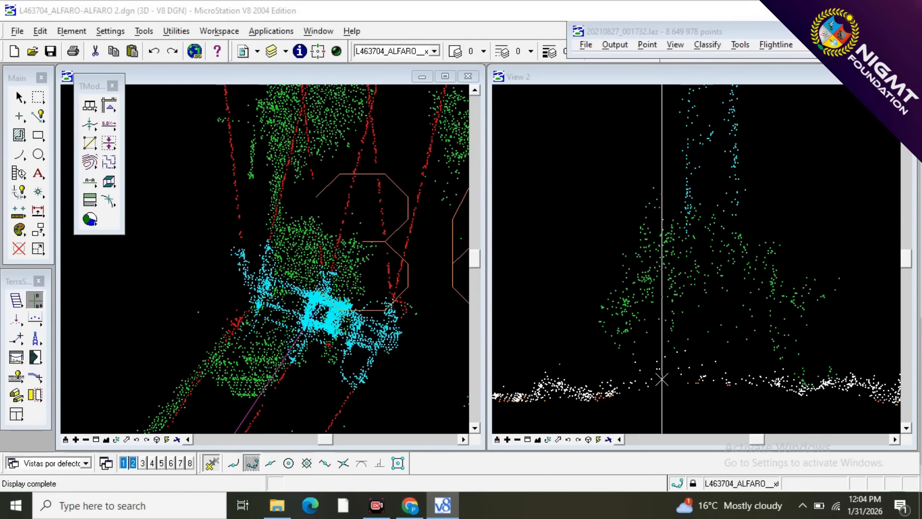
Limit the point display in view 1 to the WIRES and TOWER classes only.
left_click(672, 45)
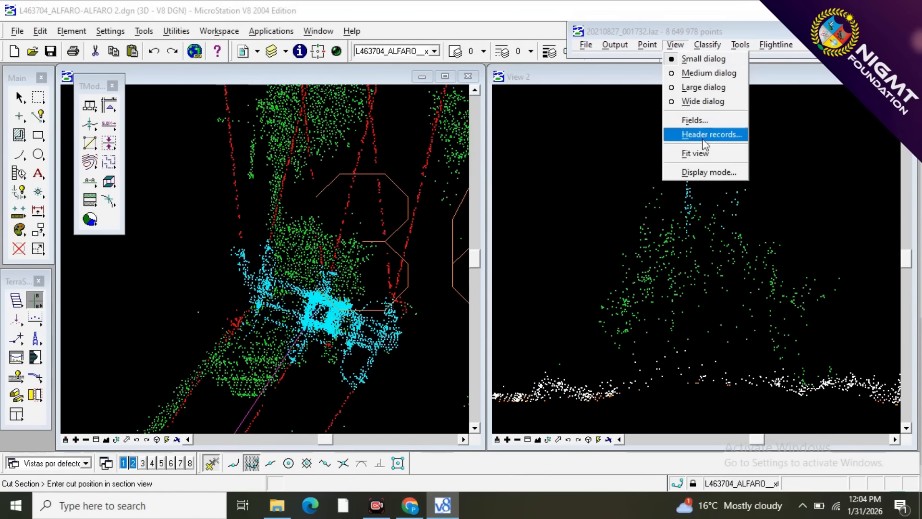
left_click(699, 173)
left_click(702, 94)
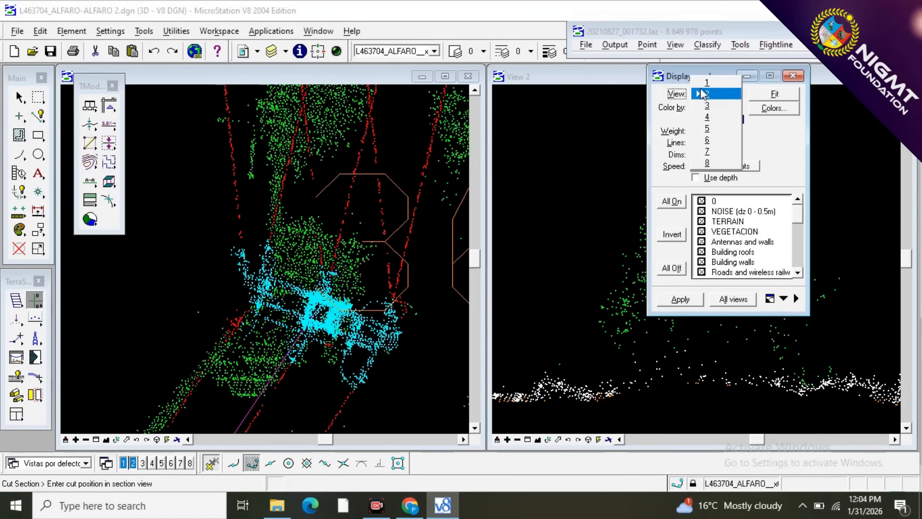
left_click(702, 83)
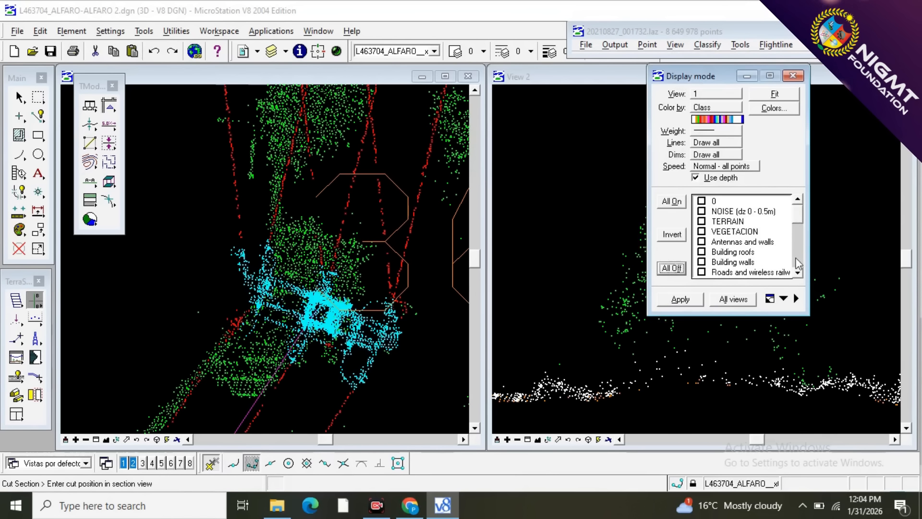
left_click(798, 274)
left_click(798, 275)
left_click(798, 275)
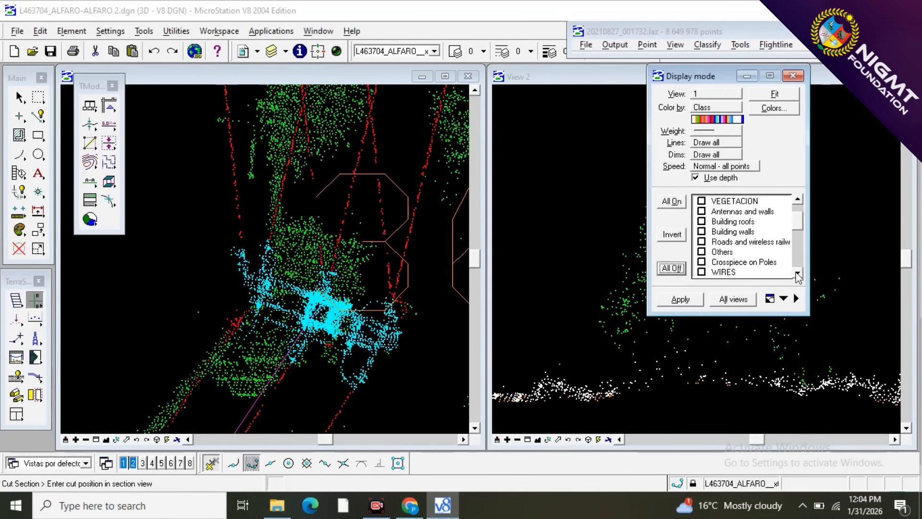
left_click(798, 275)
left_click(798, 275)
left_click(798, 274)
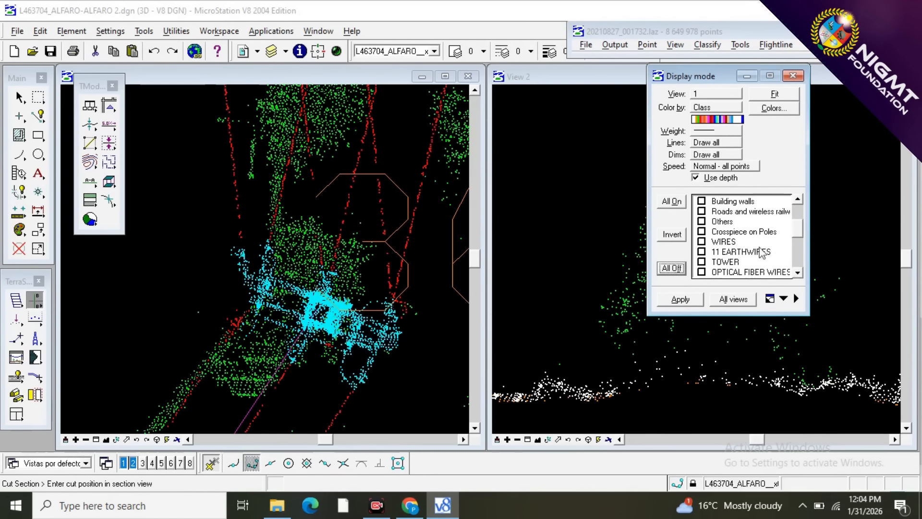
left_click(701, 241)
left_click(701, 261)
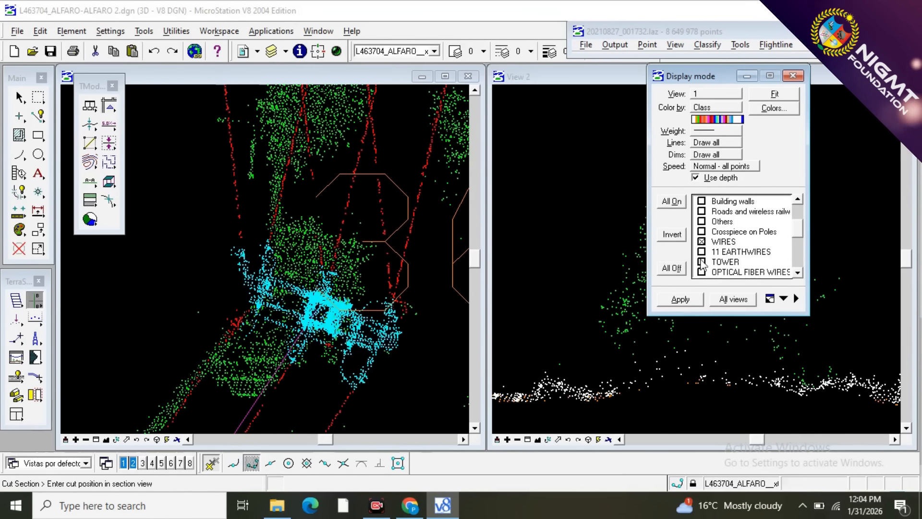
left_click(697, 299)
Draw a short, narrow vertical section along the arc of stray points beside the tower's crossarm in view 1, and close the display settings.
scroll(381, 281, "down", 1)
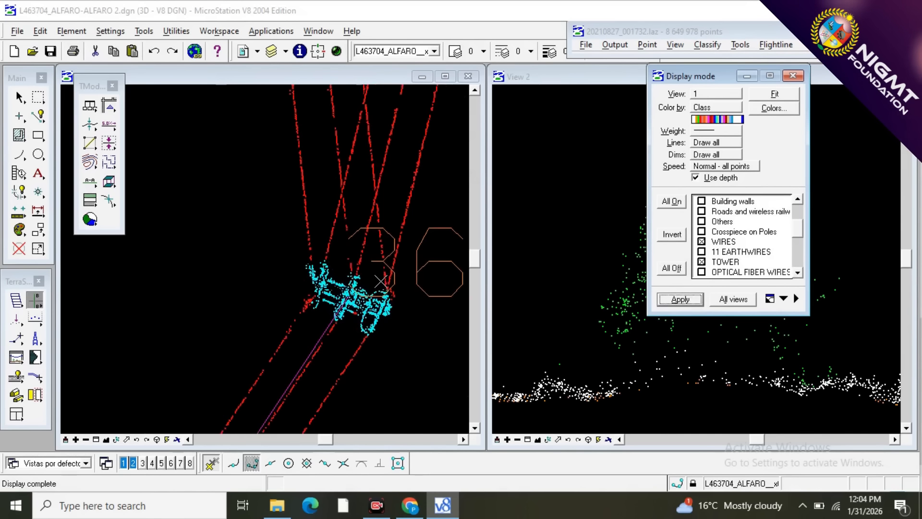
scroll(381, 319, "up", 2)
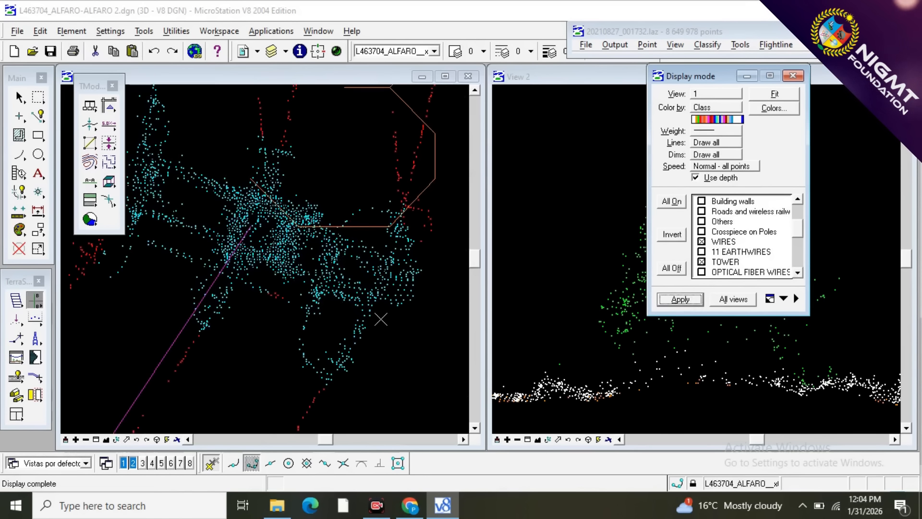
scroll(380, 247, "down", 1)
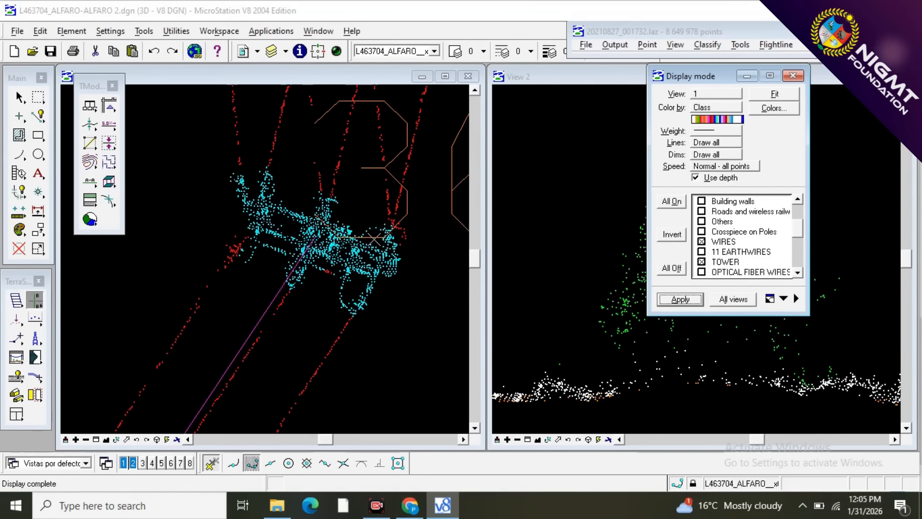
scroll(374, 239, "up", 1)
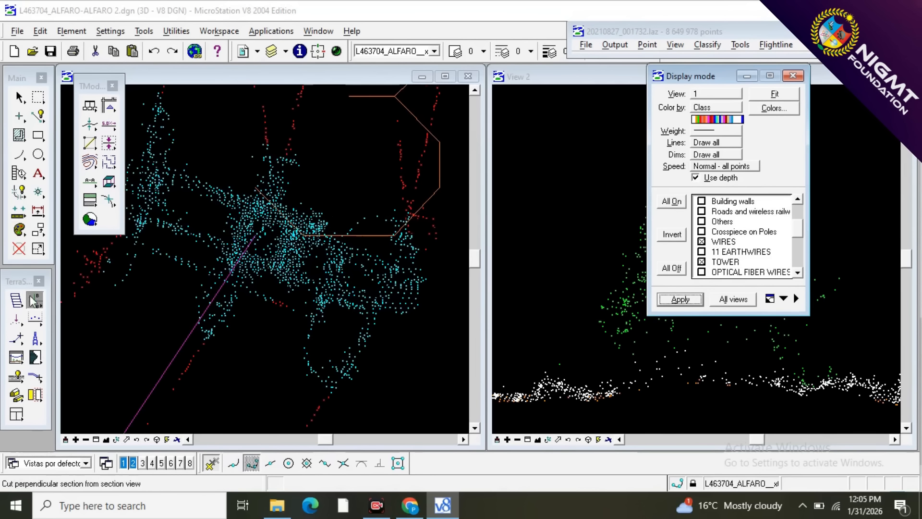
left_click(33, 301)
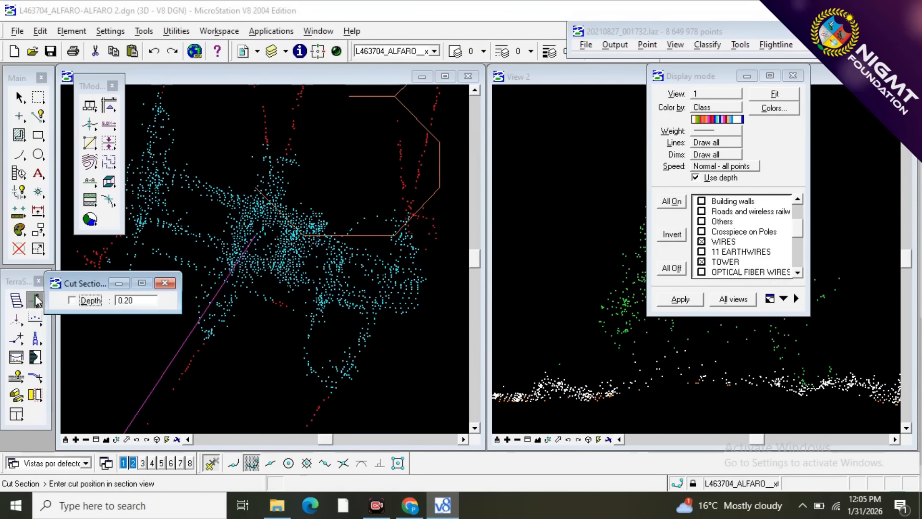
left_click_drag(37, 300, 61, 303)
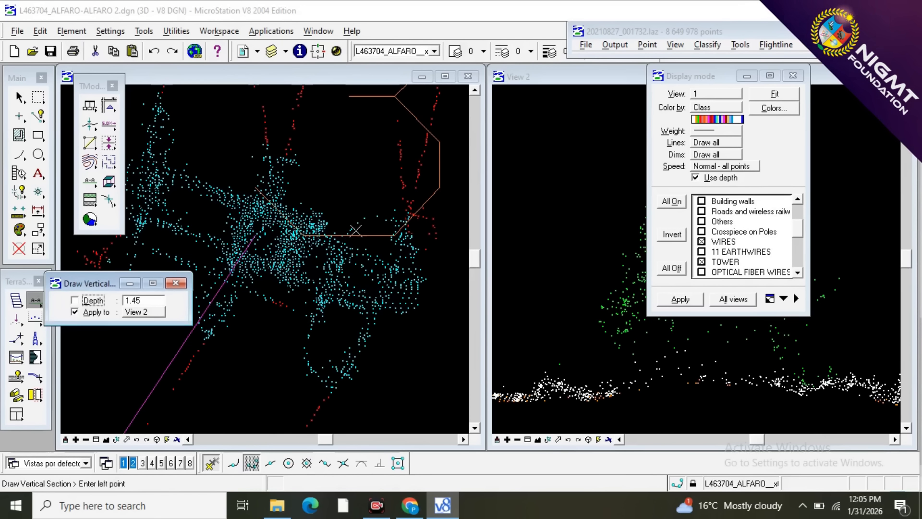
left_click(383, 217)
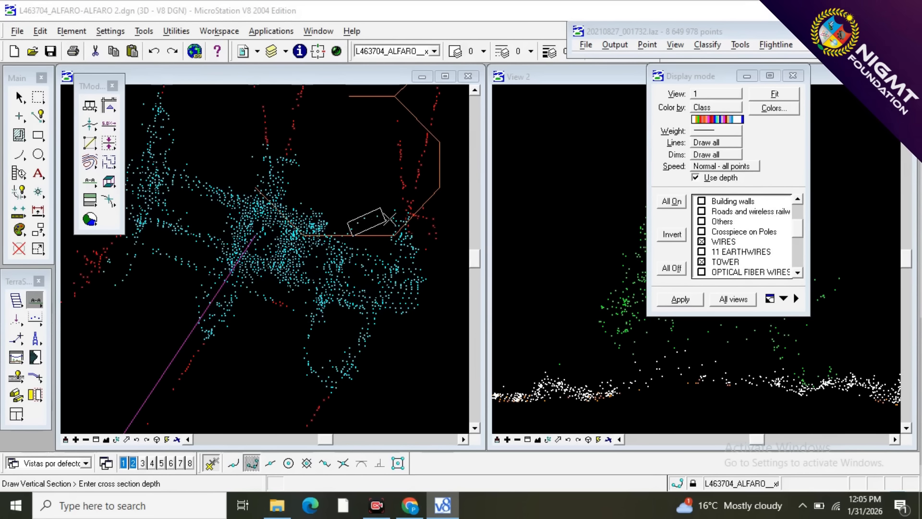
left_click(389, 219)
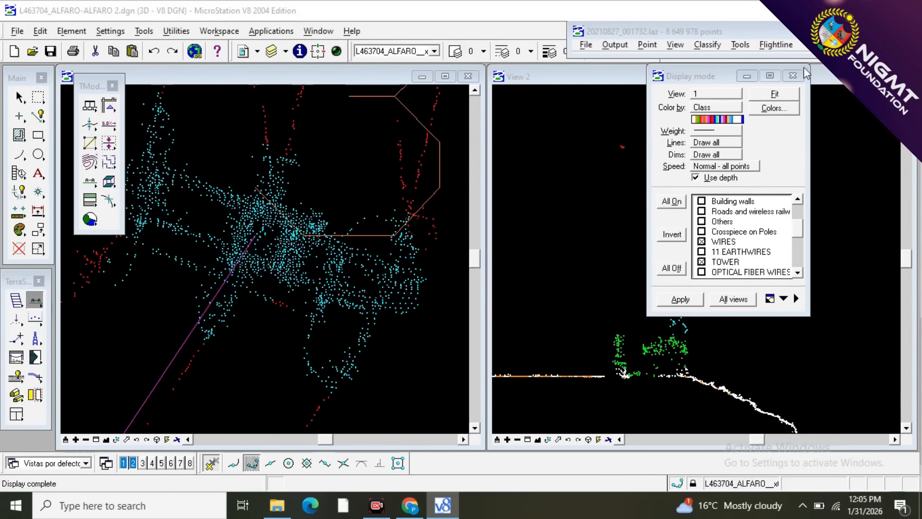
left_click(793, 76)
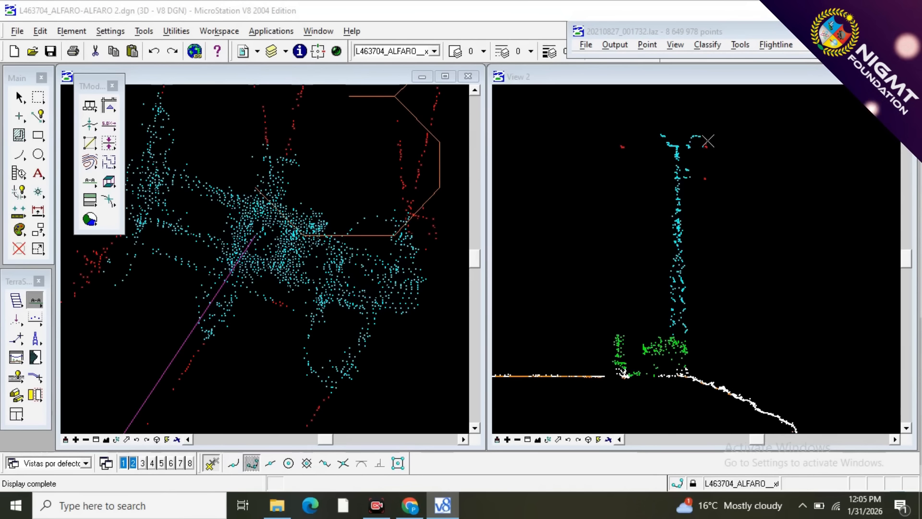
Classify the arc of tower points beside the crossarm's right end above a line, from class 12 - TOWER to 10 - WIRES.
scroll(704, 141, "up", 5)
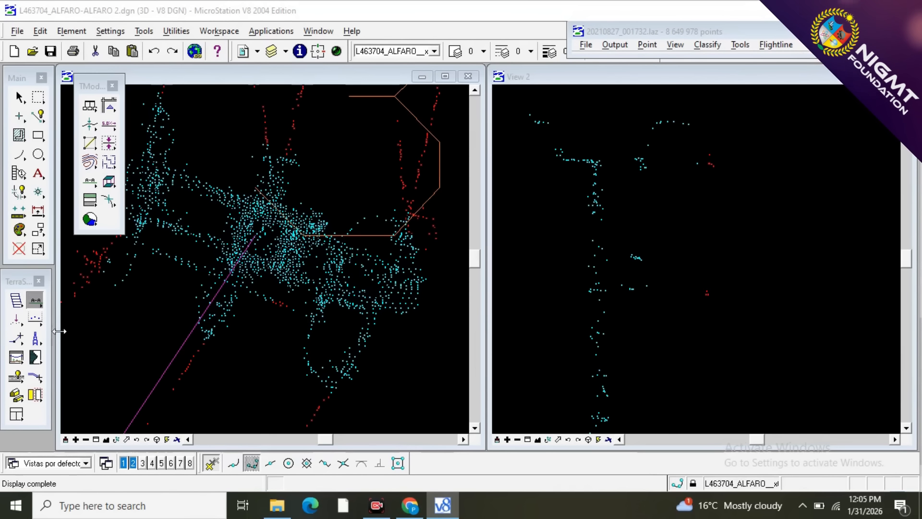
left_click(37, 319)
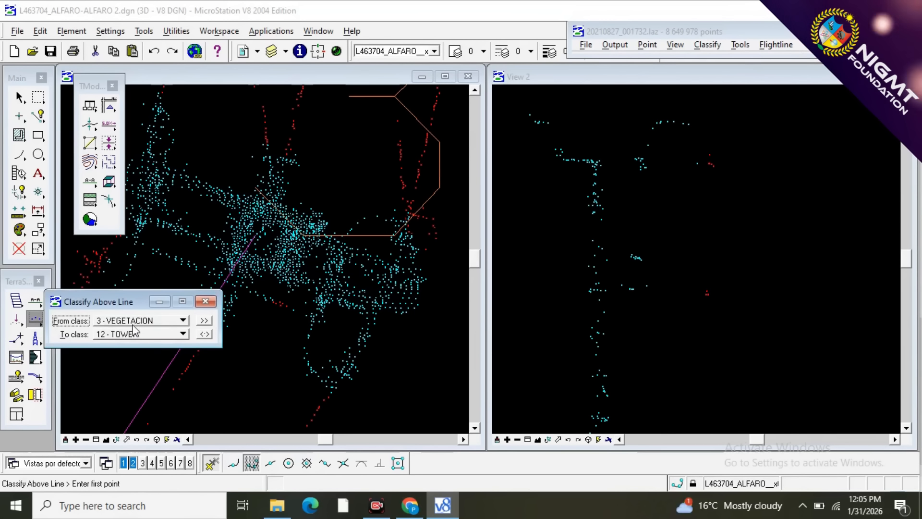
left_click(204, 334)
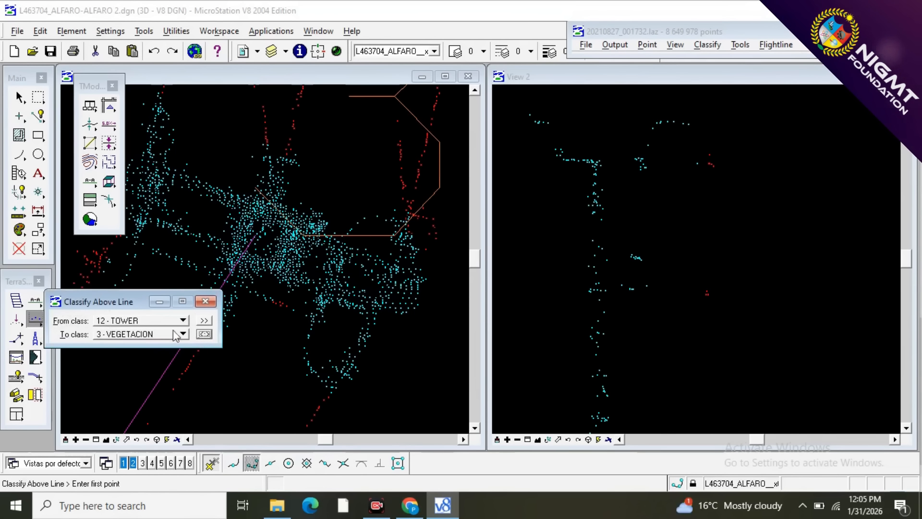
left_click(141, 334)
left_click(154, 153)
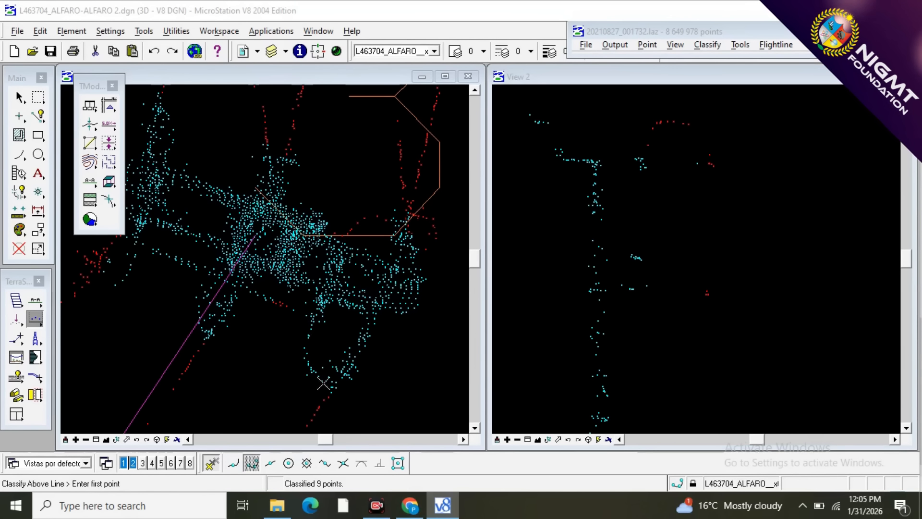
Cut a narrow vertical section along the left side of the hanging loop below the crossarm's right half in view 1.
left_click(40, 299)
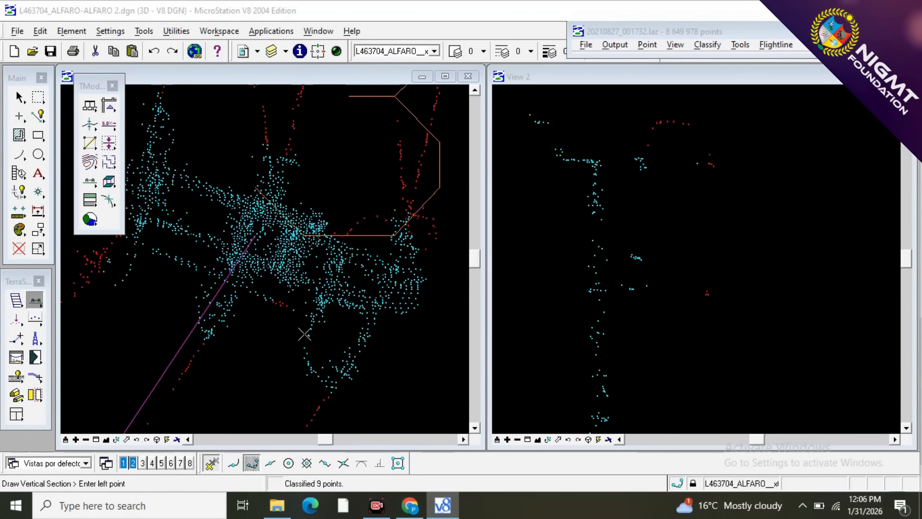
left_click(304, 372)
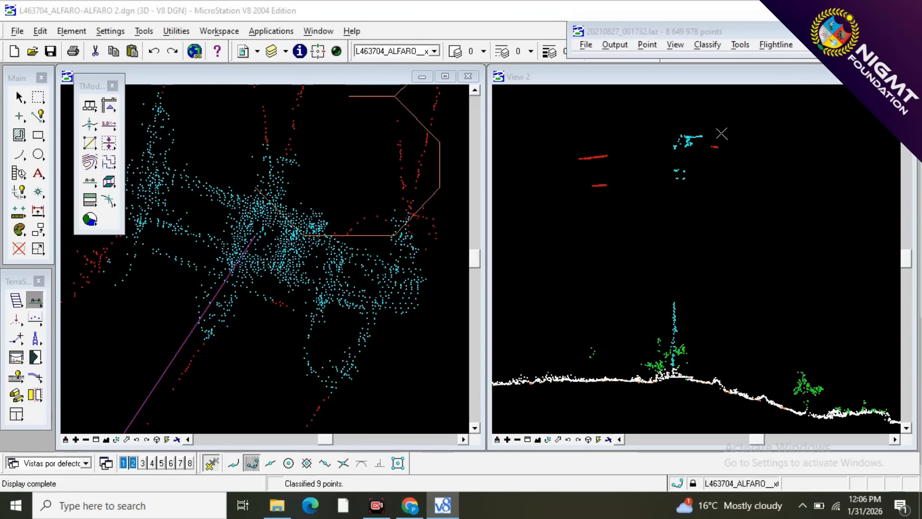
scroll(698, 132, "up", 3)
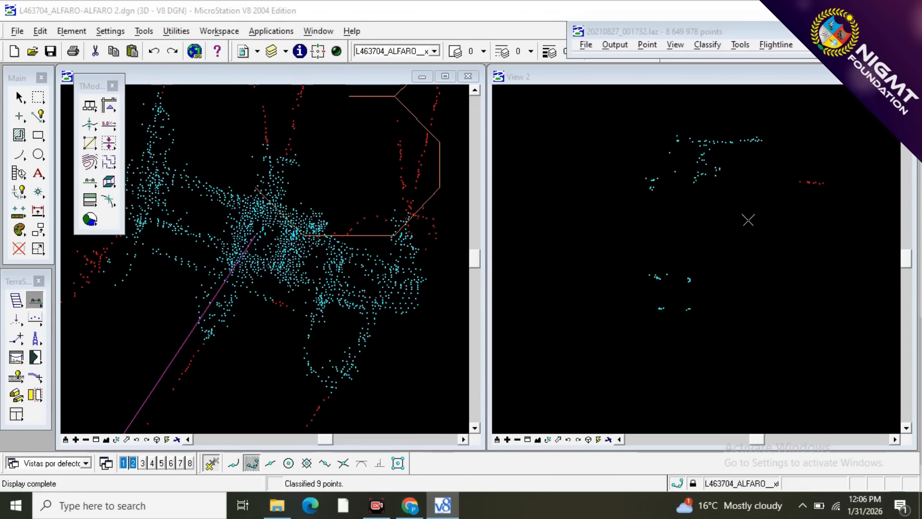
scroll(752, 237, "down", 2)
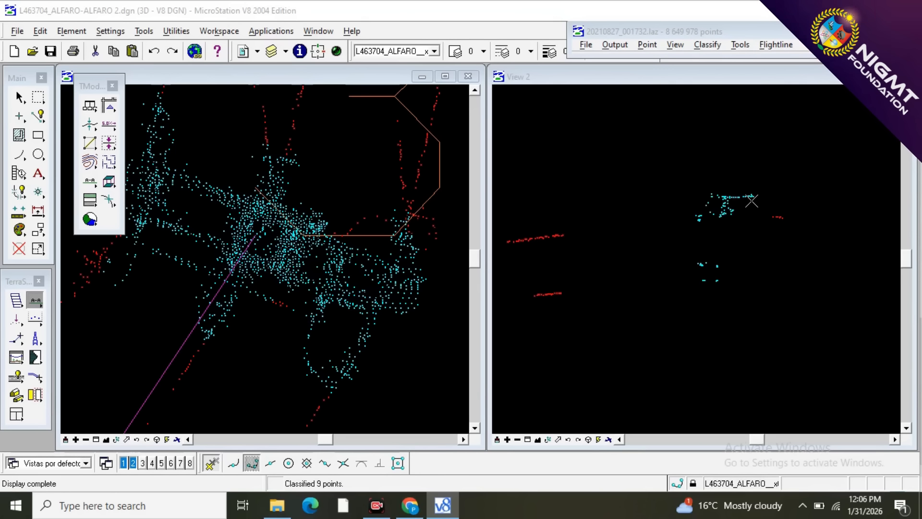
scroll(752, 201, "up", 2)
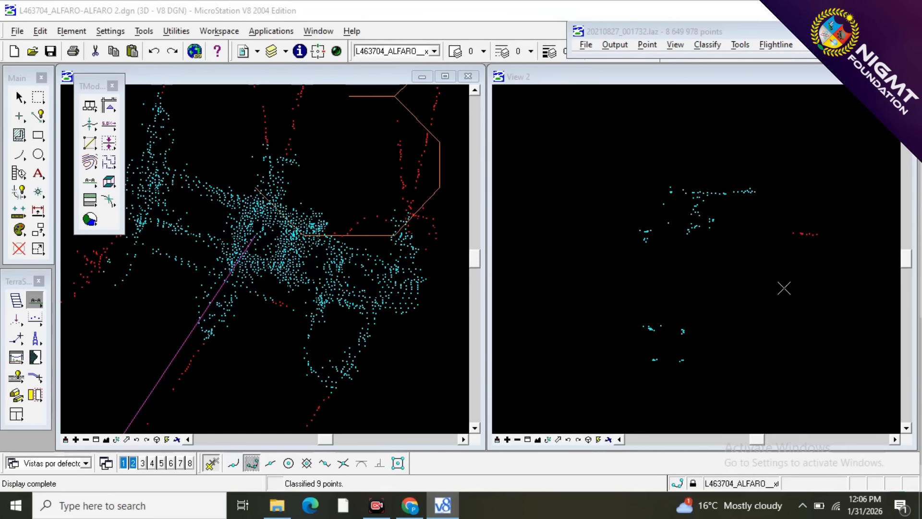
scroll(784, 288, "up", 2)
Classify the thin line of tower points extending from the insulator in the section as wires, in two passes above a line.
key("F2")
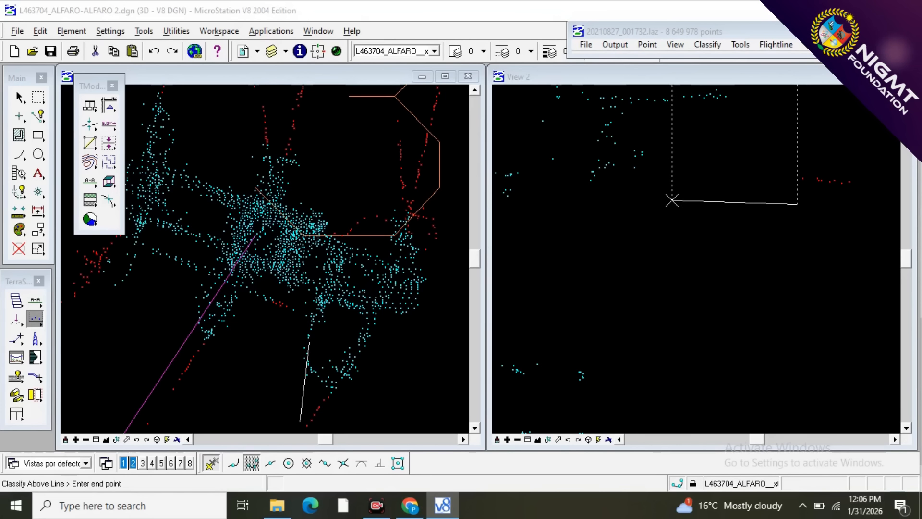
left_click(676, 200)
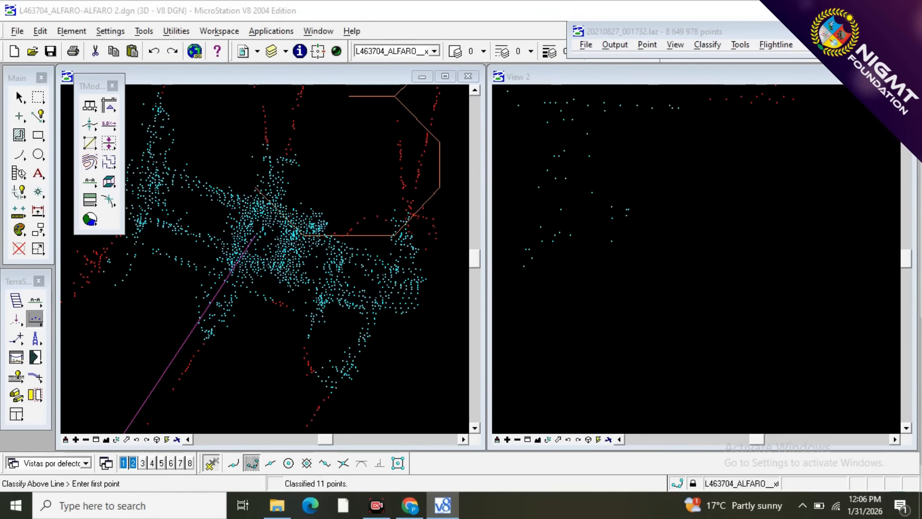
left_click(695, 132)
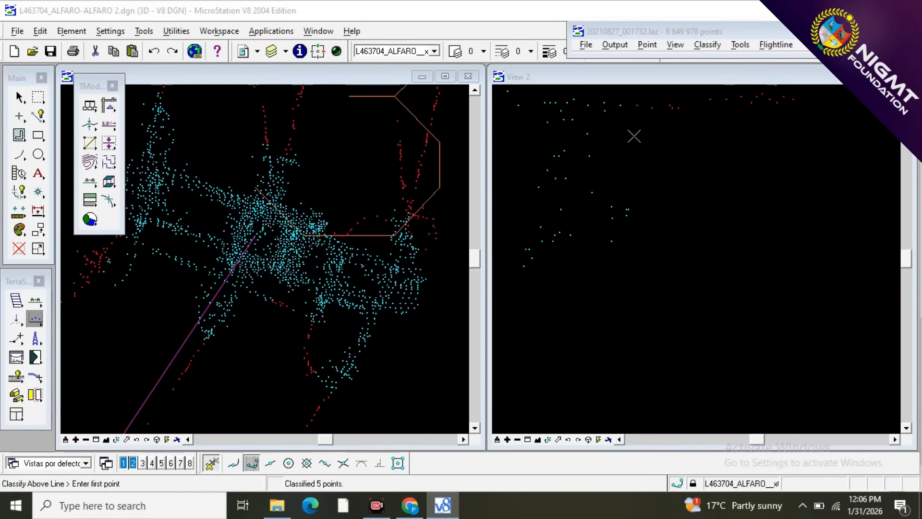
scroll(728, 189, "down", 4)
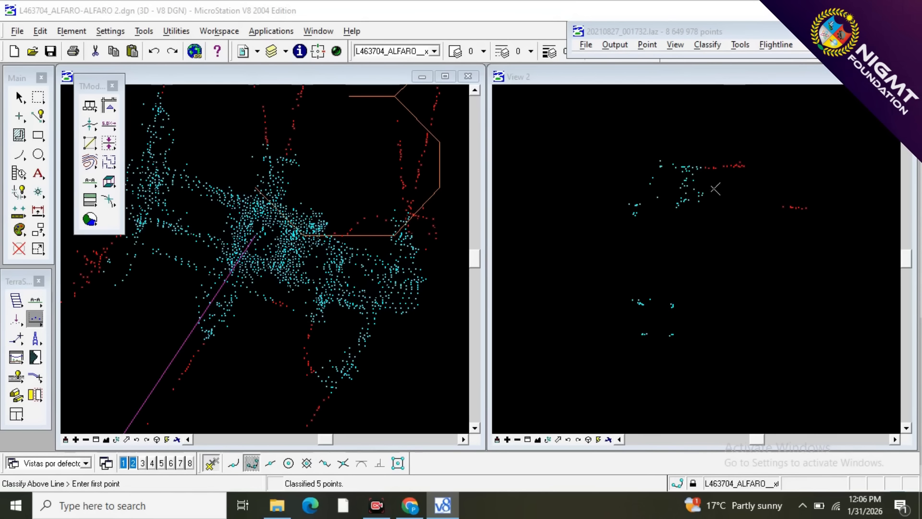
scroll(249, 357, "down", 2)
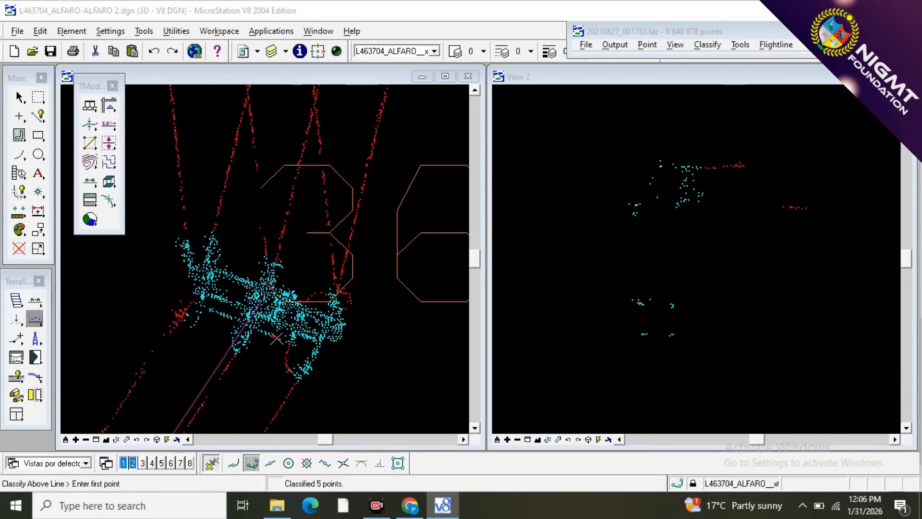
Draw a short, narrow vertical section along the stray tower points below the crossarm's left end in view 1.
scroll(282, 326, "up", 2)
scroll(386, 260, "down", 2)
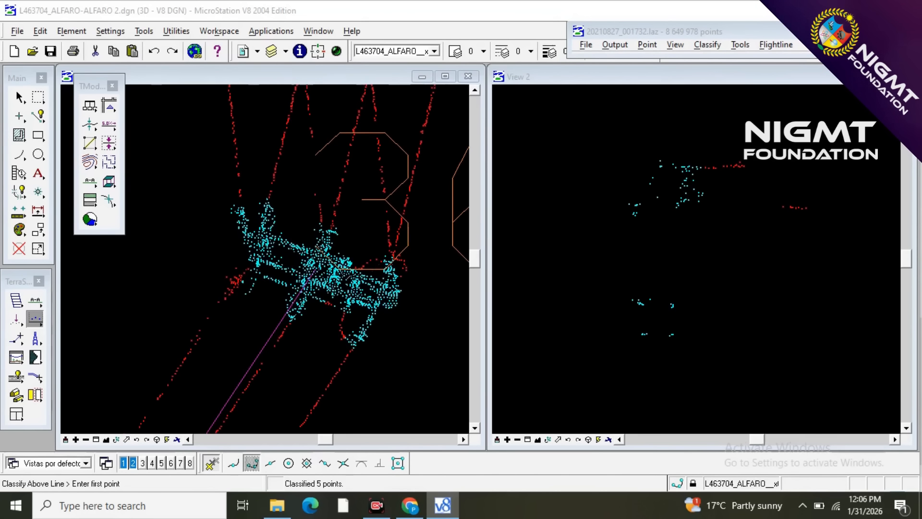
scroll(213, 306, "up", 2)
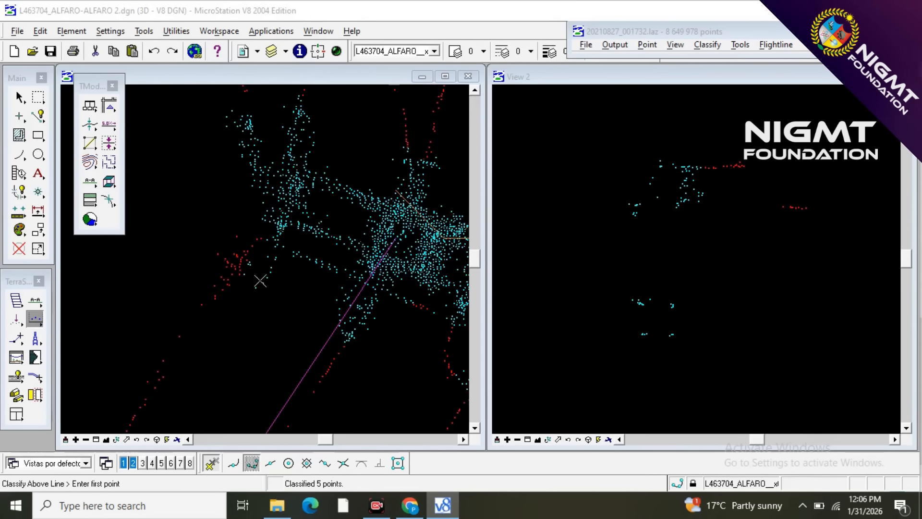
left_click(35, 300)
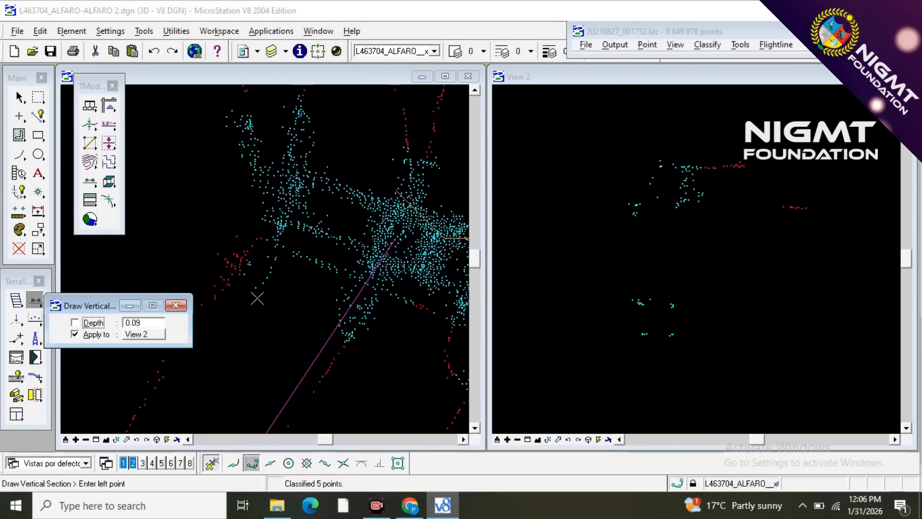
left_click(270, 266)
left_click(252, 290)
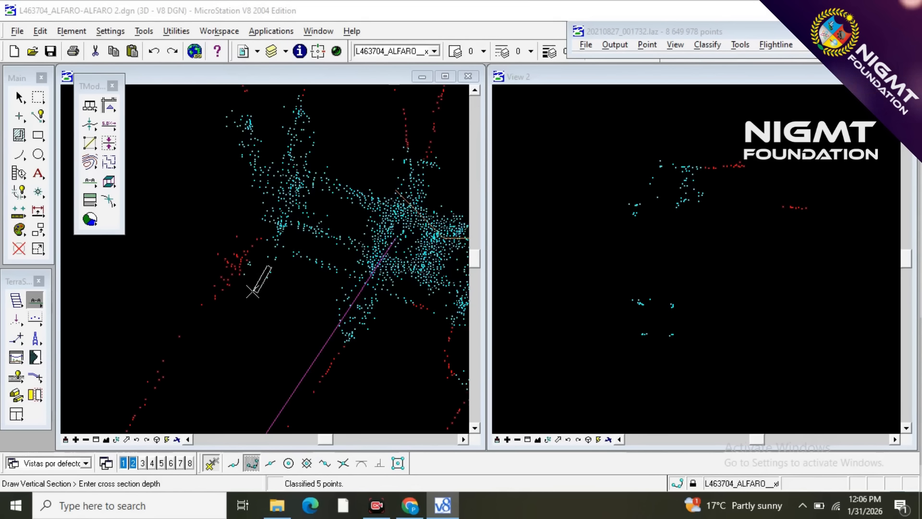
left_click(254, 290)
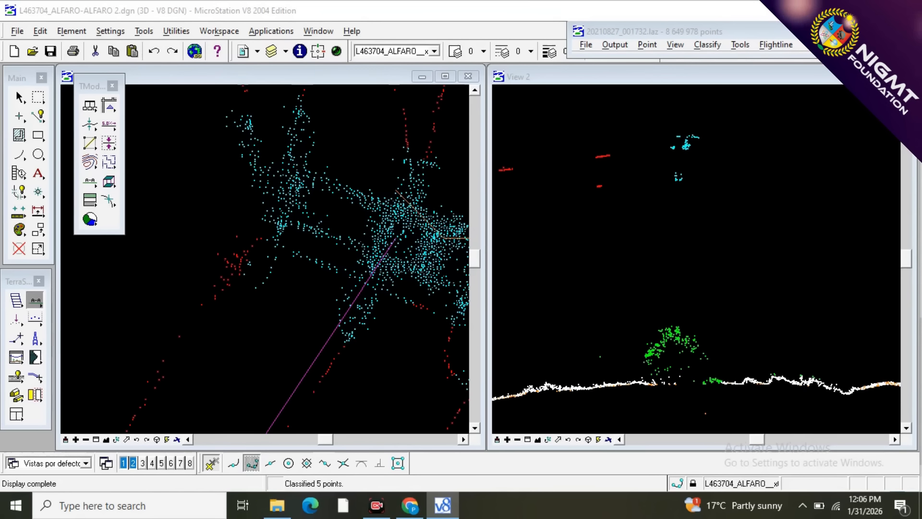
scroll(672, 147, "up", 1)
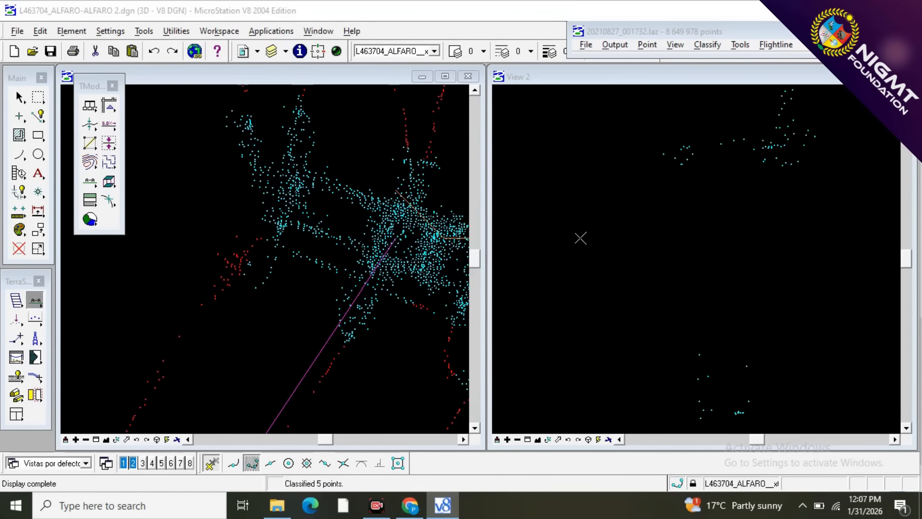
Classify the row of stray tower points at the right of this section as wires above a line.
key("F2")
left_click(595, 221)
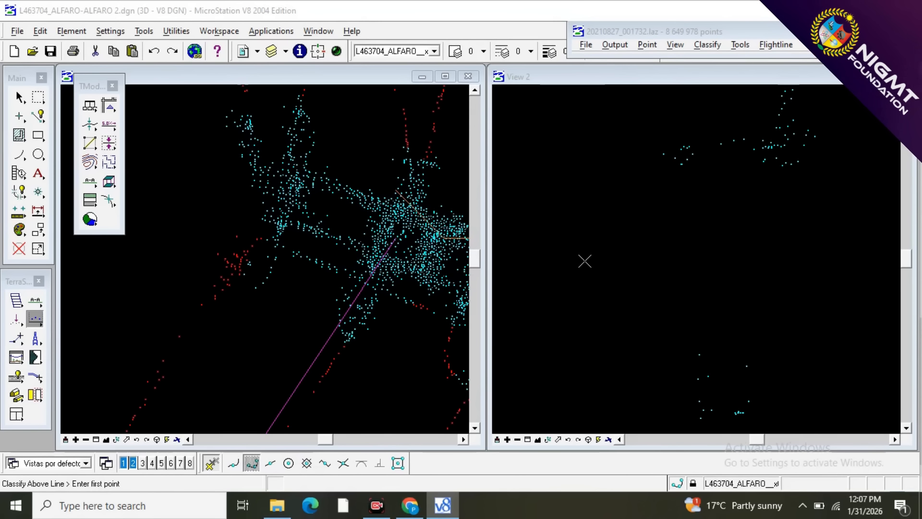
scroll(734, 167, "up", 4)
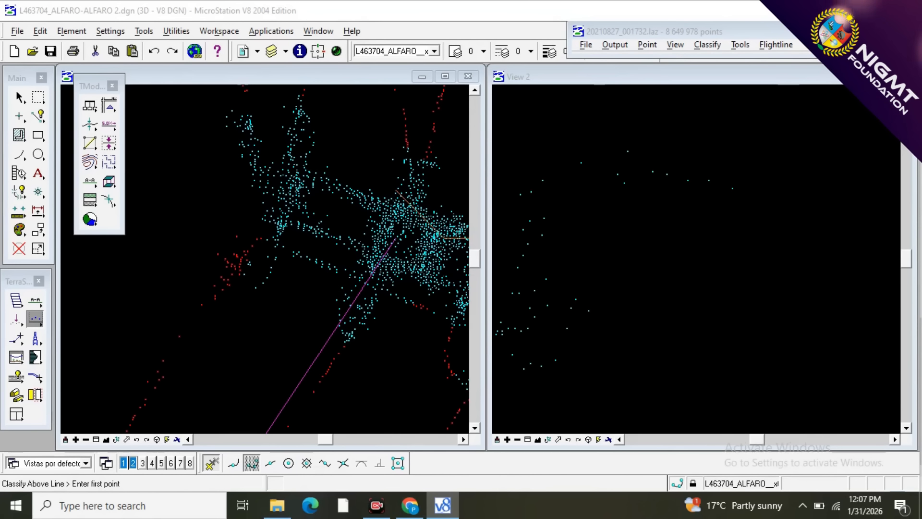
left_click(769, 248)
left_click(647, 229)
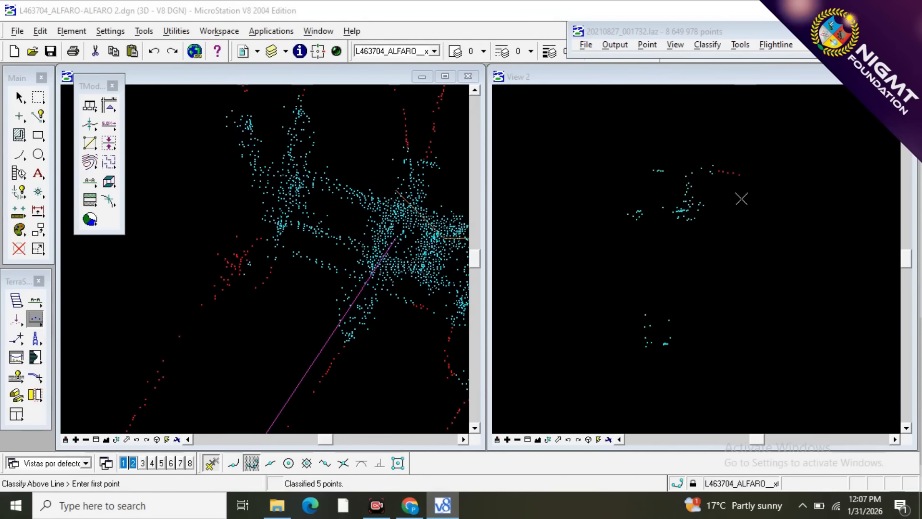
scroll(730, 202, "down", 4)
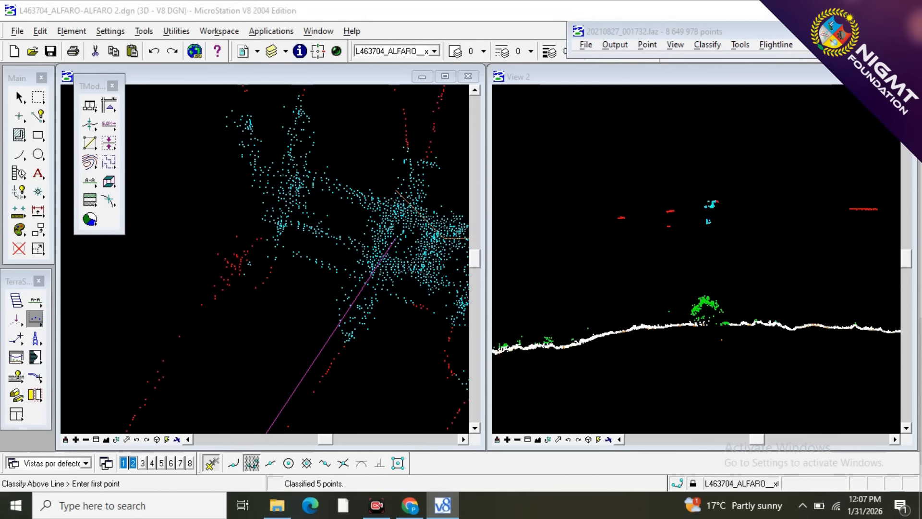
scroll(189, 316, "down", 3)
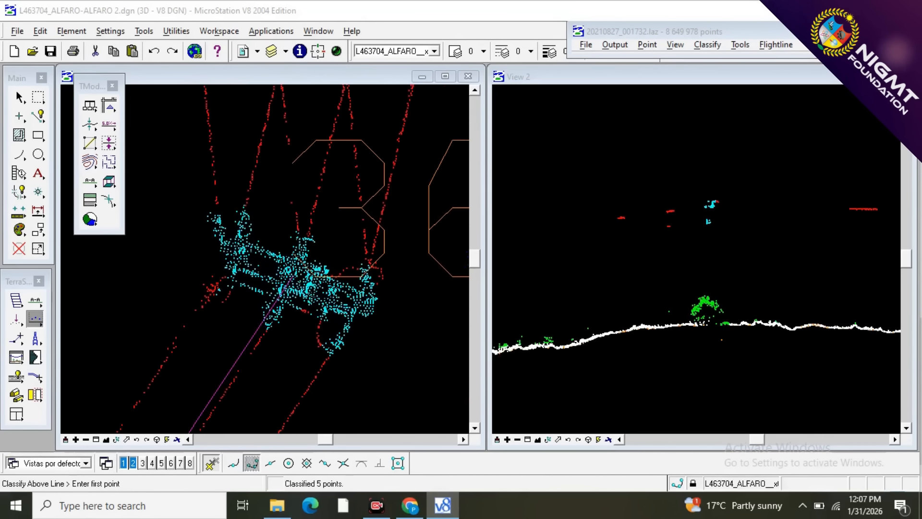
Draw a long, narrow vertical section along the lower edge of the crossarm in view 1, covering the red points on it.
scroll(235, 224, "up", 2)
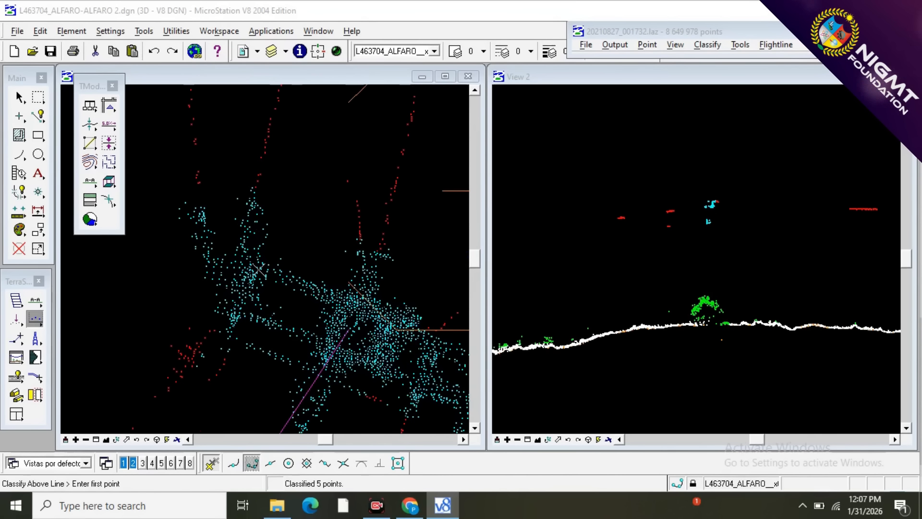
scroll(314, 338, "down", 2)
scroll(318, 351, "up", 2)
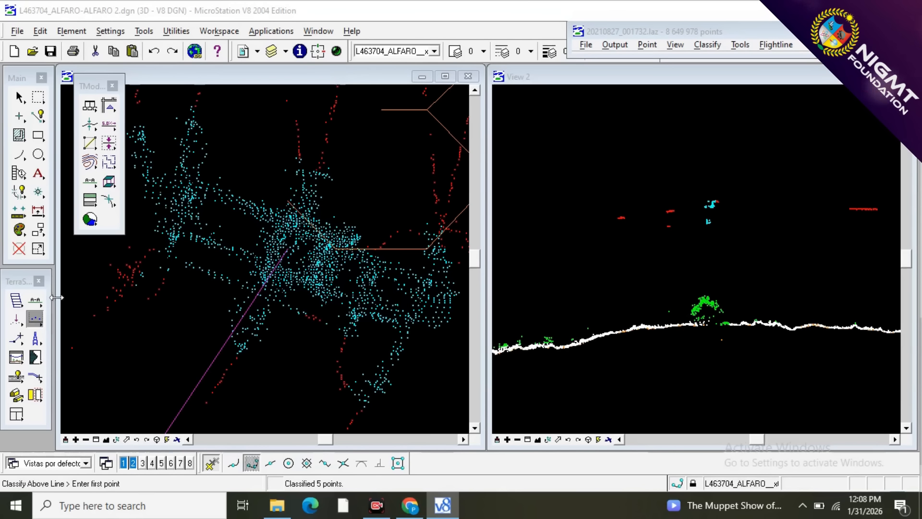
left_click(35, 300)
left_click(176, 287)
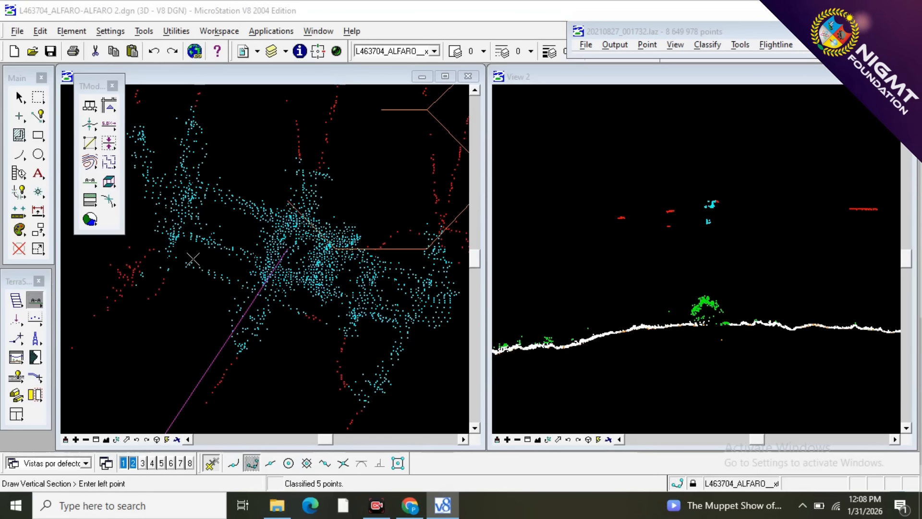
left_click(183, 262)
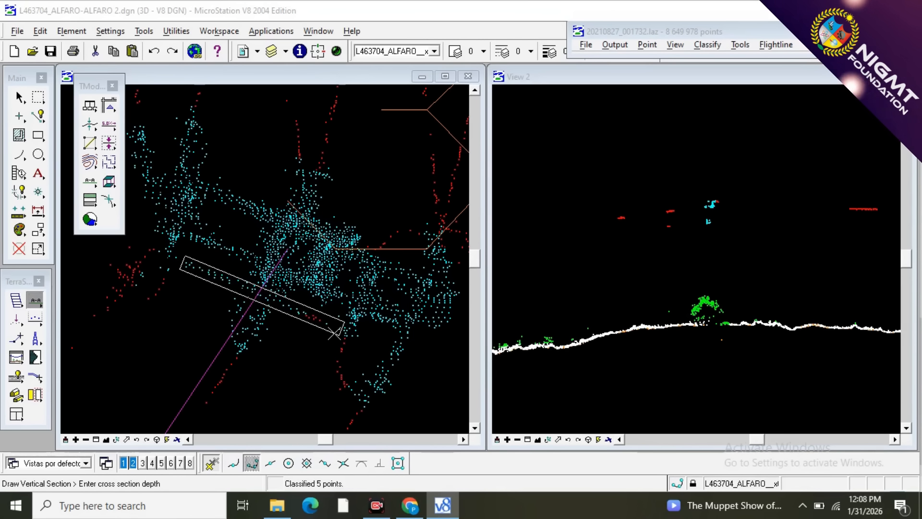
left_click(335, 332)
scroll(724, 132, "up", 3)
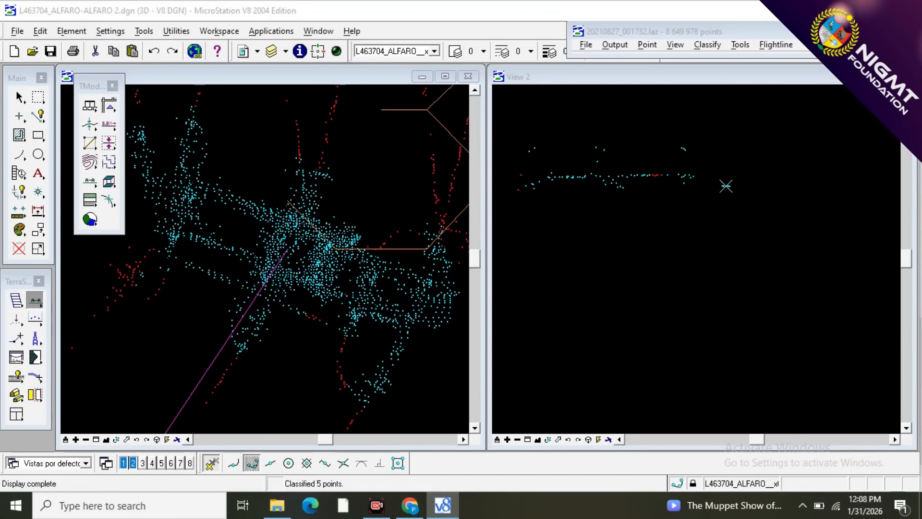
scroll(726, 186, "down", 3)
scroll(700, 186, "up", 3)
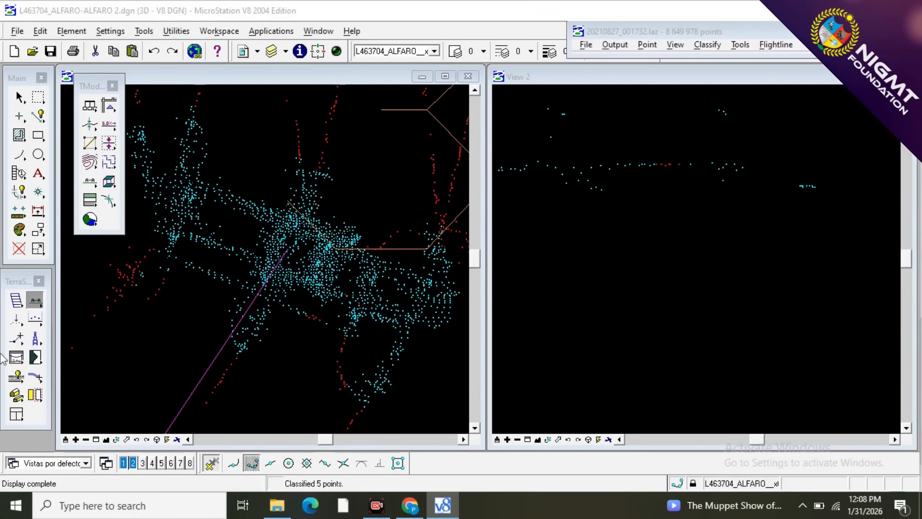
Swap the line classification to 10 - WIRES into 12 - TOWER and reclassify the red points on the crossarm edge.
left_click(36, 319)
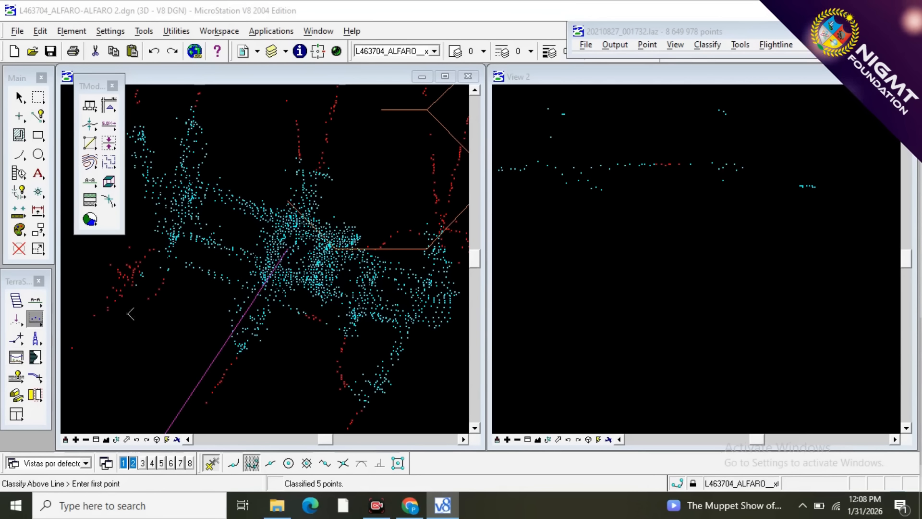
left_click(204, 334)
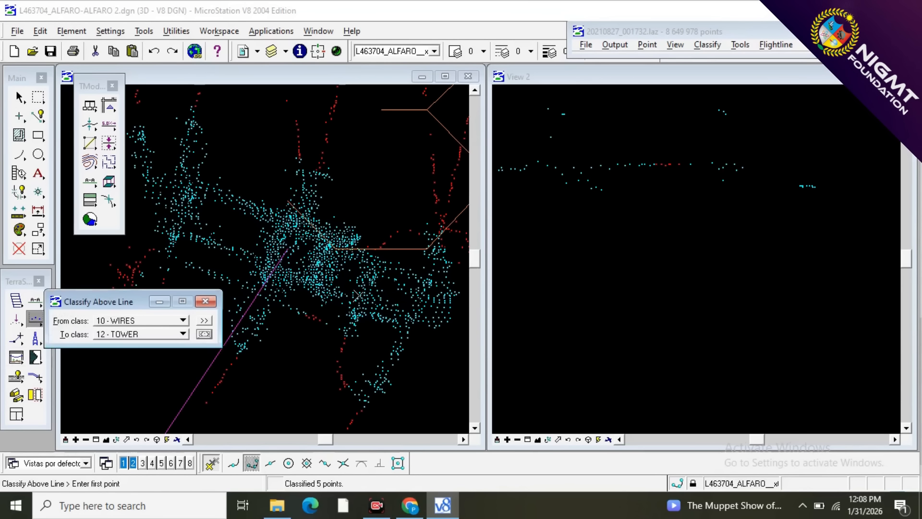
left_click(205, 301)
left_click(714, 211)
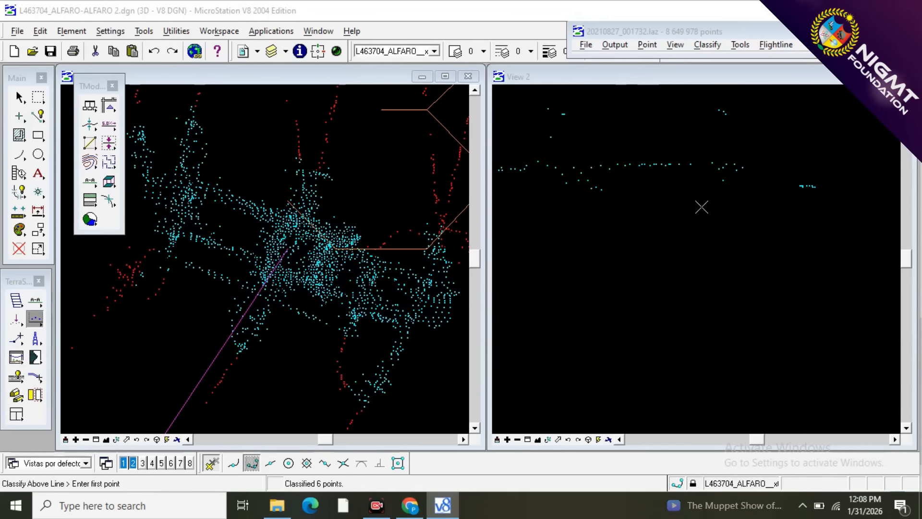
scroll(321, 209, "up", 8)
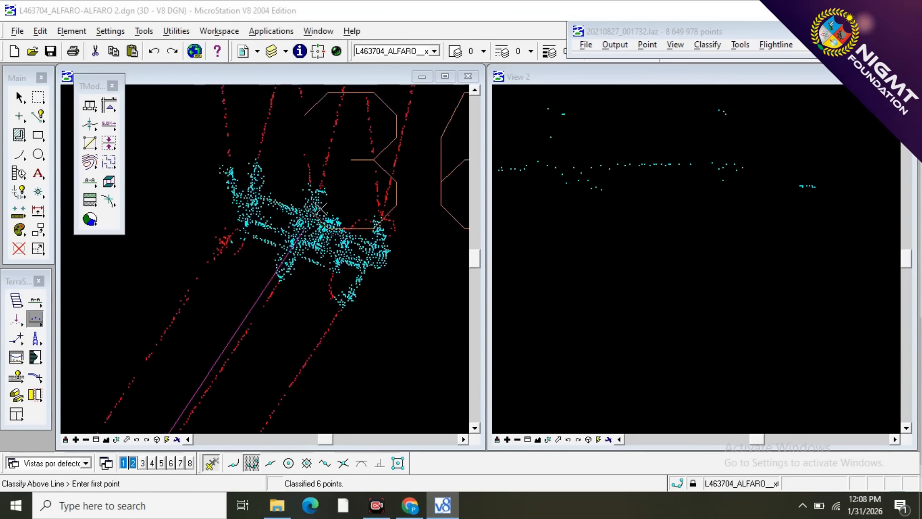
Draw a long vertical section along the wire corridor in view 1, from the block's lower corner up the span.
scroll(320, 207, "down", 6)
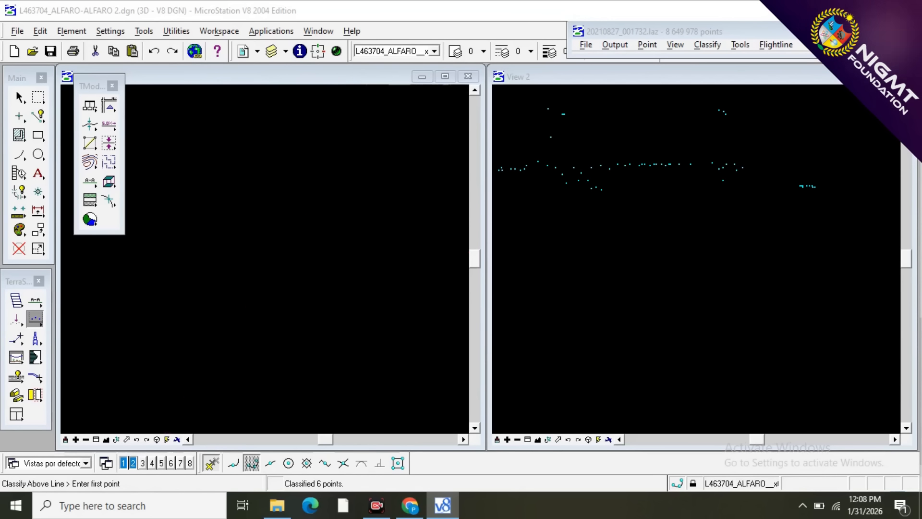
scroll(267, 294, "up", 3)
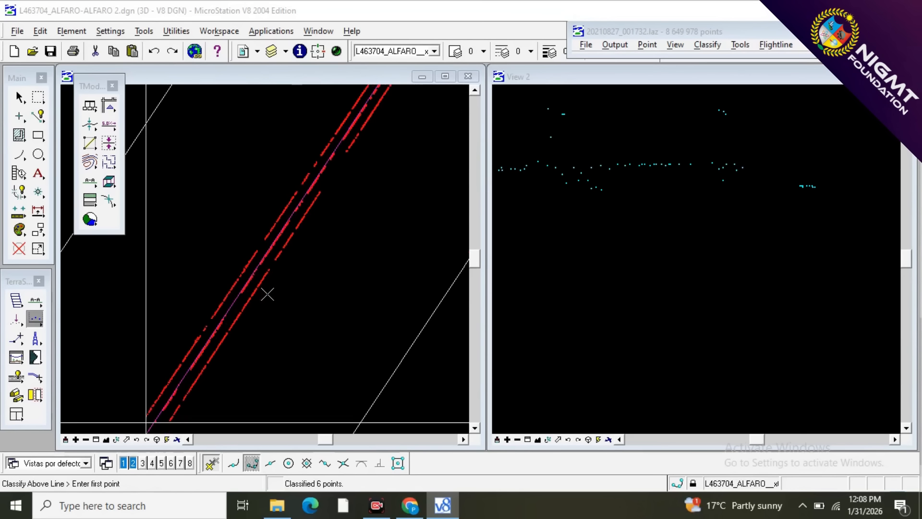
left_click(35, 300)
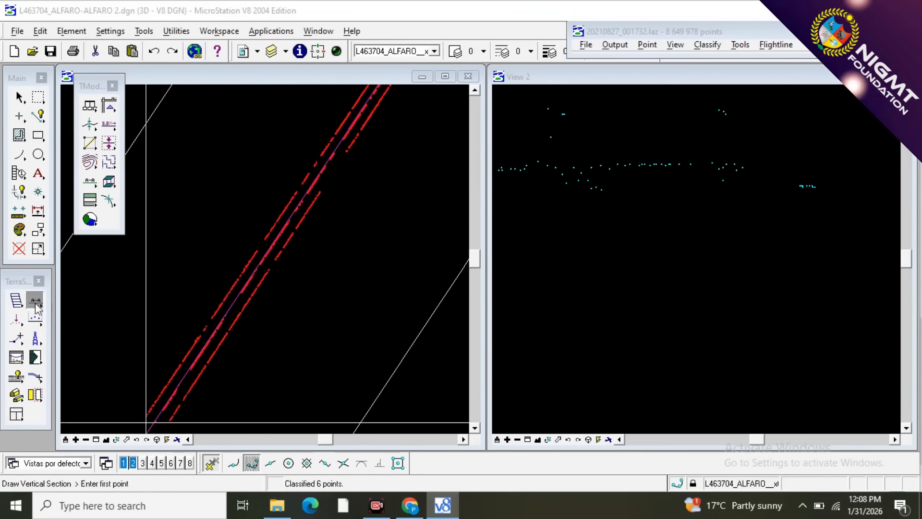
left_click(144, 426)
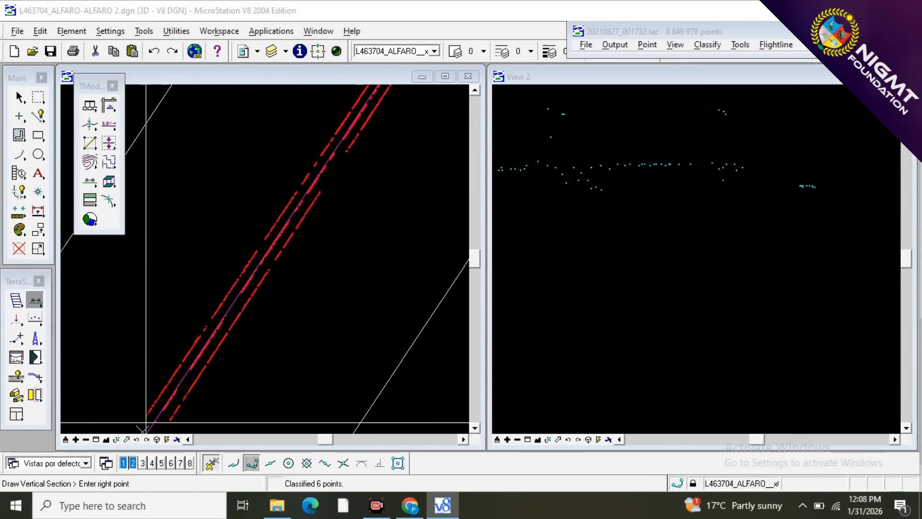
left_click(362, 103)
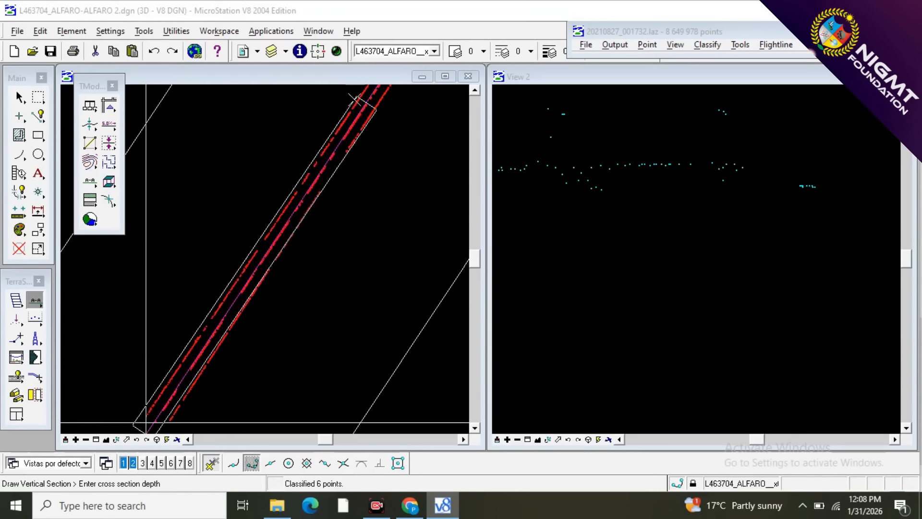
left_click(350, 98)
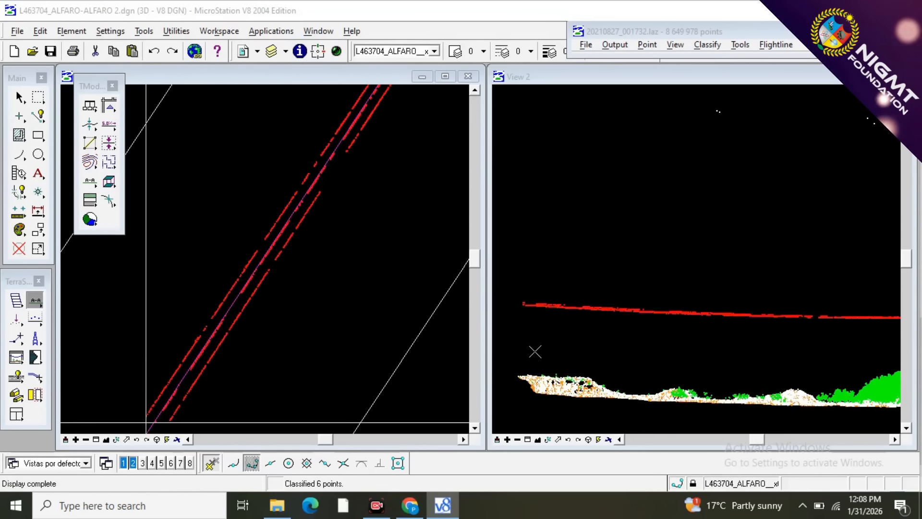
Examine the wire and tower classification along the section in view 2 and the wires up to the block boundary in view 1.
scroll(543, 264, "down", 3)
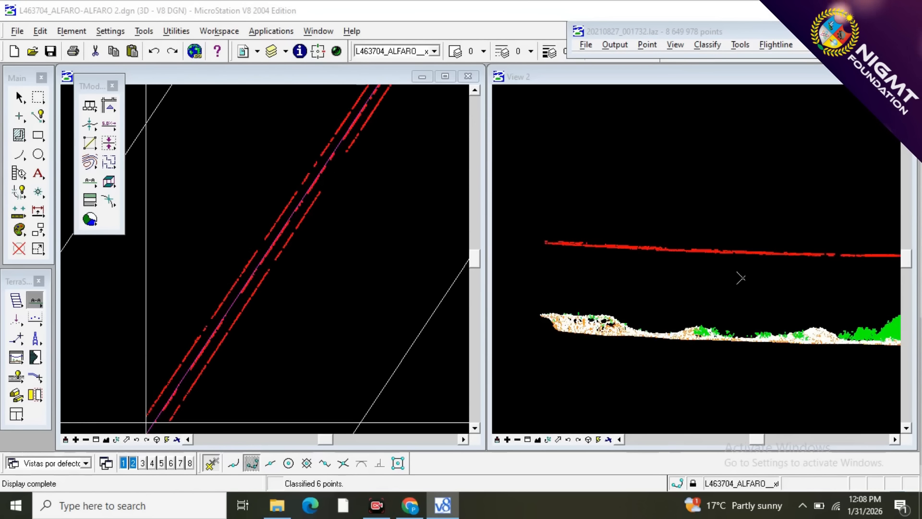
scroll(839, 266, "up", 3)
scroll(543, 290, "down", 3)
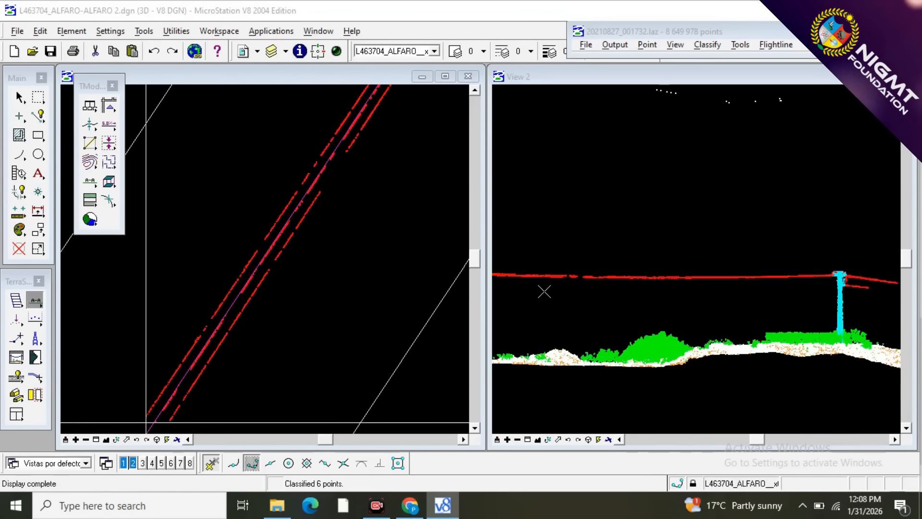
scroll(681, 288, "up", 2)
scroll(567, 294, "down", 2)
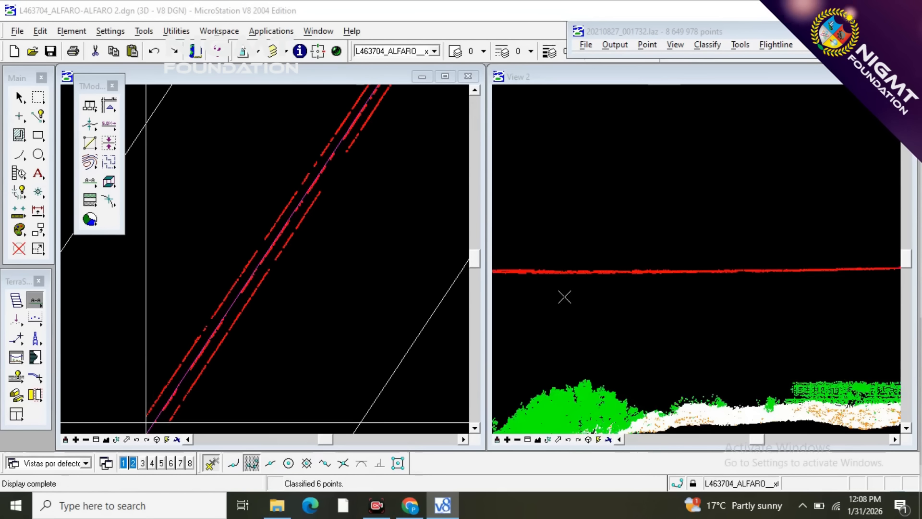
scroll(631, 320, "down", 5)
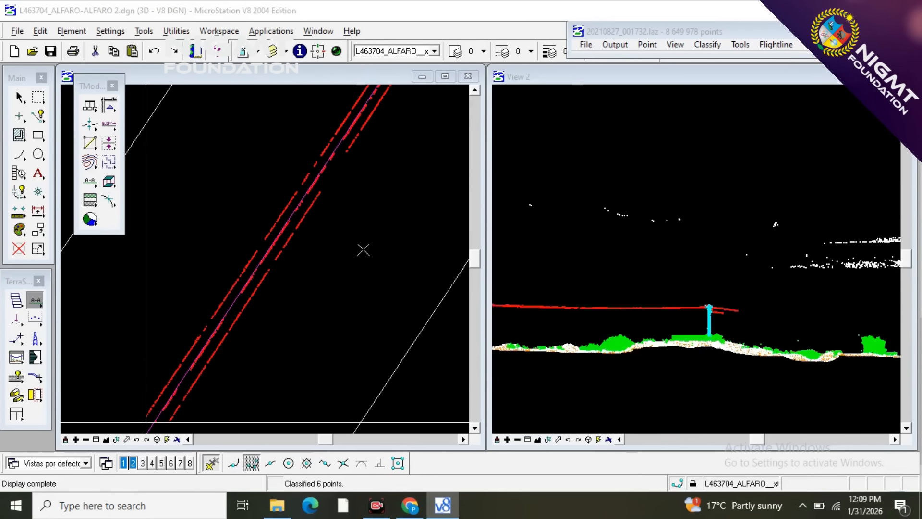
scroll(363, 249, "down", 3)
scroll(258, 232, "down", 1)
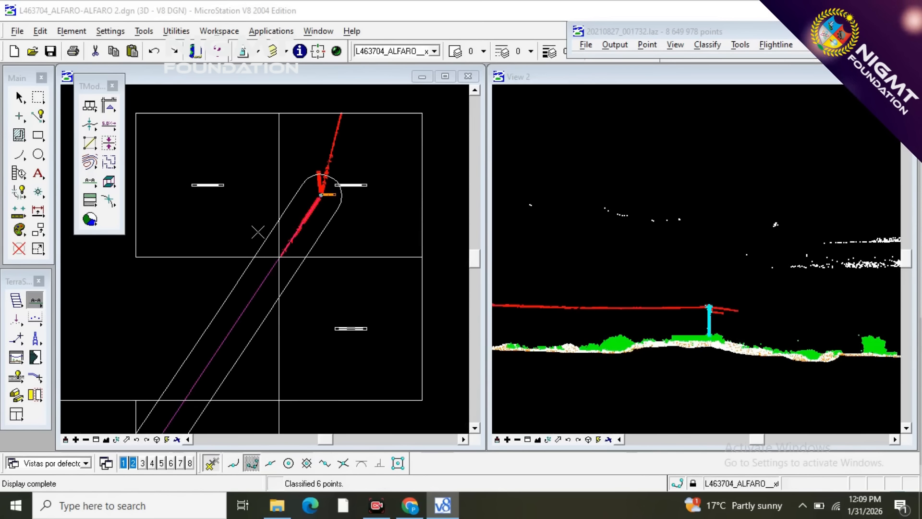
scroll(271, 280, "up", 3)
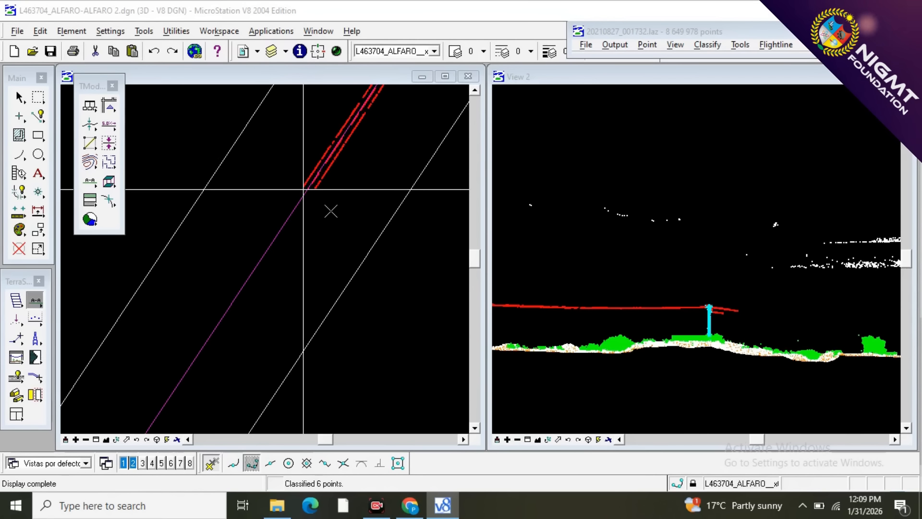
scroll(307, 175, "up", 3)
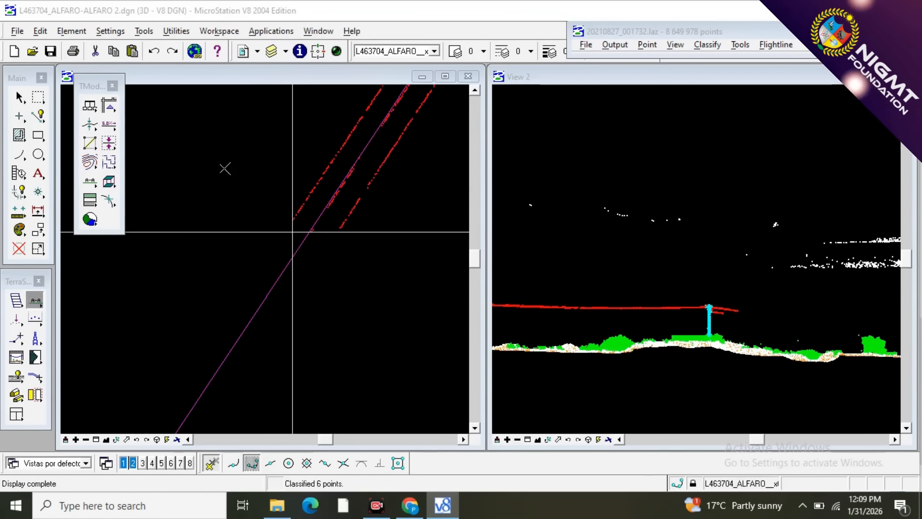
scroll(379, 283, "down", 3)
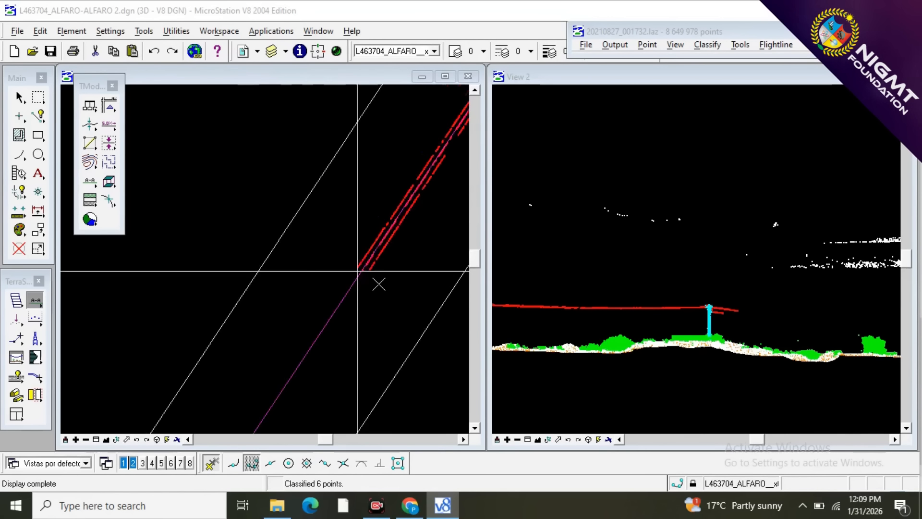
scroll(379, 285, "down", 2)
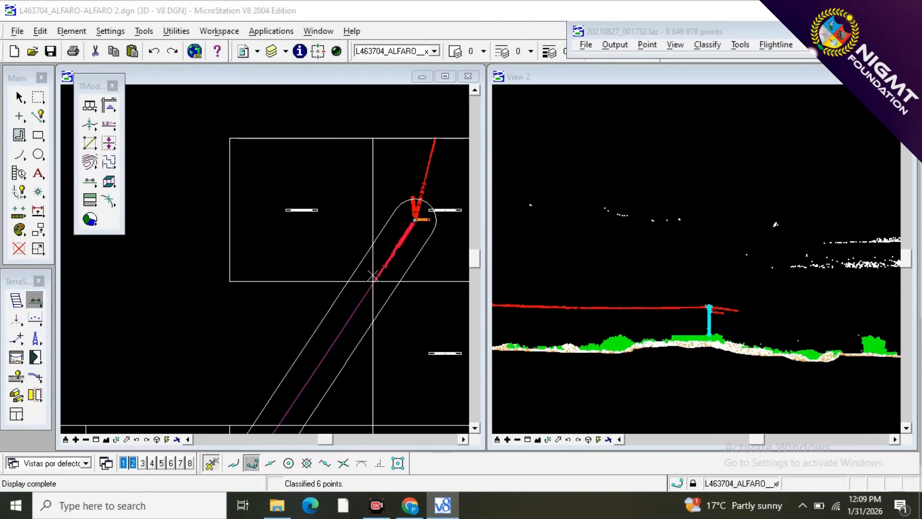
Save the points of the current block and open the neighbouring project block 20210827_001730.
left_click(589, 48)
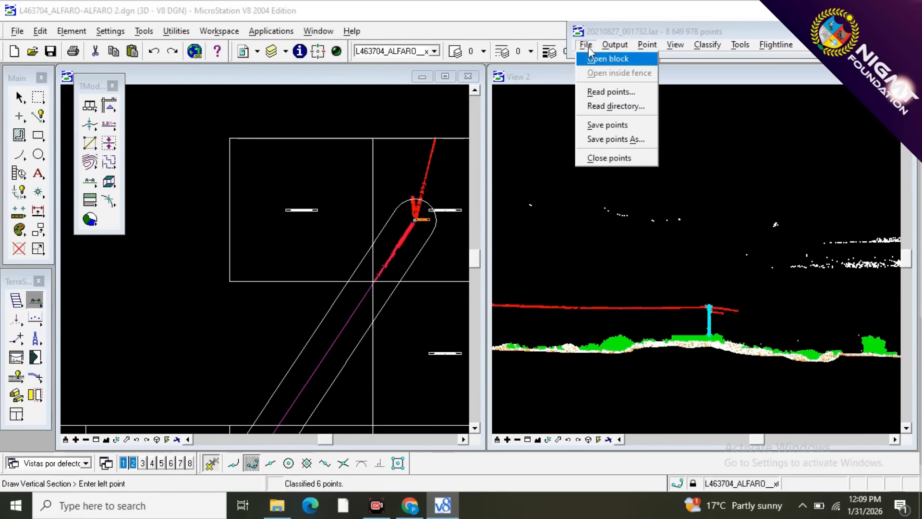
left_click(584, 123)
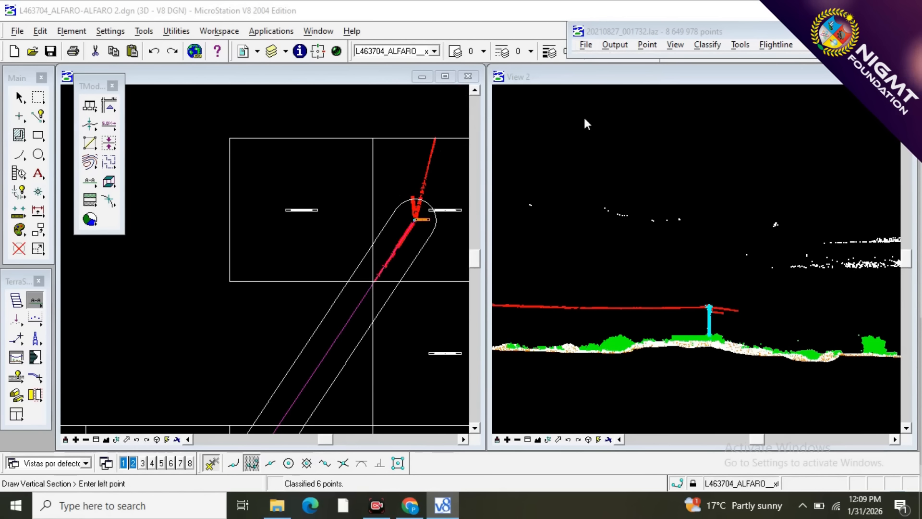
left_click(584, 46)
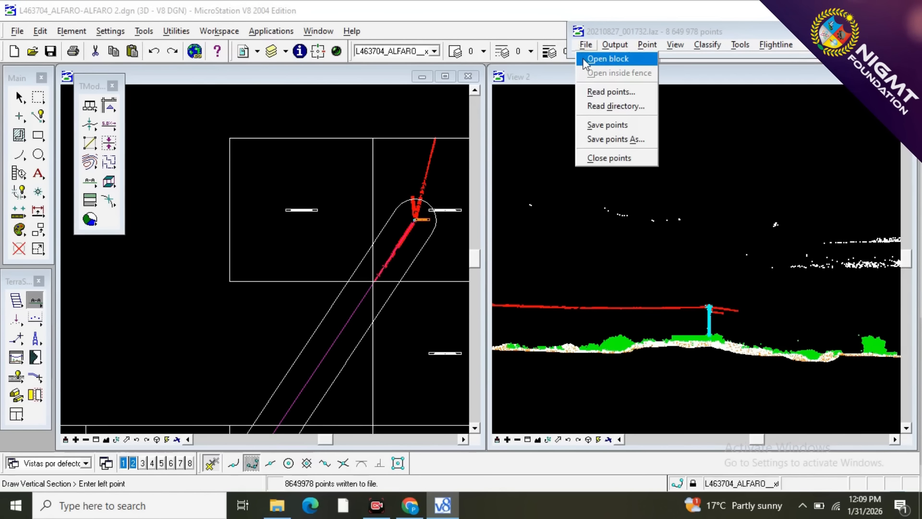
left_click(585, 59)
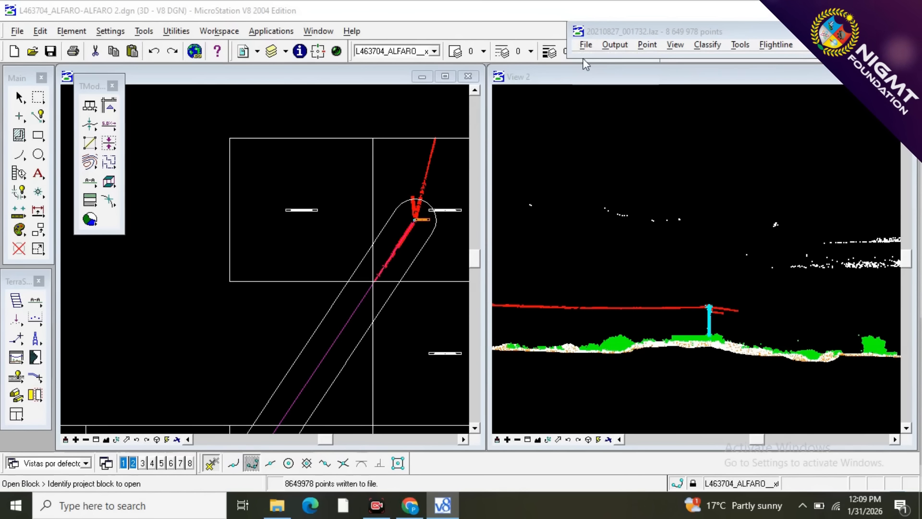
left_click(281, 233)
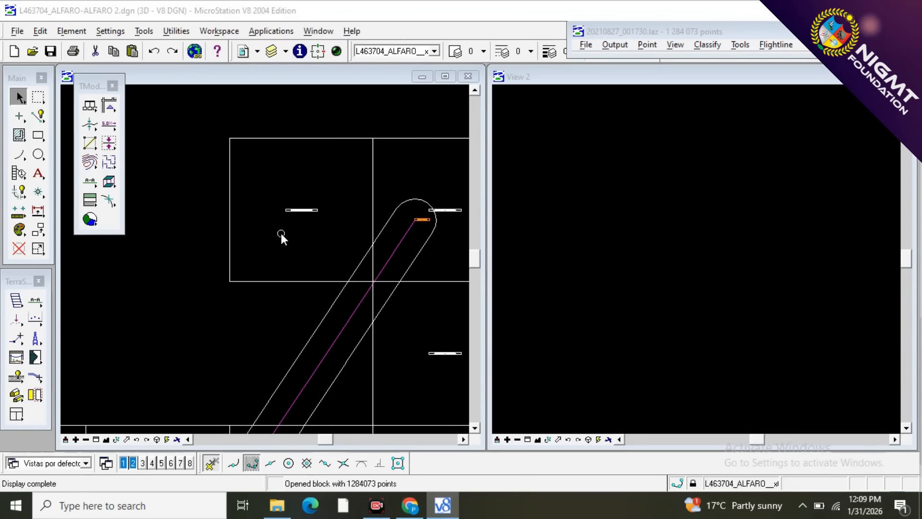
scroll(295, 240, "up", 5)
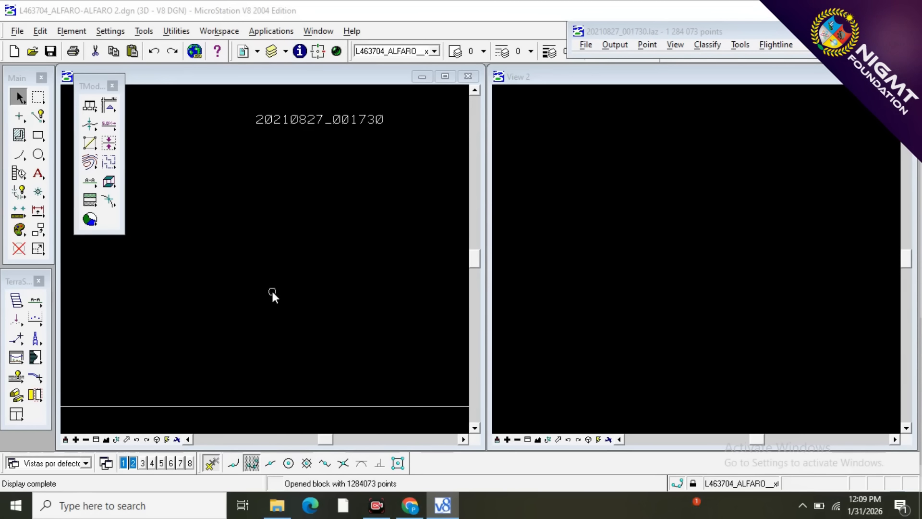
scroll(271, 290, "down", 5)
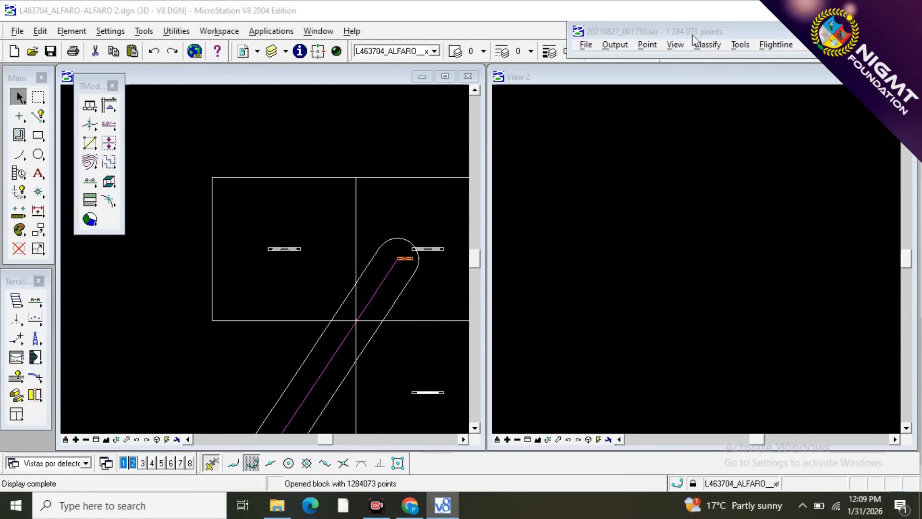
Turn on all point classes in the display mode of view 1 and apply it.
left_click(677, 46)
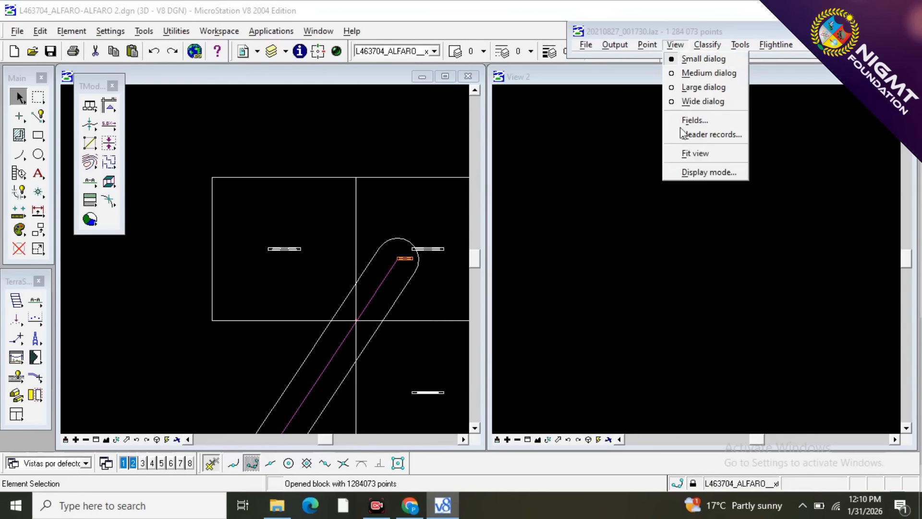
left_click(679, 174)
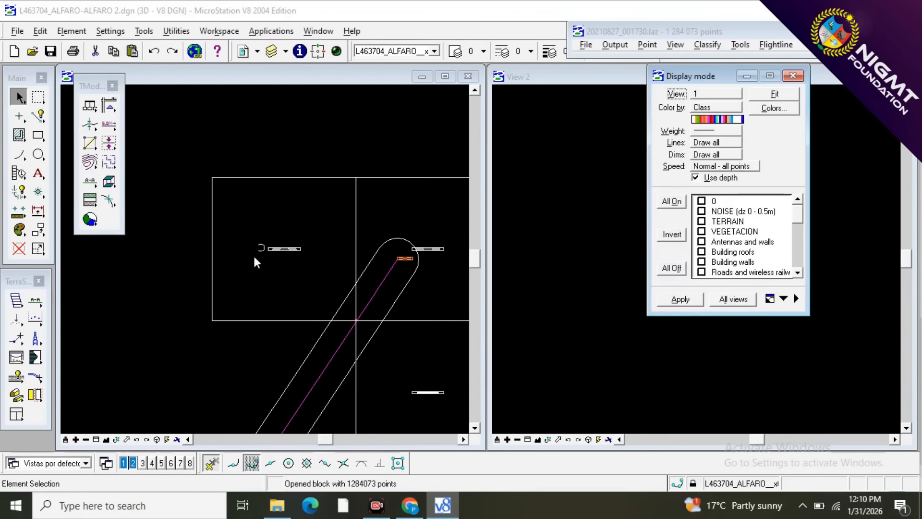
left_click(679, 203)
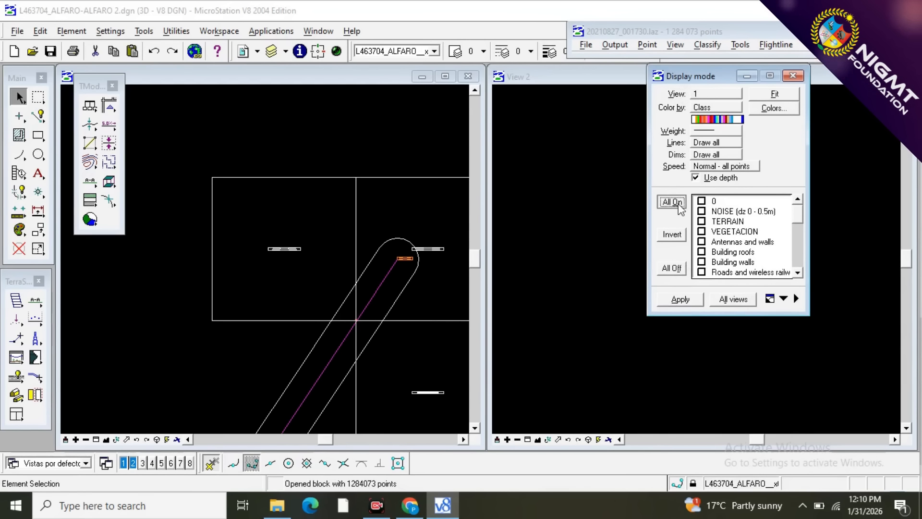
left_click(677, 299)
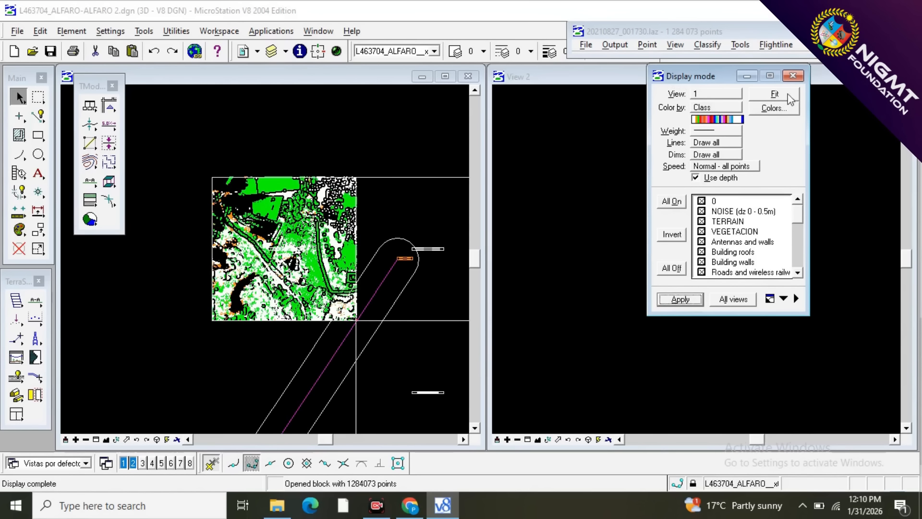
left_click(794, 76)
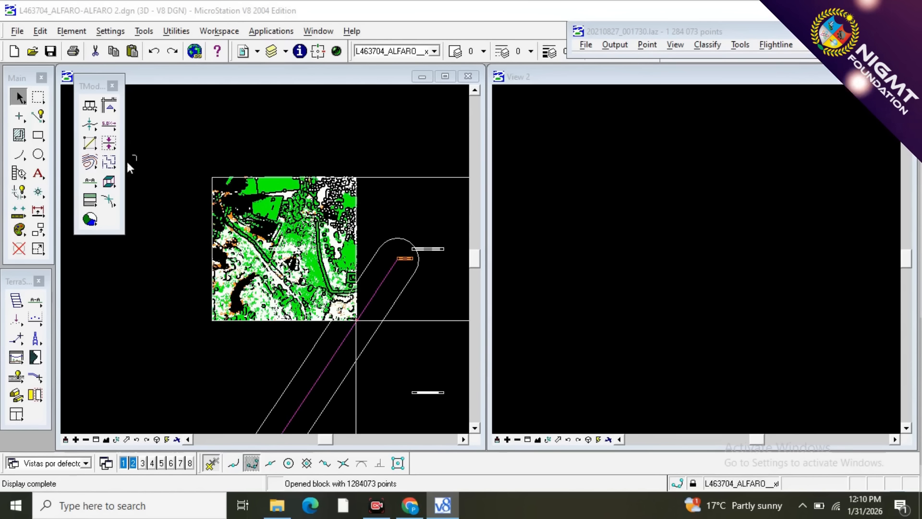
Draw a vertical section across the middle of block 20210827_001730, deep enough to cover the entire block.
left_click(36, 303)
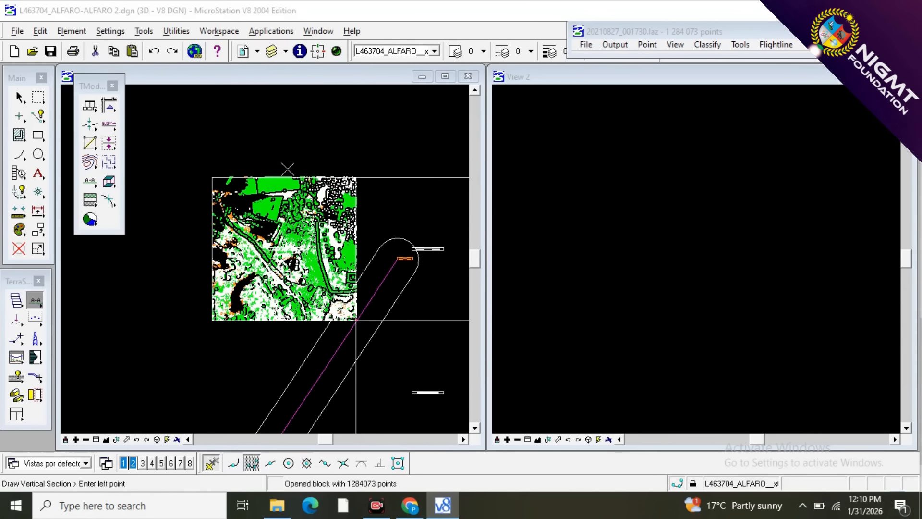
left_click(285, 329)
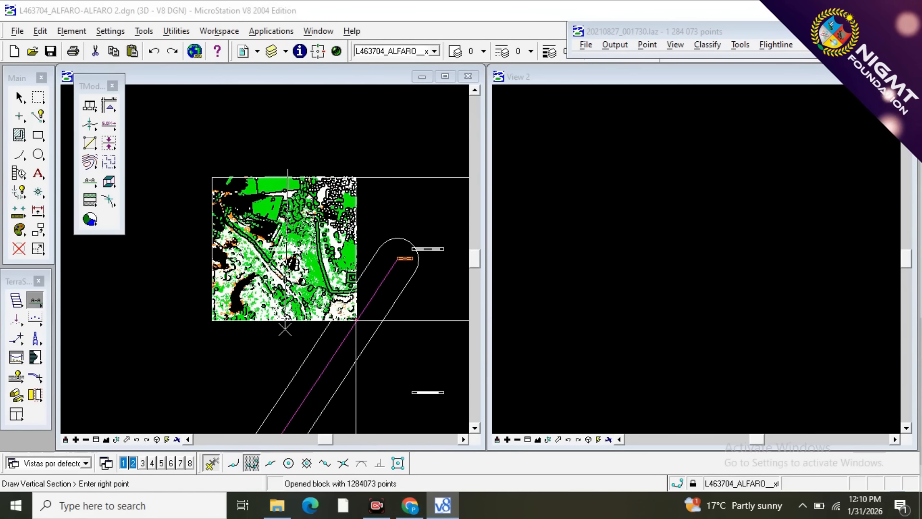
left_click(202, 319)
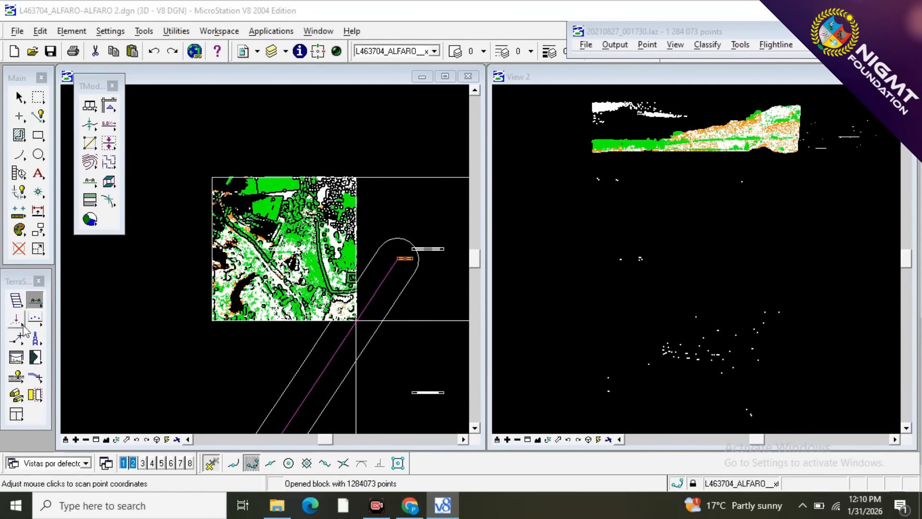
Set the Classify Above Line classes from Any visible point to 1 - NOISE (dz 0 - 0.5m).
left_click(35, 318)
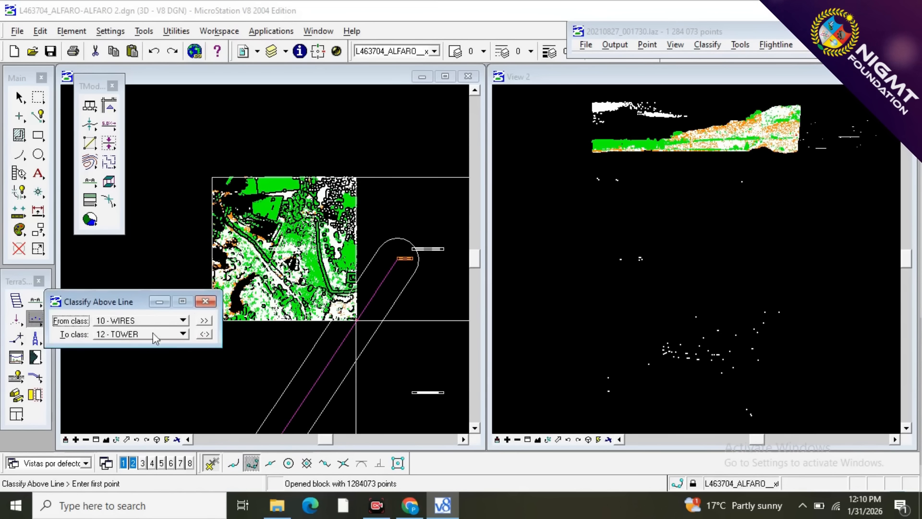
left_click(169, 322)
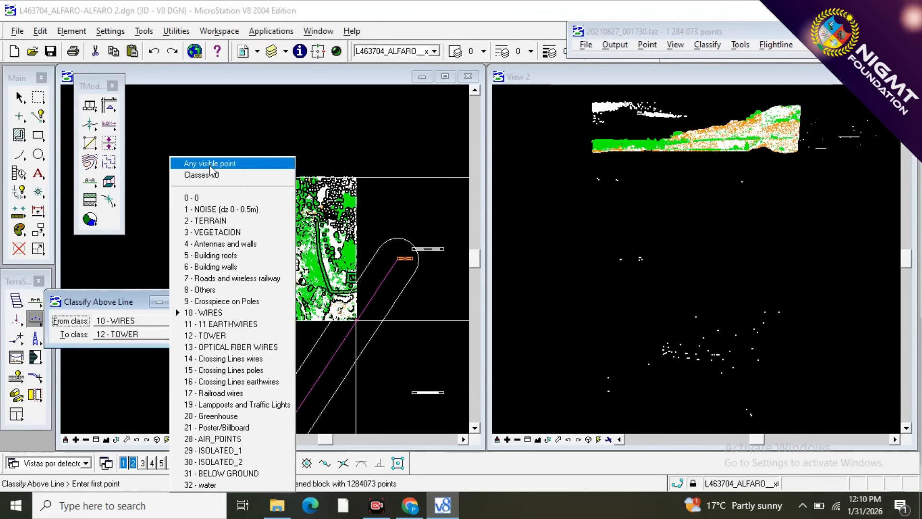
left_click(211, 162)
left_click(29, 336)
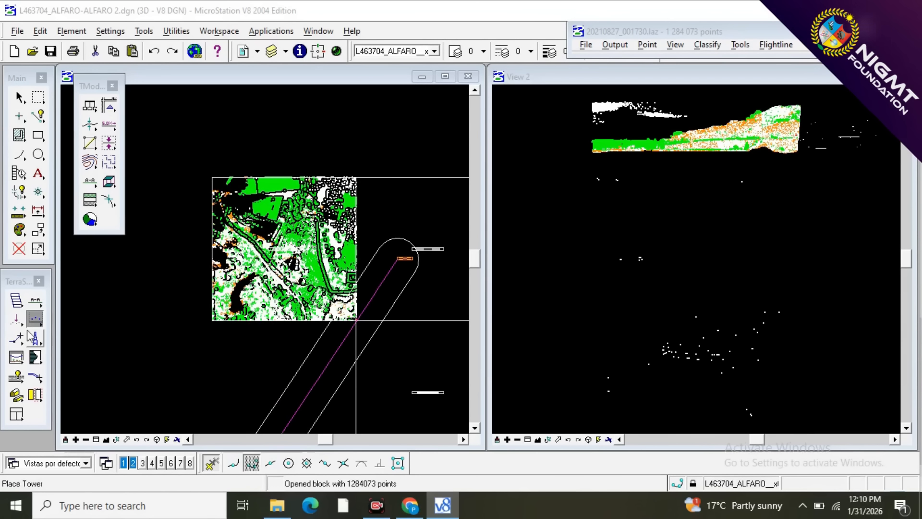
left_click(35, 318)
left_click(115, 334)
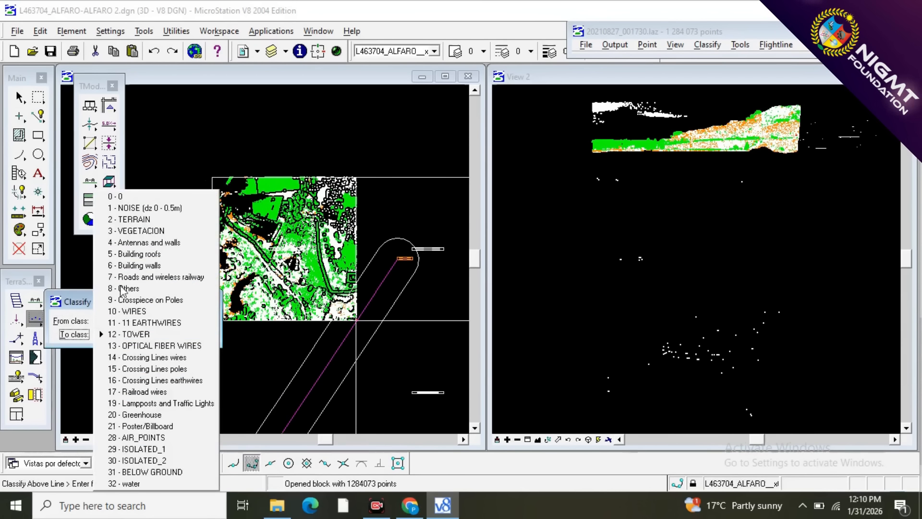
left_click(142, 214)
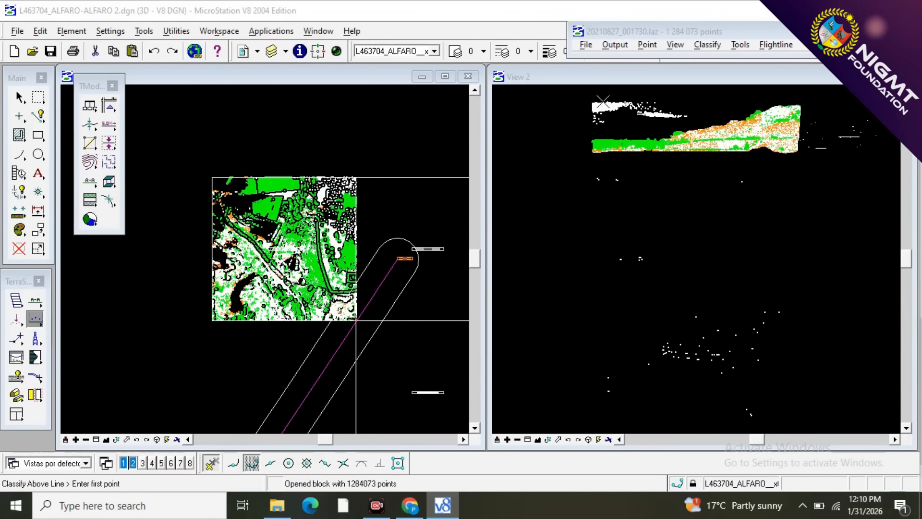
Classify the scattered points floating above the terrain as noise, drawing the Classify Above Line boundary between them and the ground in the section.
scroll(603, 101, "up", 10)
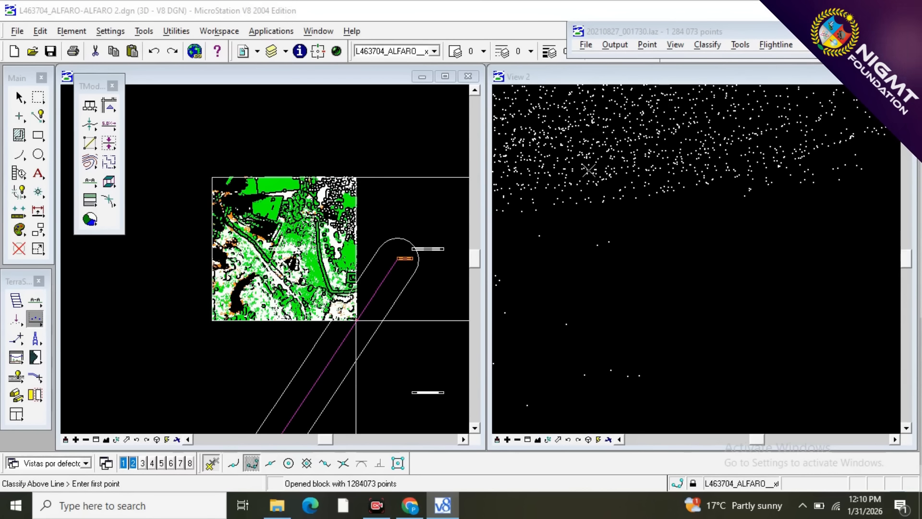
scroll(589, 169, "down", 5)
scroll(698, 193, "up", 3)
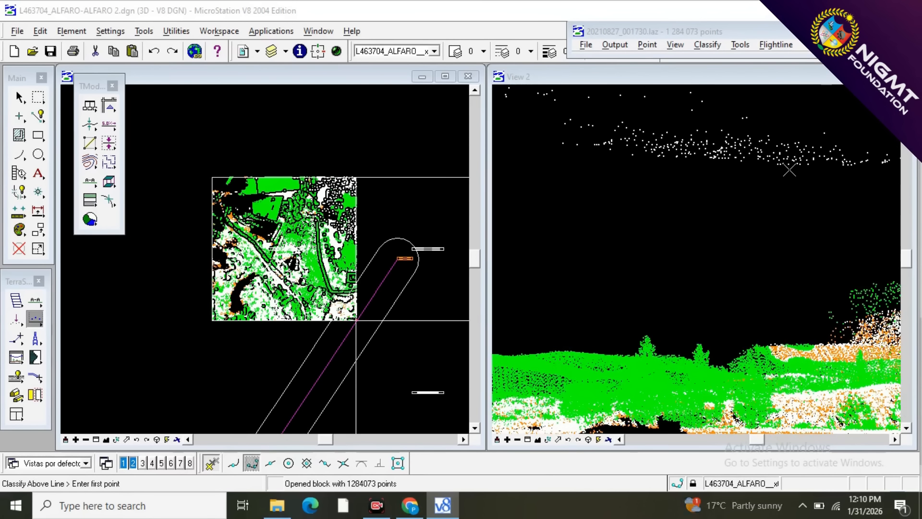
scroll(793, 174, "down", 3)
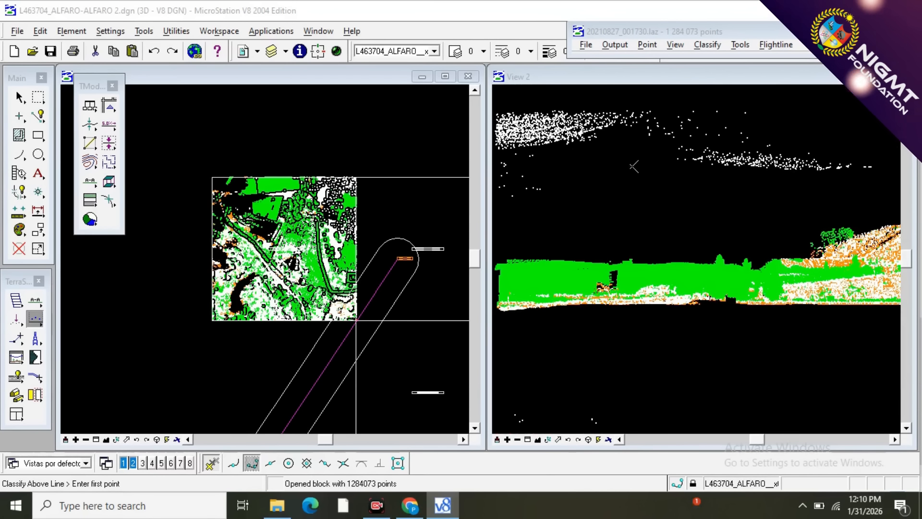
scroll(745, 150, "down", 2)
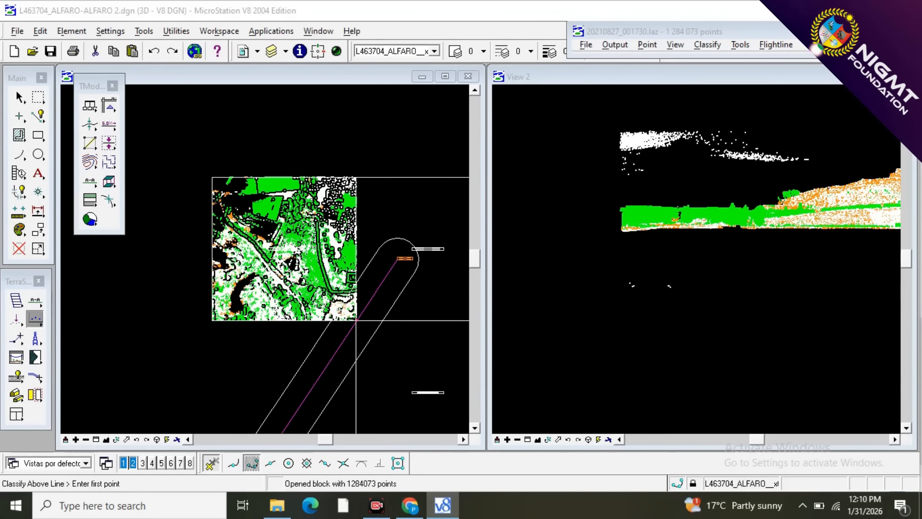
left_click(592, 189)
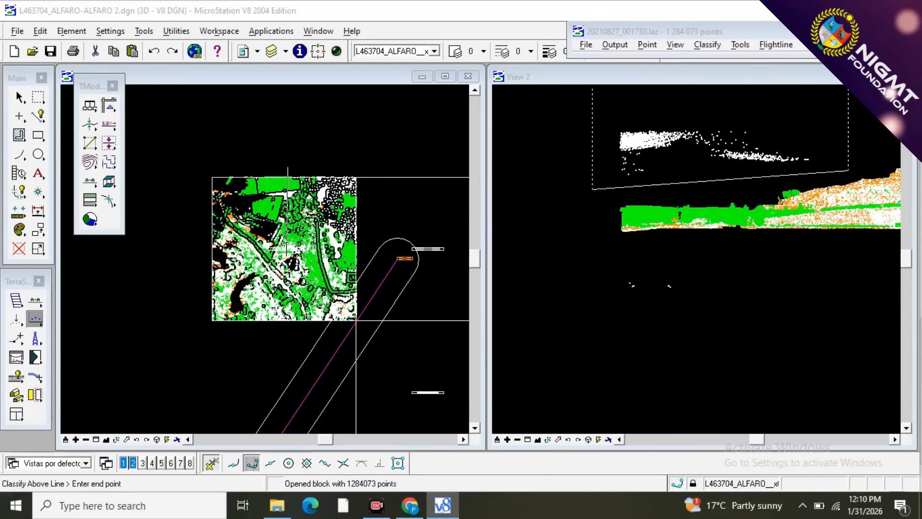
left_click(842, 164)
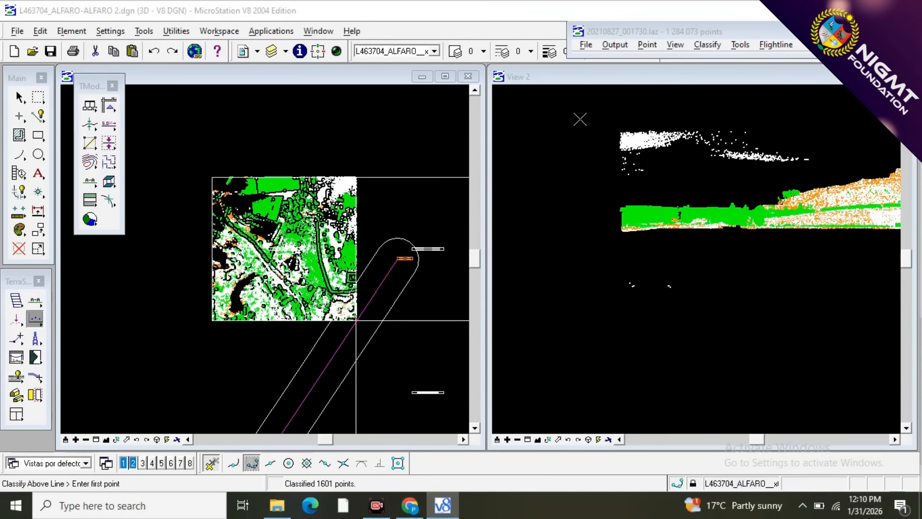
Classify all visible points beneath the terrain as 1 - NOISE (dz 0 - 0.5m), drawing a Classify Below Line boundary just under the ground profile.
scroll(580, 119, "down", 2)
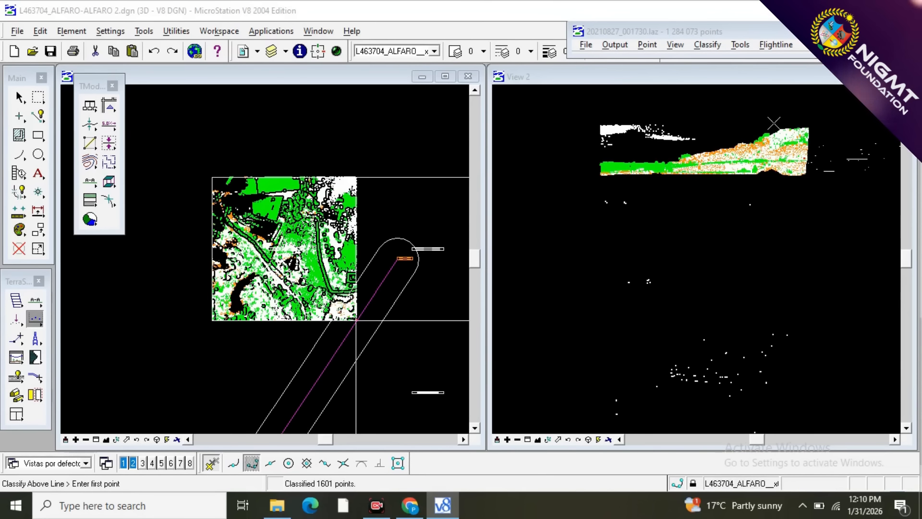
scroll(774, 124, "up", 3)
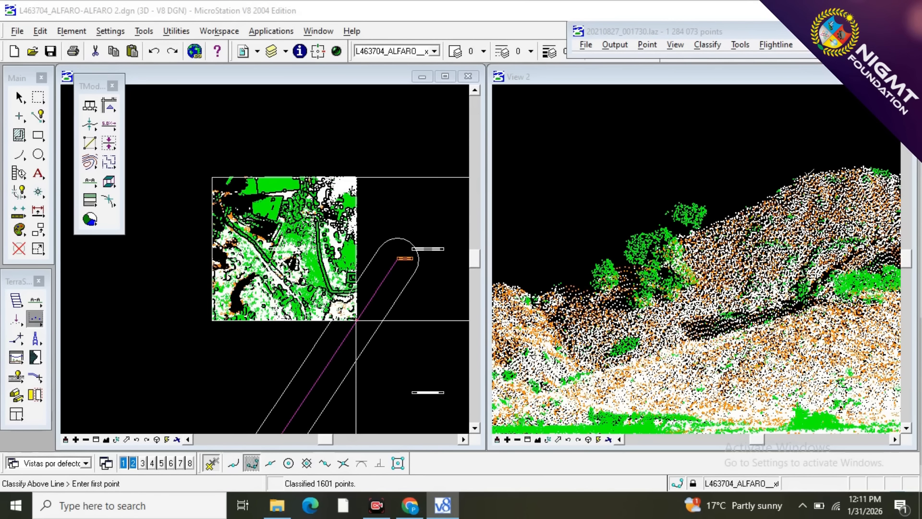
scroll(741, 169, "down", 3)
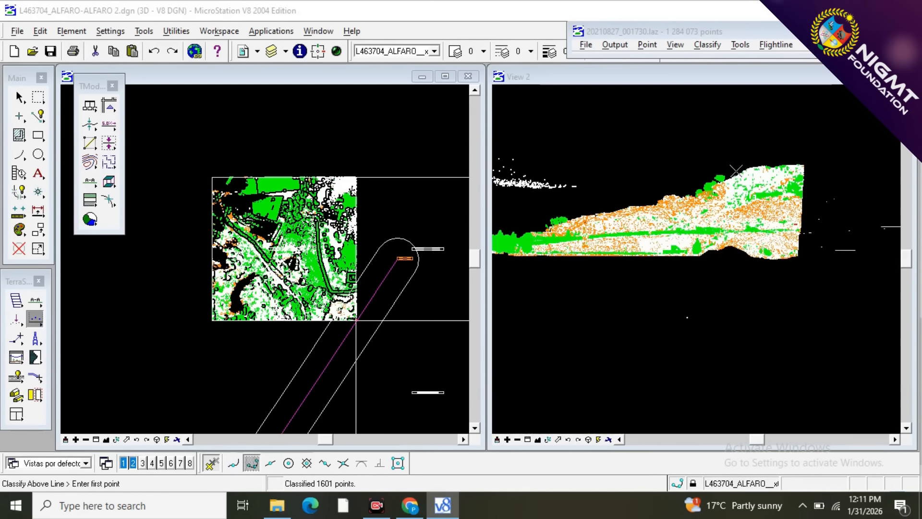
scroll(785, 163, "up", 1)
scroll(820, 151, "down", 2)
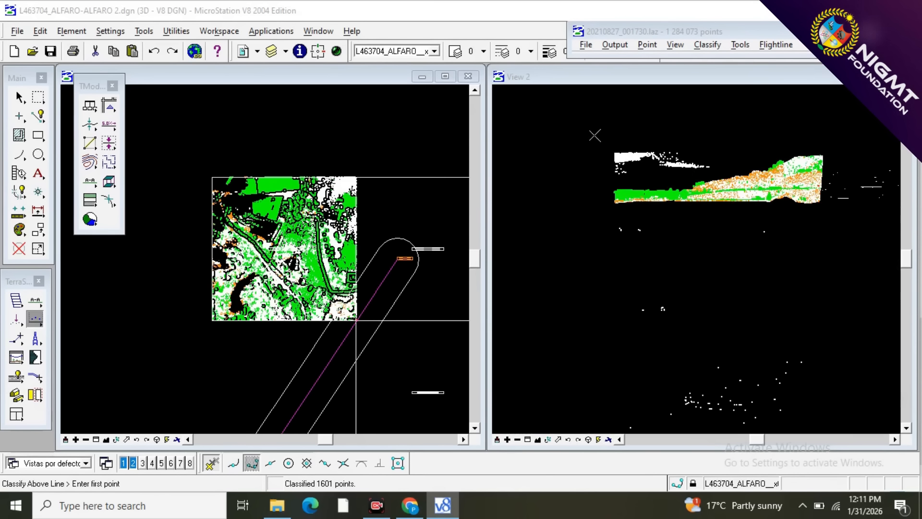
left_click(35, 323)
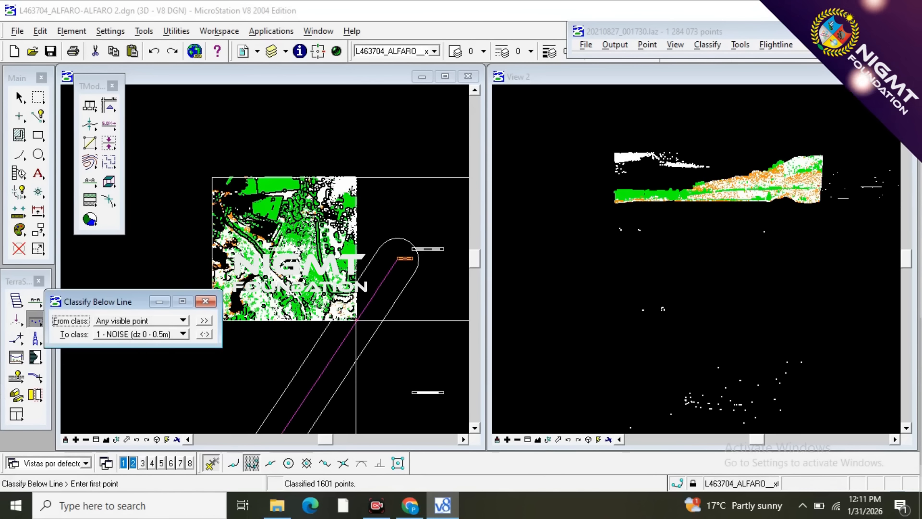
left_click(206, 301)
left_click(550, 213)
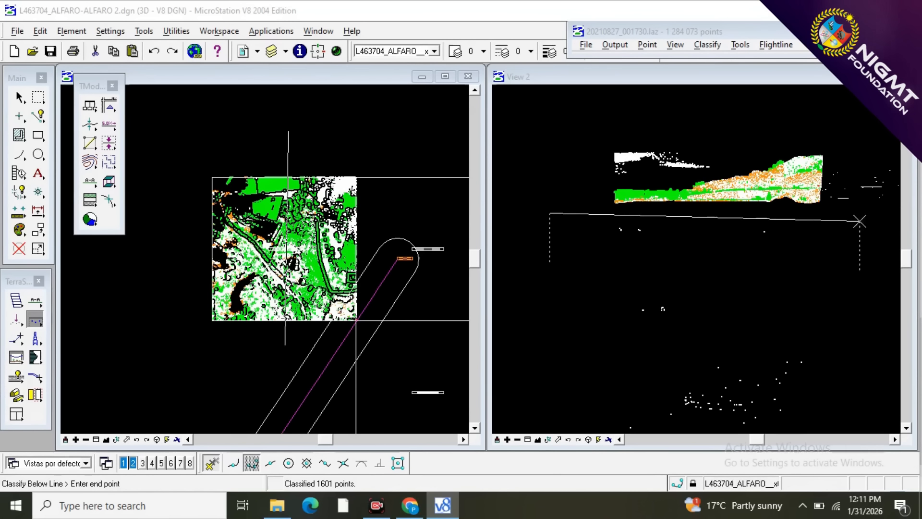
left_click(855, 214)
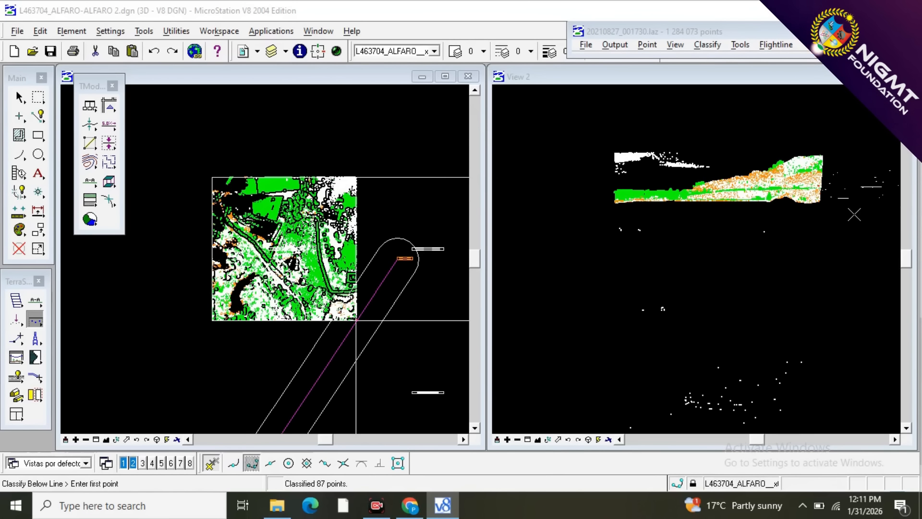
Classify the deepest cluster of stray points as noise with a second below-line boundary drawn just above that cluster.
scroll(807, 183, "down", 3)
left_click(673, 257)
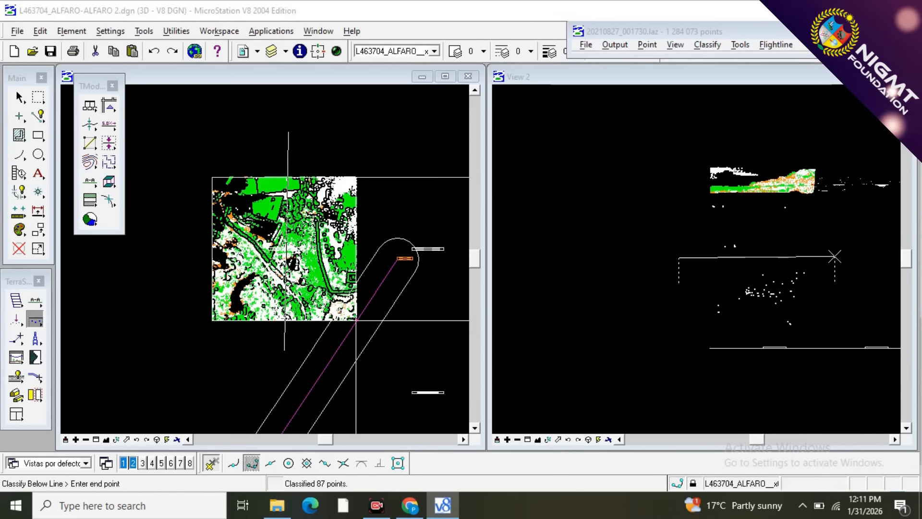
left_click(835, 256)
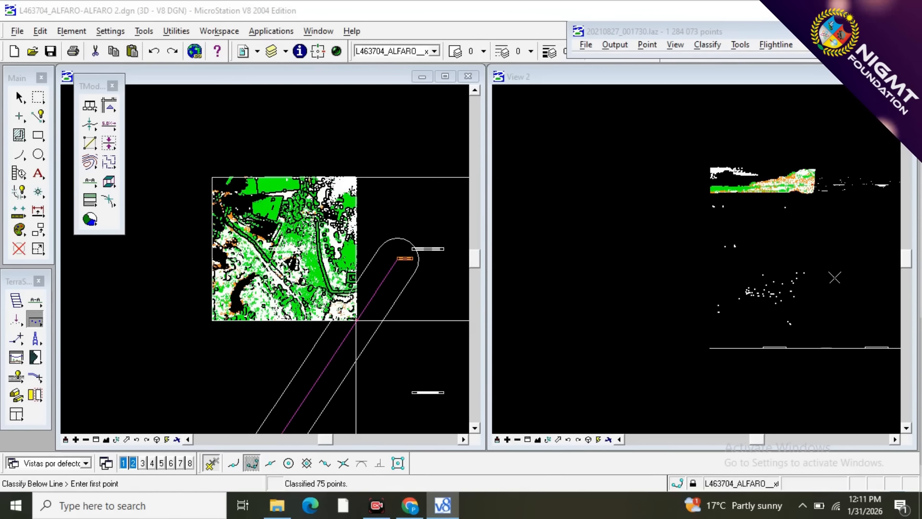
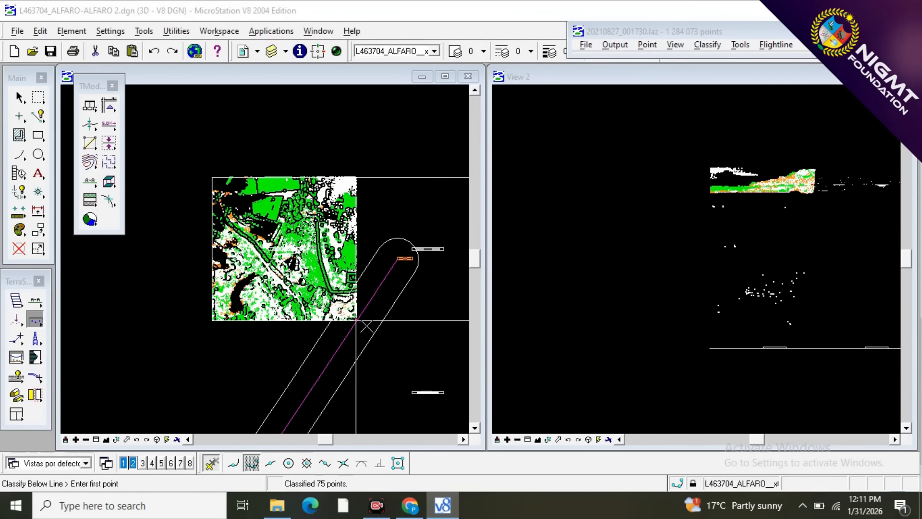
Draw a vertical section along the power line centreline across the block's southeast corner and zoom in on the wire points.
scroll(366, 326, "up", 3)
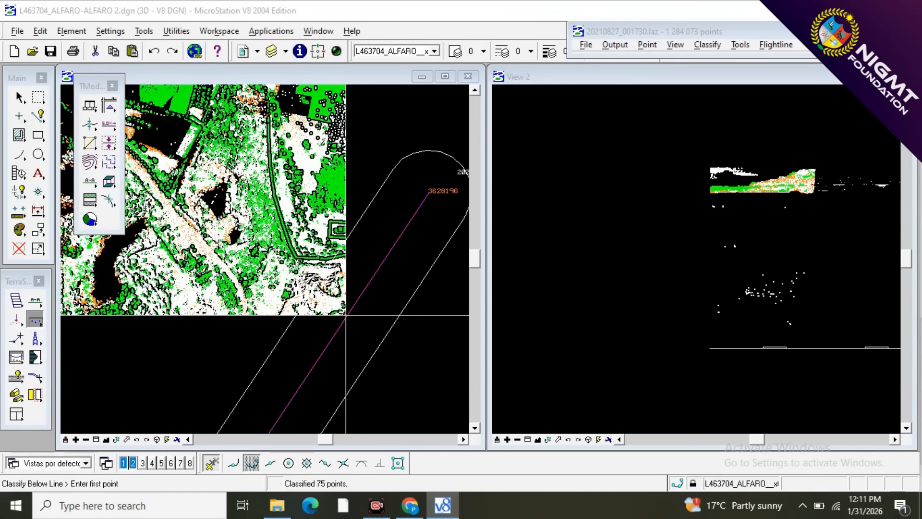
scroll(321, 334, "up", 6)
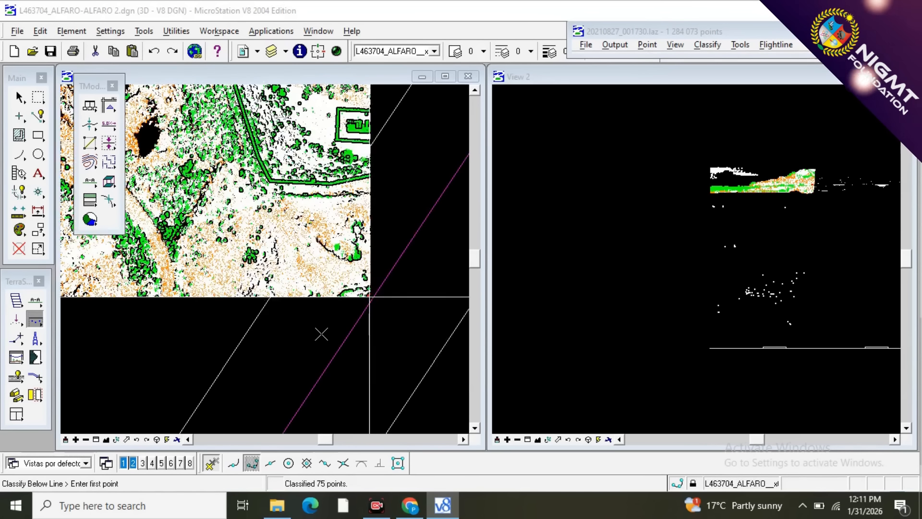
scroll(258, 347, "down", 3)
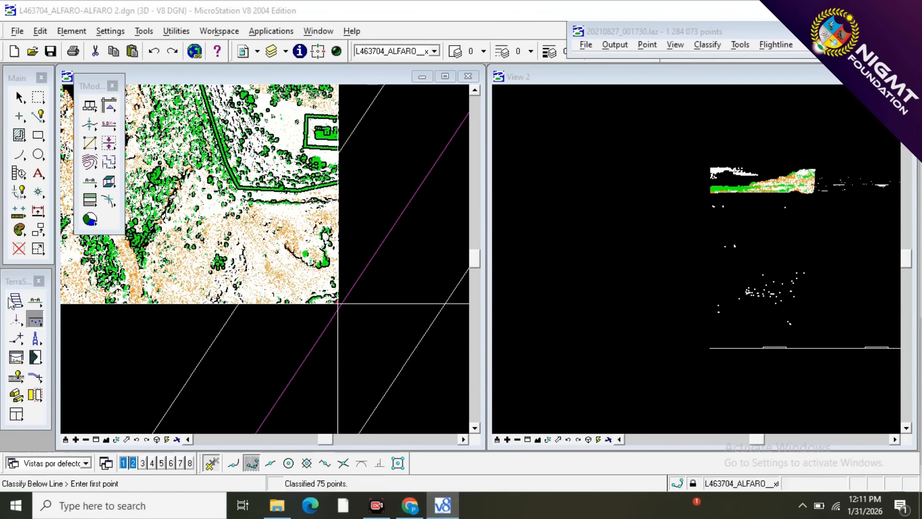
left_click(35, 302)
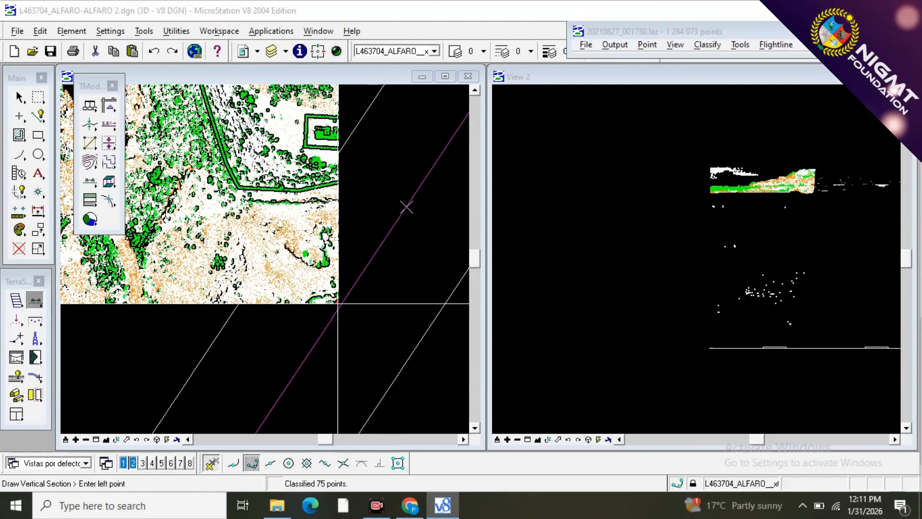
left_click(384, 240)
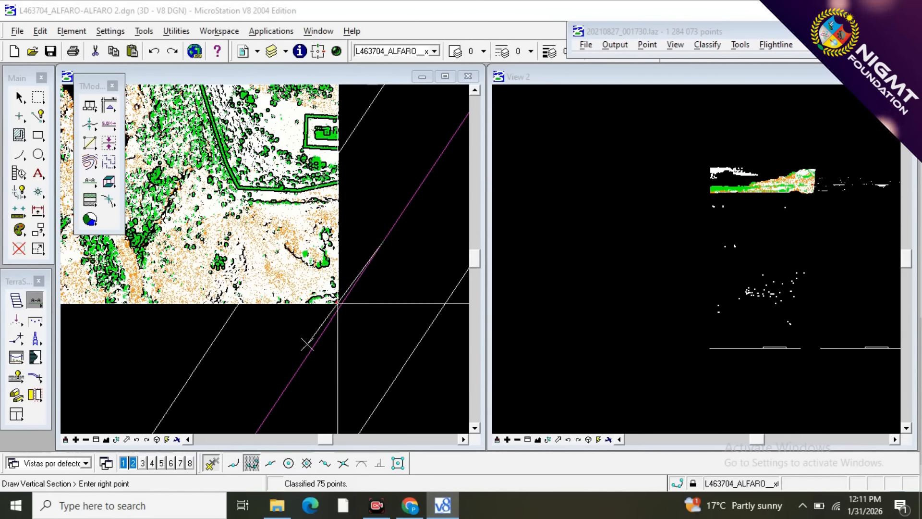
left_click(289, 382)
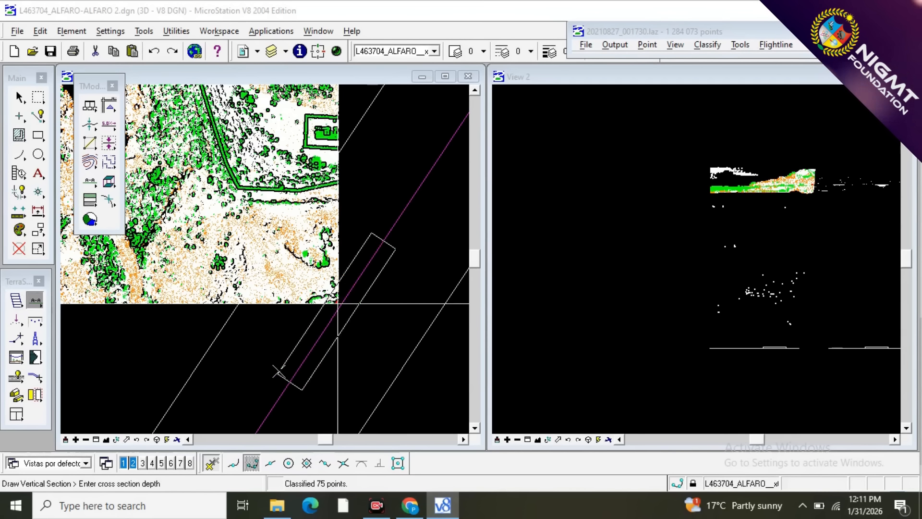
left_click(239, 360)
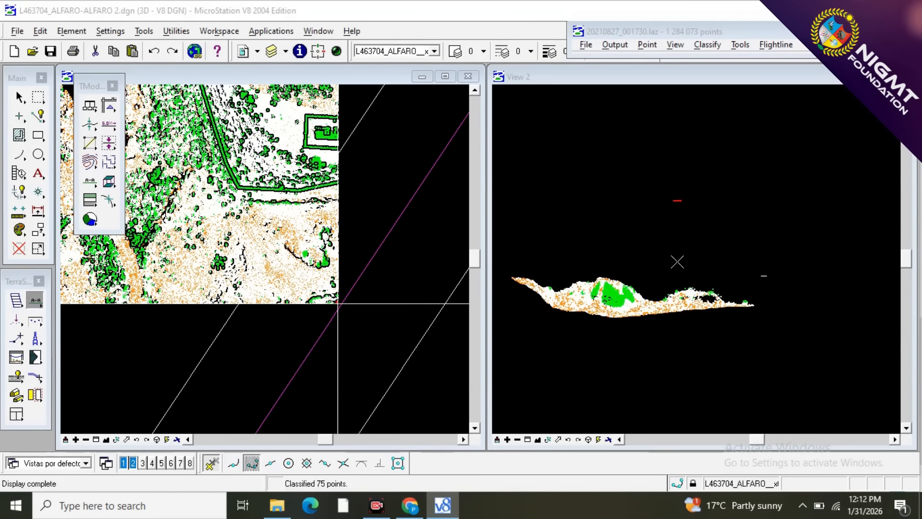
scroll(682, 202, "up", 3)
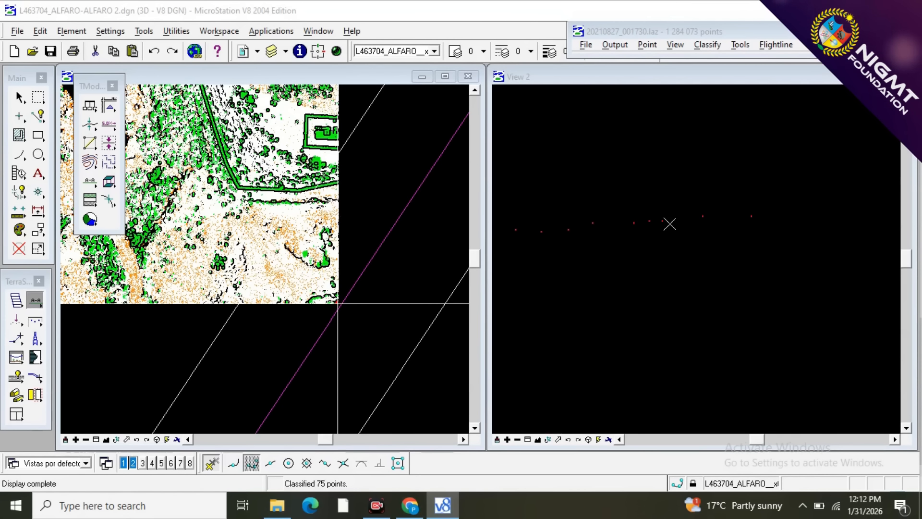
scroll(712, 227, "down", 2)
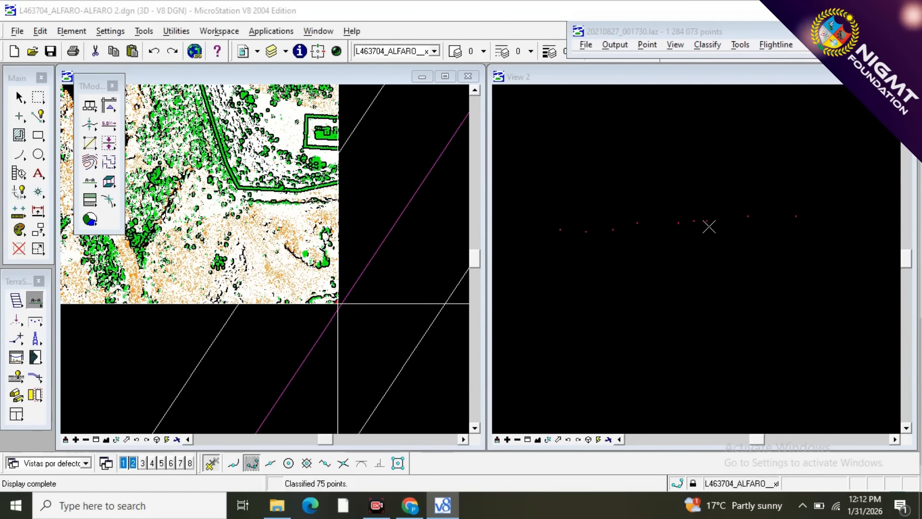
Classify vegetation points as wires with Classify Above Line from 3 - VEGETACION to 10 - WIRES, drawing the boundary beneath the wire points in the section.
left_click(36, 338)
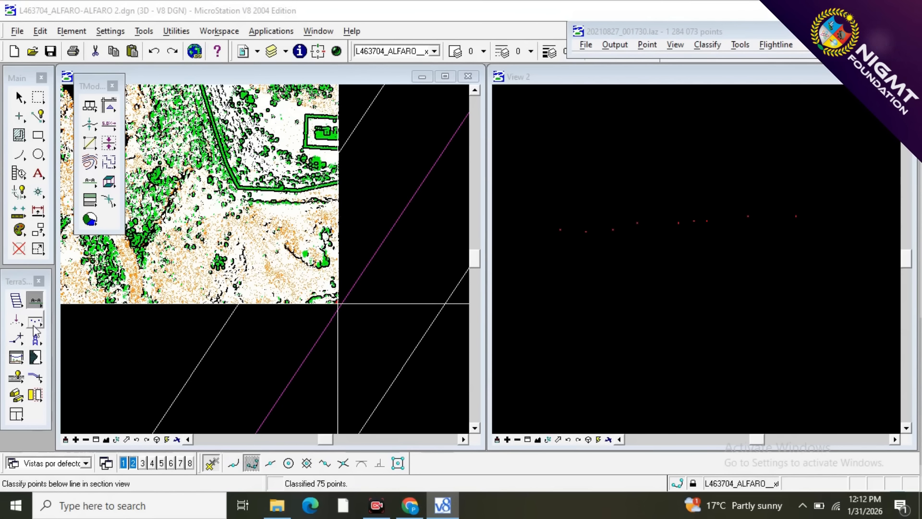
left_click(34, 321)
left_click(129, 321)
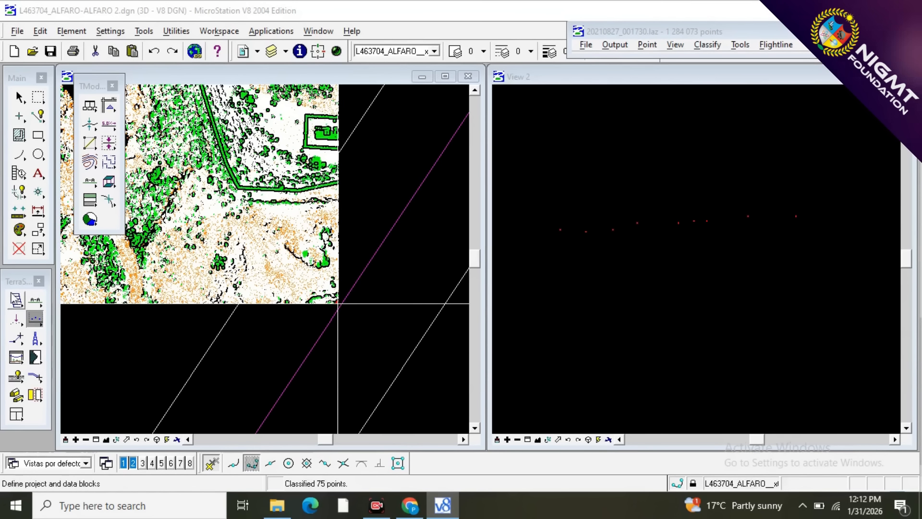
left_click(40, 321)
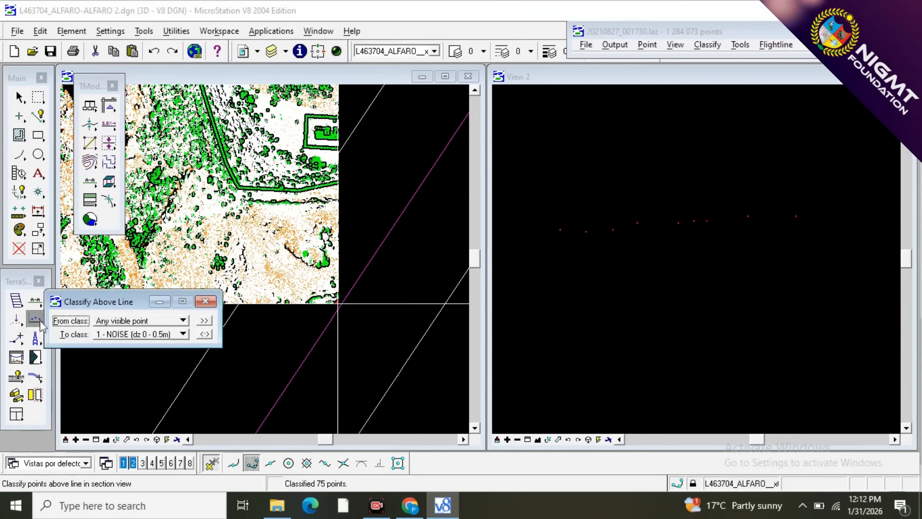
left_click(114, 322)
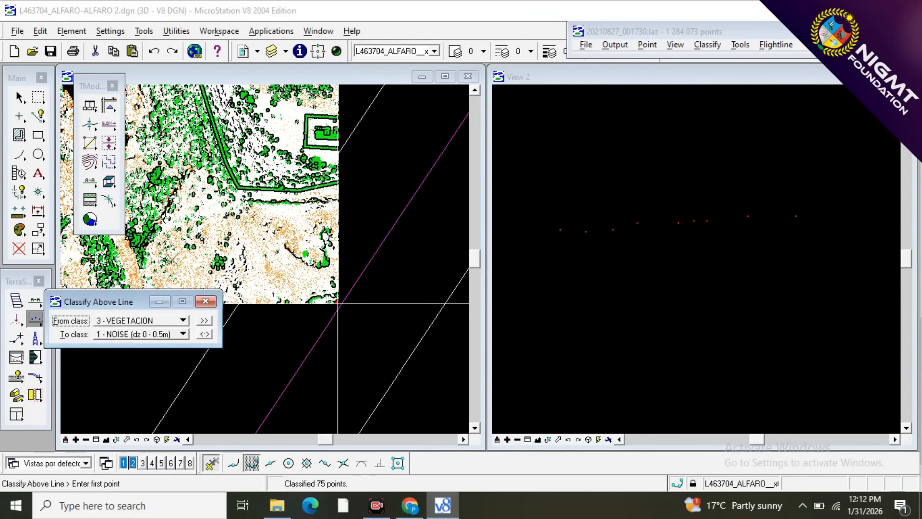
left_click(163, 334)
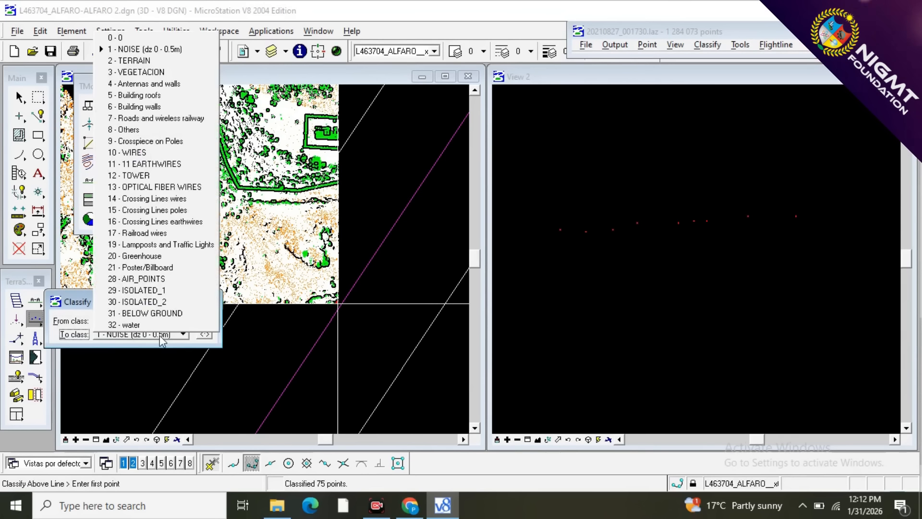
left_click(174, 154)
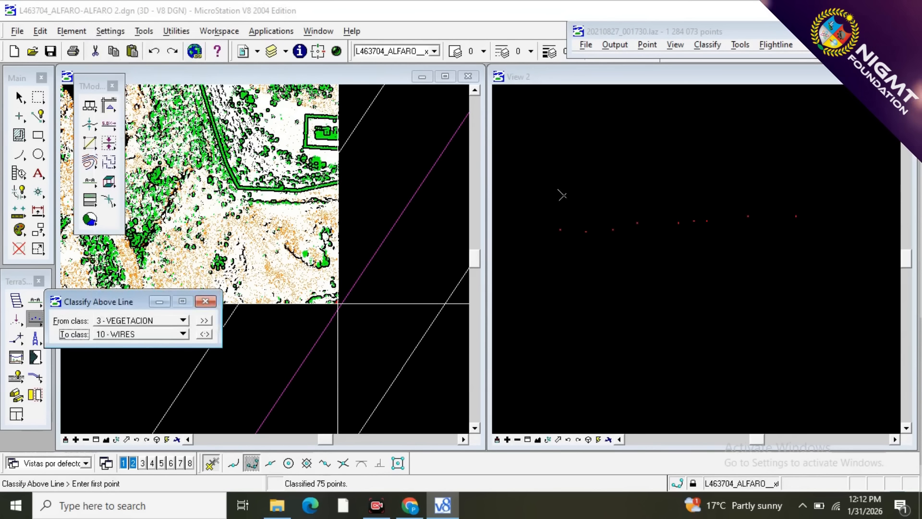
left_click(536, 270)
left_click(886, 267)
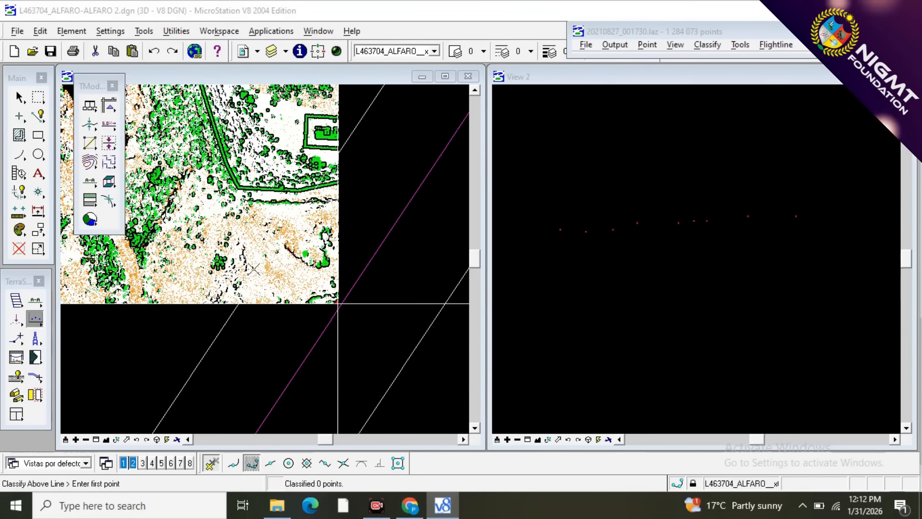
Open project block 20210827_001729, diagonally southeast of the current block, saving the modified points.
scroll(255, 260, "down", 3)
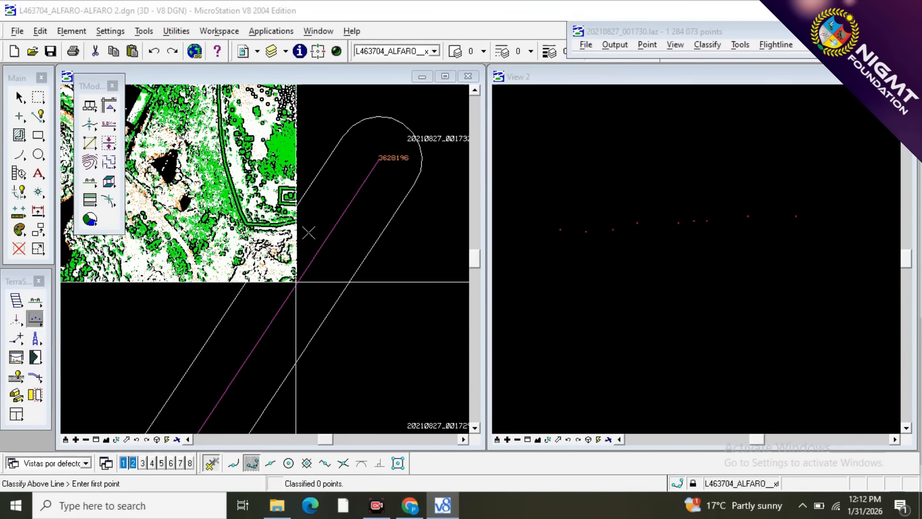
scroll(284, 284, "up", 4)
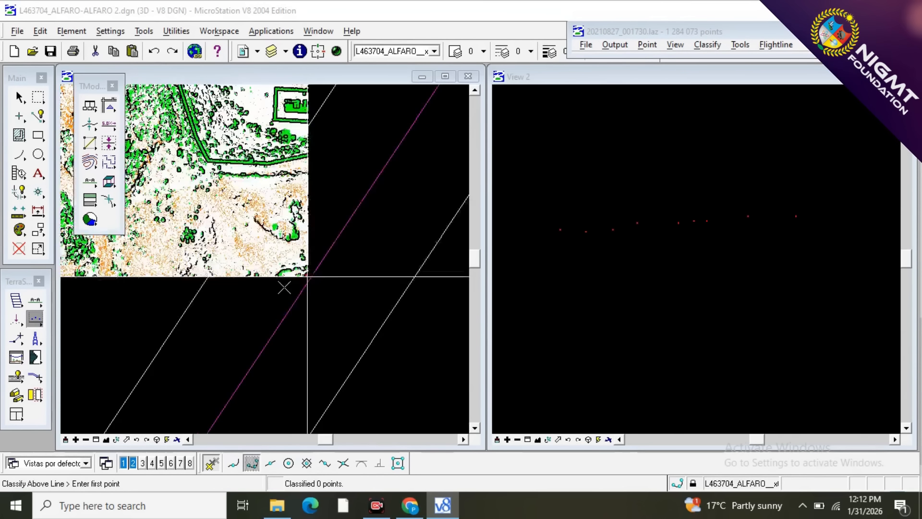
scroll(315, 269, "down", 3)
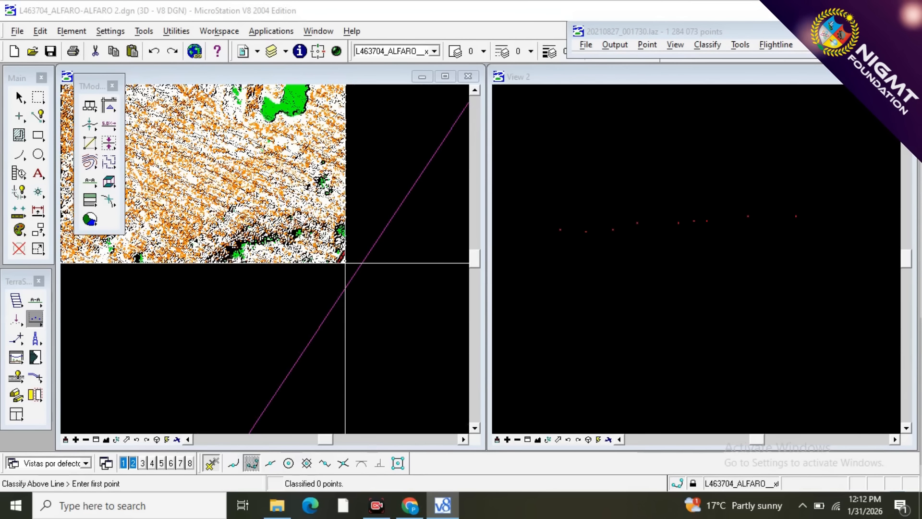
scroll(331, 271, "down", 1)
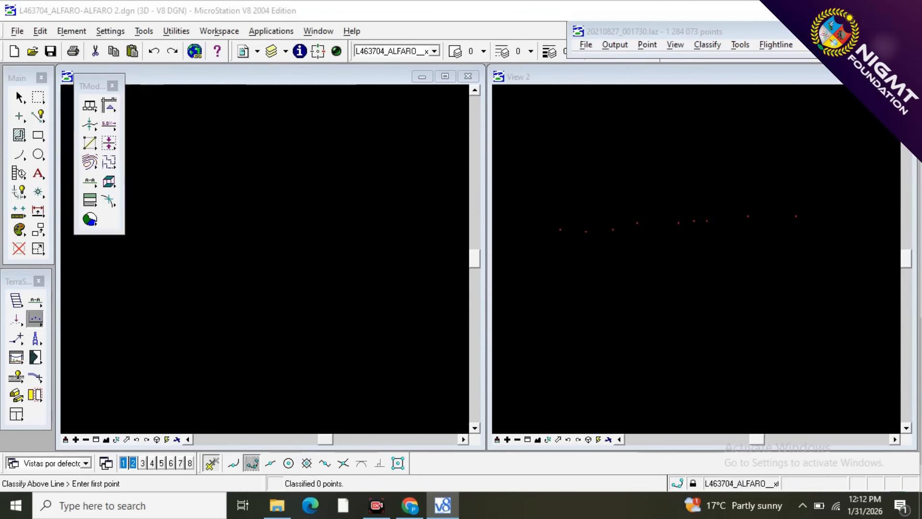
scroll(302, 272, "down", 1)
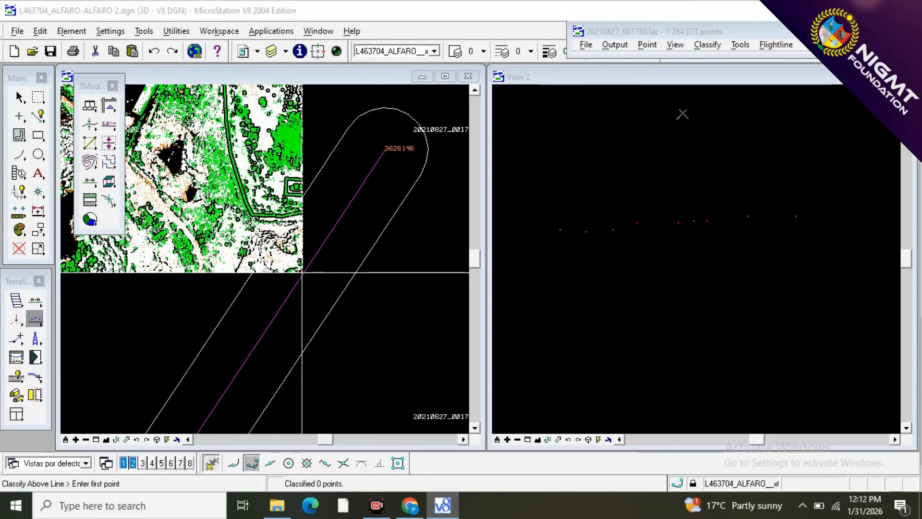
left_click(587, 45)
left_click(589, 58)
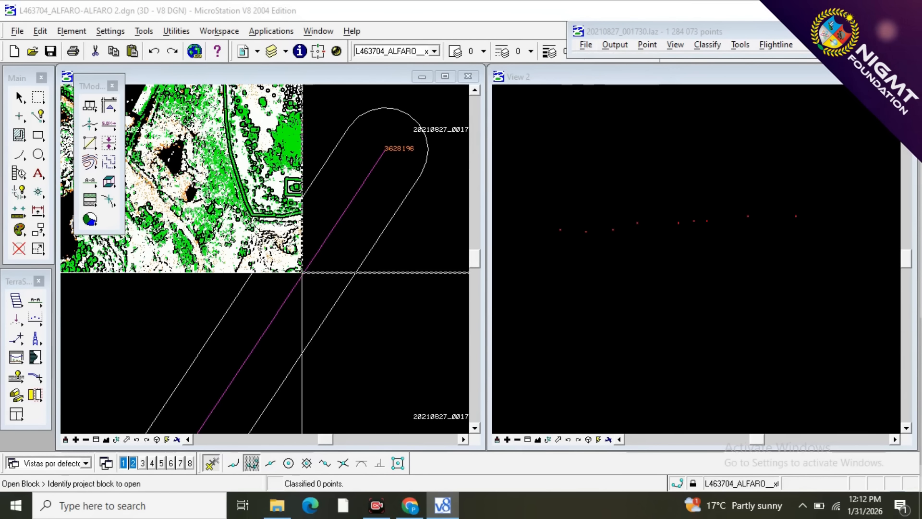
scroll(355, 343, "down", 2)
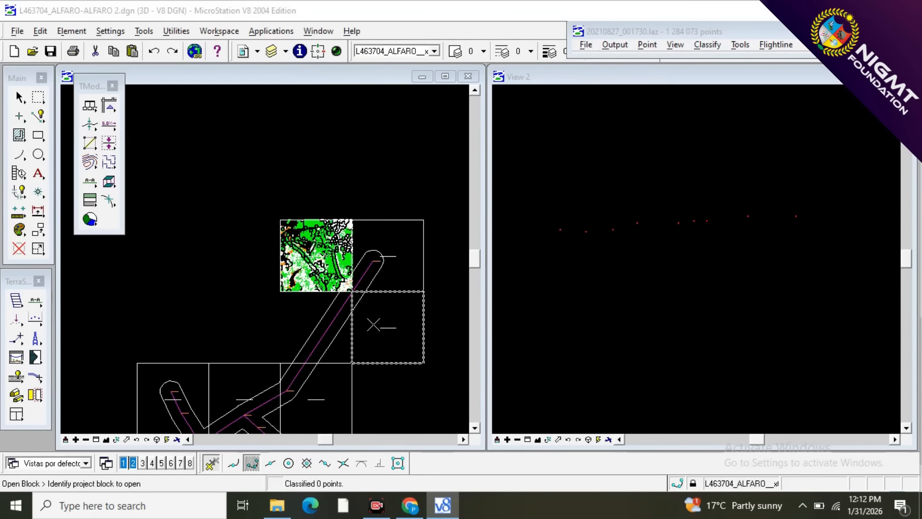
left_click(373, 315)
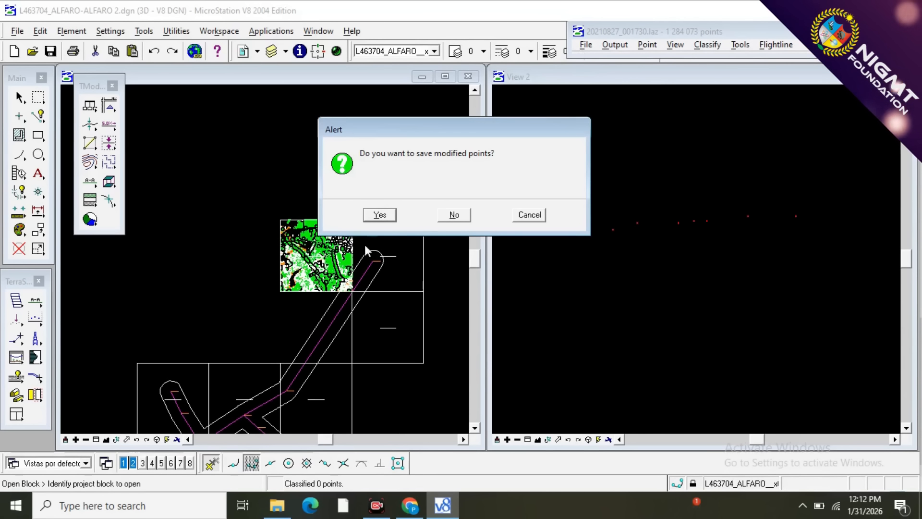
left_click(387, 215)
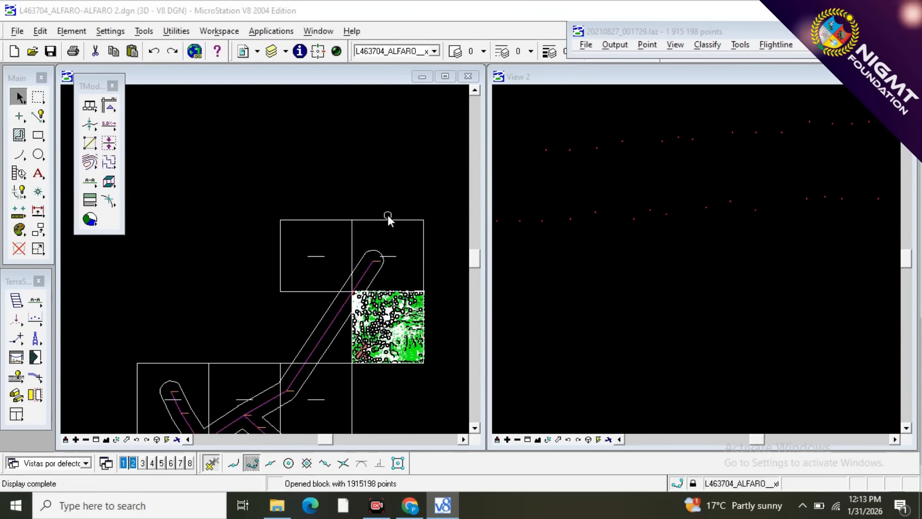
Draw a north-south vertical section through the middle of the opened block, with a depth that covers the whole block.
left_click(35, 302)
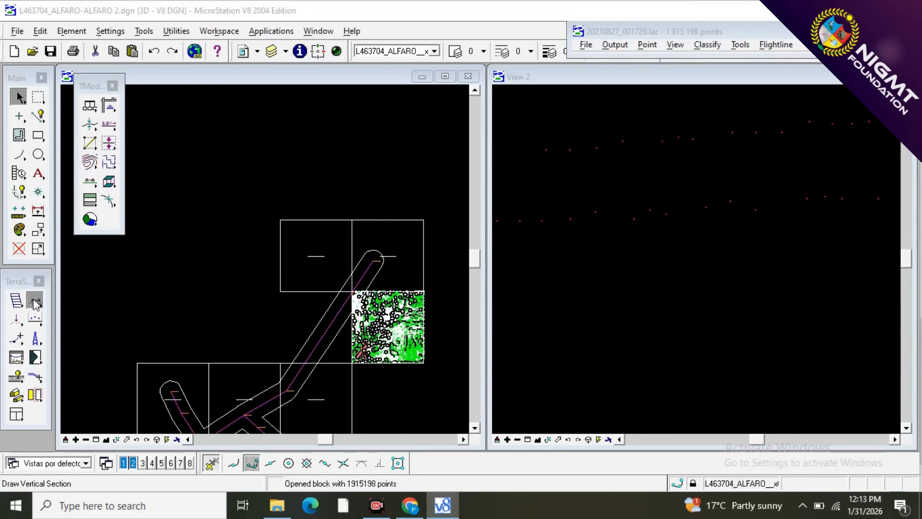
scroll(415, 371, "up", 3)
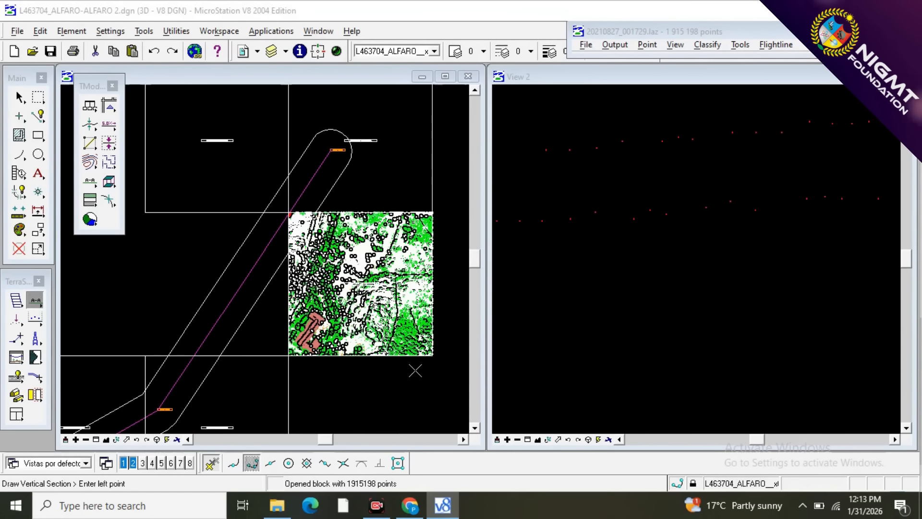
left_click(356, 202)
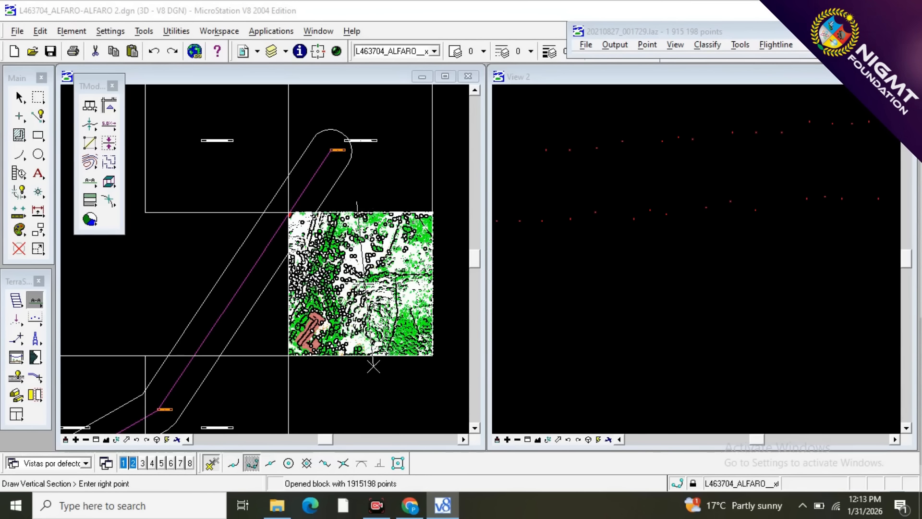
left_click(354, 372)
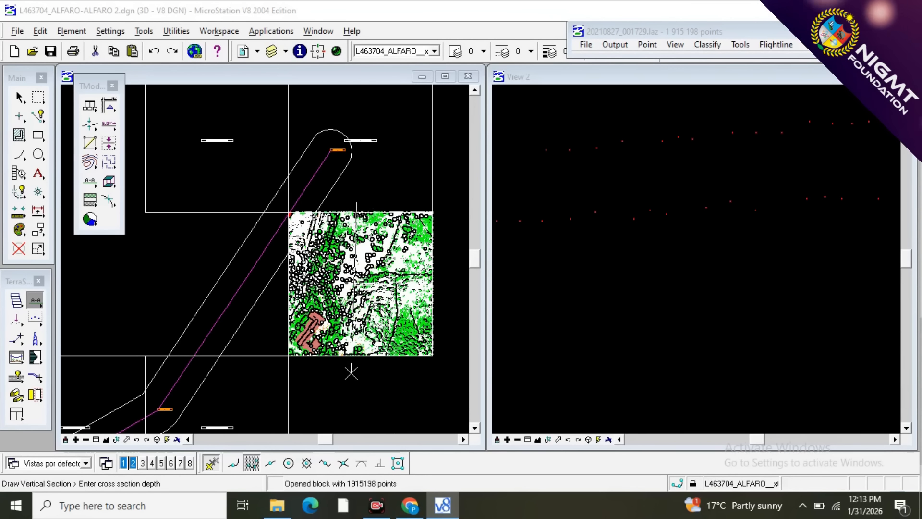
left_click(264, 361)
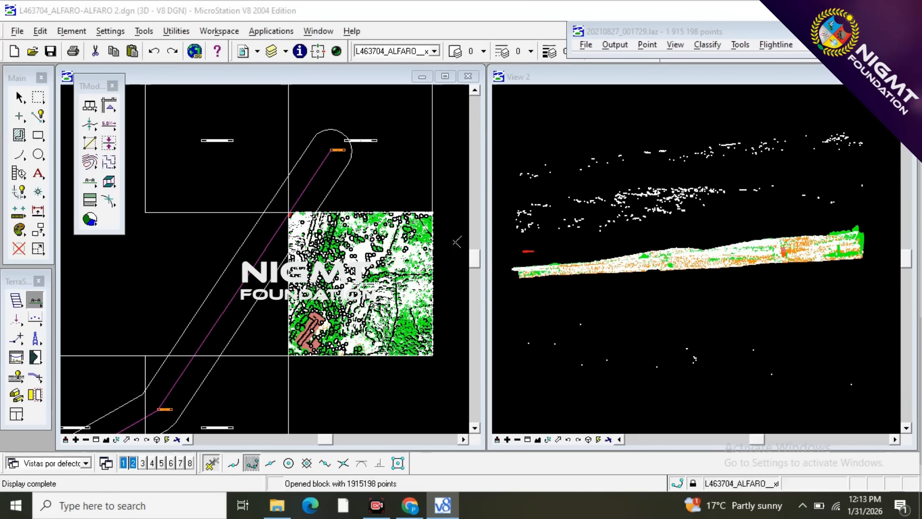
Set Classify Above Line to reclassify from Any visible point to 1 - NOISE (dz 0 - 0.5m).
left_click(34, 319)
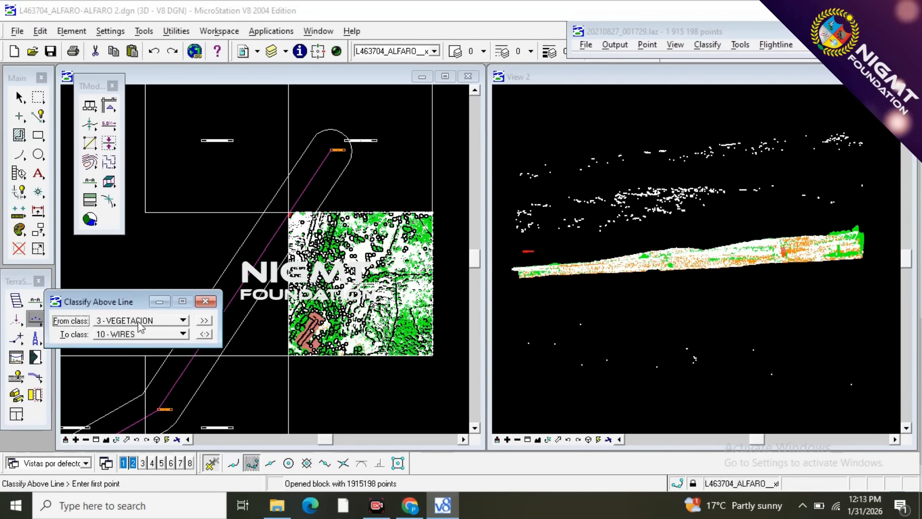
left_click(138, 322)
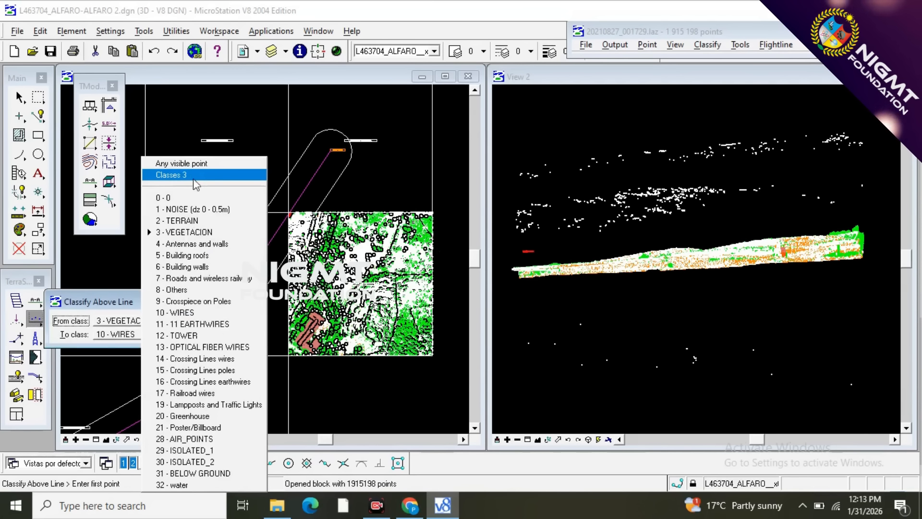
left_click(197, 163)
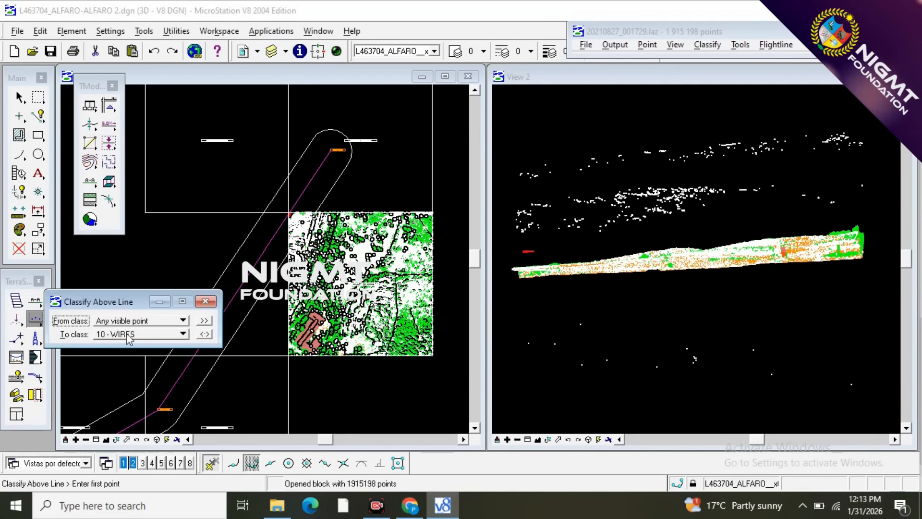
left_click(129, 337)
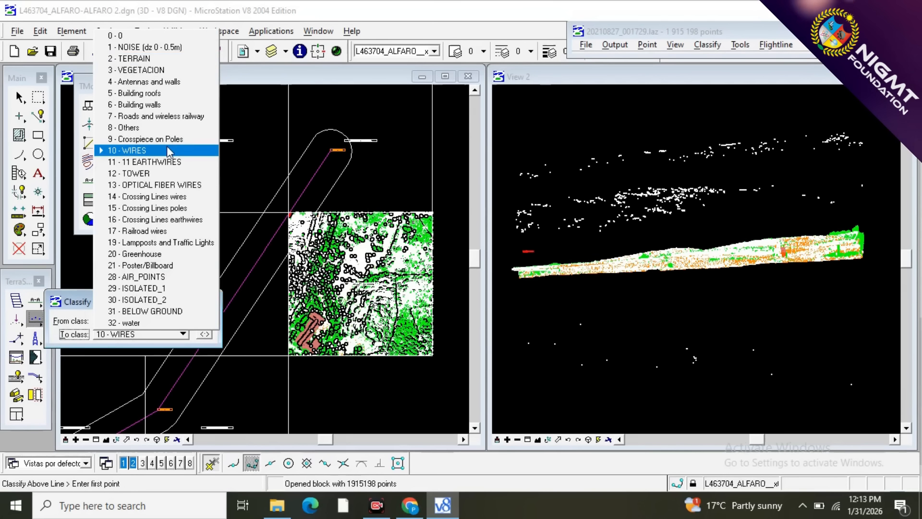
left_click(145, 47)
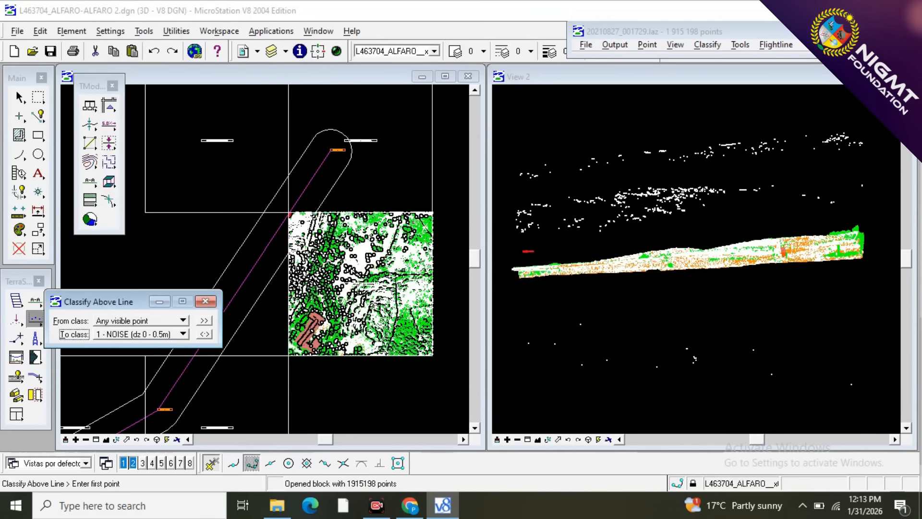
Classify the stray points above the ground surface as 1 - NOISE with Classify Above Line, and those beneath it with Classify Below Line.
left_click(206, 301)
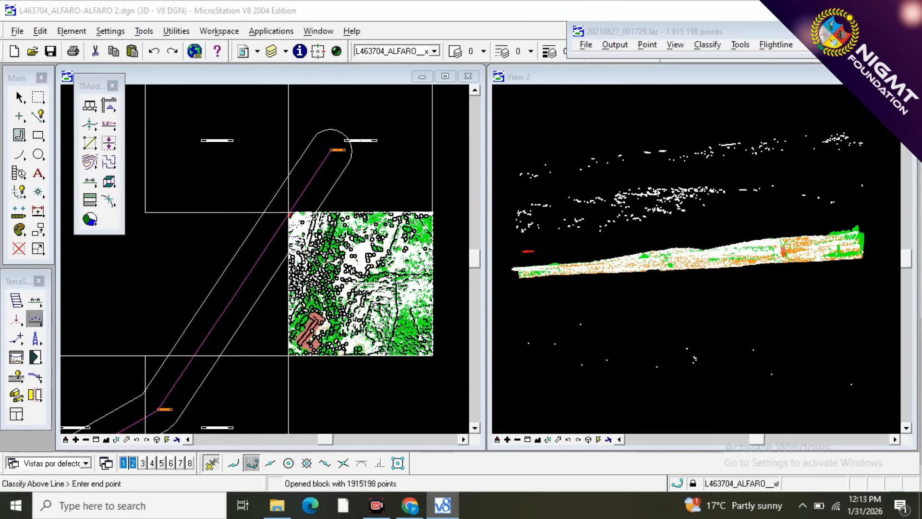
left_click(885, 205)
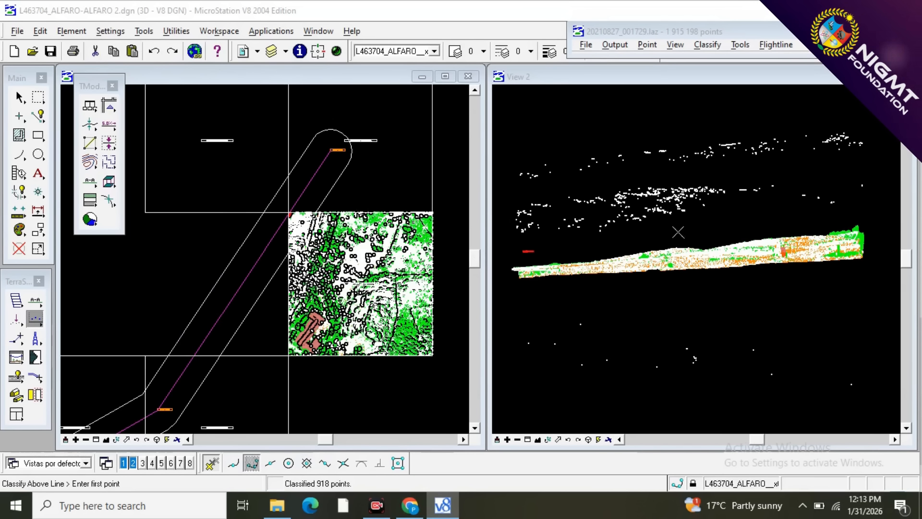
scroll(668, 209, "down", 3)
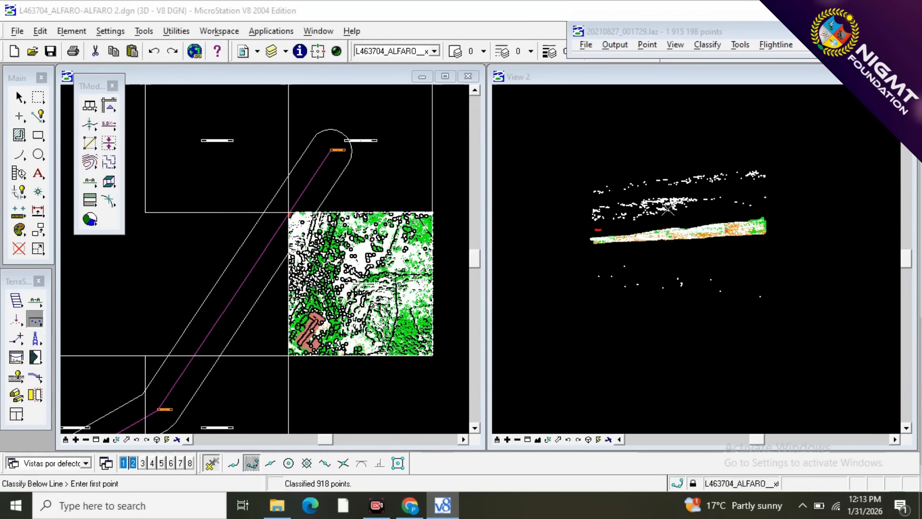
left_click(555, 254)
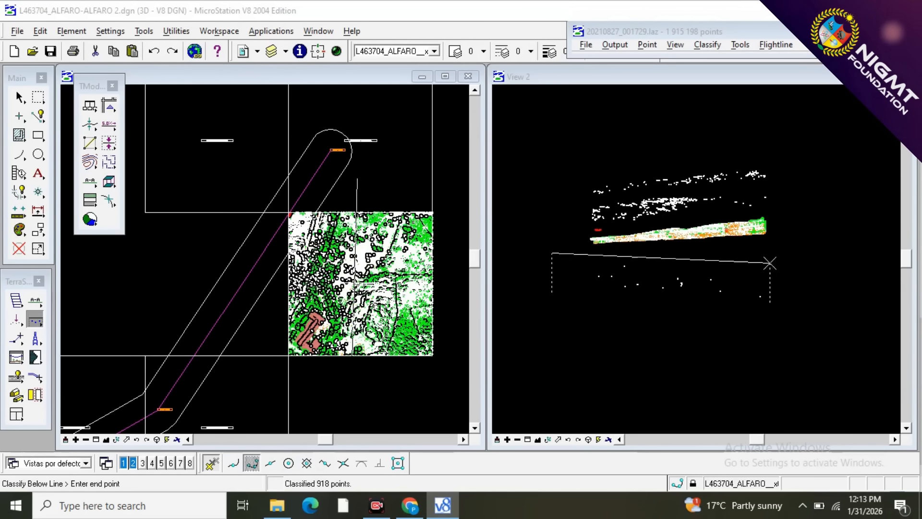
left_click(848, 243)
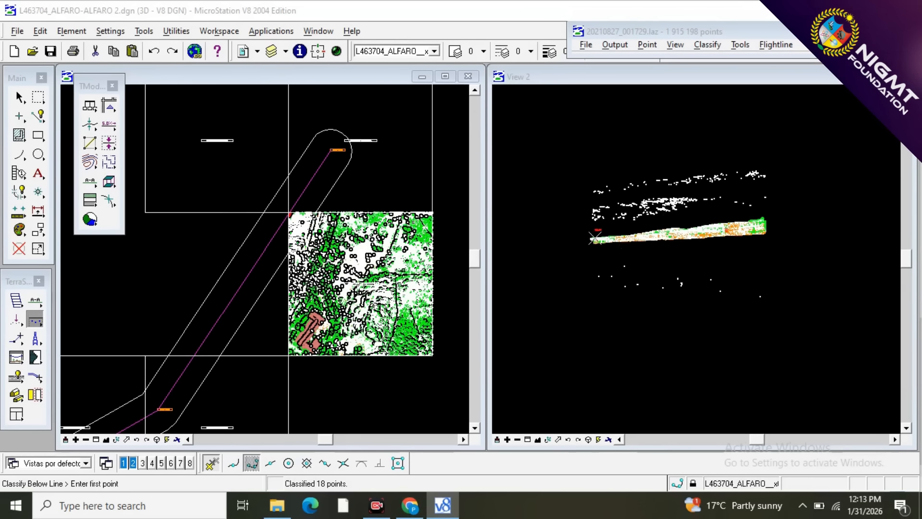
scroll(594, 239, "up", 3)
scroll(579, 279, "down", 3)
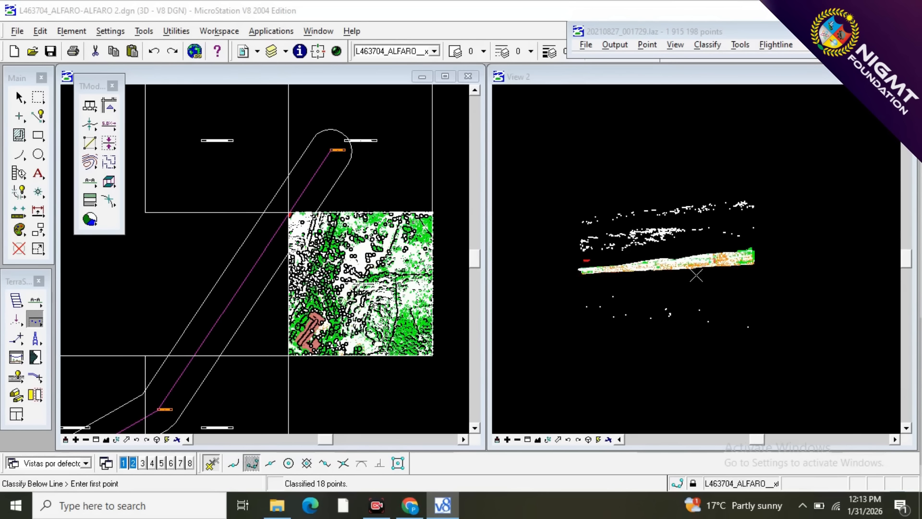
scroll(696, 276, "up", 4)
scroll(743, 331, "down", 3)
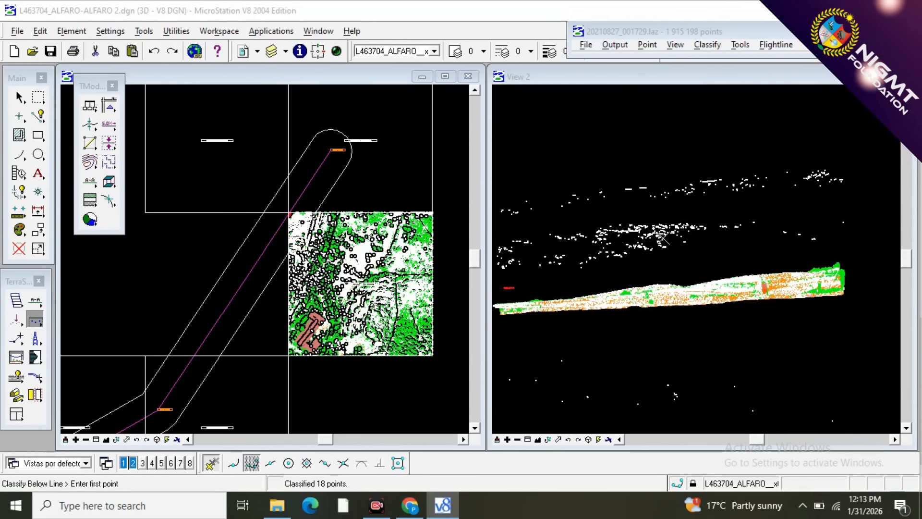
scroll(663, 238, "up", 2)
scroll(663, 238, "down", 3)
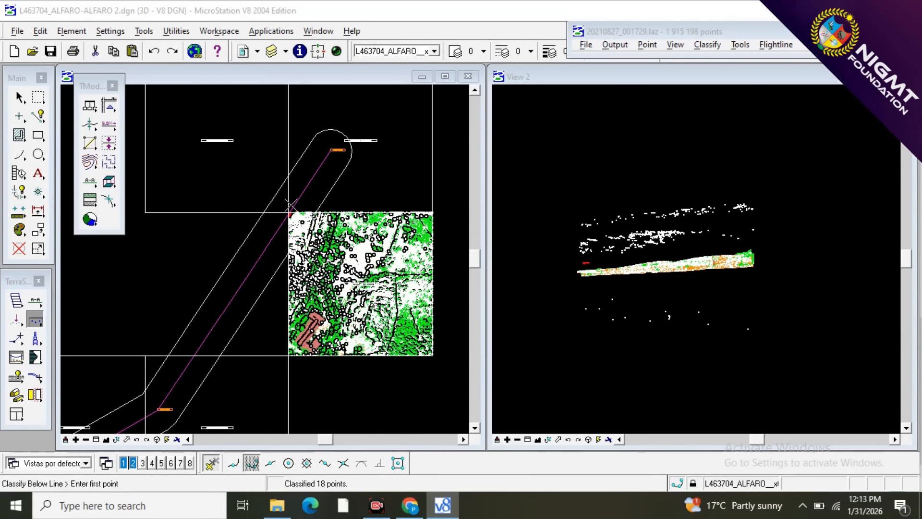
Draw a vertical section along the power line at the block's northwest corner, deep enough to take in the wire points.
scroll(289, 206, "up", 3)
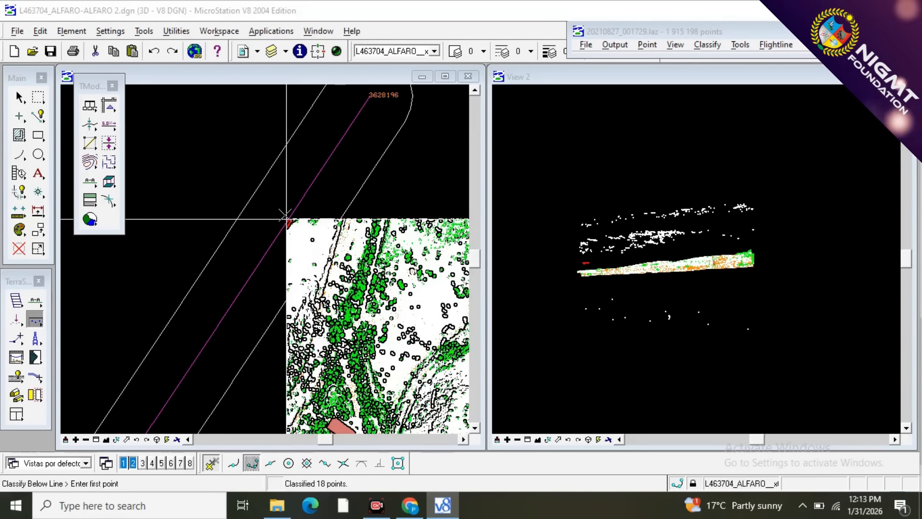
scroll(287, 221, "up", 3)
scroll(289, 232, "up", 3)
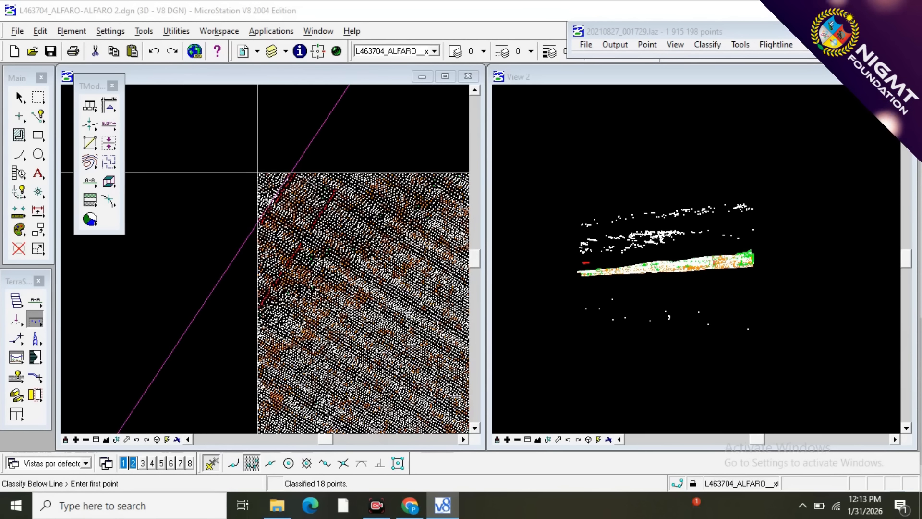
left_click(35, 300)
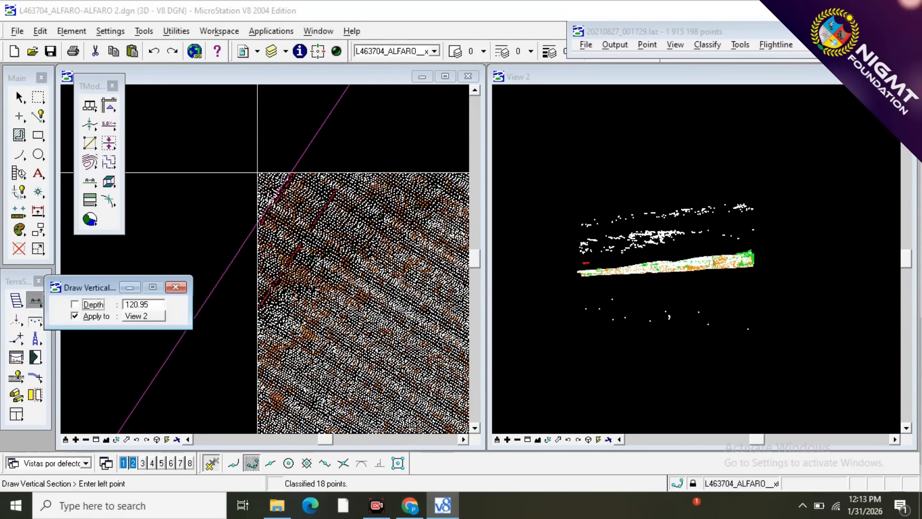
left_click(318, 130)
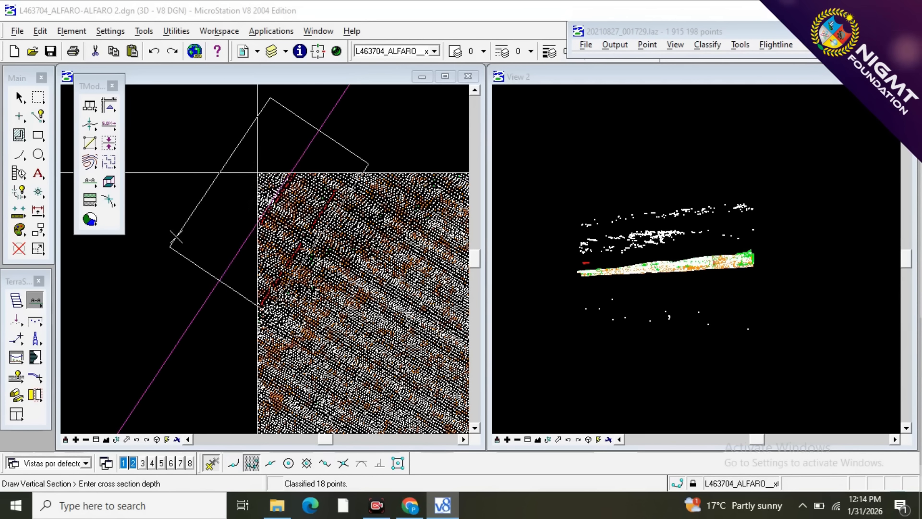
left_click(176, 237)
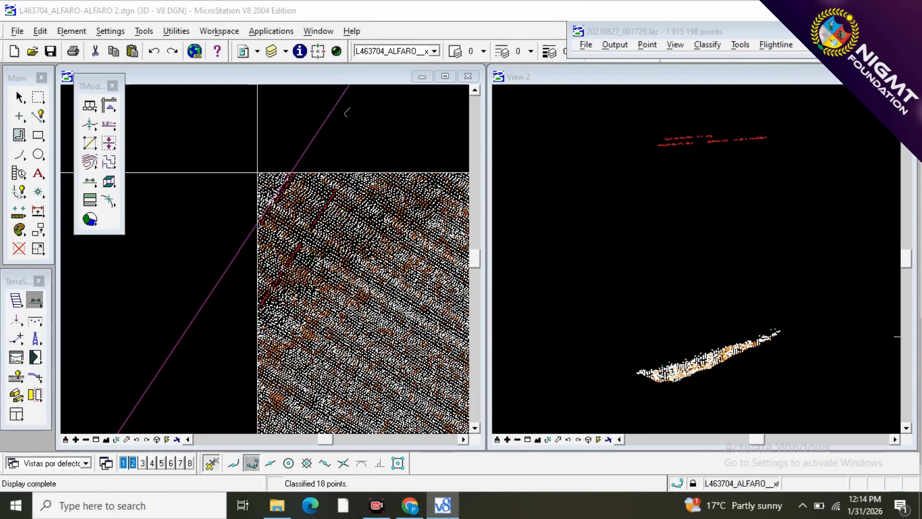
Save the classified points of block 20210827_001729.
scroll(303, 155, "down", 3)
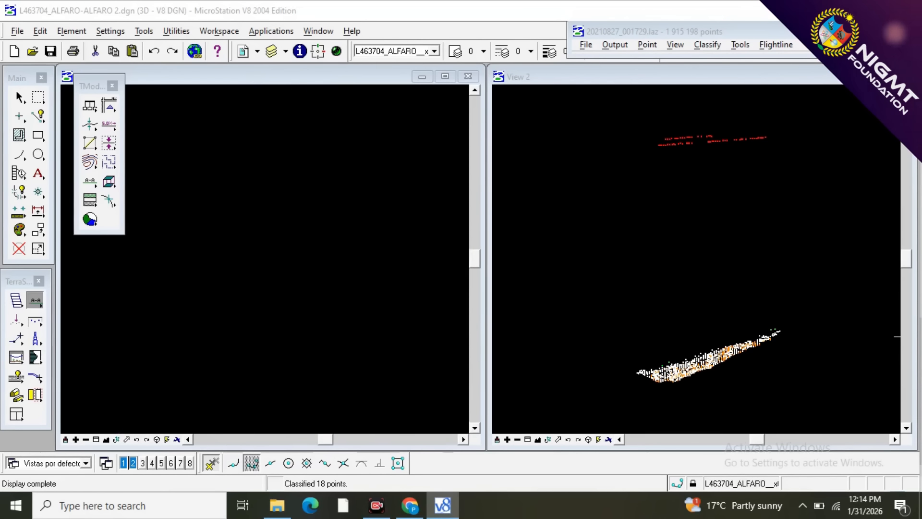
scroll(309, 153, "down", 2)
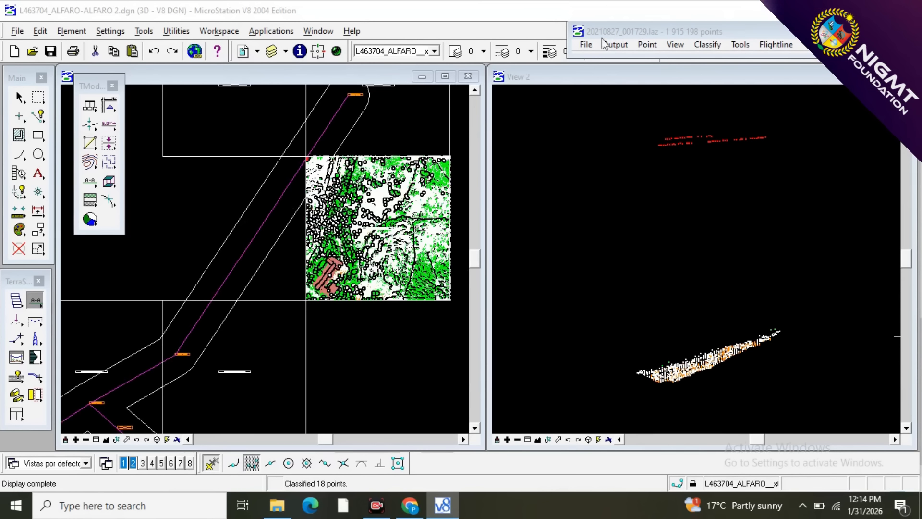
left_click(584, 44)
left_click(595, 124)
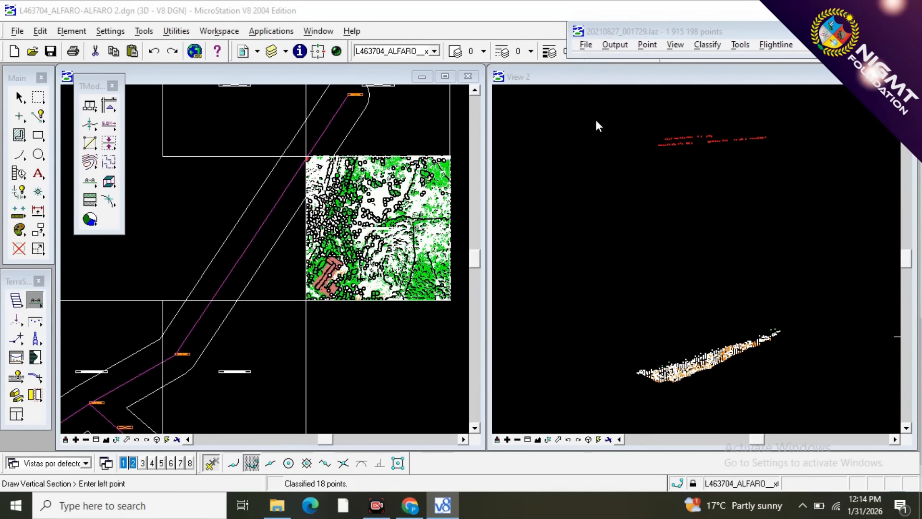
Open project block 20210827_002028, diagonally southwest of the current block.
scroll(399, 193, "down", 1)
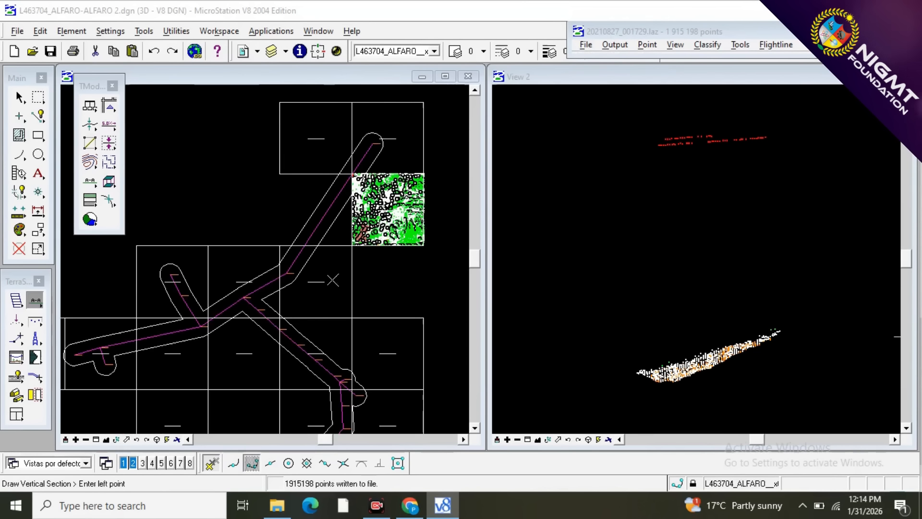
scroll(315, 281, "up", 1)
scroll(315, 281, "up", 1)
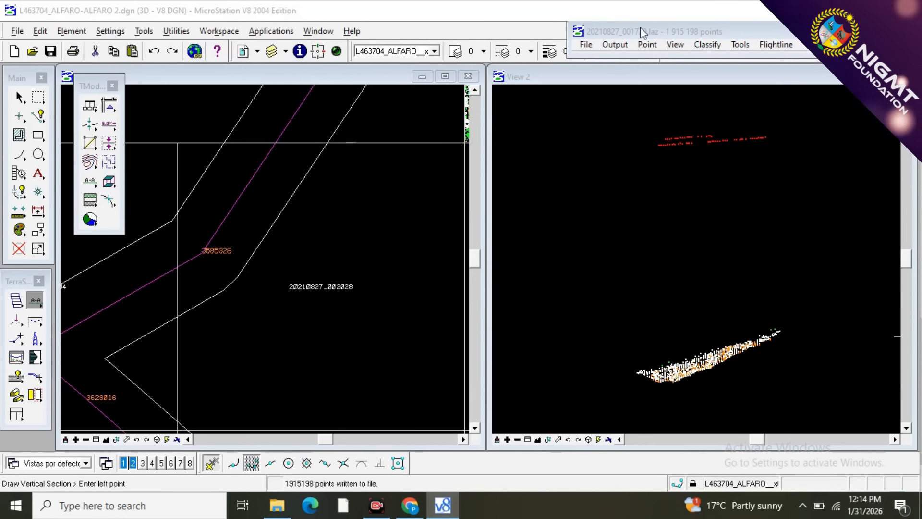
left_click(586, 44)
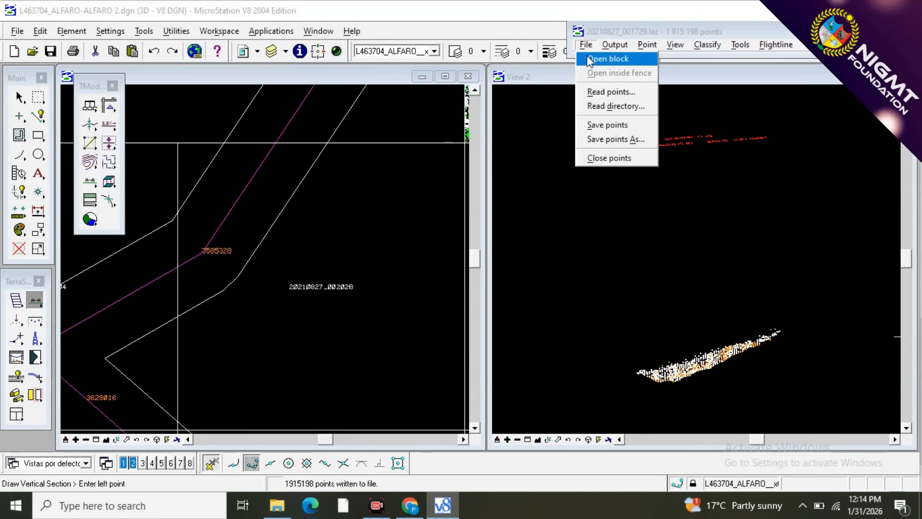
left_click(607, 59)
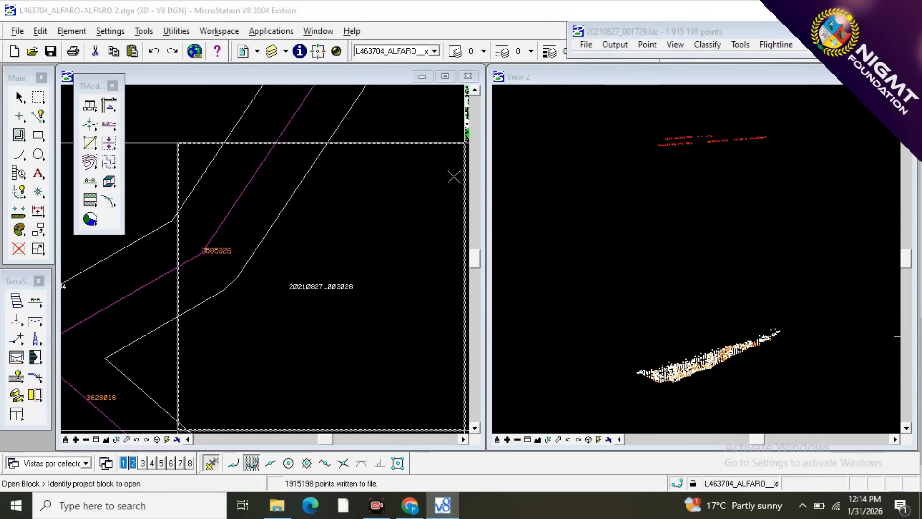
left_click(392, 204)
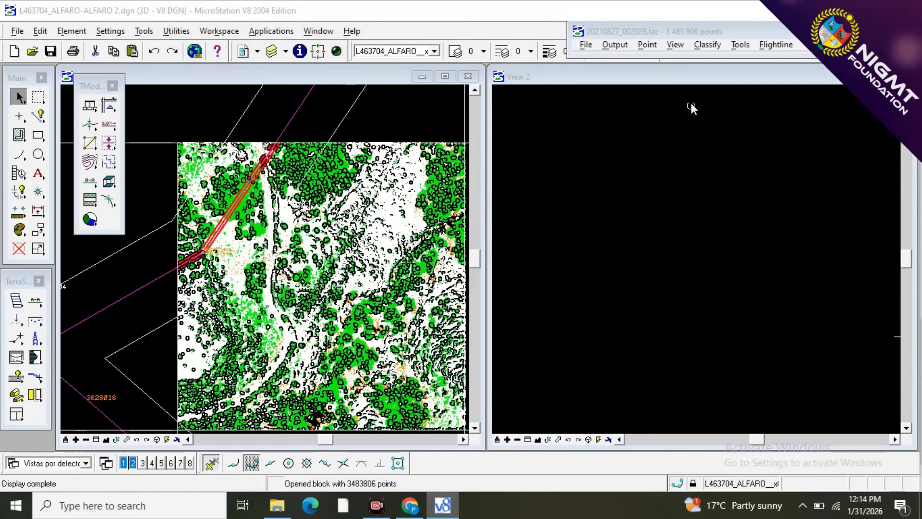
Reclassify all points of the opened block from 12 - TOWER to 3 - VEGETACION by class.
left_click(712, 46)
mouse_move(717, 59)
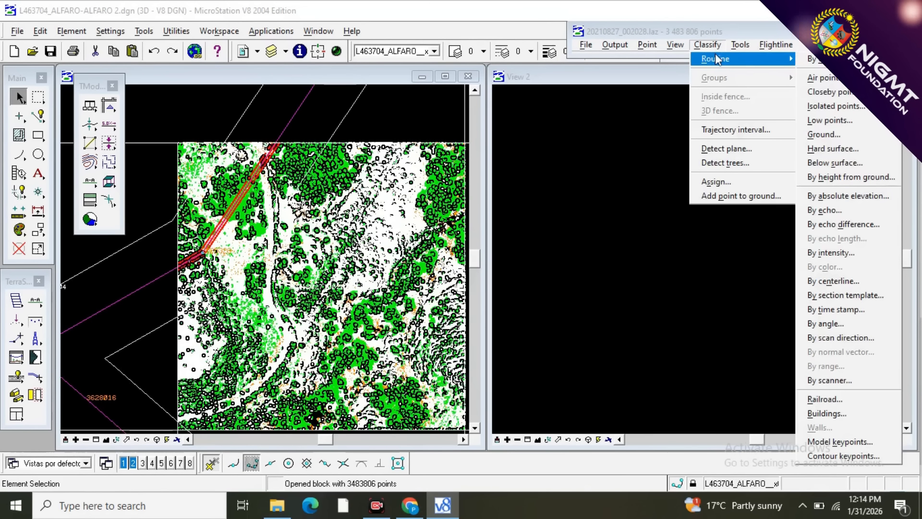
left_click(823, 59)
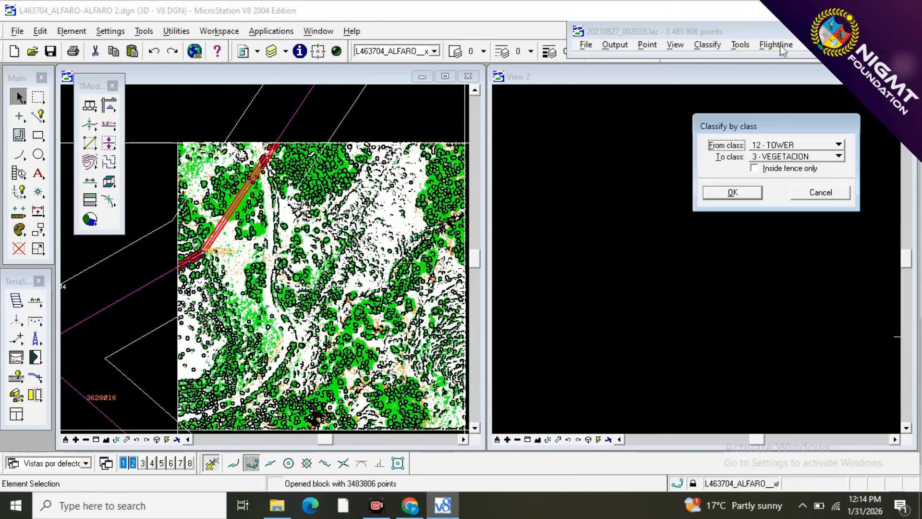
left_click(732, 193)
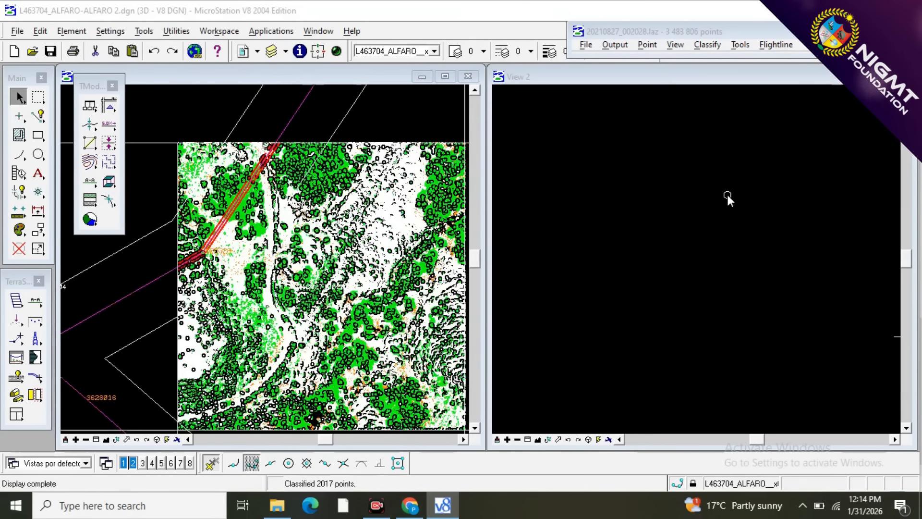
Reclassify all points of the block from 10 - WIRES to 3 - VEGETACION by class.
left_click(711, 46)
mouse_move(712, 59)
left_click(823, 59)
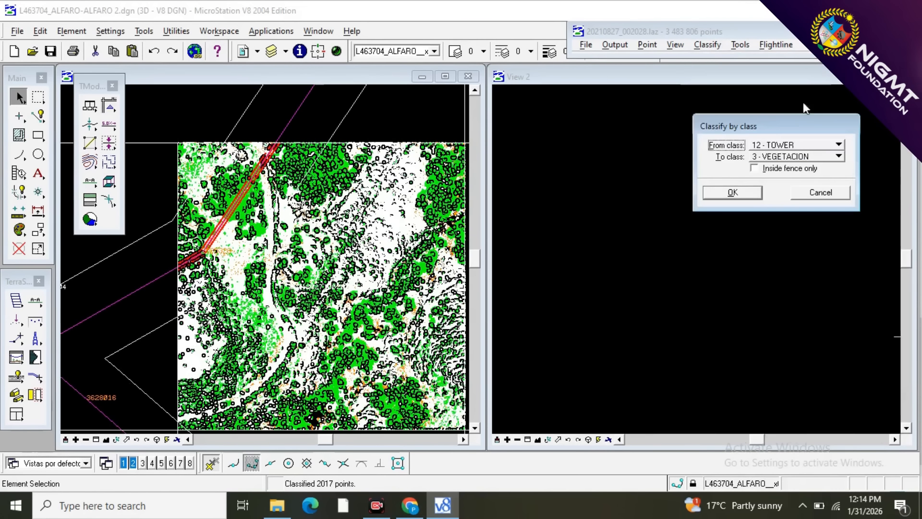
left_click(839, 144)
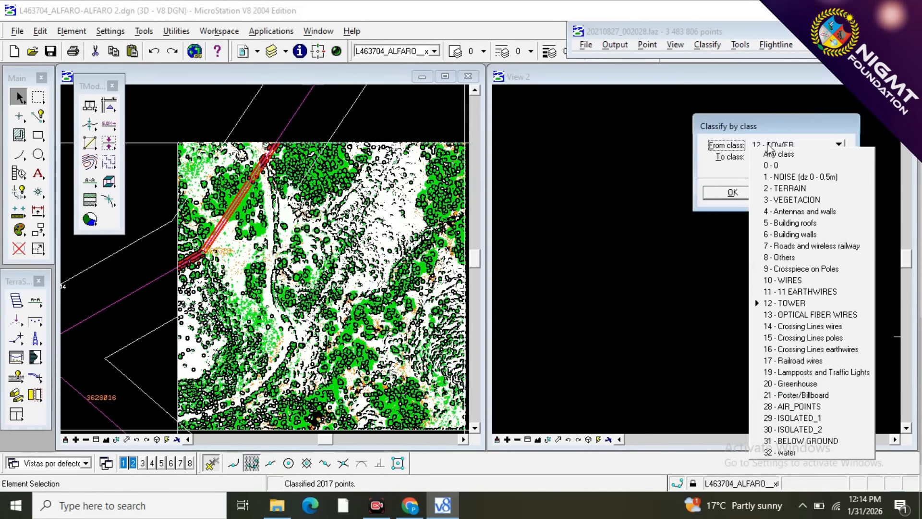
left_click(775, 280)
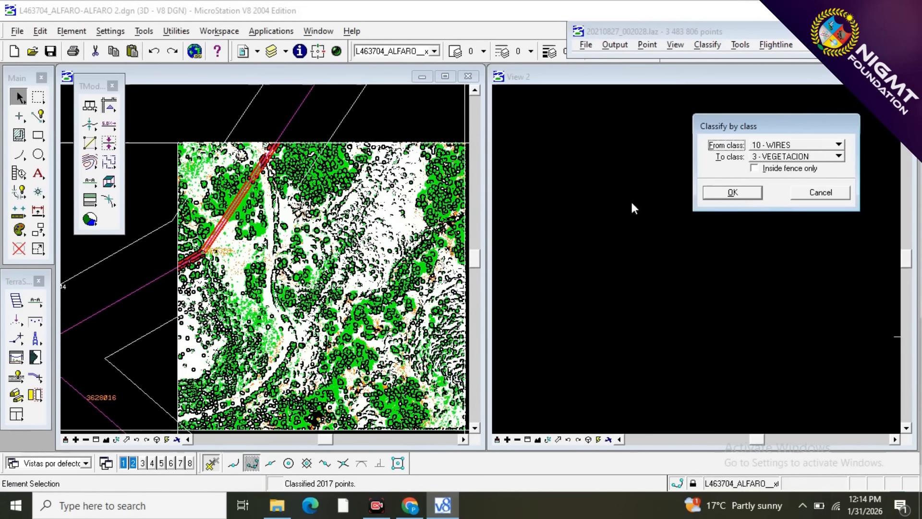
left_click(745, 192)
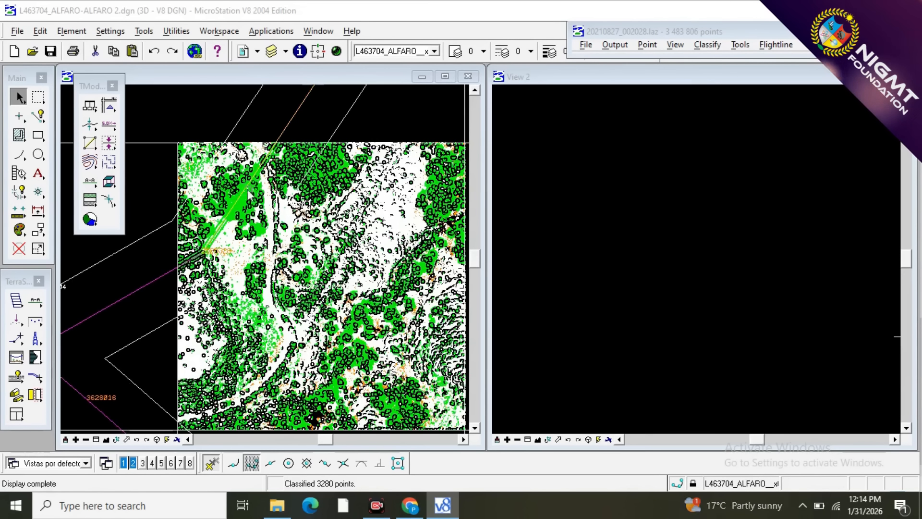
Draw a north-south vertical section through the middle of the block with a depth that covers the whole block, and redraw it once.
scroll(233, 176, "down", 2)
scroll(276, 235, "up", 1)
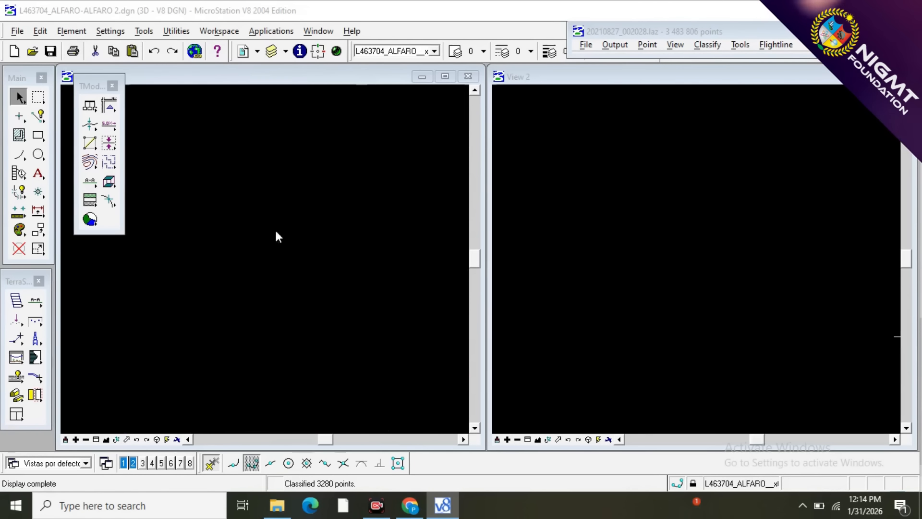
scroll(274, 264, "down", 1)
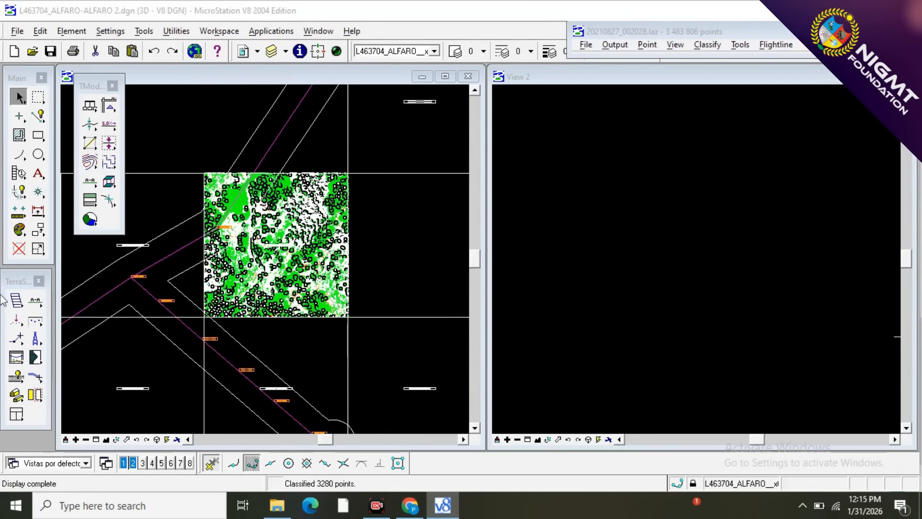
left_click(32, 304)
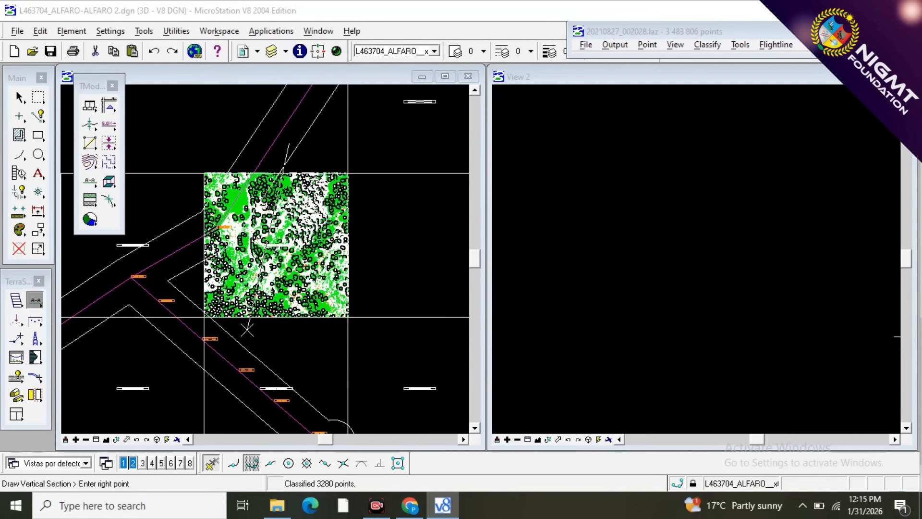
left_click(270, 336)
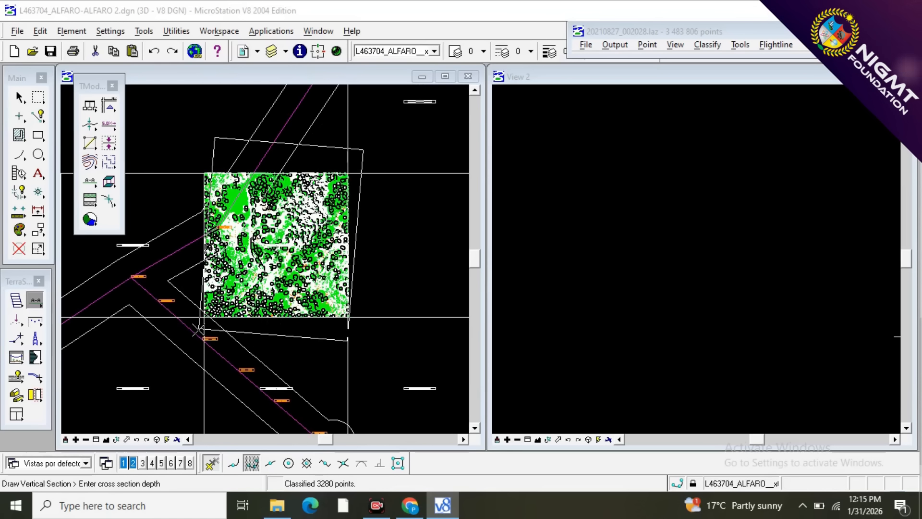
left_click(176, 340)
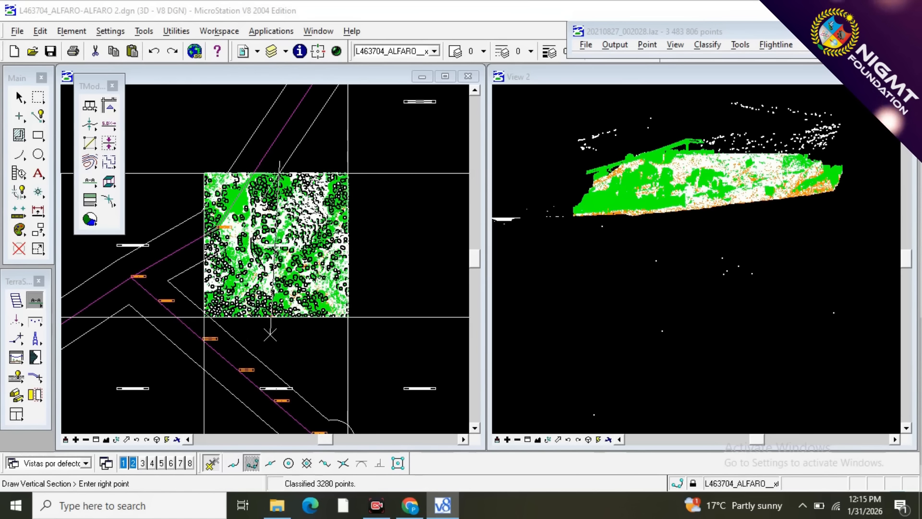
left_click(278, 335)
left_click(190, 333)
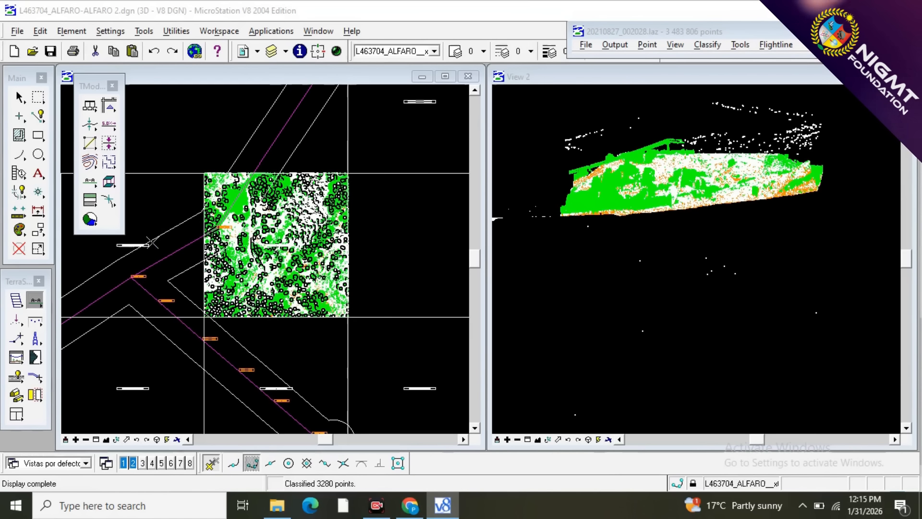
Draw an east-west vertical section covering the whole block and classify any visible point below the ground line to 1 - NOISE.
left_click(177, 249)
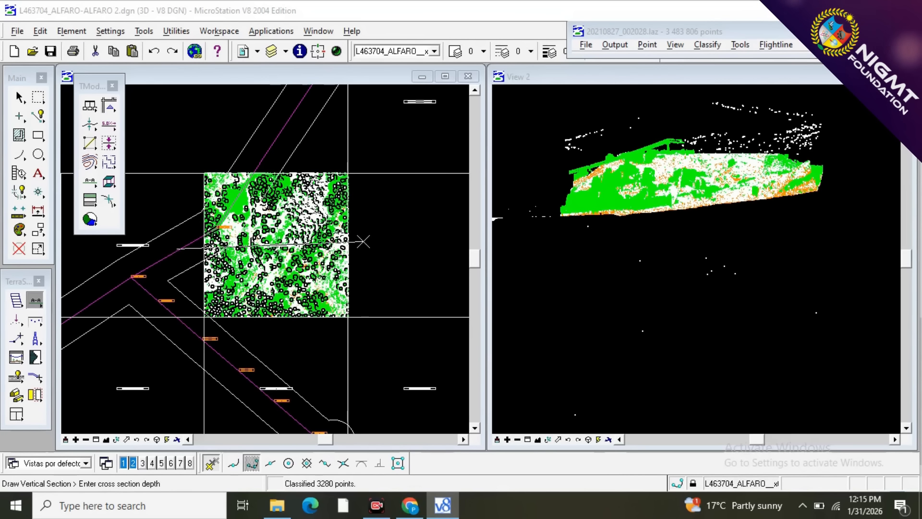
left_click(390, 332)
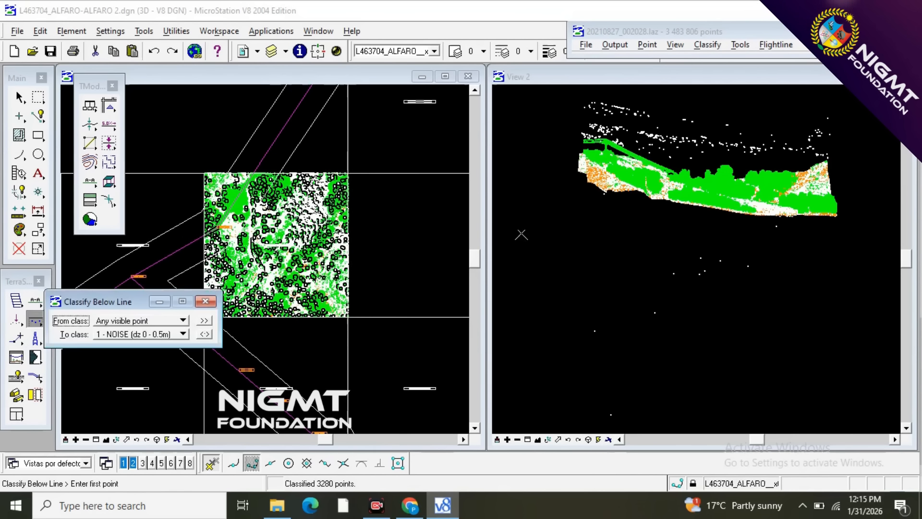
left_click(543, 201)
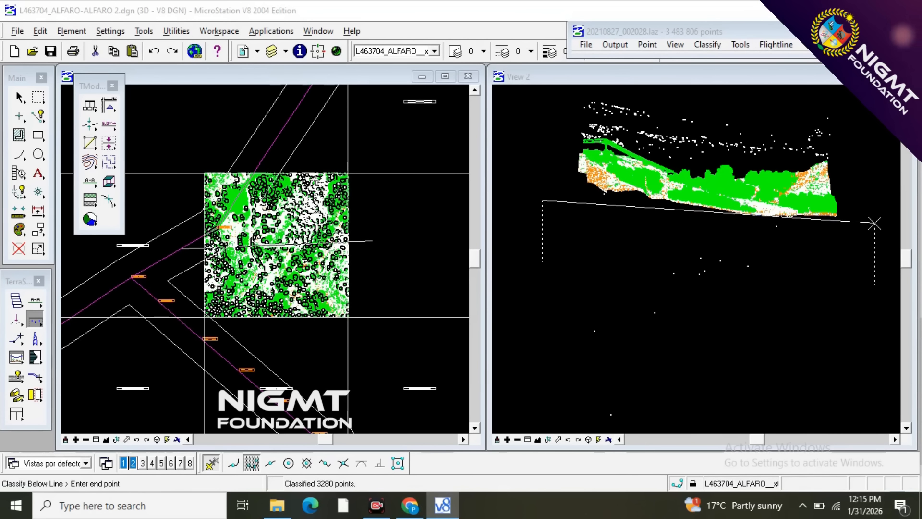
left_click(883, 228)
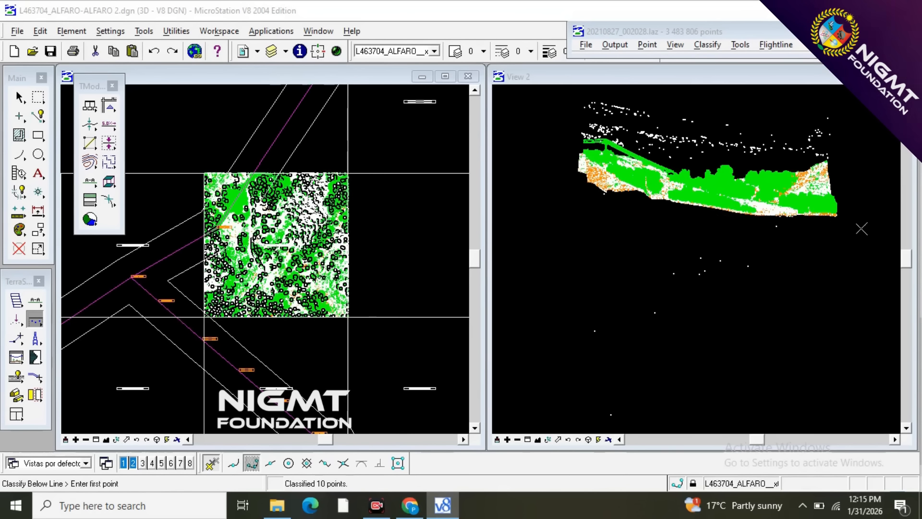
Classify the stray points just beneath the ground at the section's western end to 1 - NOISE with Classify Below Line.
scroll(584, 181, "up", 3)
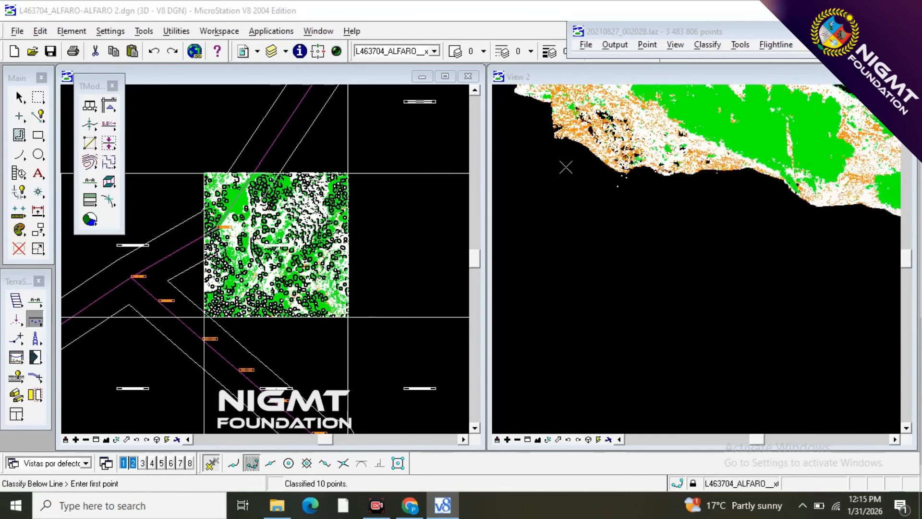
scroll(566, 166, "up", 1)
left_click(643, 174)
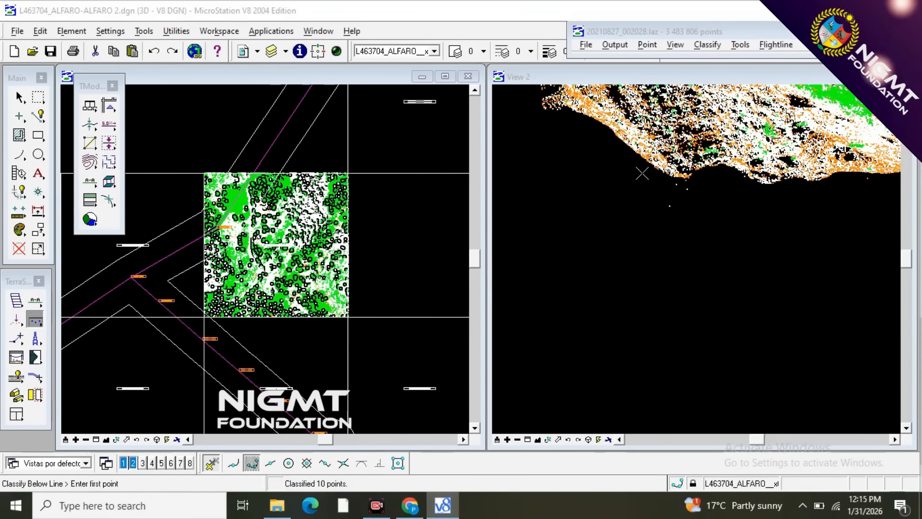
left_click(743, 197)
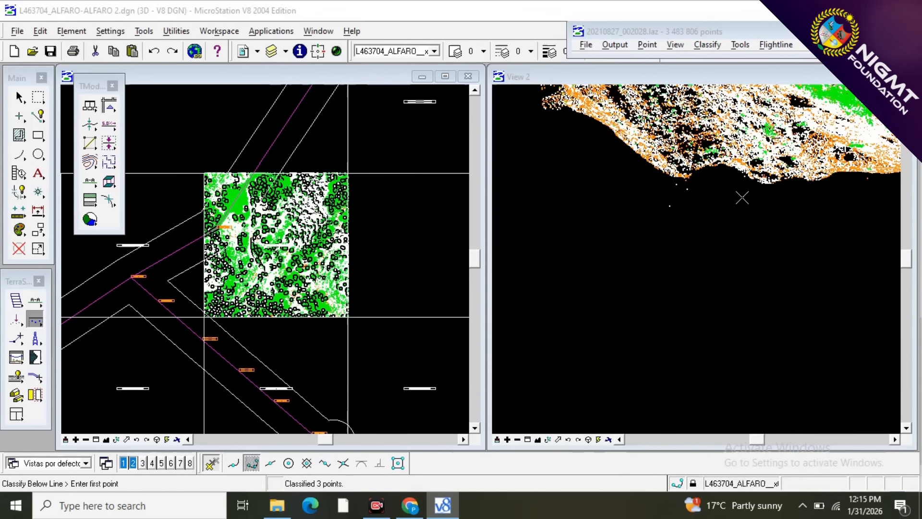
scroll(599, 286, "down", 3)
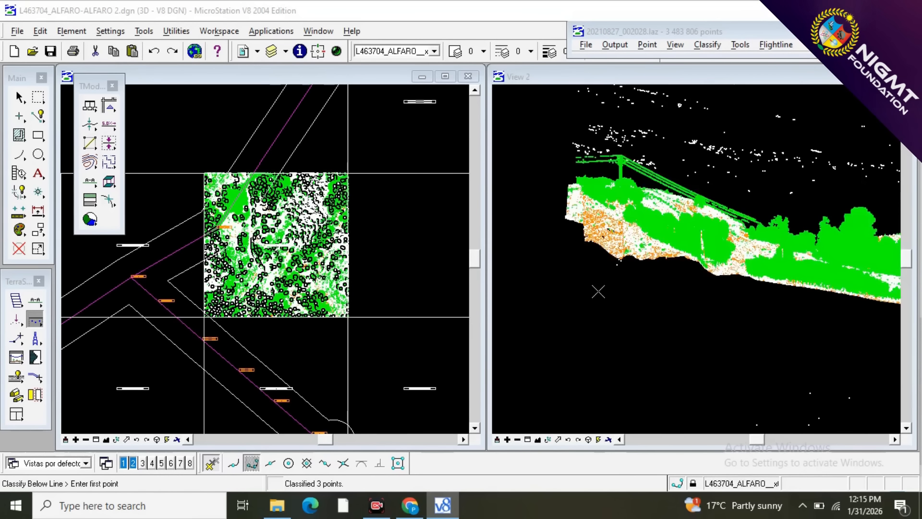
Classify any visible point above the tower top to 1 - NOISE with Classify Above Line.
scroll(586, 209, "up", 3)
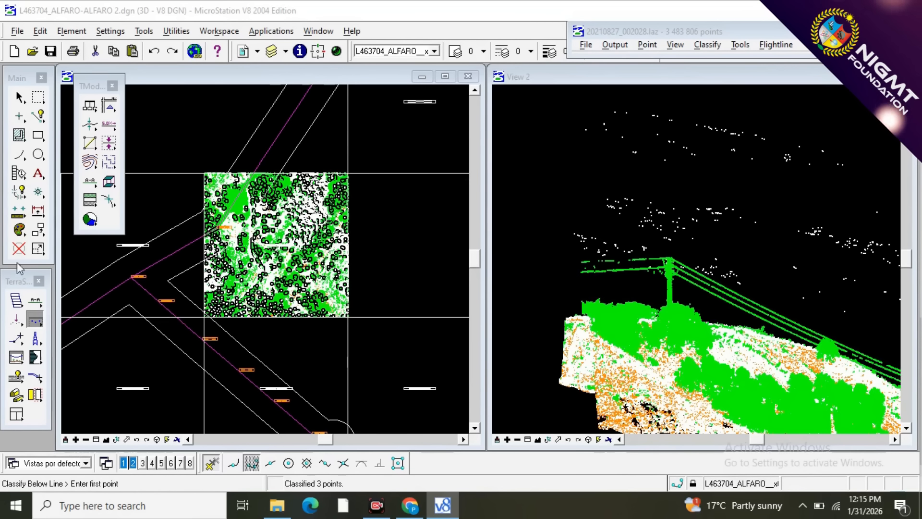
left_click(36, 324)
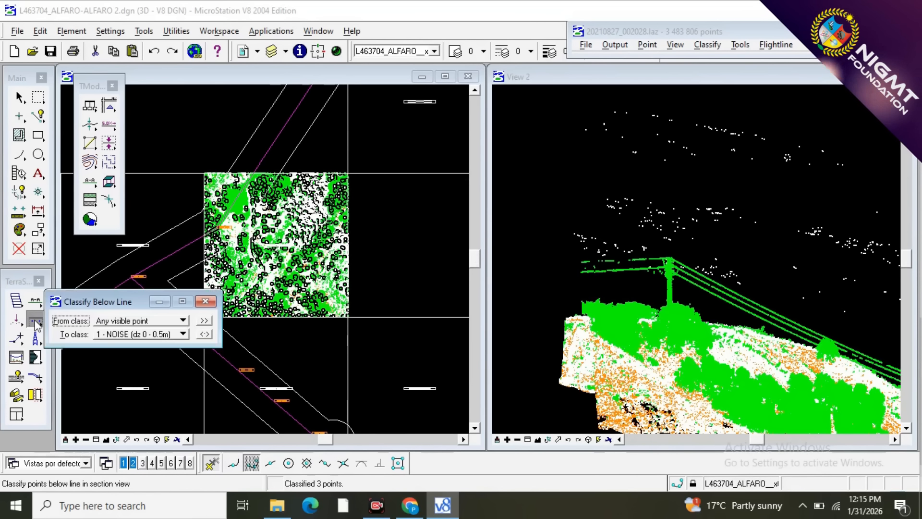
left_click_drag(35, 324, 134, 322)
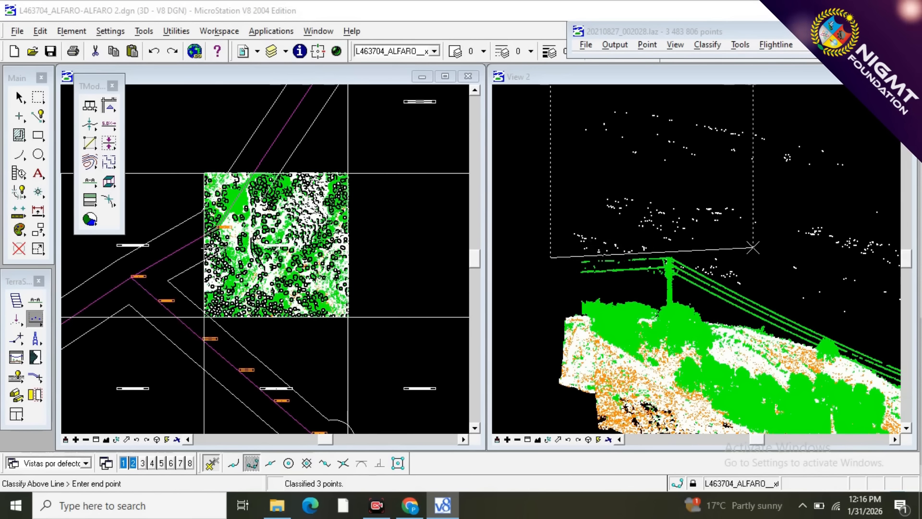
left_click(768, 250)
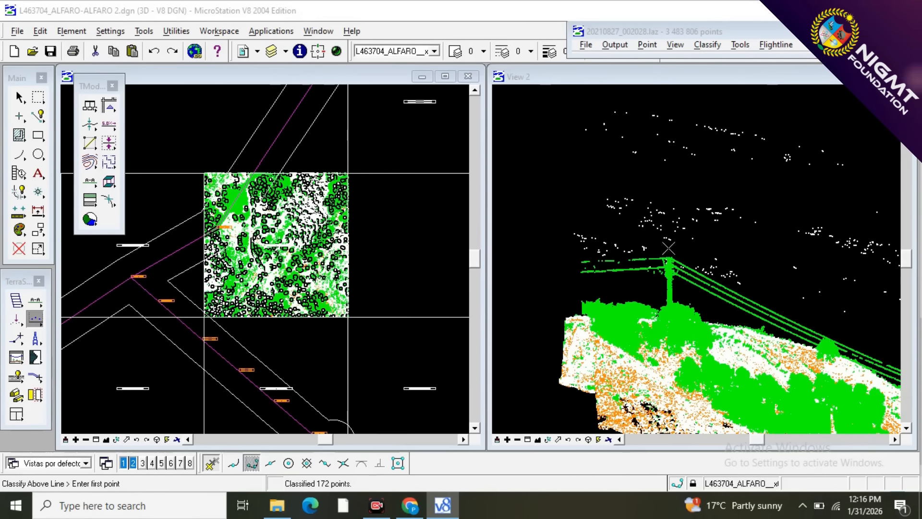
Classify the stray points above the wires descending from the tower to 1 - NOISE, following the wires' slope.
scroll(624, 222, "down", 1)
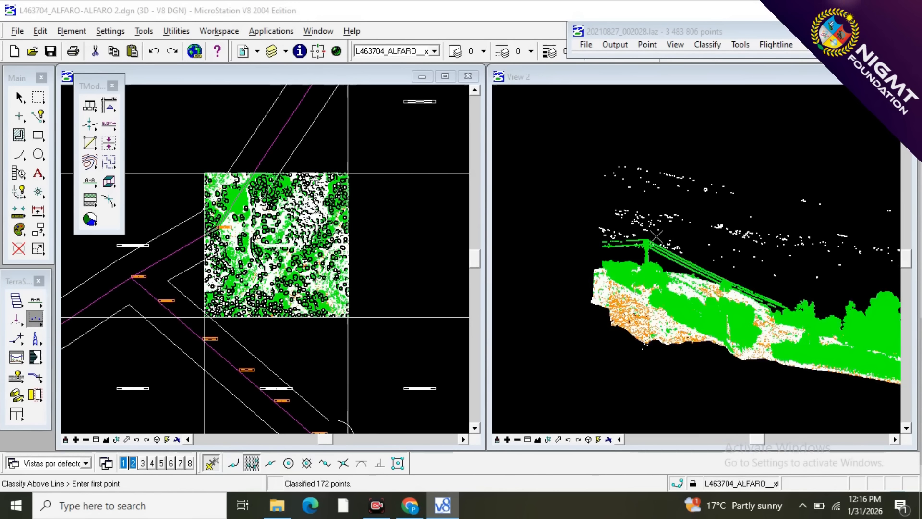
scroll(656, 236, "up", 1)
left_click(649, 237)
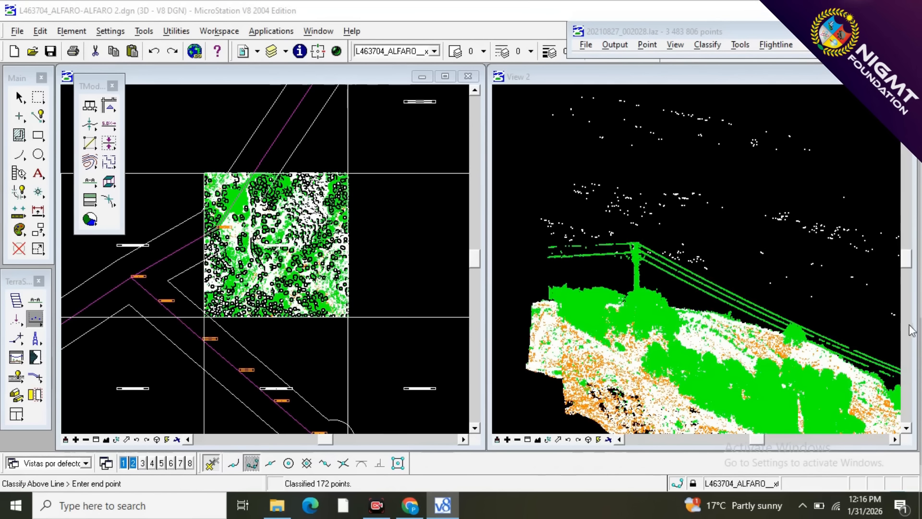
left_click(870, 329)
scroll(697, 283, "up", 1)
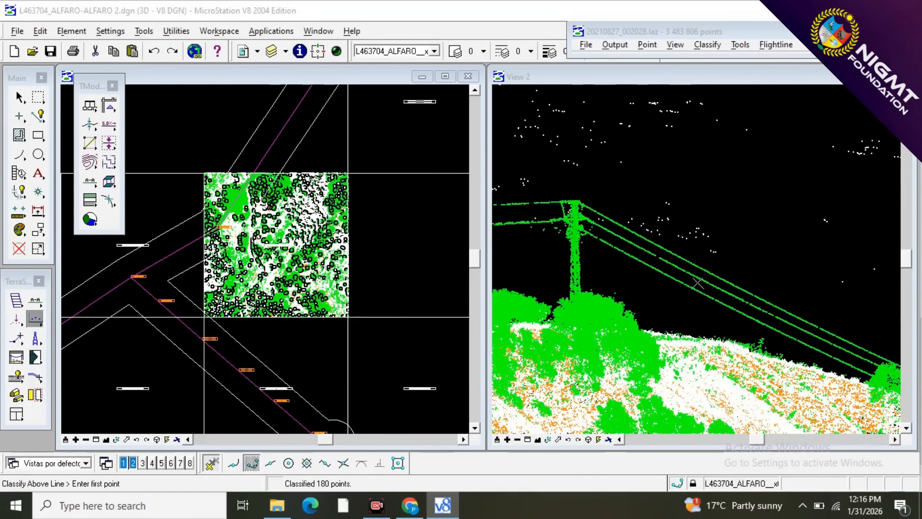
left_click(727, 265)
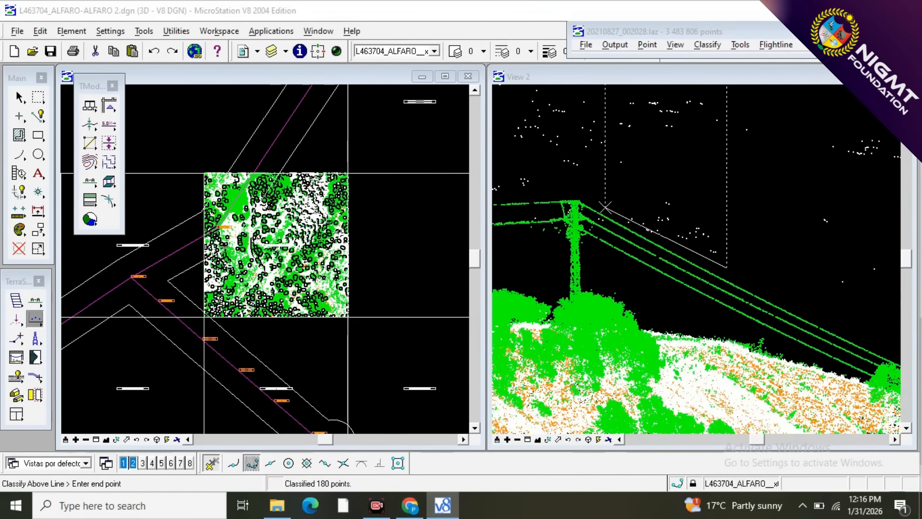
left_click(624, 222)
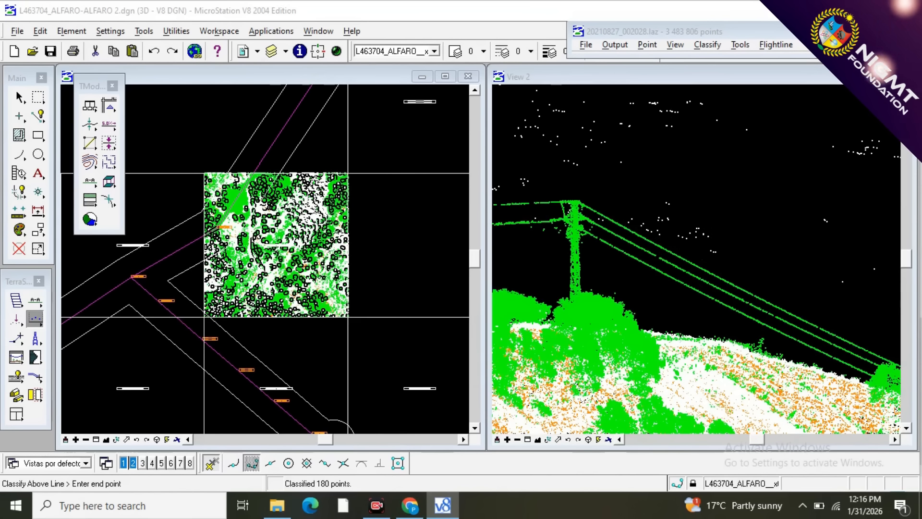
Classify the remaining air points above the tree canopy, from the wires' lower end to the section's far end, to 1 - NOISE.
scroll(586, 240, "down", 1)
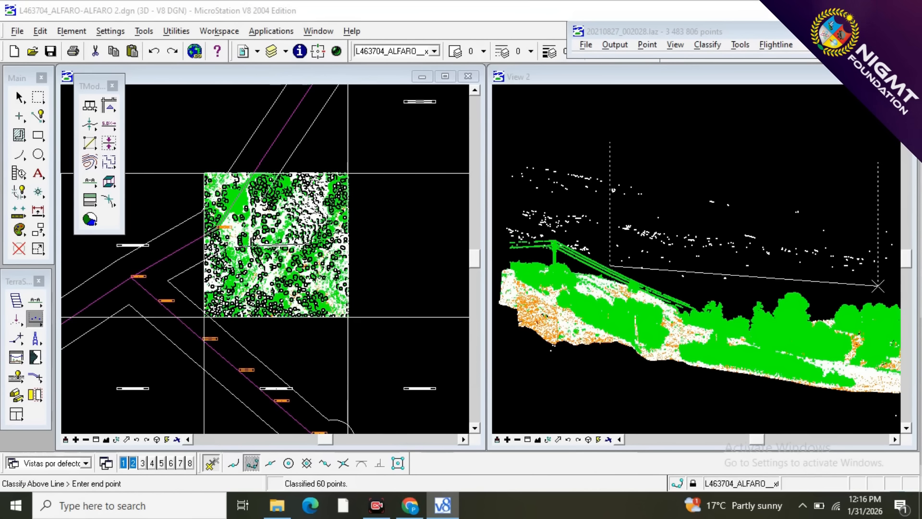
left_click(671, 284)
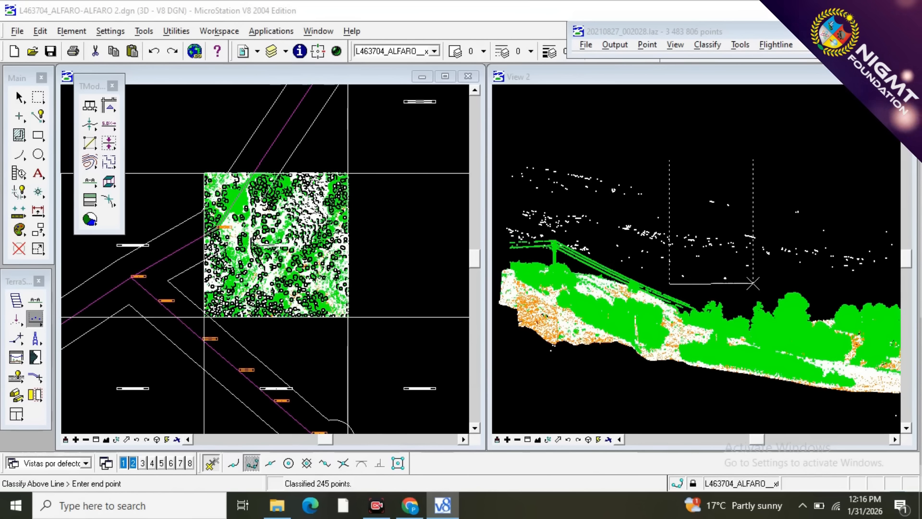
left_click(754, 284)
scroll(552, 229, "down", 4)
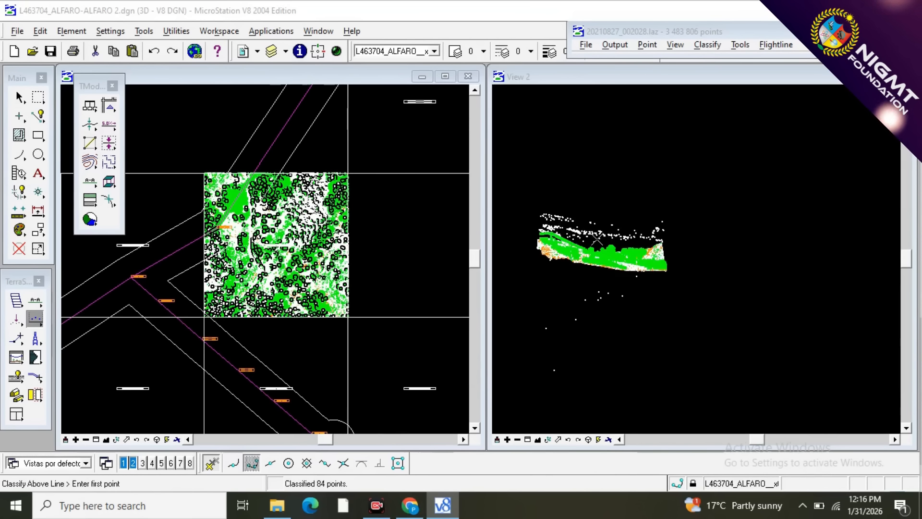
scroll(599, 240, "up", 4)
left_click(622, 249)
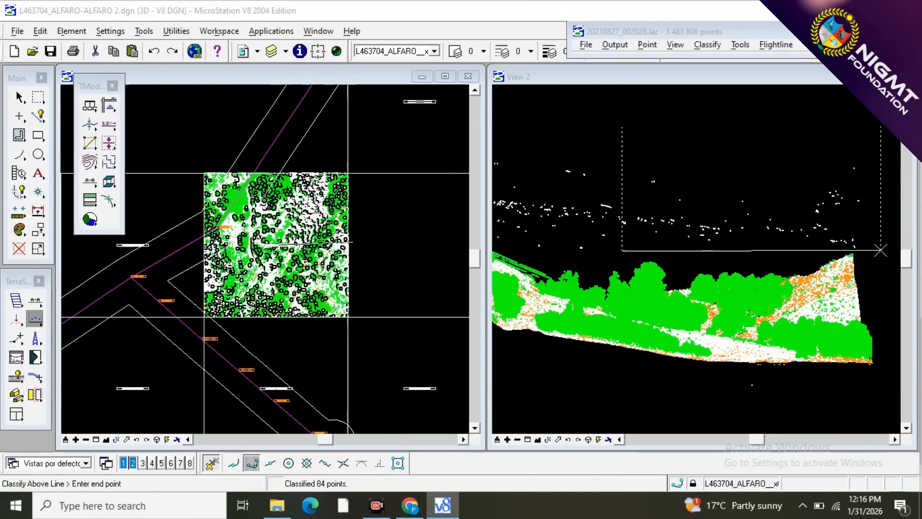
left_click(881, 250)
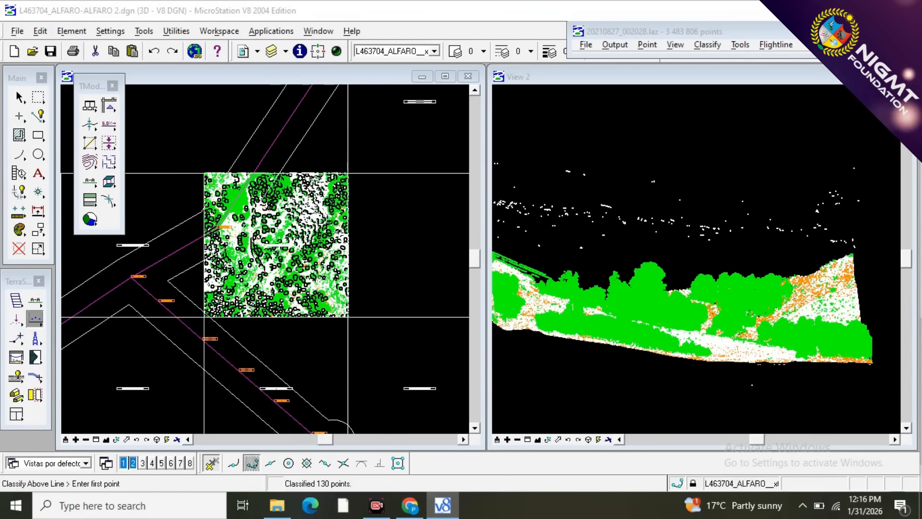
Draw a narrow vertical section about 4.05 deep along the power line from the block's northern edge to the tower.
scroll(828, 299, "down", 2)
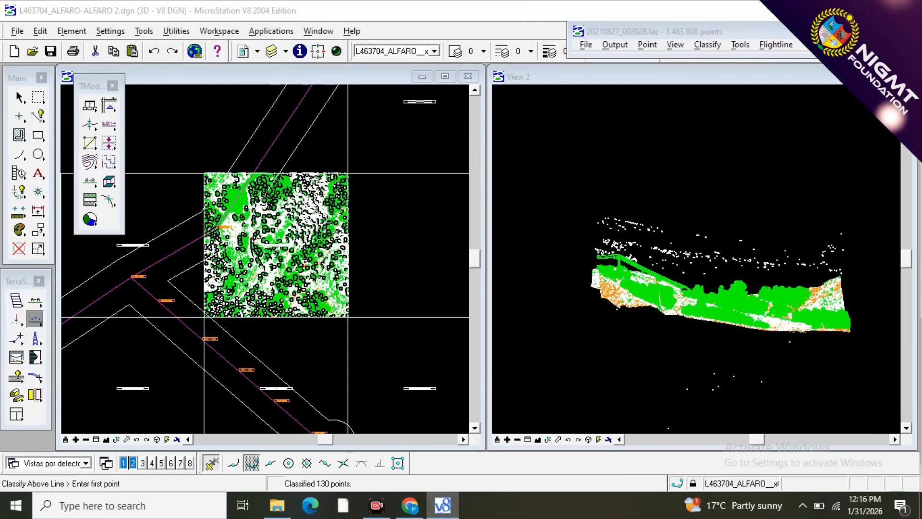
scroll(201, 187, "up", 4)
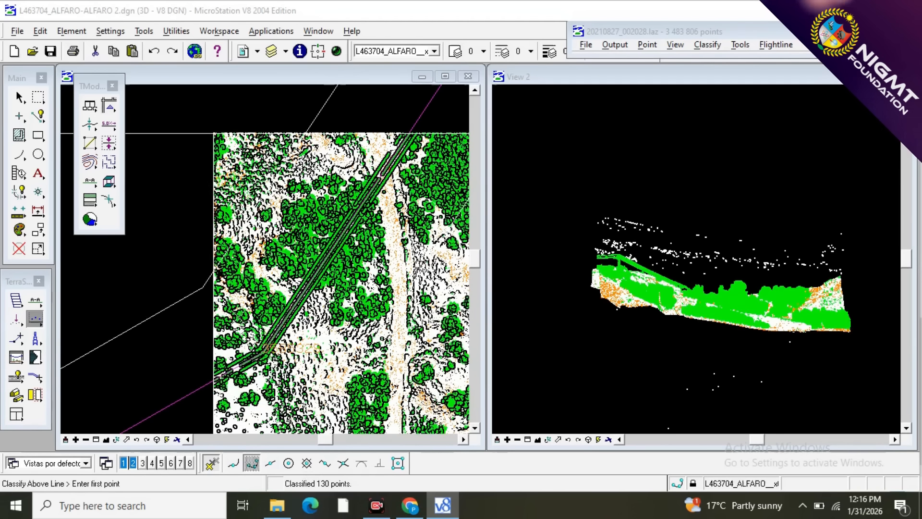
left_click(35, 301)
left_click(439, 124)
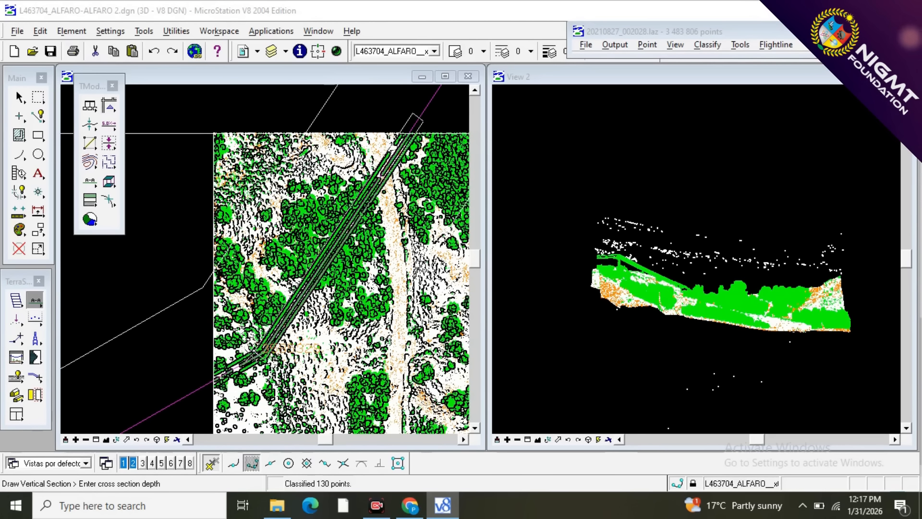
left_click(289, 319)
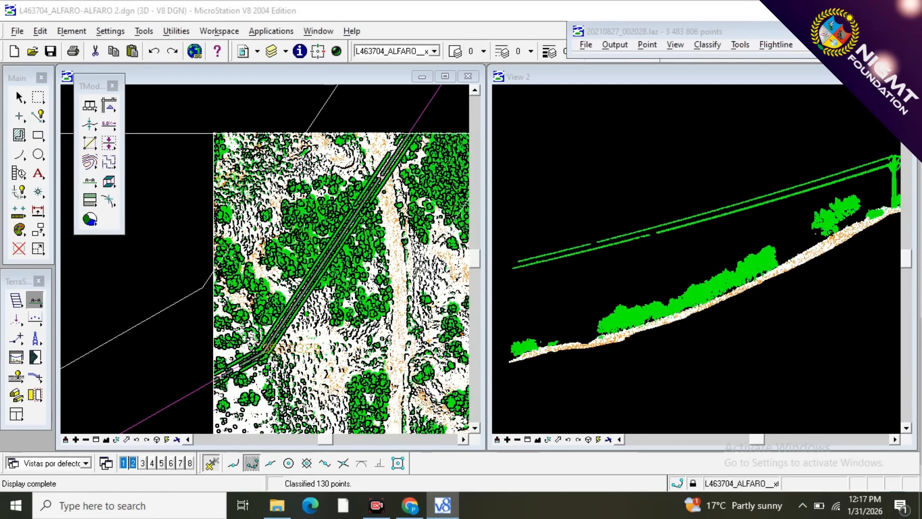
Classify the wire span up to the tower from 3 - VEGETACION to 10 - WIRES with a line drawn just below the wires.
left_click(37, 302)
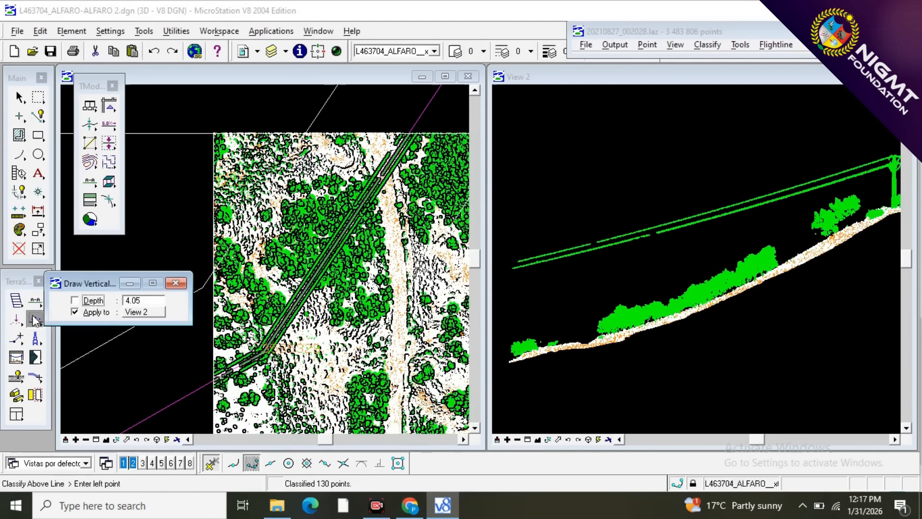
left_click(35, 319)
left_click(153, 320)
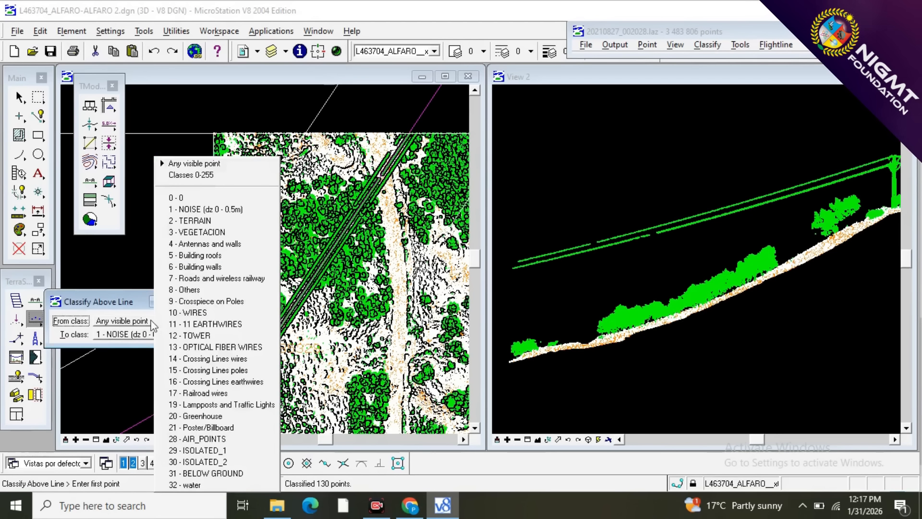
left_click(201, 233)
key("Escape")
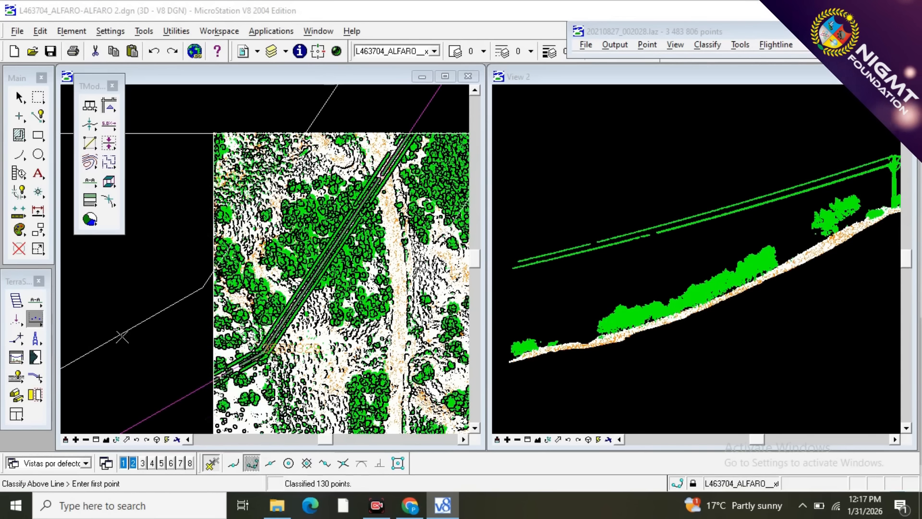
left_click(37, 321)
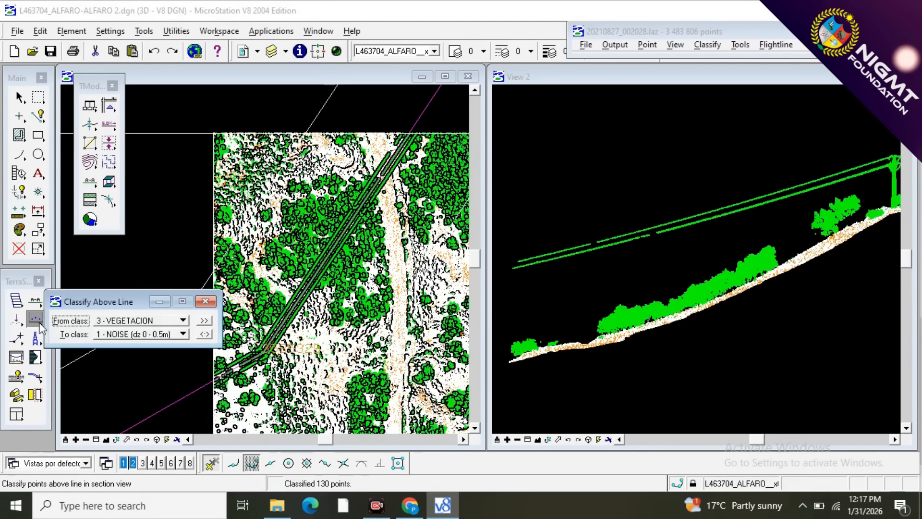
left_click(107, 335)
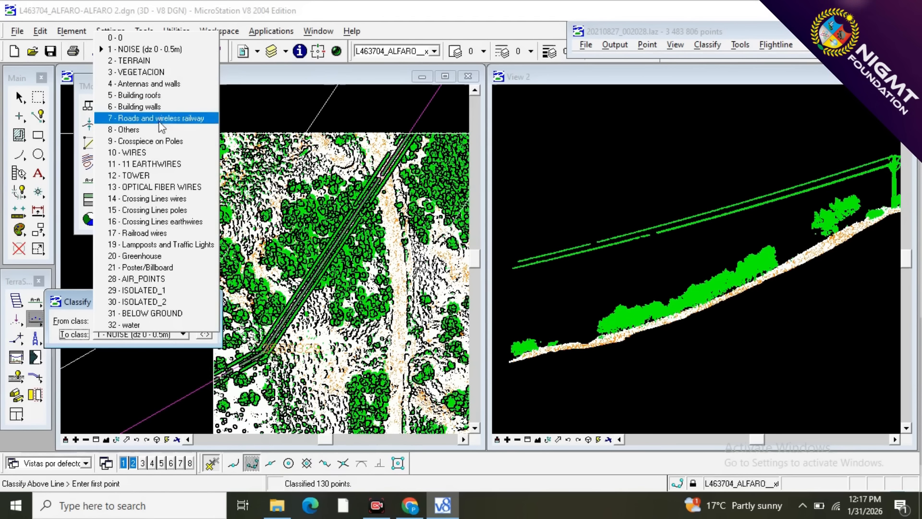
left_click(157, 151)
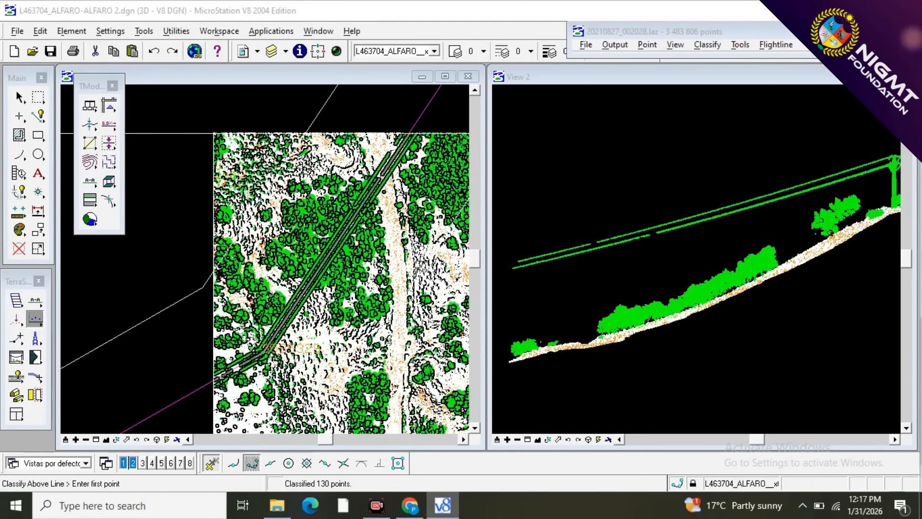
left_click(509, 285)
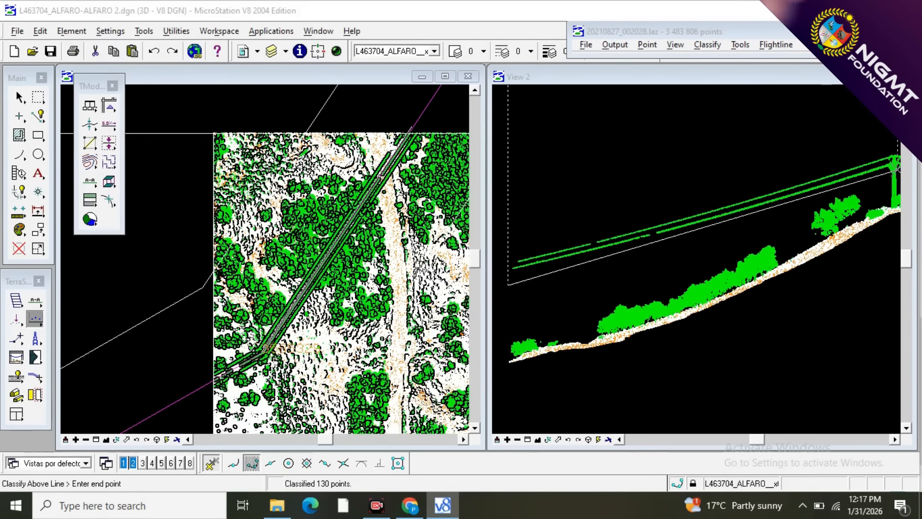
left_click(868, 179)
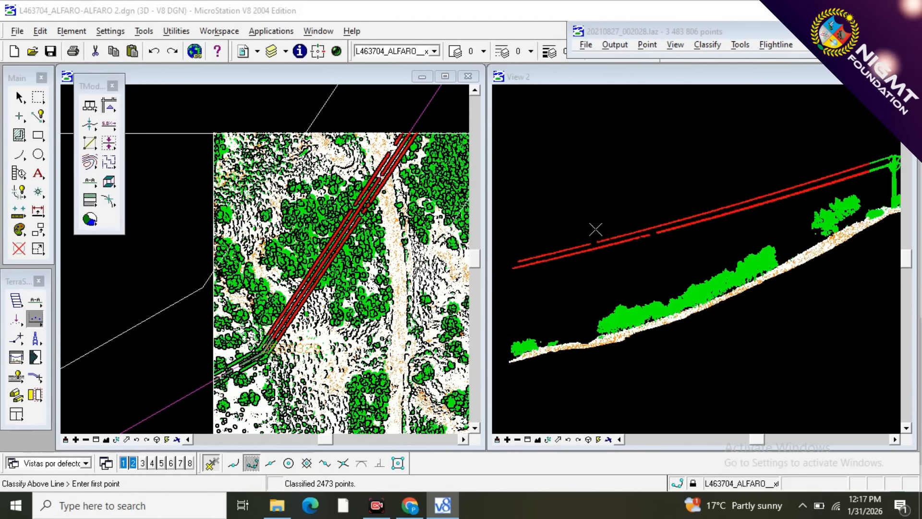
scroll(530, 282, "down", 1)
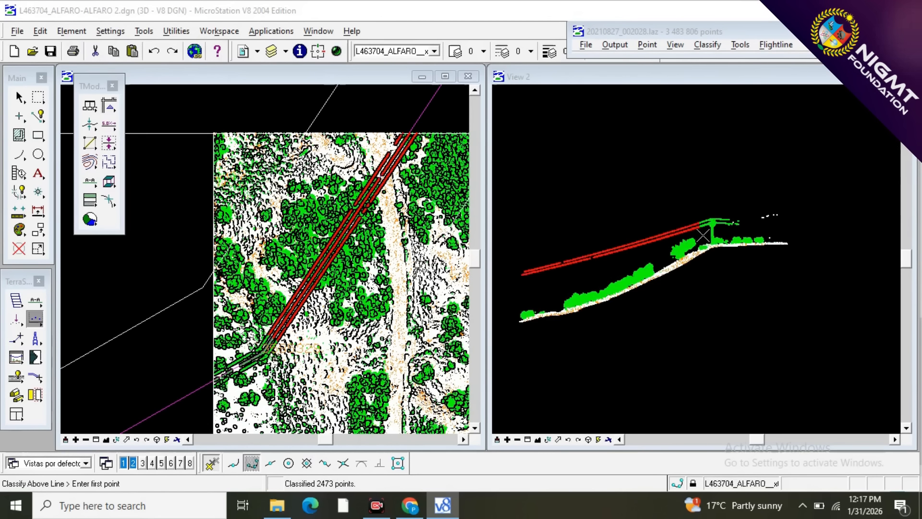
Classify the remaining wire points just before the tower from 3 - VEGETACION to 10 - WIRES with a line drawn below the wires.
scroll(703, 234, "up", 2)
scroll(745, 195, "up", 1)
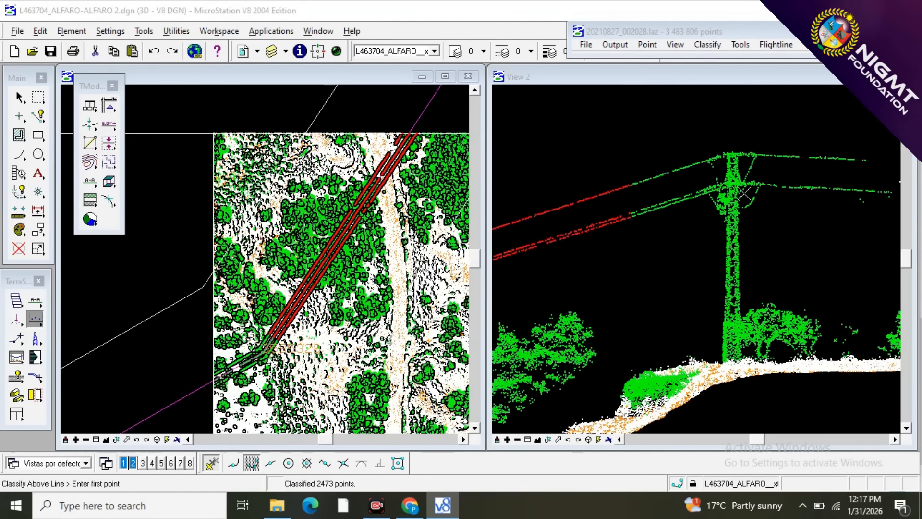
left_click(575, 250)
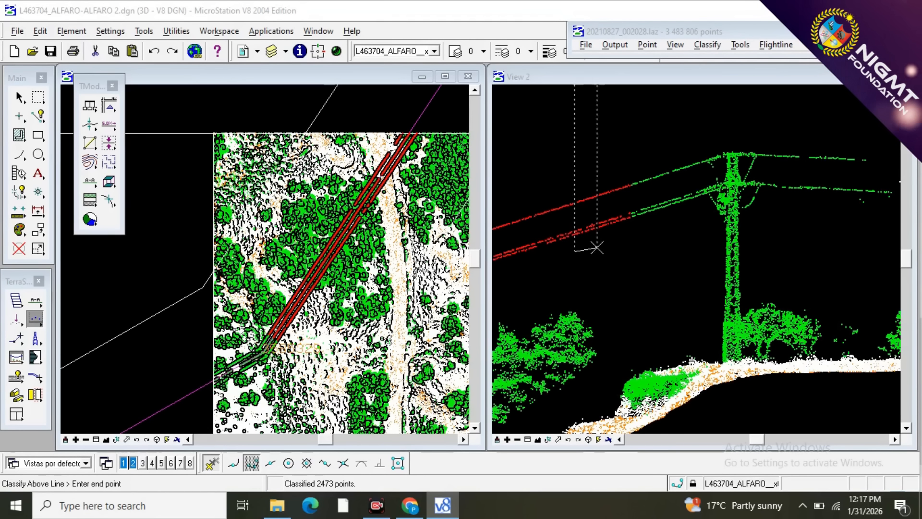
left_click(697, 206)
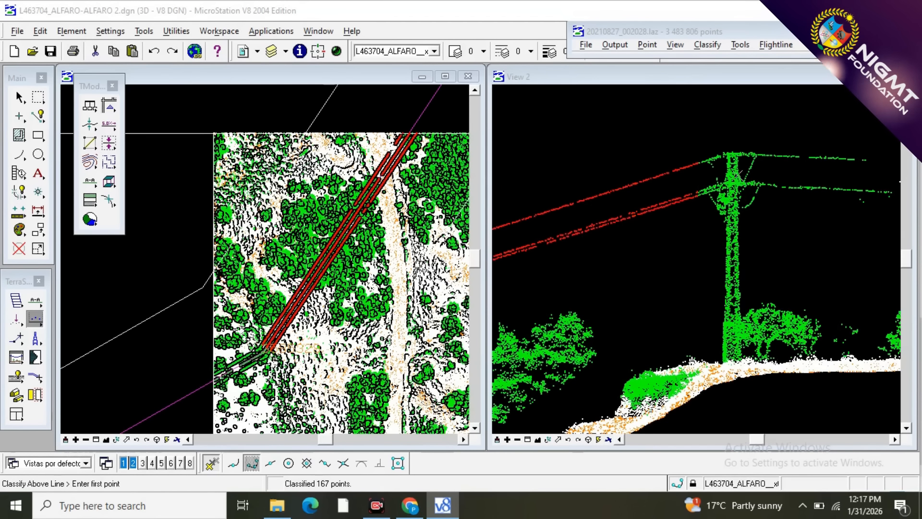
Extend the 10 - WIRES classification of the upper and lower wires up to the tower's insulators.
scroll(734, 172, "up", 1)
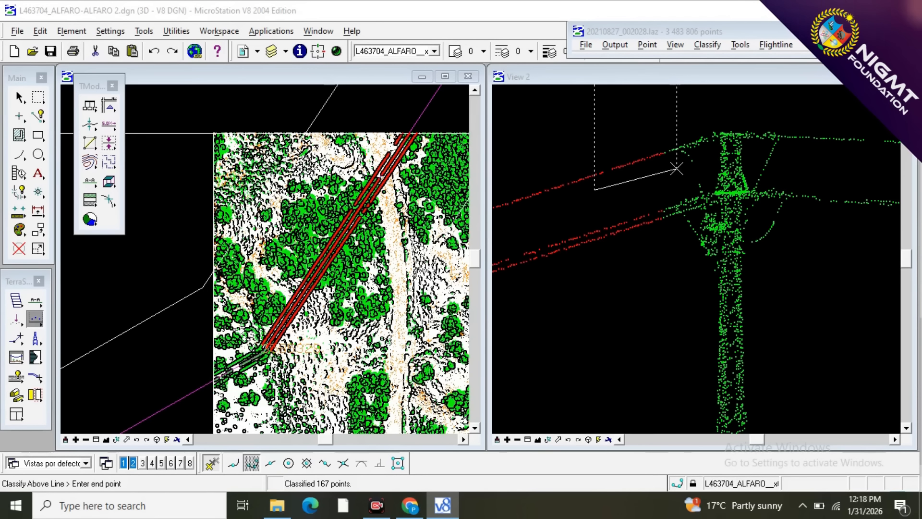
scroll(668, 220, "up", 2)
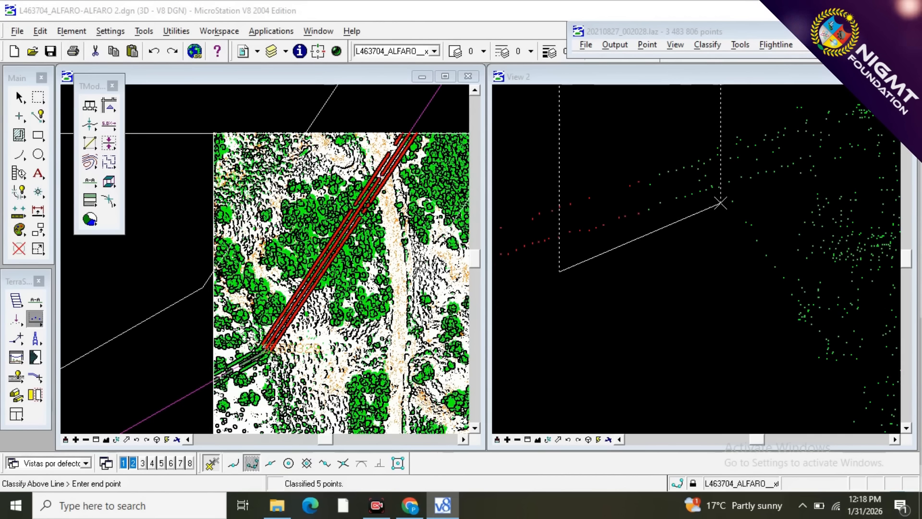
left_click(721, 203)
scroll(544, 244, "down", 2)
scroll(545, 244, "down", 3)
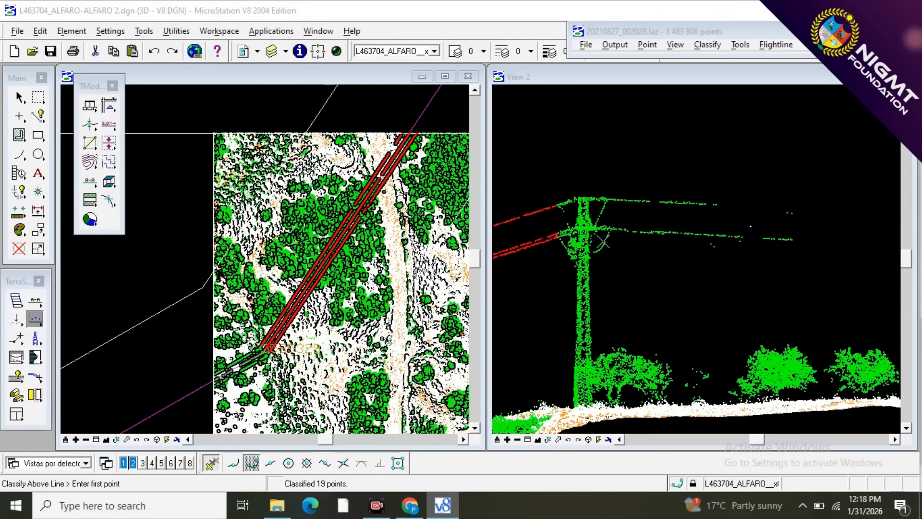
Classify the upper and lower wires on the tower's other side from 3 - VEGETACION to 10 - WIRES, starting close to the insulators.
scroll(604, 233, "up", 5)
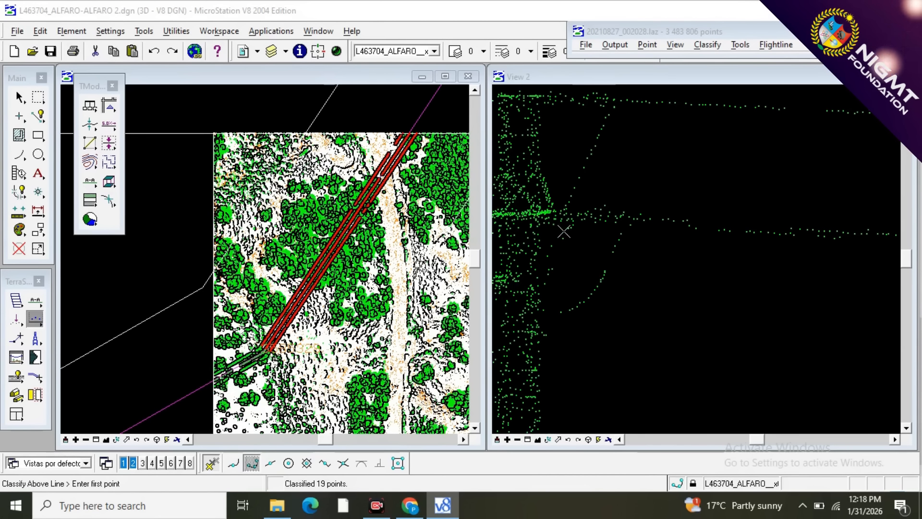
scroll(564, 232, "down", 2)
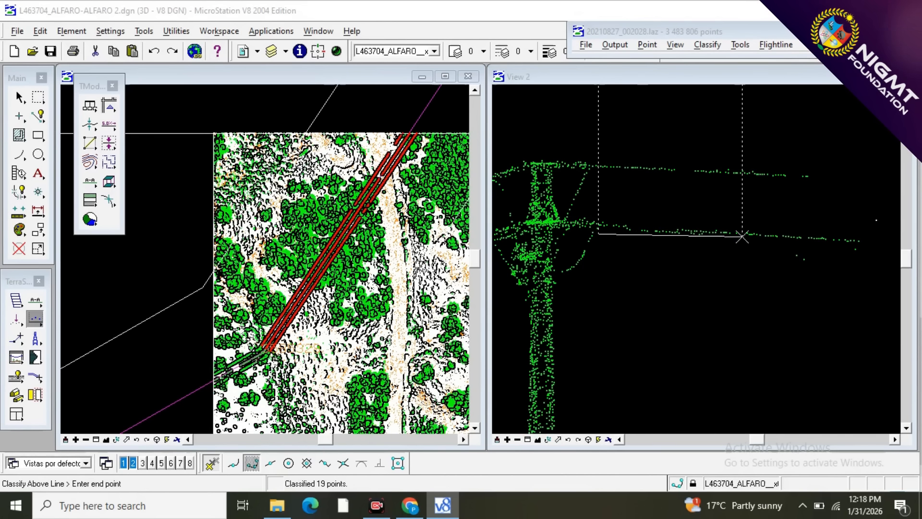
left_click(889, 248)
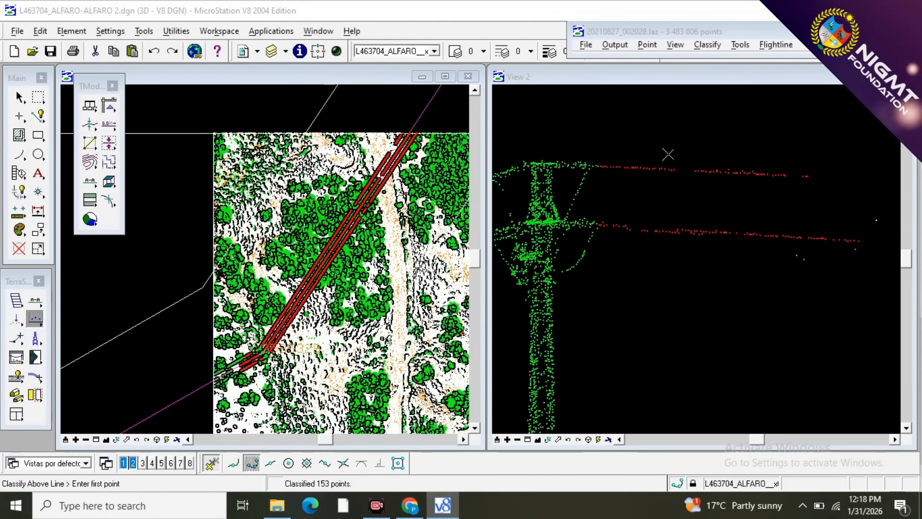
scroll(573, 157, "up", 2)
scroll(573, 157, "up", 1)
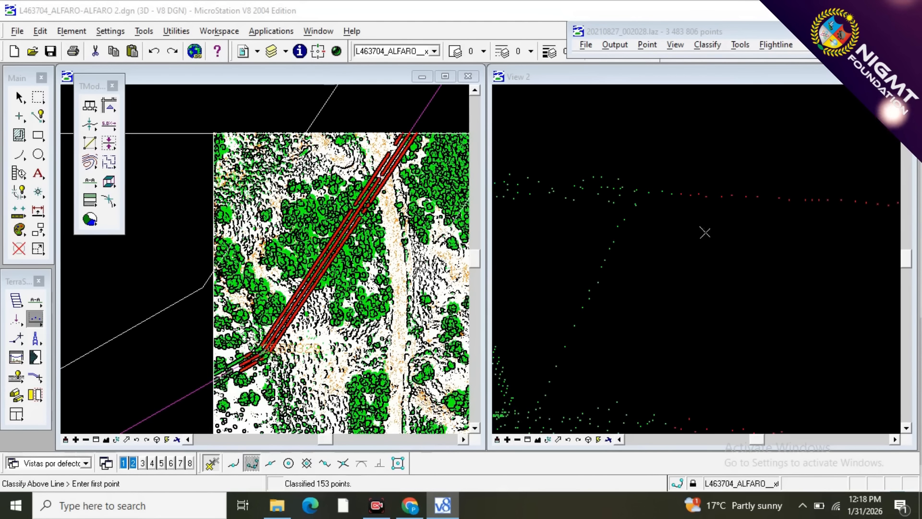
left_click(743, 231)
left_click(644, 216)
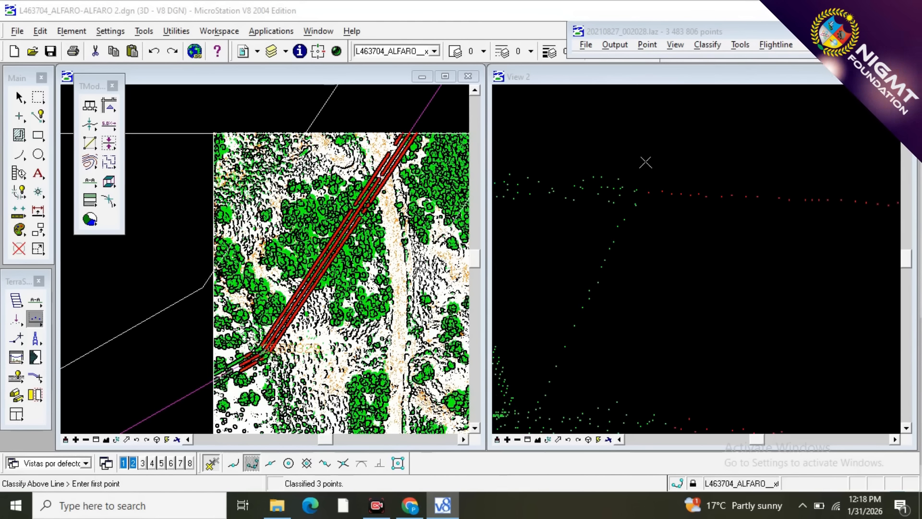
Draw a vertical section along the second span from the block's western edge to the tower, wide enough to include all wires.
scroll(646, 163, "down", 2)
scroll(706, 271, "up", 2)
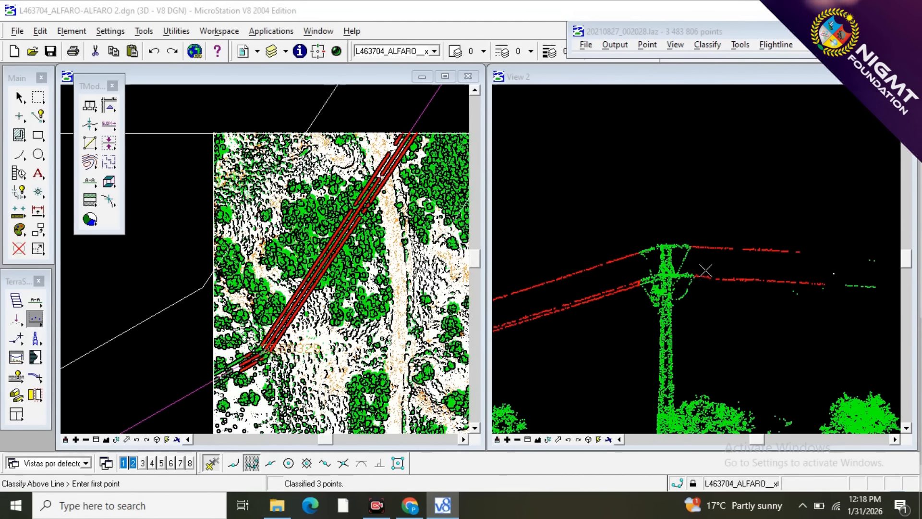
scroll(636, 286, "up", 1)
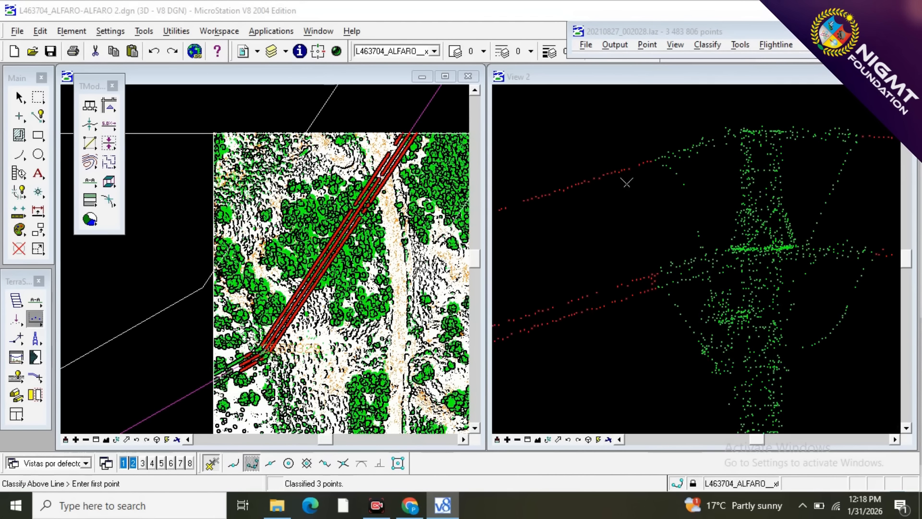
scroll(325, 206, "down", 2)
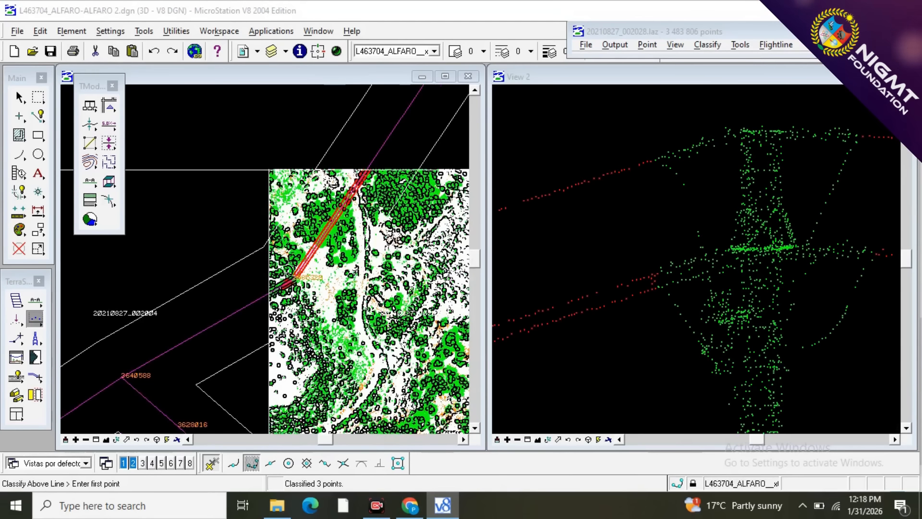
scroll(268, 296, "up", 2)
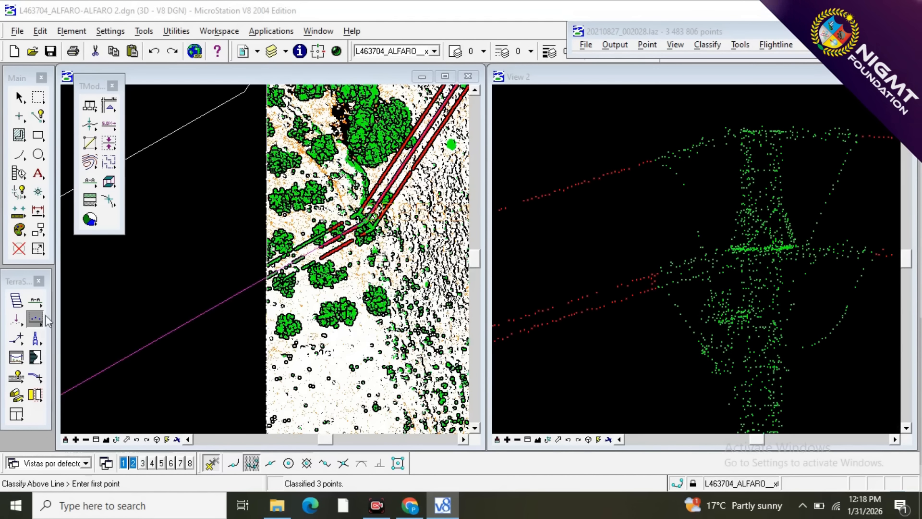
left_click(35, 301)
left_click(176, 305)
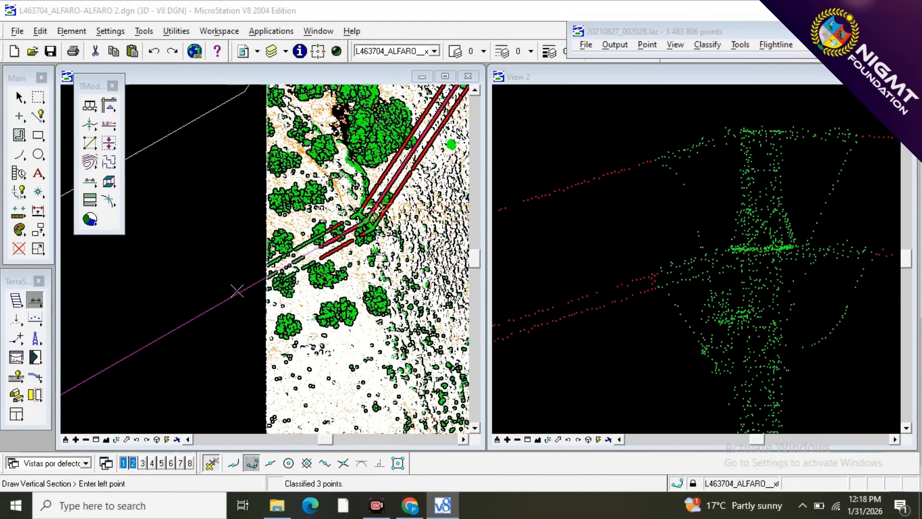
left_click(239, 294)
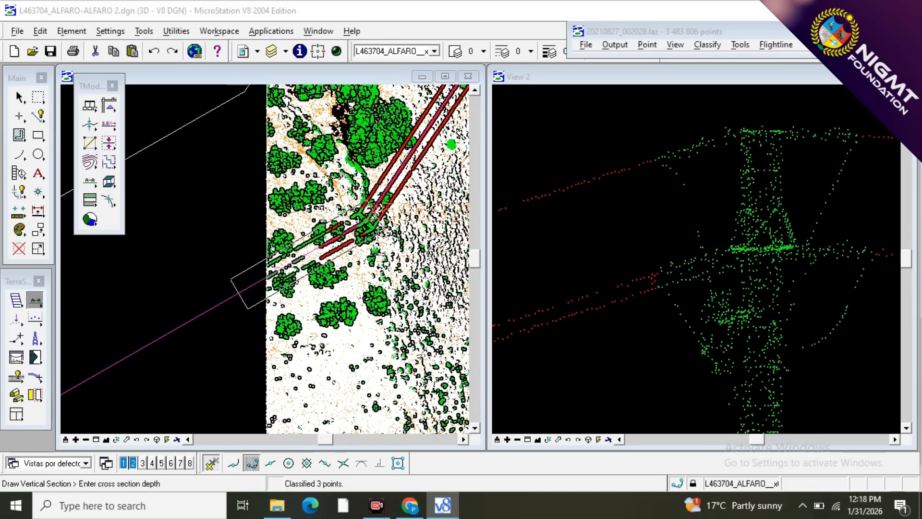
left_click(380, 232)
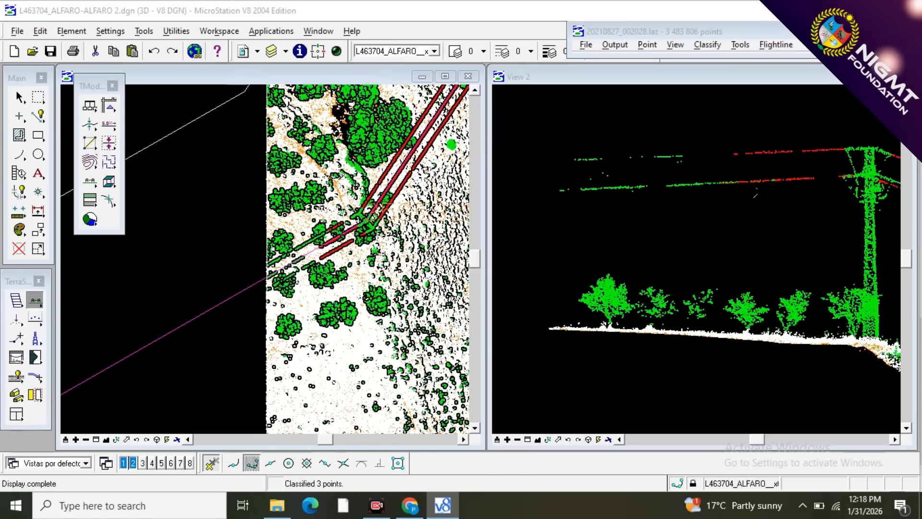
Classify the second span's wires from the block edge to near the tower as 10 - WIRES with a line below them.
key("F2")
left_click(528, 214)
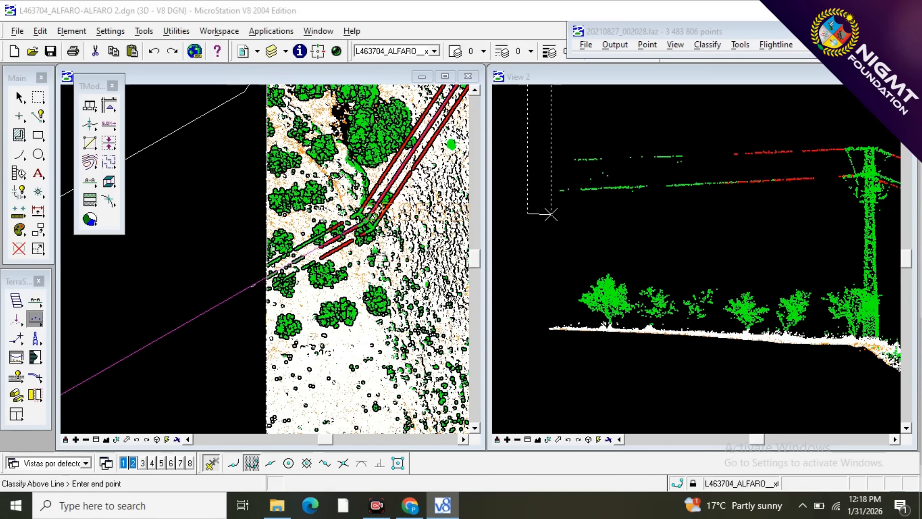
left_click(819, 206)
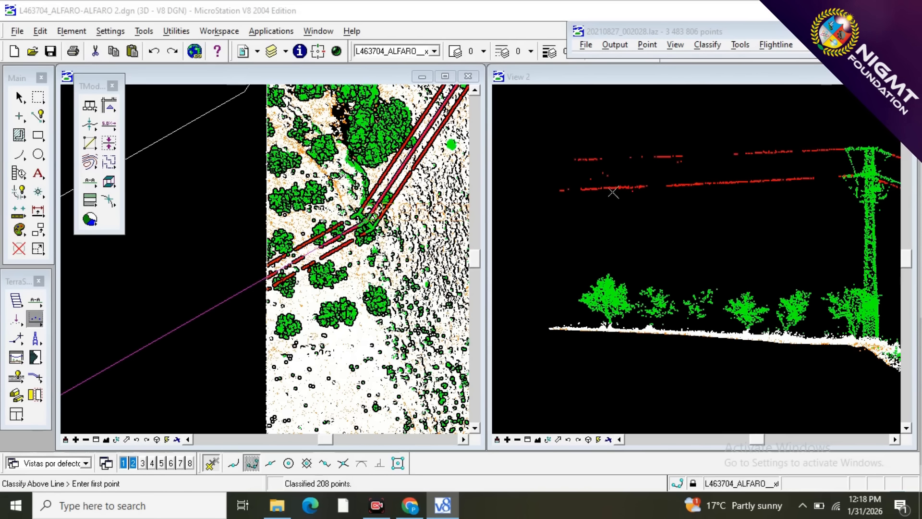
Classify the unclassified lower wire points beside the tower on the descending span as 10 - WIRES.
scroll(586, 192, "down", 3)
scroll(651, 192, "up", 5)
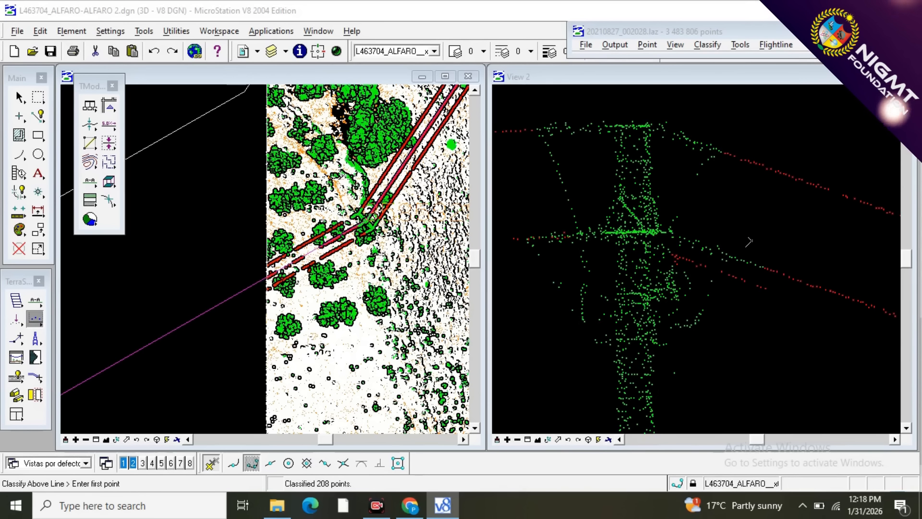
scroll(772, 269, "down", 4)
scroll(774, 268, "up", 4)
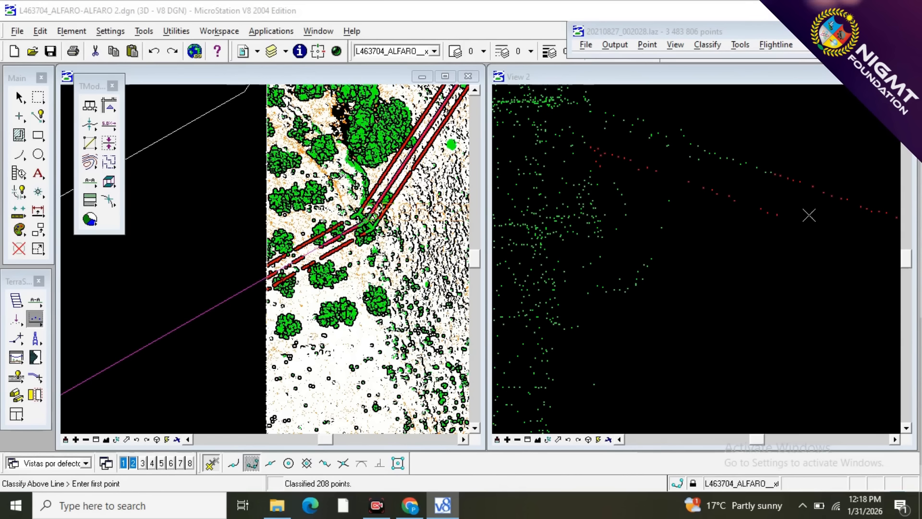
left_click(678, 171)
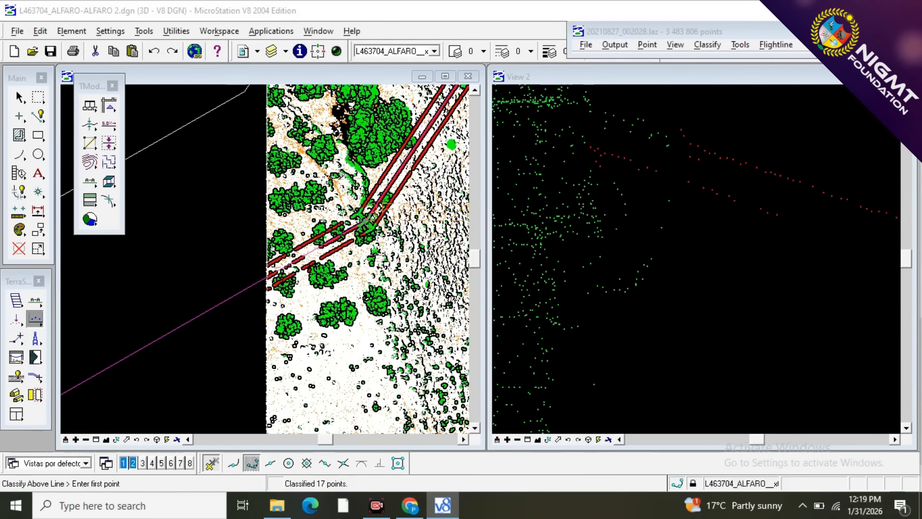
Draw a very narrow vertical section along the second span's northern outer wire, ending at the tower's crossarm tip.
scroll(365, 221, "up", 2)
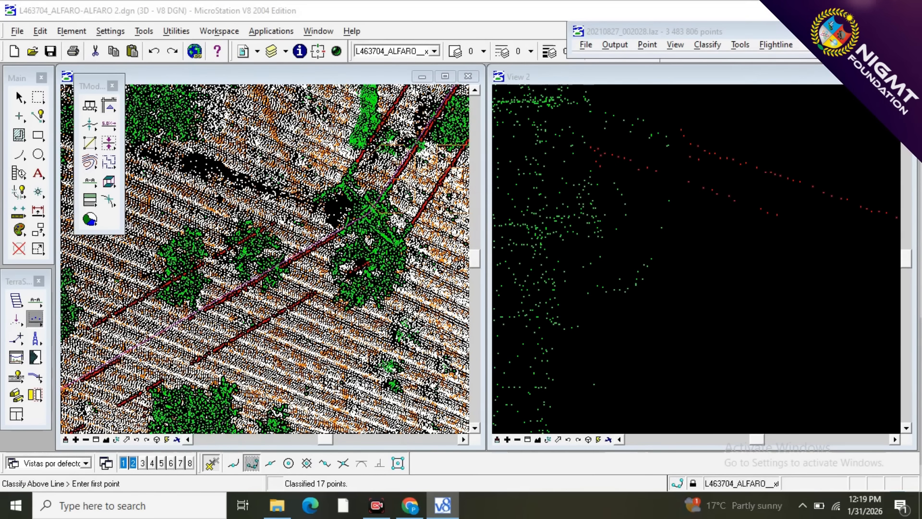
scroll(817, 179, "down", 3)
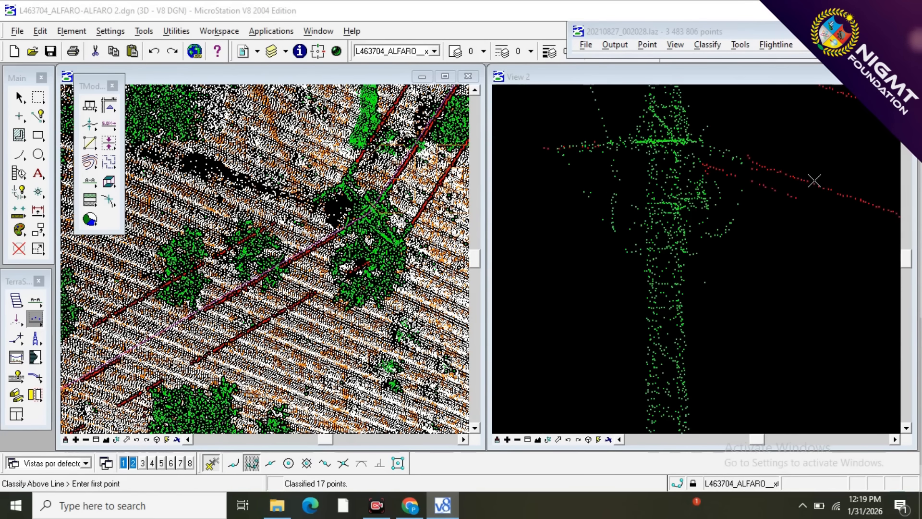
scroll(625, 273, "down", 1)
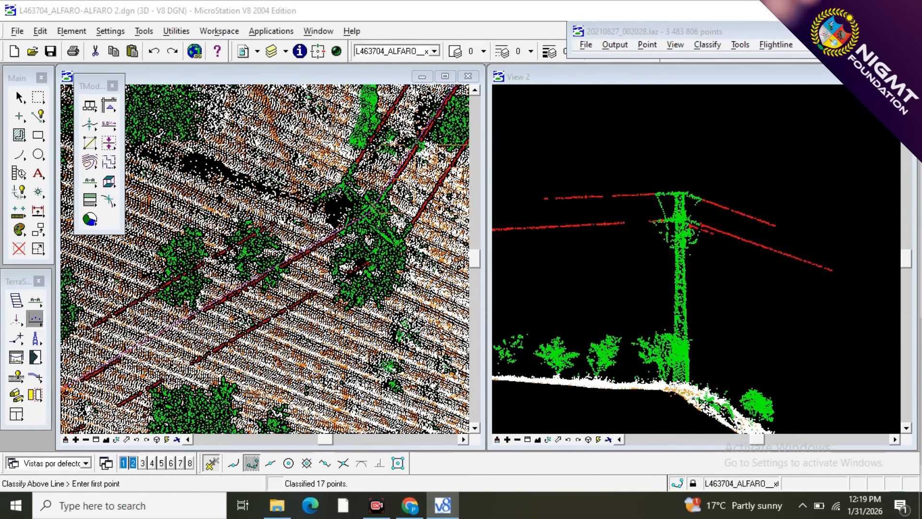
scroll(334, 190, "up", 2)
scroll(324, 193, "down", 2)
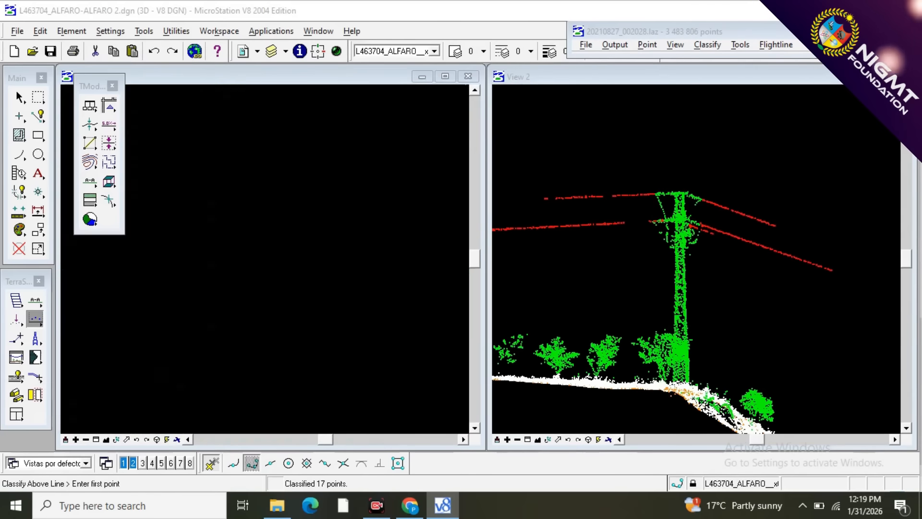
left_click(35, 318)
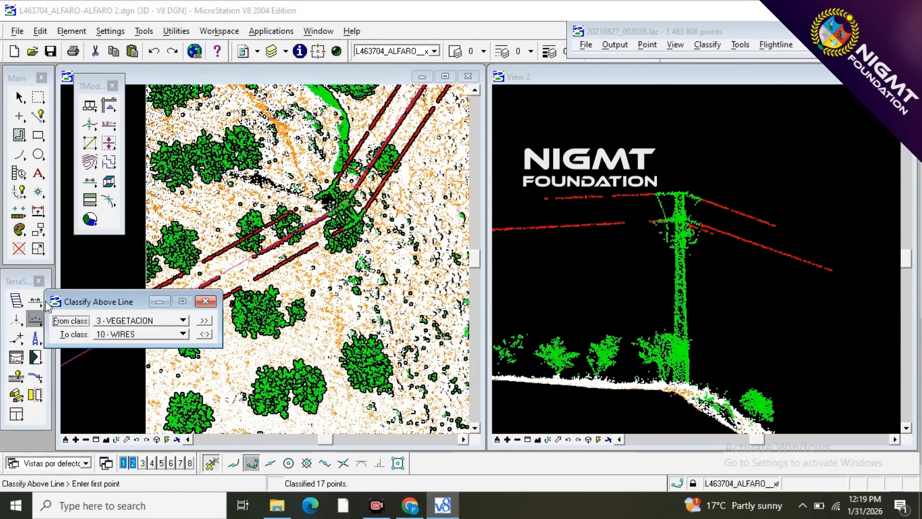
left_click(35, 302)
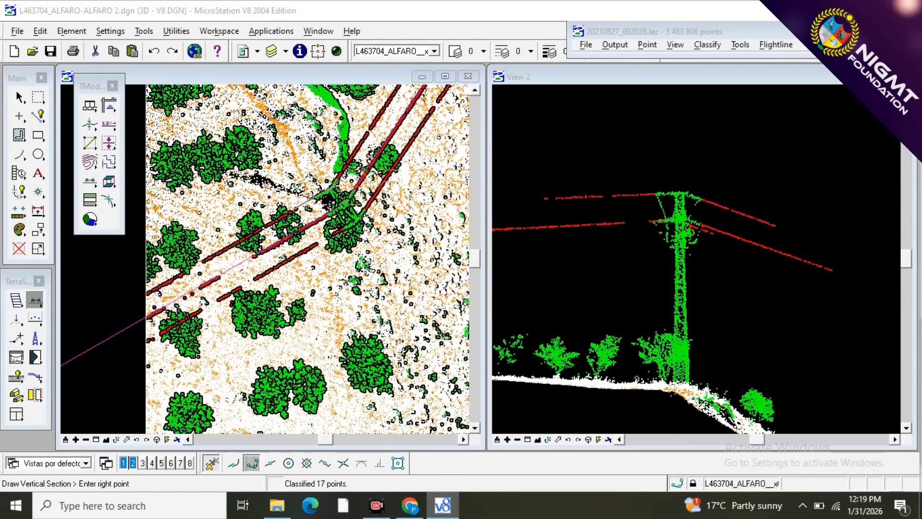
left_click(335, 187)
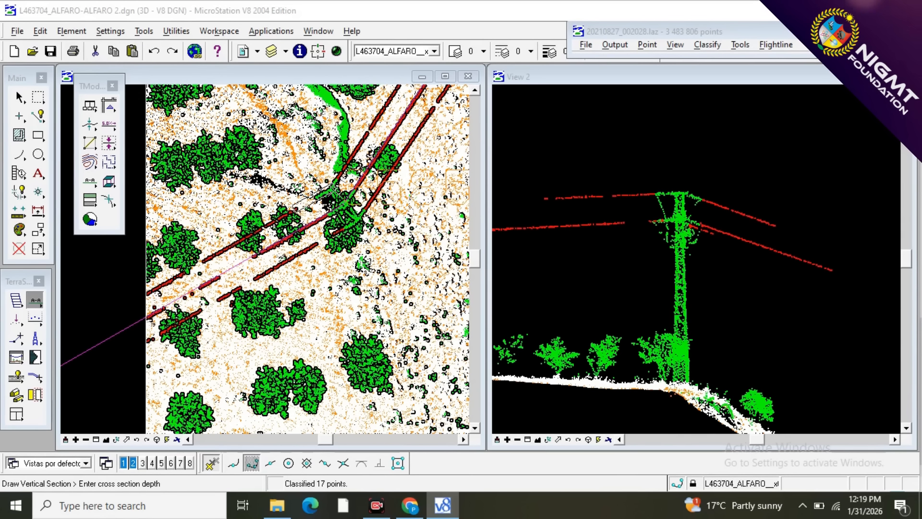
left_click(336, 187)
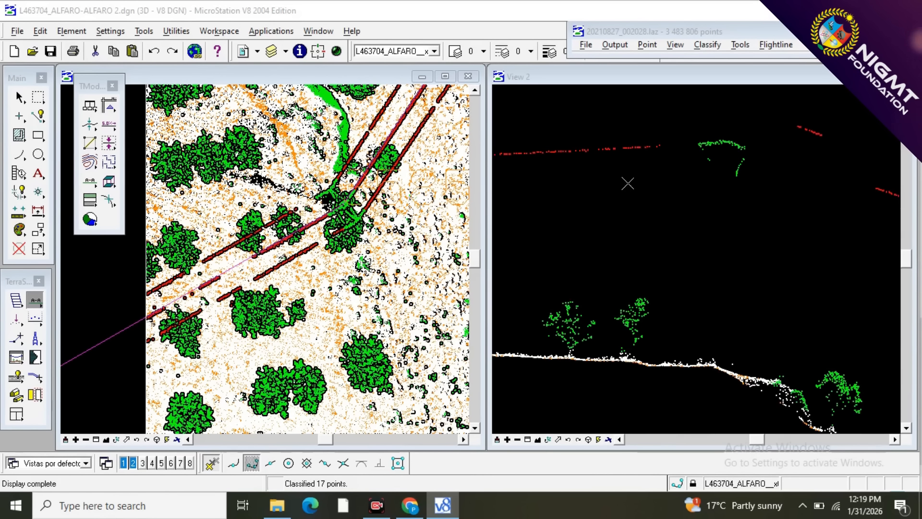
Classify the green points on the western part of the second span's northern outer wire attachment as 10 - WIRES, using lines below them.
scroll(712, 129, "up", 1)
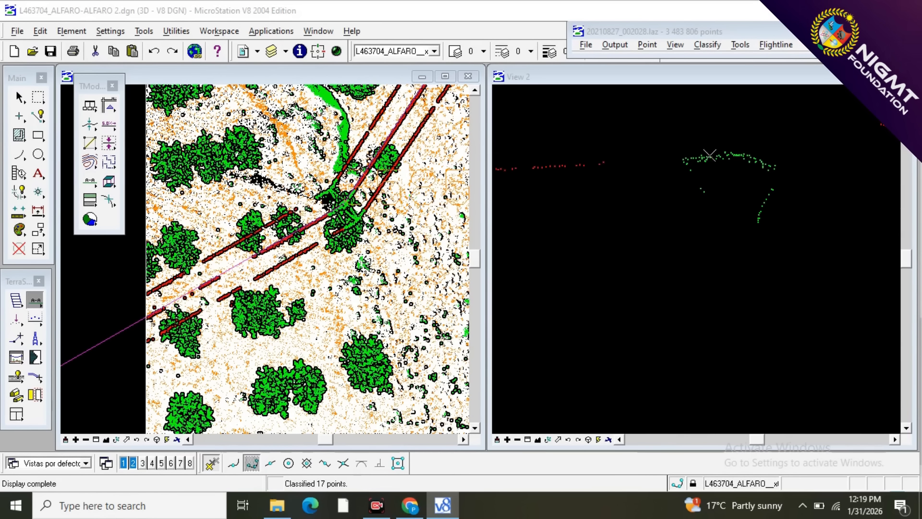
scroll(709, 155, "up", 1)
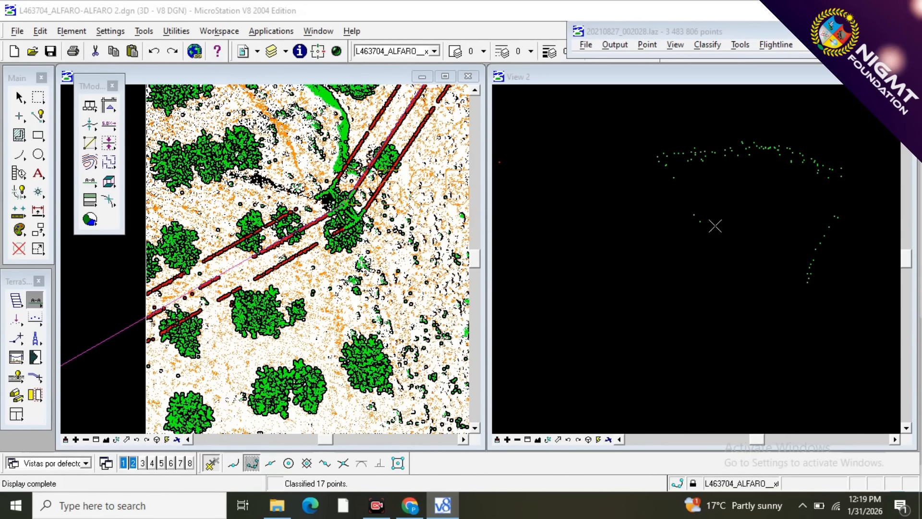
scroll(729, 222, "down", 2)
scroll(728, 222, "up", 2)
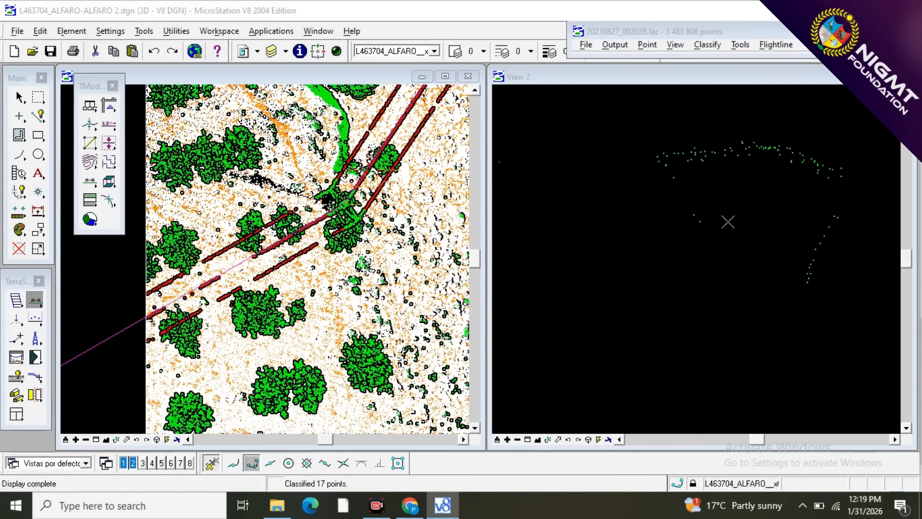
key("F2")
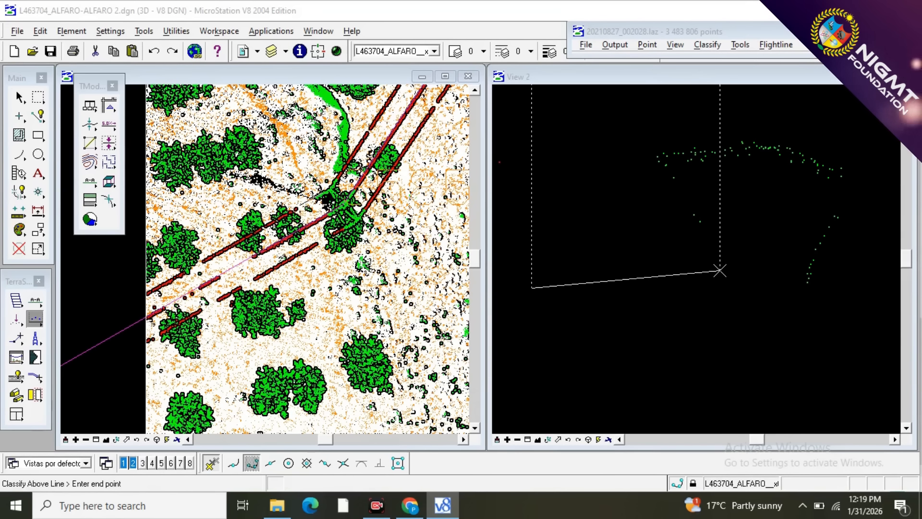
left_click(720, 271)
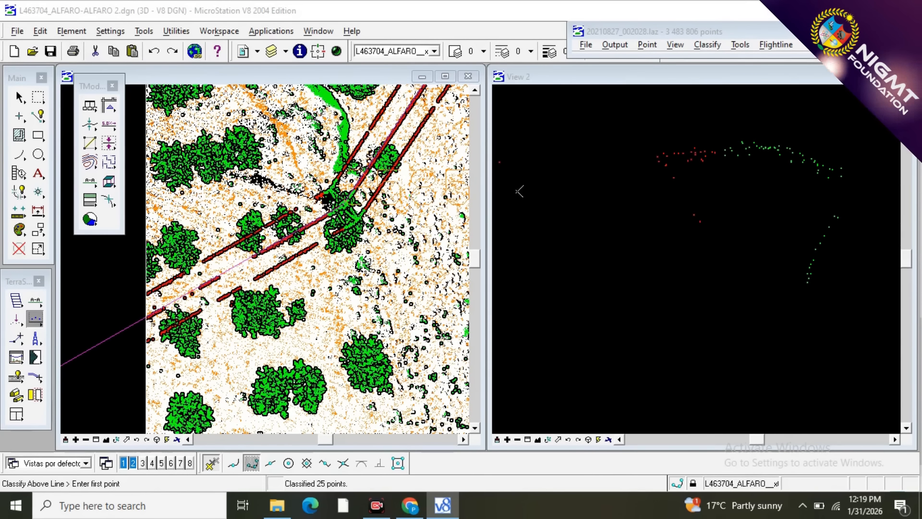
scroll(322, 194, "up", 2)
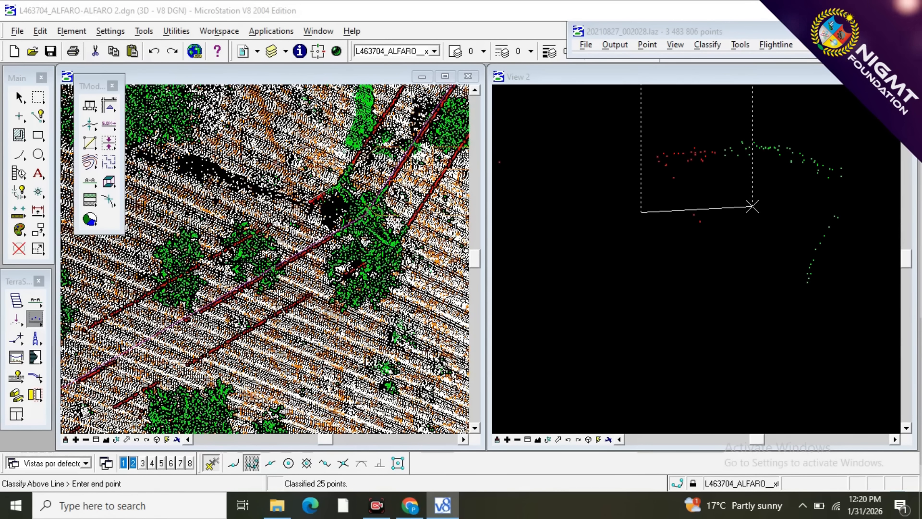
left_click(752, 207)
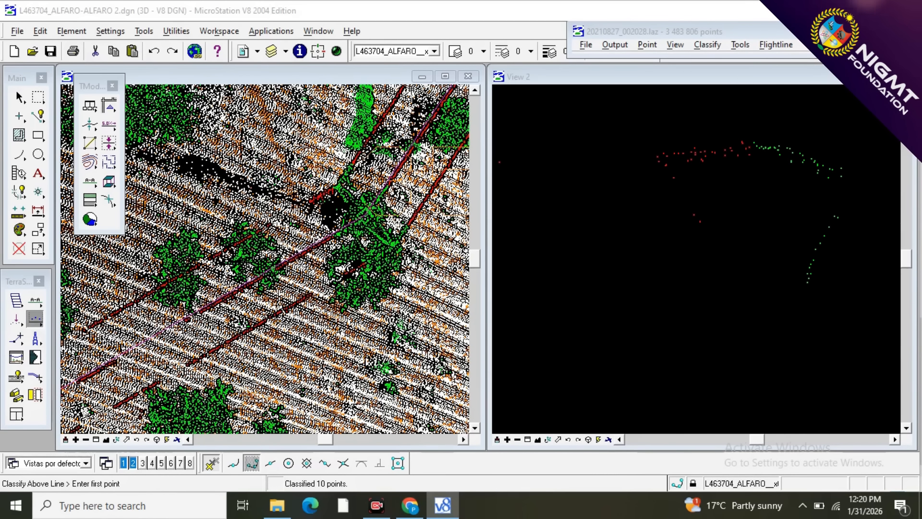
Draw a narrow vertical section along the second span's middle wire, ending at the tower's centre.
left_click(35, 301)
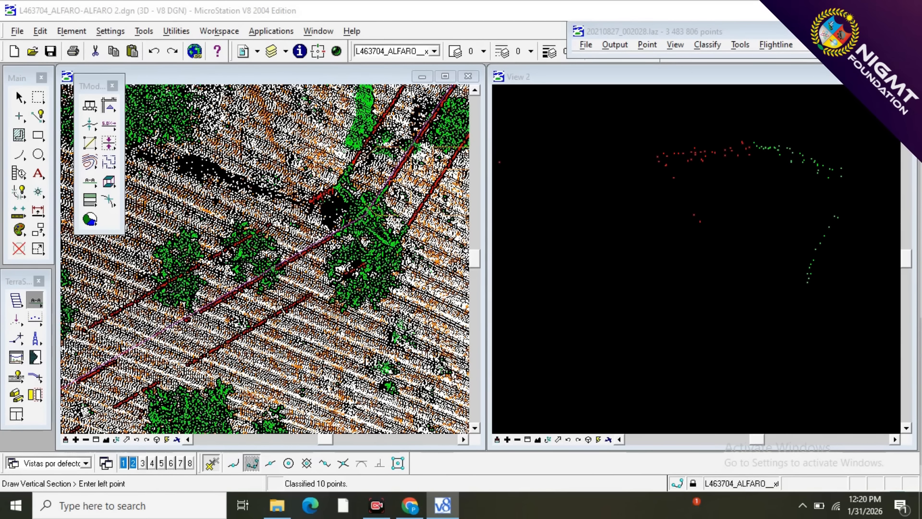
left_click(304, 255)
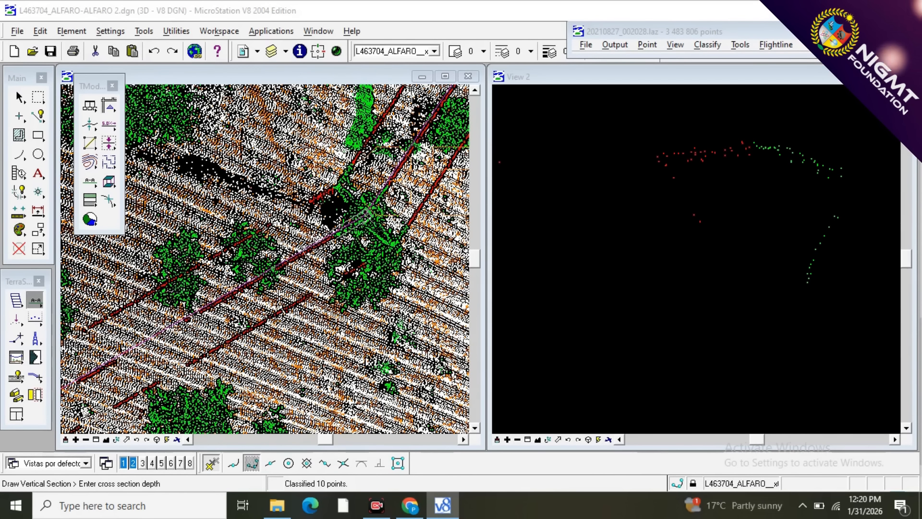
left_click(369, 215)
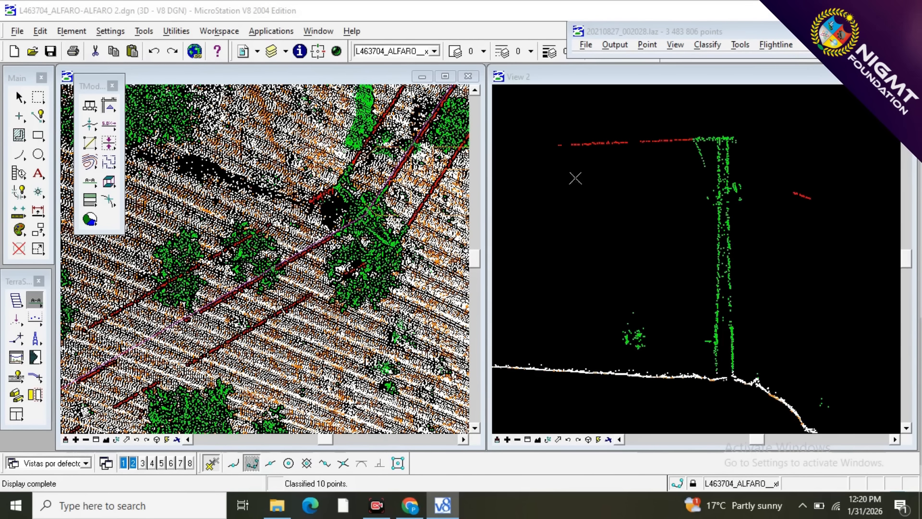
scroll(670, 160, "up", 2)
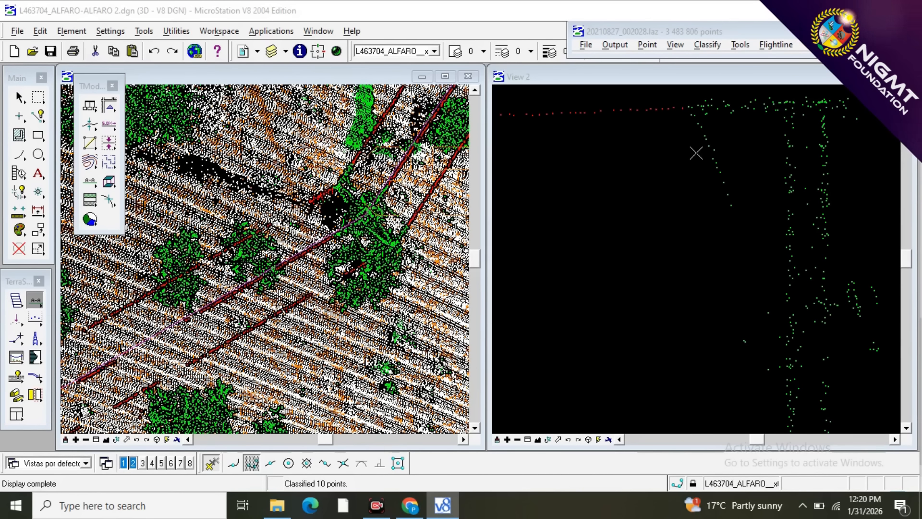
Classify the middle wire's end and hanging points beside the tower as 10 - WIRES with a line below them, stopping short of the tower body.
left_click(576, 215)
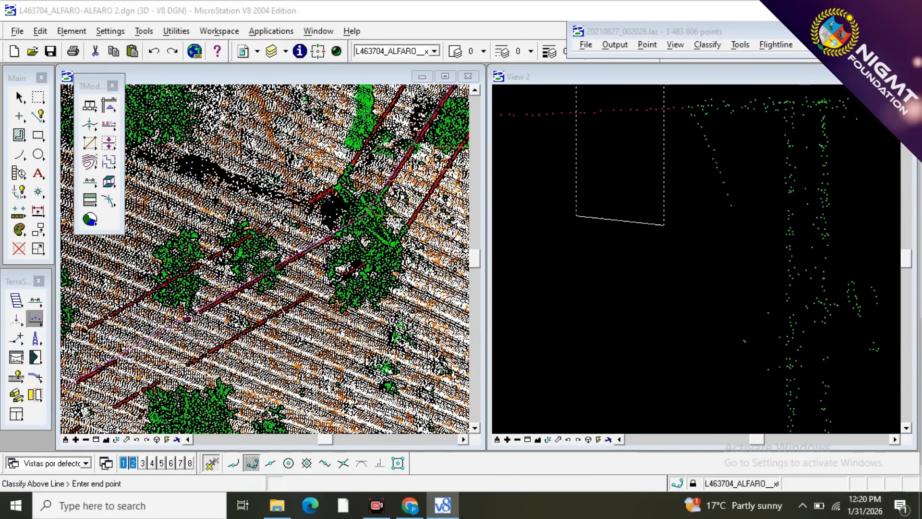
left_click(759, 247)
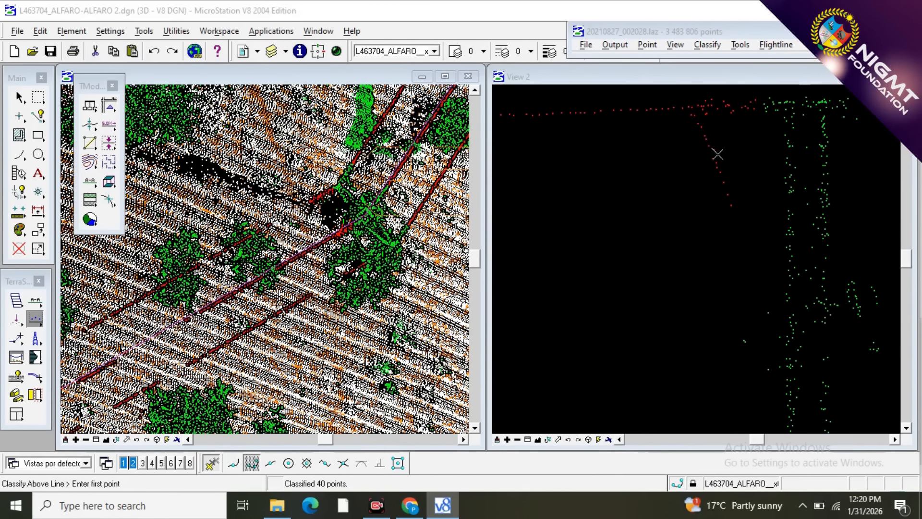
scroll(702, 135, "down", 3)
scroll(702, 135, "down", 3)
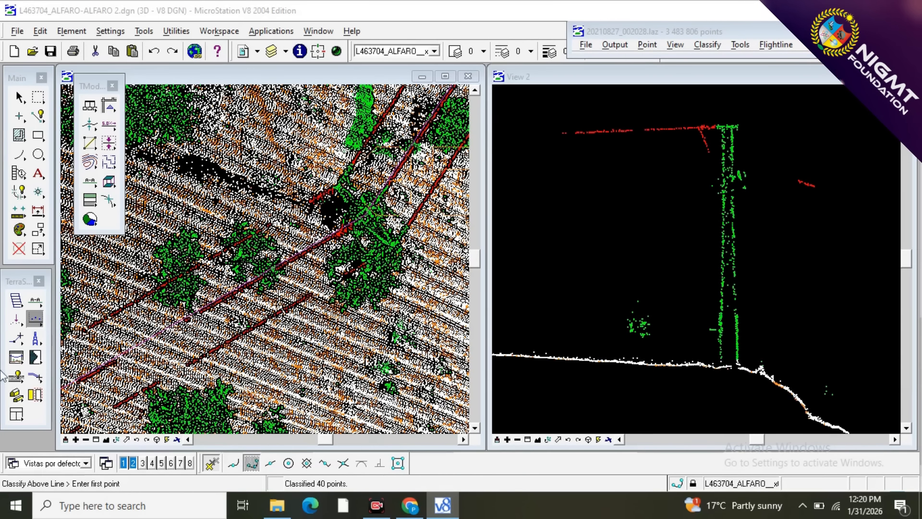
Draw a very narrow vertical section along the second span's southern outer wire, ending at the tower's crossarm tip.
left_click(41, 323)
left_click(35, 301)
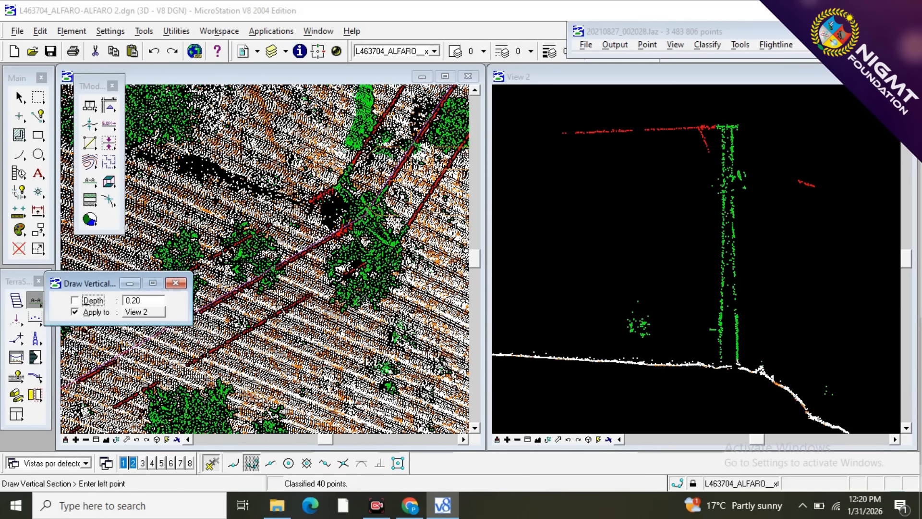
left_click(347, 291)
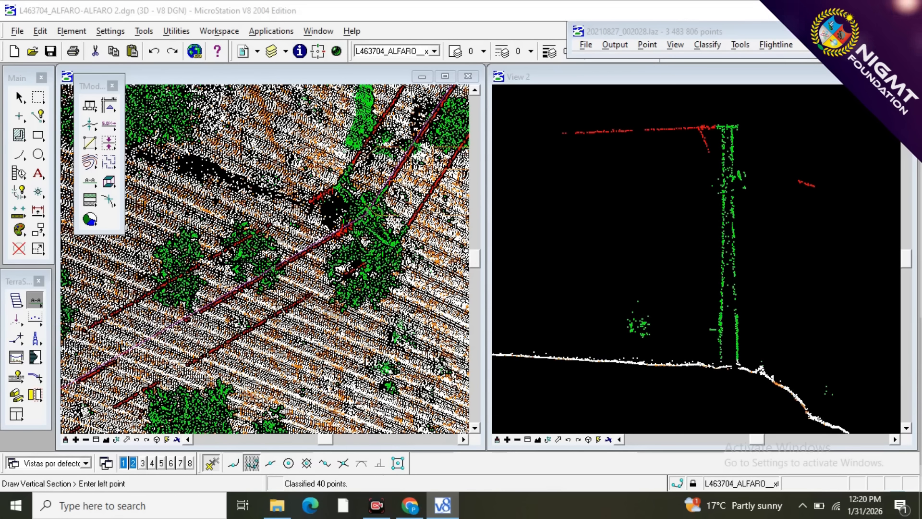
left_click(331, 280)
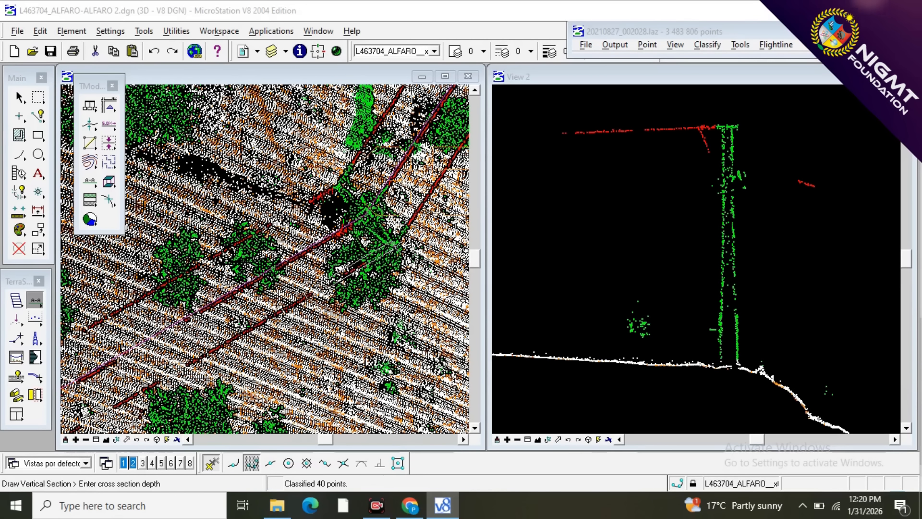
left_click(342, 268)
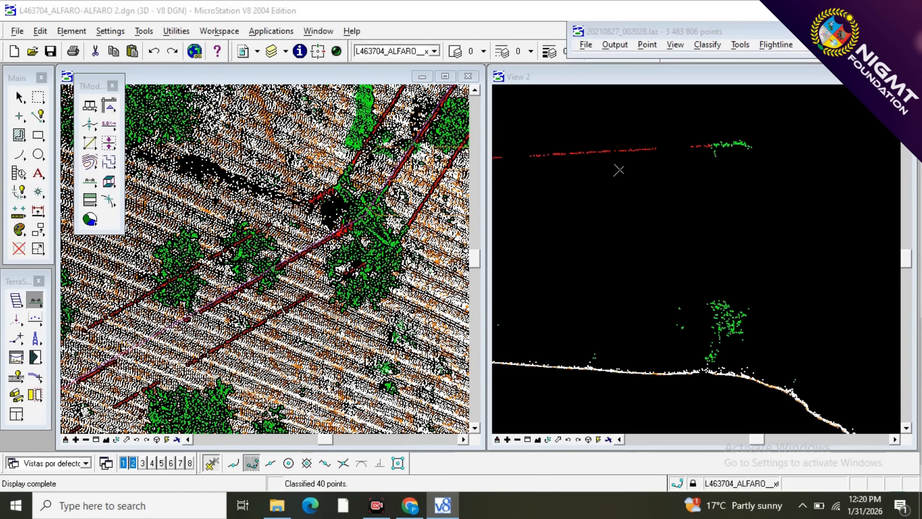
scroll(711, 138, "up", 6)
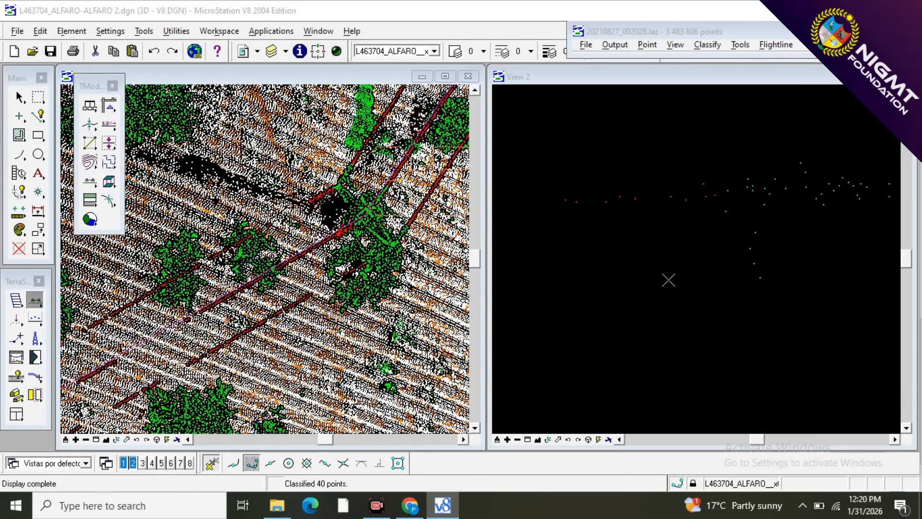
Classify the southern outer wire's end and hanging points before the crossarm as 10 - WIRES with a line below them.
left_click(35, 318)
left_click(518, 348)
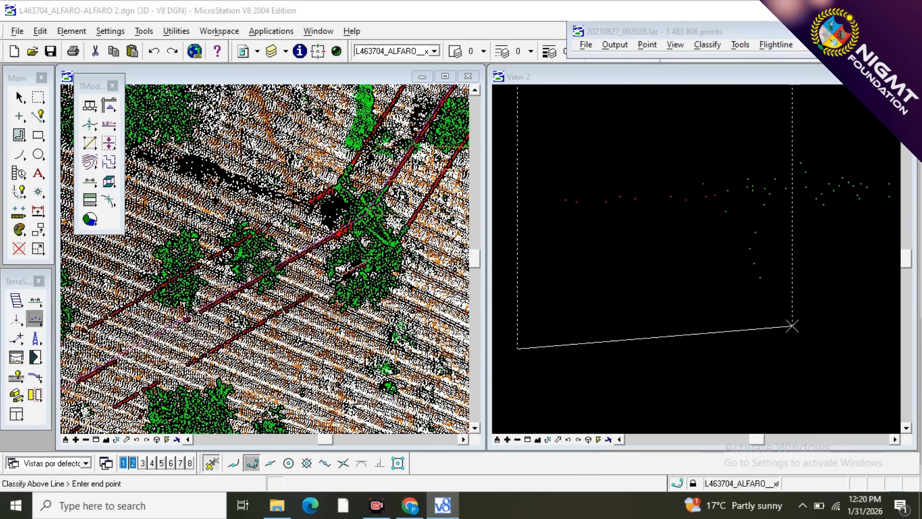
left_click(793, 326)
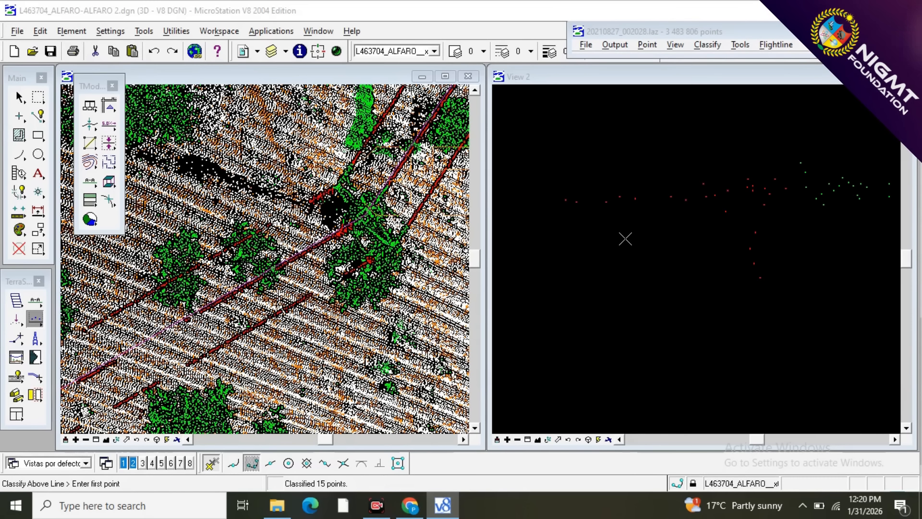
scroll(626, 239, "down", 1)
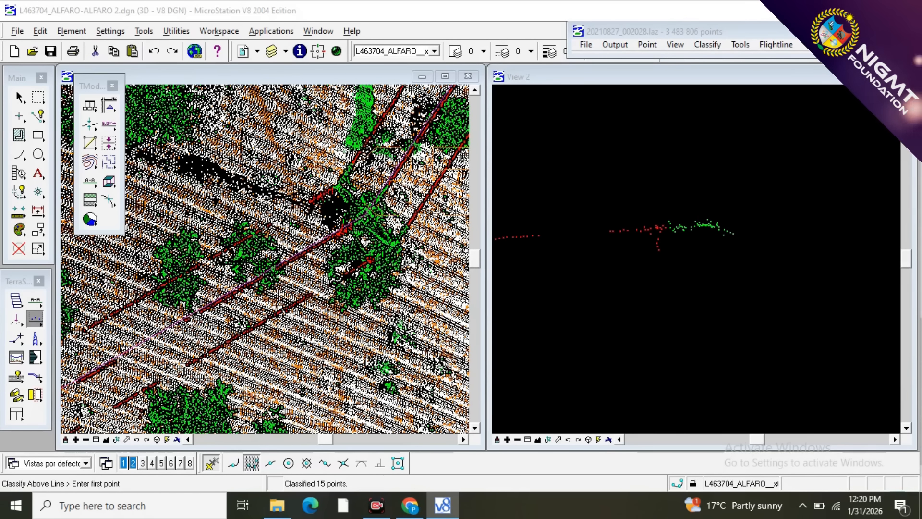
Draw a narrow vertical section along the northeastern span's western outer wire, ending at the tower's crossarm tip.
scroll(409, 210, "up", 1)
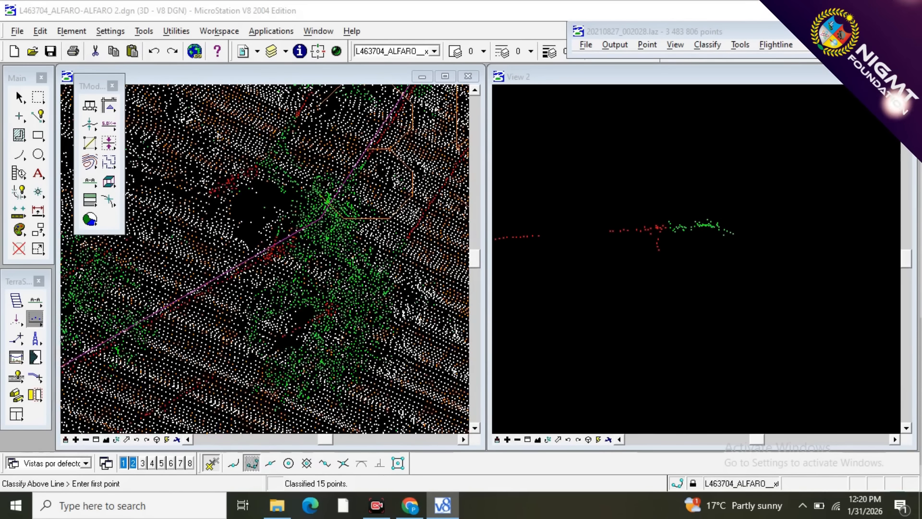
scroll(414, 213, "down", 1)
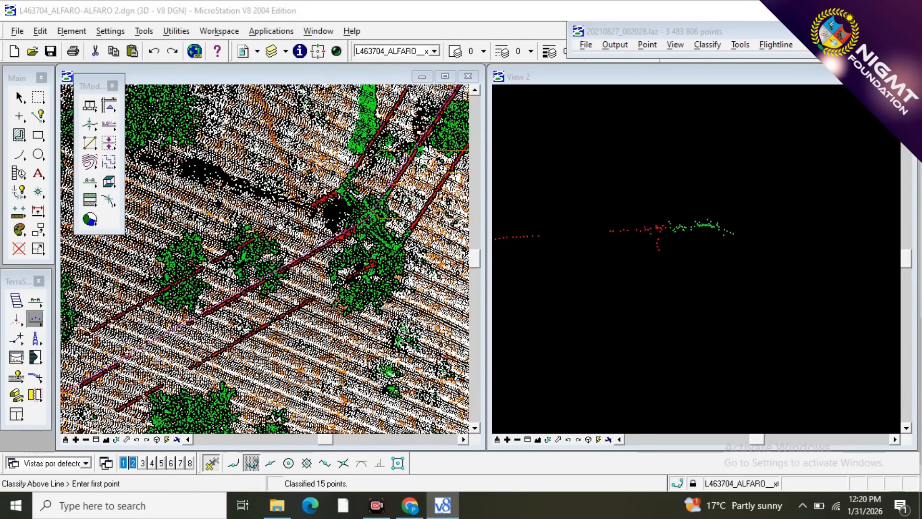
left_click(20, 340)
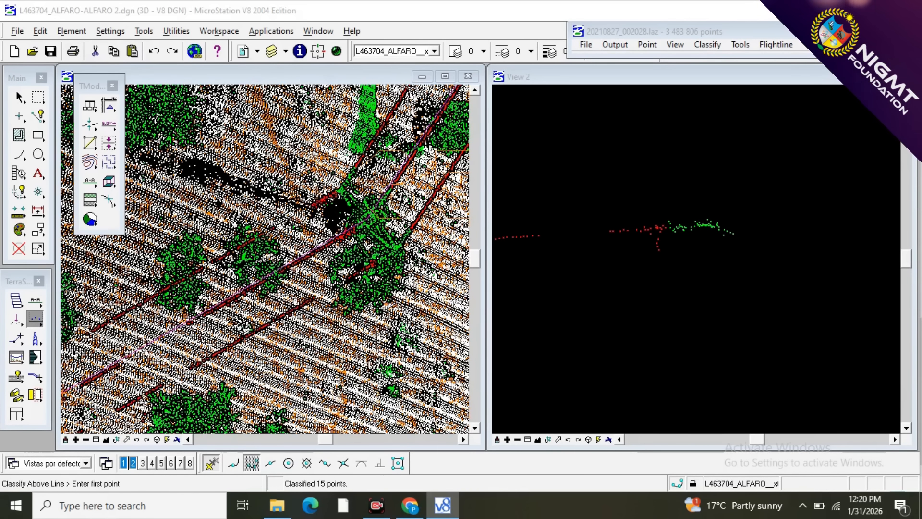
left_click(35, 318)
left_click(35, 300)
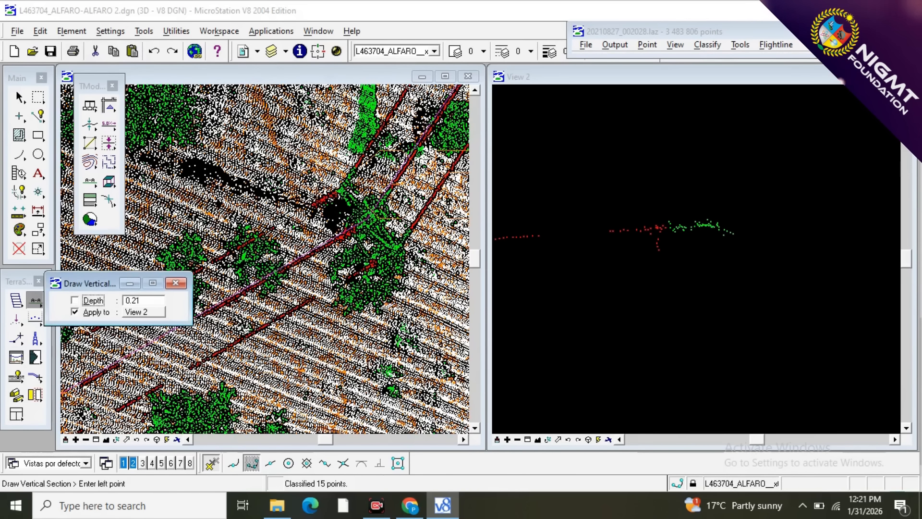
left_click(175, 283)
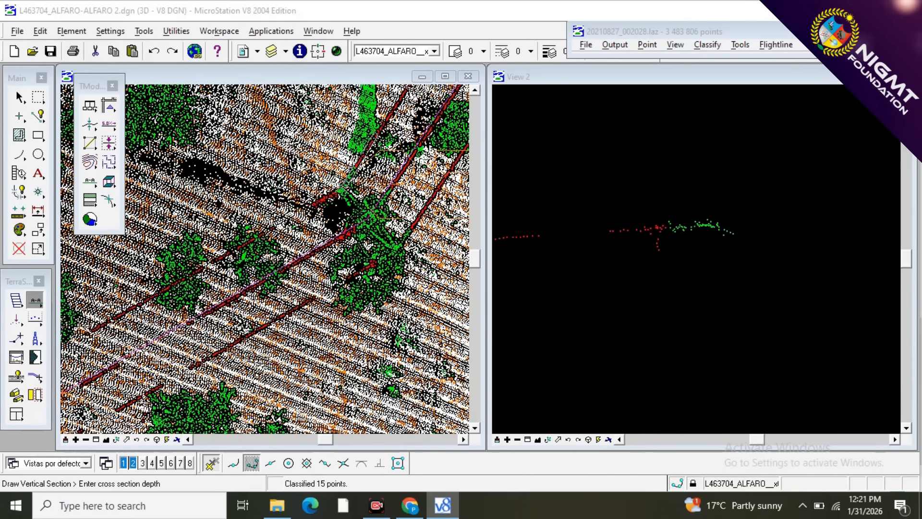
left_click(354, 165)
left_click(516, 202)
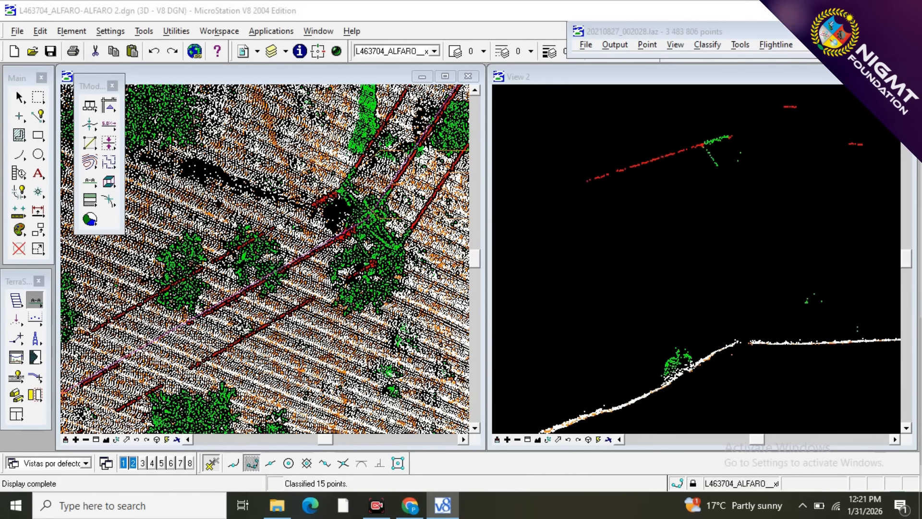
scroll(722, 144, "up", 2)
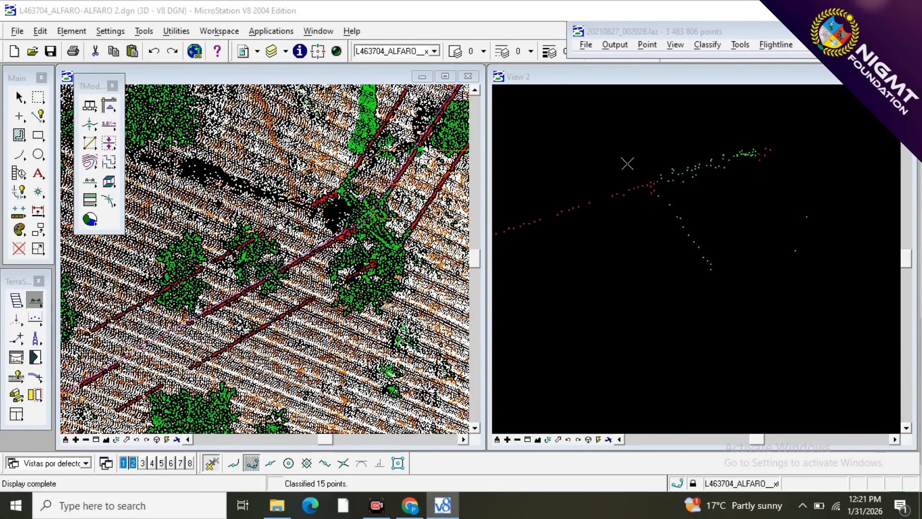
left_click(631, 265)
left_click(582, 266)
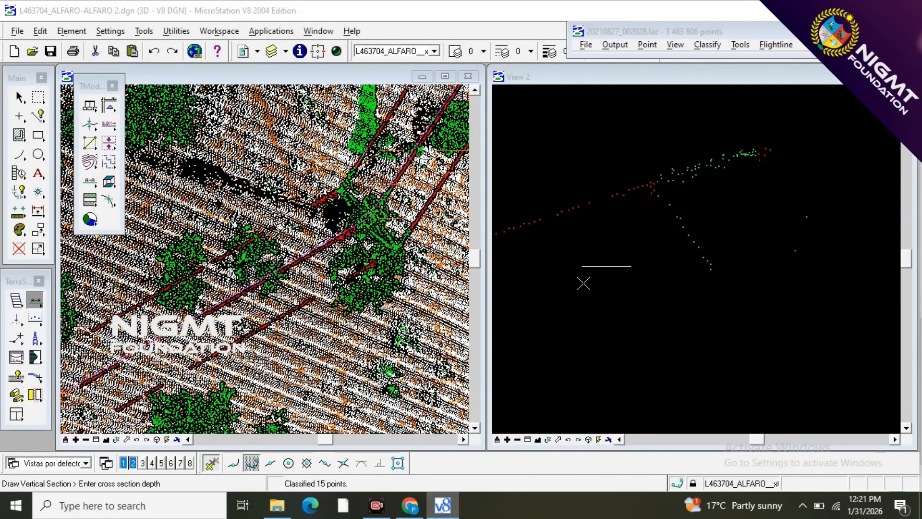
left_click(35, 301)
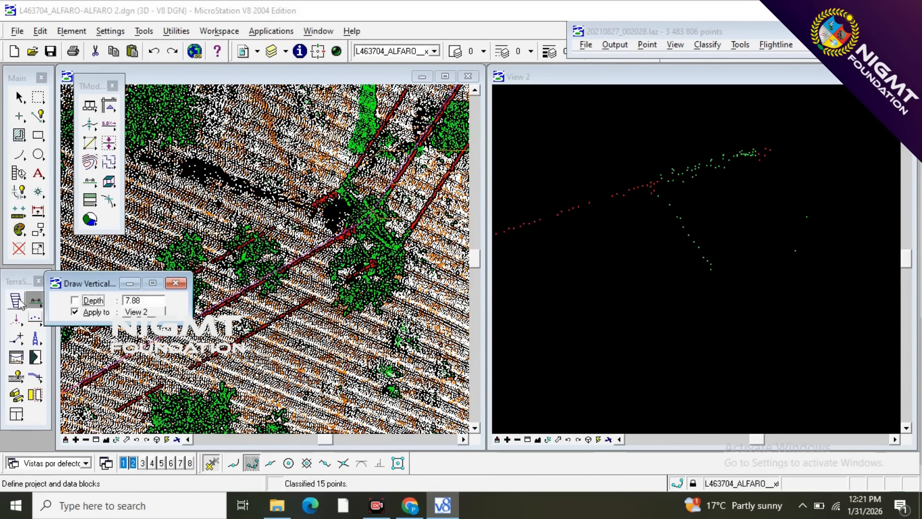
Classify the northeastern span's western outer wire end and hanging points as 10 - WIRES from class 3, using two lines below them up to the crossarm.
left_click(35, 319)
left_click(563, 308)
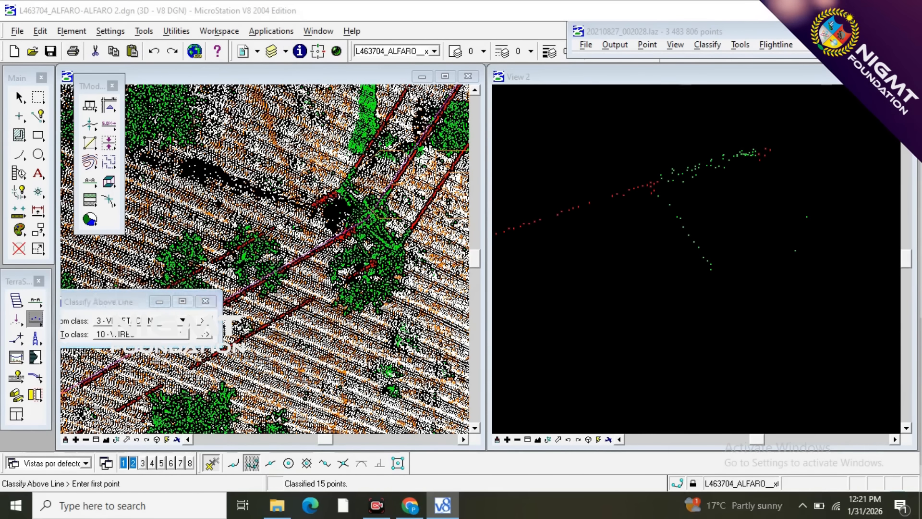
left_click(715, 317)
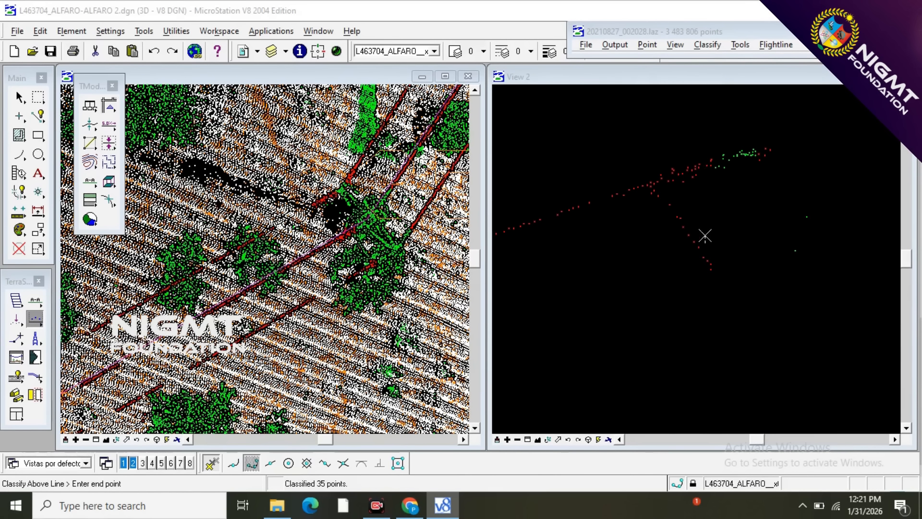
left_click(726, 191)
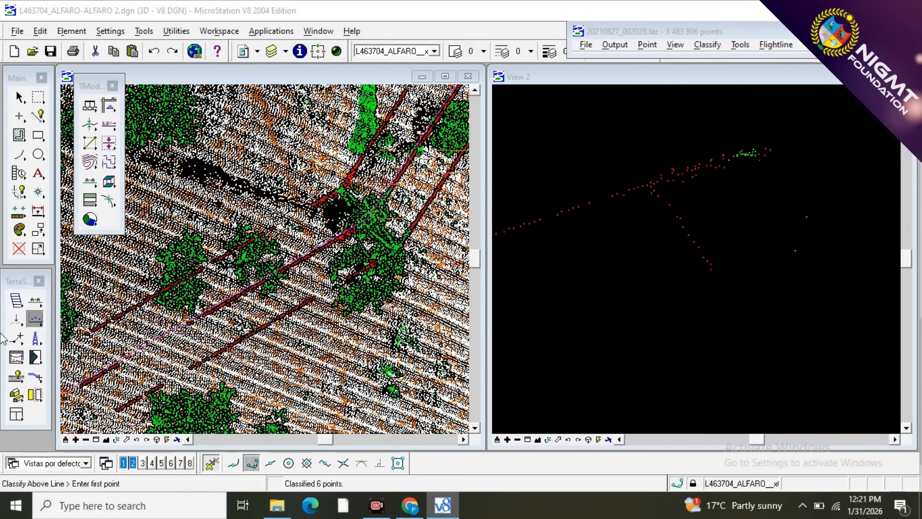
Draw a narrow vertical section along the northeastern span's middle wire, ending at the tower's shaft.
left_click(36, 301)
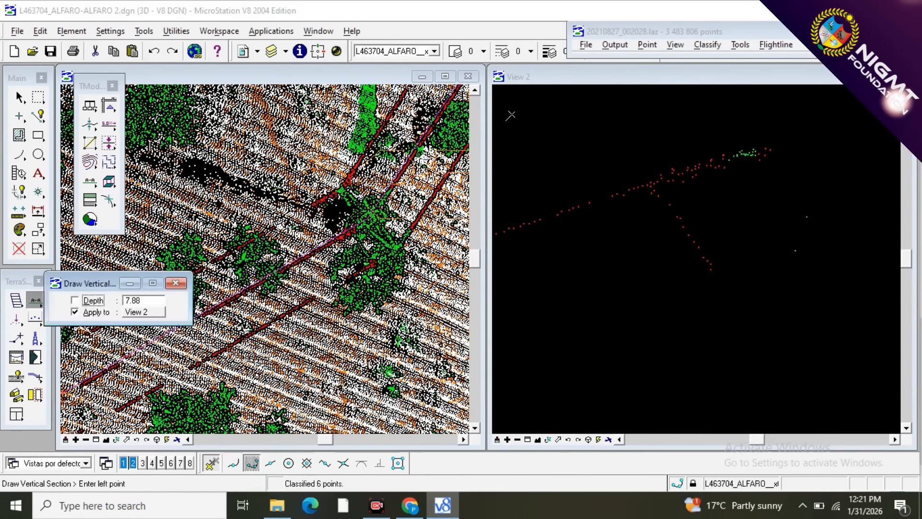
left_click(419, 144)
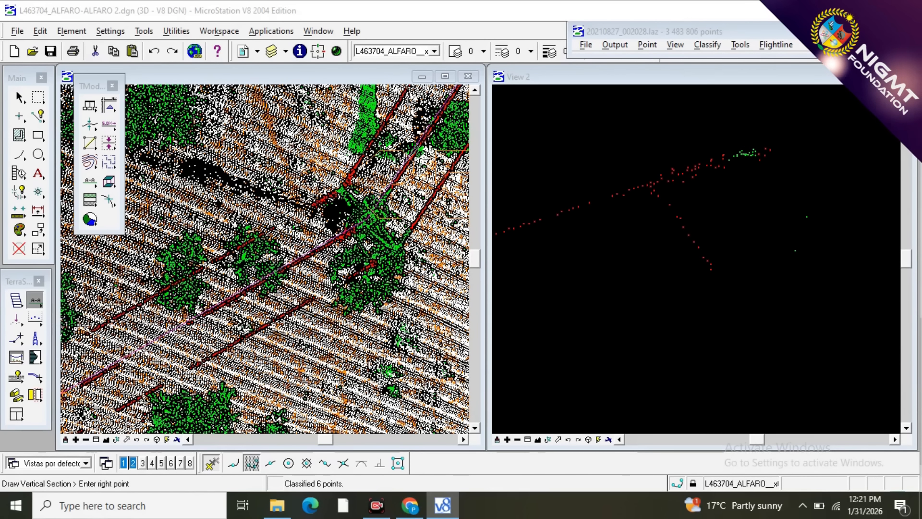
left_click(364, 225)
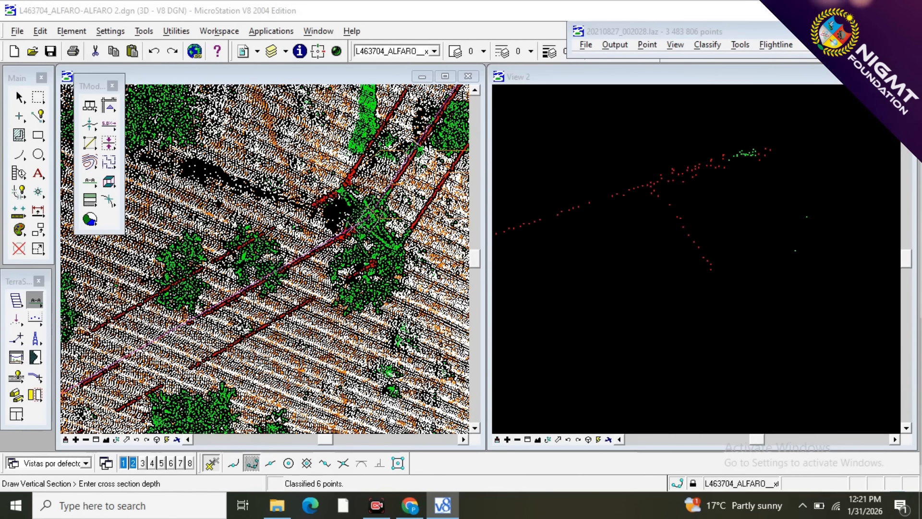
left_click(404, 168)
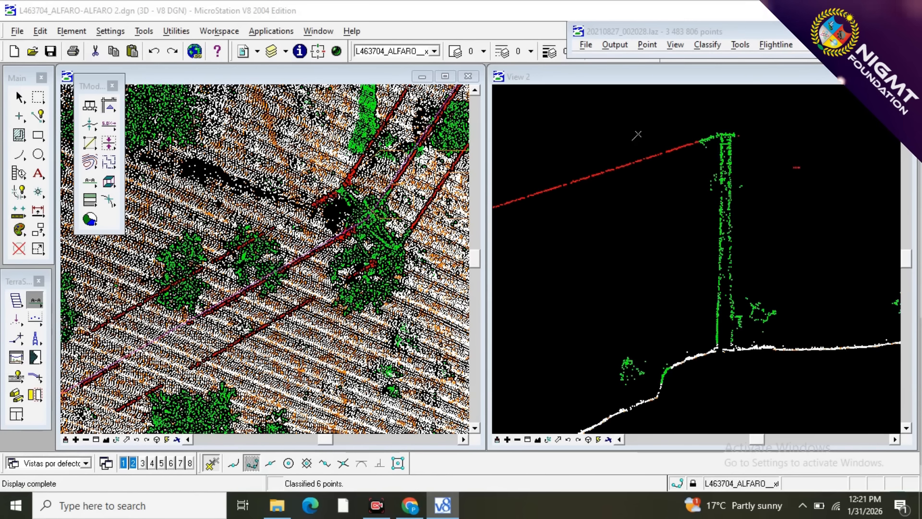
Classify the northeastern span's middle wire end points before the tower top as 10 - WIRES from class 3, using a line below them.
scroll(718, 130, "up", 4)
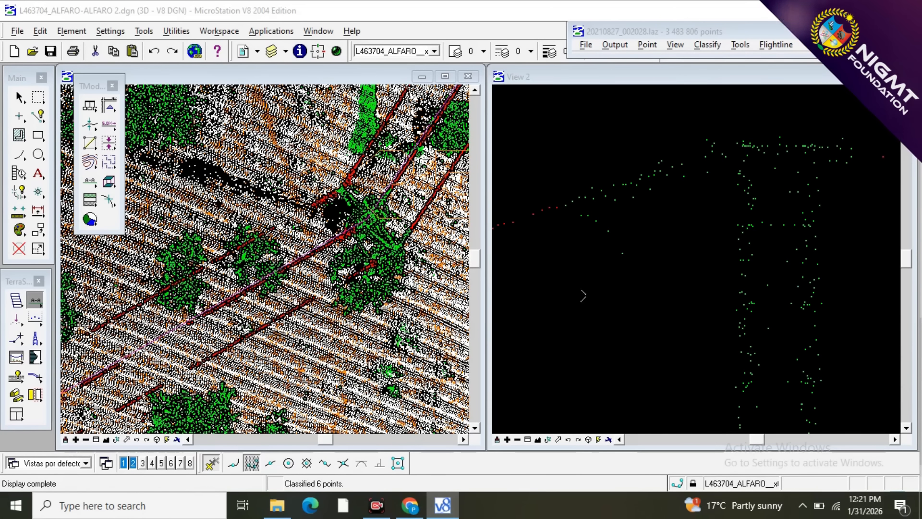
key("F2")
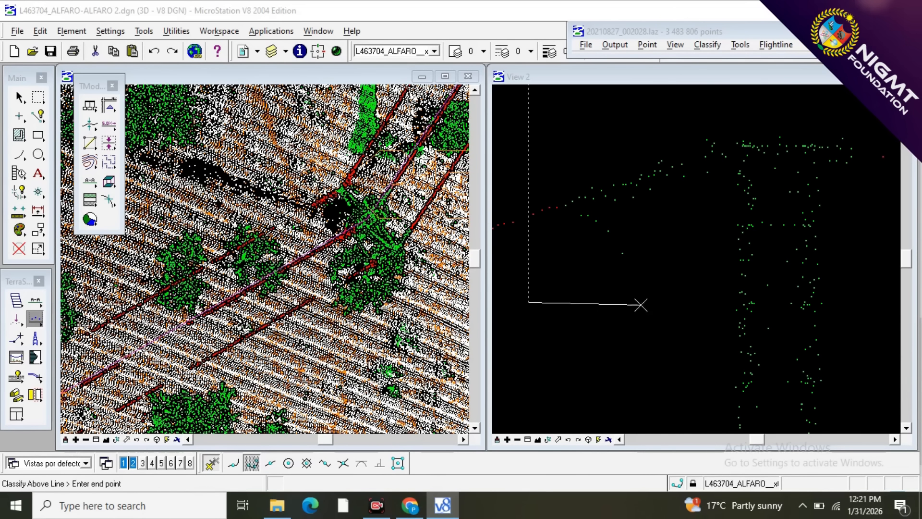
left_click(700, 305)
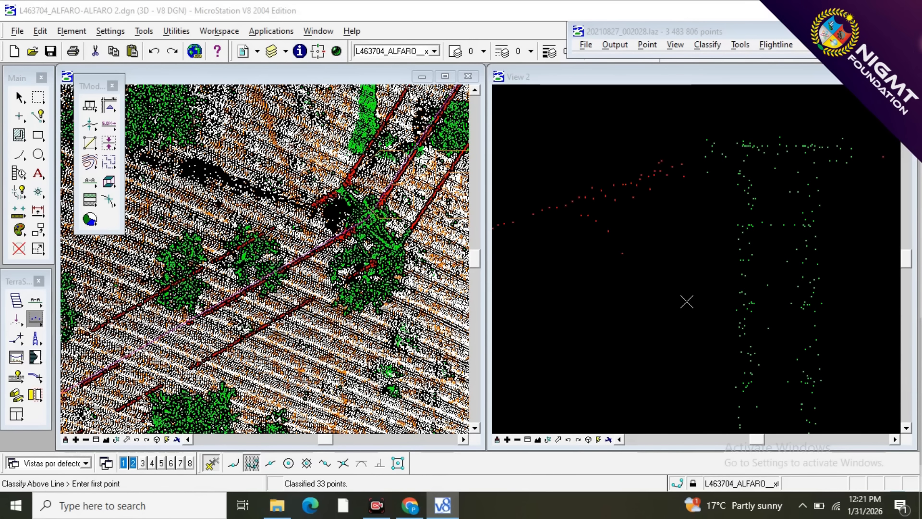
Draw a very narrow vertical section along the northeastern span's eastern outer wire, ending at the tower's crossarm tip.
scroll(632, 192, "down", 5)
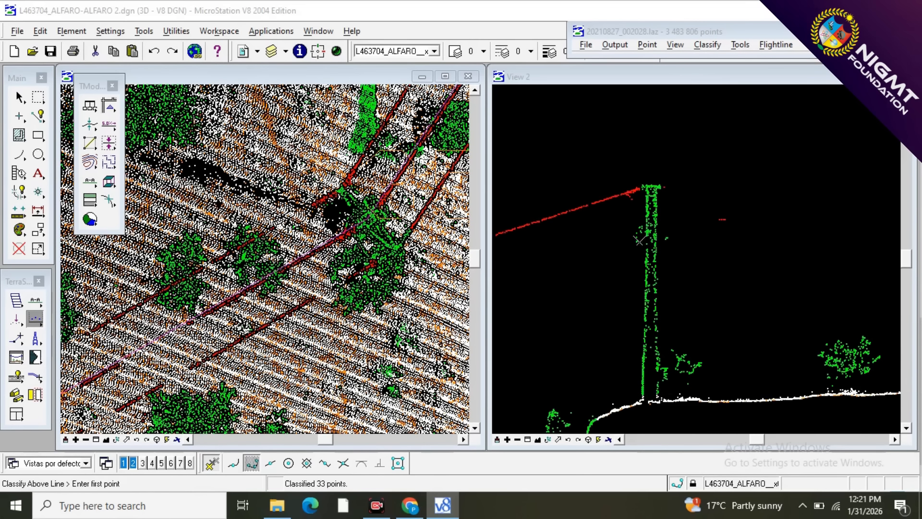
scroll(380, 225, "up", 3)
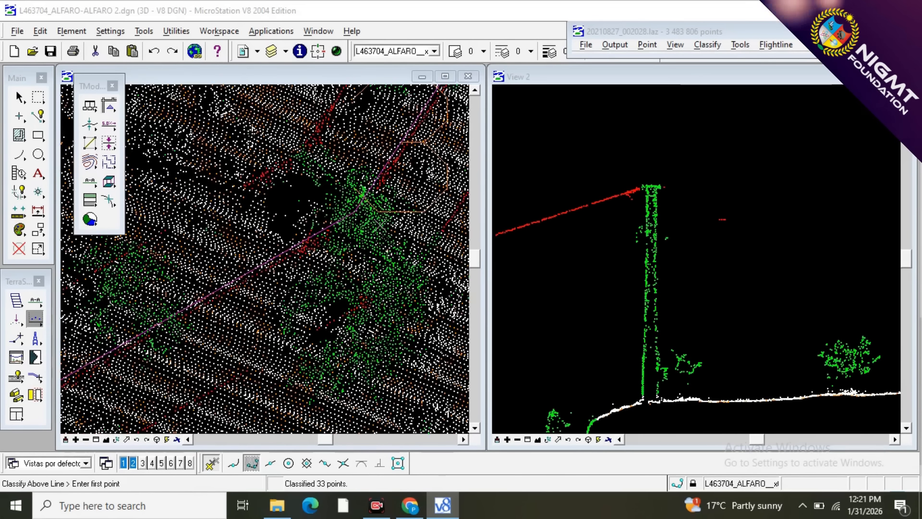
scroll(380, 224, "down", 3)
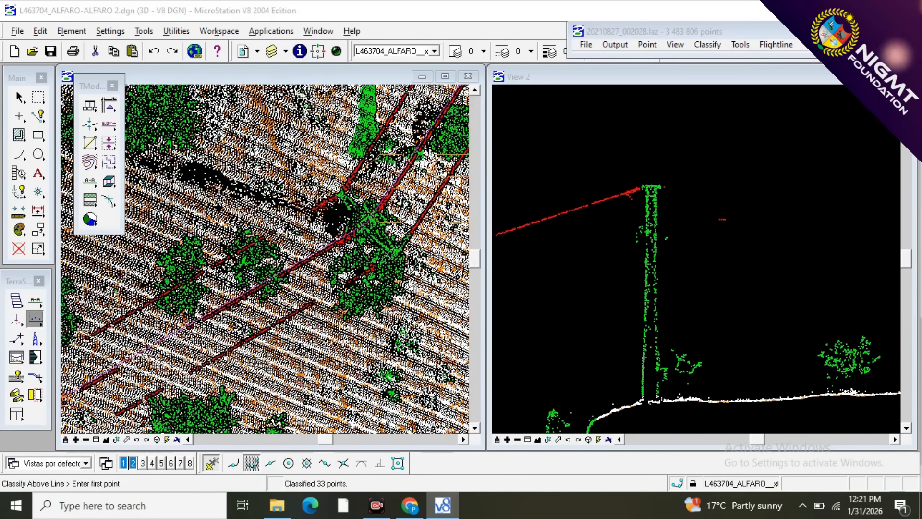
left_click(35, 316)
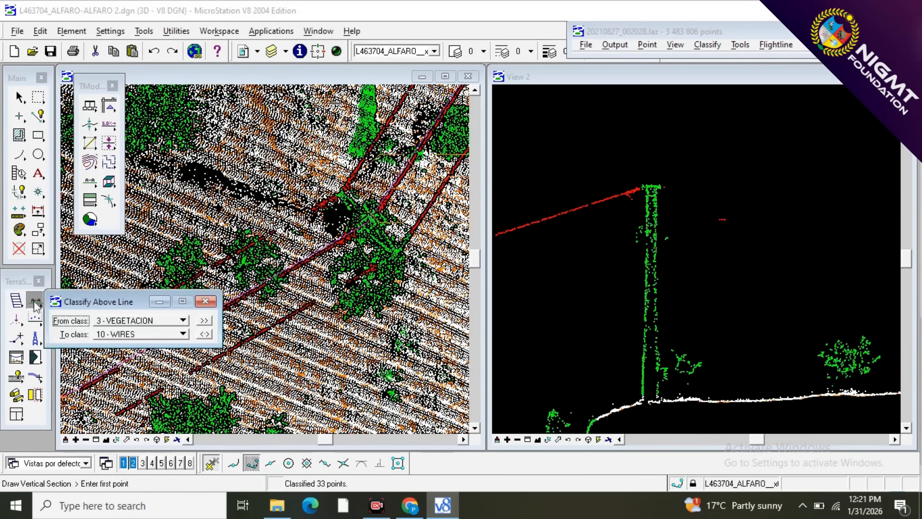
left_click(35, 301)
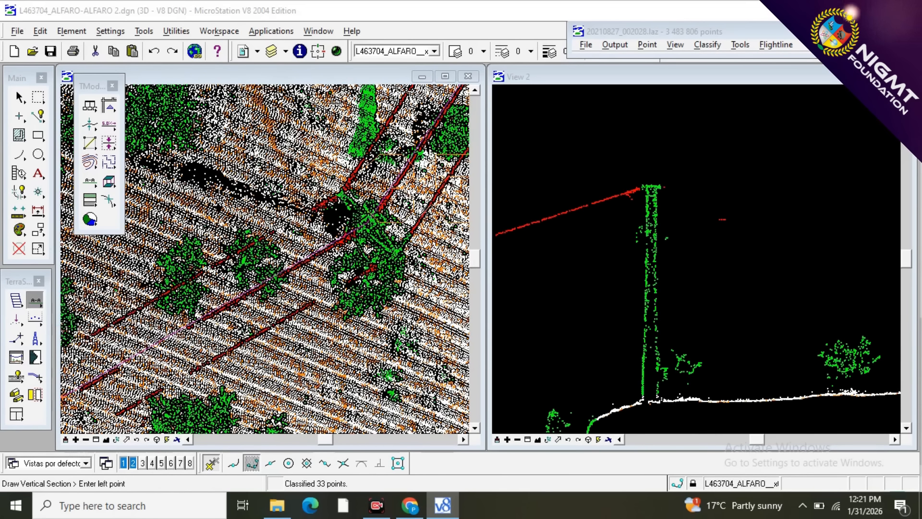
left_click(371, 216)
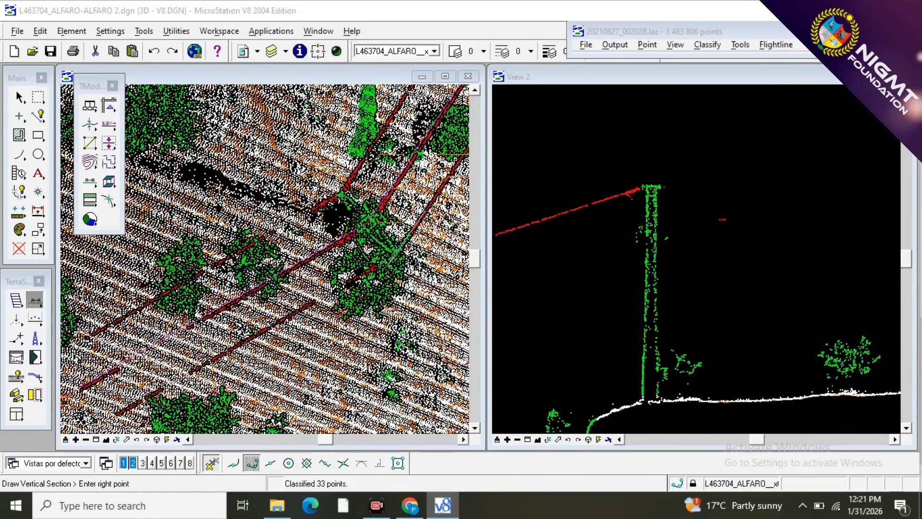
left_click(390, 263)
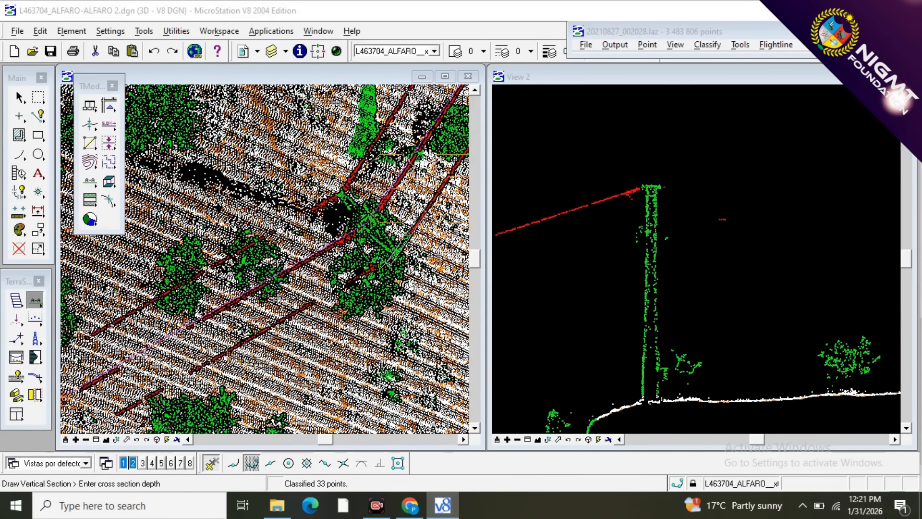
left_click(390, 262)
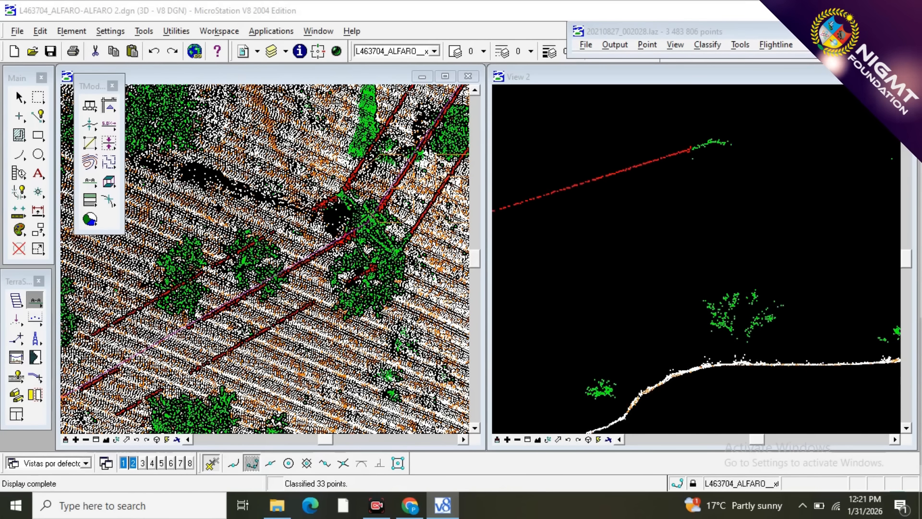
Classify the eastern outer wire's end and hanging points before the crossarm as 10 - WIRES, using two lines below them.
scroll(688, 146, "up", 3)
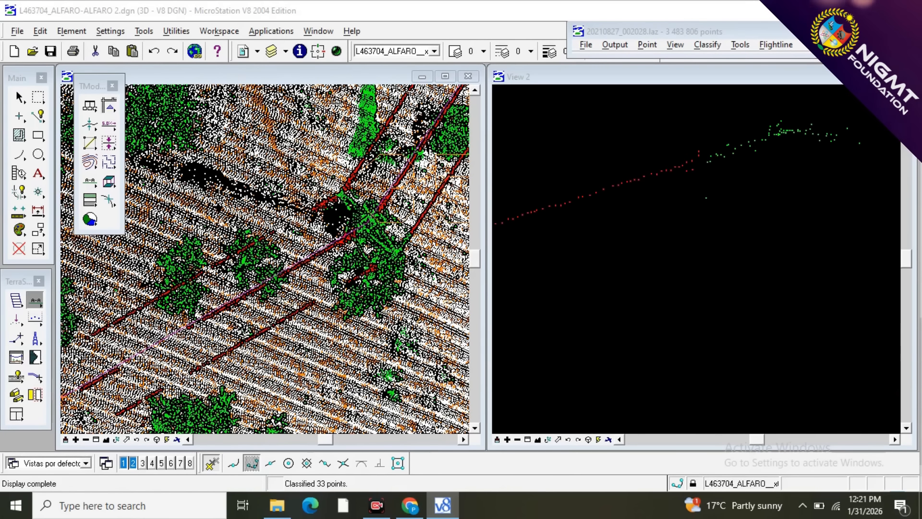
key("F2")
left_click(613, 243)
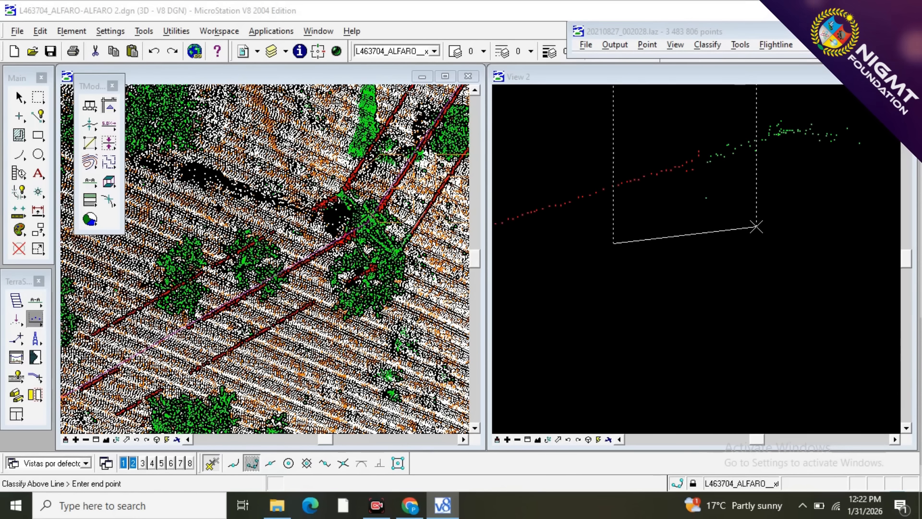
left_click(757, 227)
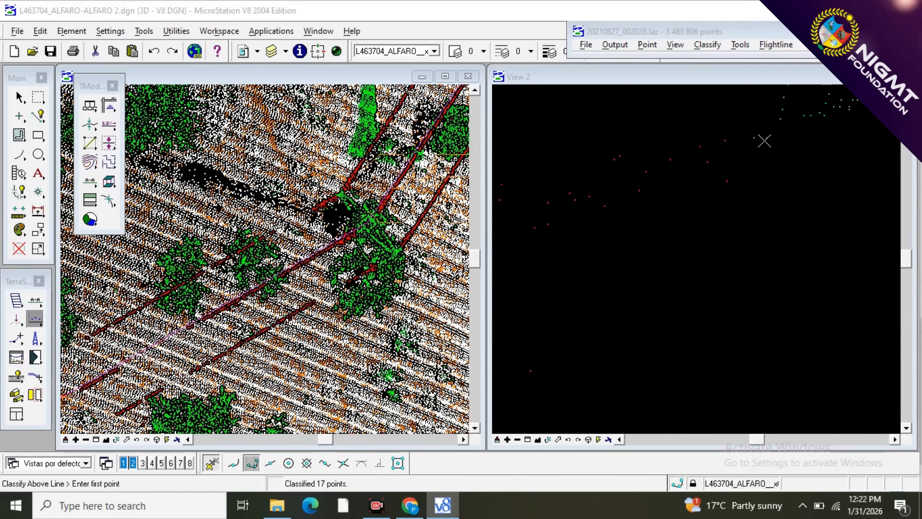
left_click(703, 180)
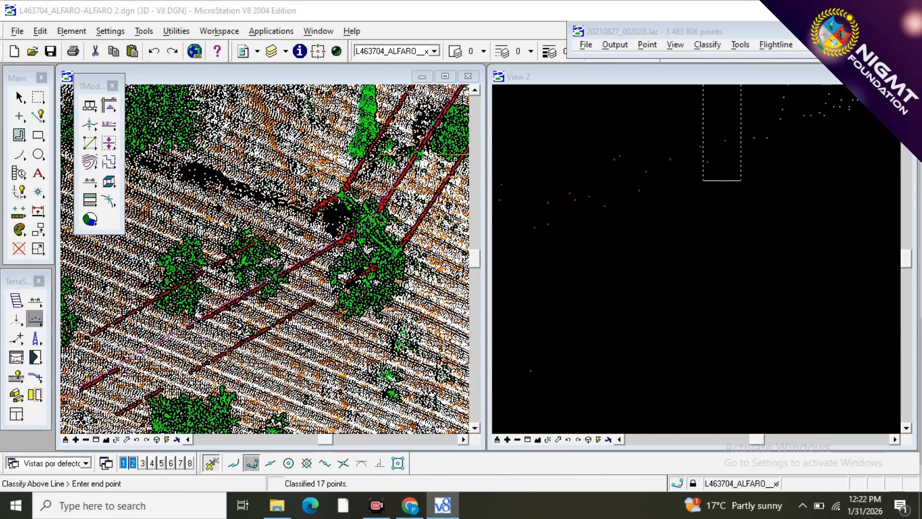
left_click(769, 178)
Draw a vertical section across the tower along its crossarm, deep enough to contain the whole structure.
scroll(349, 236, "down", 2)
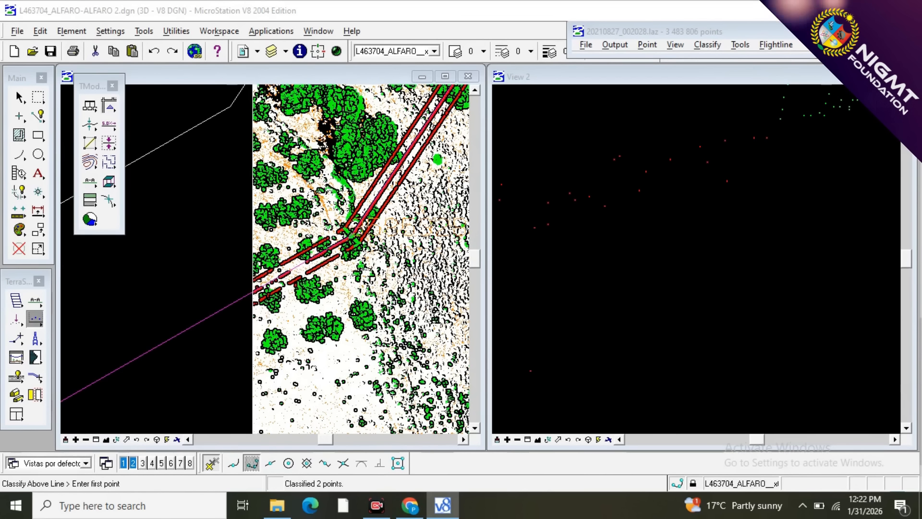
left_click(35, 300)
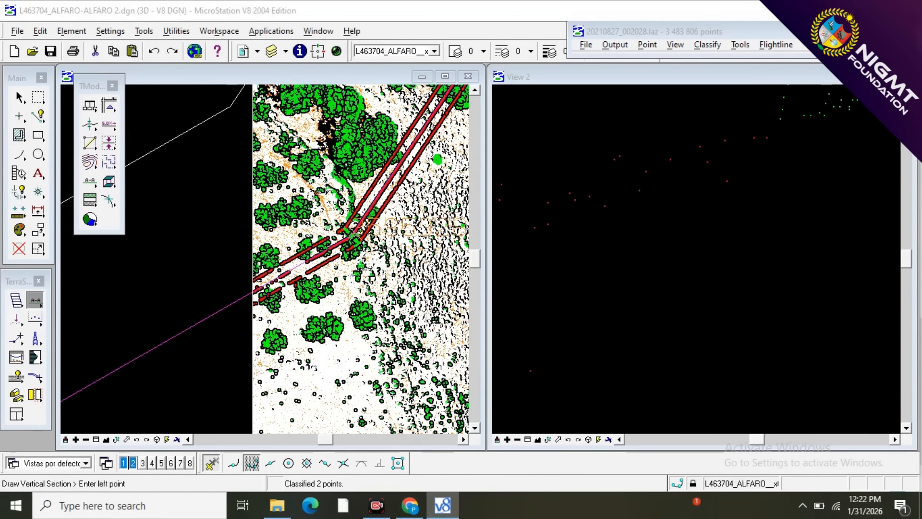
scroll(356, 233, "up", 2)
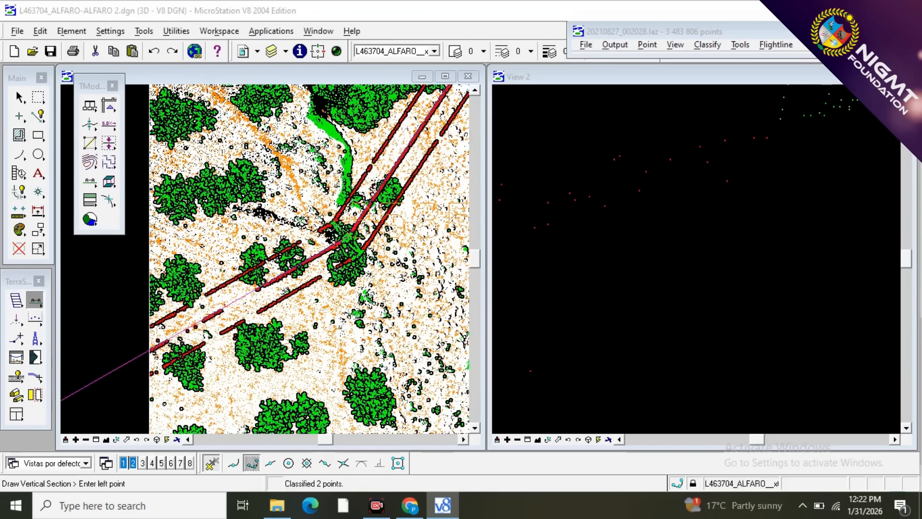
left_click(328, 222)
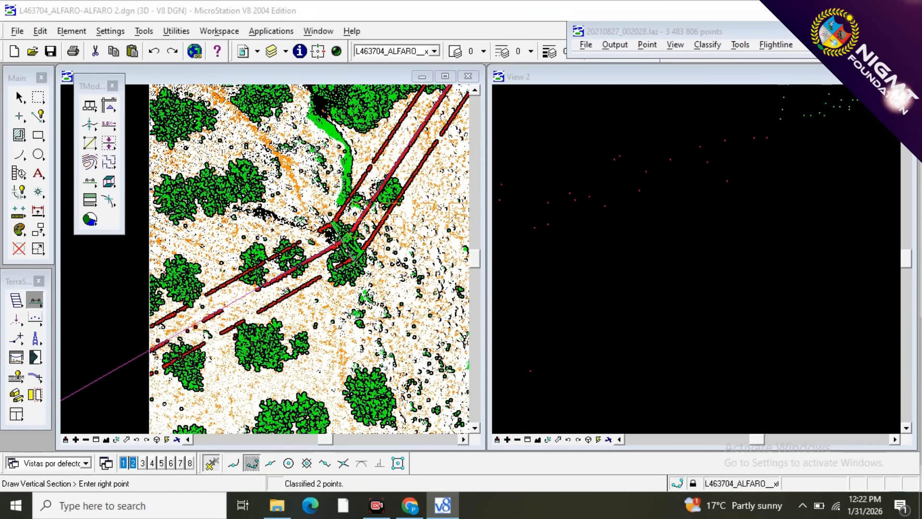
left_click(368, 271)
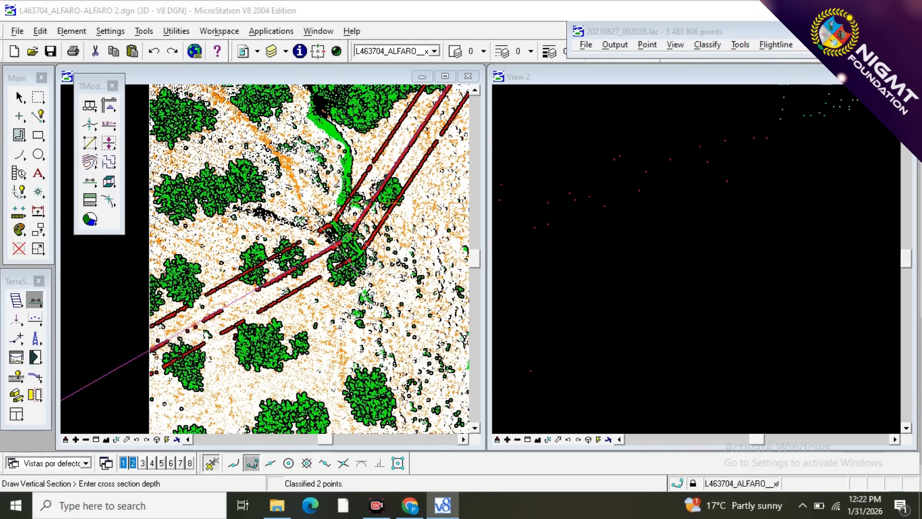
left_click(364, 274)
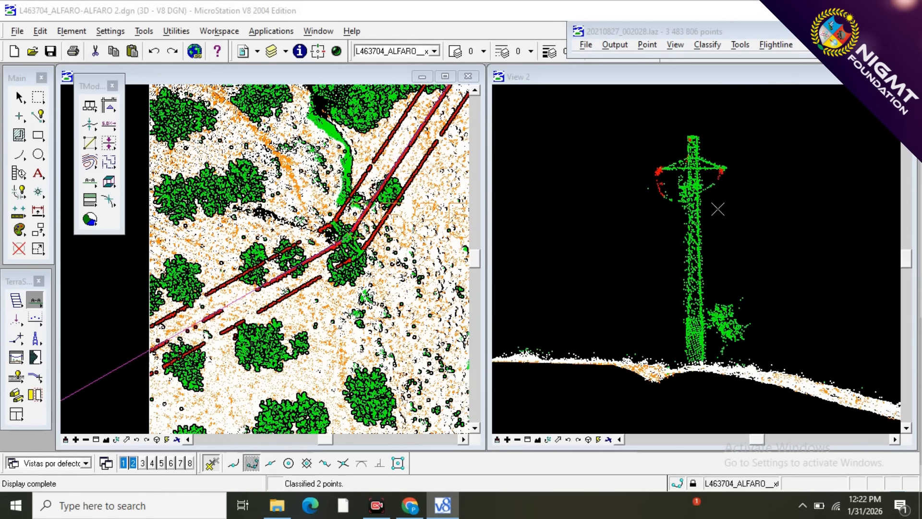
Classify the tower's upper part and crossarm from 3 - VEGETACION to 12 - TOWER, with a line across the shaft above the neighbouring tree.
scroll(717, 207, "up", 3)
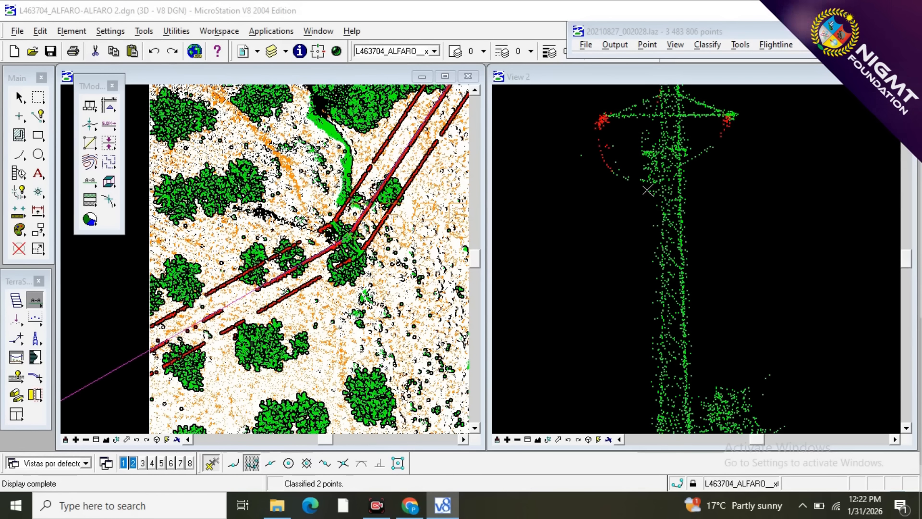
scroll(689, 239, "down", 2)
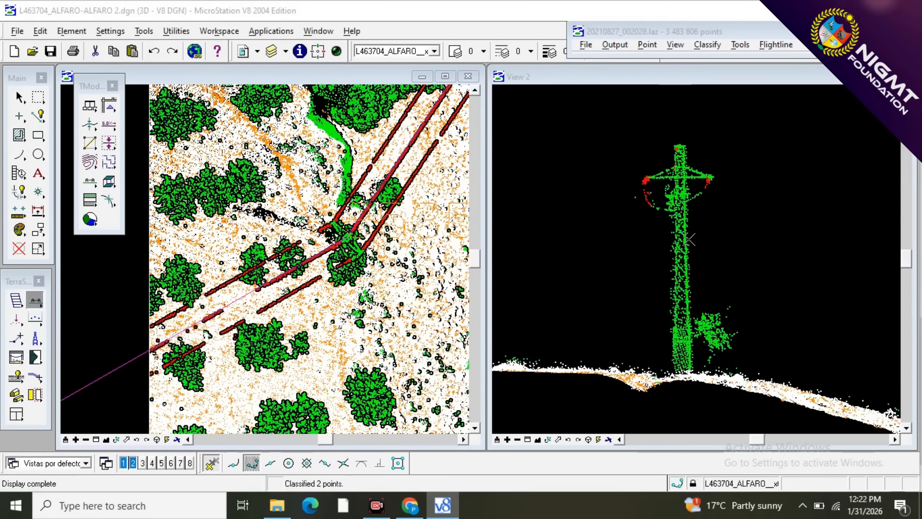
left_click(35, 318)
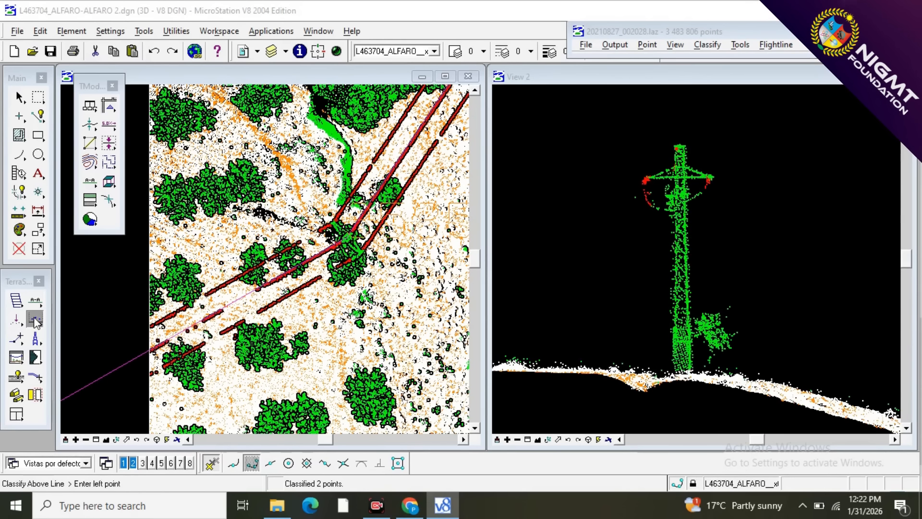
left_click(128, 330)
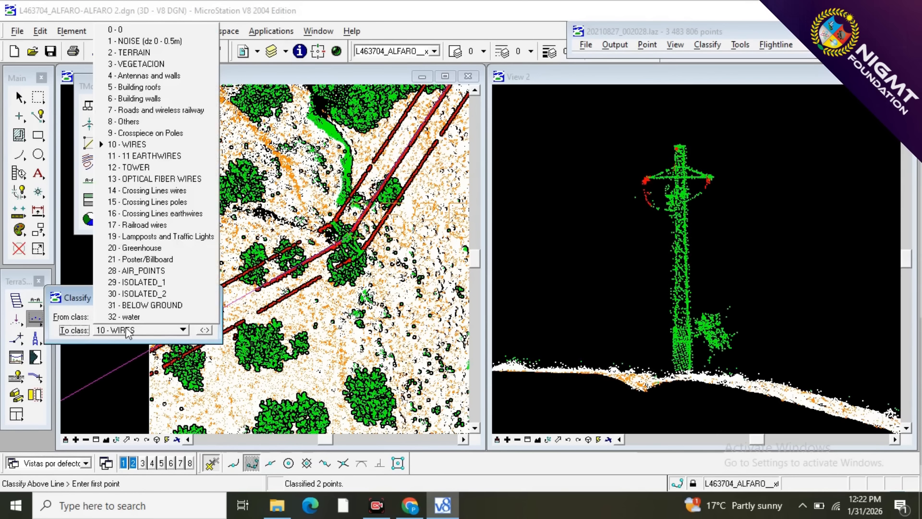
left_click(129, 167)
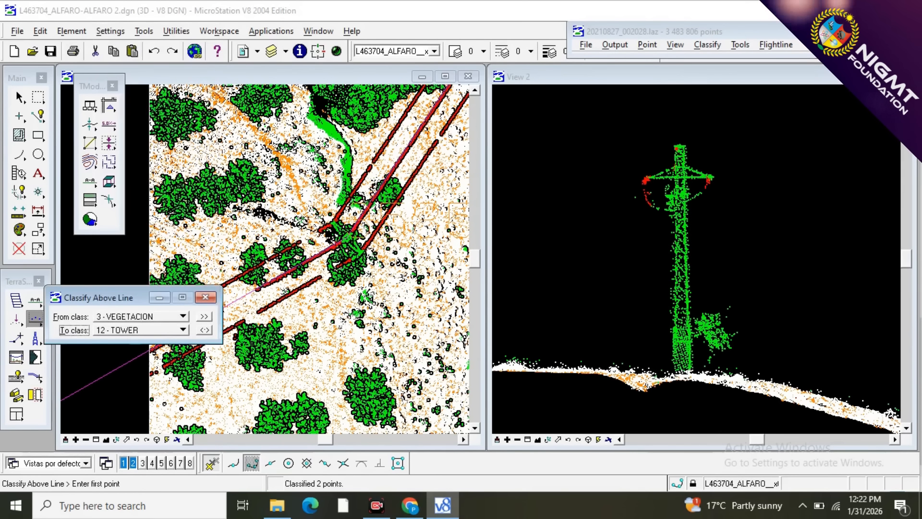
left_click(622, 285)
left_click(737, 278)
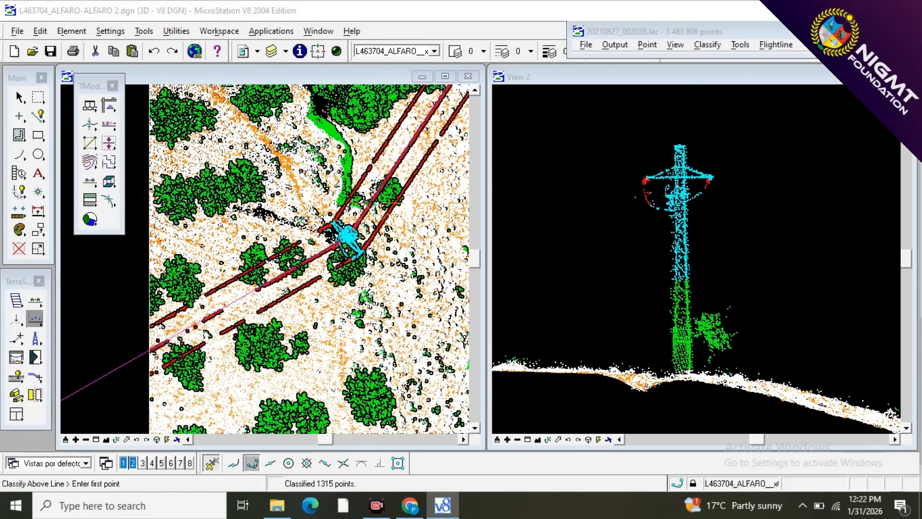
Classify the tower's remaining lower shaft as 12 - TOWER down to just above the ground, keeping the lines clear of the adjacent tree.
scroll(681, 343, "up", 2)
left_click(644, 311)
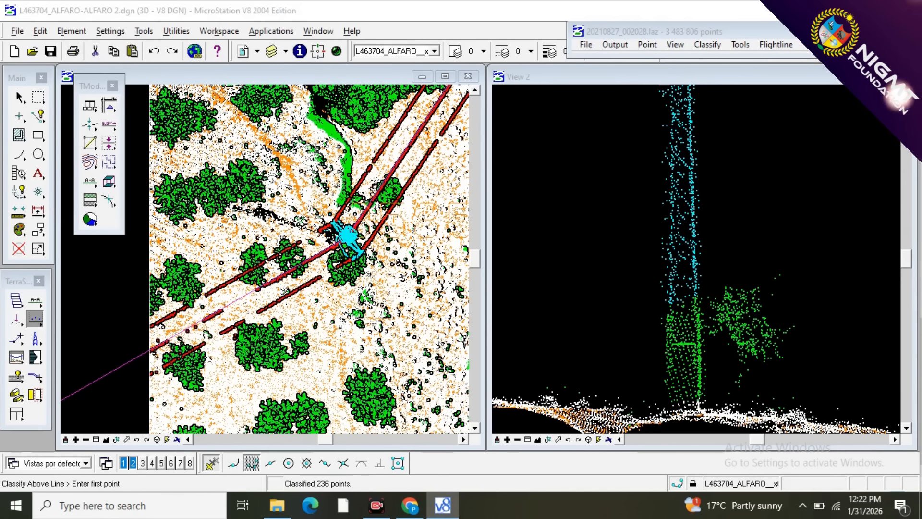
scroll(686, 370, "up", 1)
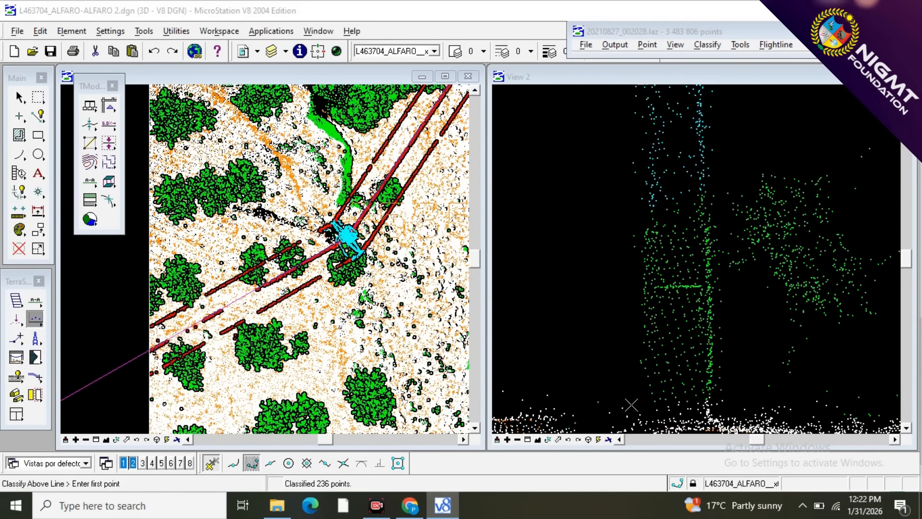
left_click(703, 407)
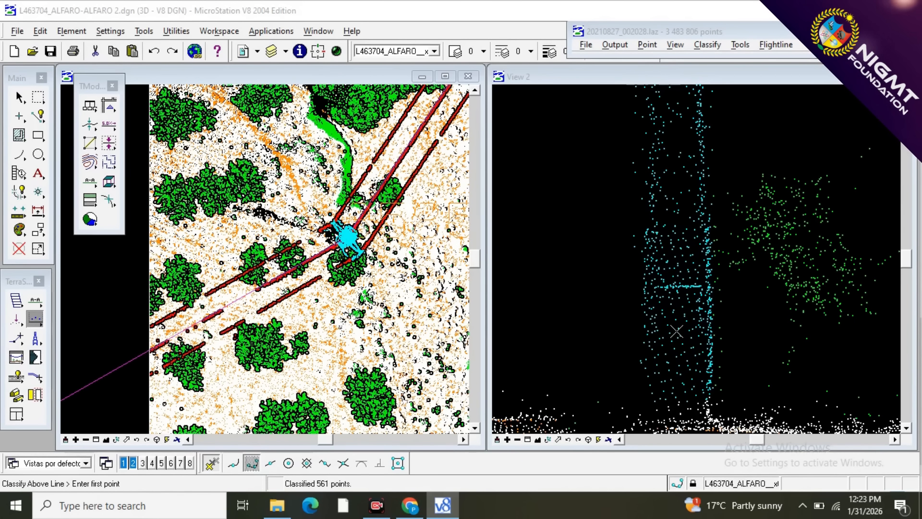
Cut the current section through the tower shaft at a right angle, deep enough to contain the shaft's full width.
key("F2")
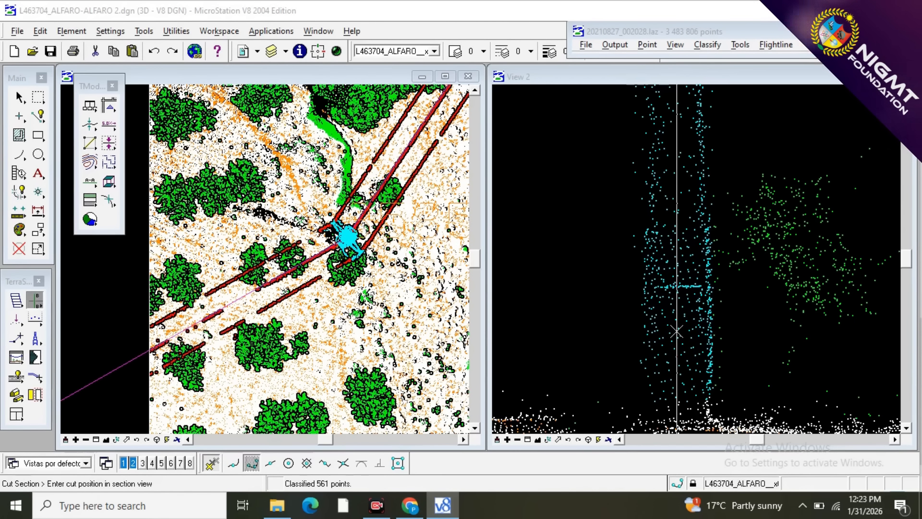
left_click(677, 332)
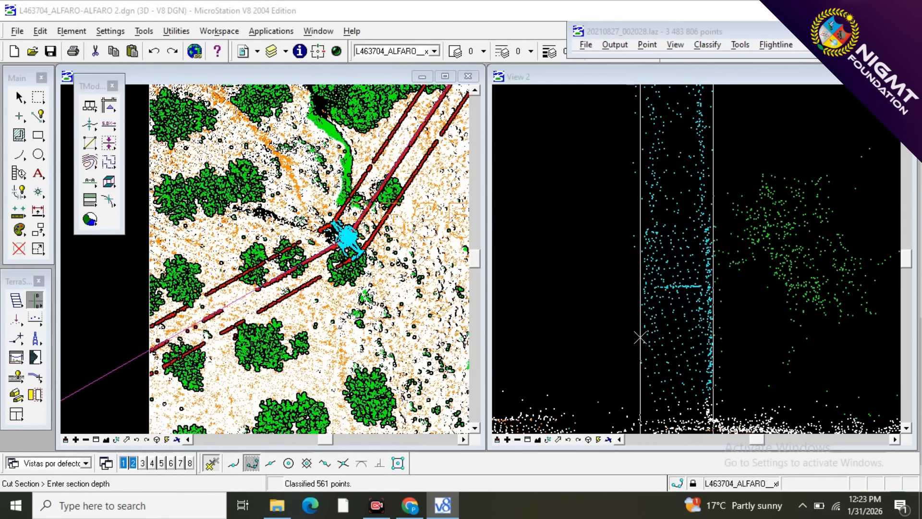
left_click(640, 337)
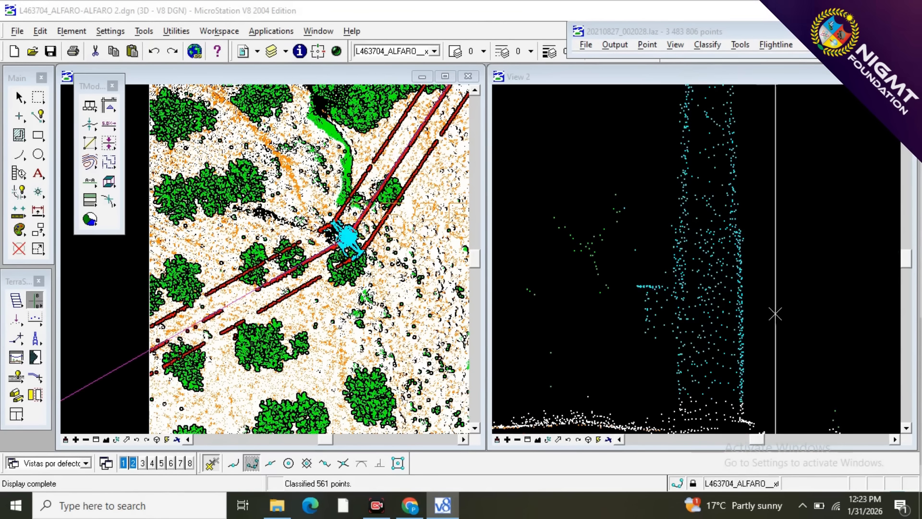
scroll(778, 313, "down", 2)
scroll(778, 311, "up", 2)
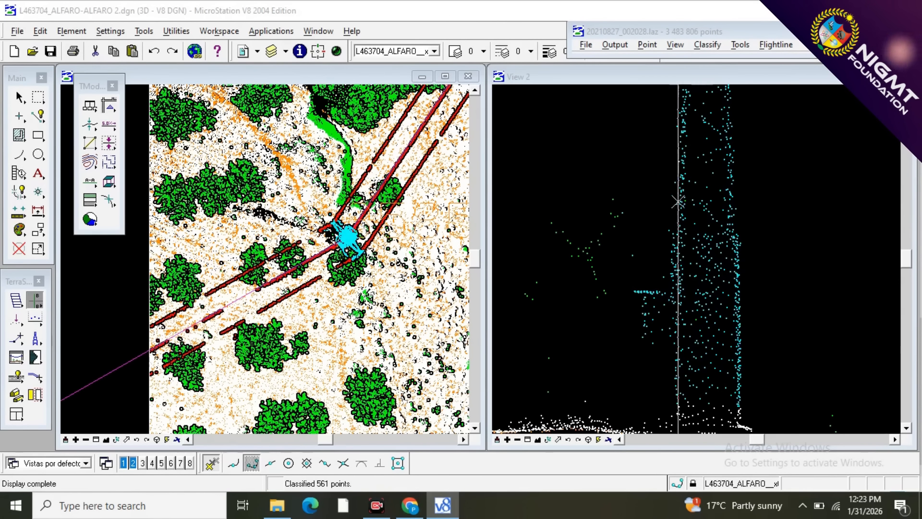
scroll(777, 276, "down", 2)
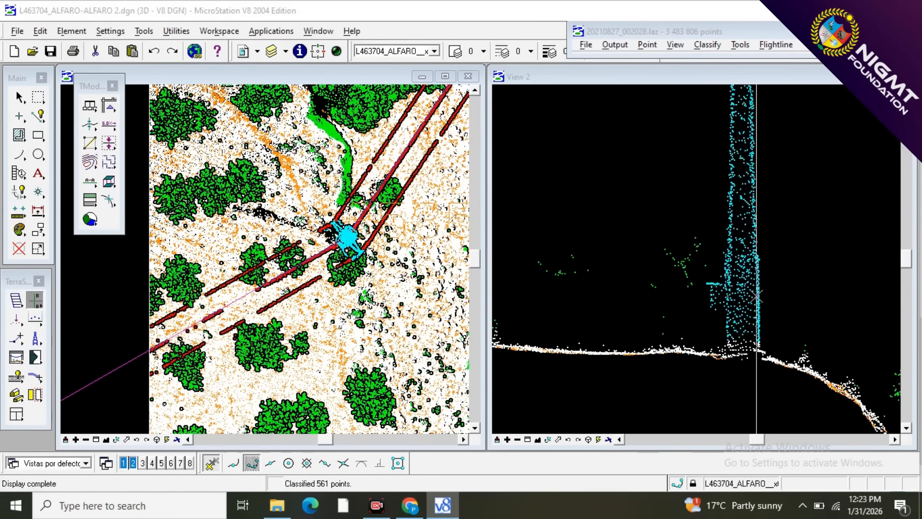
scroll(764, 288, "up", 2)
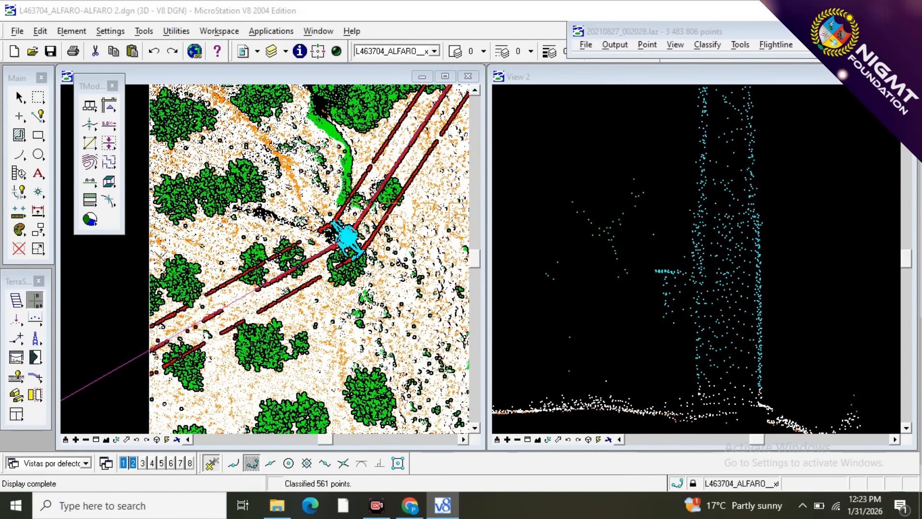
Reclassify the branch points beside the lower shaft from 12 - TOWER to 3 - VEGETACION, with a line below them ending just before the shaft.
left_click(36, 322)
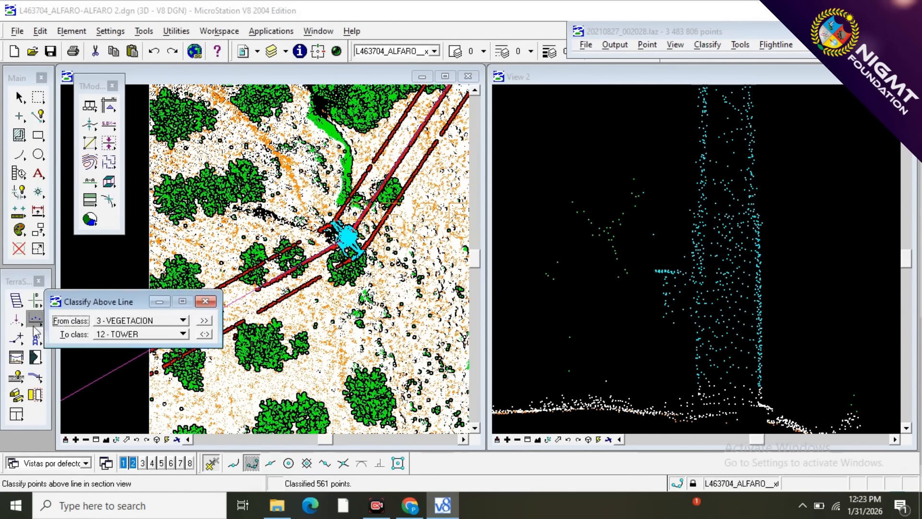
left_click(205, 334)
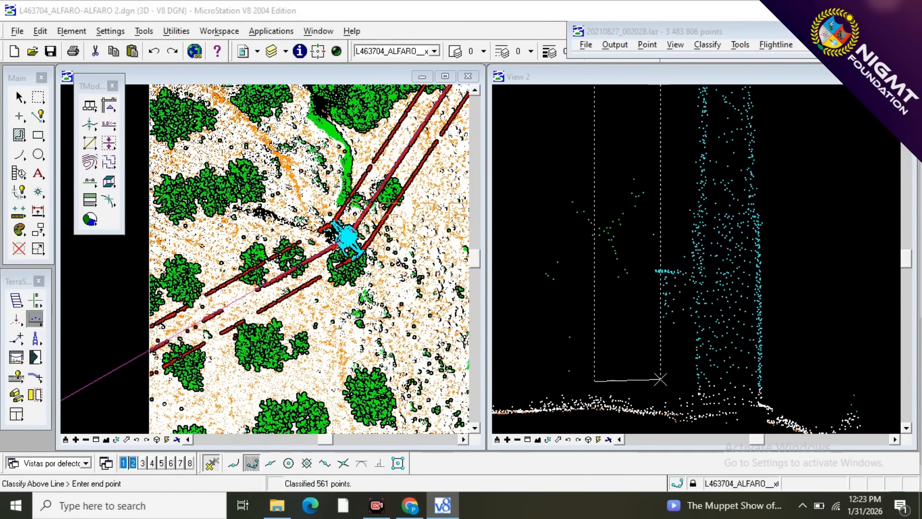
left_click(687, 384)
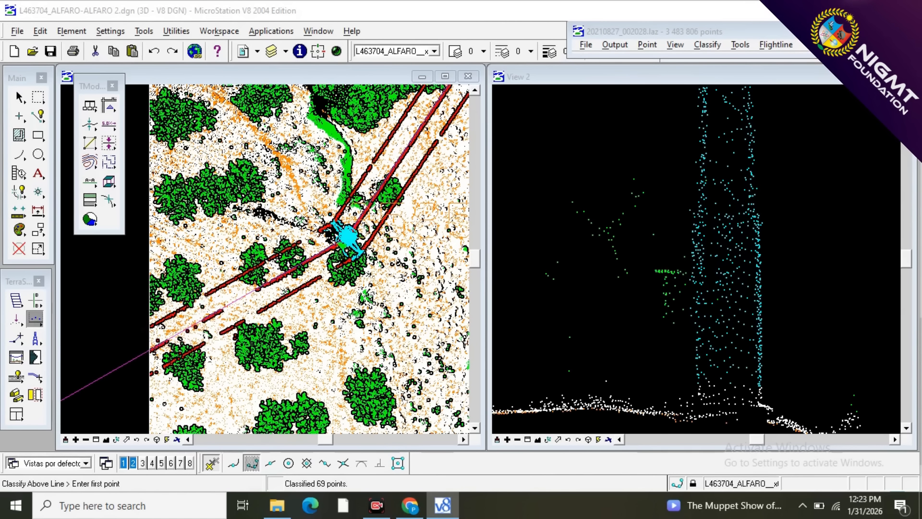
scroll(701, 285, "up", 2)
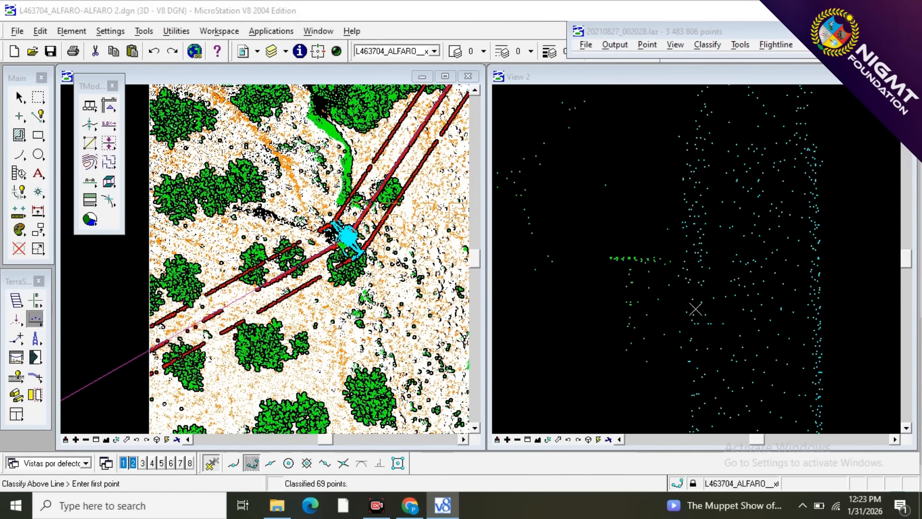
scroll(695, 309, "down", 3)
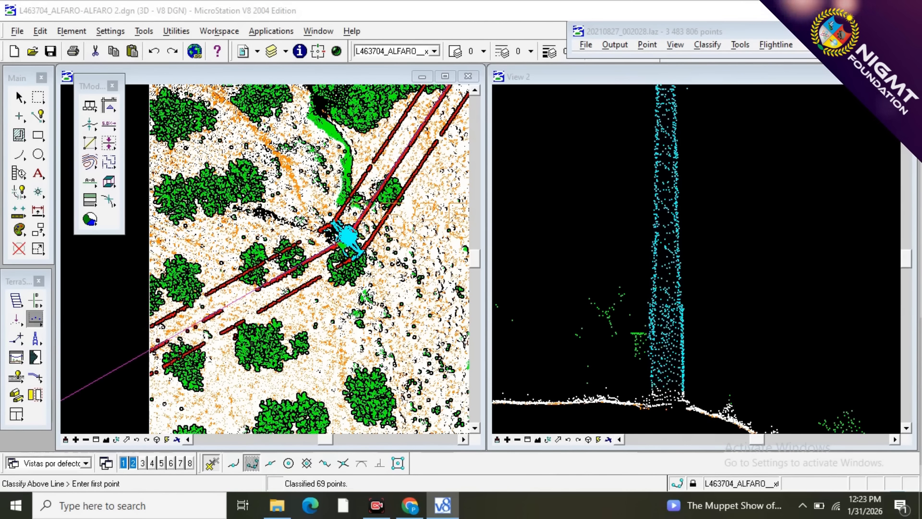
scroll(661, 414, "down", 2)
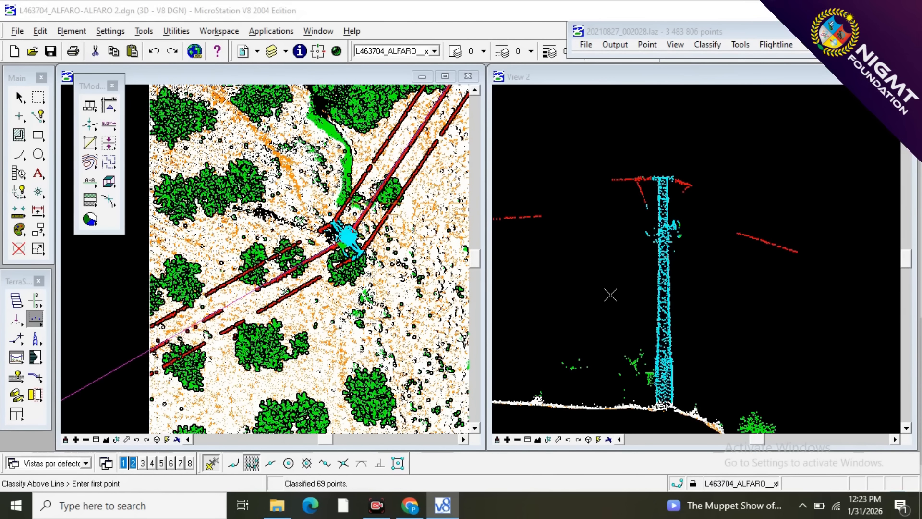
Classify the leftover points on the upper tower from 3 - VEGETACION to 12 - TOWER, with a line across the shaft at mid-height.
left_click(15, 326)
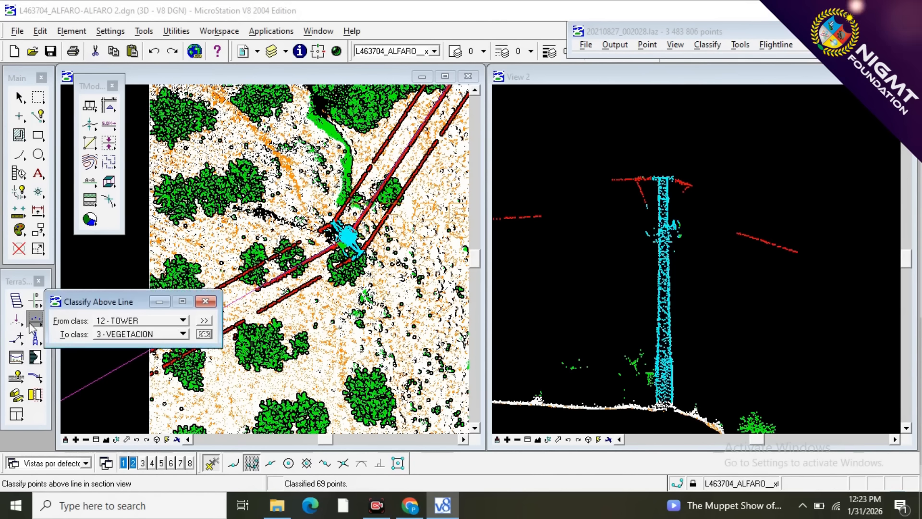
left_click(204, 338)
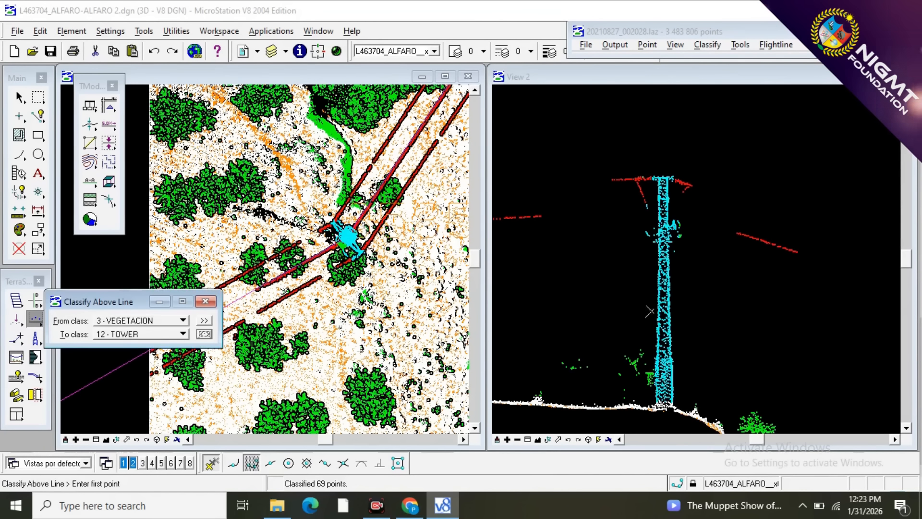
left_click(650, 299)
left_click(825, 277)
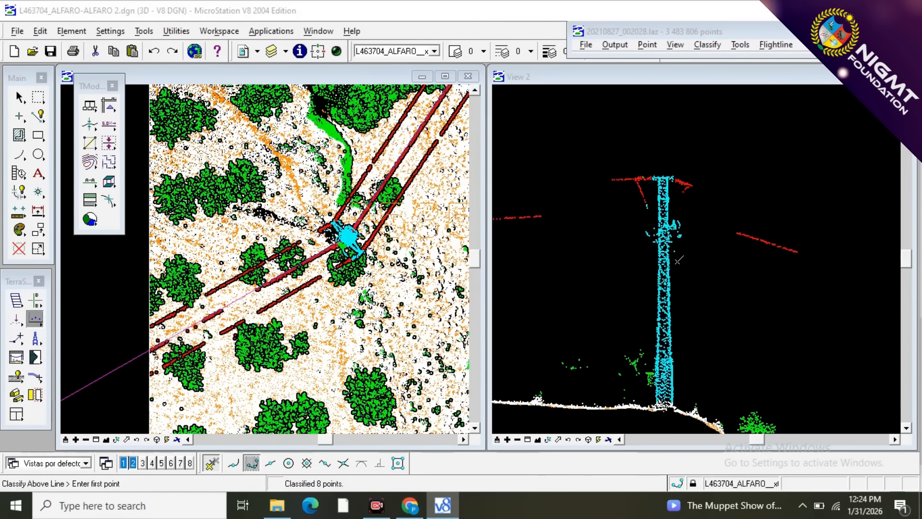
Set the display of view 1 to show only the WIRES and TOWER classes.
left_click(675, 45)
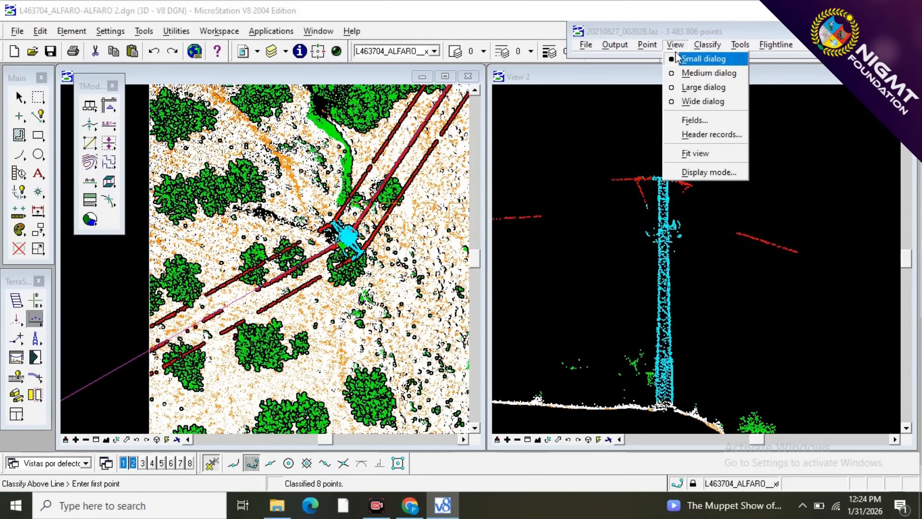
left_click(683, 173)
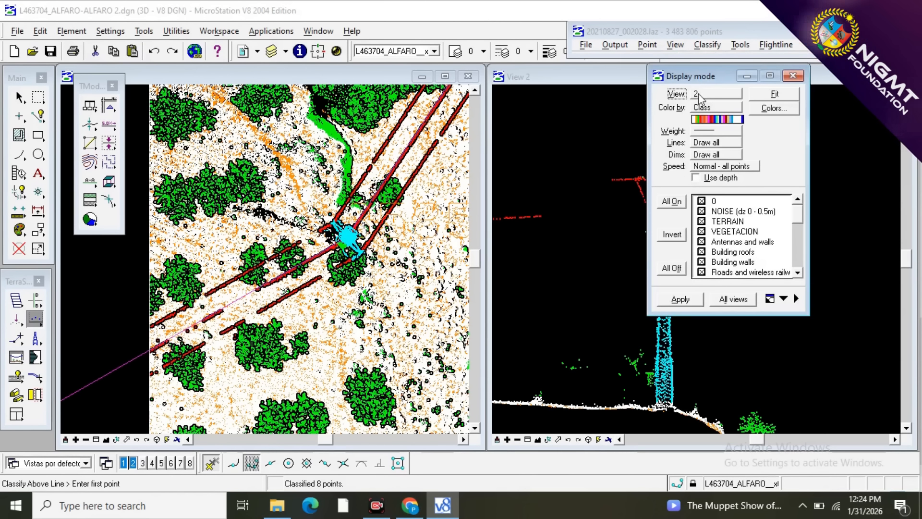
left_click(699, 94)
left_click(707, 82)
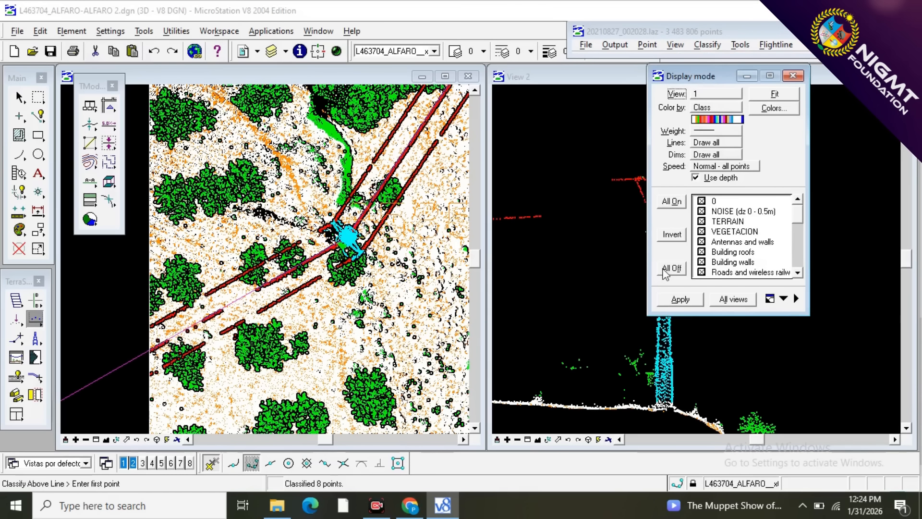
left_click(672, 269)
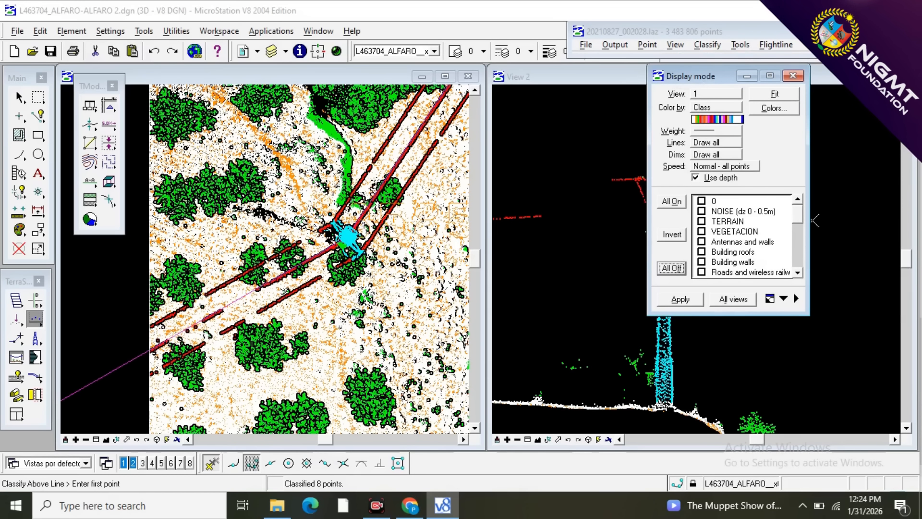
left_click(797, 273)
left_click(797, 272)
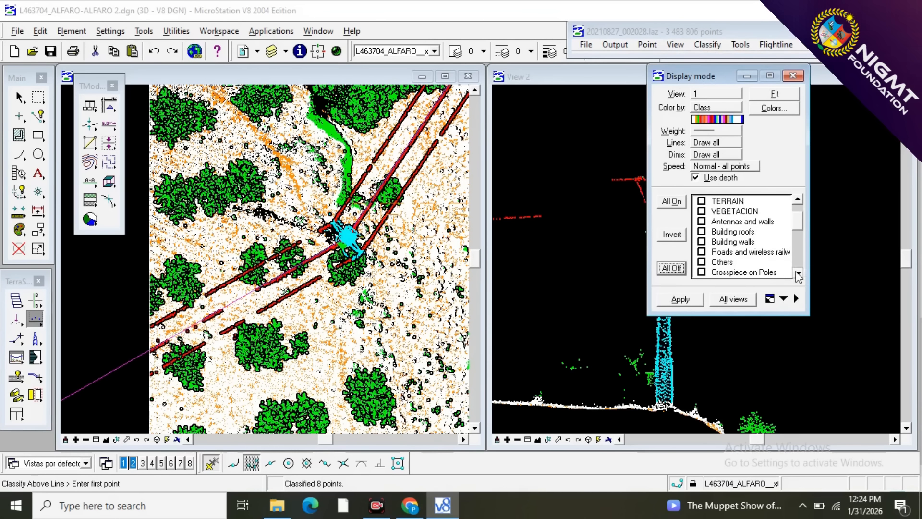
left_click(797, 273)
left_click(797, 273)
left_click(798, 273)
left_click(798, 273)
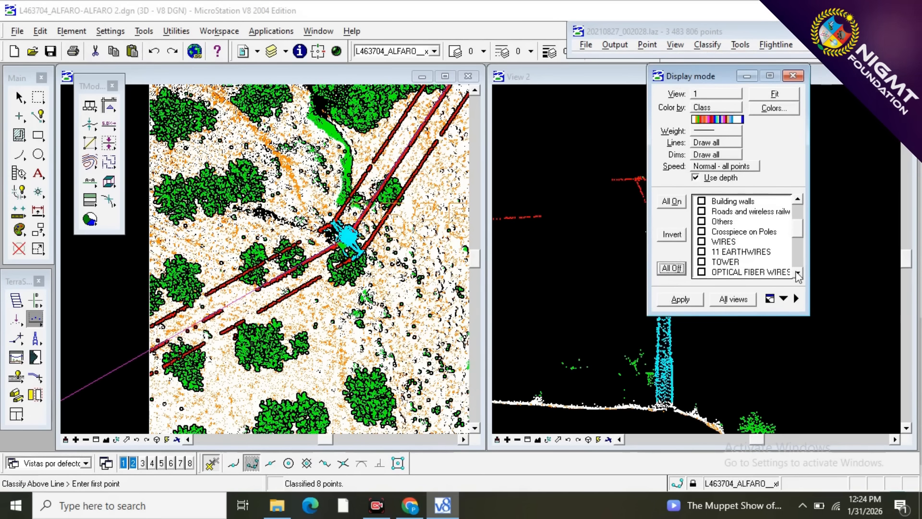
left_click(702, 242)
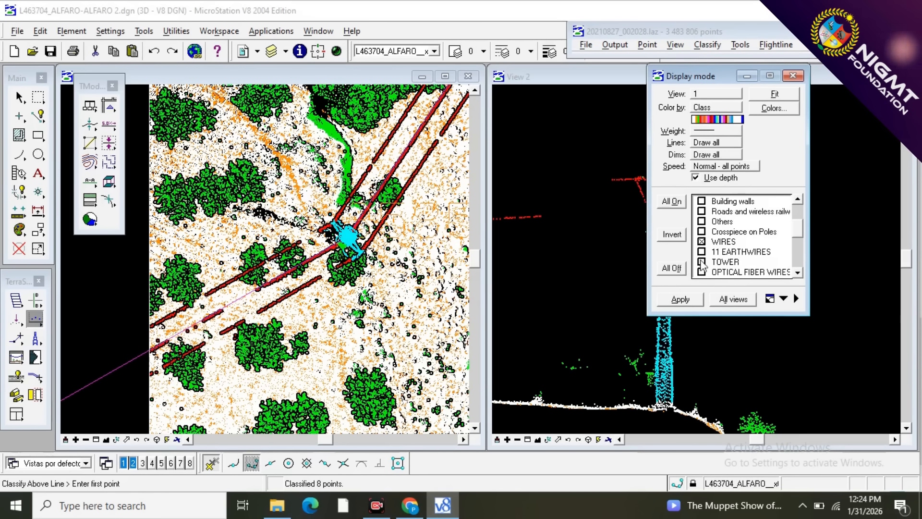
left_click(680, 300)
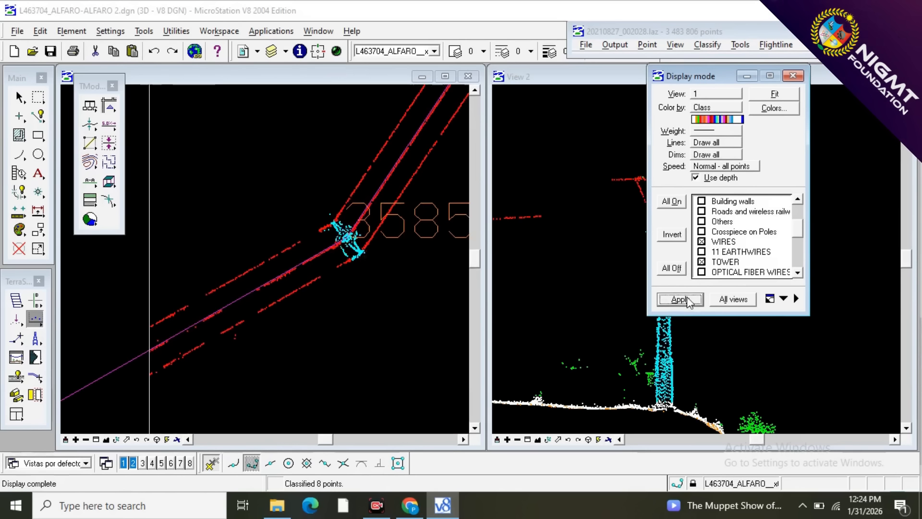
scroll(353, 224, "up", 4)
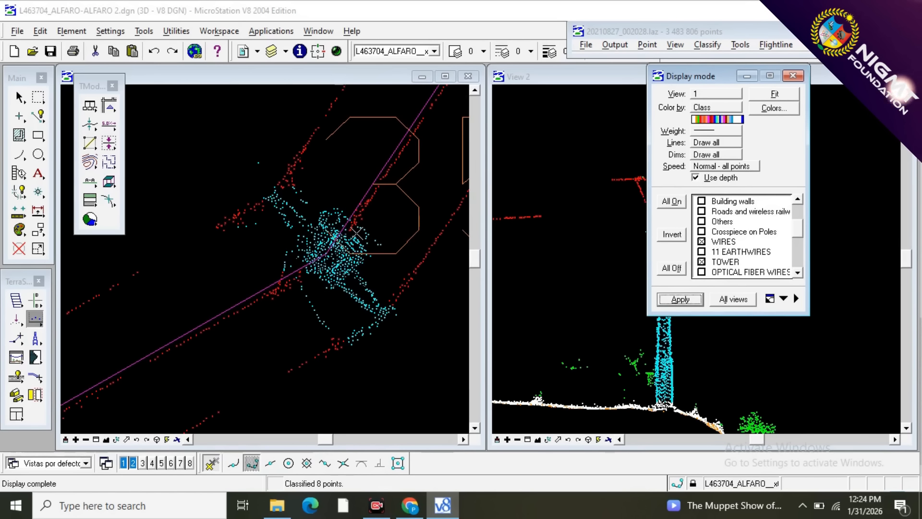
left_click(796, 74)
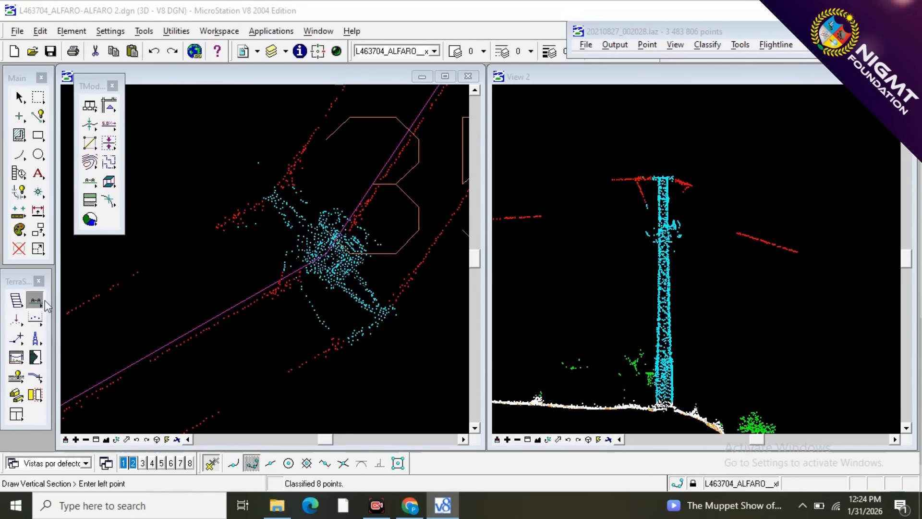
Section the stray tower point beyond the crossarm's northwest end and reclassify it from 12 - TOWER to 3 - VEGETACION, keeping clear of the wires.
left_click(261, 149)
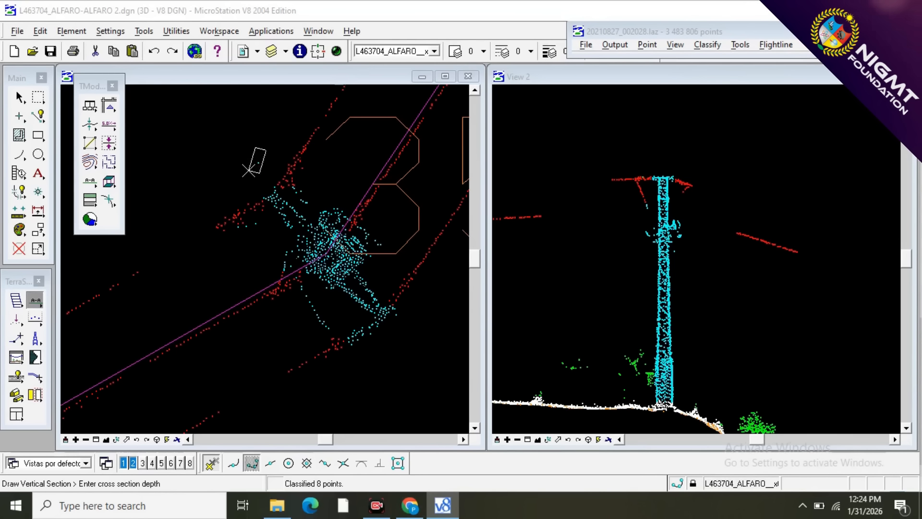
left_click(249, 170)
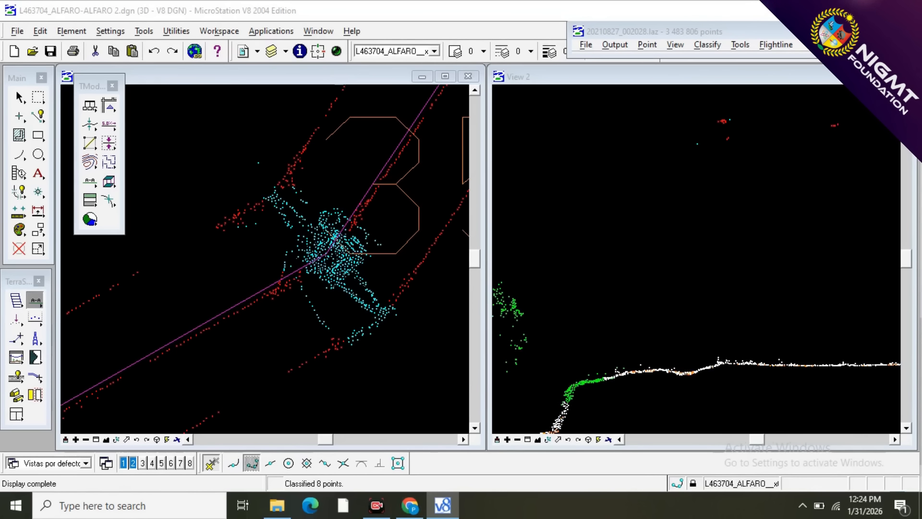
left_click(35, 319)
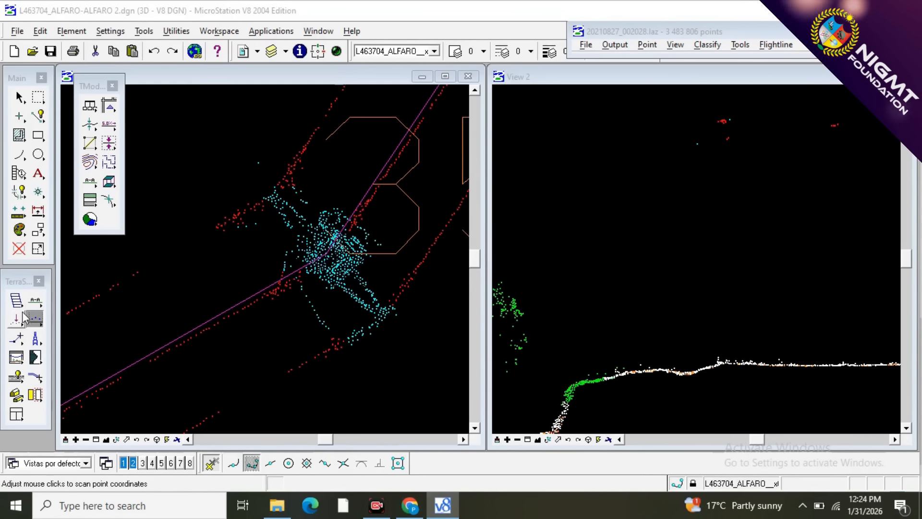
left_click(36, 318)
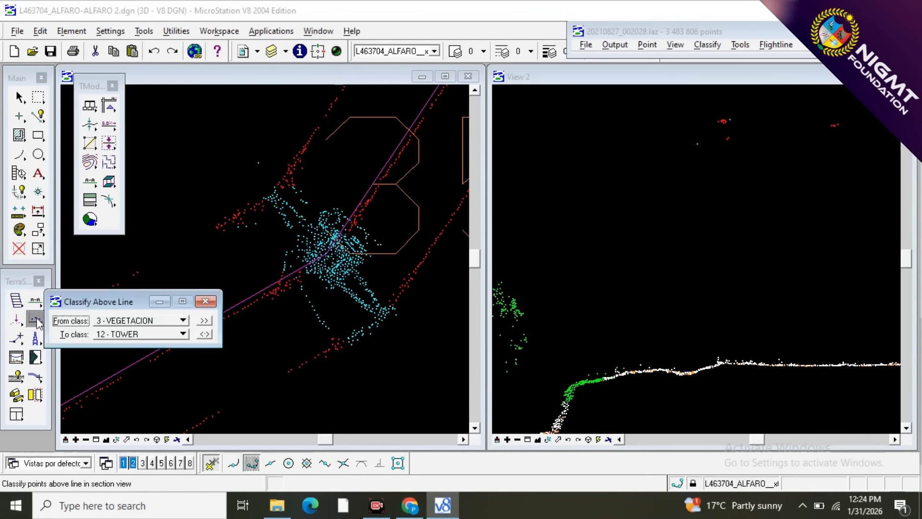
left_click(205, 333)
left_click(667, 183)
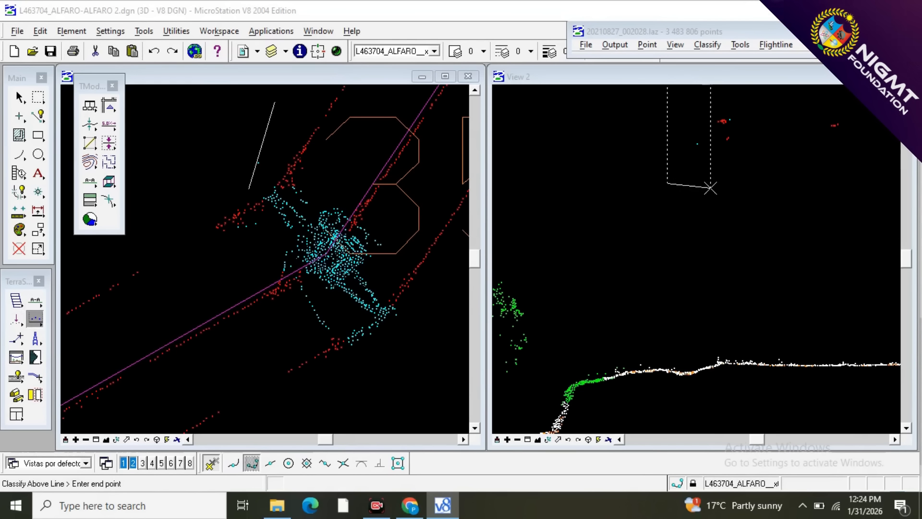
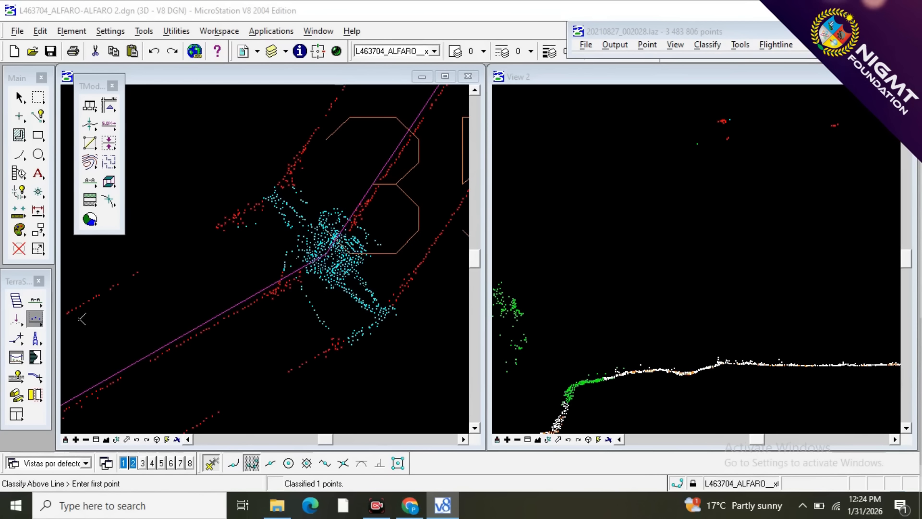
Cut a vertical section along the curved jumper wire south of the tower, enclosing its full arc in a narrow depth.
left_click(35, 300)
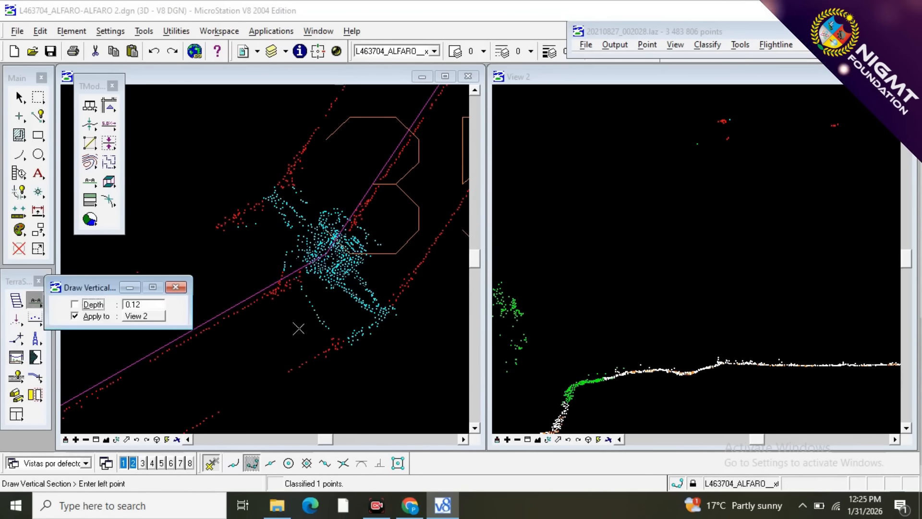
scroll(337, 327, "up", 3)
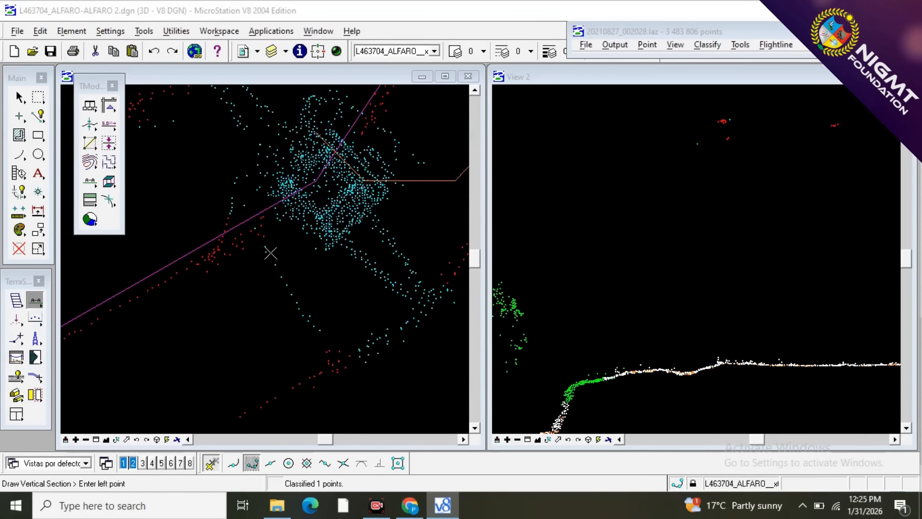
left_click(327, 340)
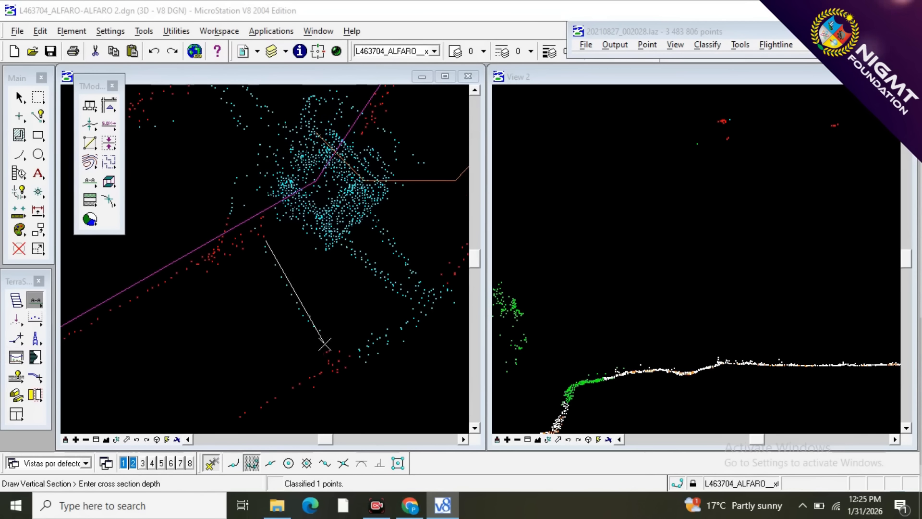
left_click(310, 345)
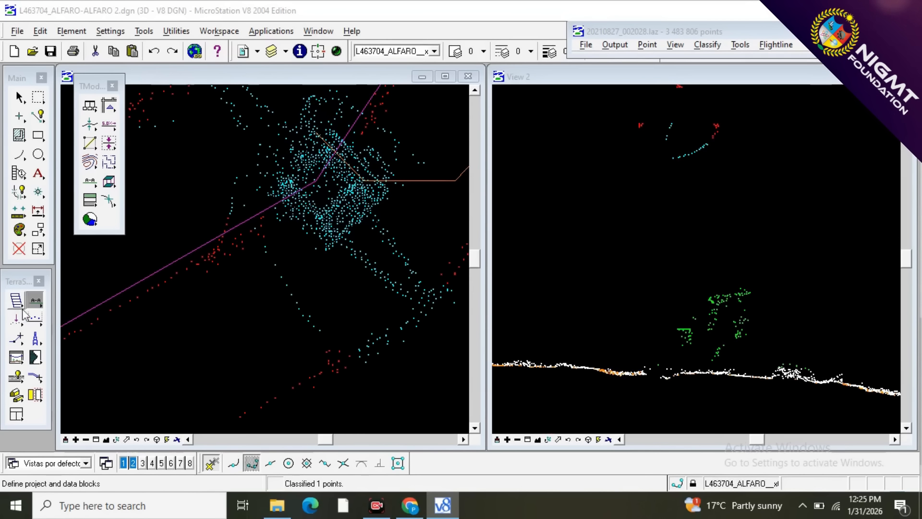
Reclassify the sectioned jumper points from 12 - TOWER to 10 - WIRES, with a line beneath the whole arc.
left_click(37, 321)
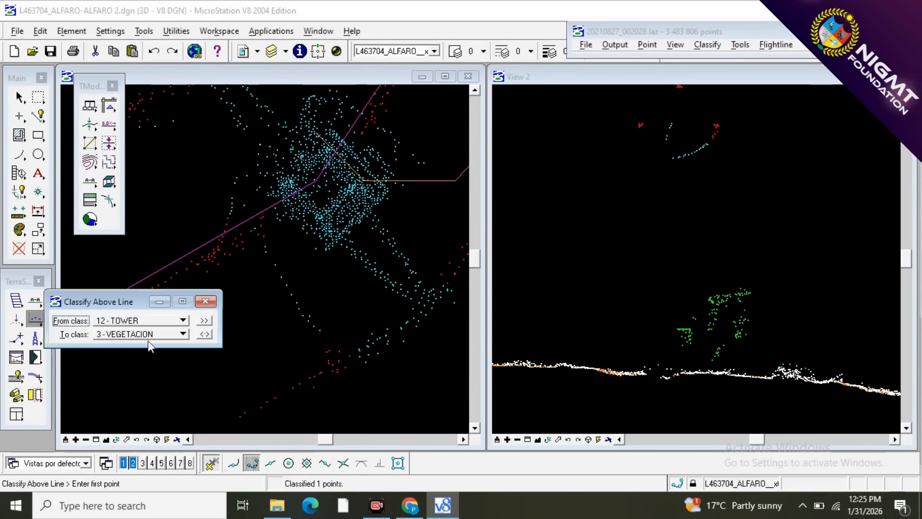
left_click(172, 335)
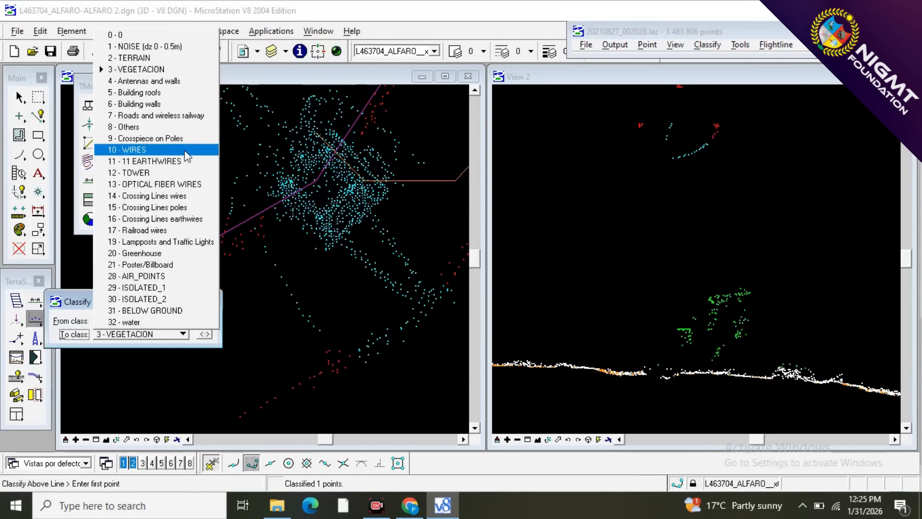
left_click(130, 149)
left_click(641, 218)
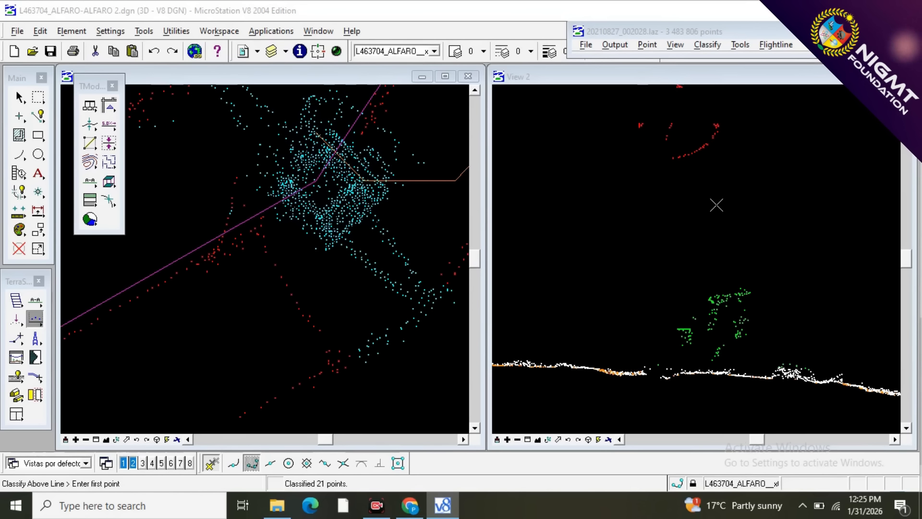
scroll(588, 183, "down", 3)
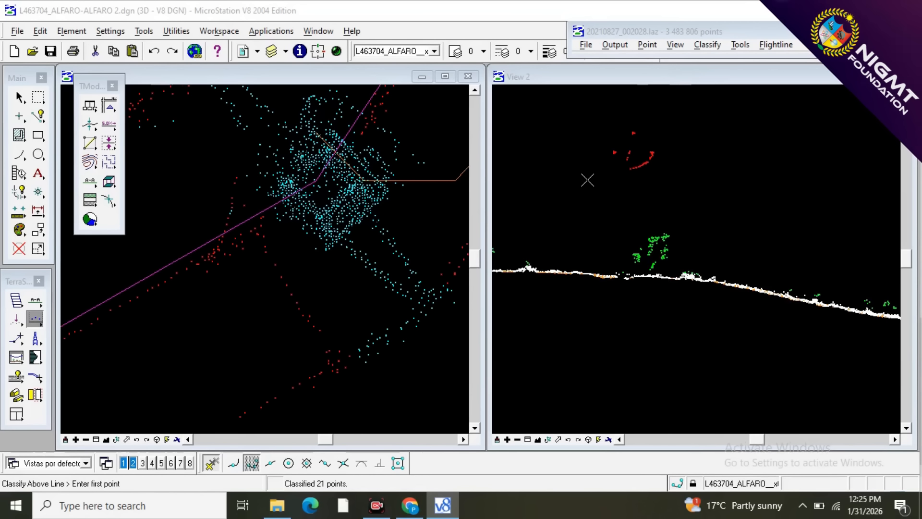
Section the short jumper west of the tower and reclassify its leftover points from 12 - TOWER to 10 - WIRES.
scroll(219, 227, "up", 3)
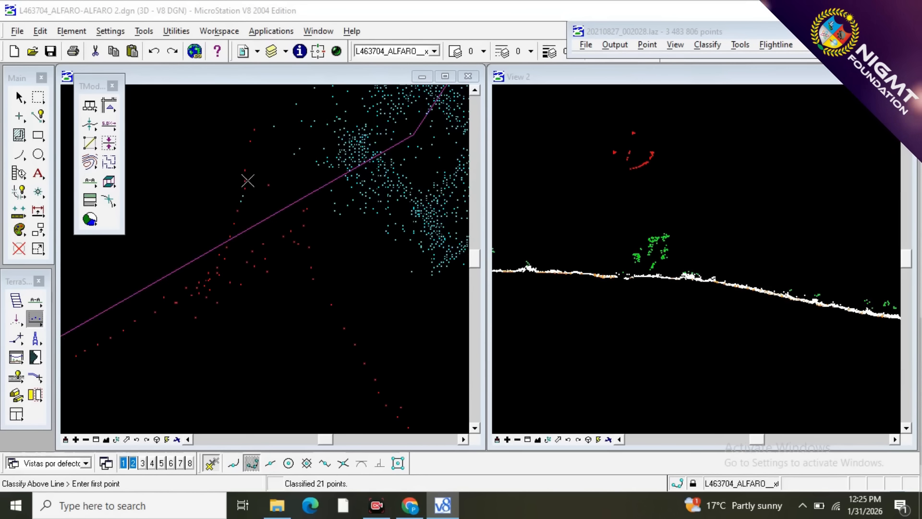
left_click(35, 300)
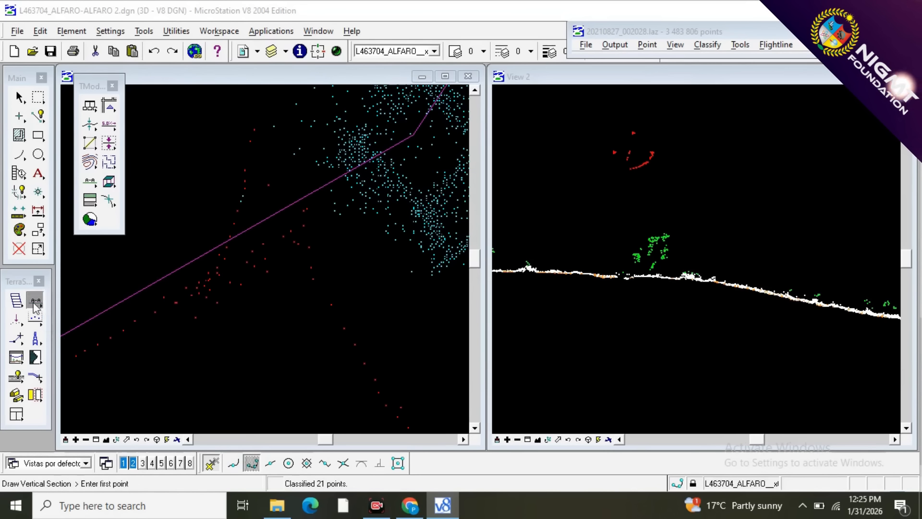
left_click(248, 177)
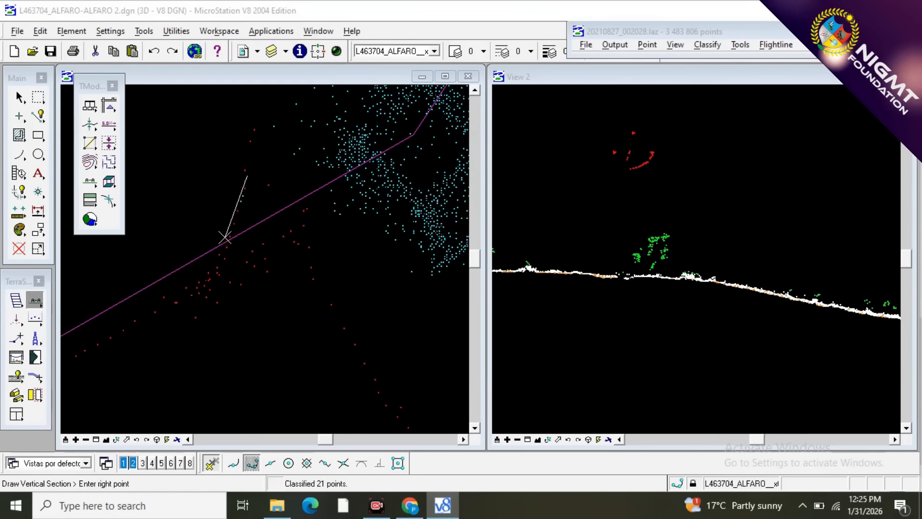
left_click(226, 240)
left_click(216, 242)
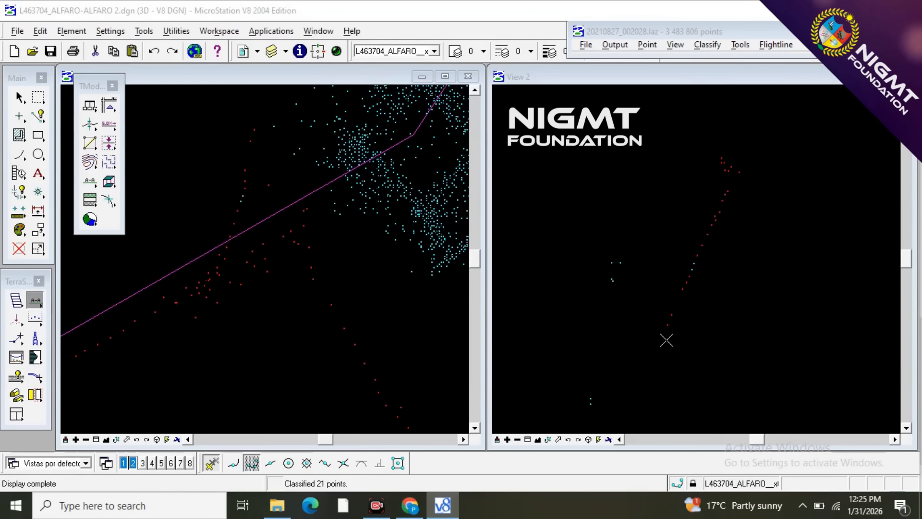
key("F3")
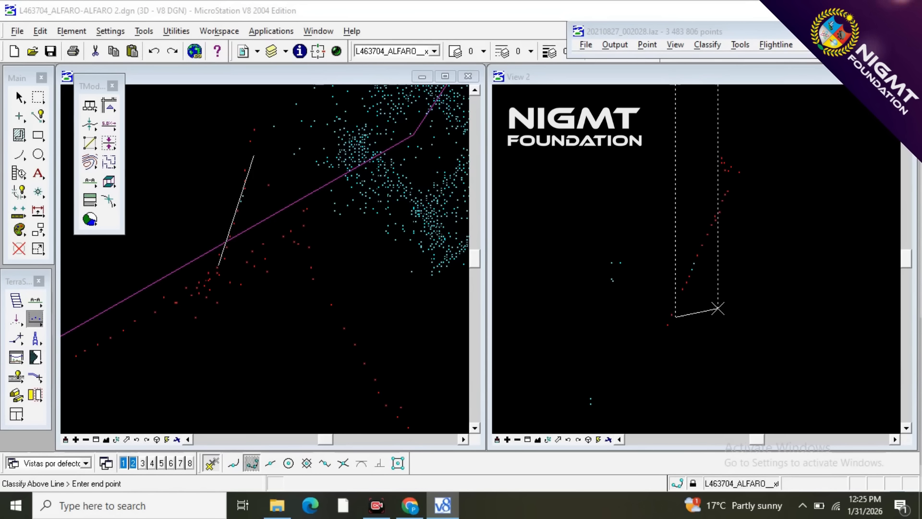
left_click(718, 308)
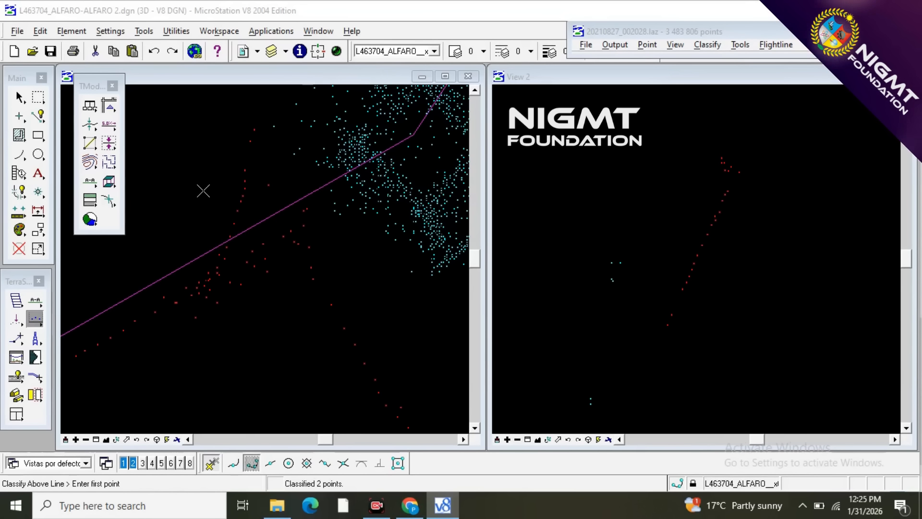
Cut a vertical section along the wire attachment at the crossarm's southeast end, from the southwest wire to the arm tip.
scroll(203, 191, "down", 3)
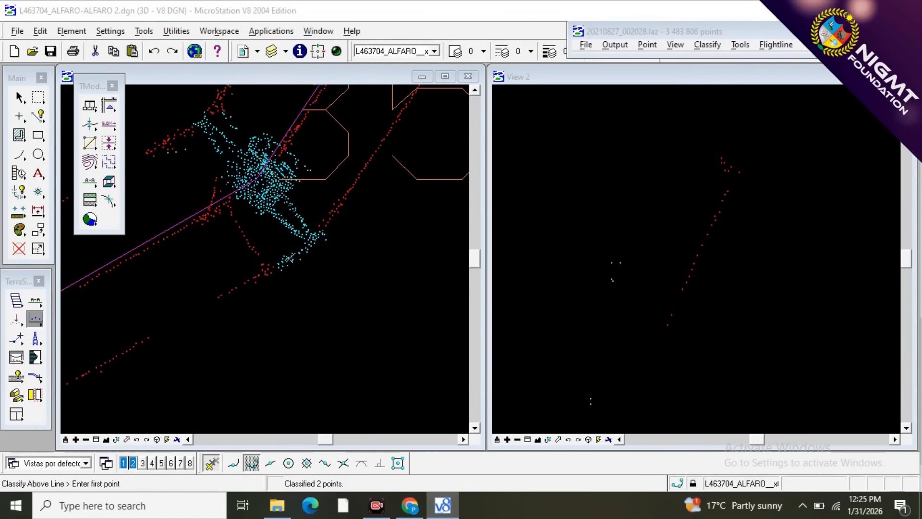
left_click(35, 302)
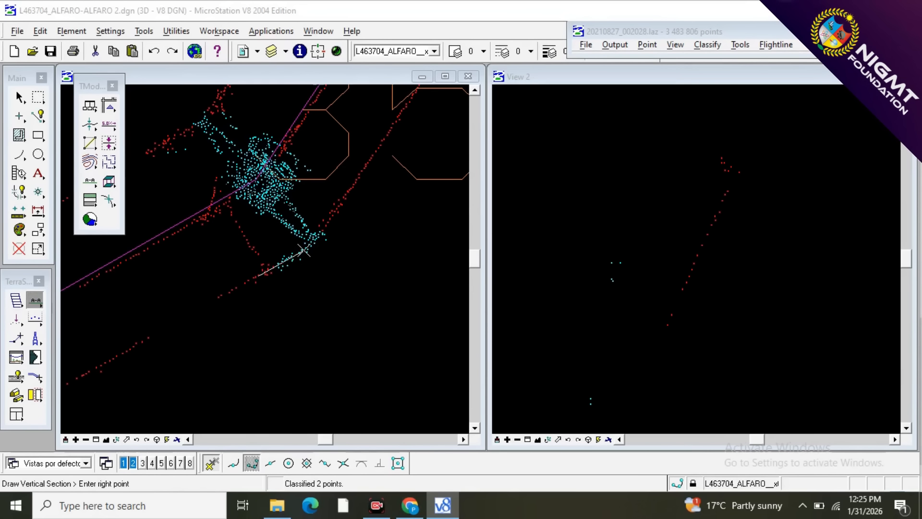
left_click(316, 238)
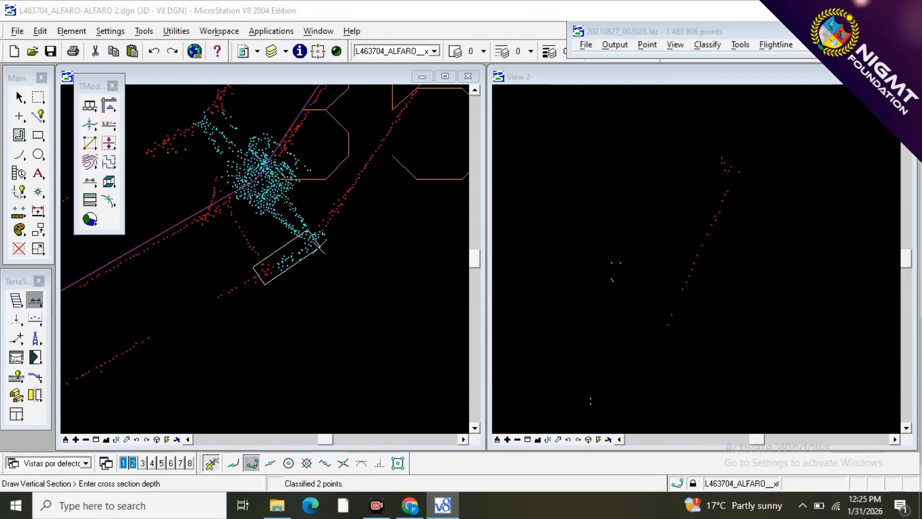
left_click(321, 250)
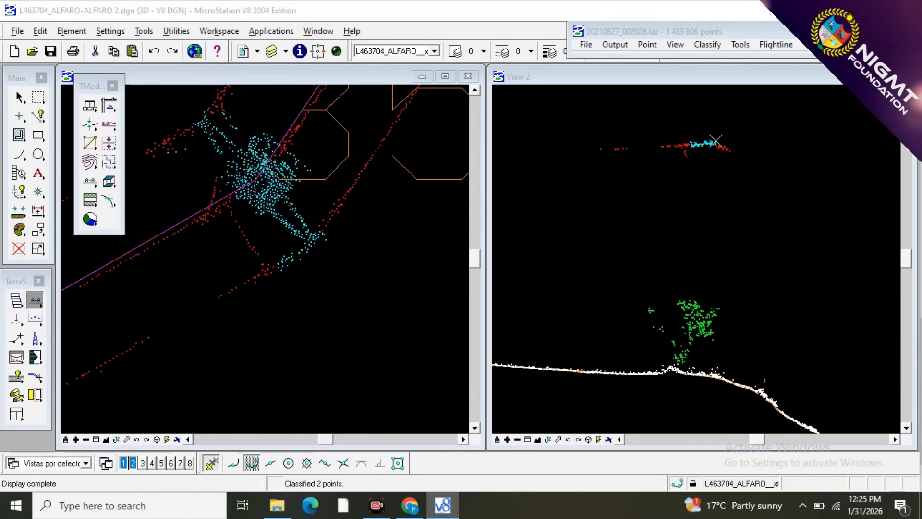
scroll(699, 138, "up", 2)
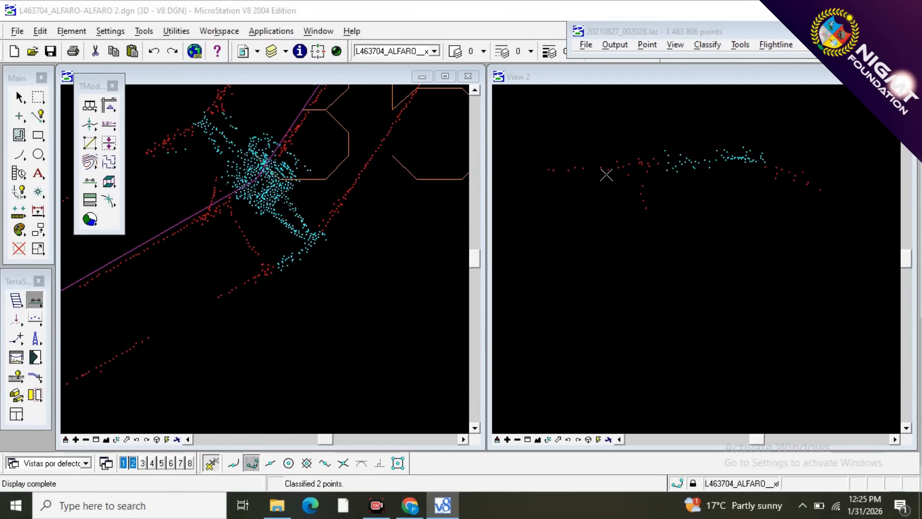
Reclassify the attachment points southwest of the arm tip from 12 - TOWER to 10 - WIRES, ending the line just before the dense arm points.
key("F2")
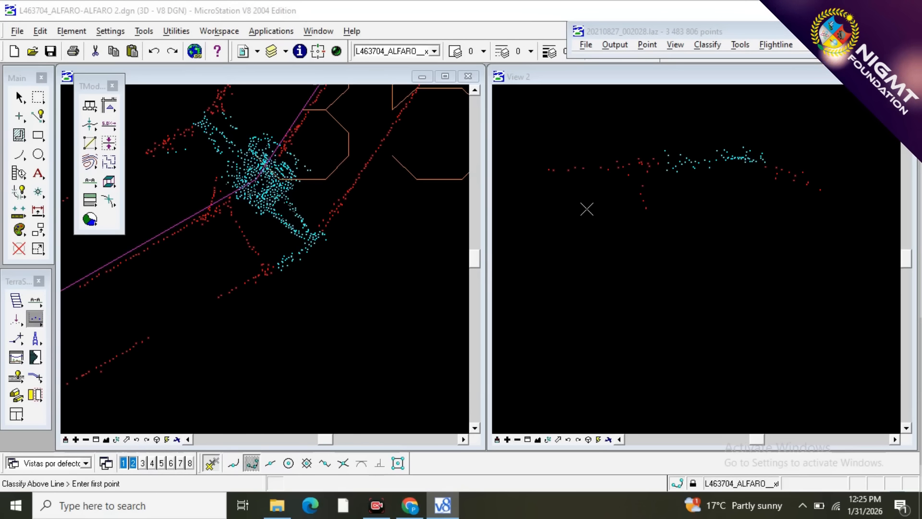
left_click(587, 209)
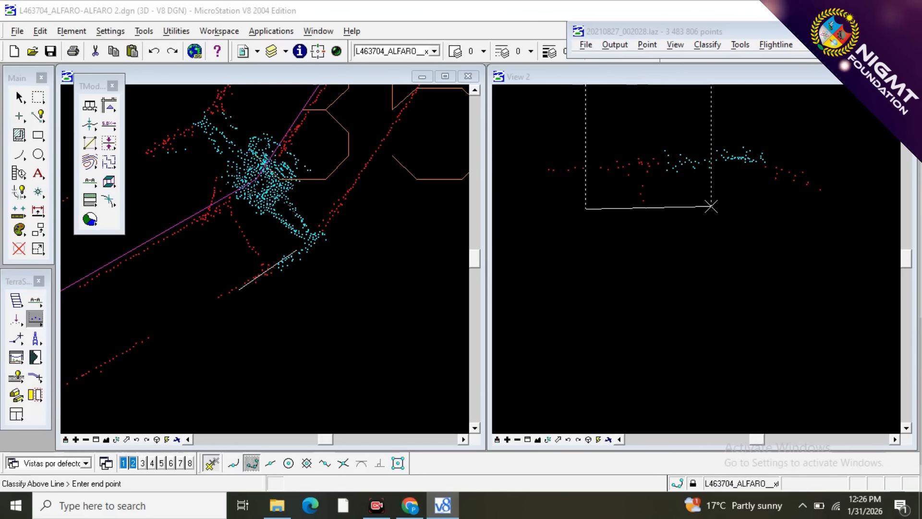
left_click(711, 207)
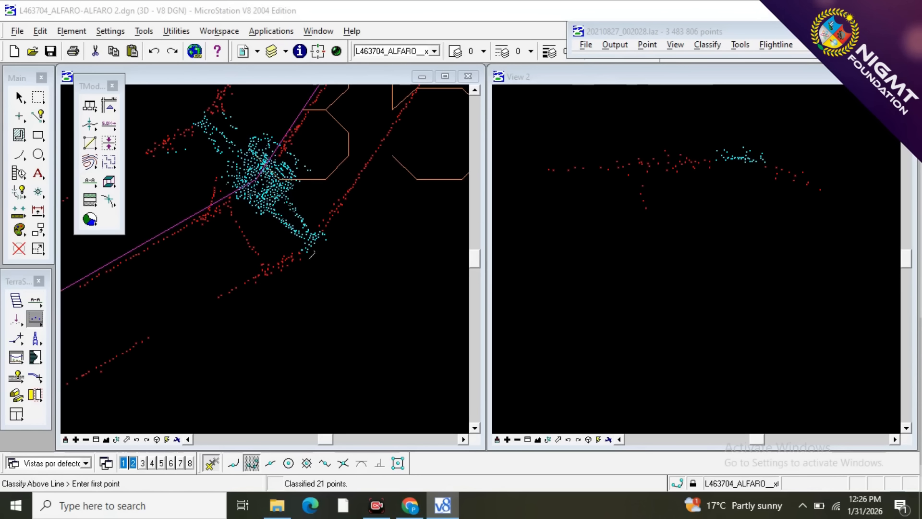
Reclassify the remaining points at the arm tip's southwest edge from 12 - TOWER to 10 - WIRES, with short lines below them.
scroll(307, 243, "up", 3)
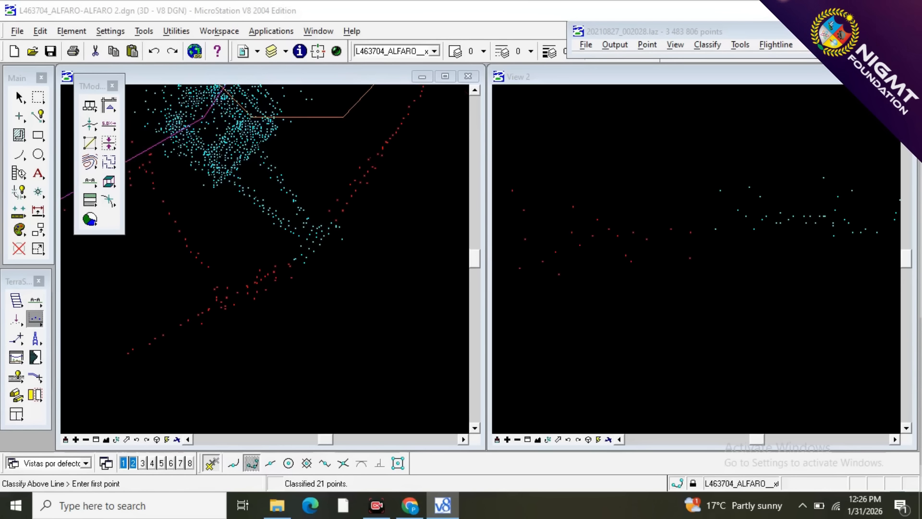
left_click(625, 298)
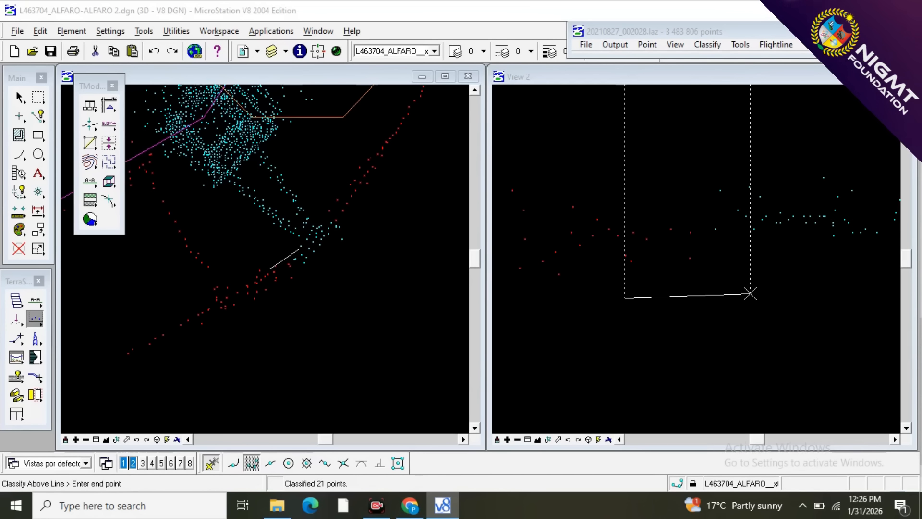
left_click(750, 293)
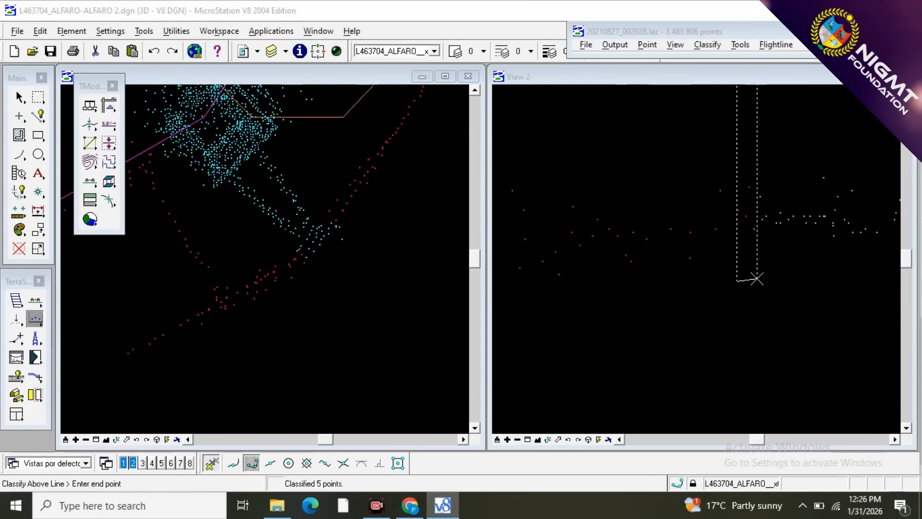
left_click(758, 279)
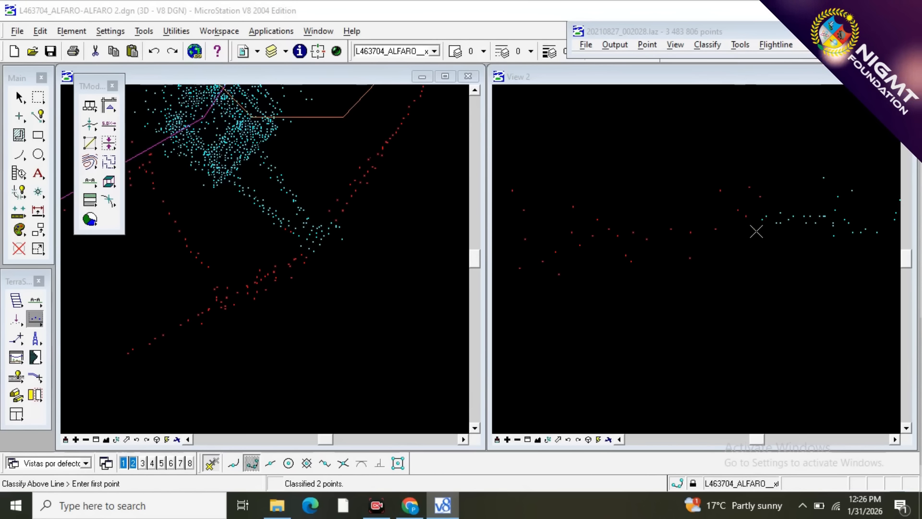
left_click(758, 213)
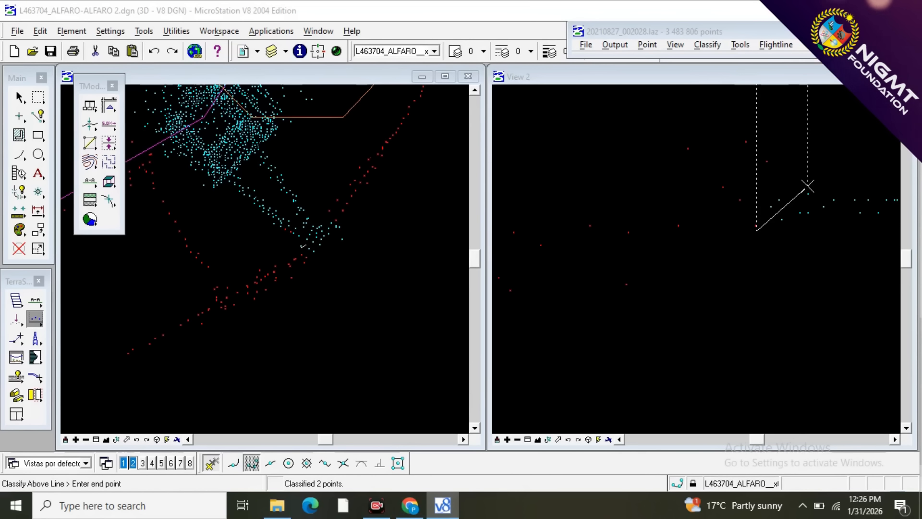
left_click(792, 195)
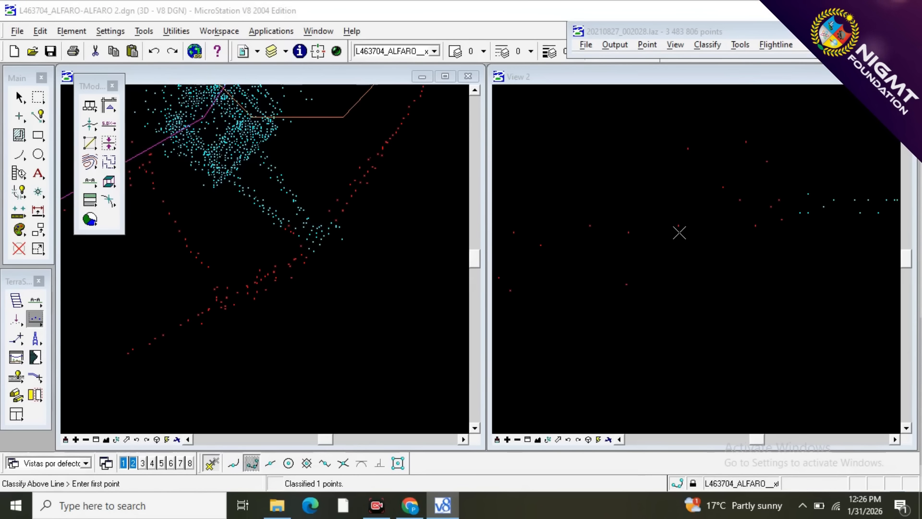
Reclassify the points at the arm tip's northeast edge, where the outgoing wire starts, from 12 - TOWER to 10 - WIRES.
scroll(675, 246, "down", 2)
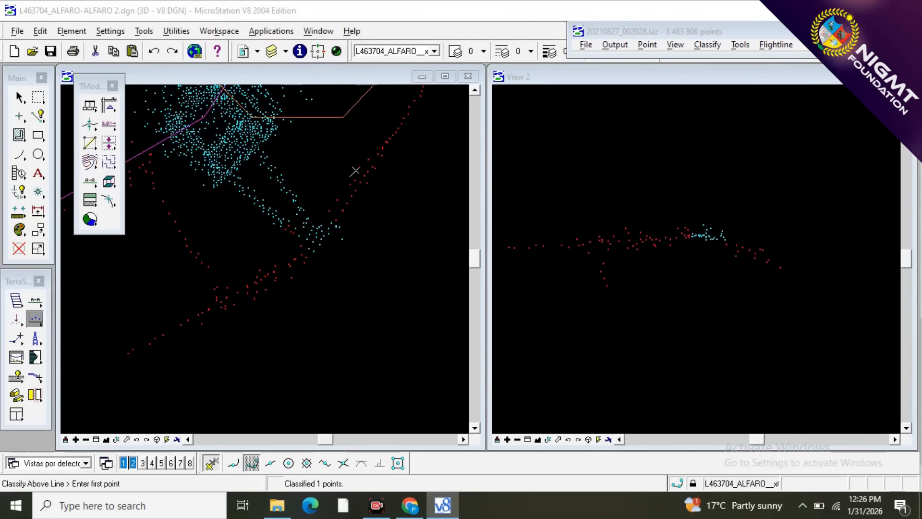
scroll(281, 226, "up", 3)
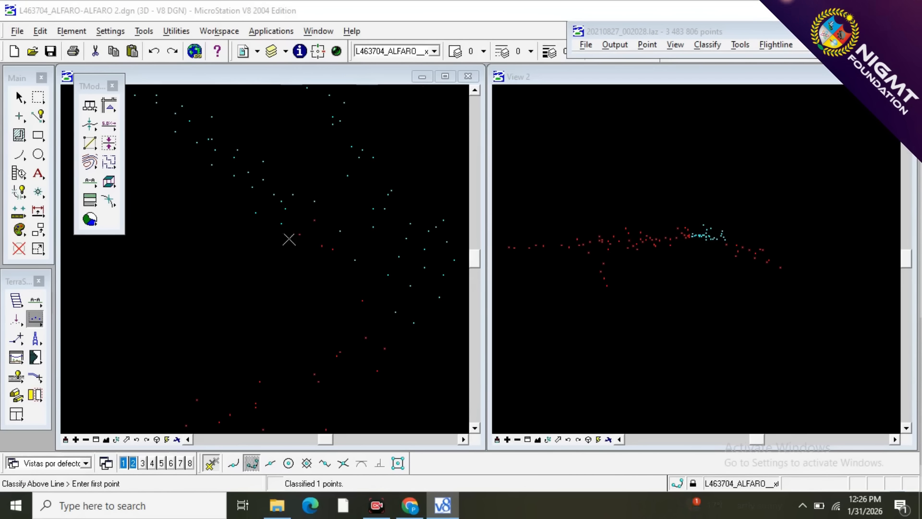
scroll(196, 267, "down", 3)
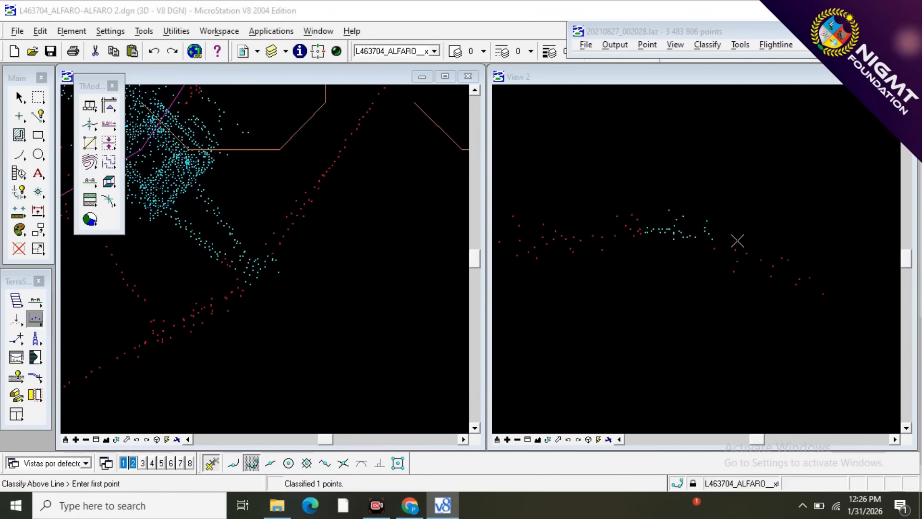
left_click(761, 266)
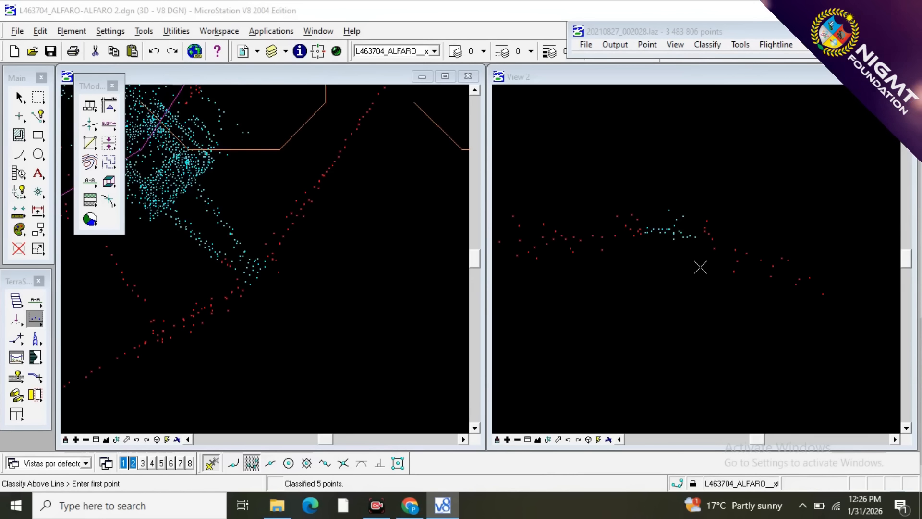
left_click(707, 251)
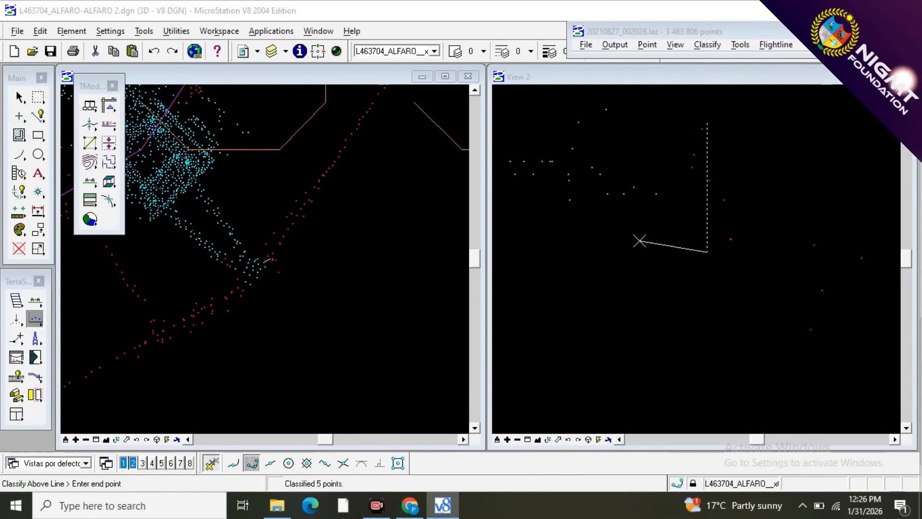
left_click(632, 239)
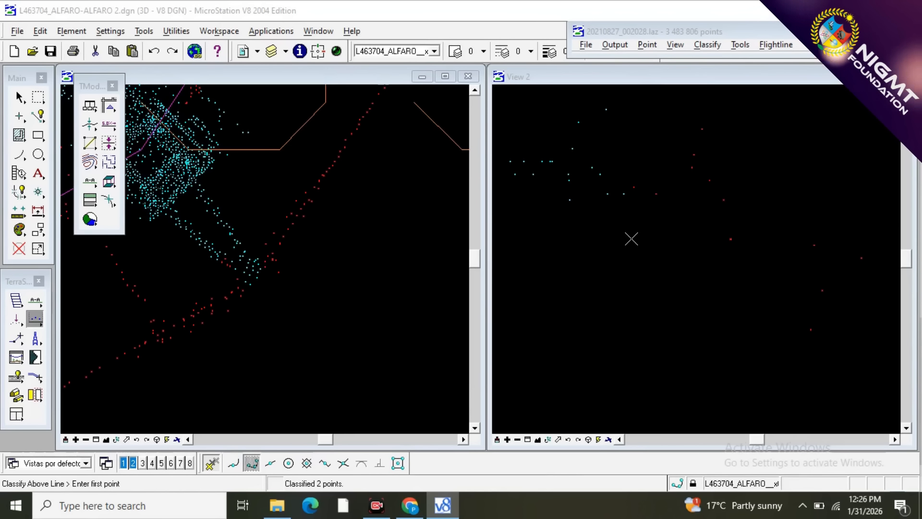
scroll(337, 272, "down", 2)
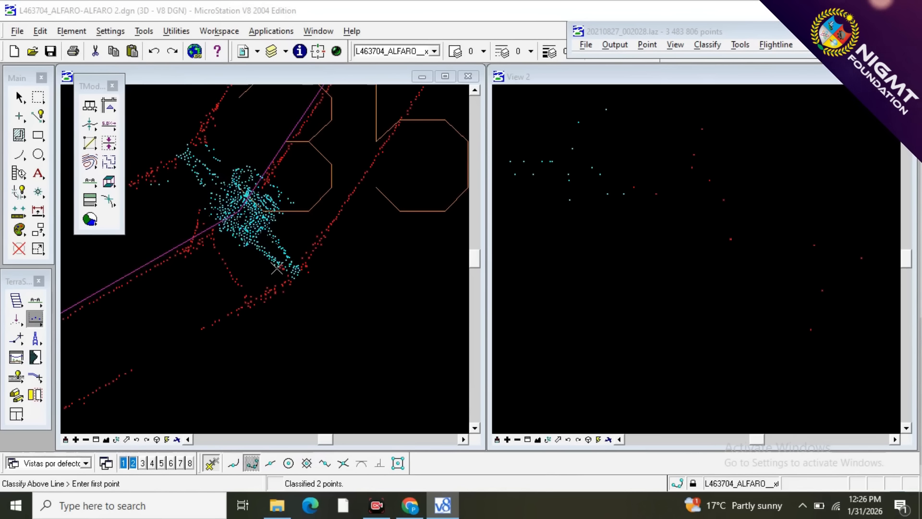
Cut a narrow vertical section along the stray wire points on the southeast crossarm's southwest edge, just before the arm tip.
scroll(289, 273, "up", 3)
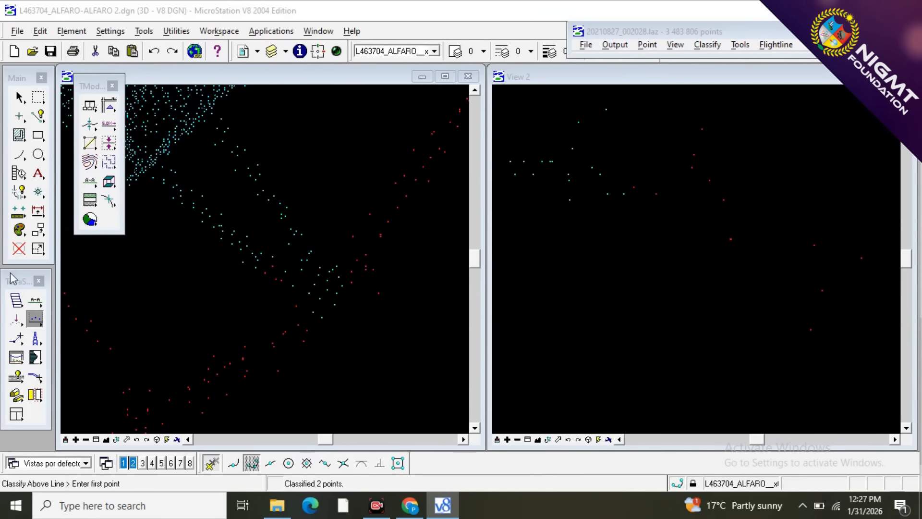
left_click(35, 300)
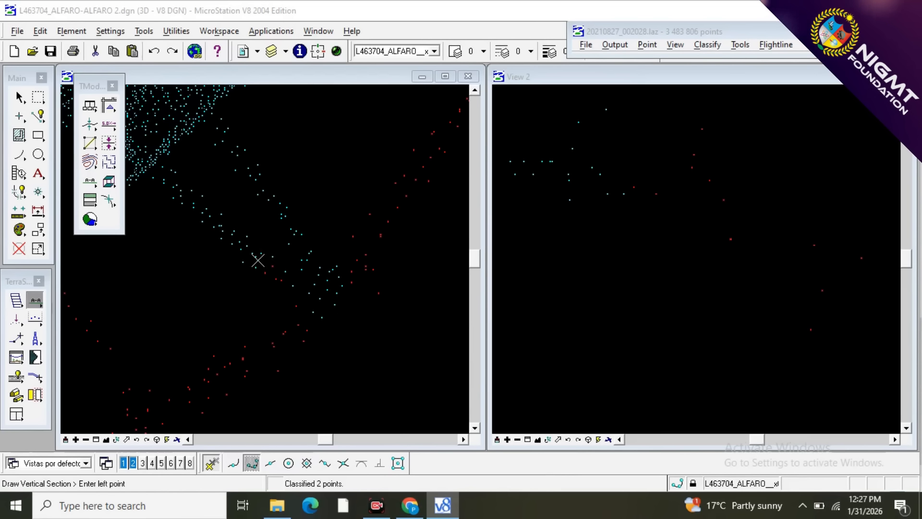
left_click(290, 283)
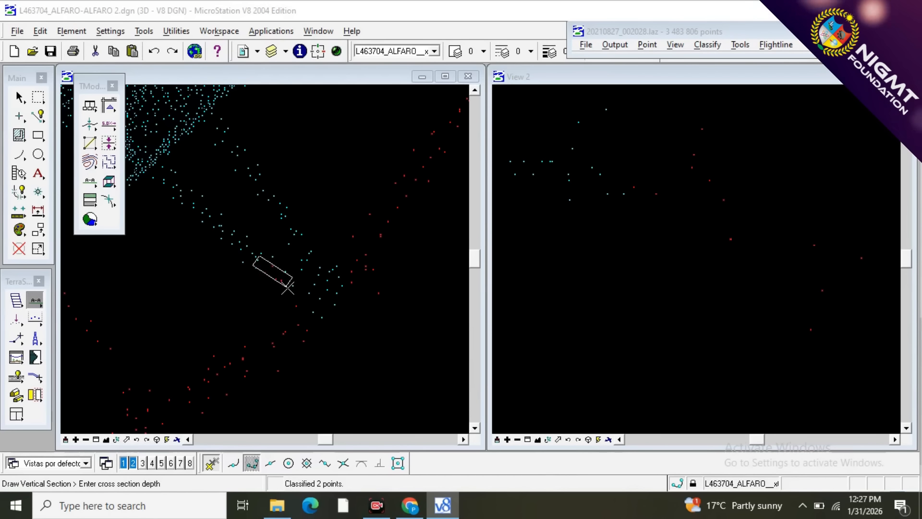
left_click(287, 294)
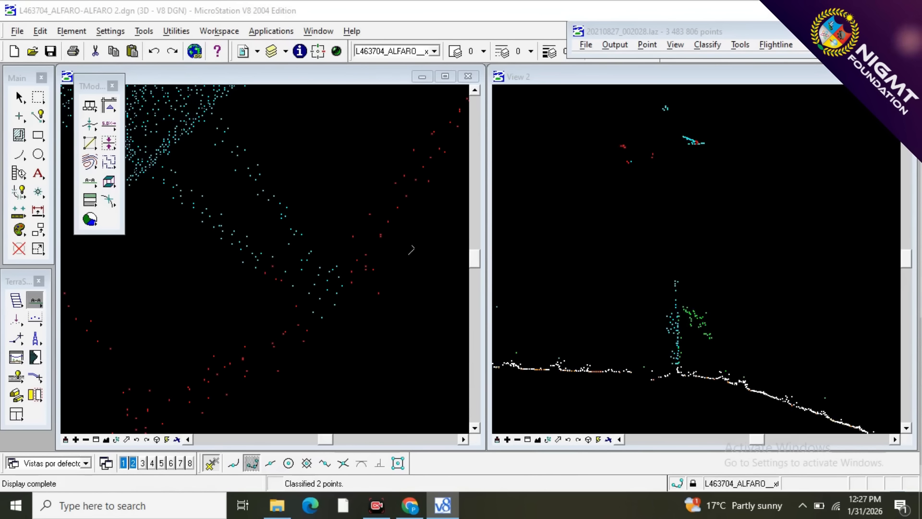
scroll(695, 145, "up", 2)
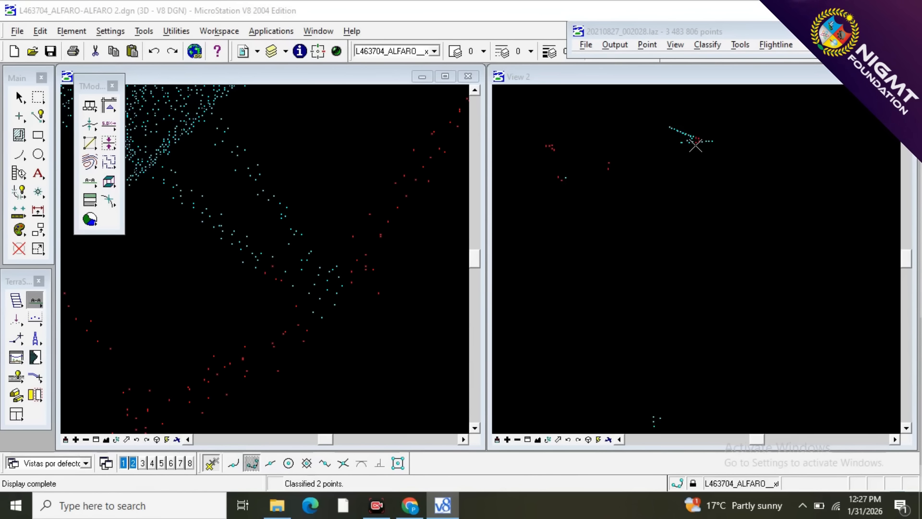
scroll(691, 153, "up", 1)
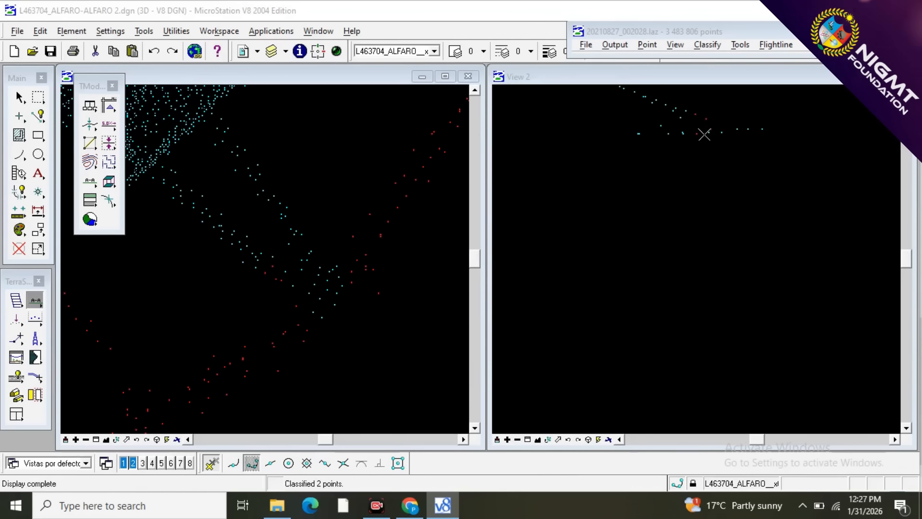
Reclassify the stray points on the crossarm's southwest edge from 10 - WIRES to 12 - TOWER with a short line below them.
key("F1")
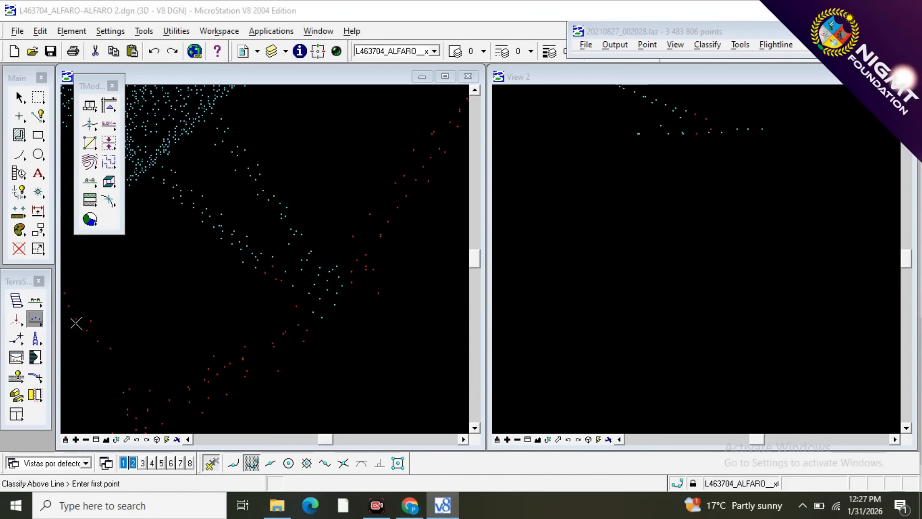
left_click(35, 319)
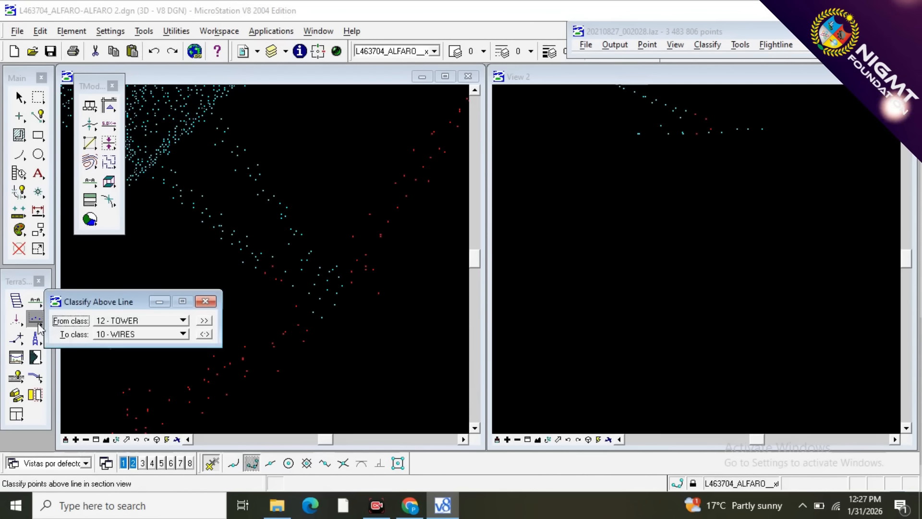
left_click(204, 335)
left_click(671, 161)
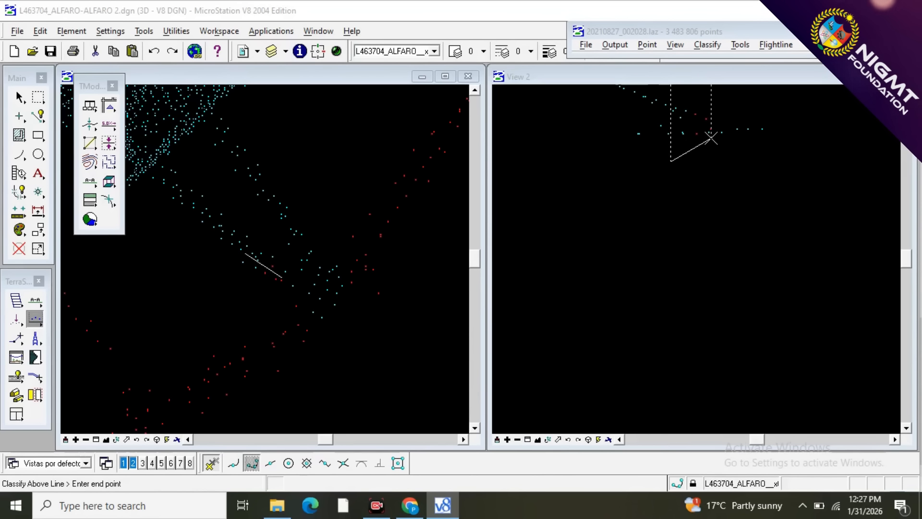
left_click(711, 138)
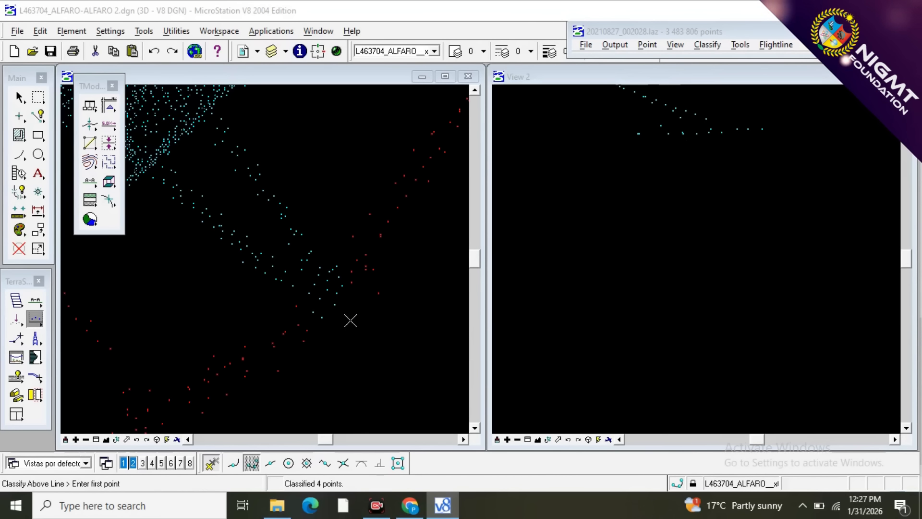
Cut a thin vertical section through the isolated tower points beside the wire, southwest of the crossarm's northwest end.
scroll(358, 360, "down", 3)
scroll(358, 360, "down", 3)
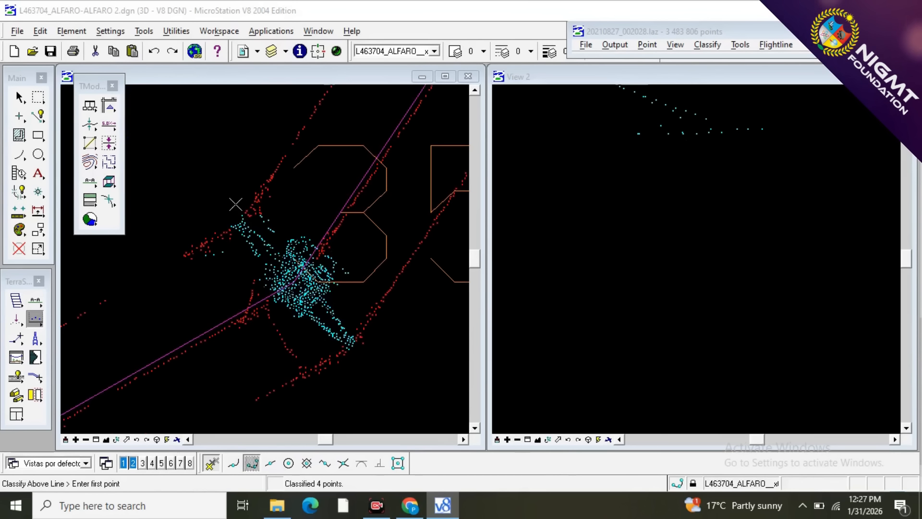
scroll(267, 209, "up", 3)
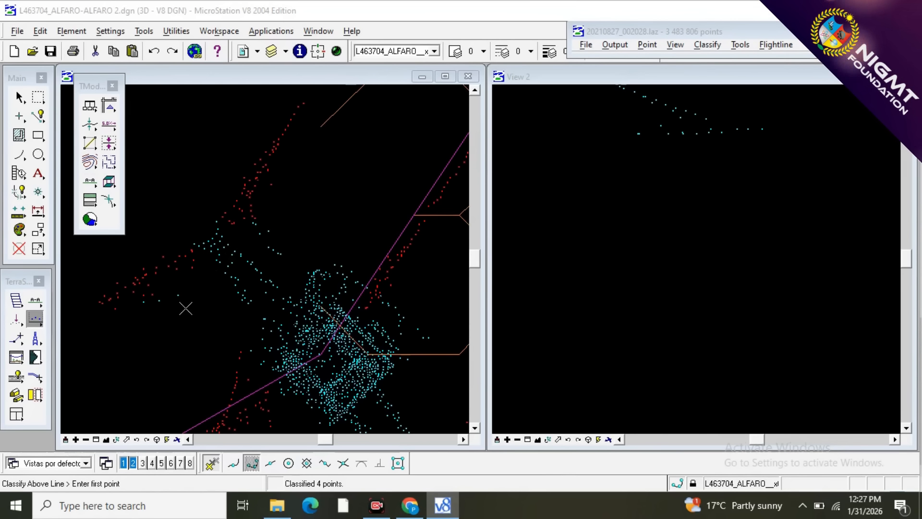
left_click(40, 303)
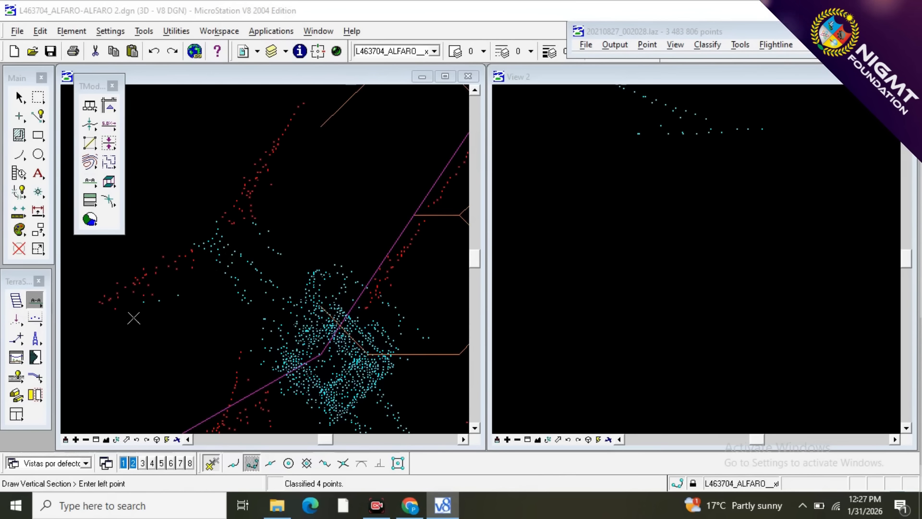
left_click(189, 295)
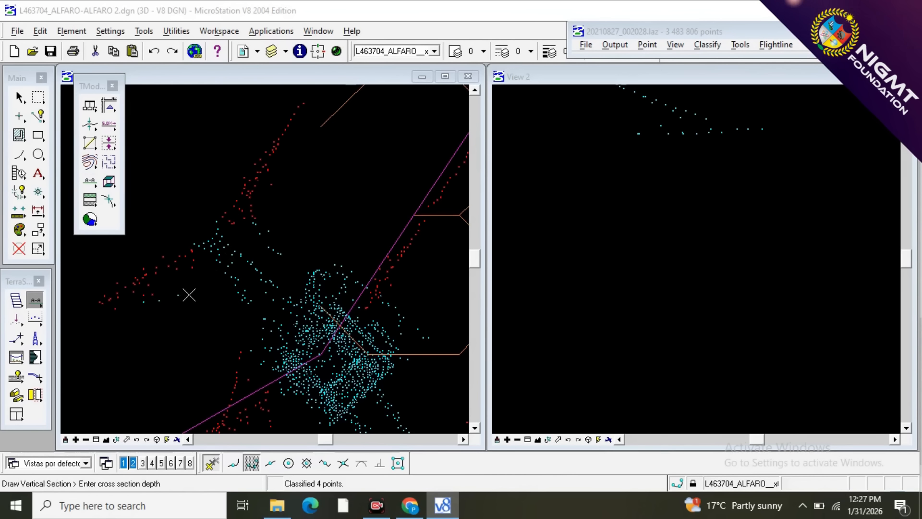
left_click(190, 300)
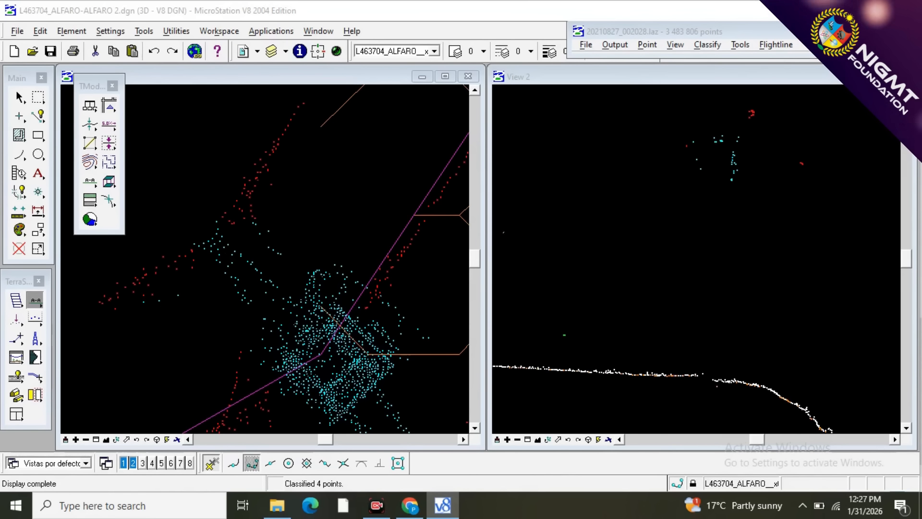
scroll(695, 146, "up", 3)
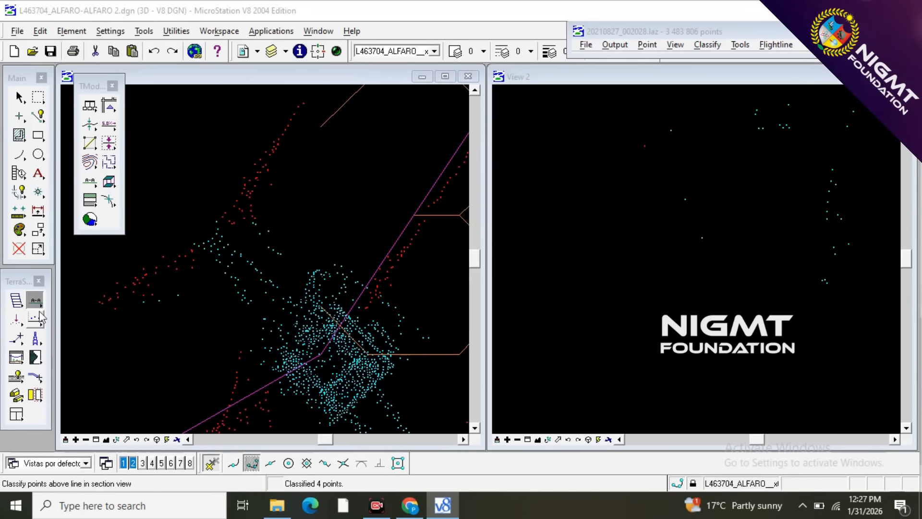
Reclassify the isolated points southwest of the northwest arm from 12 - TOWER to 10 - WIRES, ending the line before the dense points.
left_click(40, 315)
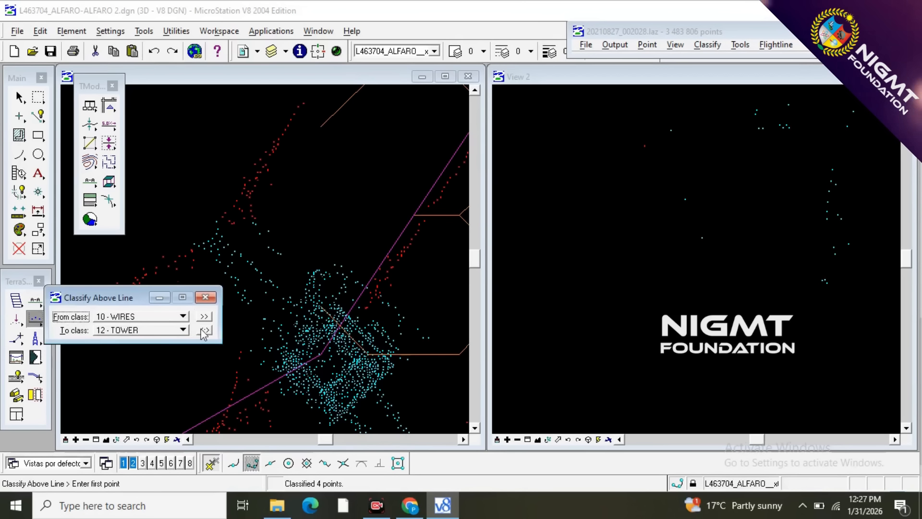
left_click(205, 330)
left_click(578, 299)
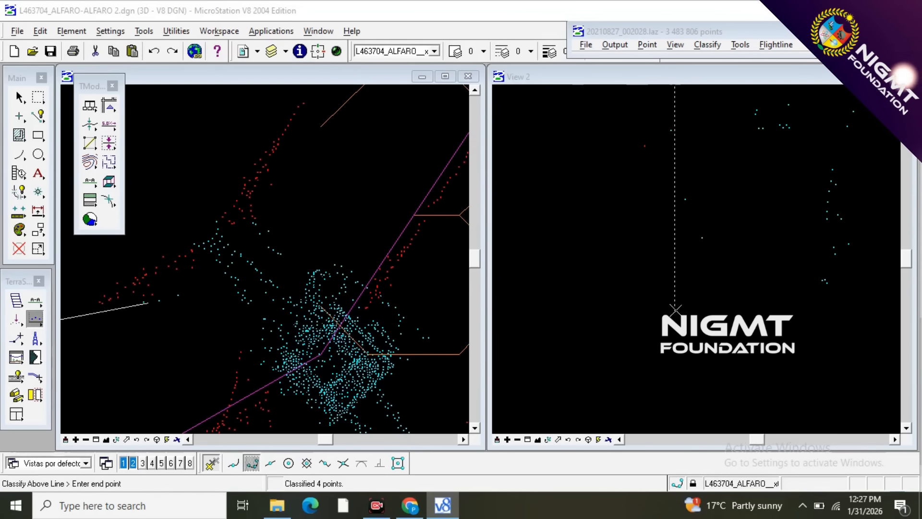
left_click(716, 291)
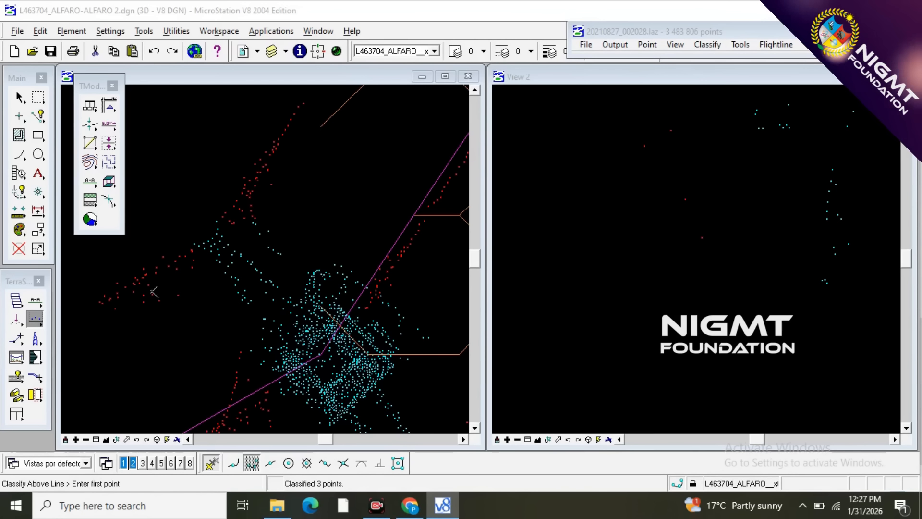
Cut a vertical section along the string of tower points hanging northeast of the northwest crossarm, from the wire toward the tower.
scroll(216, 293, "down", 2)
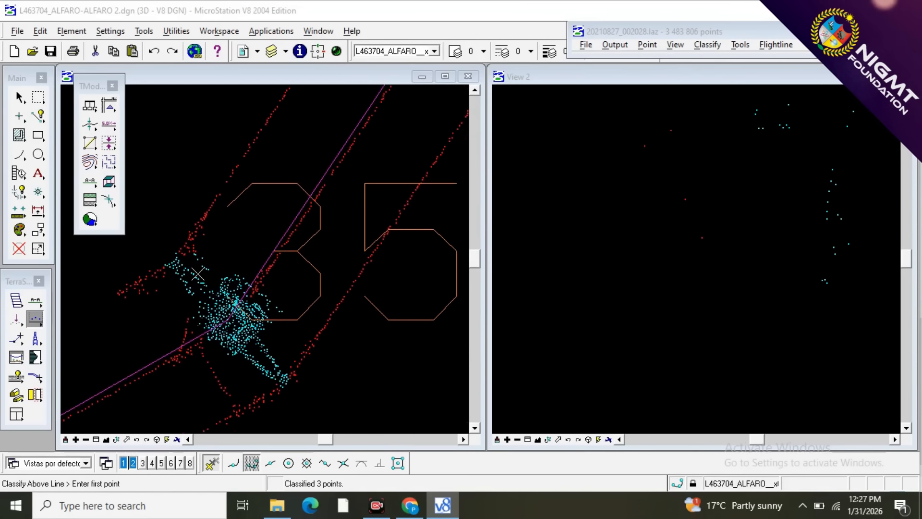
scroll(197, 274, "up", 2)
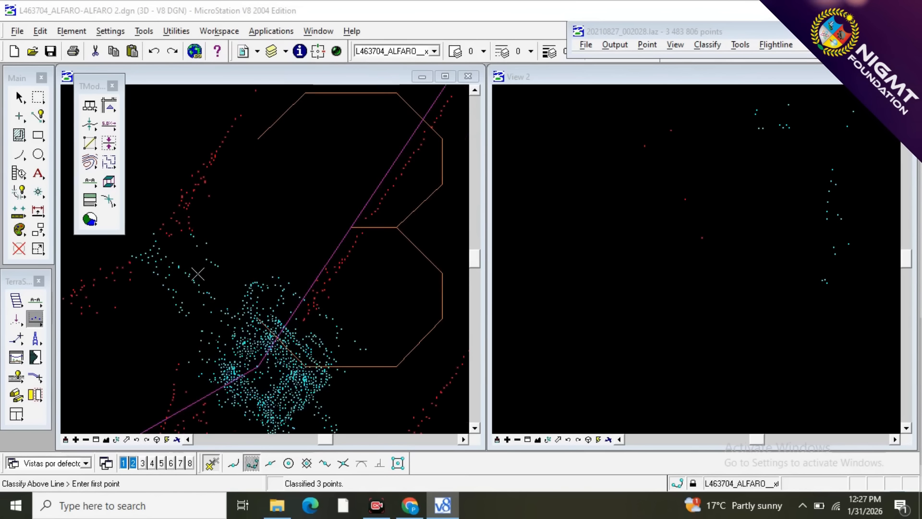
left_click(35, 301)
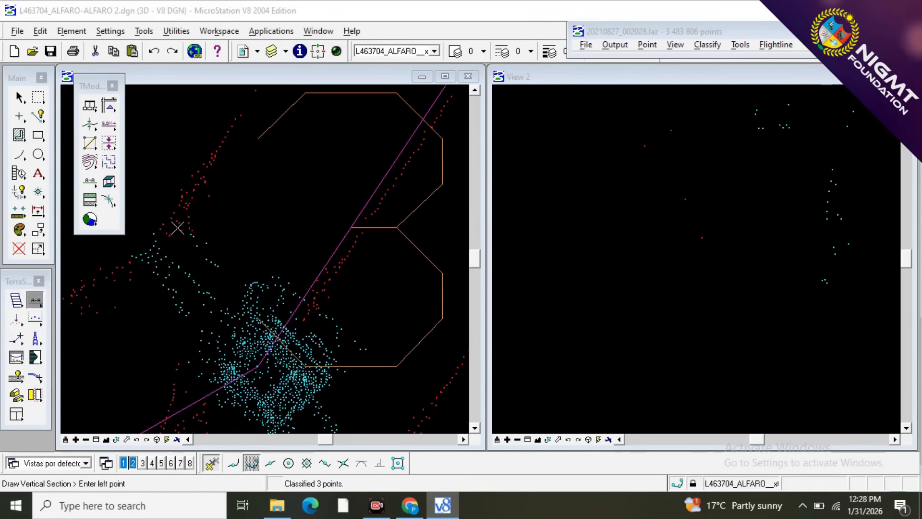
left_click(214, 274)
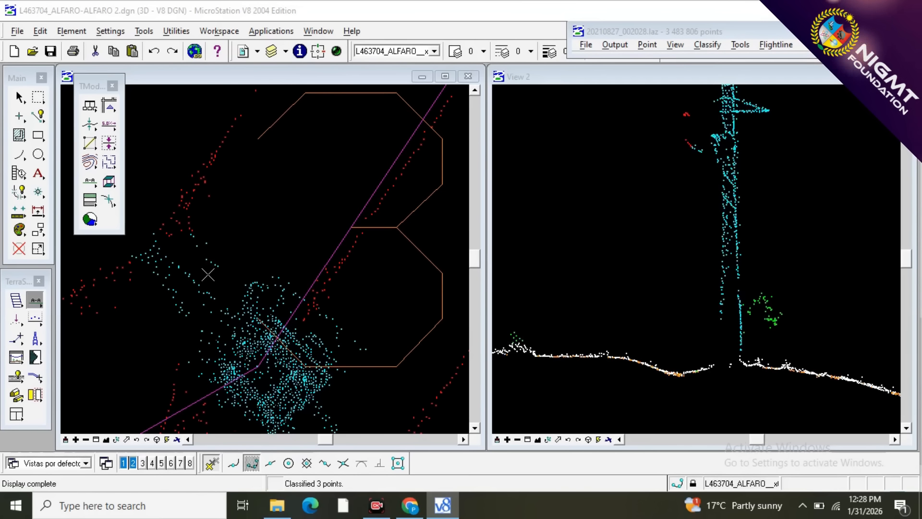
scroll(710, 145, "up", 2)
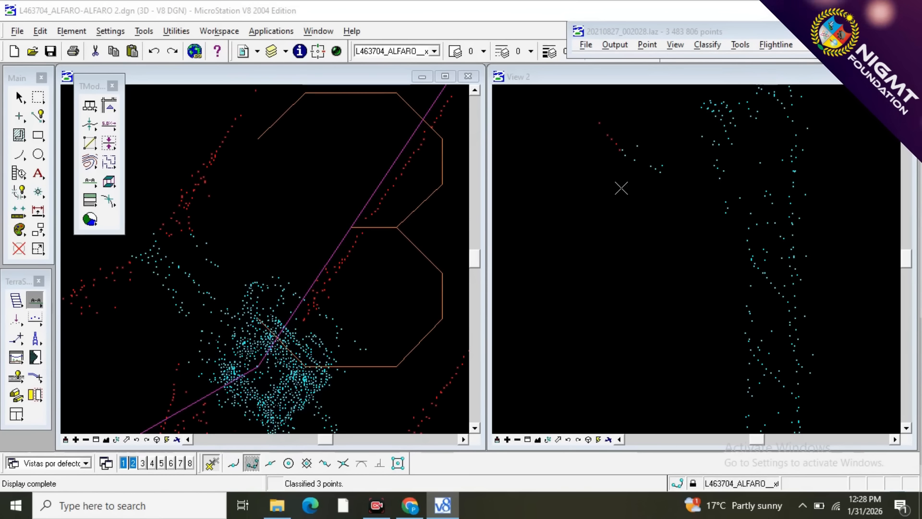
Reclassify the hanging wire points northeast of the northwest crossarm from 12 - TOWER to 10 - WIRES, keeping the line clear of the tower body.
key("F1")
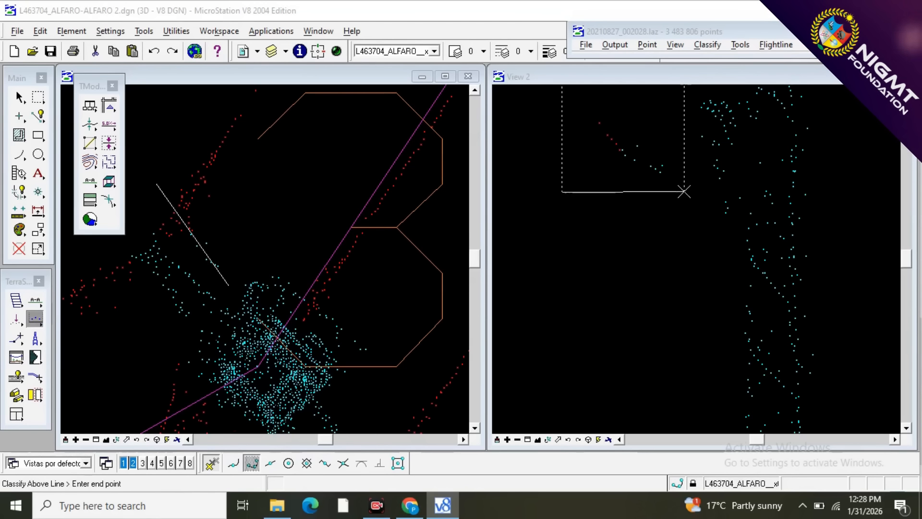
left_click(680, 228)
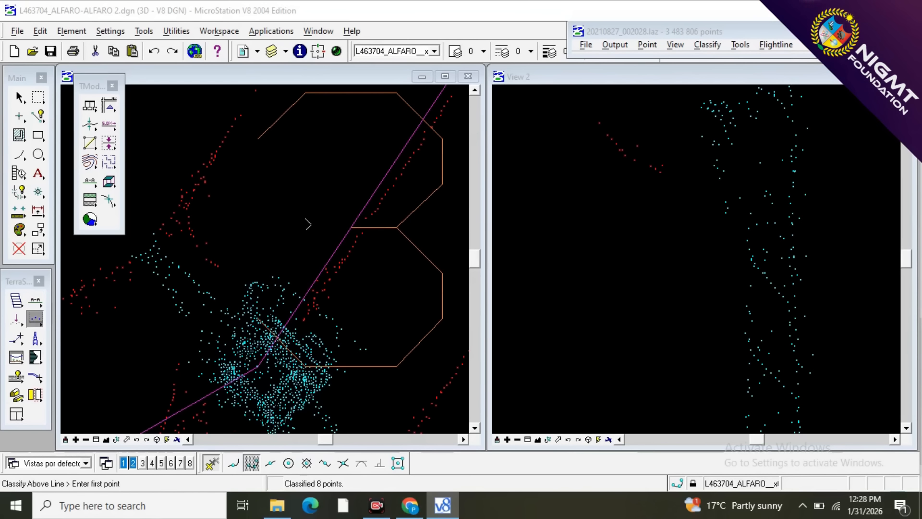
scroll(581, 223, "down", 4)
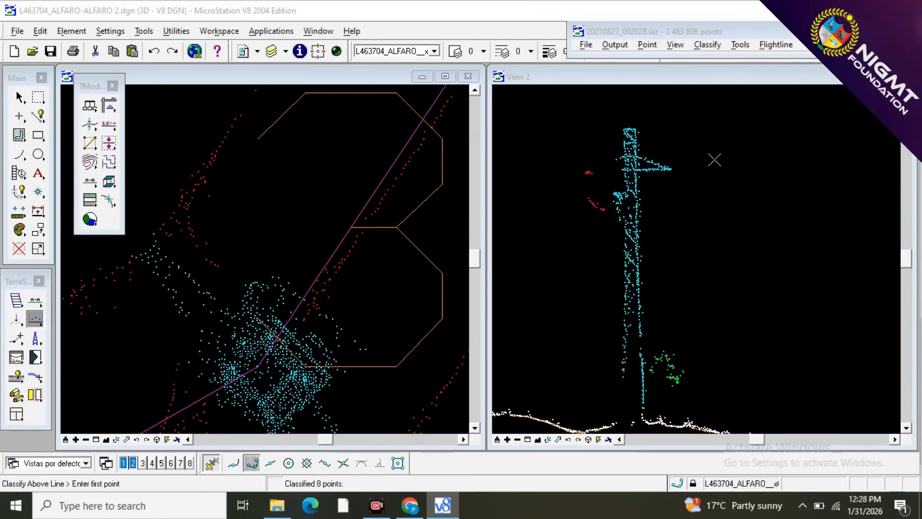
scroll(714, 160, "down", 2)
scroll(667, 167, "up", 5)
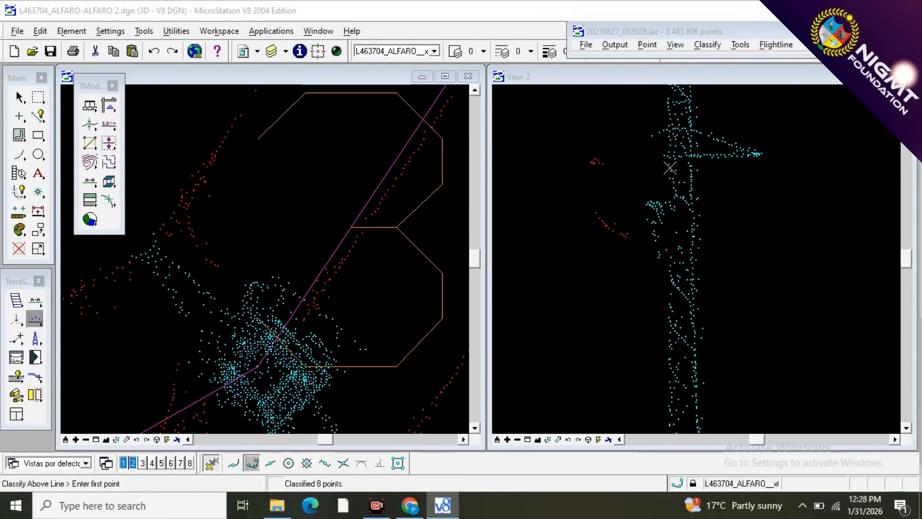
Cut a vertical section along the tower's northeast side, from its northern edge to past the outlying eastern points, reaching back to the tower body.
scroll(155, 212, "down", 3)
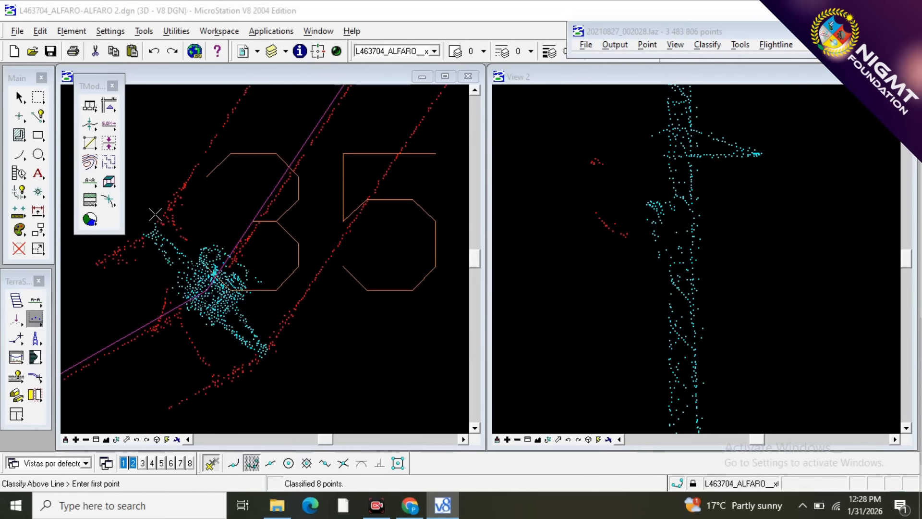
scroll(194, 292, "up", 2)
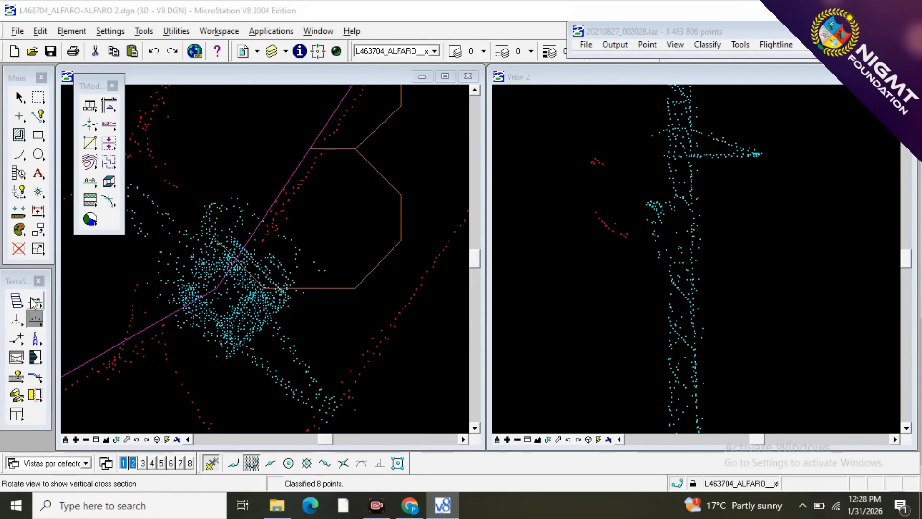
left_click(34, 302)
left_click(224, 200)
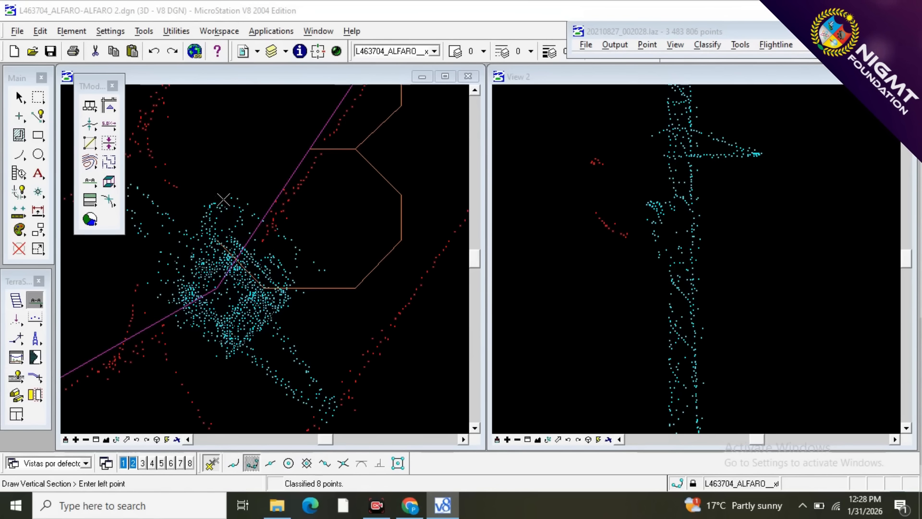
left_click(328, 272)
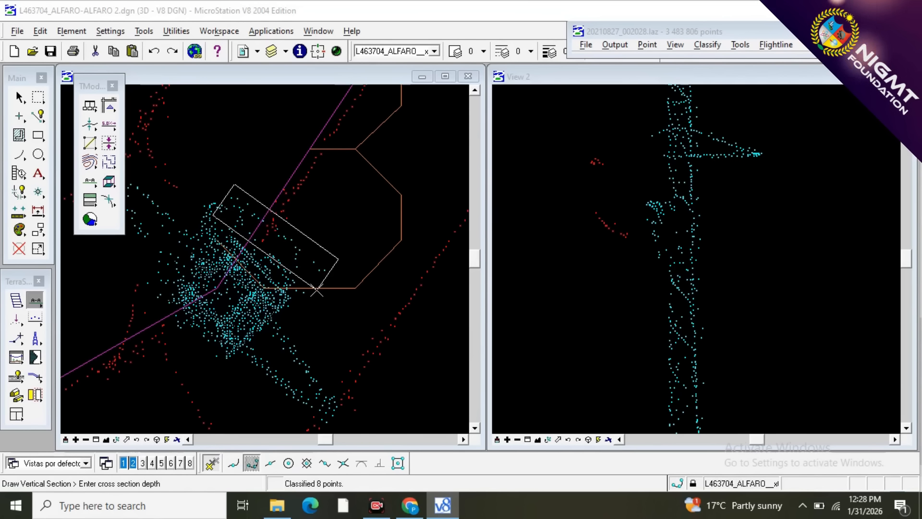
left_click(317, 291)
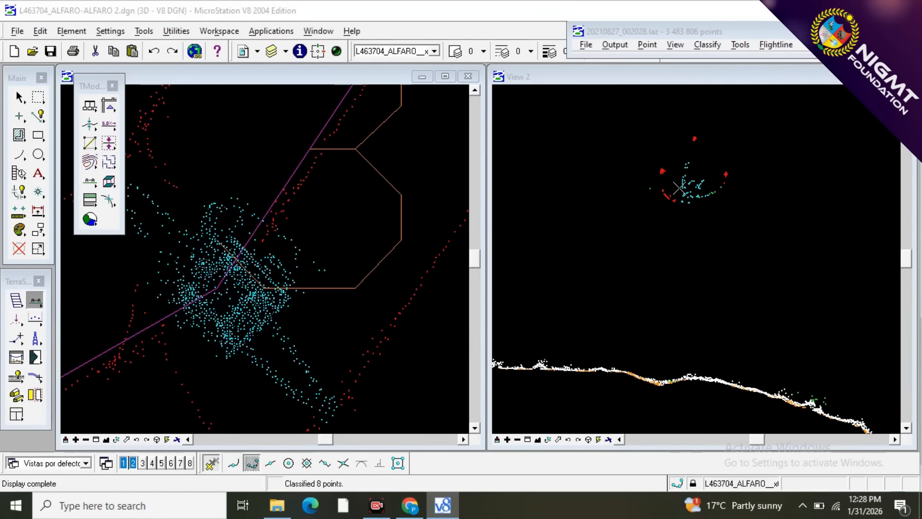
scroll(699, 186, "up", 5)
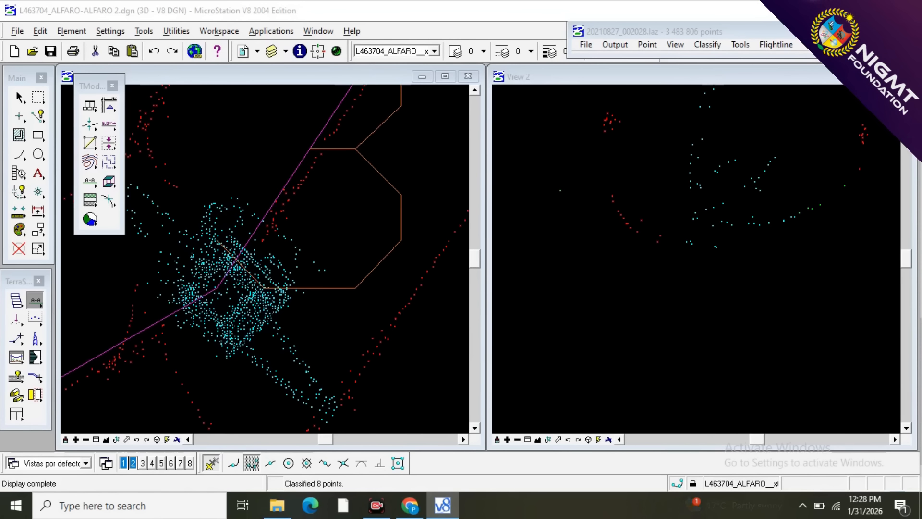
left_click(36, 301)
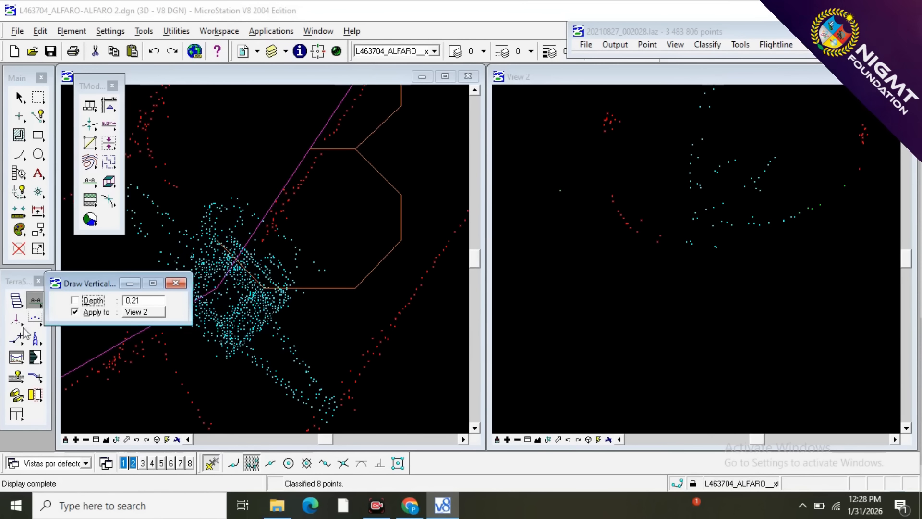
Reclassify the stray points off the tower's northeast side from 12 - TOWER to 10 - WIRES with two Classify Above Line passes.
left_click(35, 317)
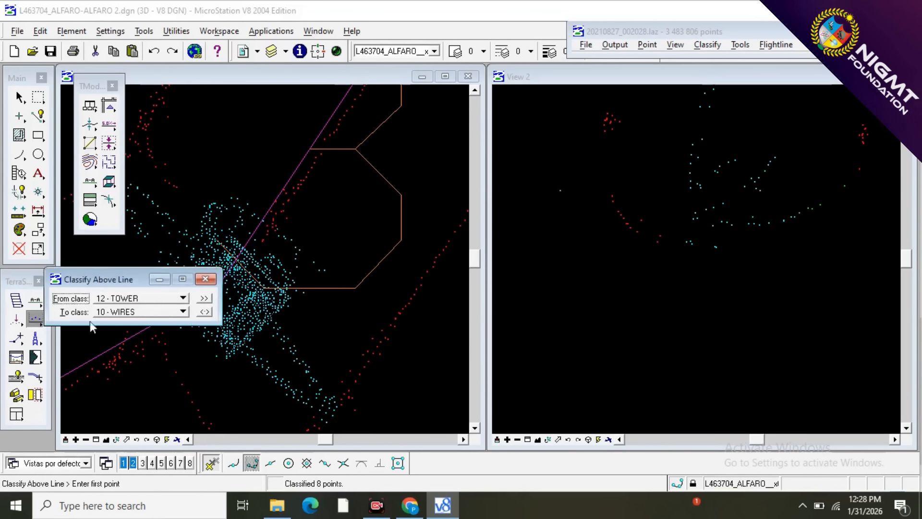
left_click(866, 249)
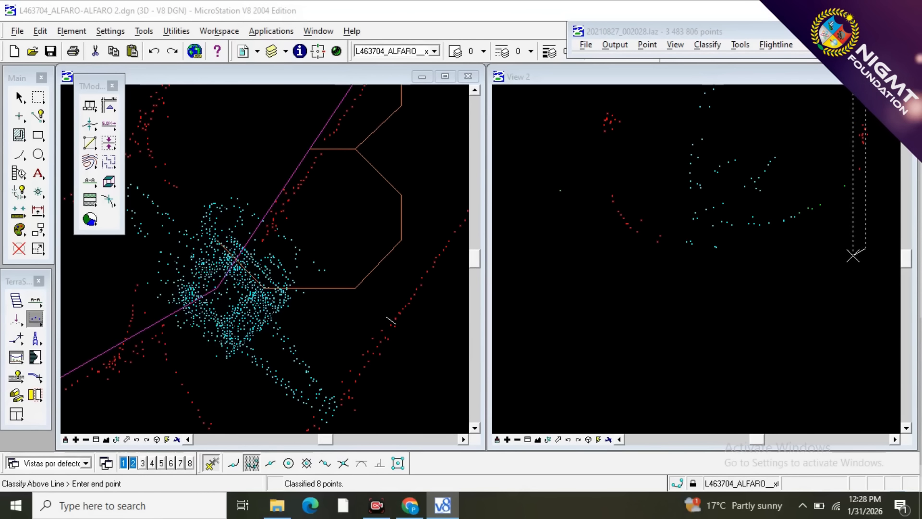
left_click(753, 268)
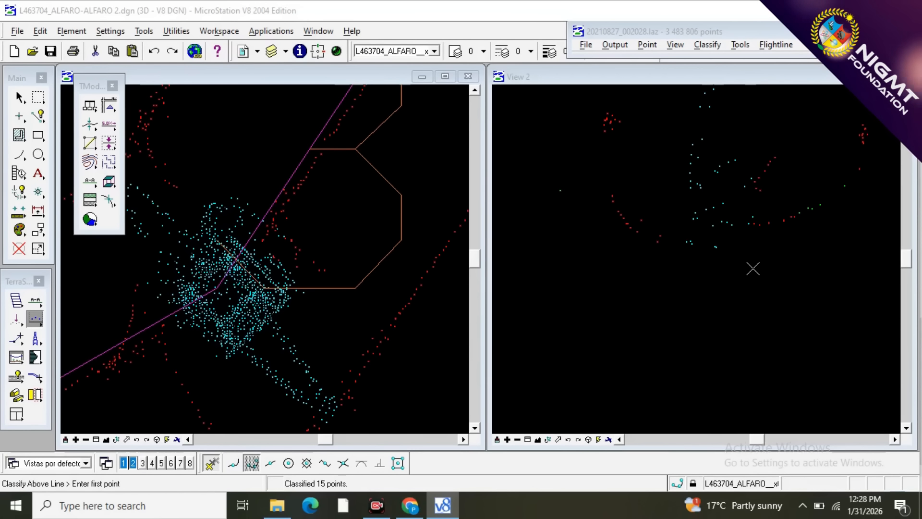
left_click(770, 232)
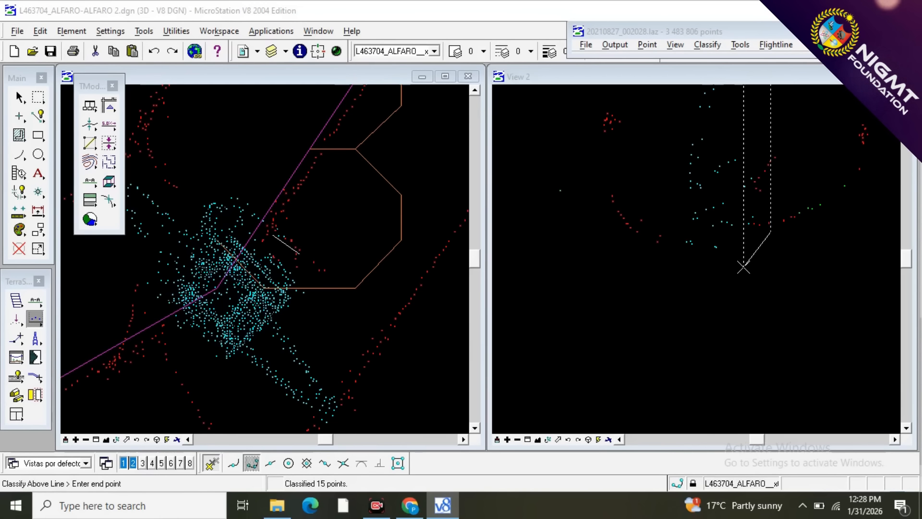
scroll(737, 272, "down", 3)
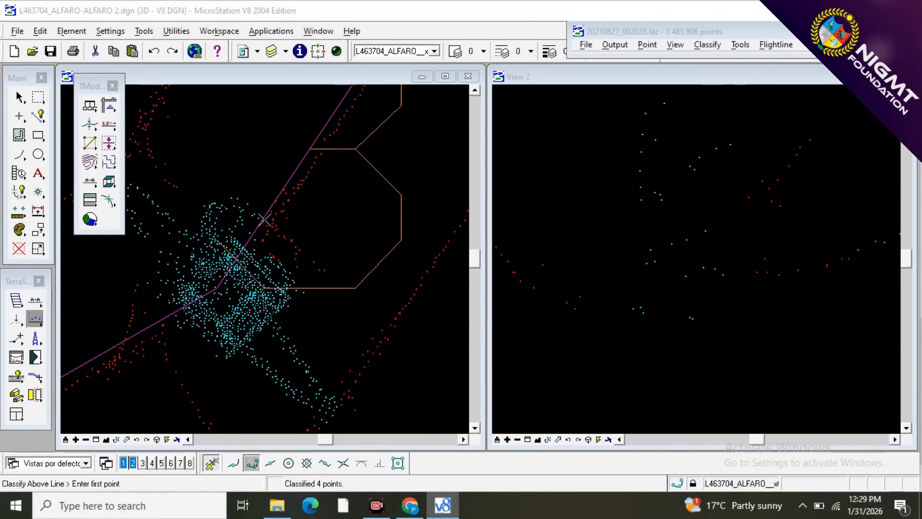
Cut a narrow vertical section along the northeast edge of the tower's northern point loop, ending just past the centre line.
left_click(35, 300)
left_click(176, 283)
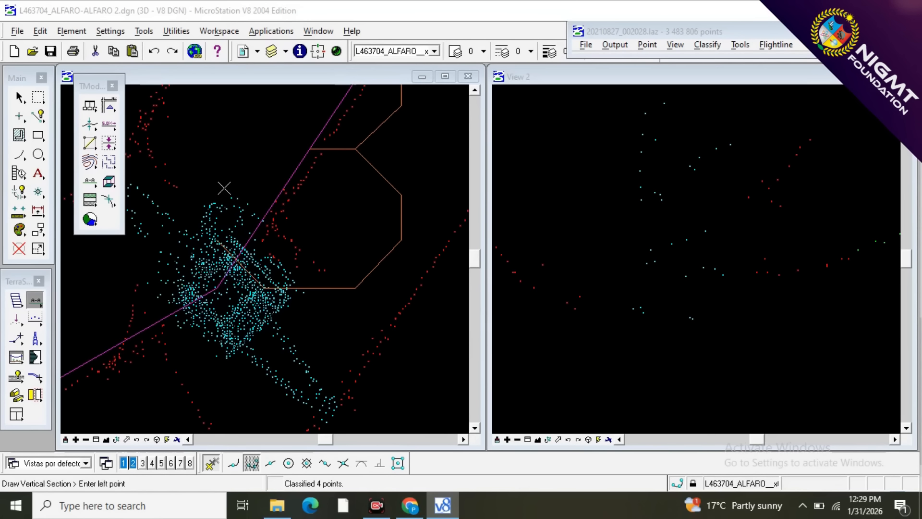
left_click(263, 224)
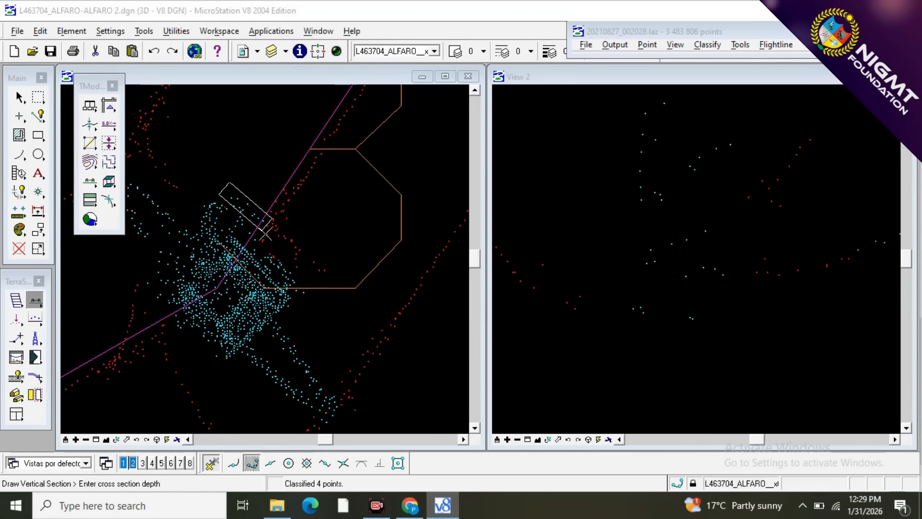
left_click(265, 232)
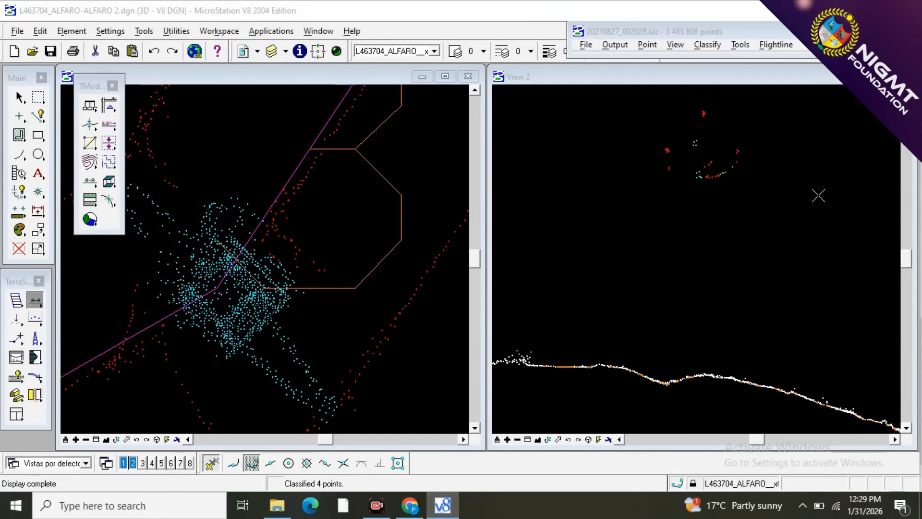
Reclassify the tower points at the inner end of the low hanging wire curve from 12 - TOWER to 10 - WIRES.
scroll(714, 164, "up", 3)
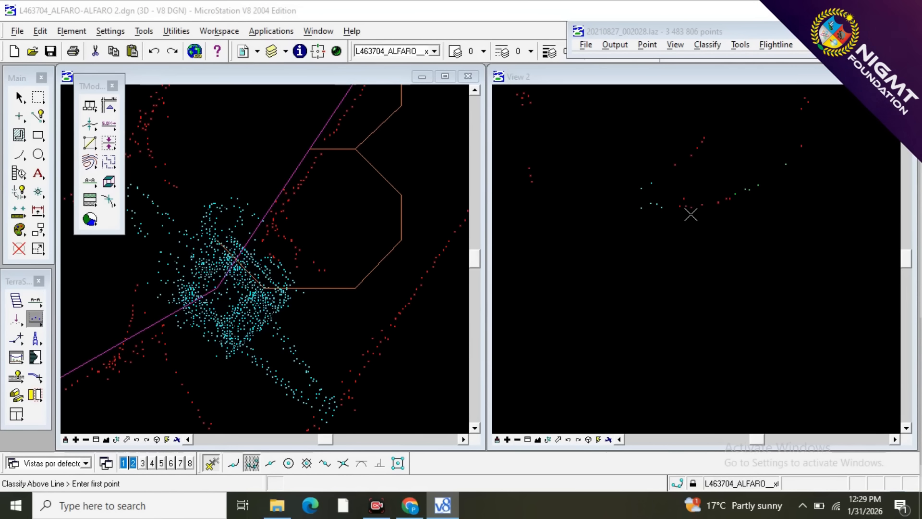
left_click(651, 192)
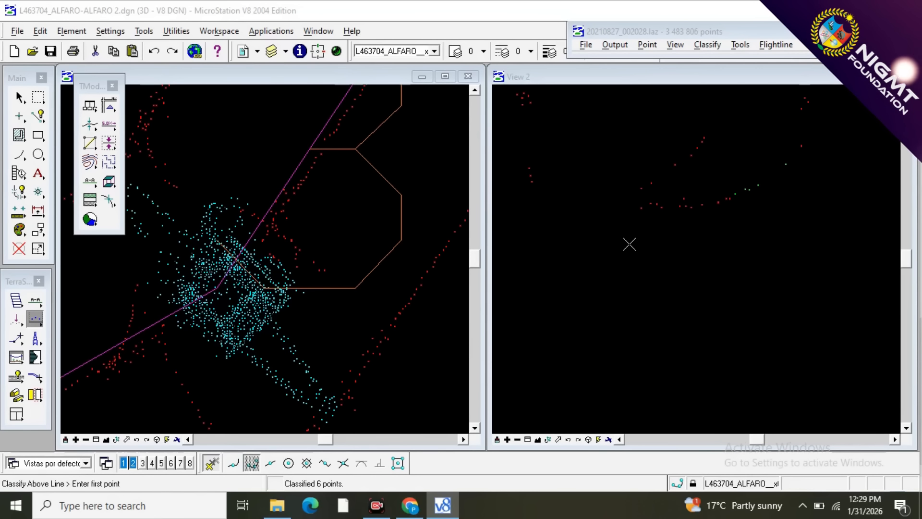
scroll(697, 206, "down", 2)
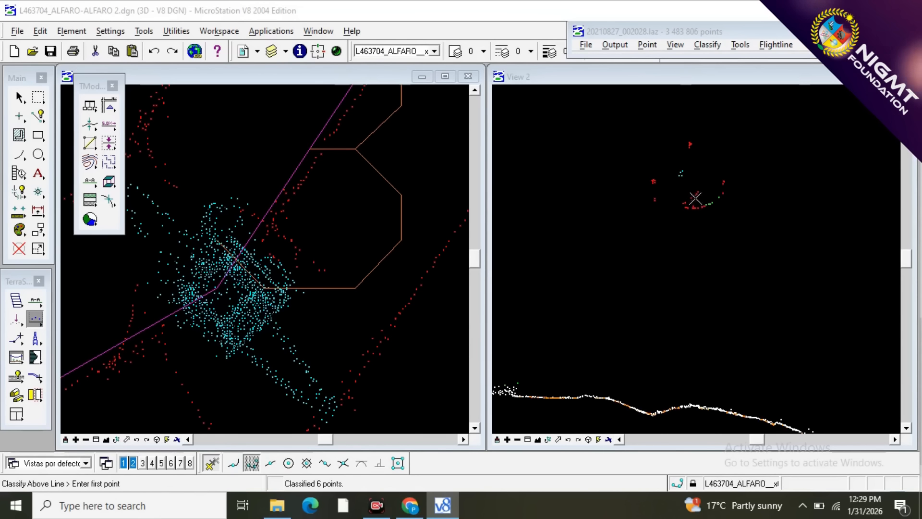
scroll(751, 203, "up", 2)
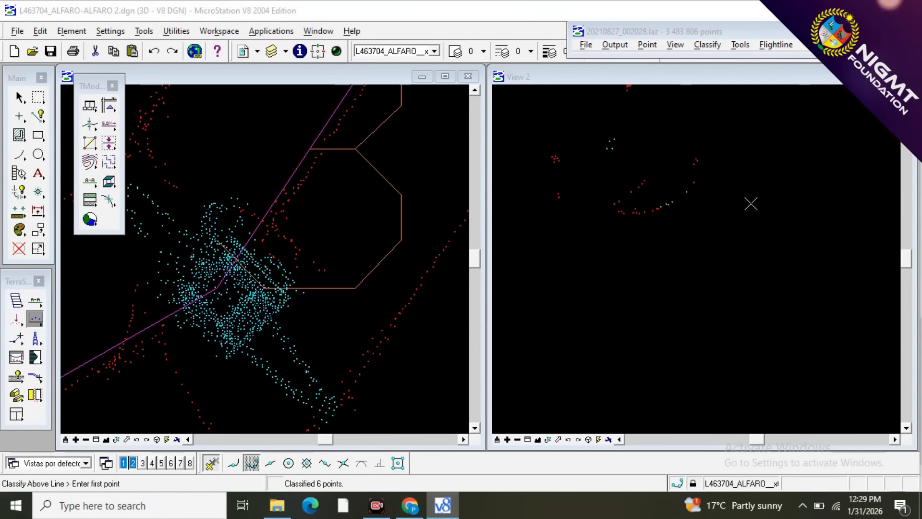
scroll(669, 224, "down", 2)
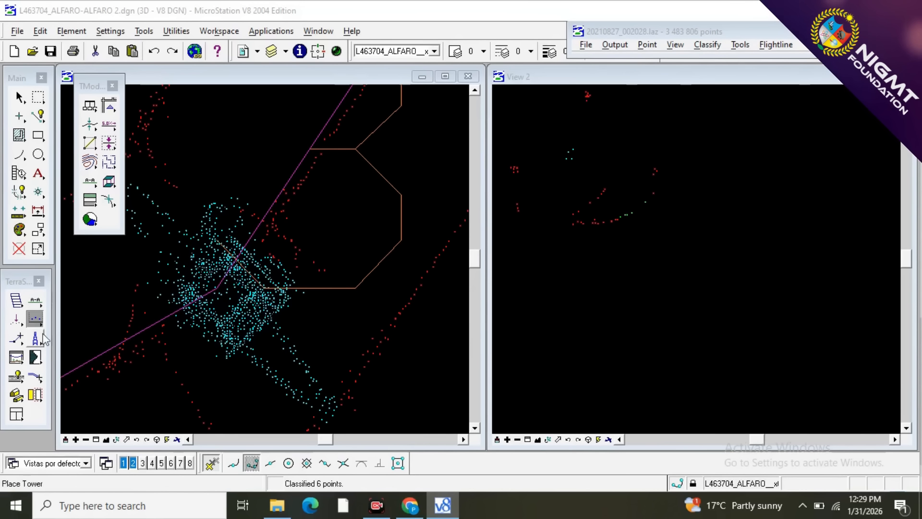
Reclassify the vegetation points within the hanging wire curve from 3 - VEGETACION to 10 - WIRES using Classify Above Line.
left_click(35, 318)
left_click(155, 329)
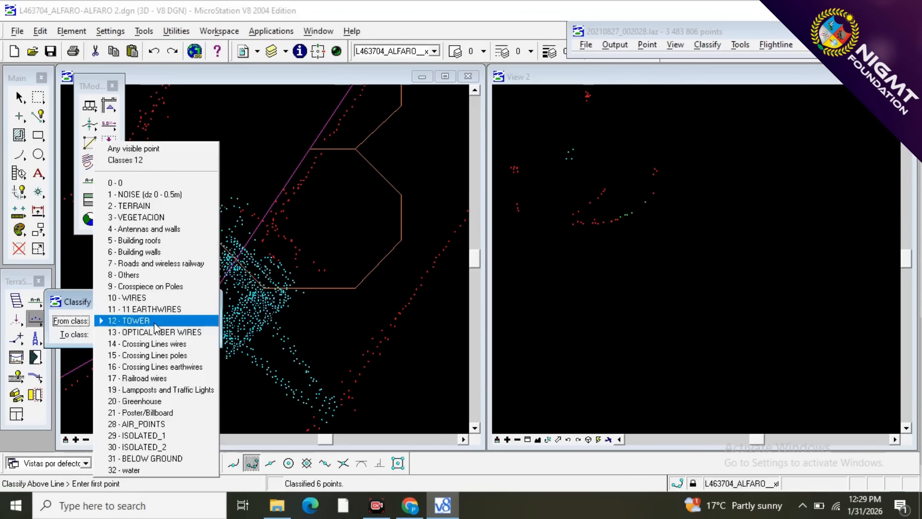
left_click(160, 218)
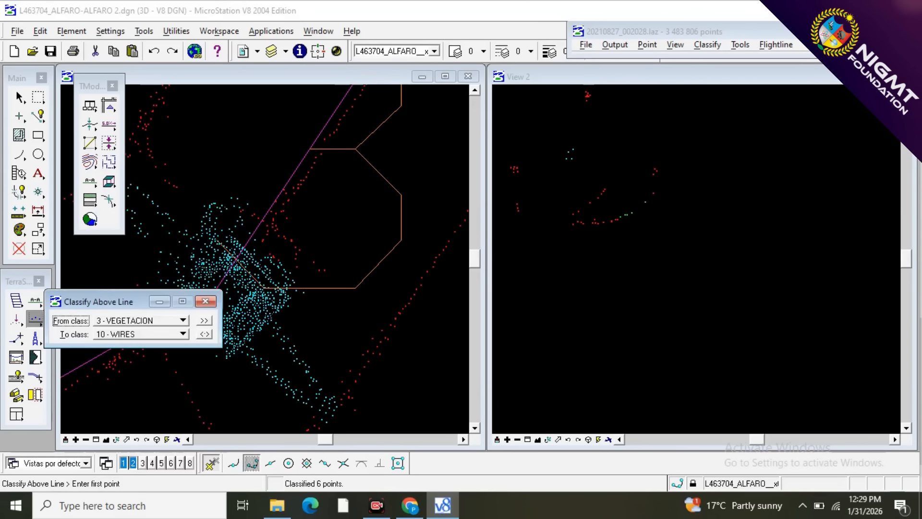
left_click(206, 301)
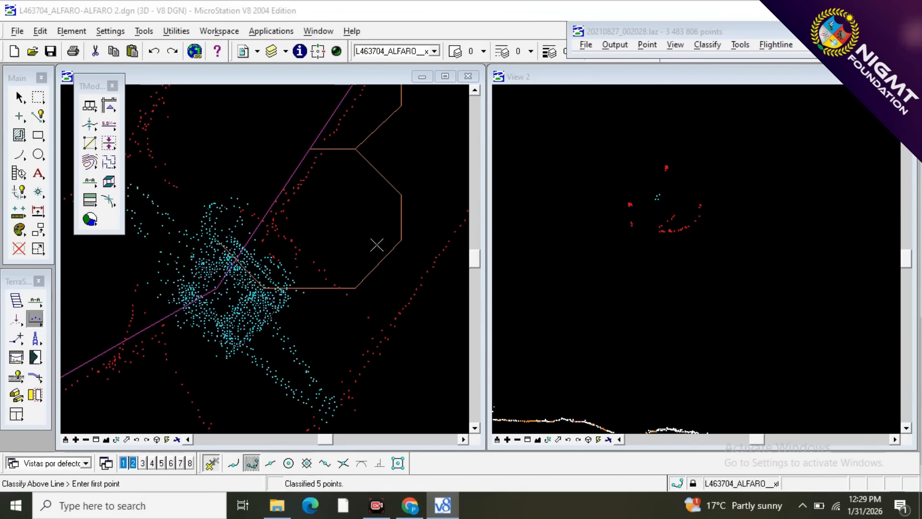
Save the classified points of block 20210827_002028.
scroll(377, 247, "down", 1)
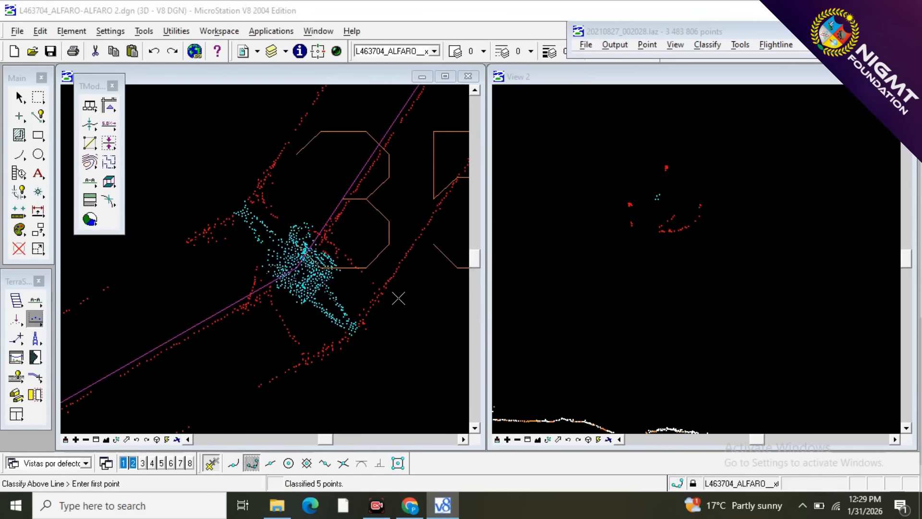
scroll(322, 240, "down", 3)
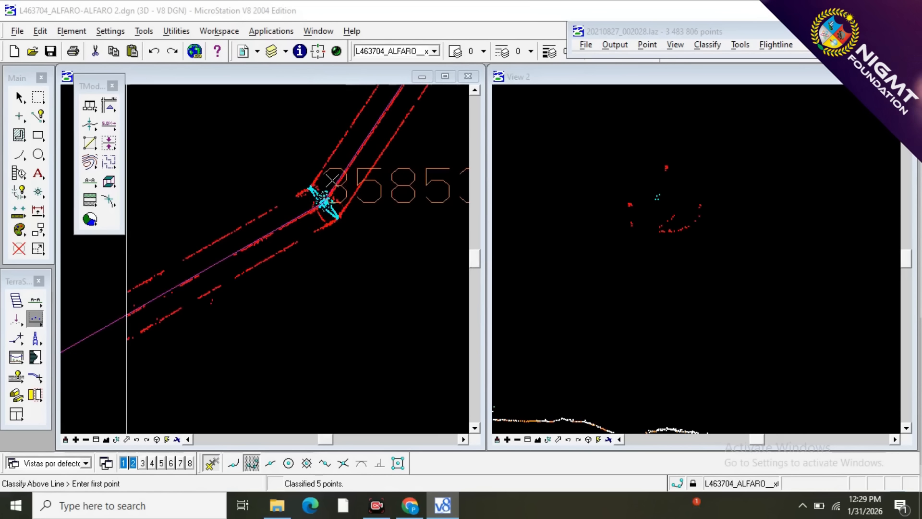
scroll(317, 285, "down", 2)
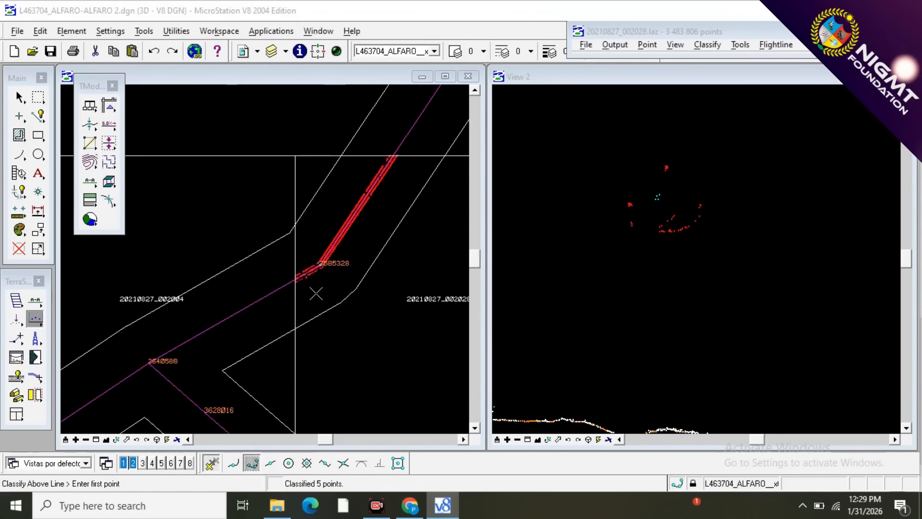
scroll(319, 288, "down", 1)
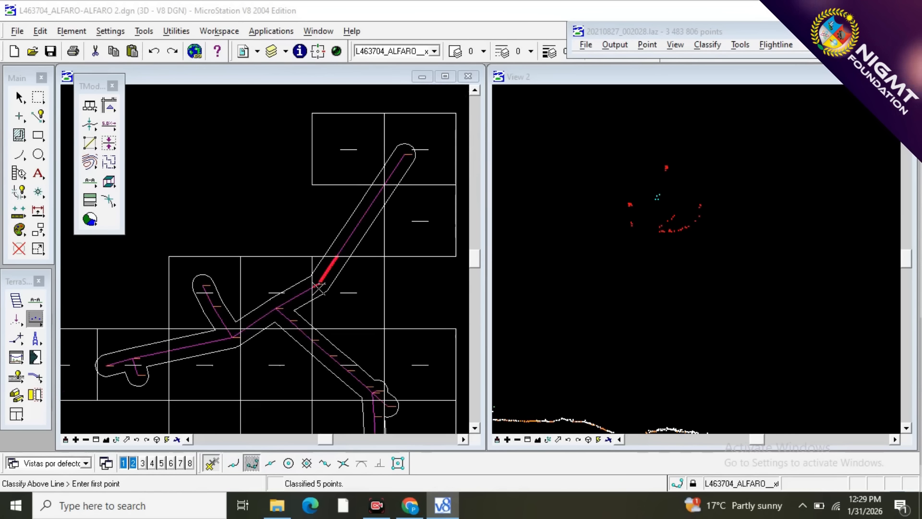
left_click(585, 45)
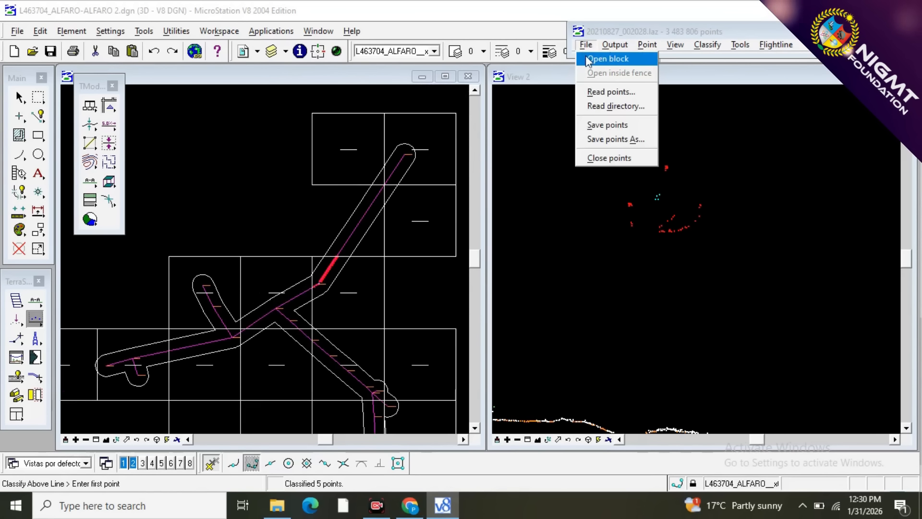
left_click(593, 126)
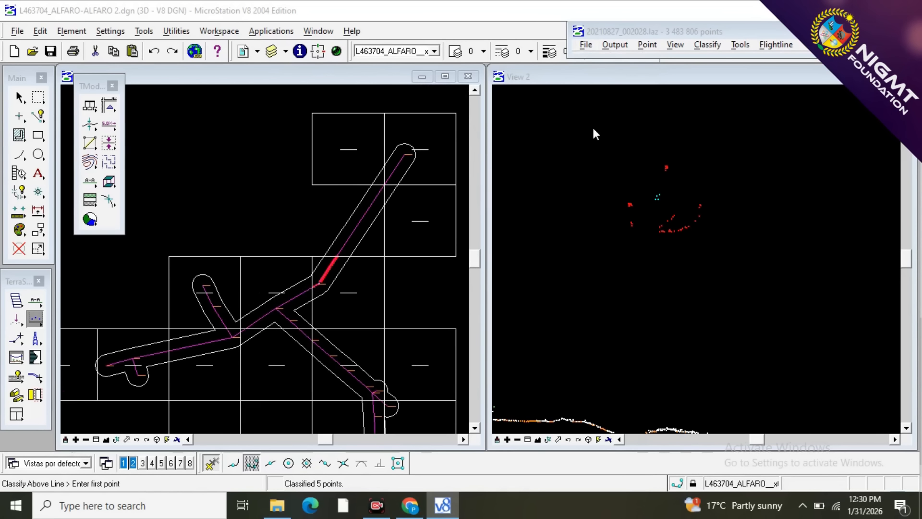
Open project block 20210827_001796 at the western end of the southernmost power line corridor.
scroll(330, 169, "down", 3)
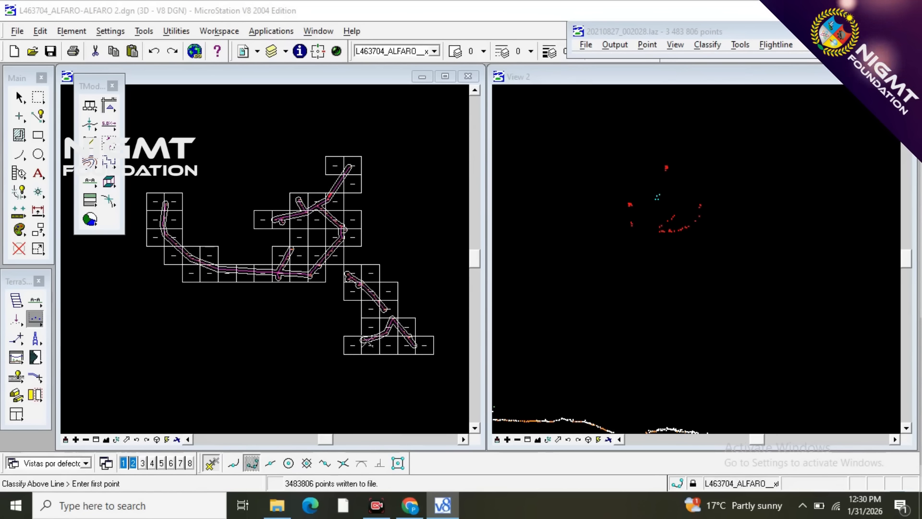
scroll(352, 340, "up", 3)
scroll(314, 319, "up", 2)
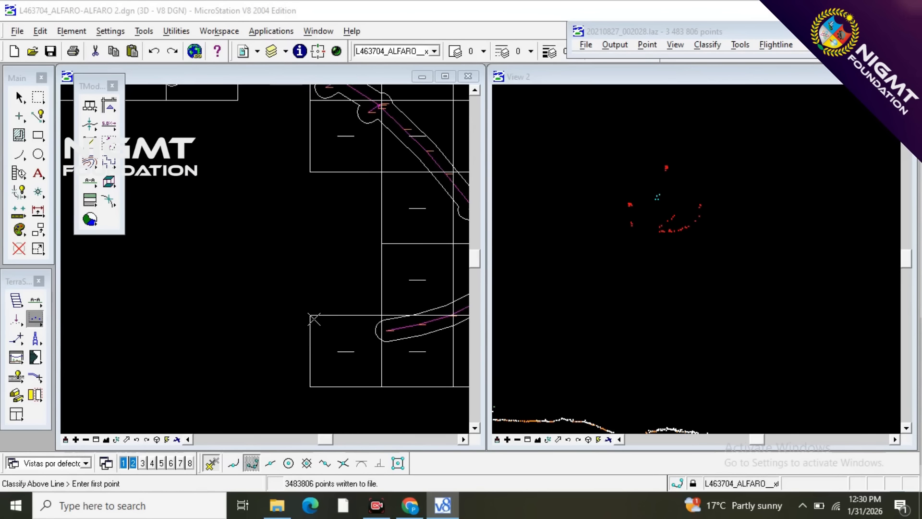
scroll(263, 325, "down", 3)
scroll(340, 336, "up", 4)
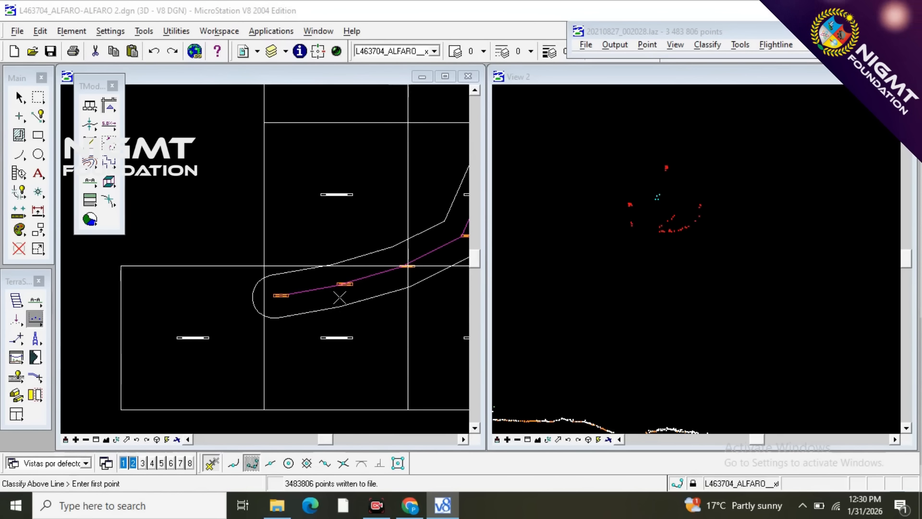
scroll(416, 261, "up", 3)
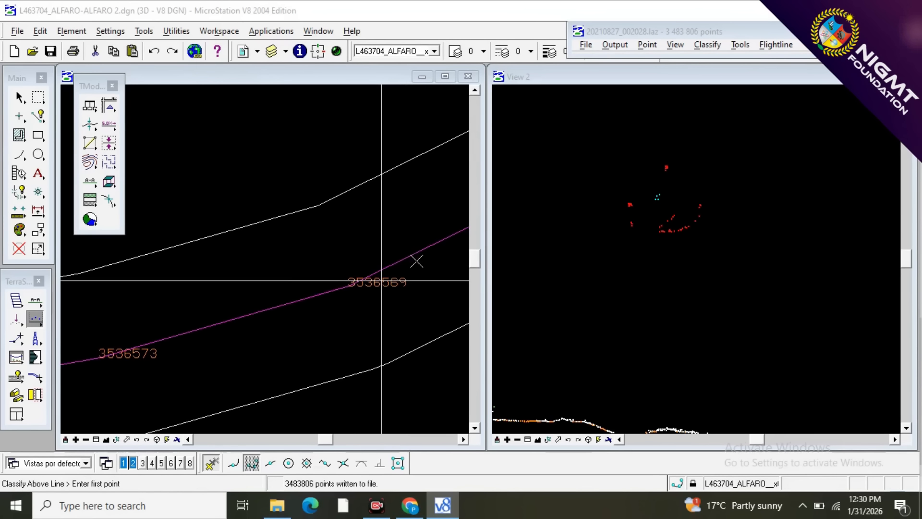
scroll(381, 280, "up", 2)
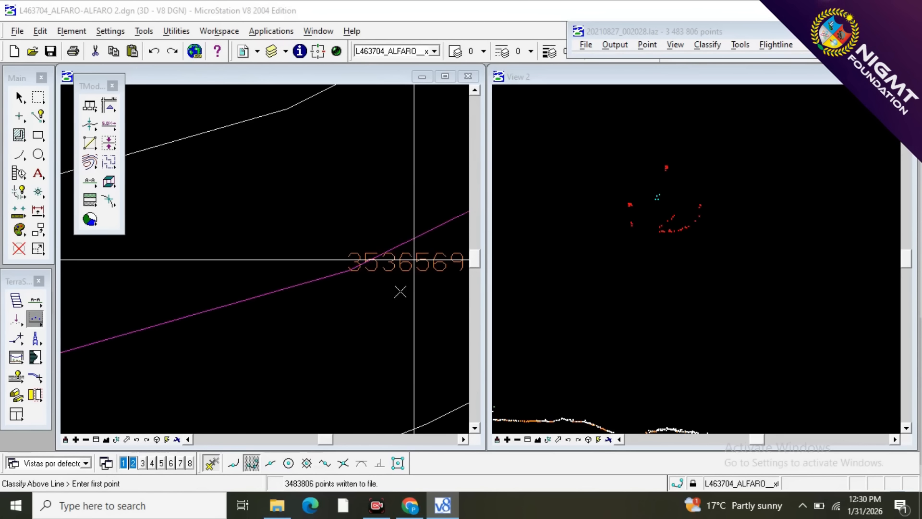
scroll(414, 260, "down", 3)
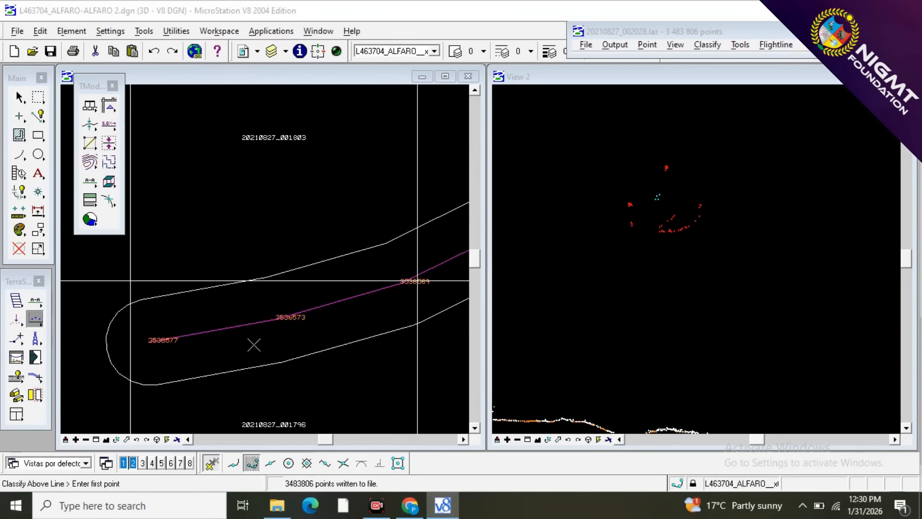
scroll(253, 345, "up", 1)
scroll(402, 236, "down", 2)
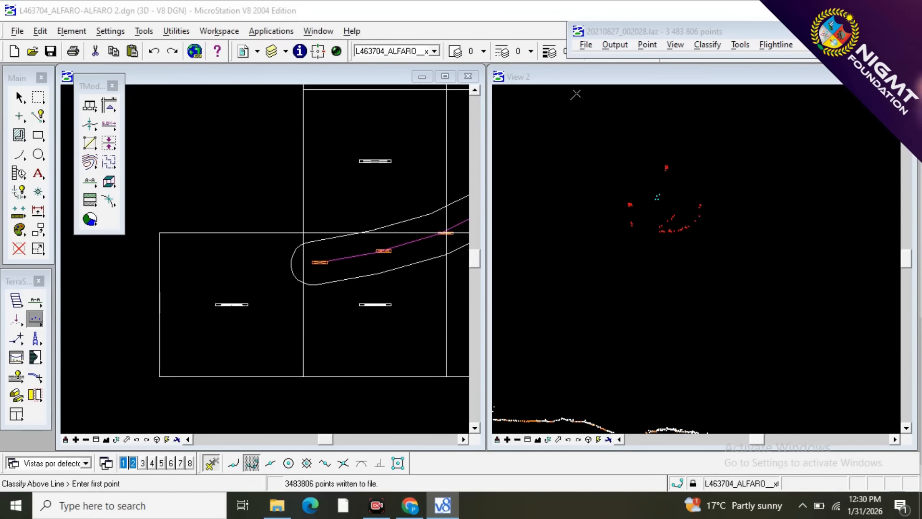
left_click(586, 45)
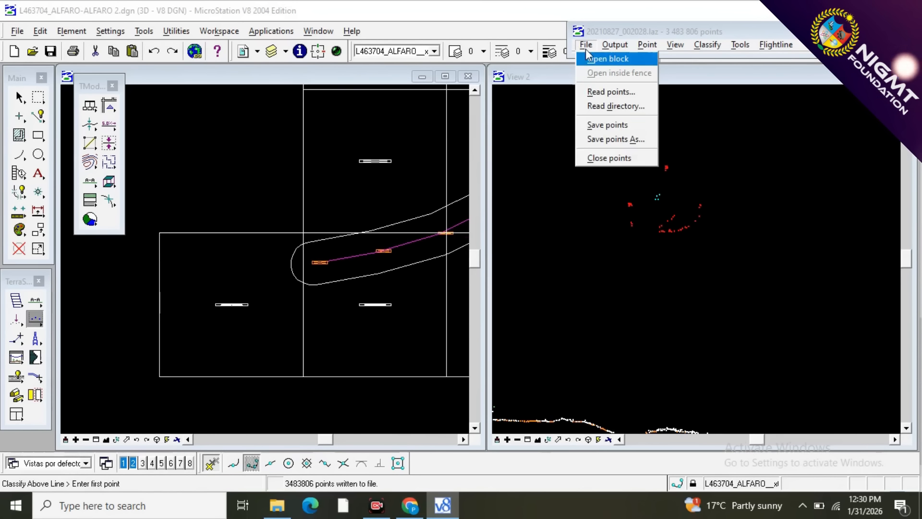
left_click(589, 59)
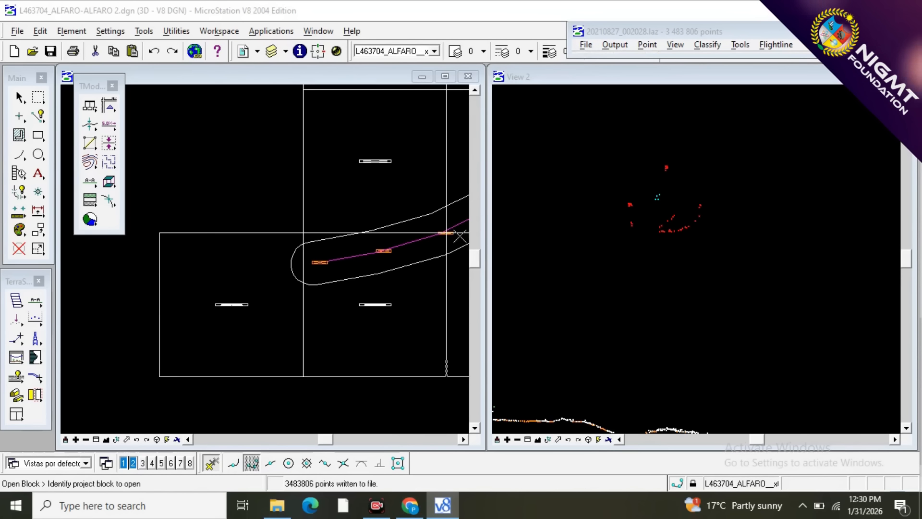
left_click(334, 311)
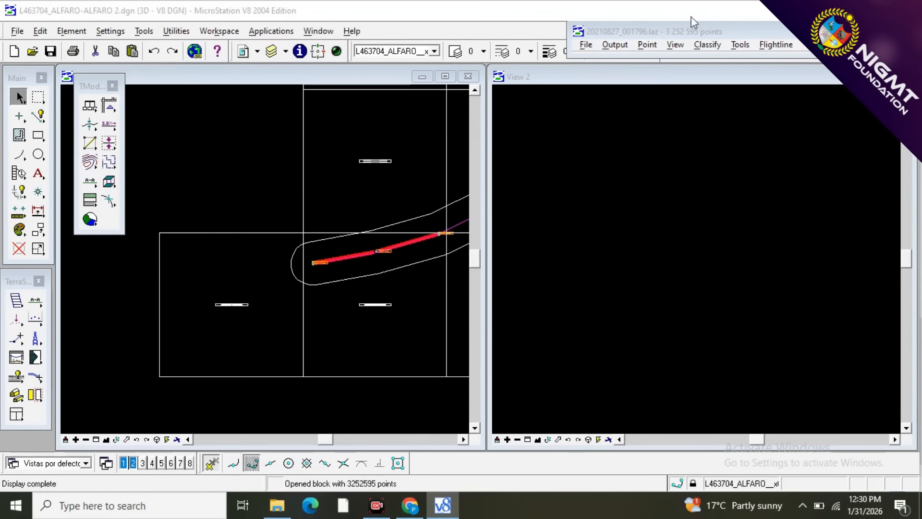
Reclassify all points of the block from 10 - WIRES to 3 - VEGETACION with the by-class routine.
left_click(706, 45)
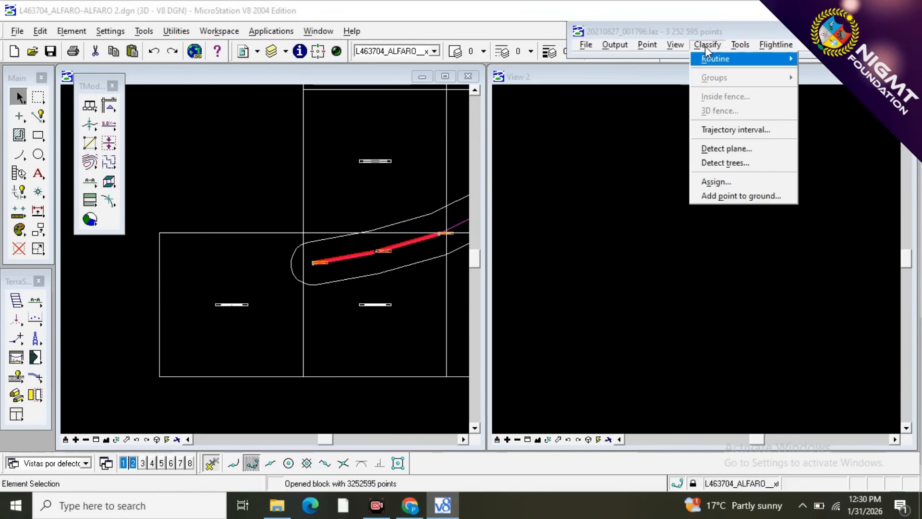
mouse_move(725, 60)
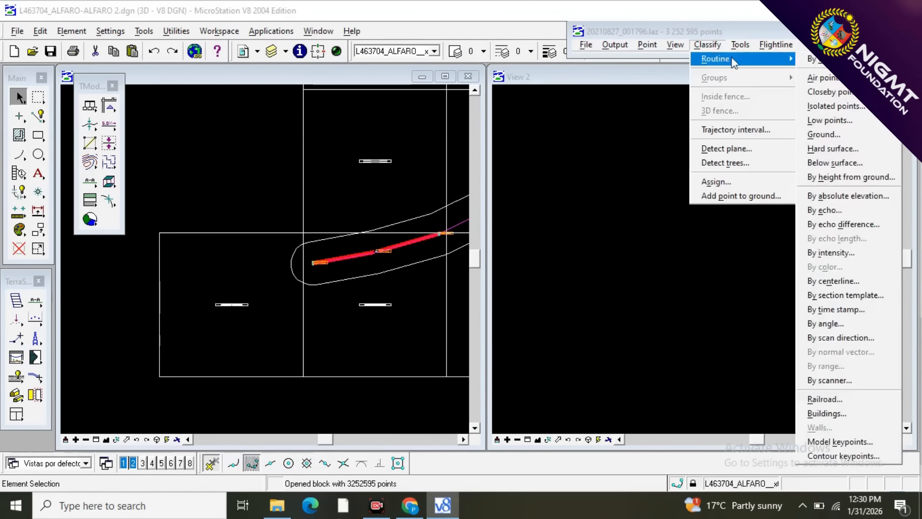
mouse_move(776, 44)
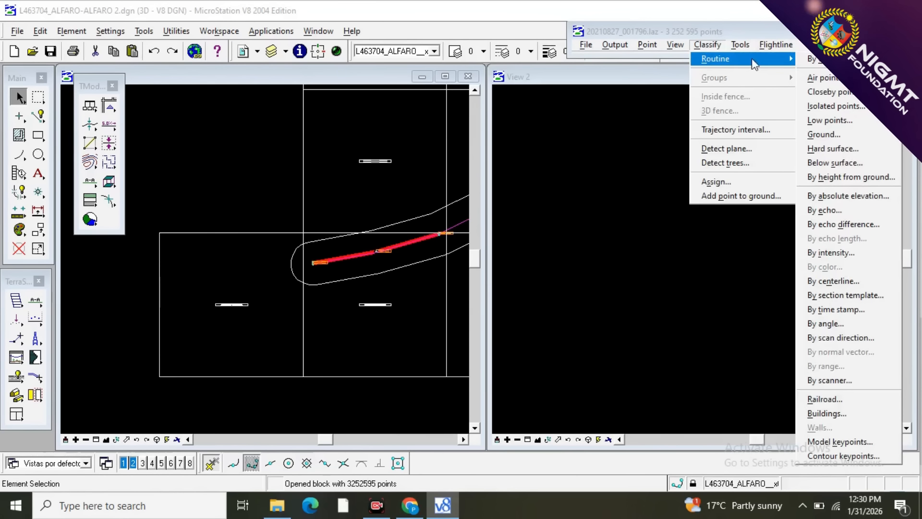
left_click(822, 60)
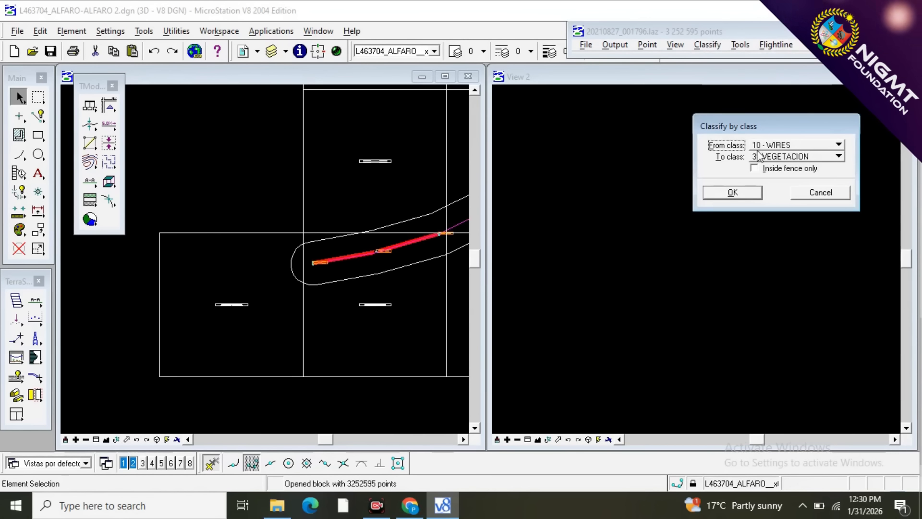
left_click(732, 193)
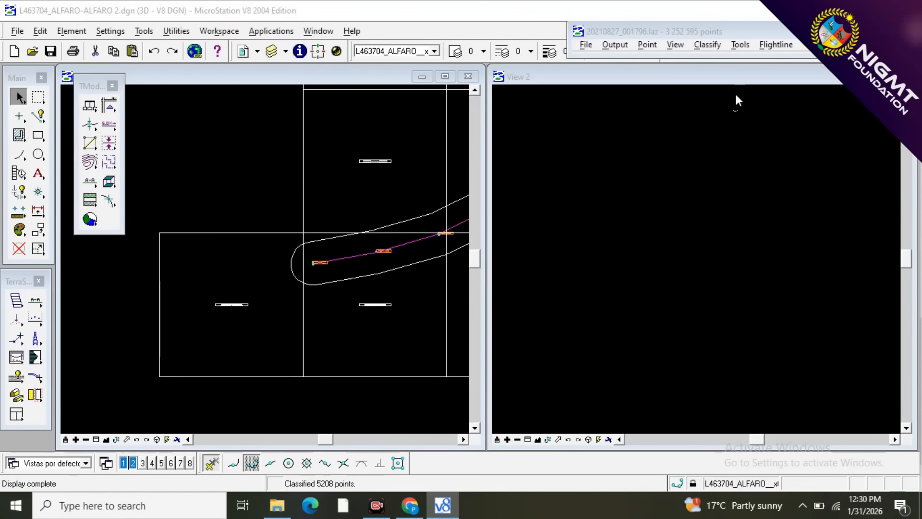
Reclassify all points of the block from 12 - TOWER to 3 - VEGETACION with the by-class routine.
left_click(712, 44)
mouse_move(758, 59)
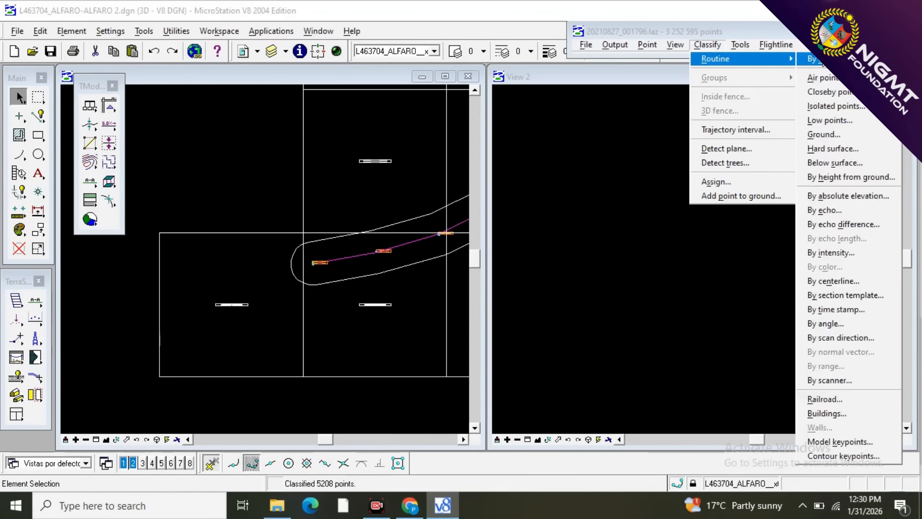
left_click(822, 59)
left_click(778, 146)
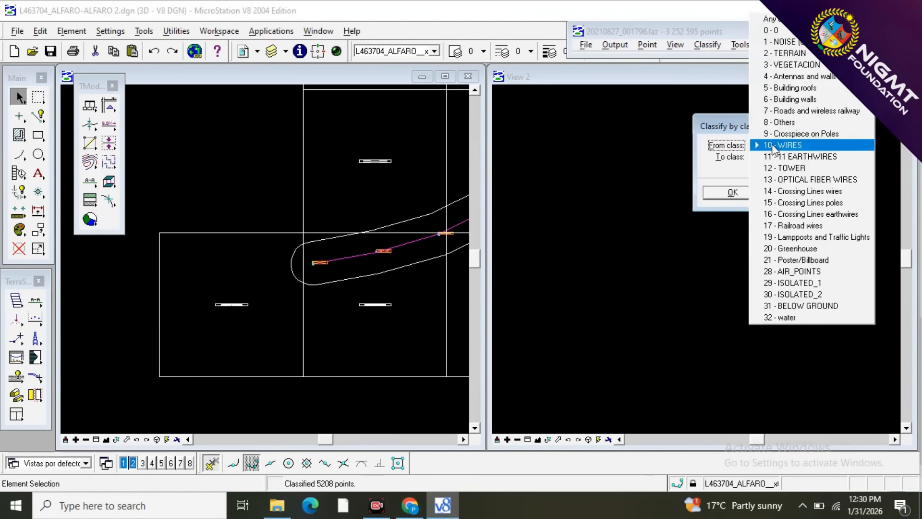
left_click(781, 168)
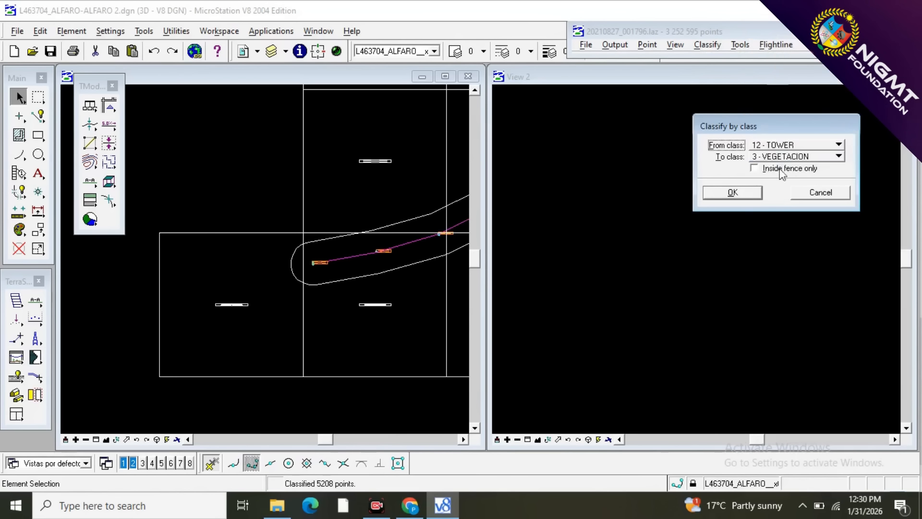
left_click(732, 195)
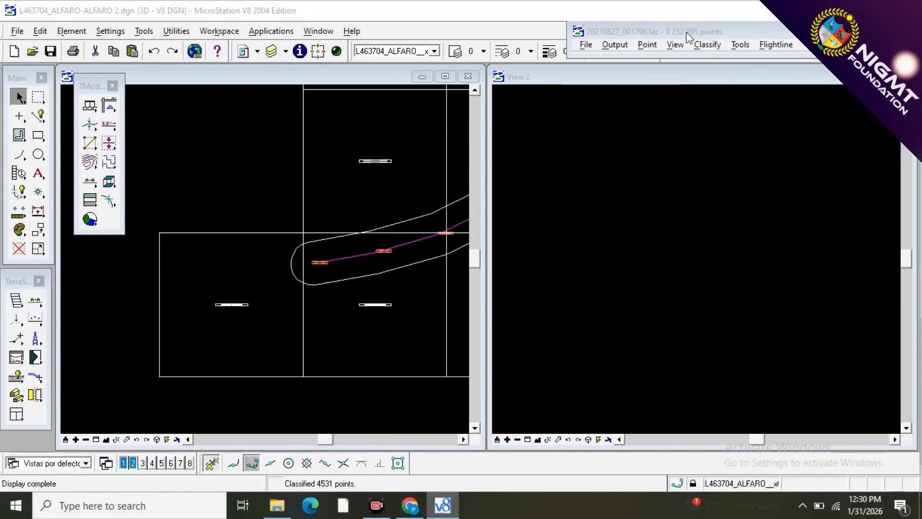
Turn on the display of all point classes in view 1 and close the display settings.
left_click(673, 45)
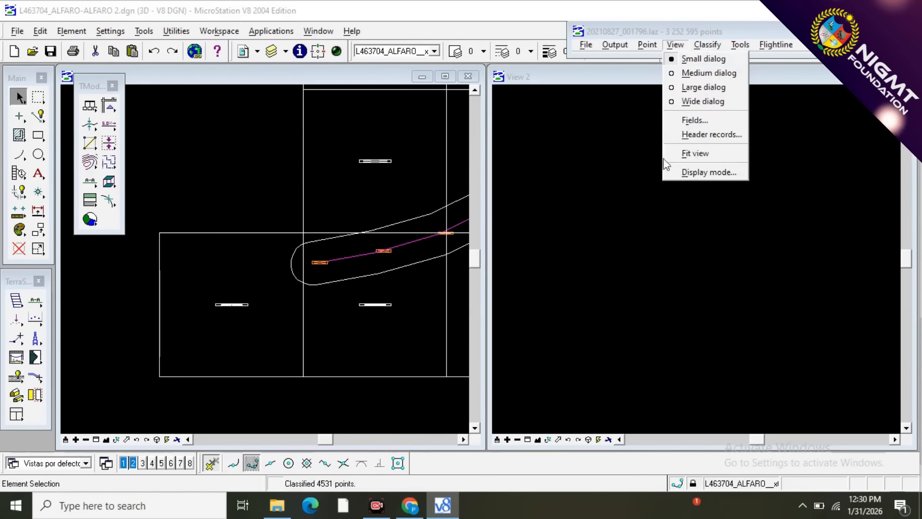
left_click(696, 172)
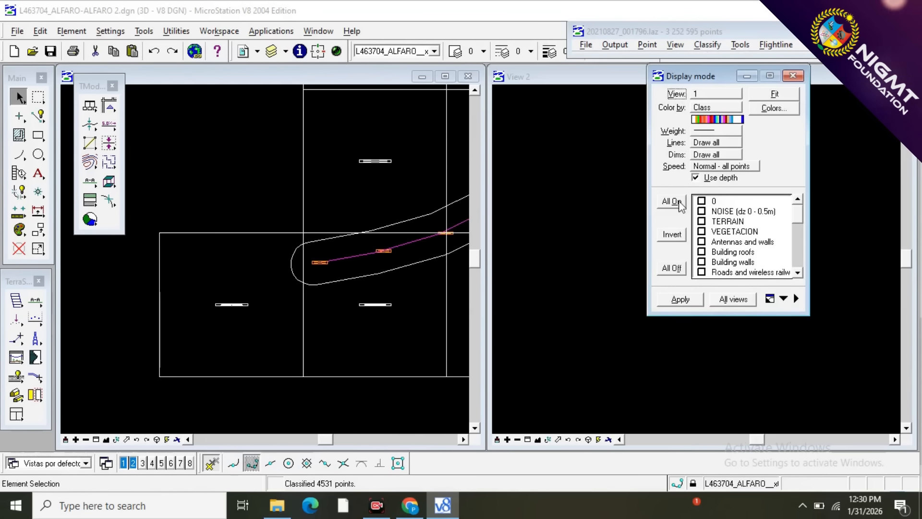
left_click(680, 202)
left_click(680, 298)
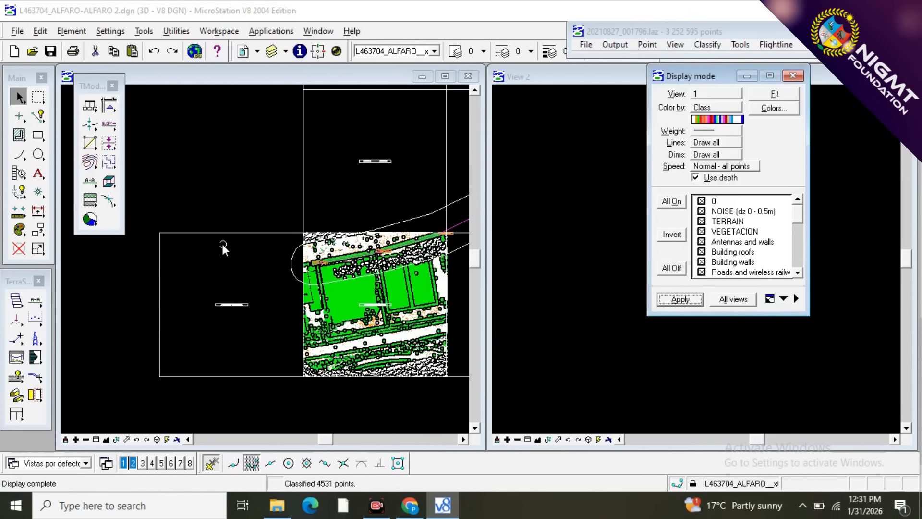
scroll(221, 244, "down", 3)
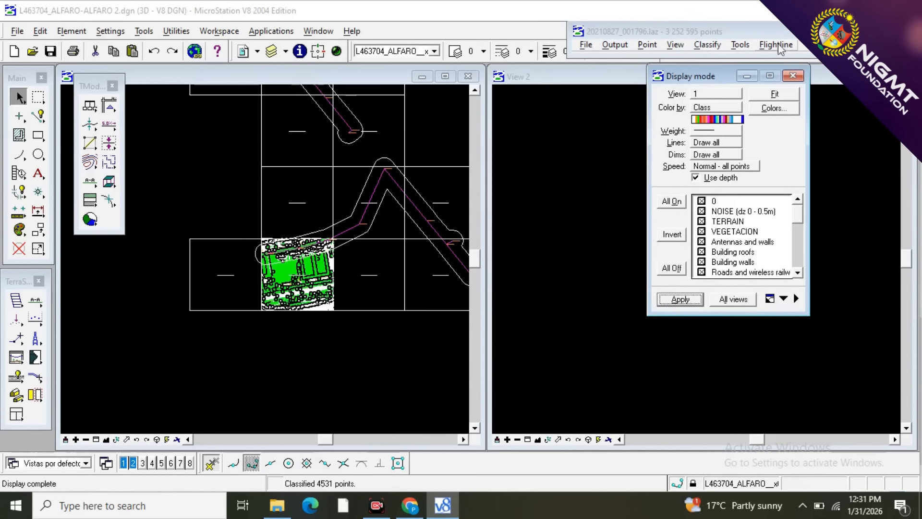
left_click(791, 76)
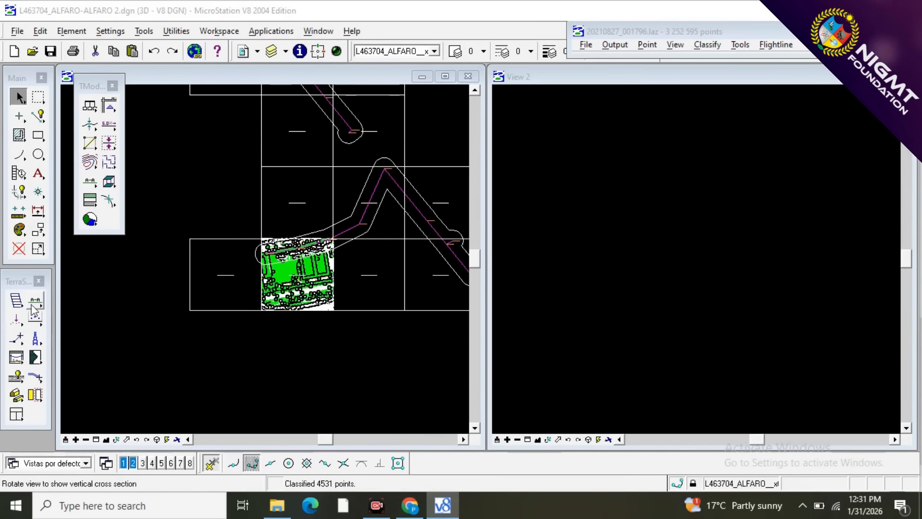
Draw a vertical section covering the full extent of the loaded block and show it in View 2.
left_click(33, 310)
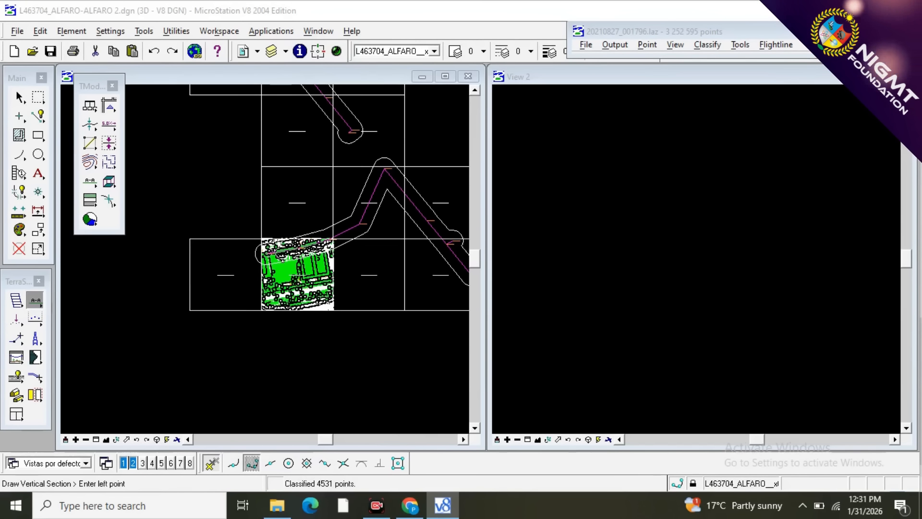
scroll(275, 252, "up", 3)
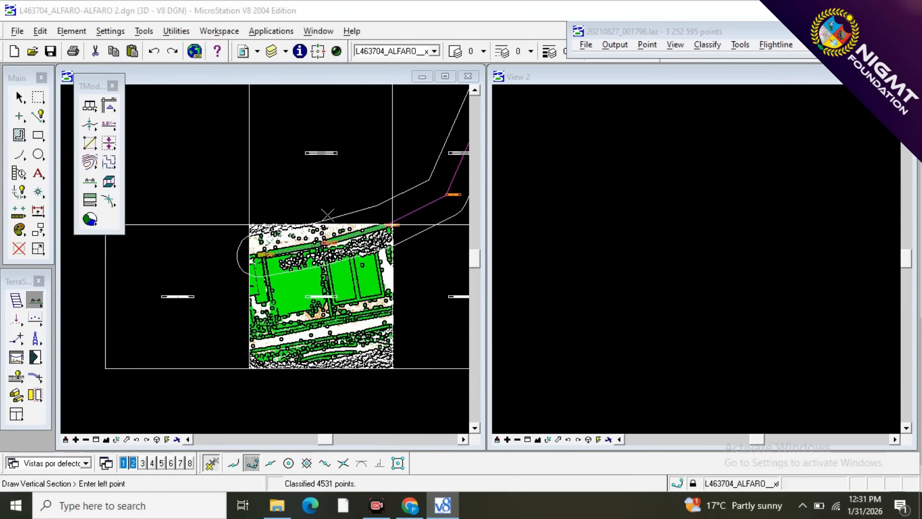
left_click(326, 373)
left_click(233, 374)
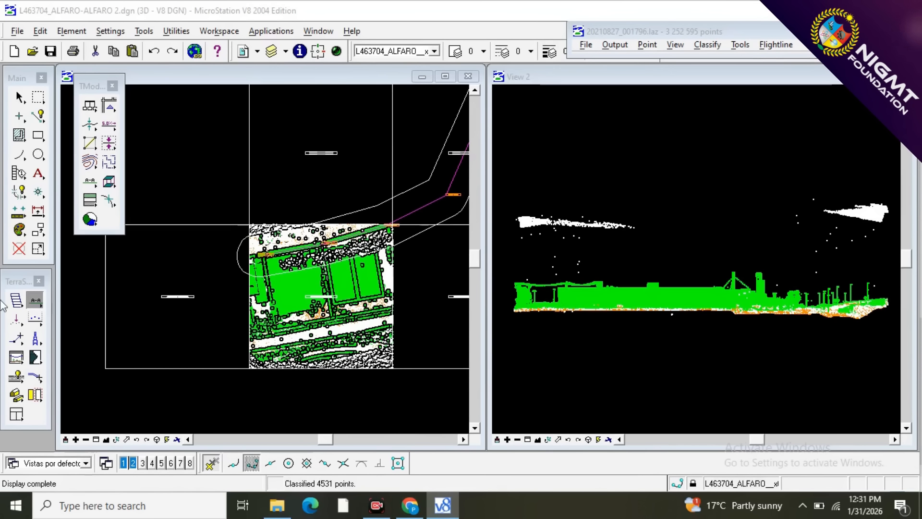
Reclassify any visible points floating high above the wires and building to 1 - NOISE using Classify Above Line.
left_click(35, 318)
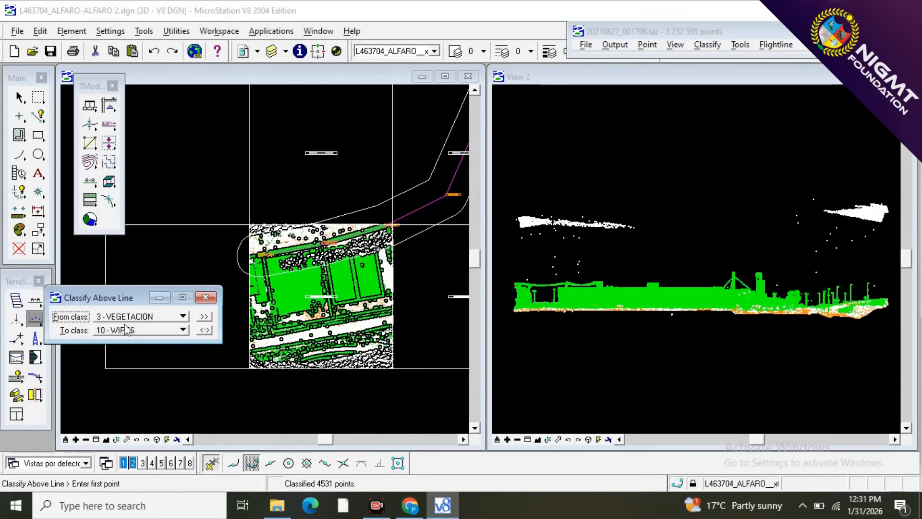
left_click(145, 318)
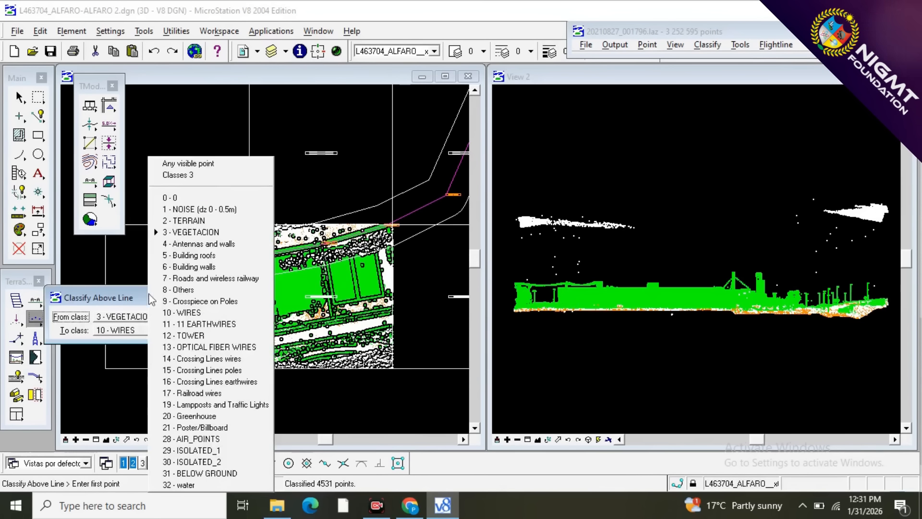
left_click(203, 175)
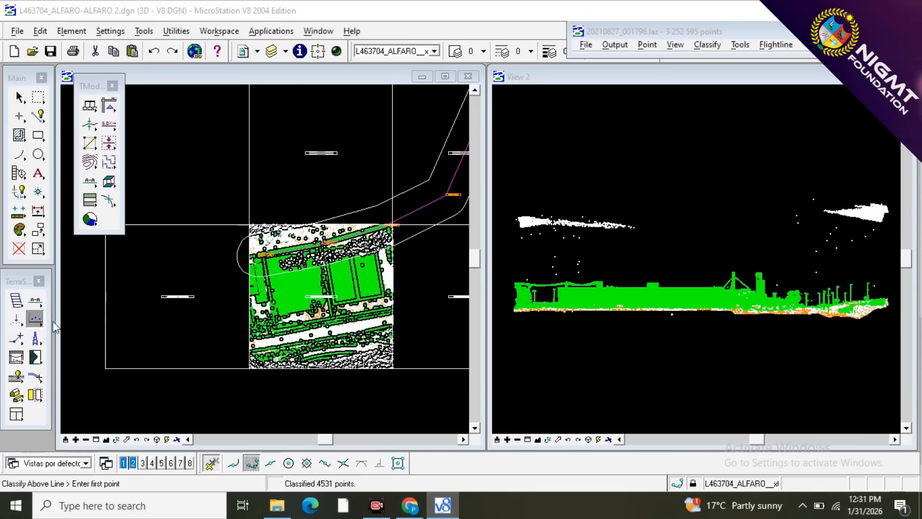
left_click(145, 320)
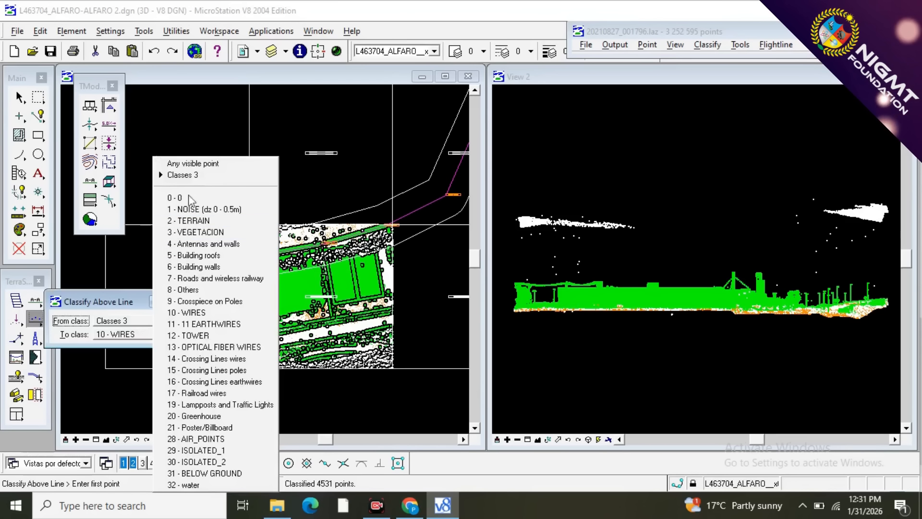
left_click(196, 166)
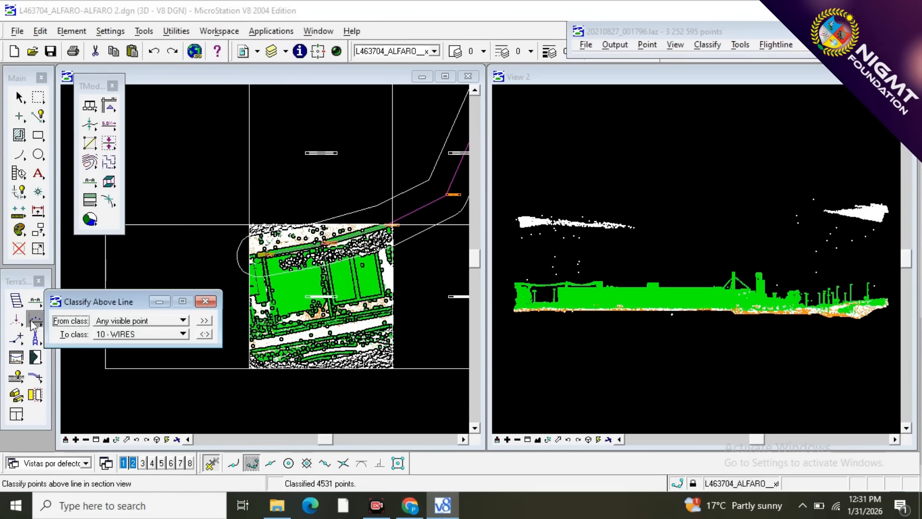
left_click(144, 333)
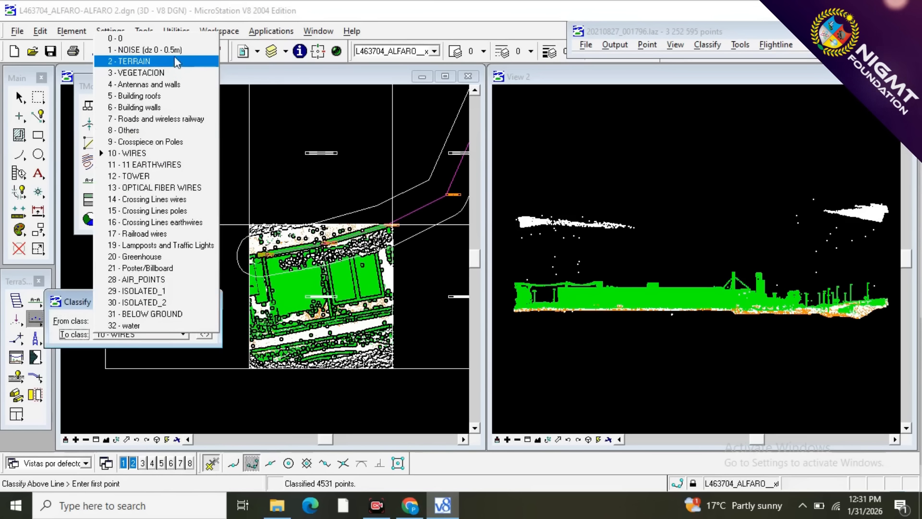
left_click(144, 50)
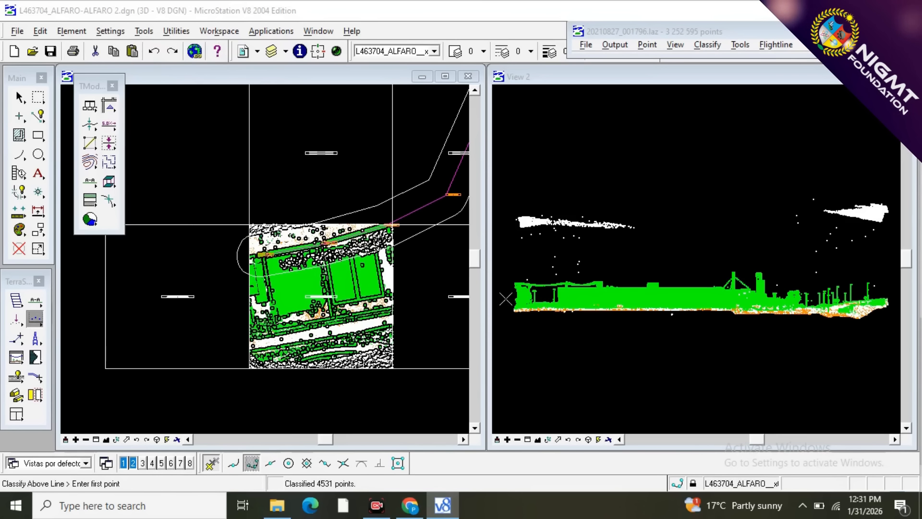
scroll(506, 299, "up", 3)
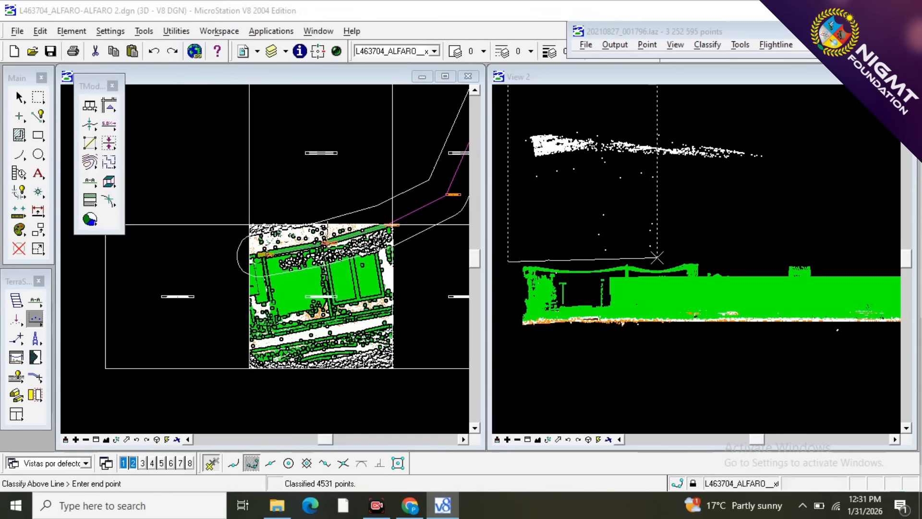
left_click(805, 252)
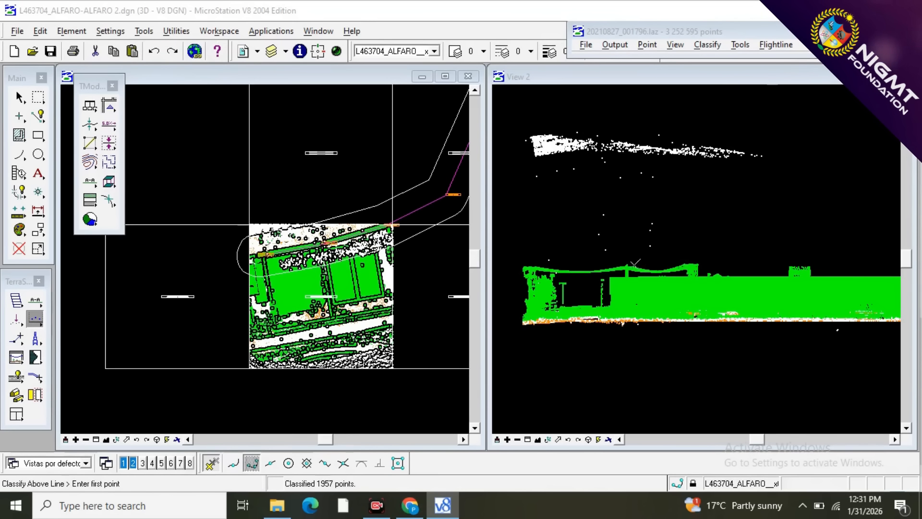
Reclassify the remaining stray points just above the hanging wires beside the building to 1 - NOISE.
scroll(585, 272, "up", 4)
scroll(570, 261, "down", 3)
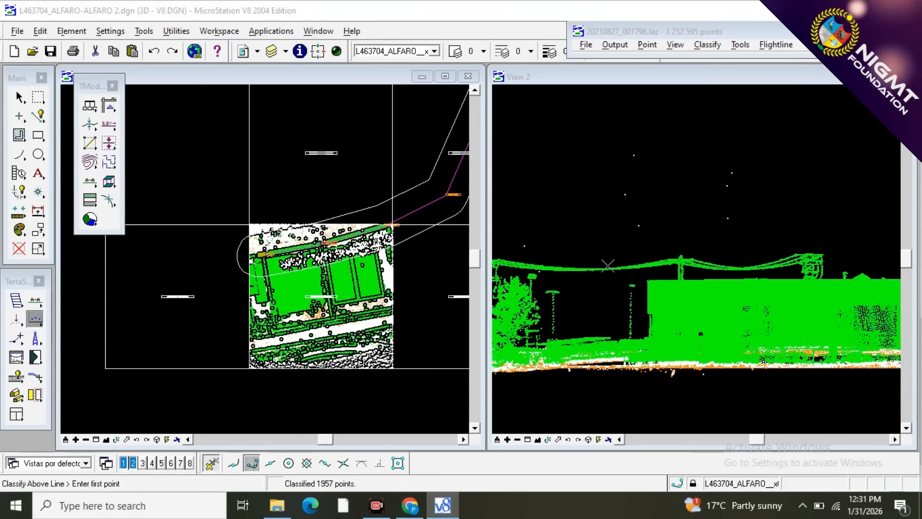
left_click(515, 259)
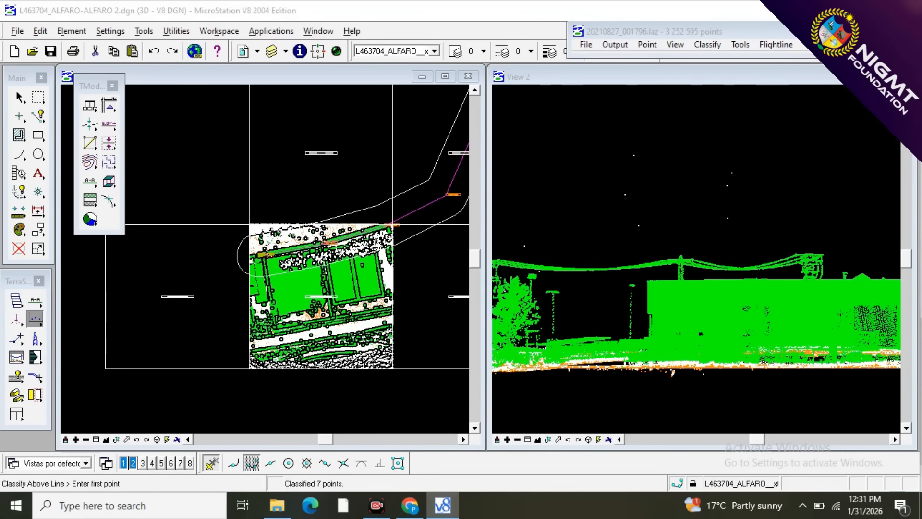
scroll(536, 287, "down", 6)
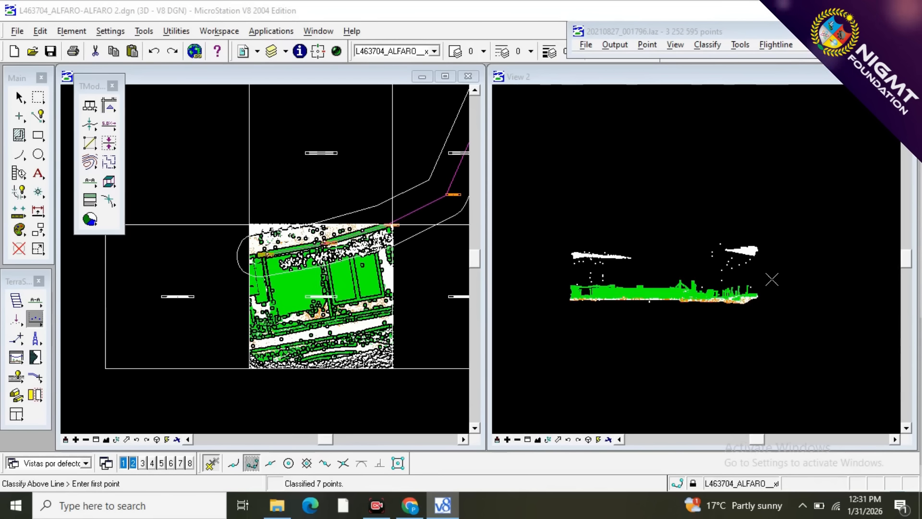
Reclassify the points floating above the trees and lampposts at the embankment end of the section to 1 - NOISE.
scroll(772, 278, "up", 2)
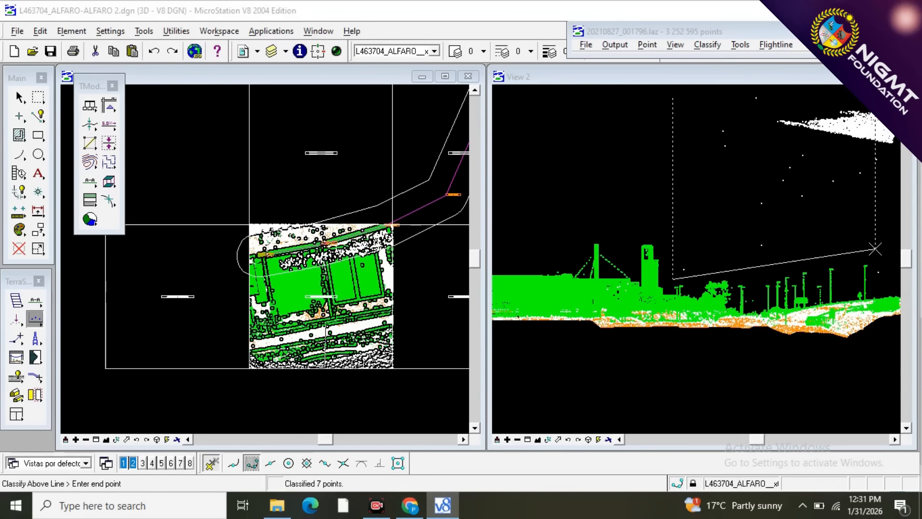
left_click(808, 248)
scroll(570, 269, "down", 3)
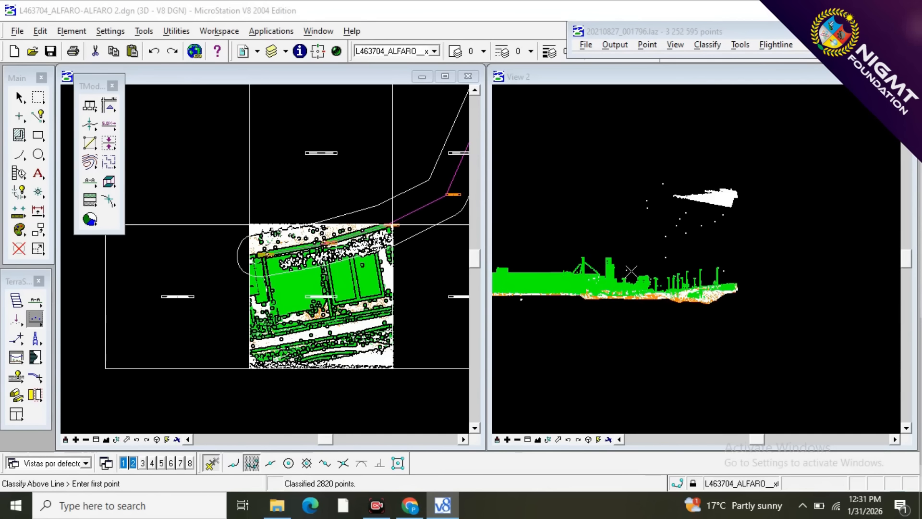
left_click(817, 237)
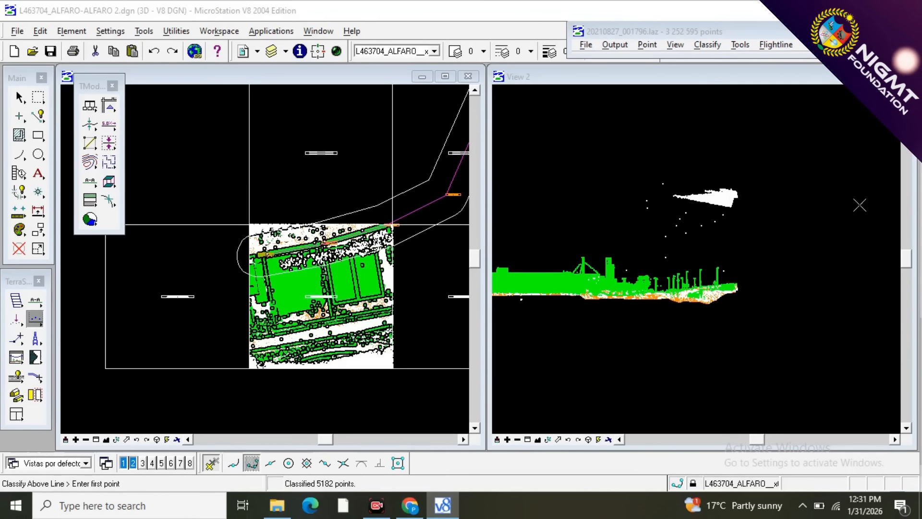
Reclassify the small isolated group of stray points in the building section to 1 - NOISE using Classify Above Line.
scroll(872, 203, "down", 2)
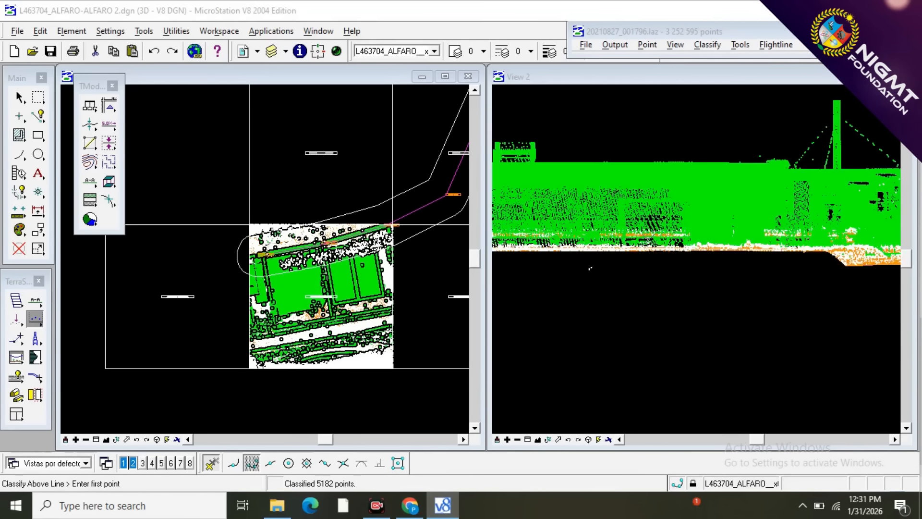
scroll(808, 212, "up", 2)
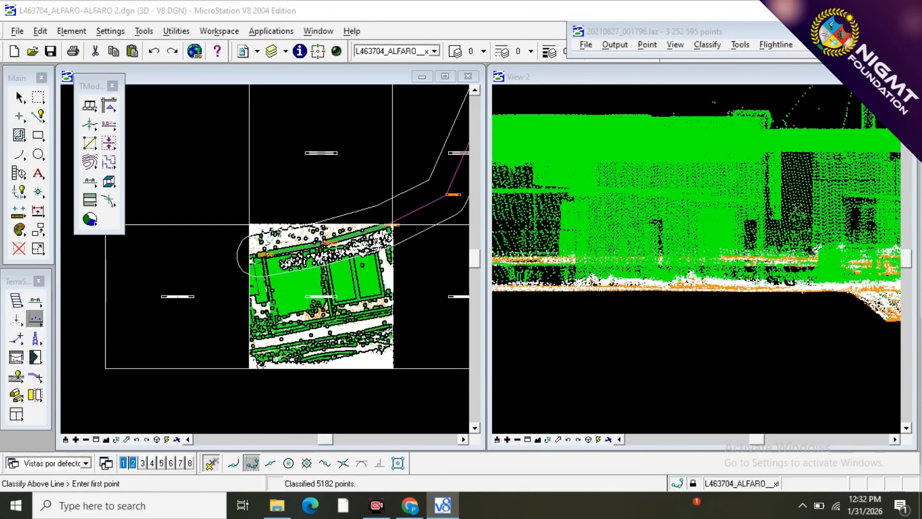
scroll(830, 193, "down", 2)
scroll(592, 274, "up", 4)
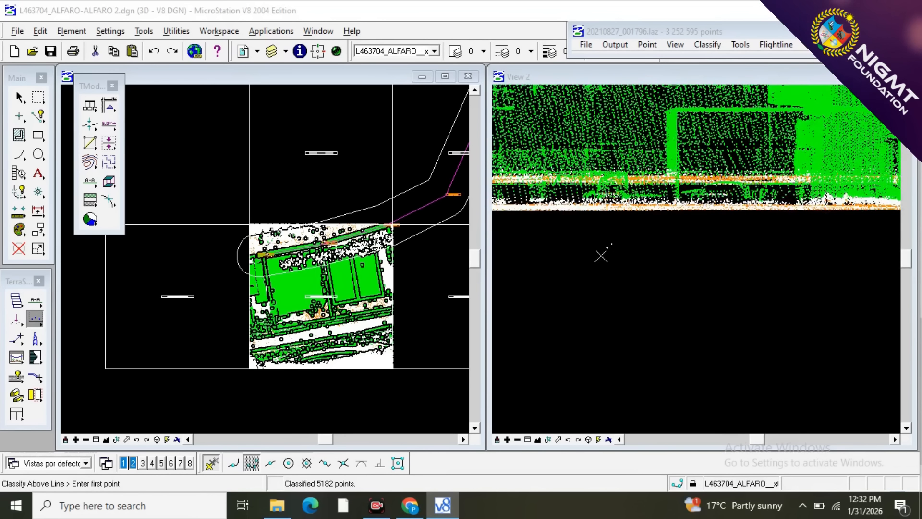
left_click(579, 308)
left_click(751, 237)
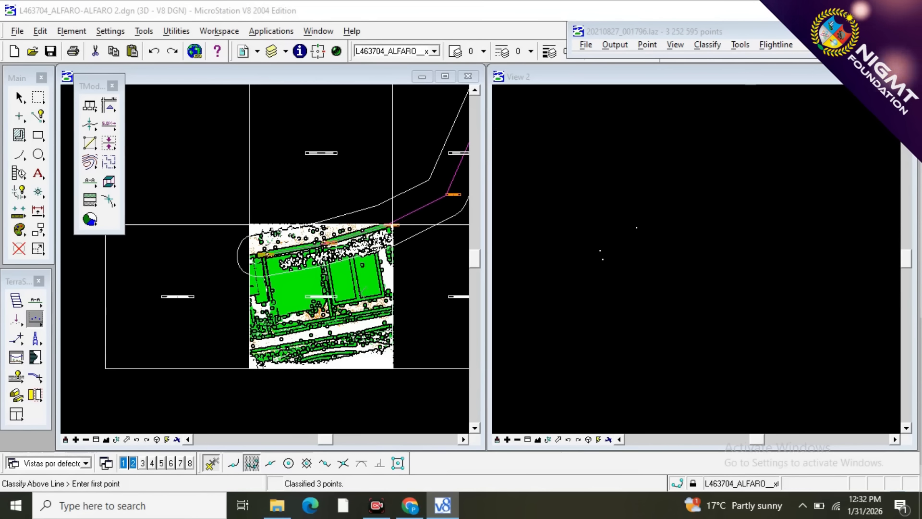
Draw a vertical section along the power line corridor above the large buildings and show it in View 2.
scroll(228, 269, "down", 2)
scroll(241, 264, "up", 3)
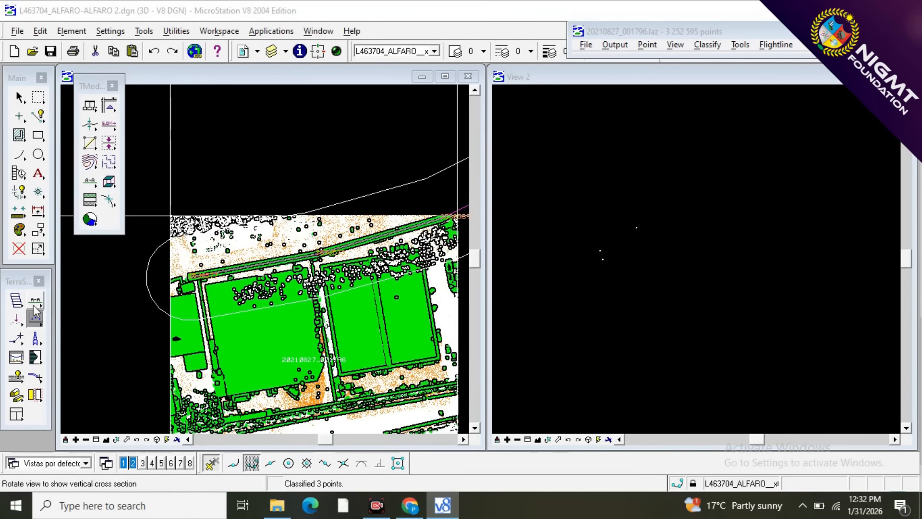
left_click(34, 303)
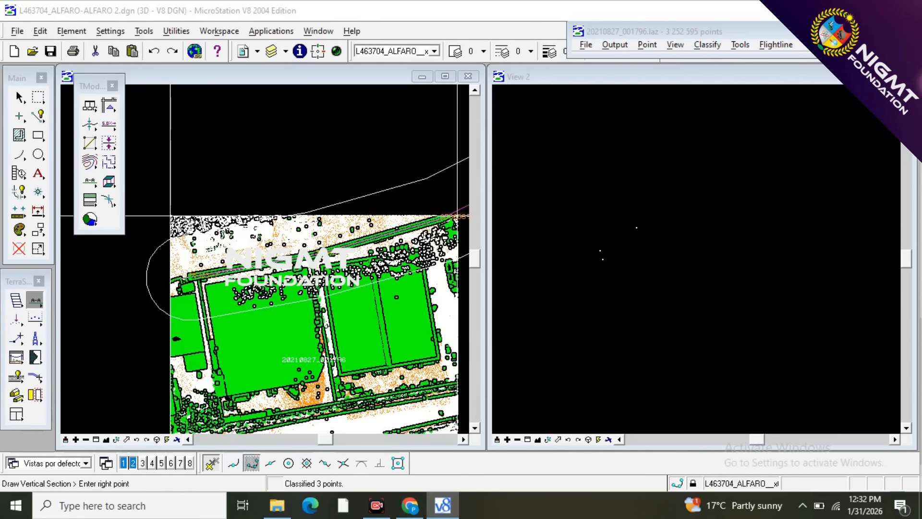
left_click(411, 236)
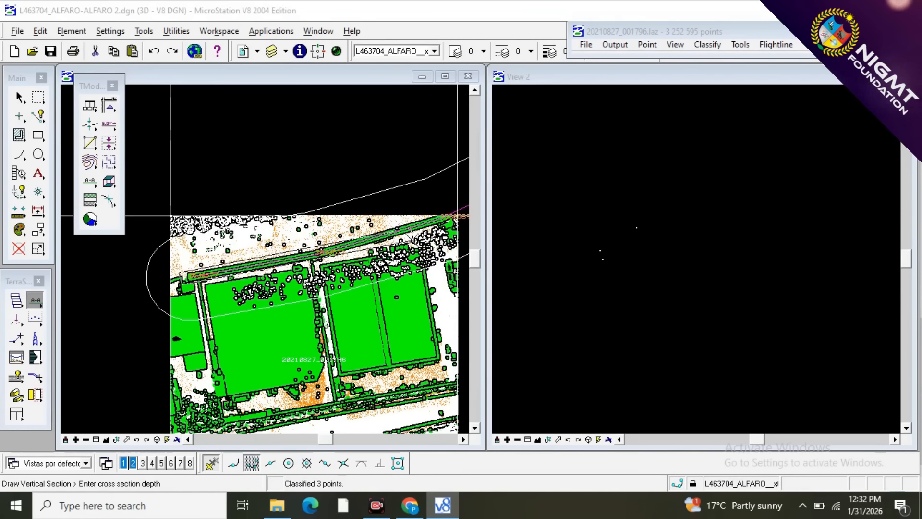
left_click(171, 215)
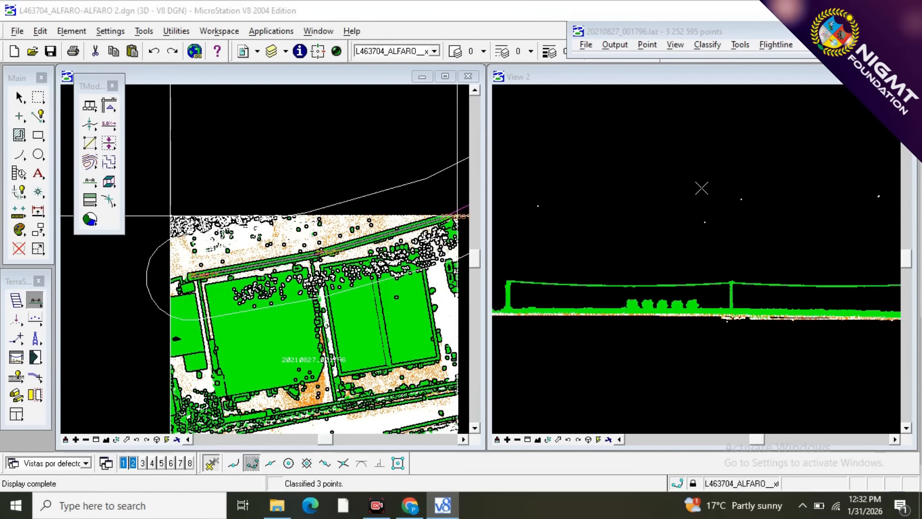
Reclassify the first wire points beside the lattice tower from 3 - VEGETACION to 10 - WIRES using Classify Above Line.
scroll(701, 188, "down", 1)
scroll(613, 244, "up", 2)
scroll(574, 239, "up", 1)
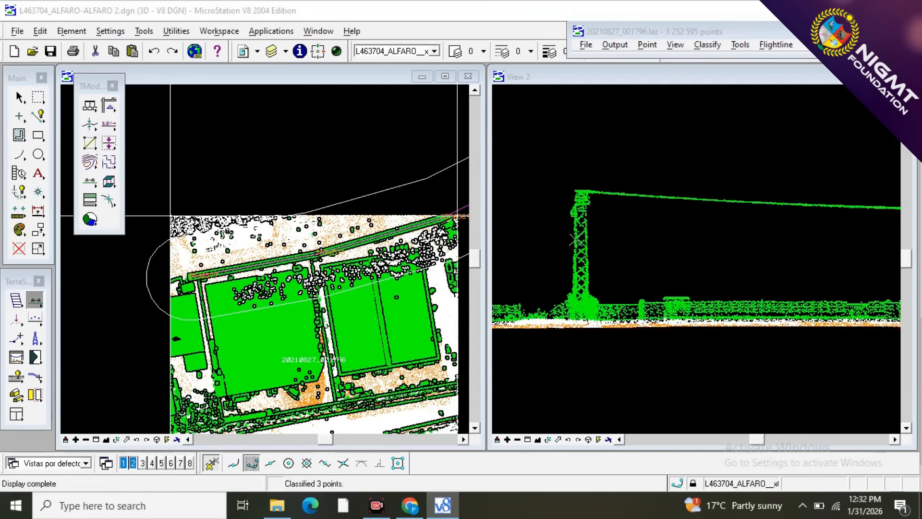
scroll(579, 203, "up", 2)
scroll(569, 206, "down", 1)
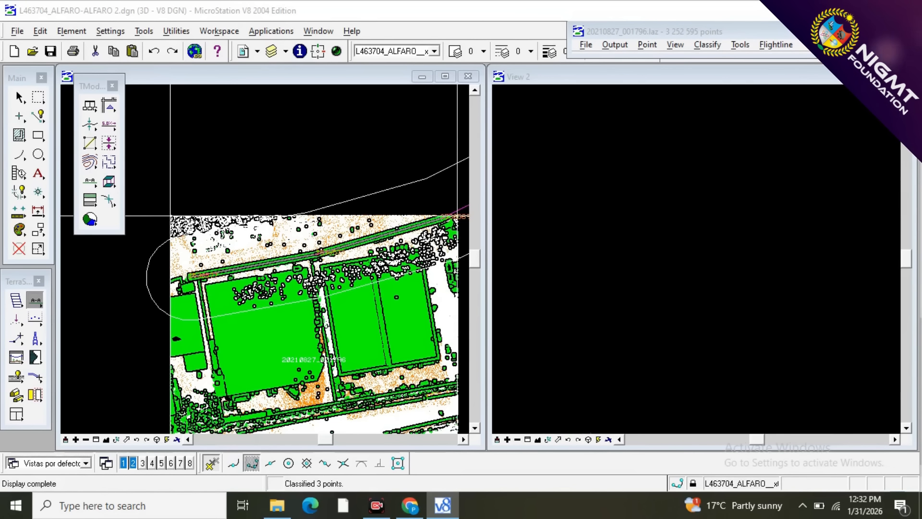
left_click(36, 319)
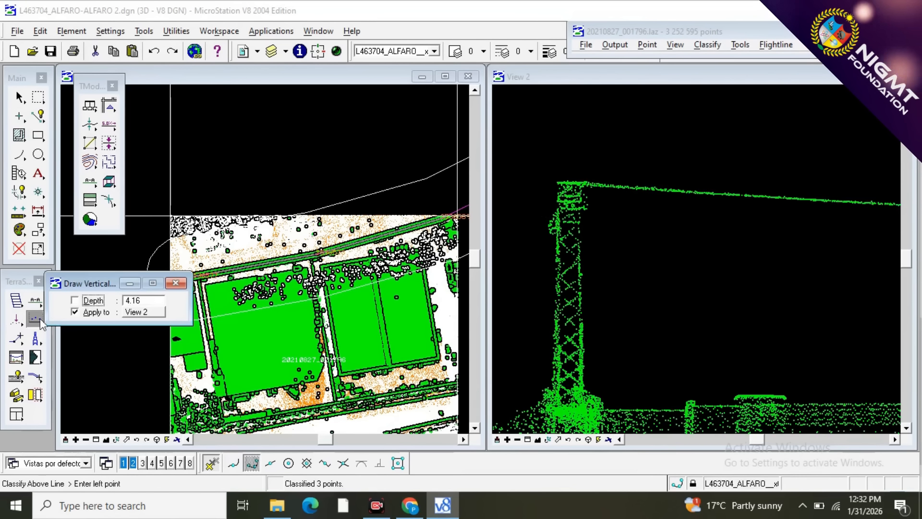
left_click(36, 319)
left_click(122, 298)
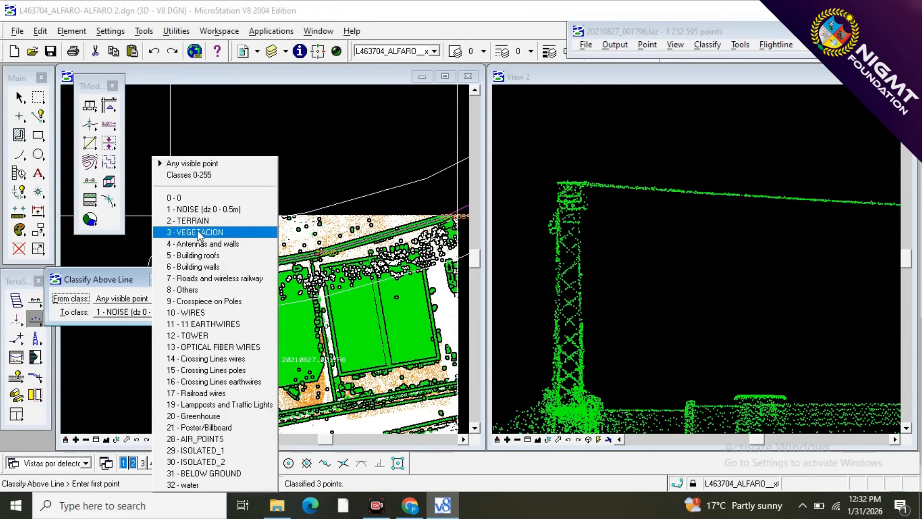
left_click(168, 232)
left_click(143, 312)
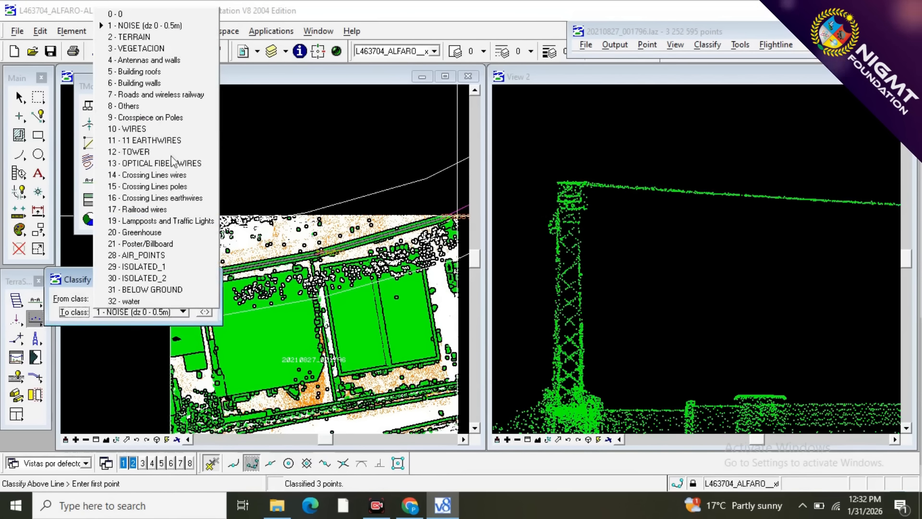
left_click(187, 128)
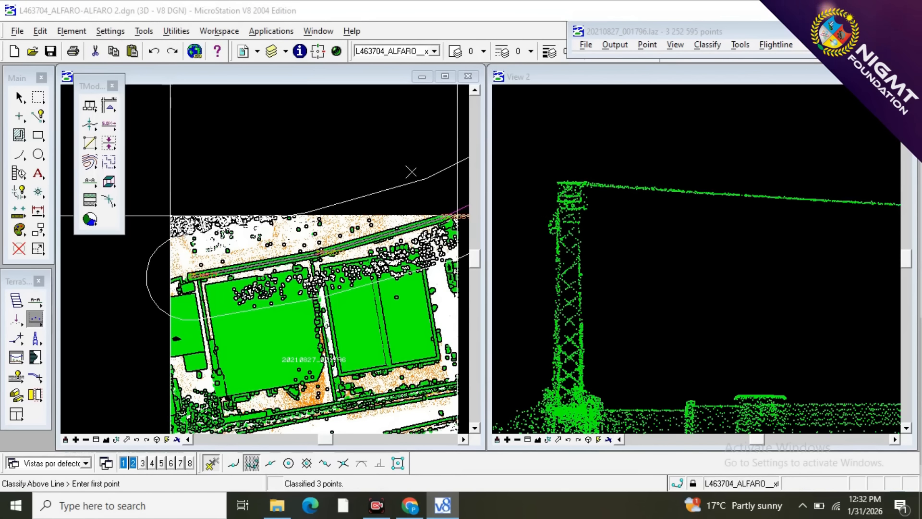
scroll(572, 185, "up", 2)
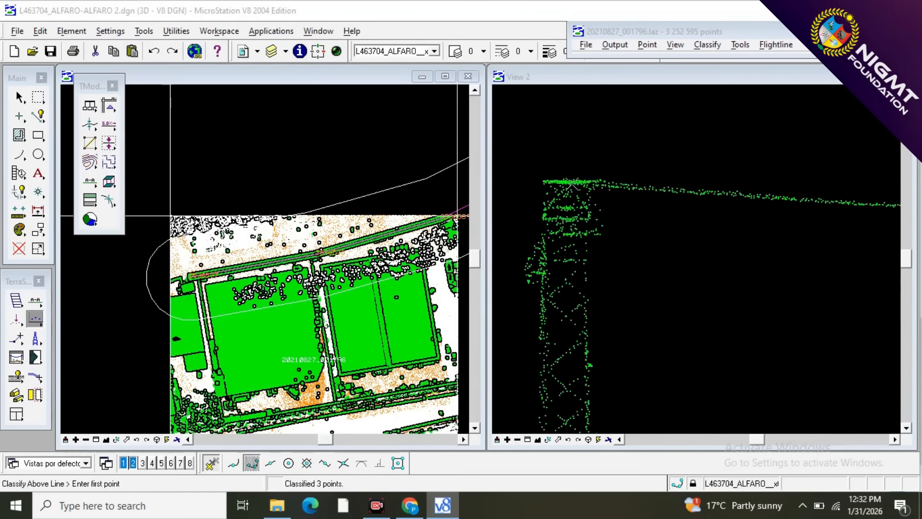
left_click(636, 208)
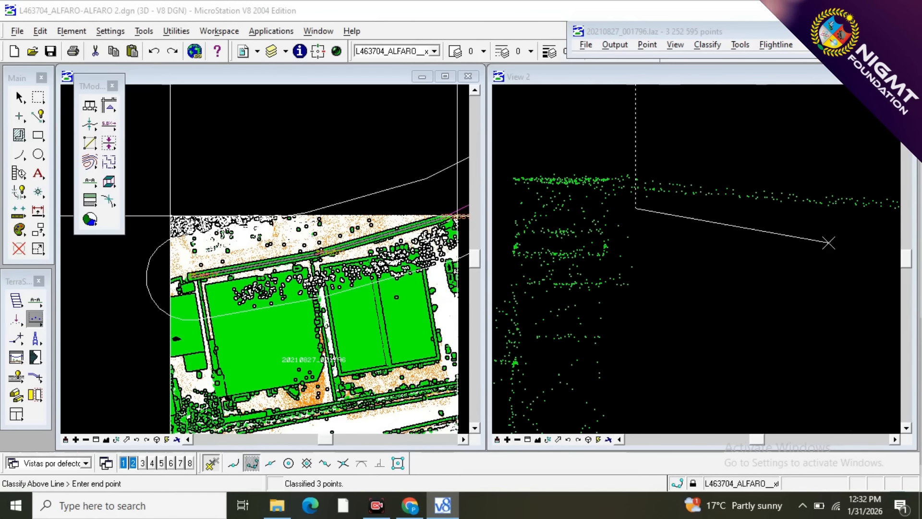
Reclassify the first span's wires from near the lattice tower to above the row of trees as 10 - WIRES.
scroll(566, 242, "down", 2)
left_click(574, 252)
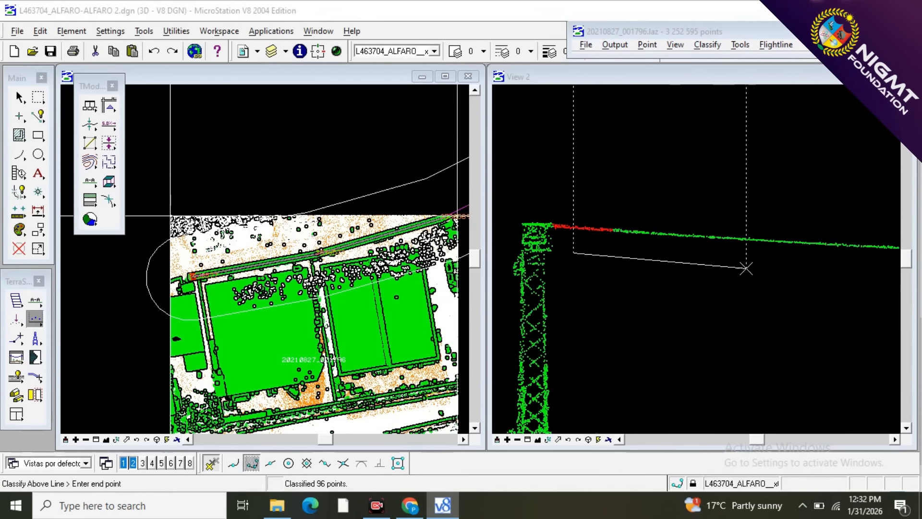
left_click(906, 267)
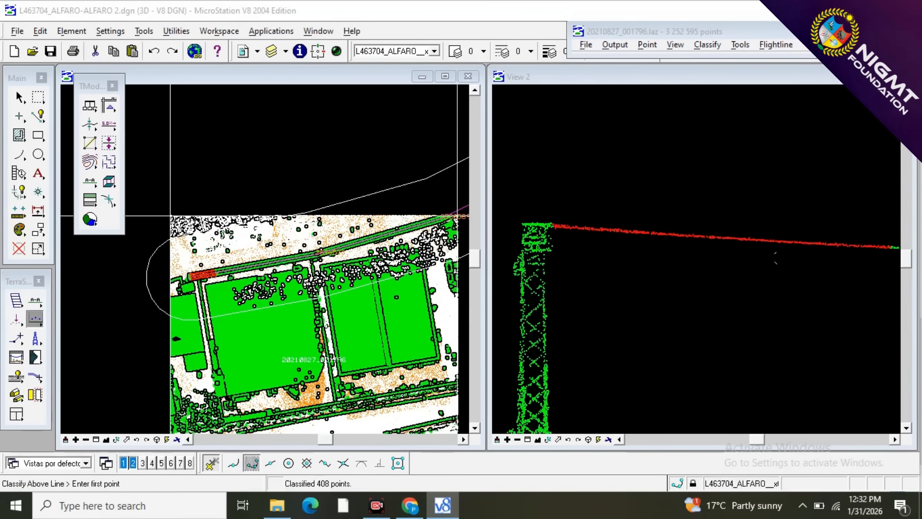
scroll(557, 250, "down", 1)
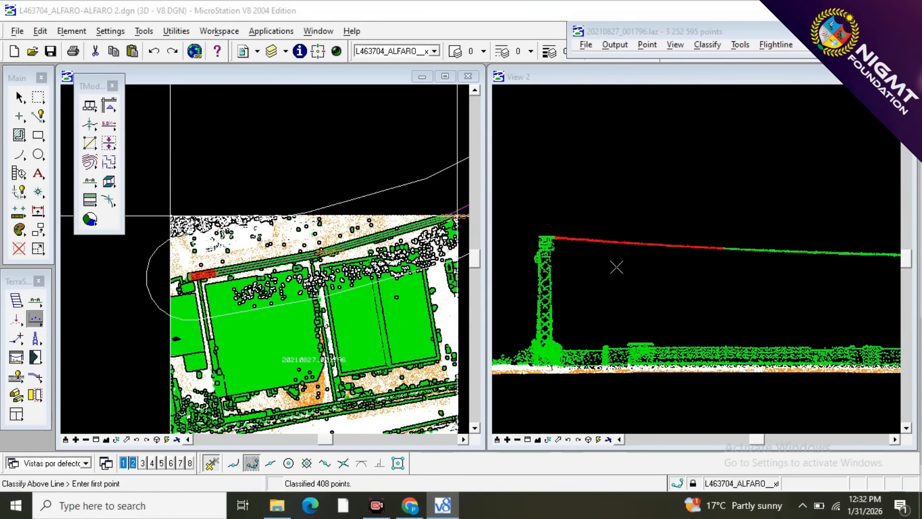
left_click(651, 260)
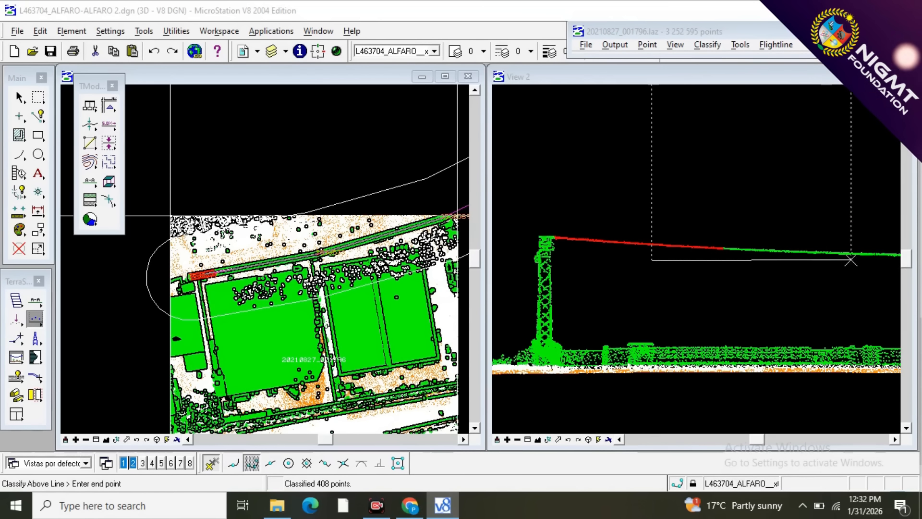
scroll(630, 272, "down", 2)
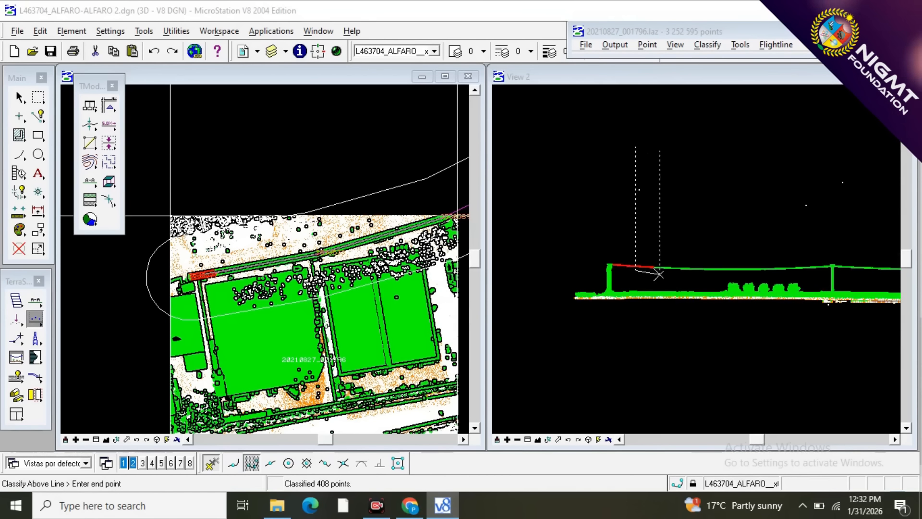
scroll(787, 282, "up", 1)
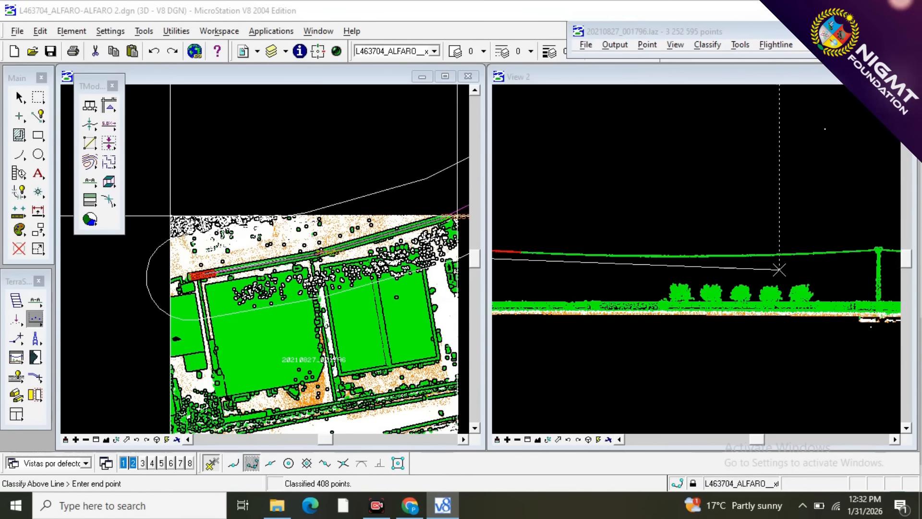
left_click(779, 270)
Reclassify the rest of the first span up to the middle pole, including the small missed gap, as 10 - WIRES.
left_click(714, 274)
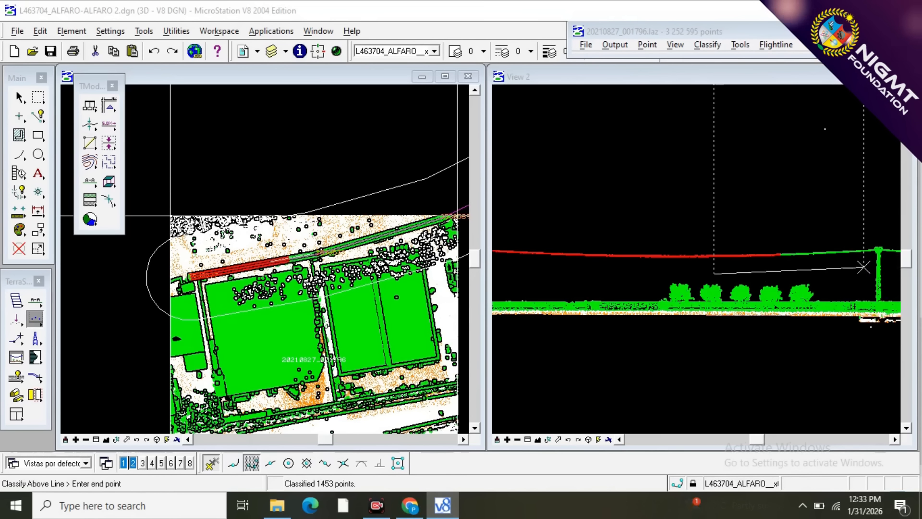
scroll(874, 265, "up", 3)
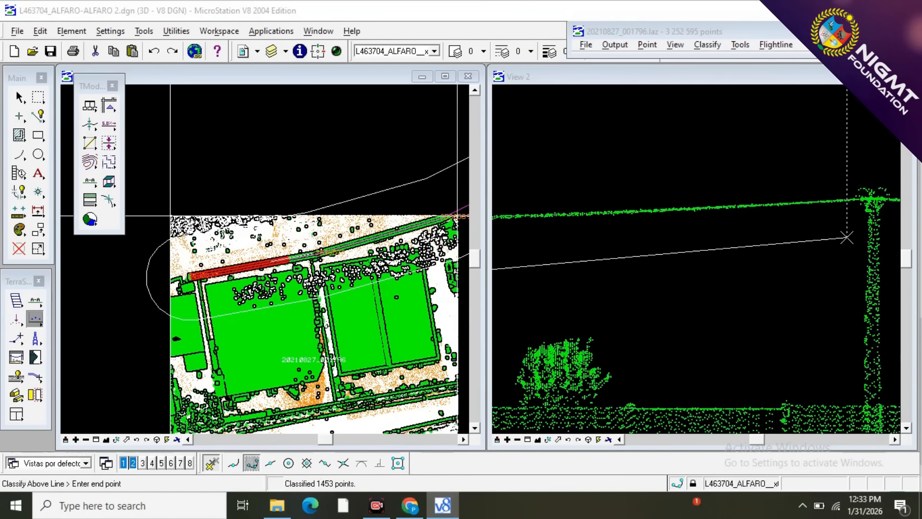
left_click(858, 221)
scroll(867, 222, "down", 3)
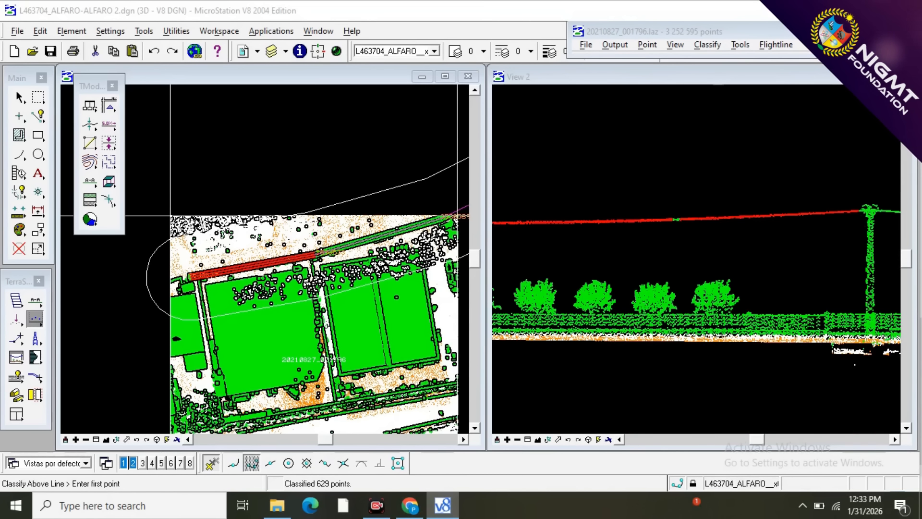
left_click(770, 241)
left_click(616, 256)
Reclassify the second span's wires from just beyond the middle pole to about mid-span as 10 - WIRES.
scroll(561, 213, "down", 2)
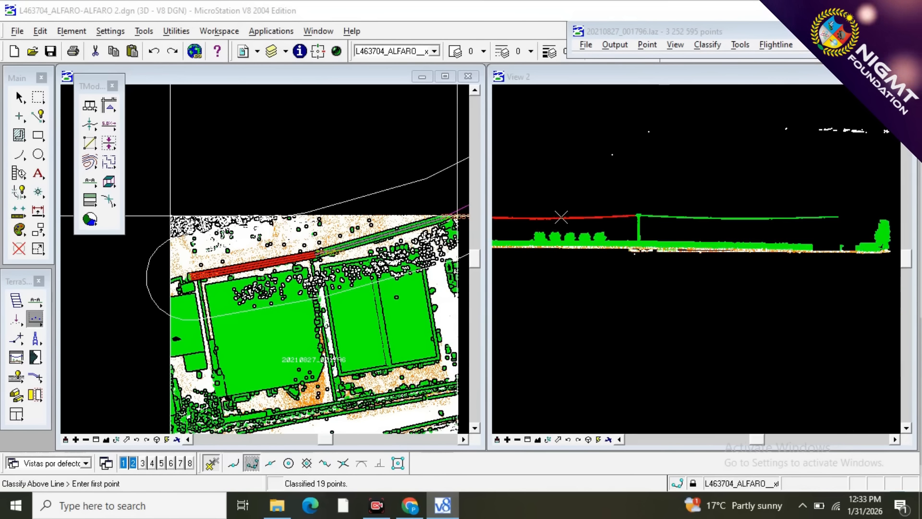
scroll(649, 219, "up", 4)
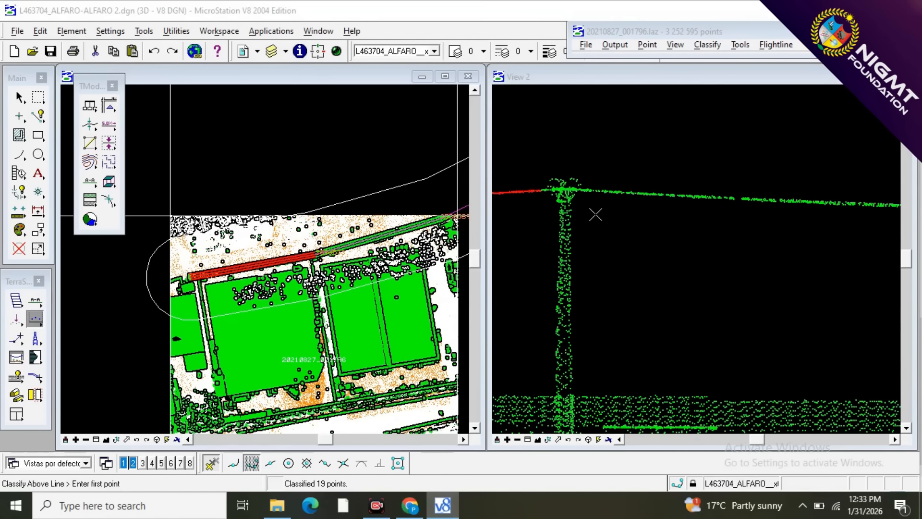
scroll(584, 192, "up", 2)
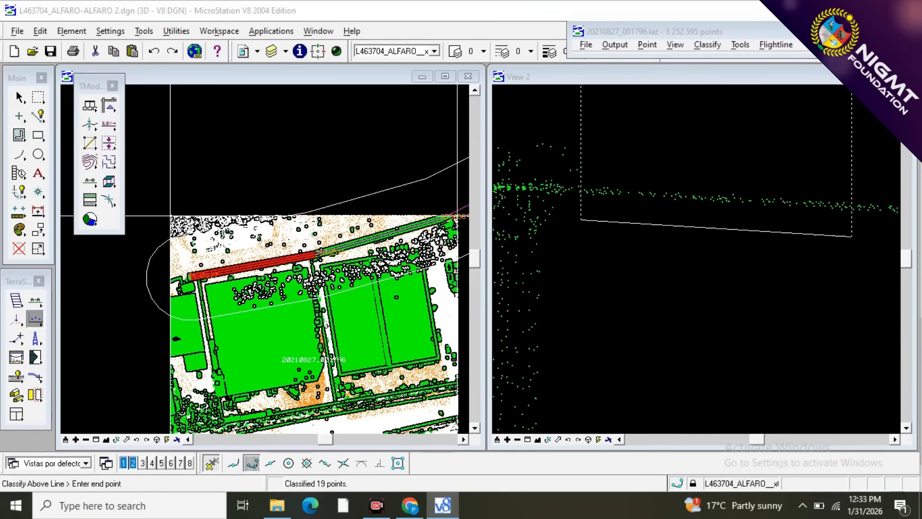
left_click(887, 229)
scroll(590, 228, "down", 2)
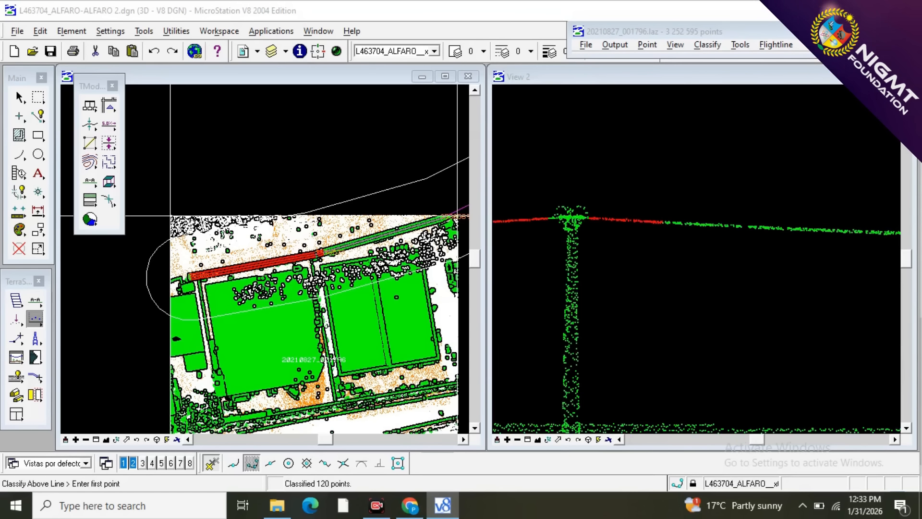
left_click(631, 240)
scroll(659, 253, "down", 2)
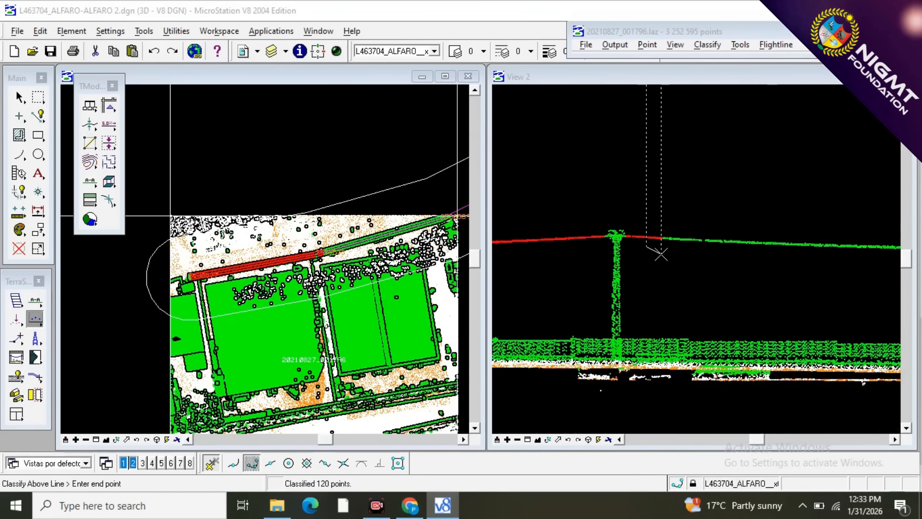
left_click(868, 268)
Reclassify the remaining second-span wires through to their end at the block edge as 10 - WIRES.
scroll(568, 254, "down", 3)
scroll(618, 259, "up", 2)
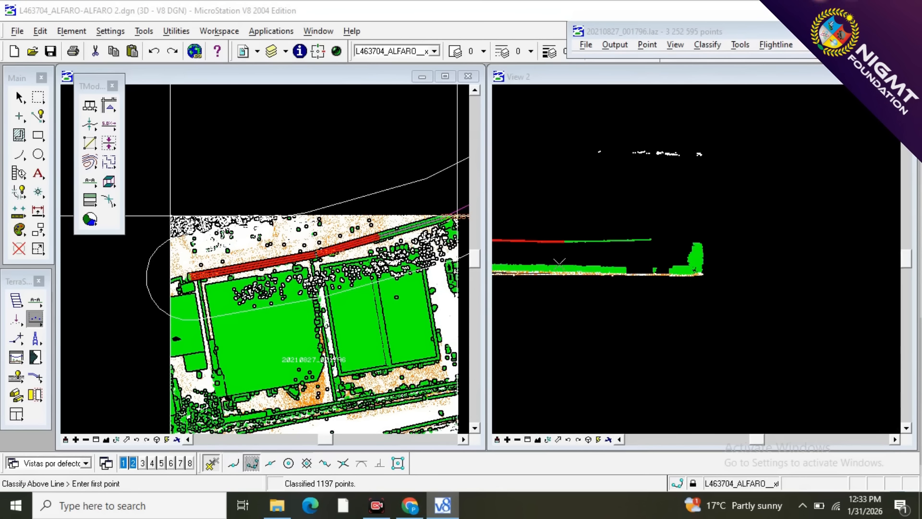
scroll(543, 260, "up", 2)
left_click(548, 228)
left_click(873, 224)
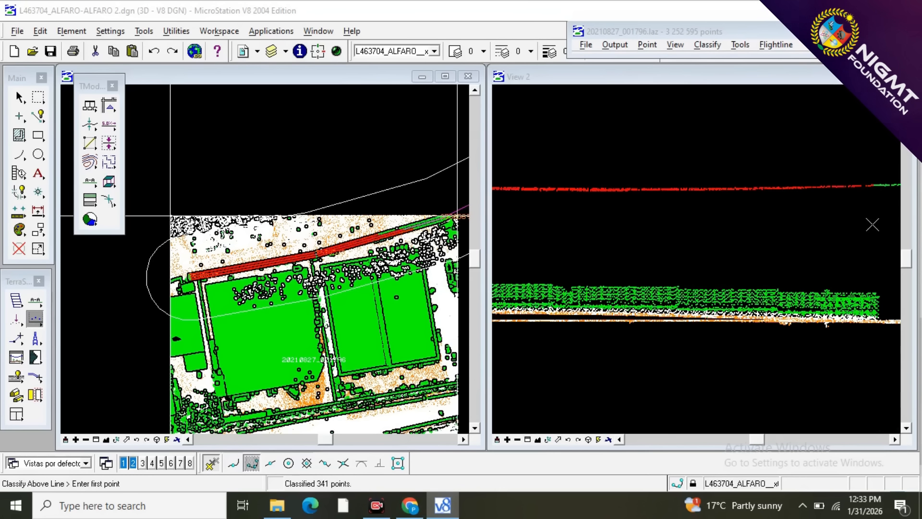
scroll(613, 236, "down", 2)
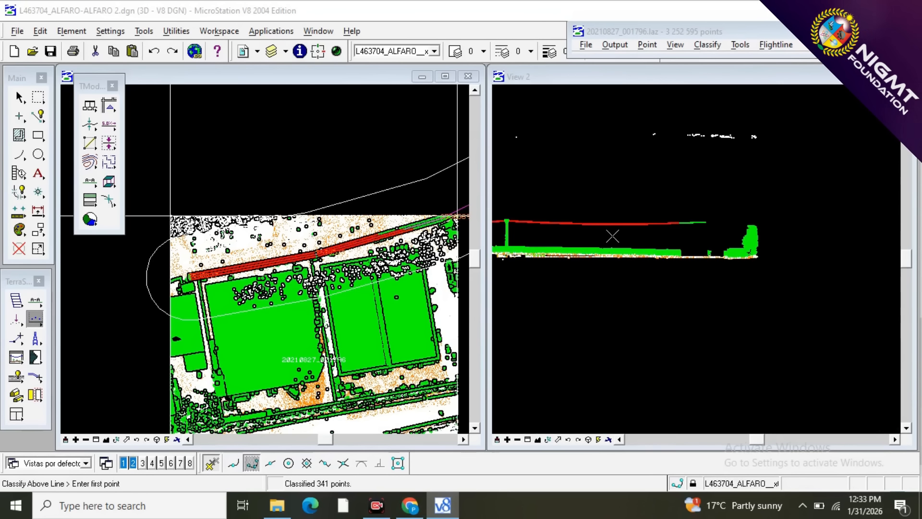
left_click(746, 225)
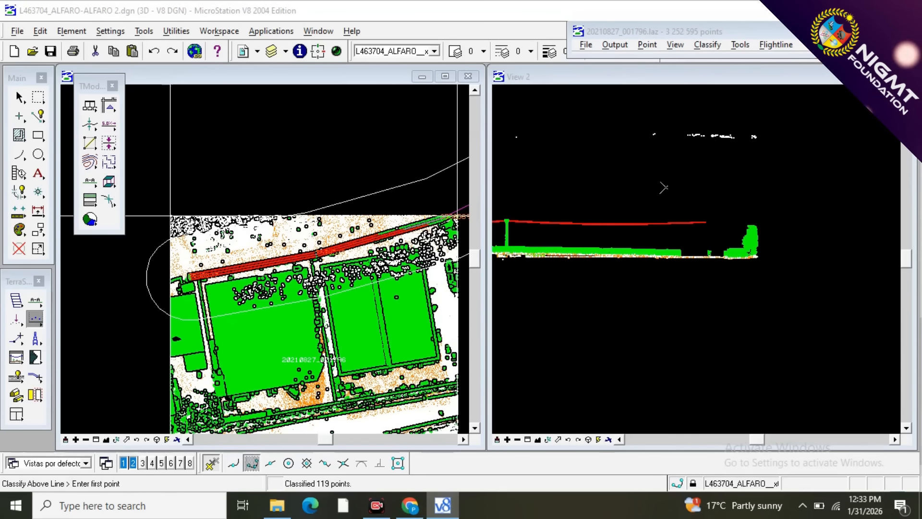
scroll(729, 179, "down", 1)
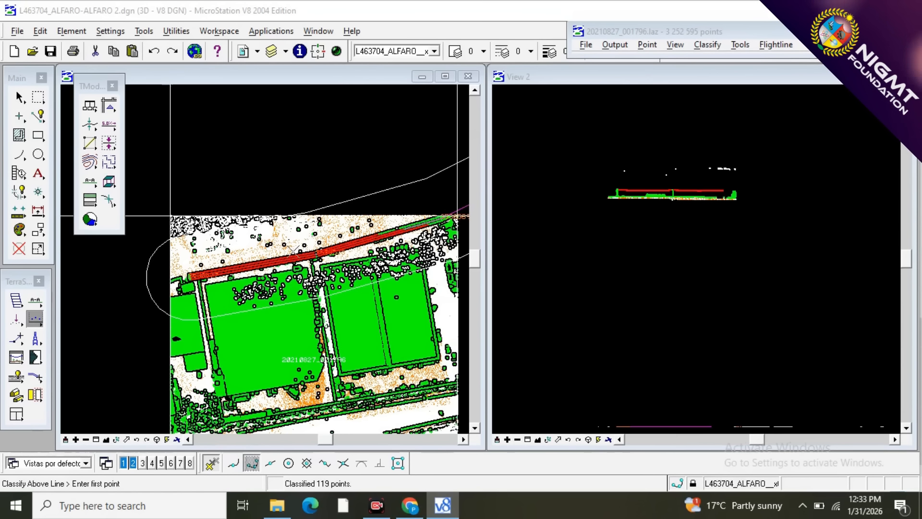
Cut a vertical section along the wires of the second span, ending just past the pole at the block's upper right corner.
scroll(440, 219, "up", 2)
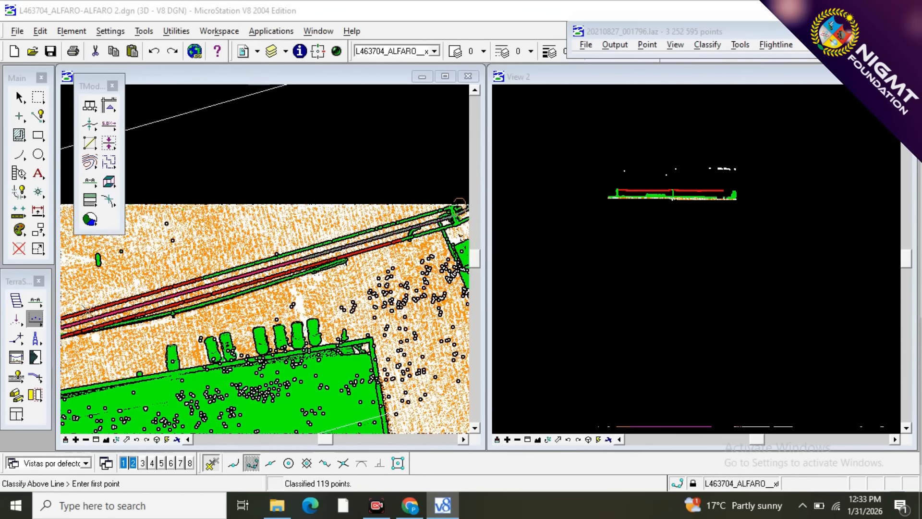
left_click(36, 301)
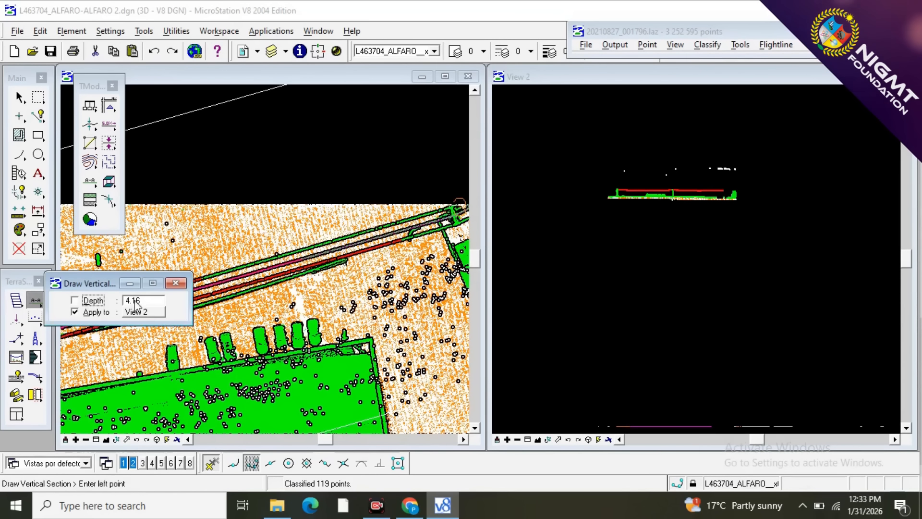
left_click(176, 284)
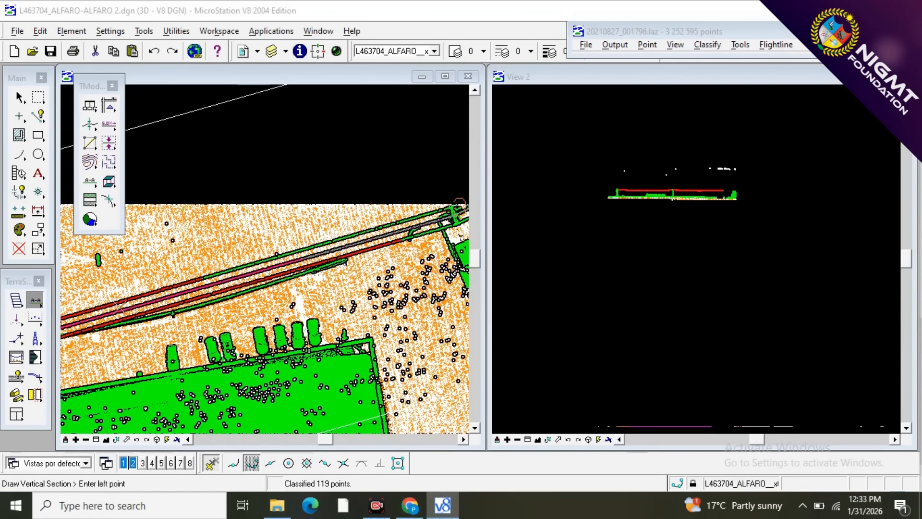
left_click(124, 311)
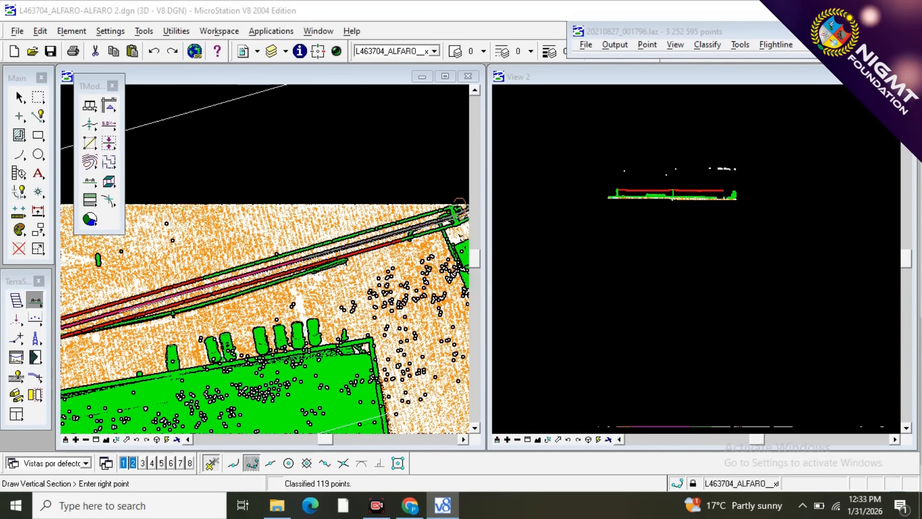
left_click(459, 206)
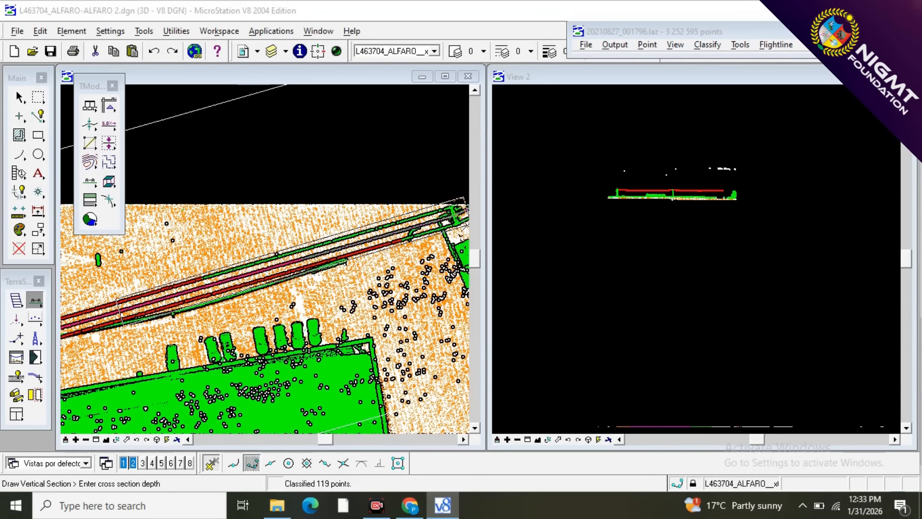
left_click(466, 225)
scroll(640, 198, "down", 3)
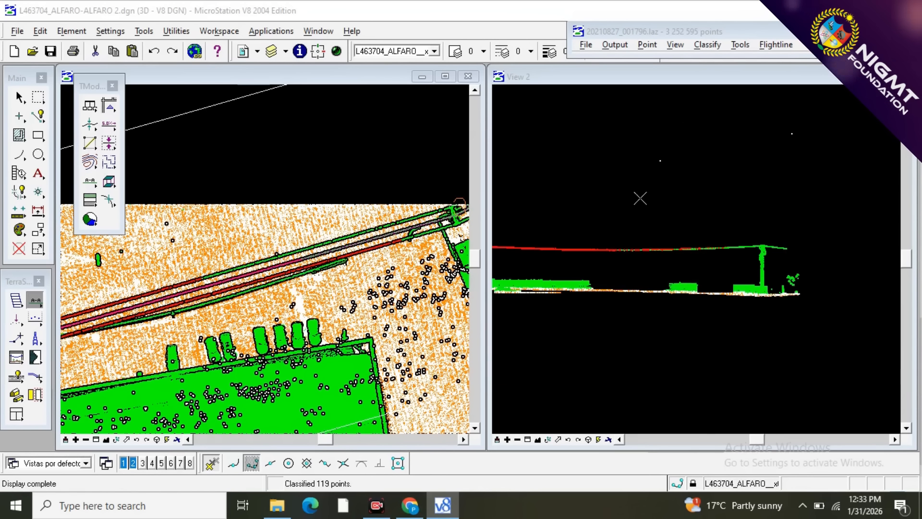
Reclassify the unclassified second-span wires from mid-span to just before the end pole as 10 - WIRES.
scroll(615, 268, "up", 6)
scroll(615, 267, "up", 2)
key("F2")
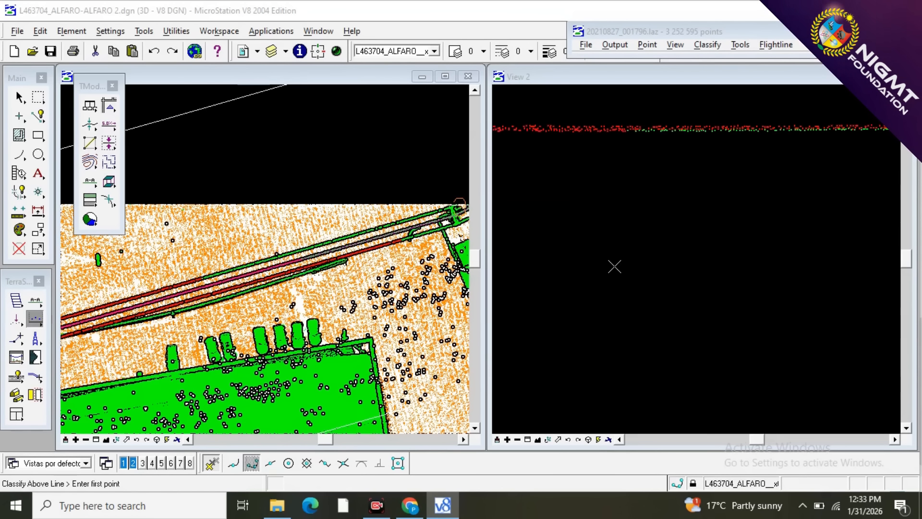
left_click(535, 232)
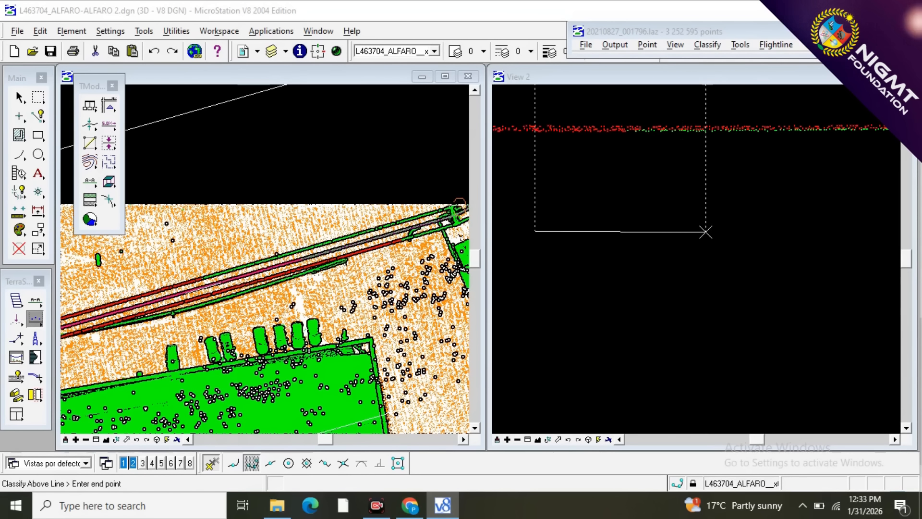
scroll(752, 242, "down", 5)
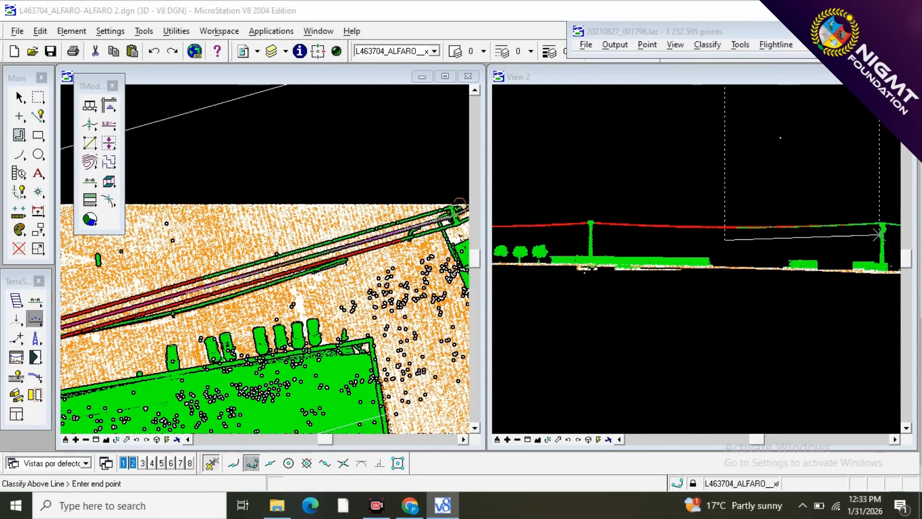
scroll(843, 235, "up", 2)
left_click(895, 233)
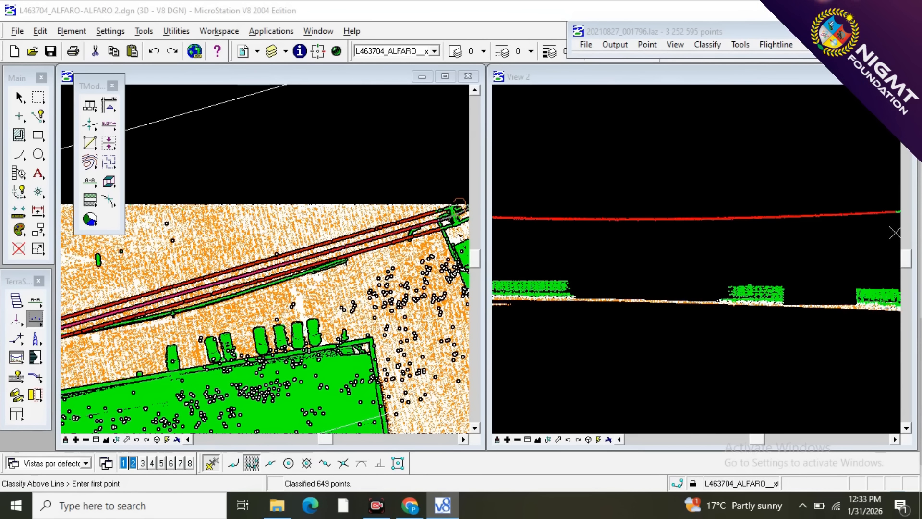
Reclassify the short wire stretches on both sides of the end pole as 10 - WIRES, leaving out the pole head.
scroll(622, 240, "down", 3)
scroll(784, 252, "up", 3)
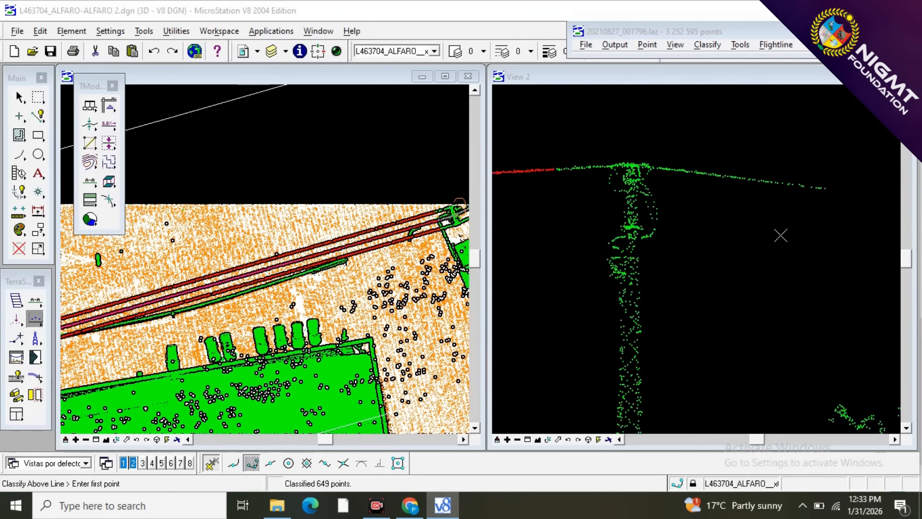
left_click(603, 183)
left_click(862, 215)
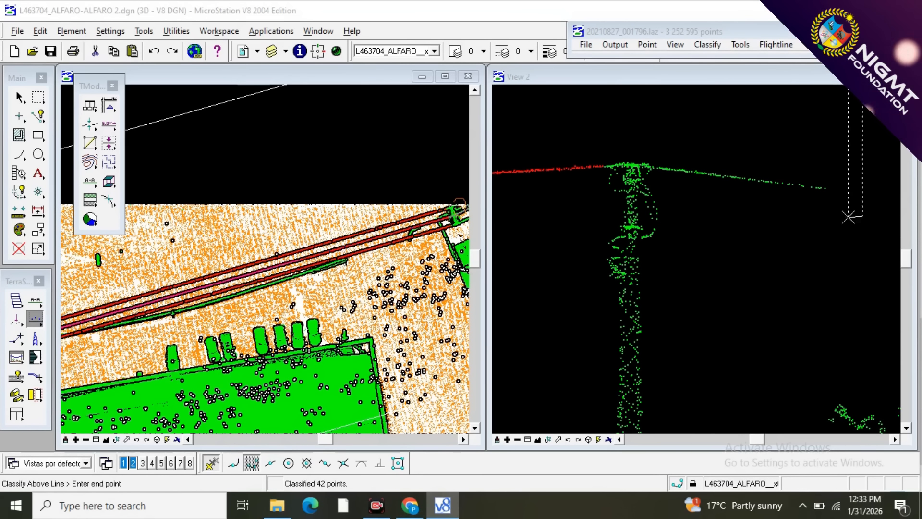
left_click(658, 178)
scroll(607, 177, "up", 3)
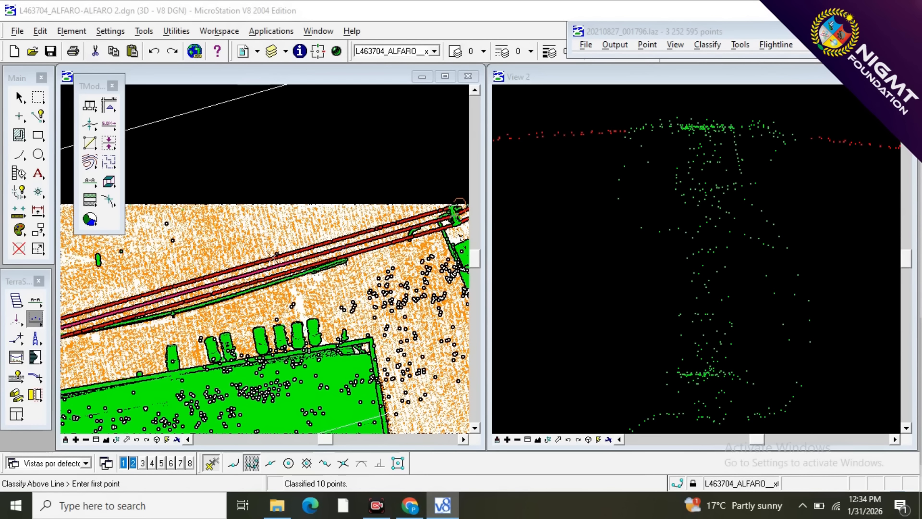
Cut a short, narrow vertical section along the northern outer wire where it passes the middle pole.
scroll(275, 256, "down", 2)
scroll(220, 283, "up", 2)
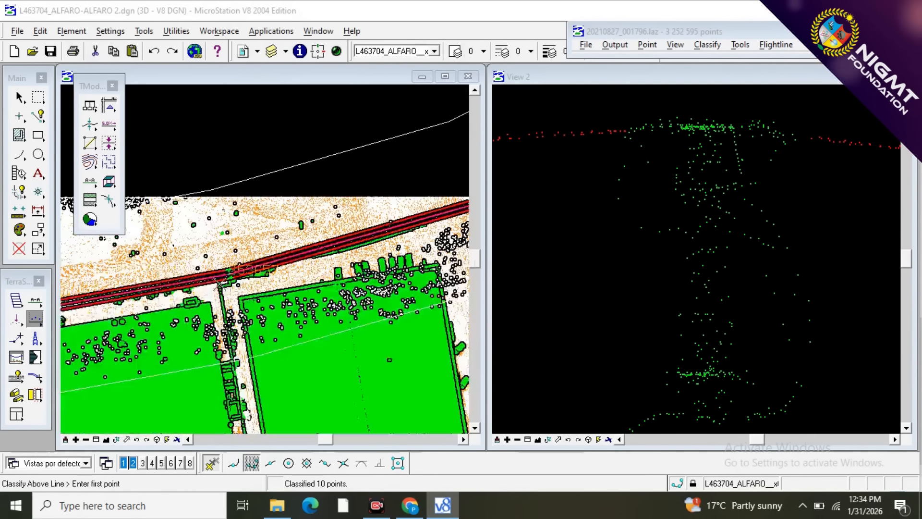
scroll(209, 277, "up", 3)
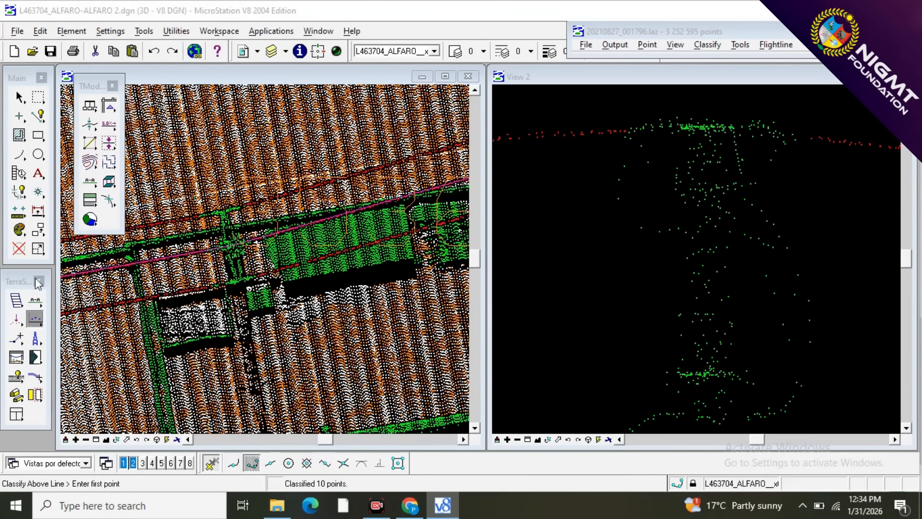
left_click(38, 301)
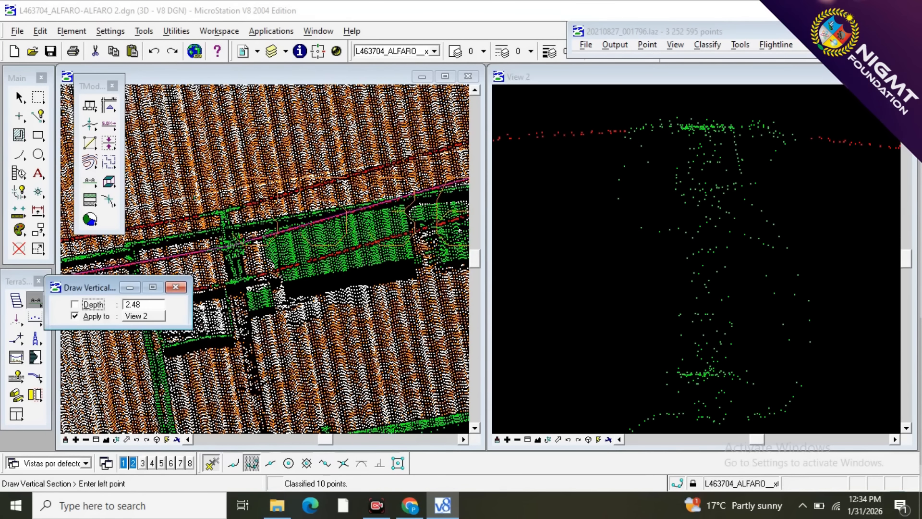
left_click(193, 217)
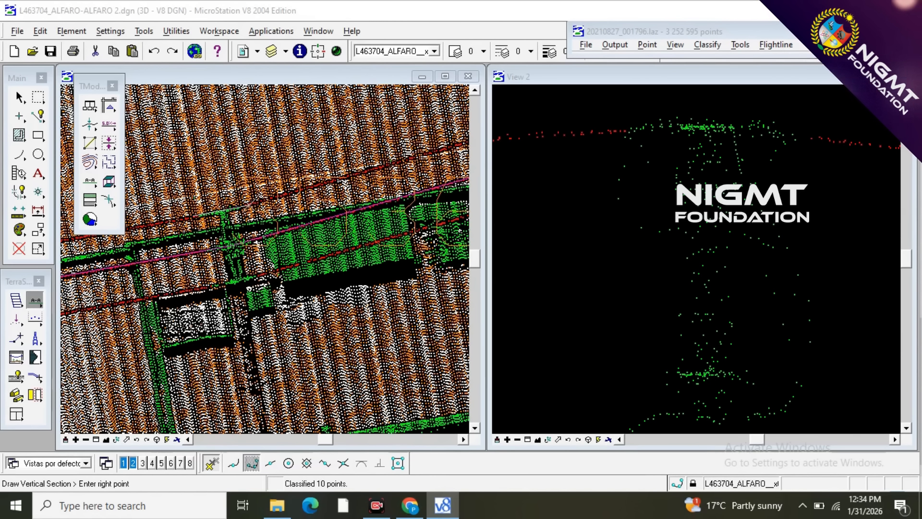
left_click(251, 205)
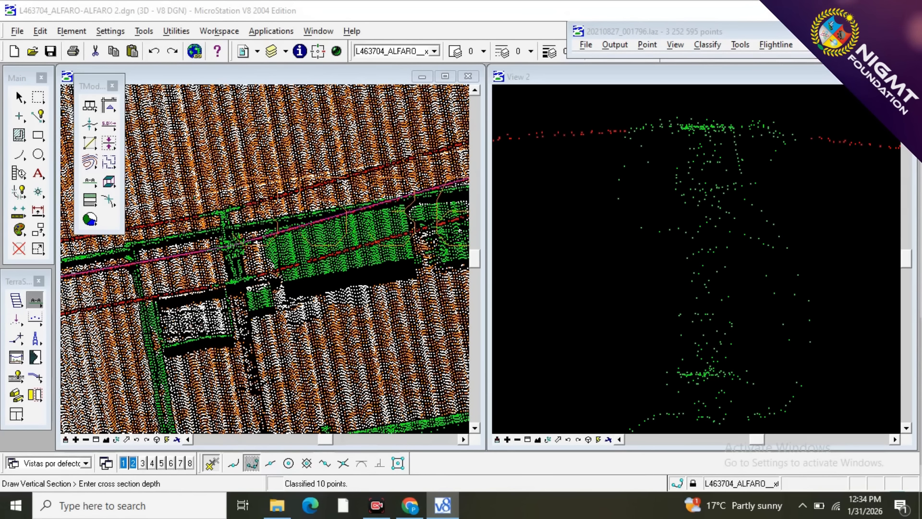
left_click(339, 209)
scroll(702, 136, "up", 2)
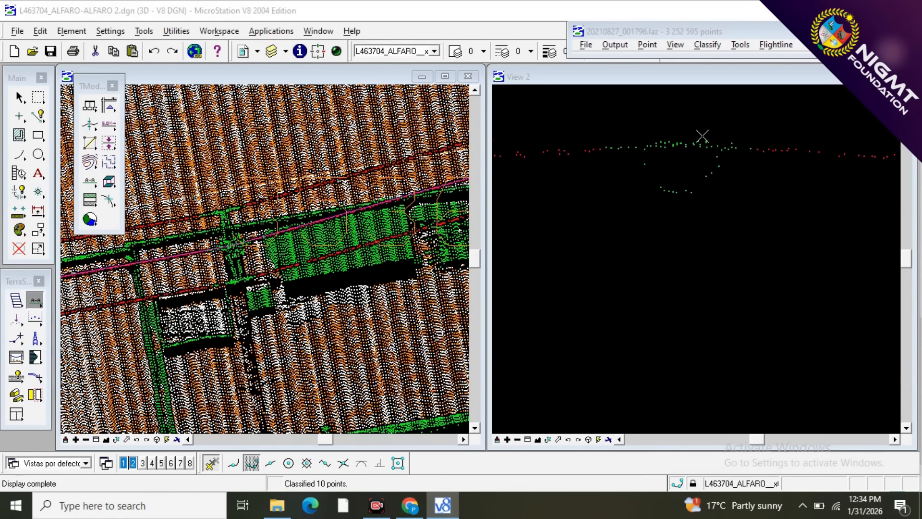
Reclassify the outer wire points directly on either side of the middle pole's crossarm as 10 - WIRES.
key("F1")
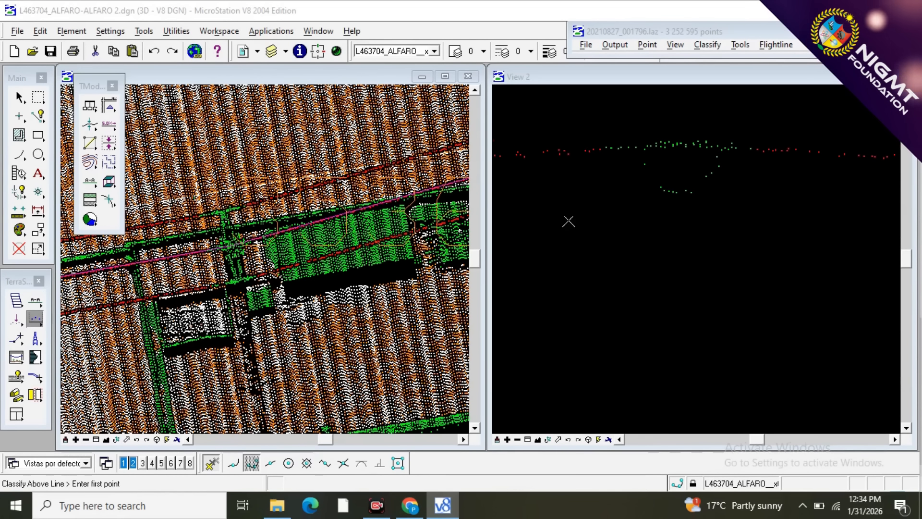
left_click(552, 198)
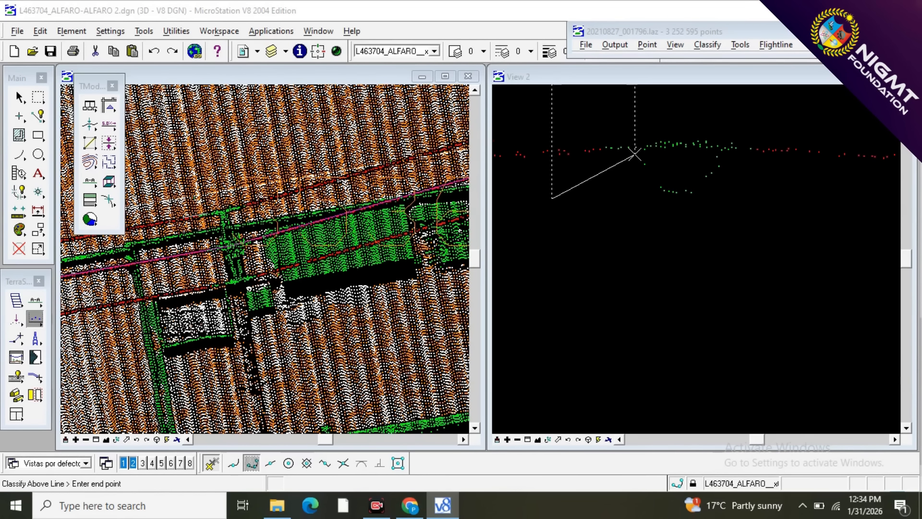
left_click(784, 166)
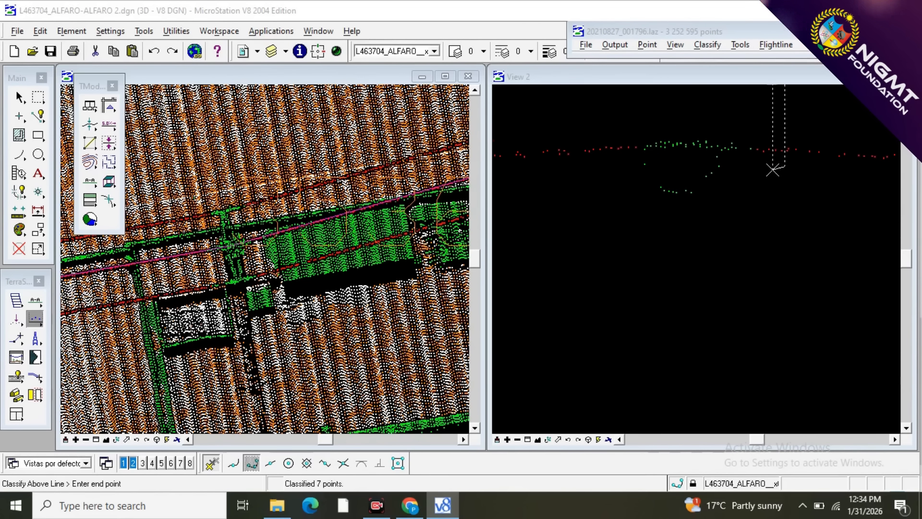
left_click(721, 158)
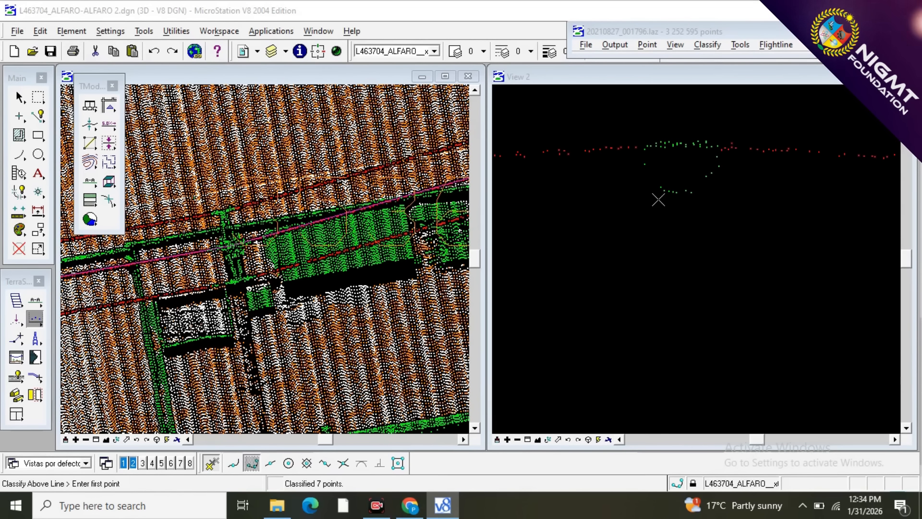
Reclassify the points of the jumper loop hanging below the middle pole's crossarm, both sides and underside, as 10 - WIRES.
scroll(712, 183, "up", 3)
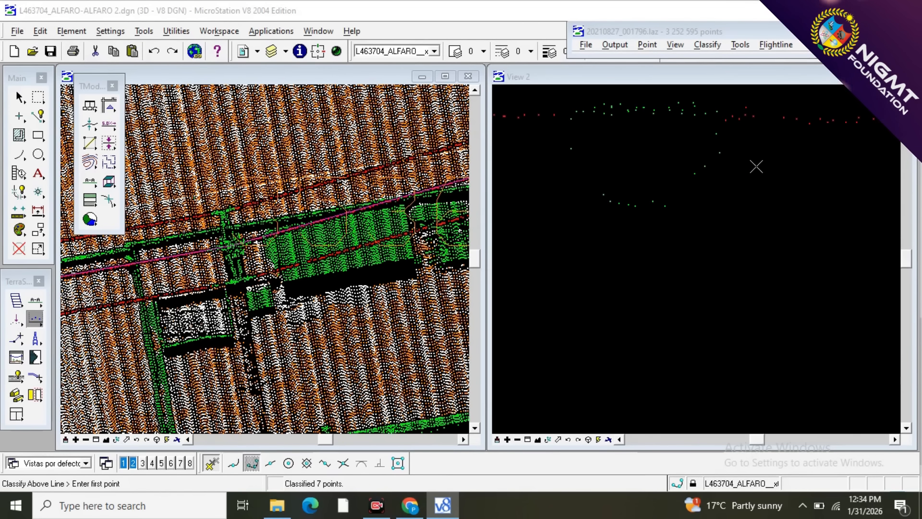
left_click(699, 222)
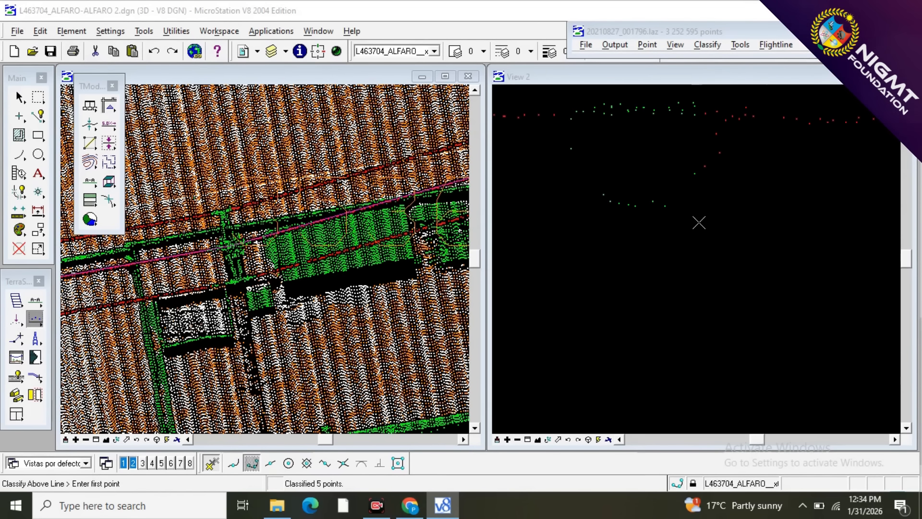
scroll(691, 199, "up", 4)
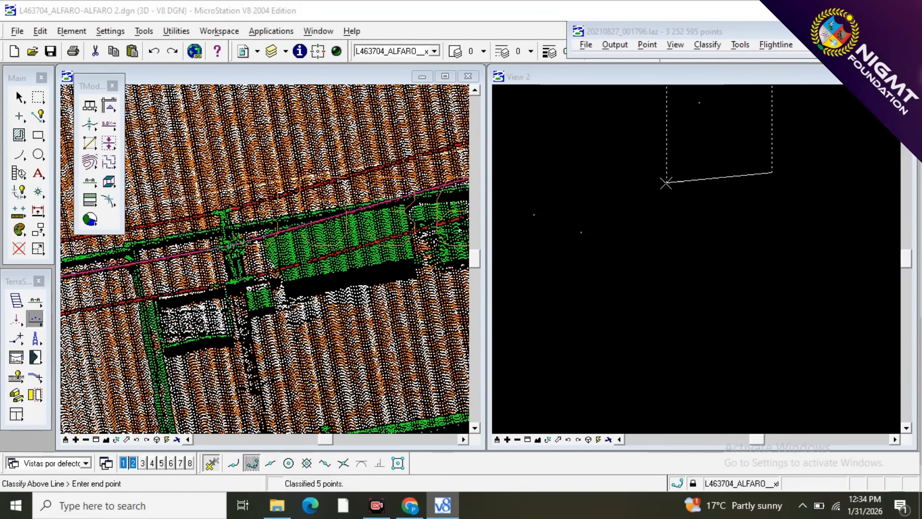
left_click(666, 183)
scroll(768, 189, "down", 4)
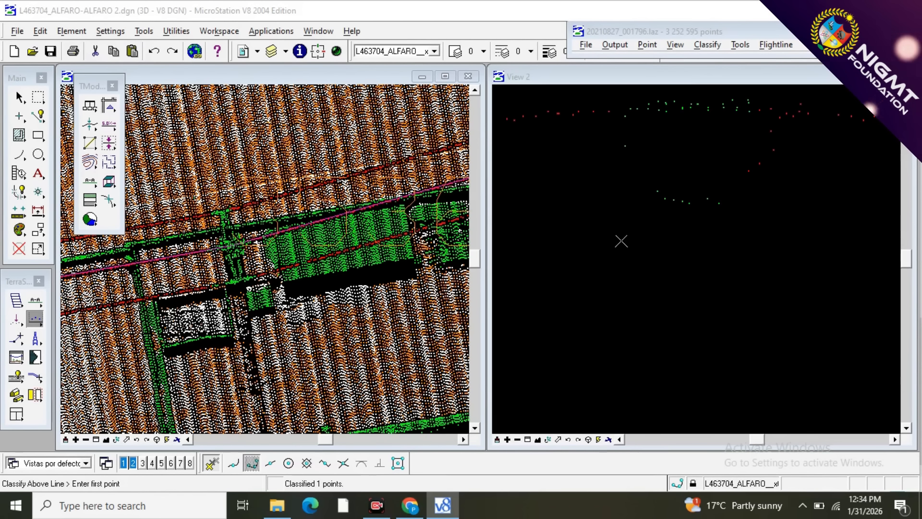
left_click(561, 188)
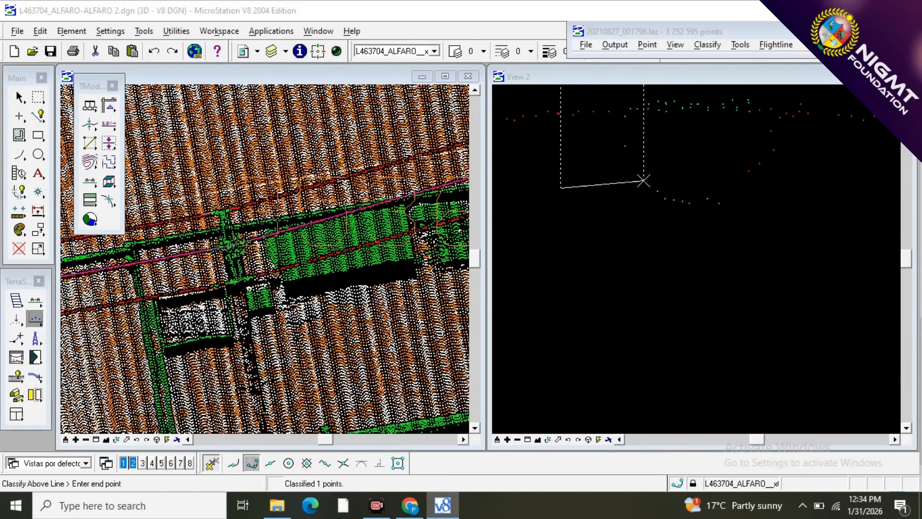
left_click(644, 181)
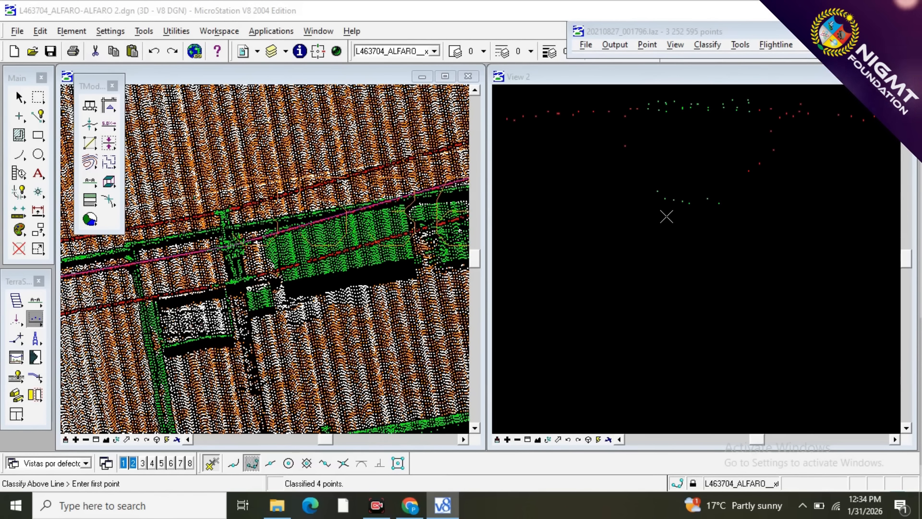
scroll(666, 214, "up", 2)
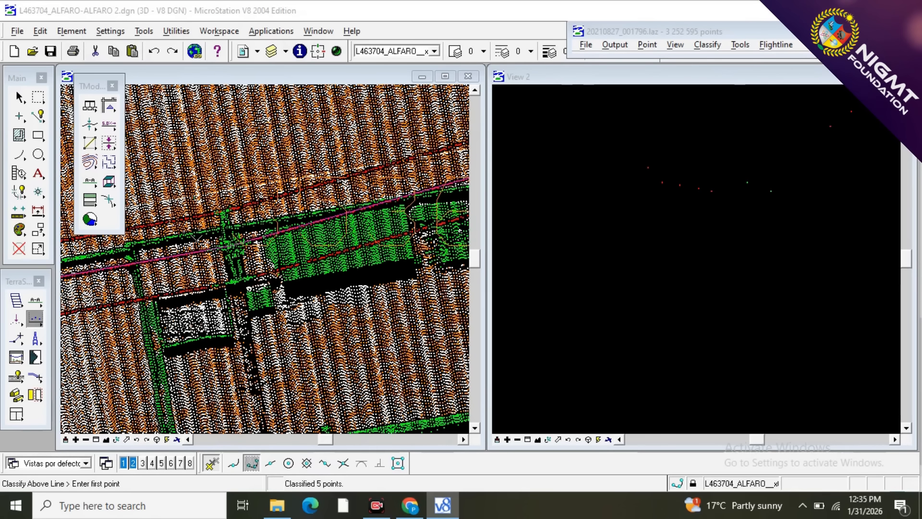
Cut a vertical section along the central wire through the middle pole.
scroll(215, 206, "up", 2)
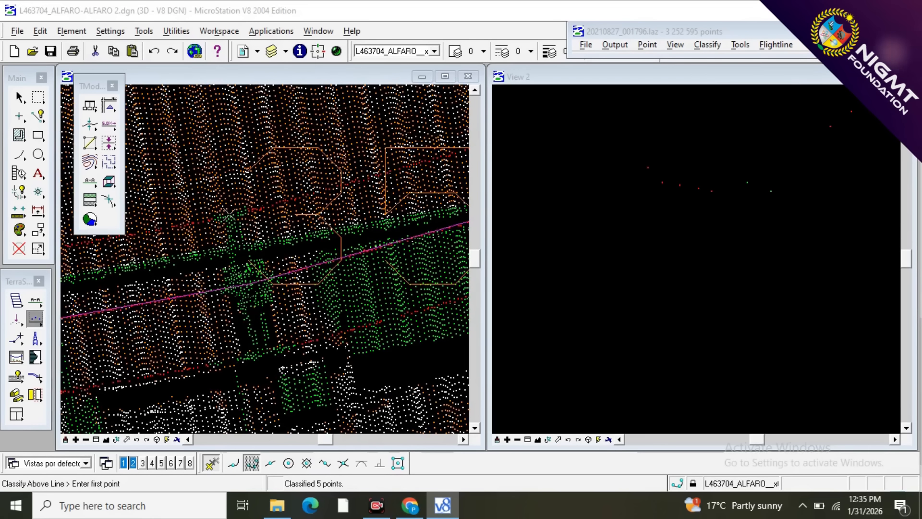
scroll(269, 192, "down", 2)
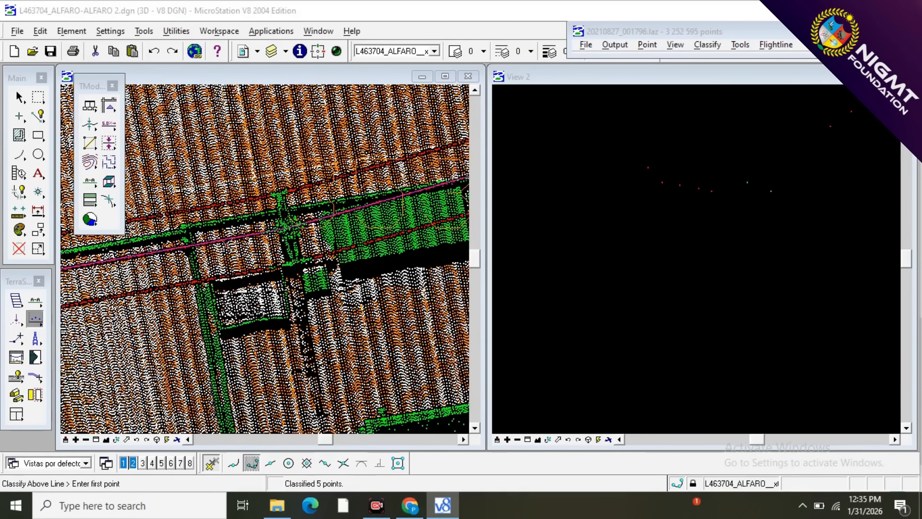
left_click(36, 300)
left_click(176, 287)
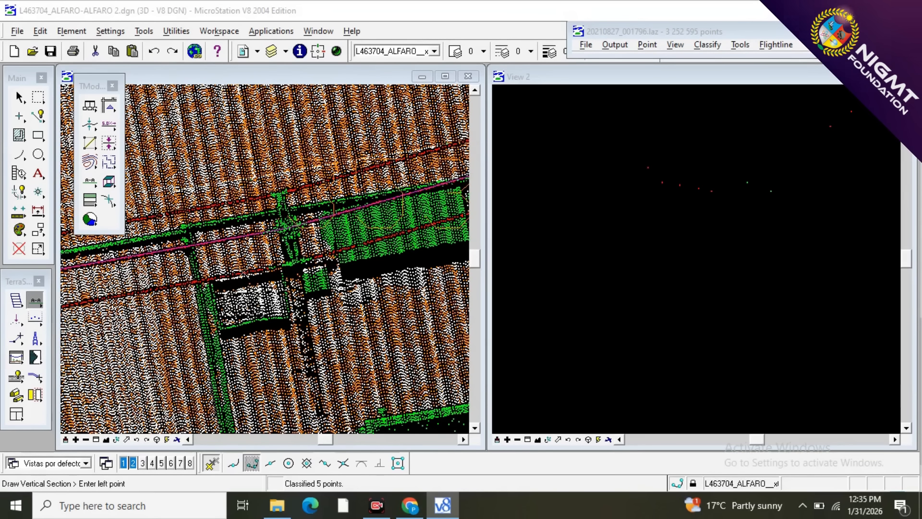
scroll(240, 266, "down", 1)
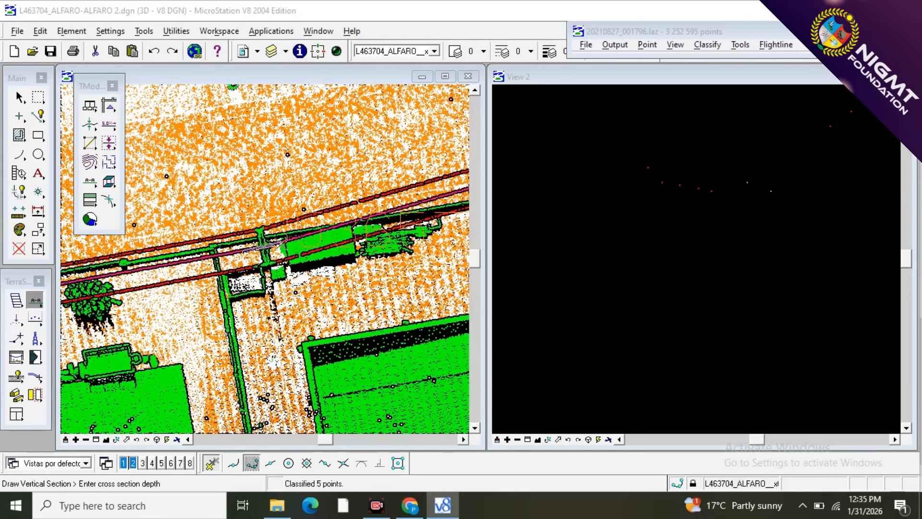
left_click(277, 243)
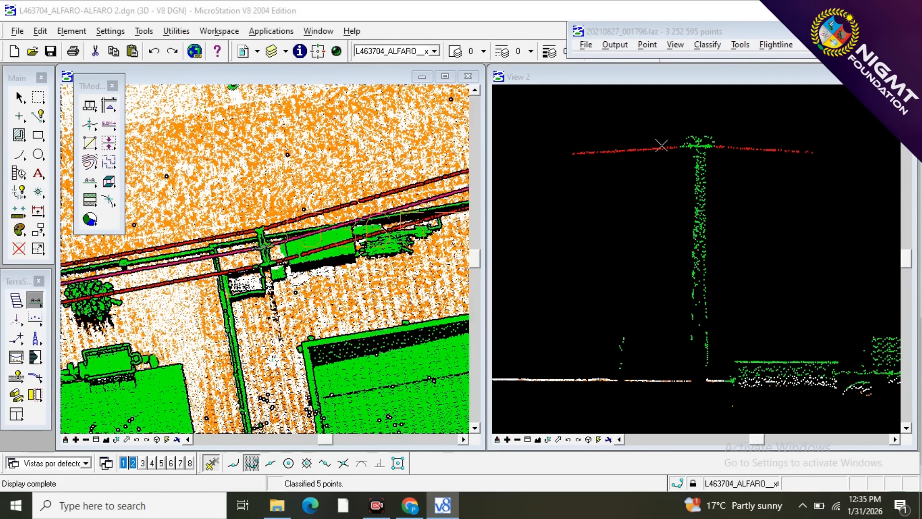
Reclassify the central wire and its jumper points arching over the middle pole's top, on both sides, as 10 - WIRES.
scroll(705, 140, "up", 2)
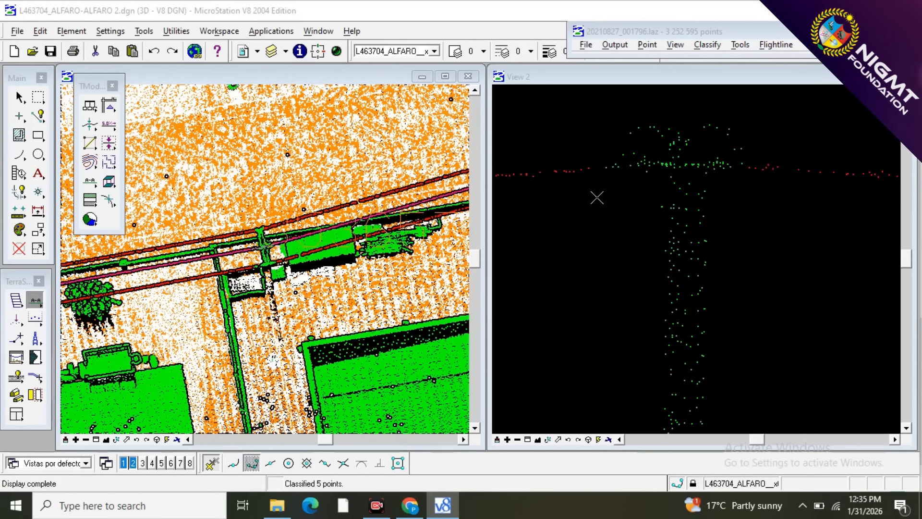
left_click(541, 205)
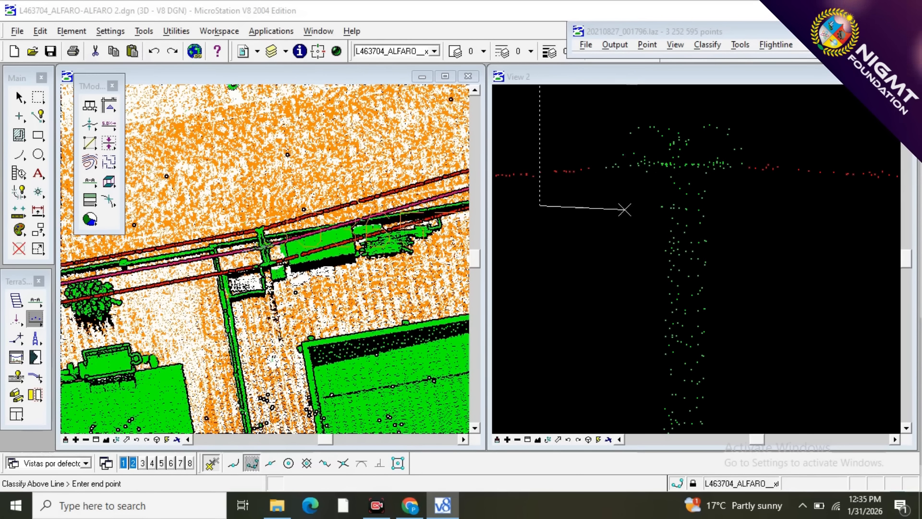
left_click(639, 160)
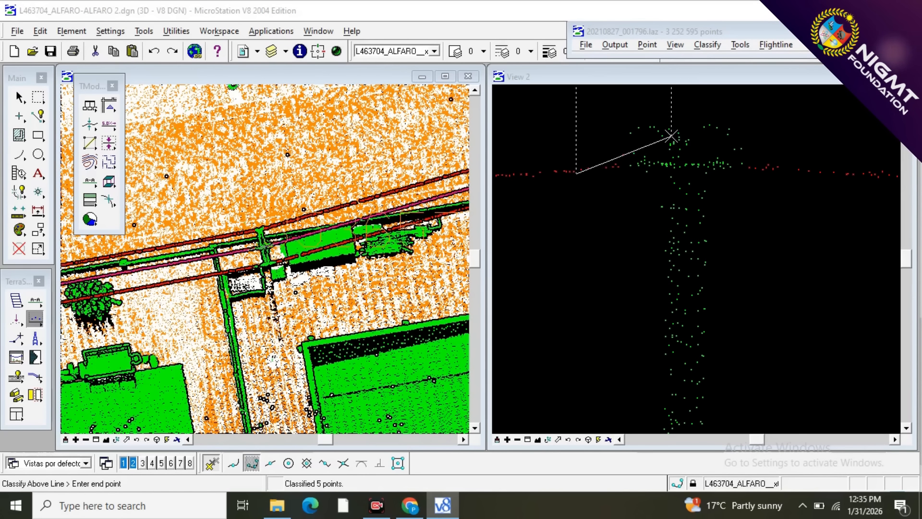
left_click(773, 197)
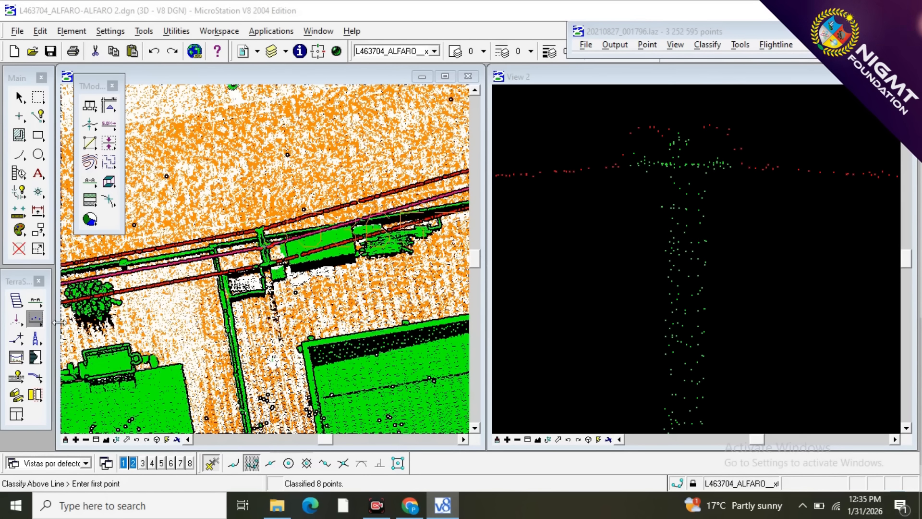
Cut a narrow vertical section along the southern outer wire where it passes the middle pole.
left_click(36, 303)
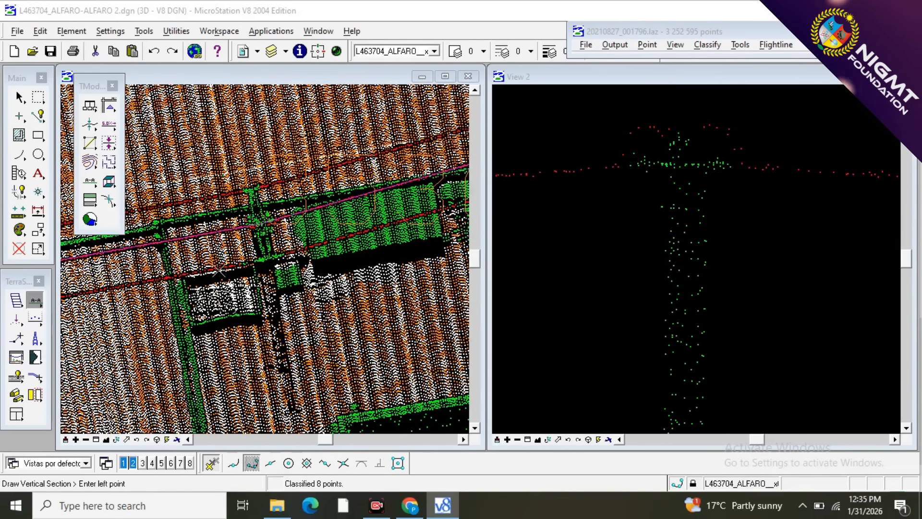
left_click(300, 252)
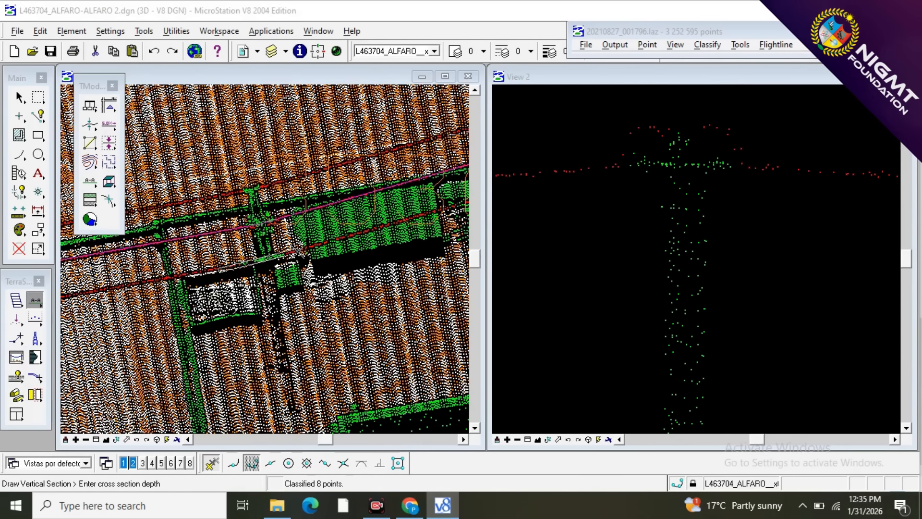
left_click(299, 257)
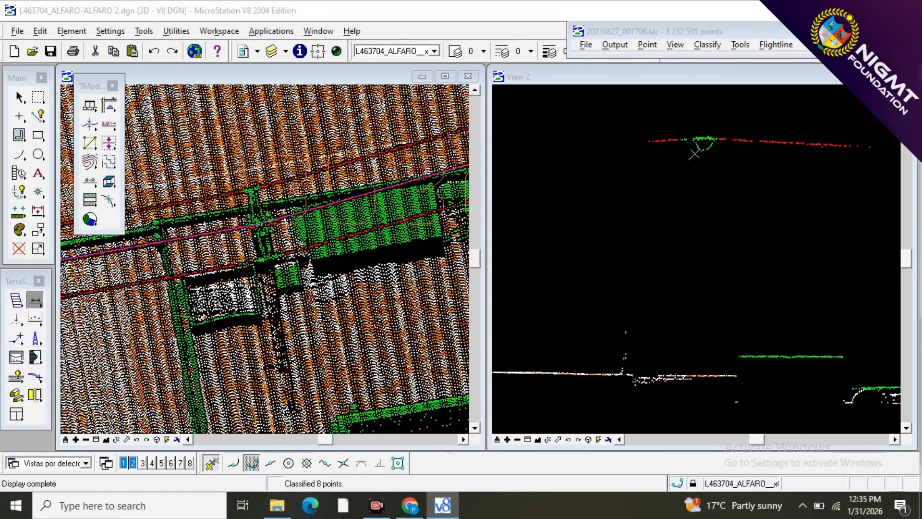
Reclassify the southern outer wire points beside the middle pole's crossarm and the jumper loop hanging below it as 10 - WIRES.
scroll(715, 137, "up", 3)
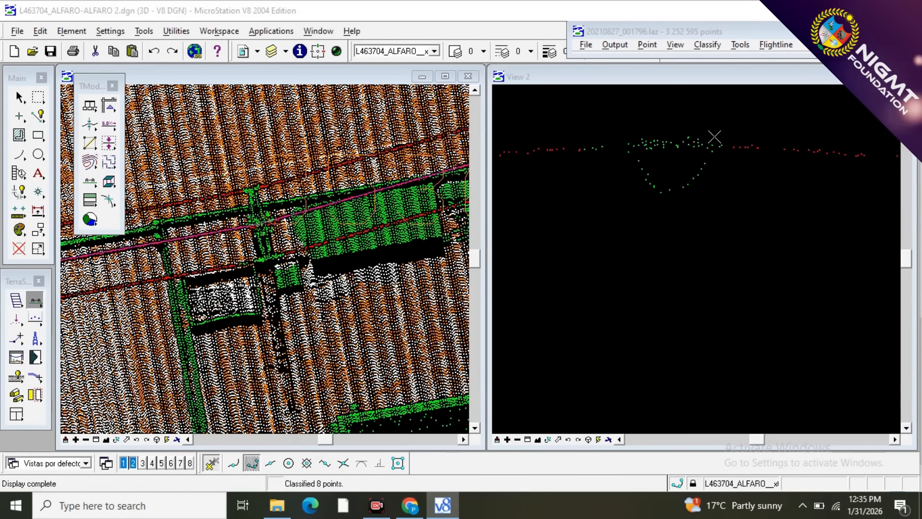
left_click(530, 222)
left_click(605, 227)
left_click(605, 226)
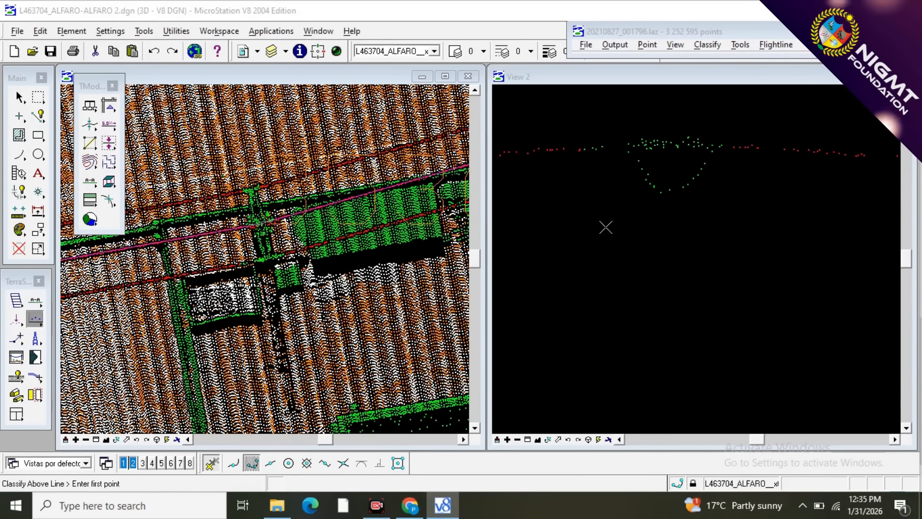
left_click(544, 230)
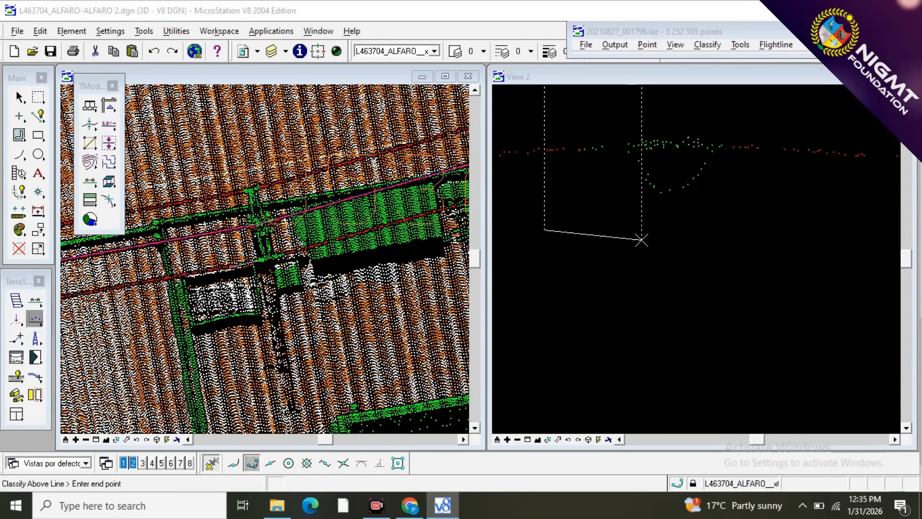
left_click(641, 239)
left_click(774, 207)
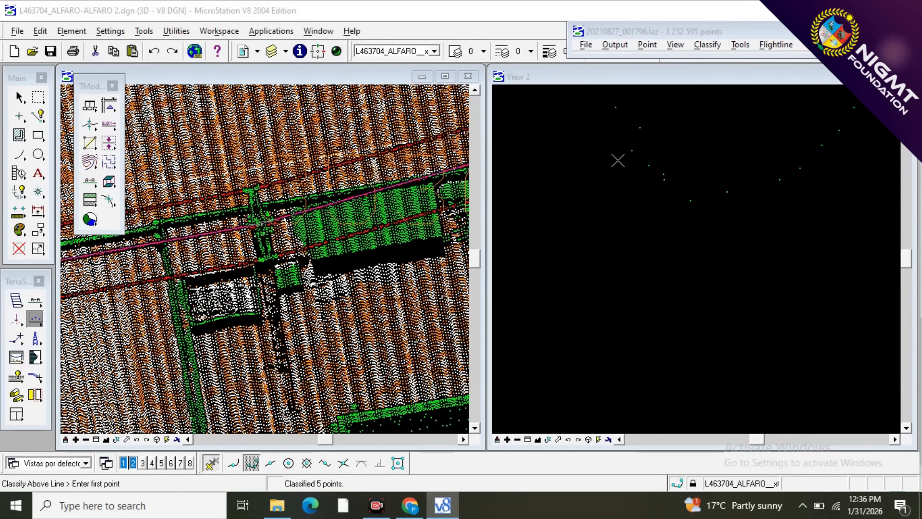
left_click(877, 252)
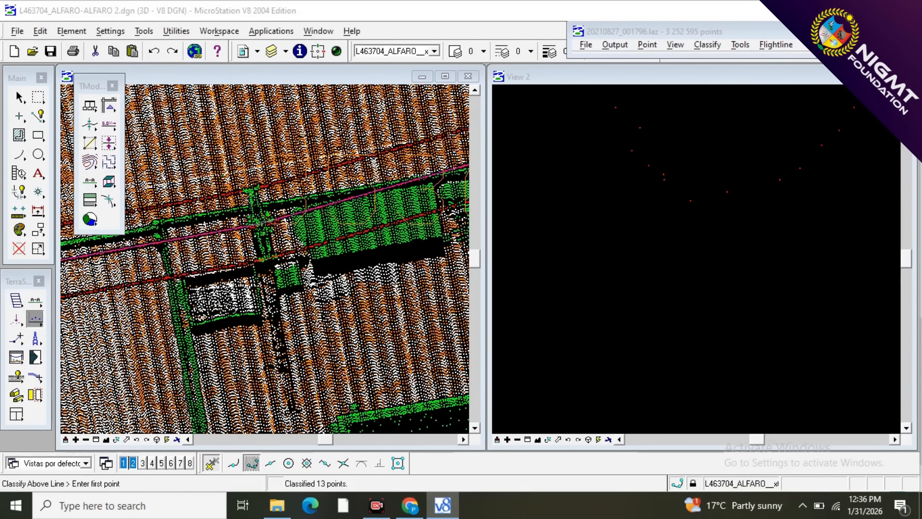
Cut a vertical section across the power line through the middle pole, wide enough to contain its crossarm and shaft.
scroll(246, 196, "down", 2)
scroll(247, 229, "up", 3)
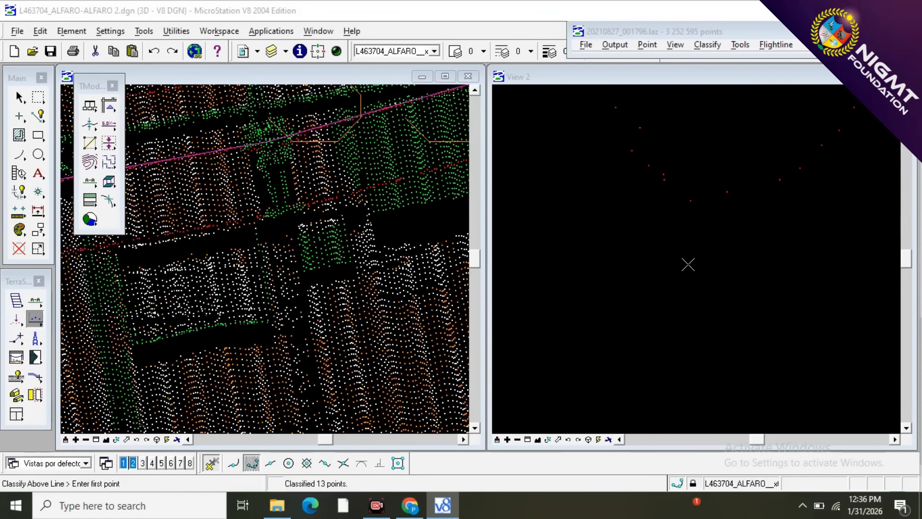
scroll(688, 265, "down", 2)
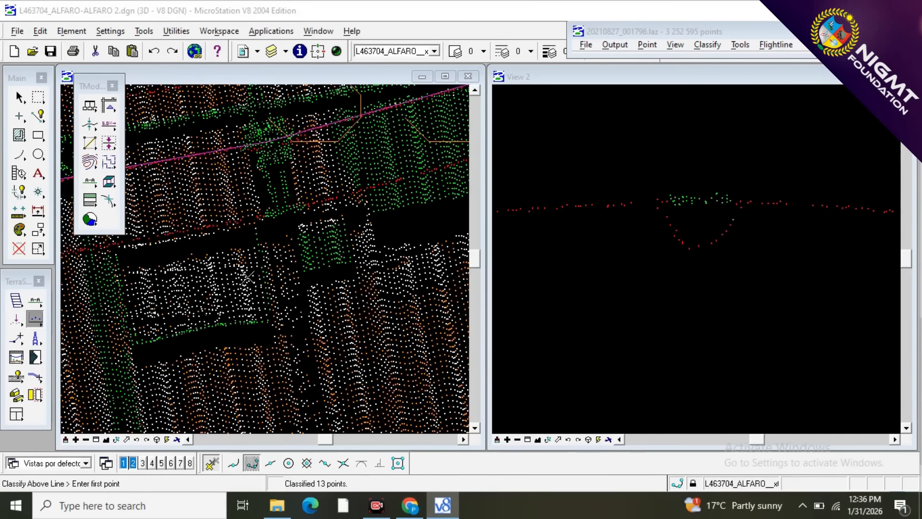
scroll(255, 245, "down", 2)
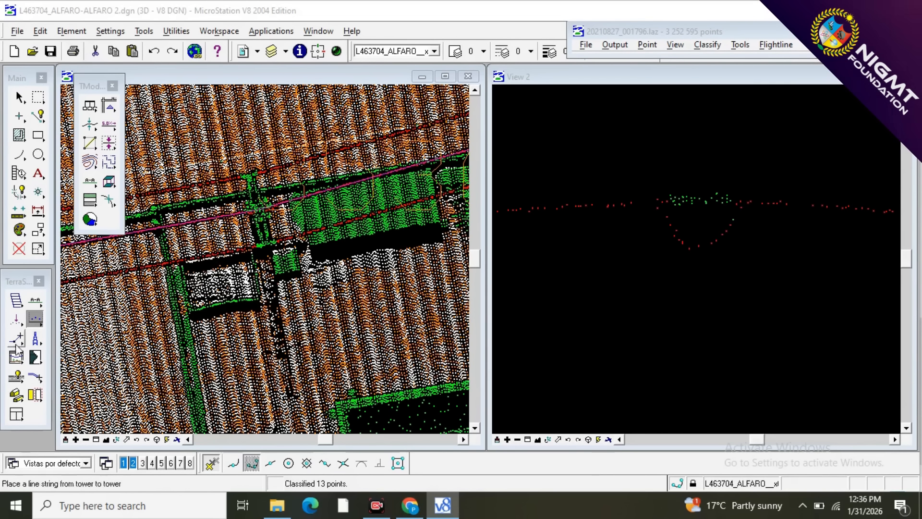
key("F1")
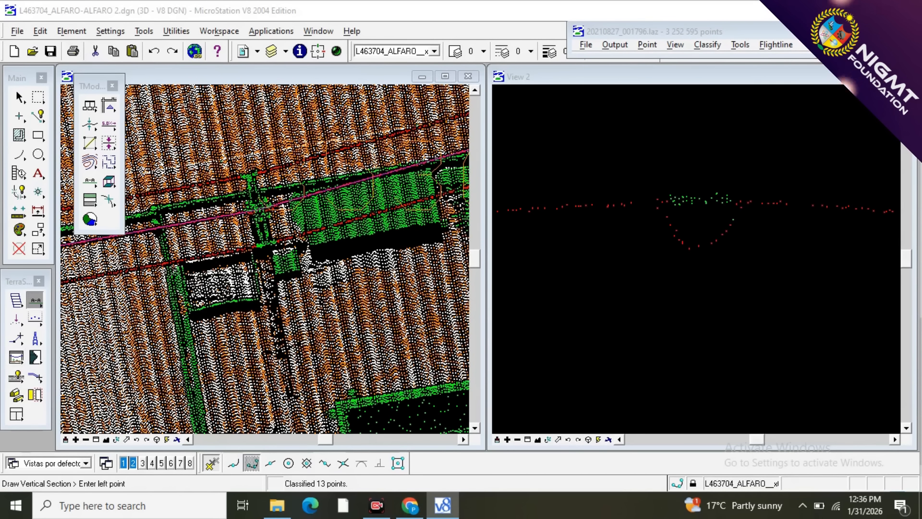
left_click(249, 173)
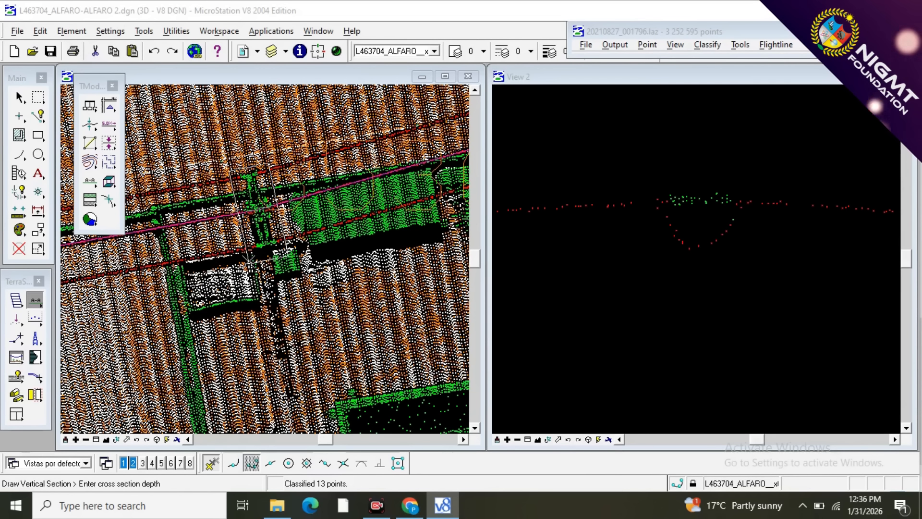
left_click(248, 260)
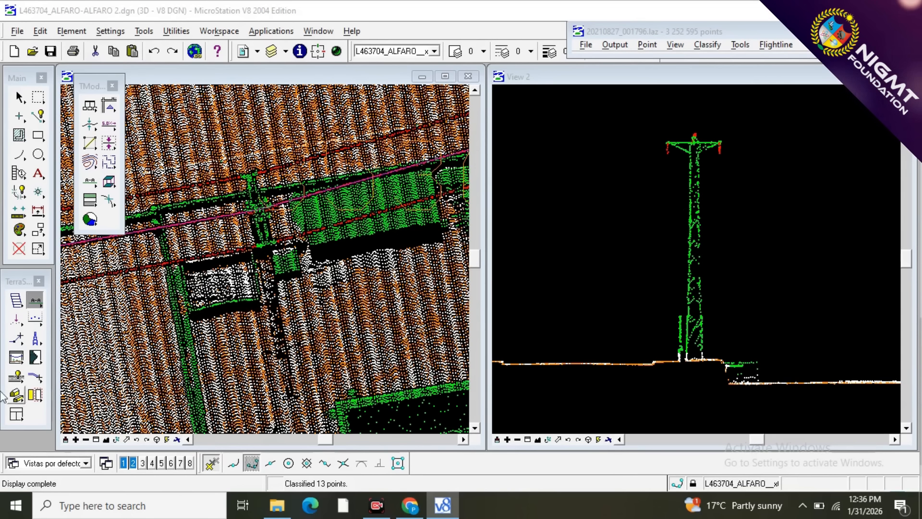
Reclassify the middle pole's crossarm and upper shaft points from 3 - VEGETACION to 12 - TOWER with Classify Above Line.
right_click(37, 303)
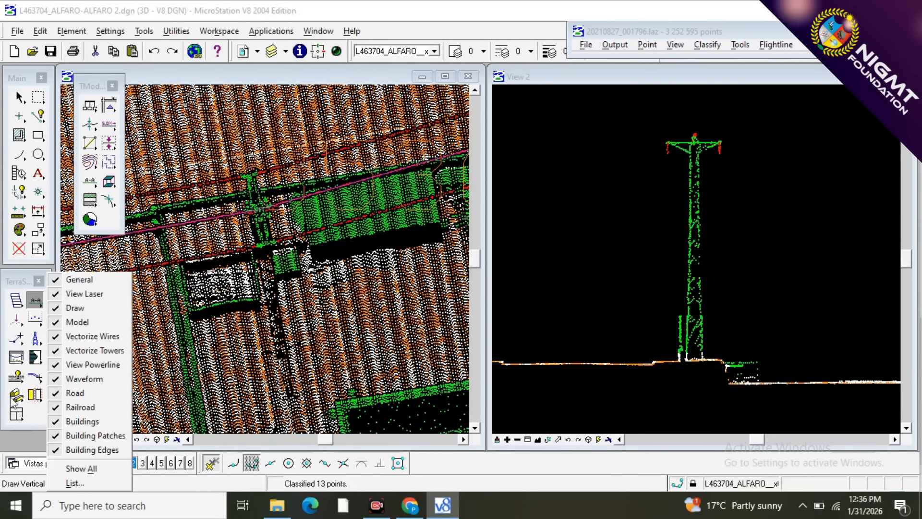
left_click(38, 303)
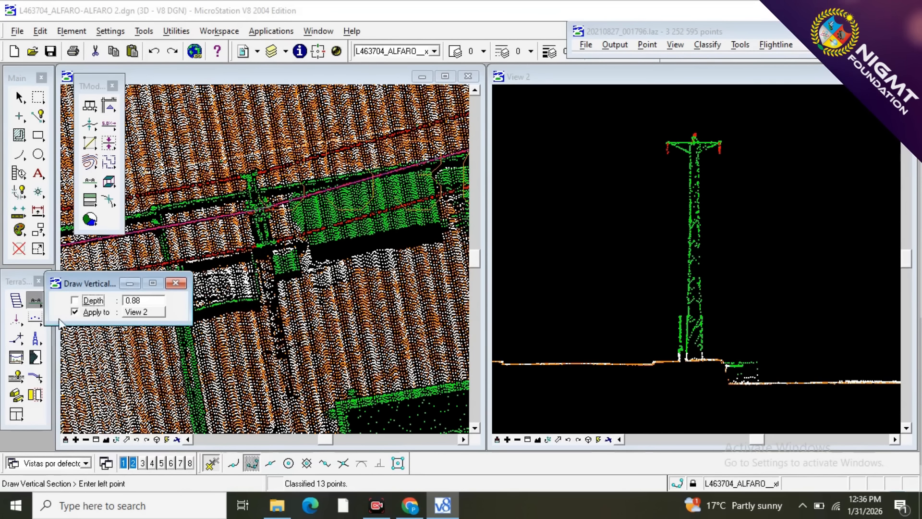
left_click(35, 320)
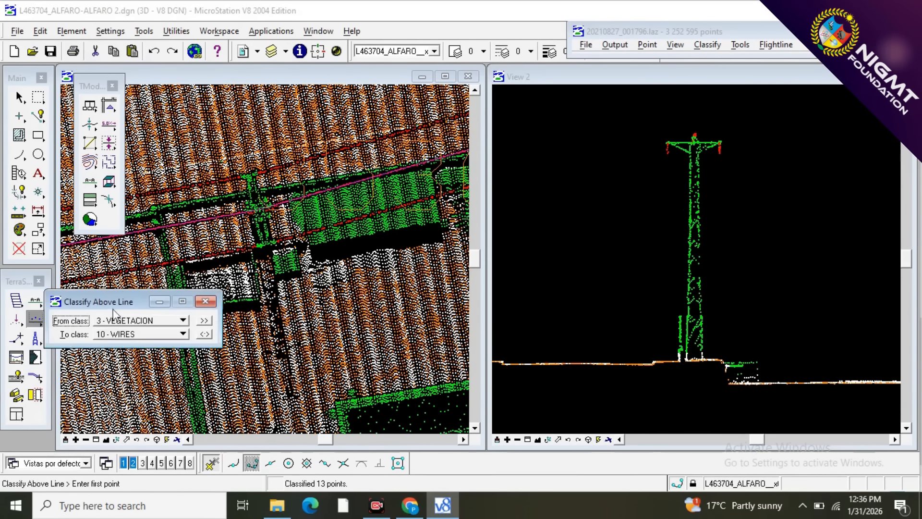
left_click(118, 334)
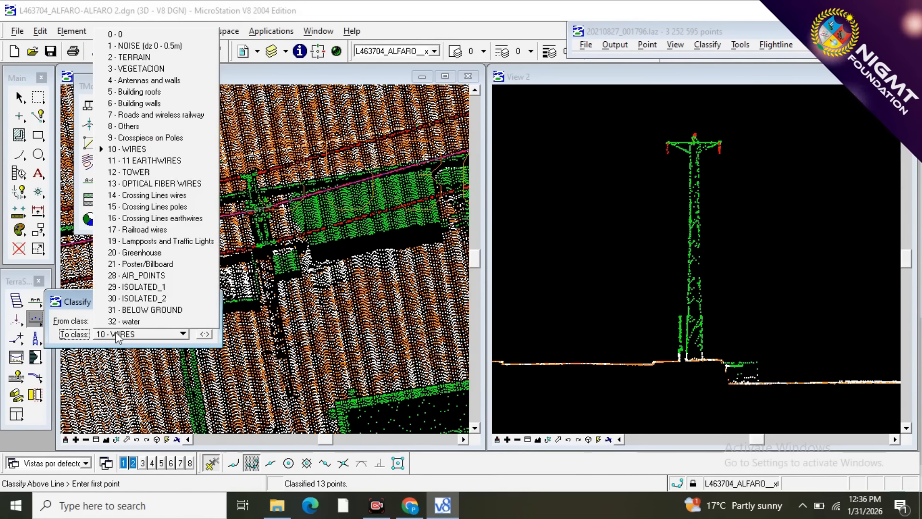
left_click(145, 173)
left_click(206, 301)
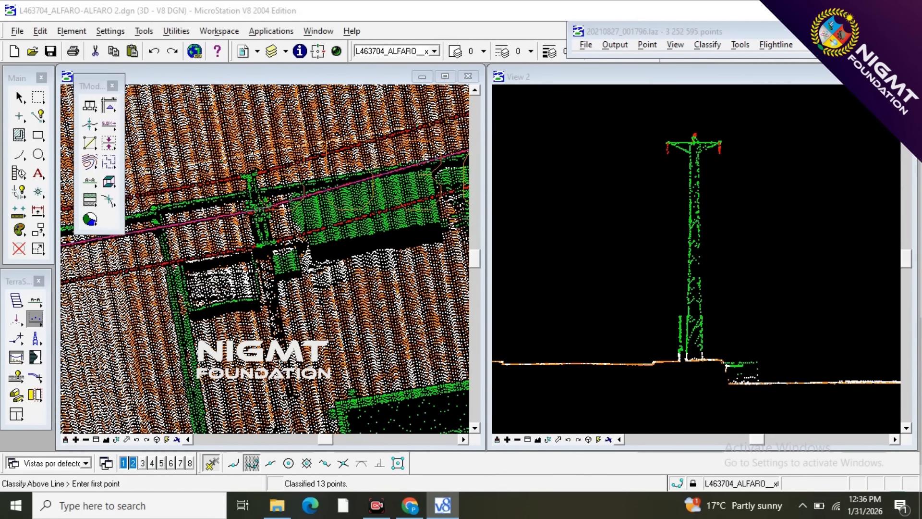
left_click(768, 289)
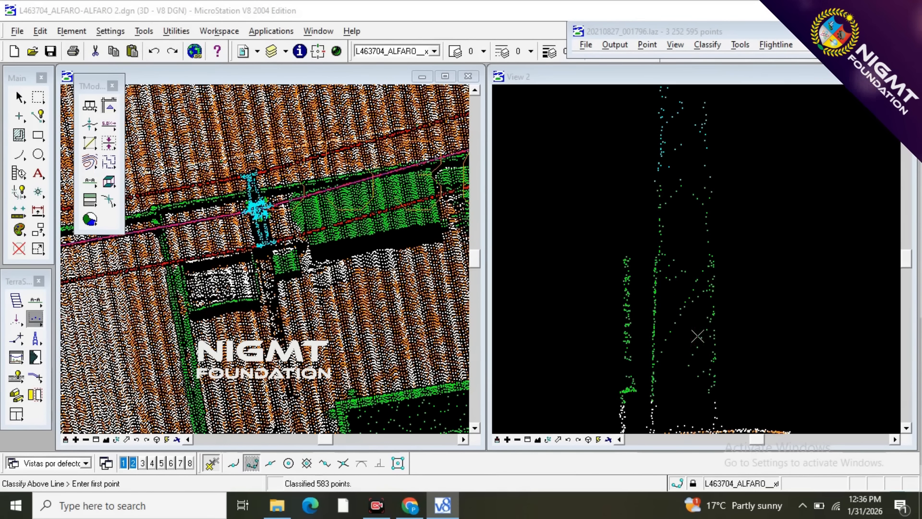
Reclassify the middle pole's lower shaft points down towards its base as 12 - TOWER, excluding the thin structure beside it.
scroll(704, 331, "up", 2)
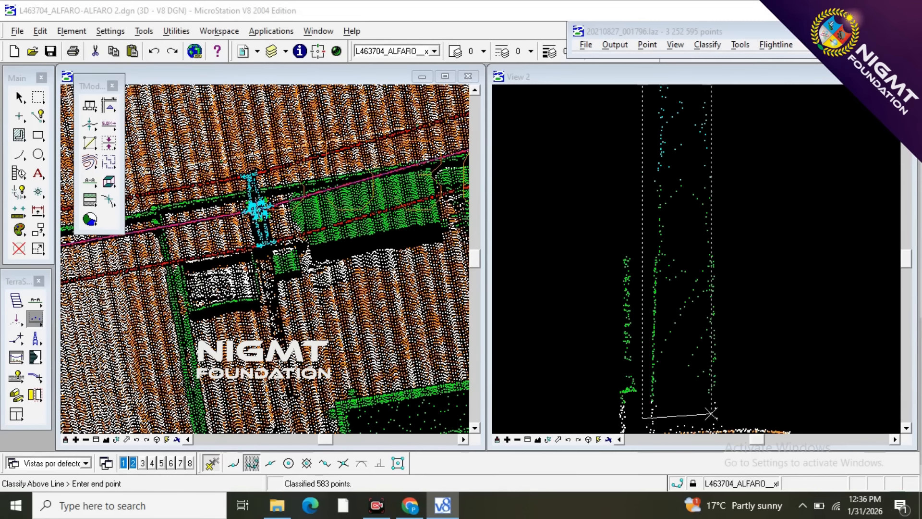
left_click(742, 409)
scroll(694, 208, "down", 1)
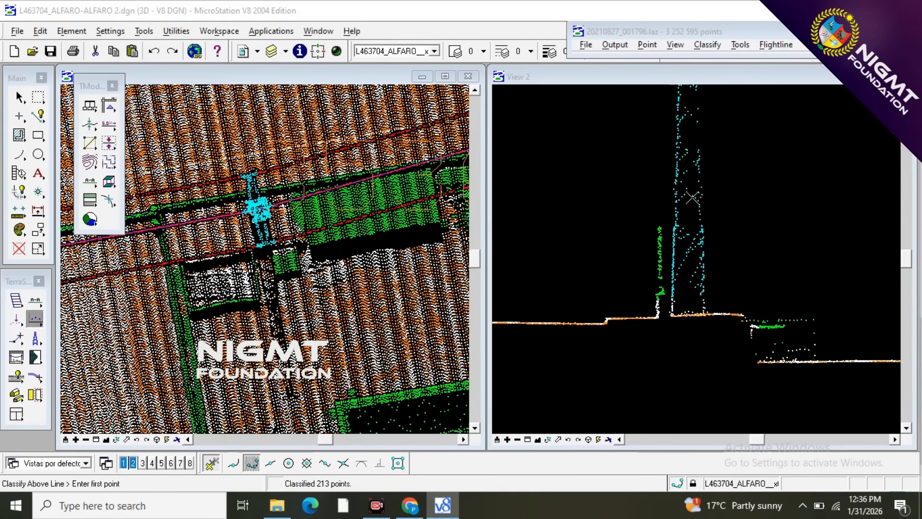
scroll(701, 326, "up", 1)
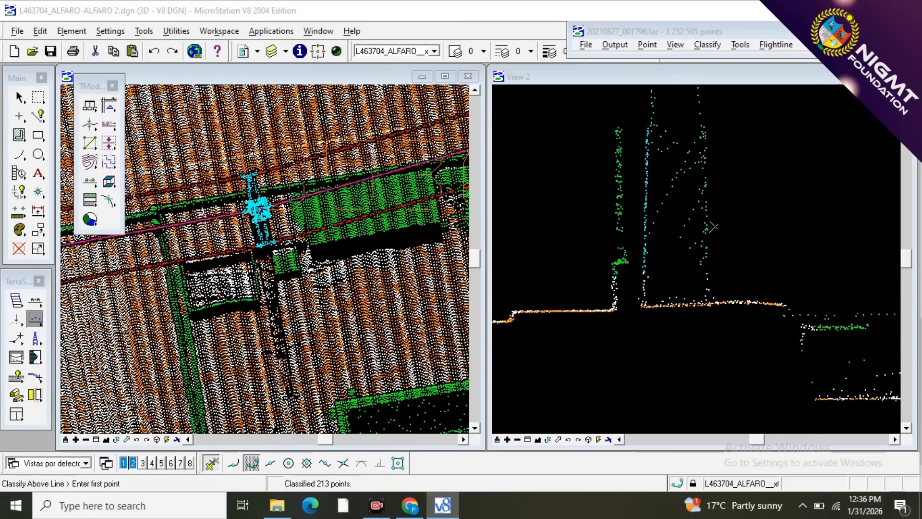
scroll(694, 291, "up", 1)
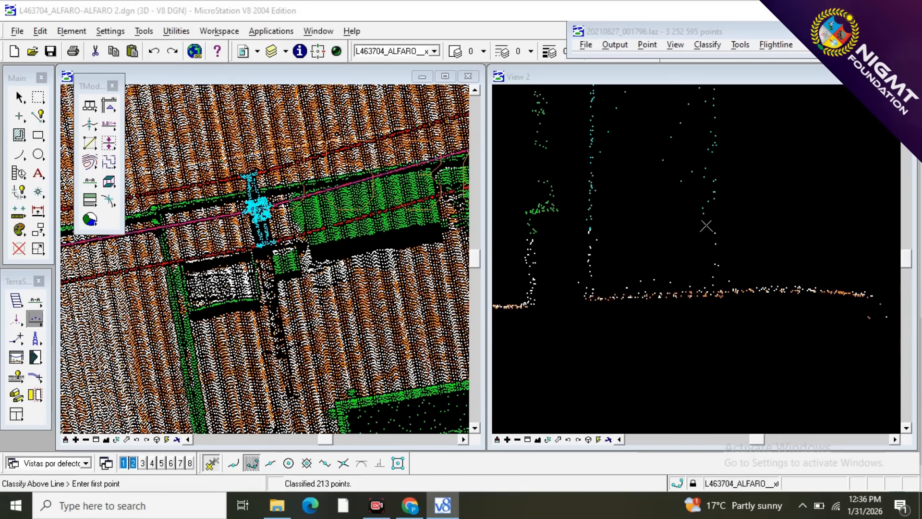
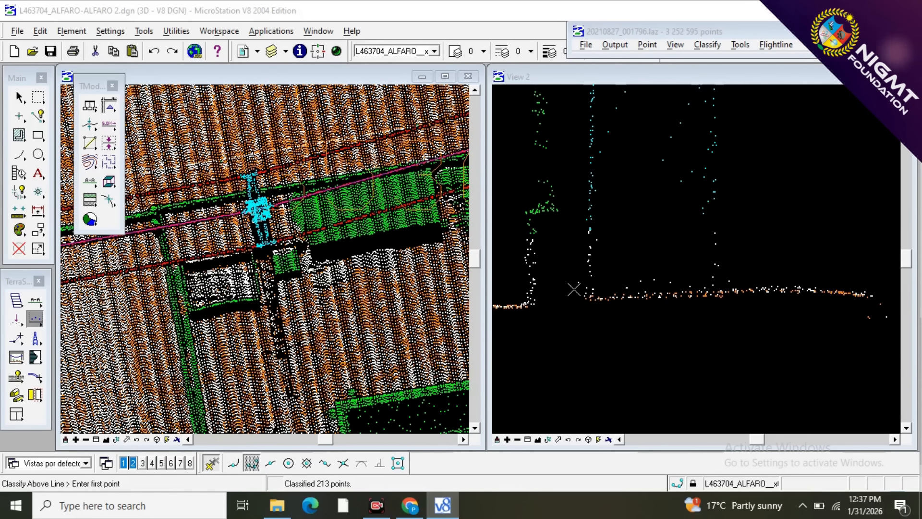
Classify the points above a line at the base of both tower legs from any visible point to class 12 - TOWER.
left_click(36, 319)
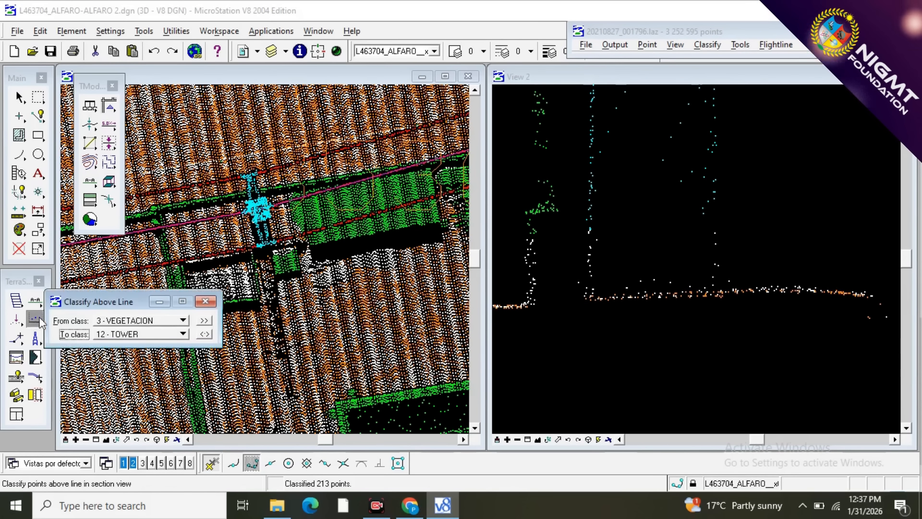
left_click(130, 323)
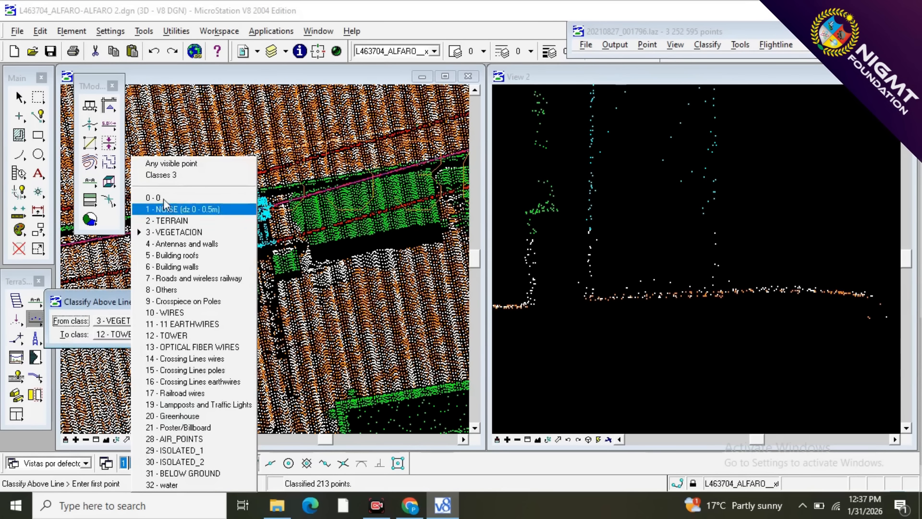
left_click(168, 162)
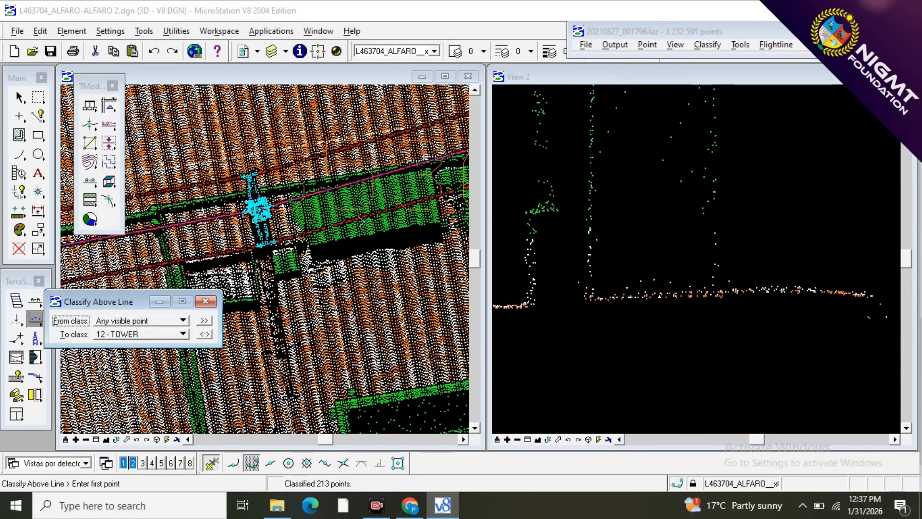
left_click(586, 278)
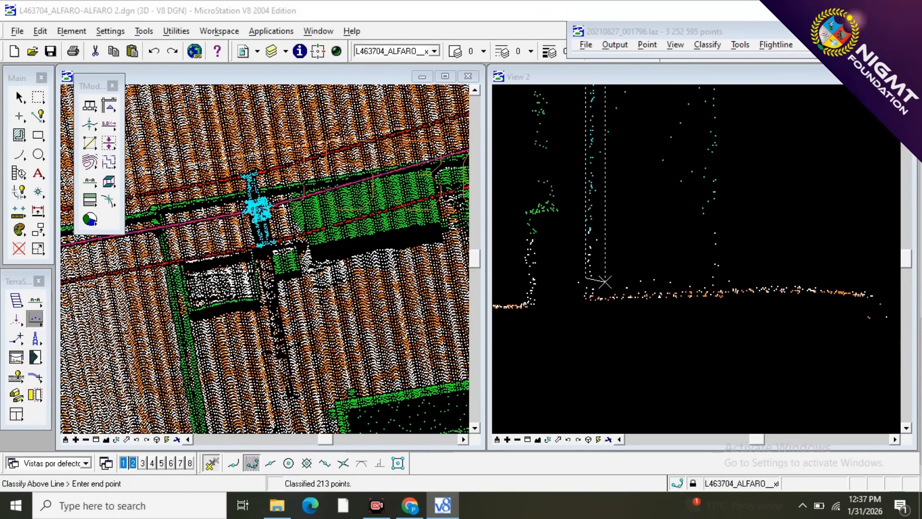
left_click(703, 275)
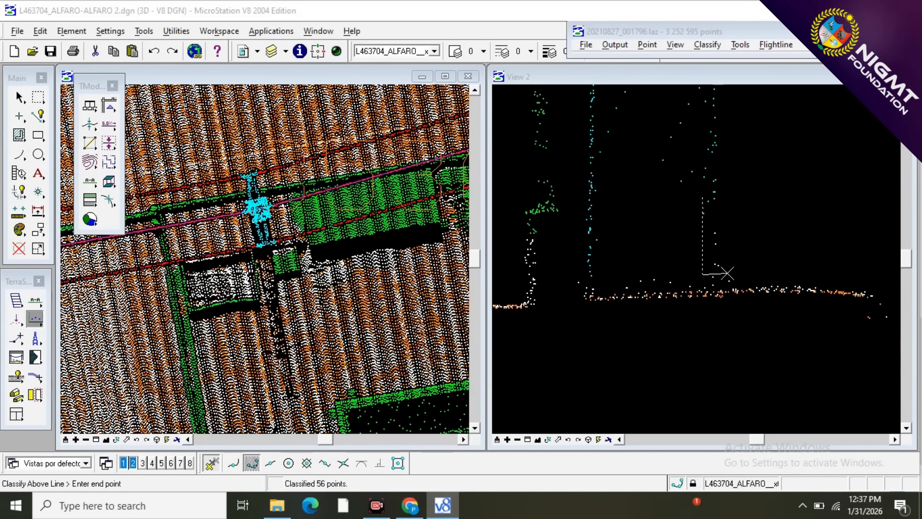
left_click(725, 273)
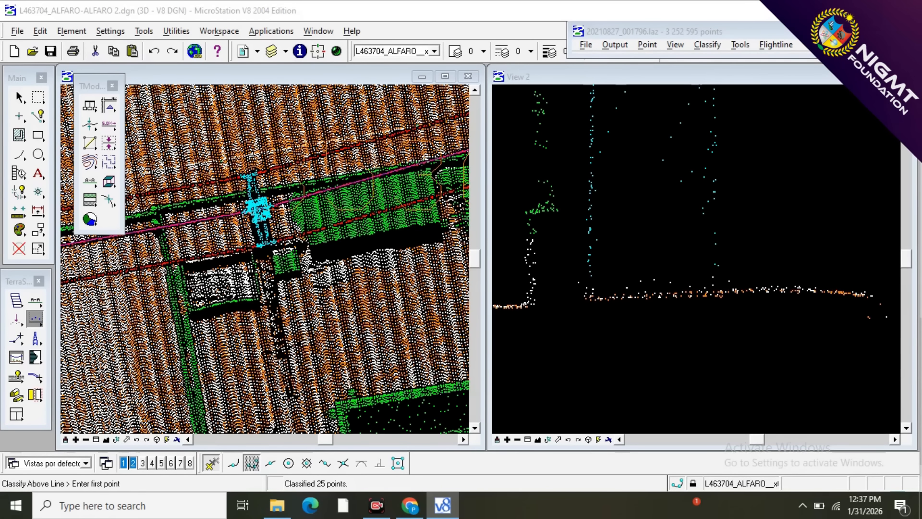
Cut a perpendicular section spanning both tower legs and examine the tower's base and full height in it.
scroll(655, 322, "down", 3)
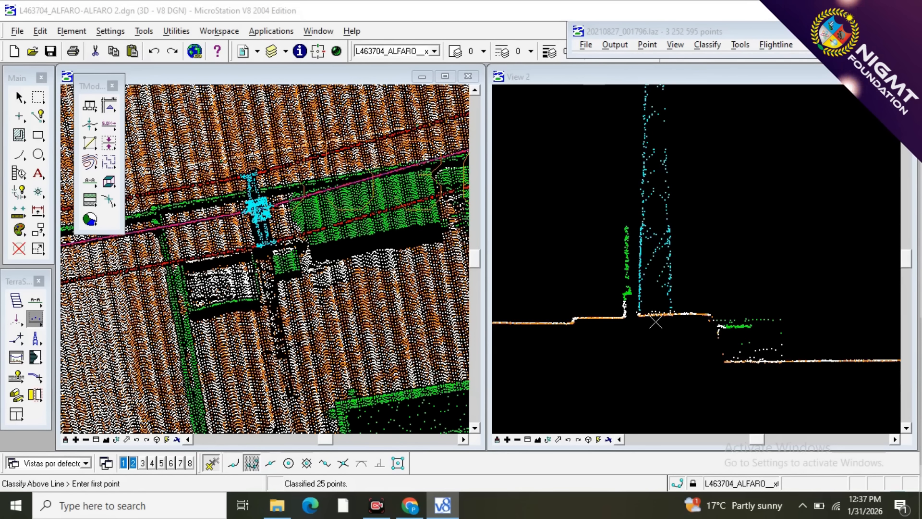
key("F2")
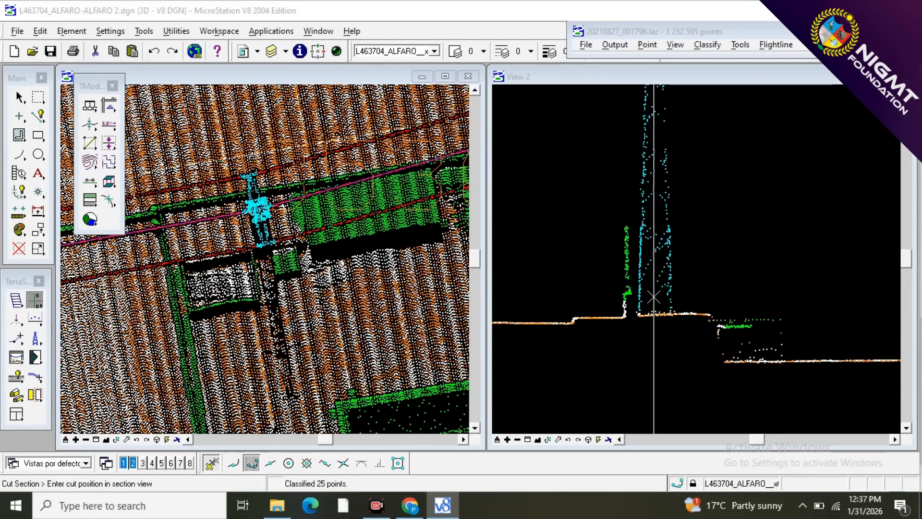
left_click(670, 297)
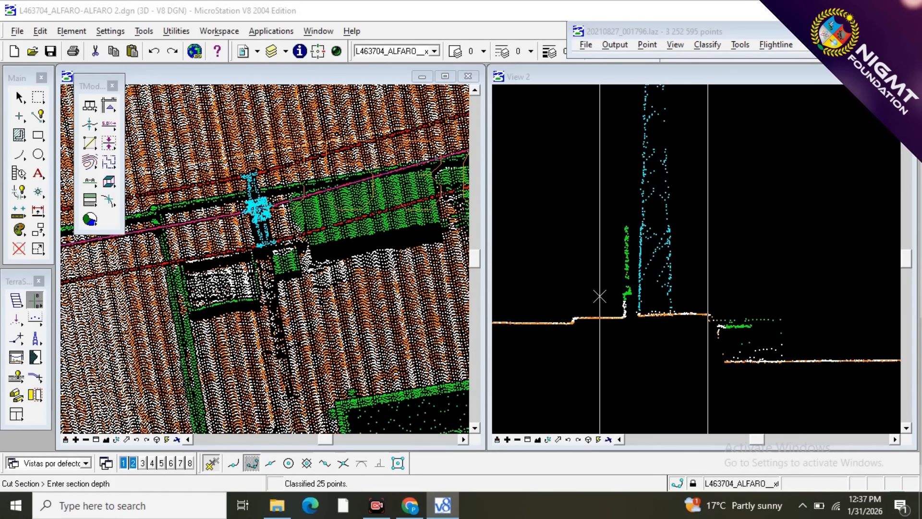
left_click(634, 296)
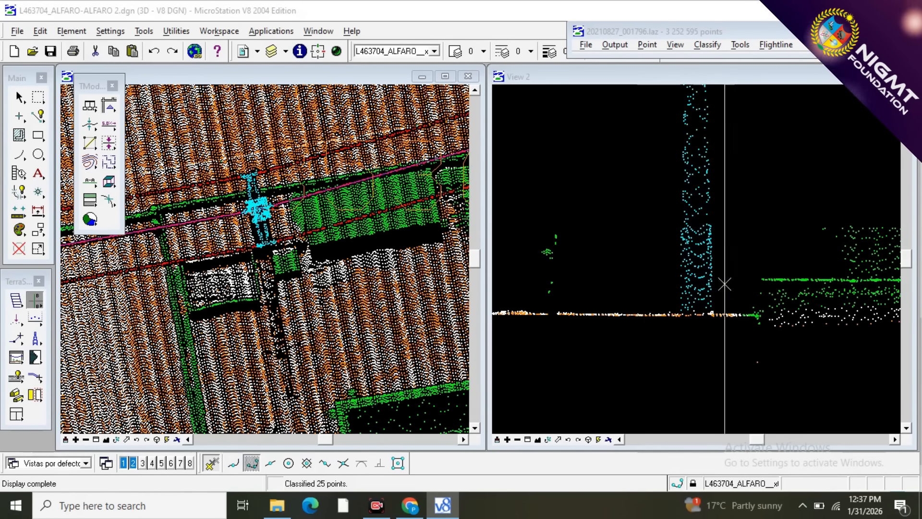
scroll(732, 321, "up", 5)
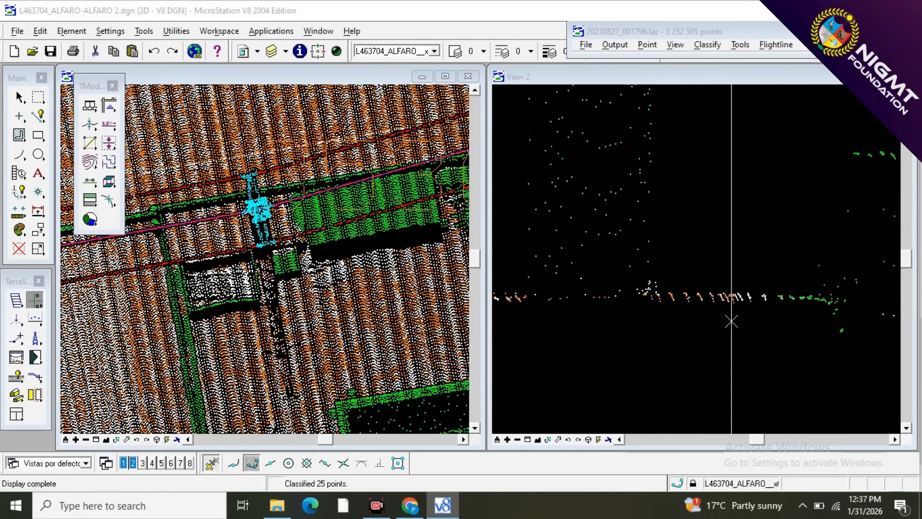
scroll(716, 329, "down", 5)
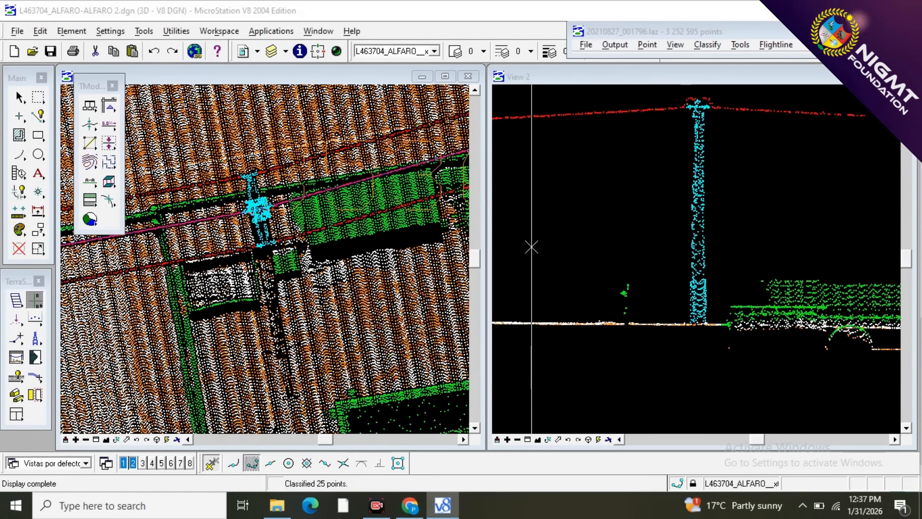
Set the display mode of view 1 to show only the WIRES and TOWER classes.
left_click(34, 302)
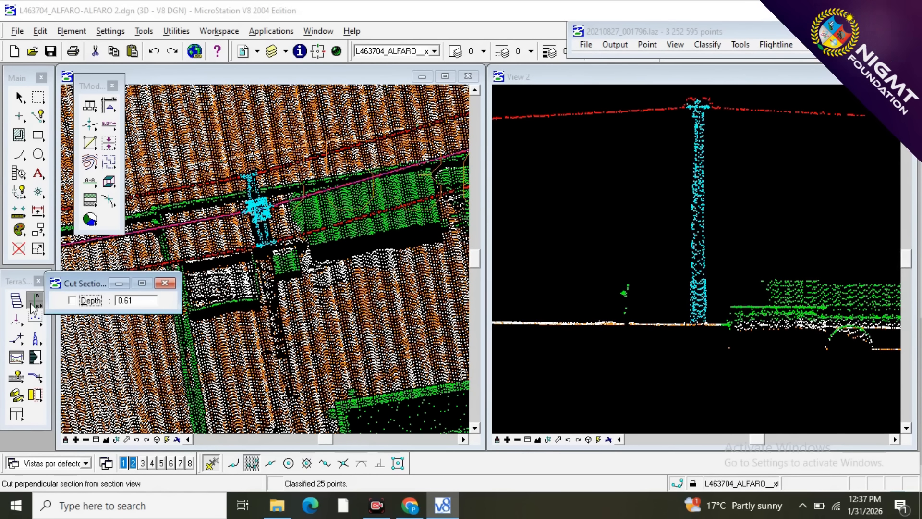
left_click(675, 44)
left_click(687, 176)
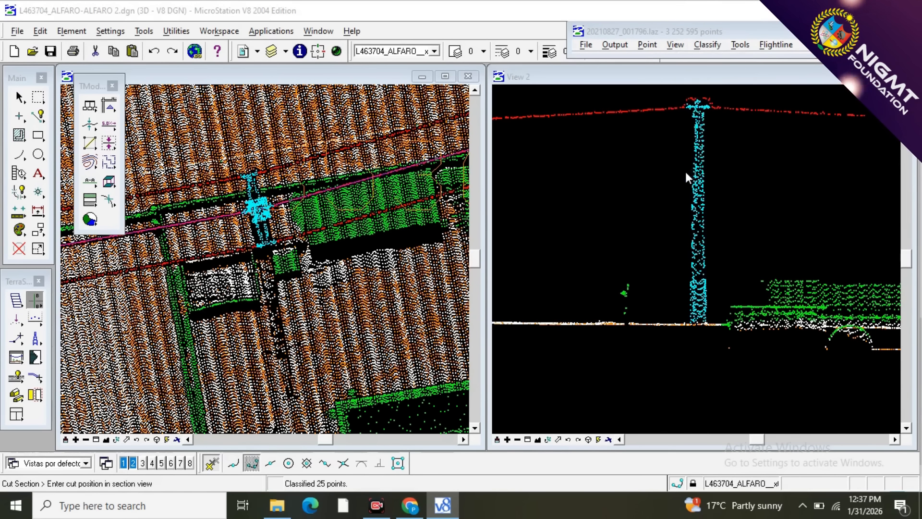
left_click(700, 93)
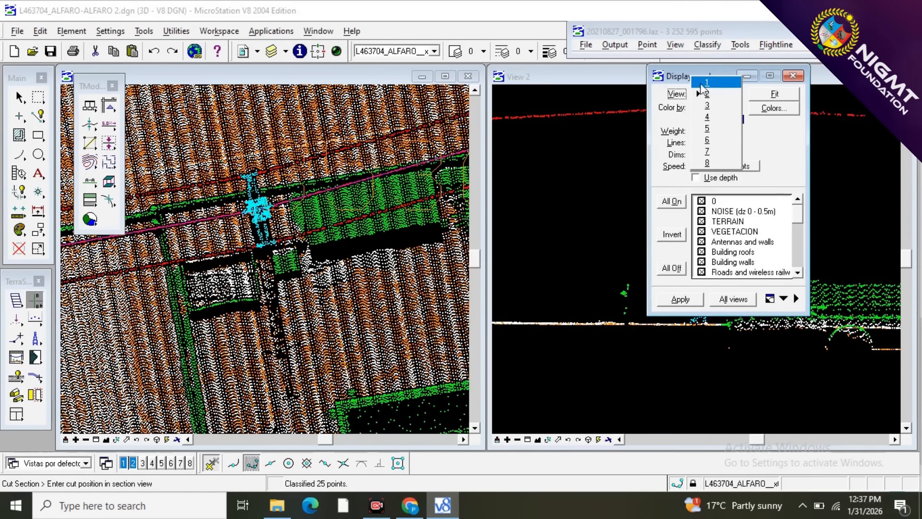
left_click(701, 82)
left_click(671, 268)
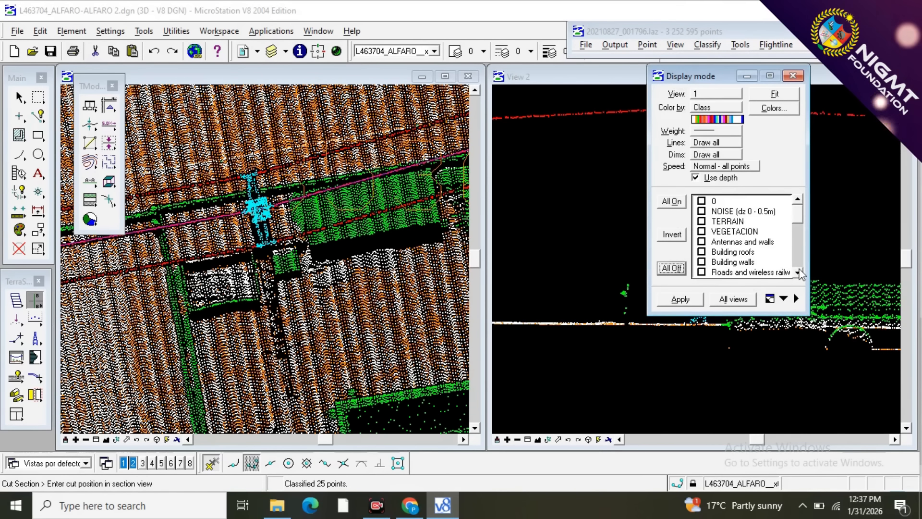
left_click(799, 275)
left_click(799, 275)
left_click(799, 275)
left_click(799, 275)
left_click(799, 276)
left_click(799, 275)
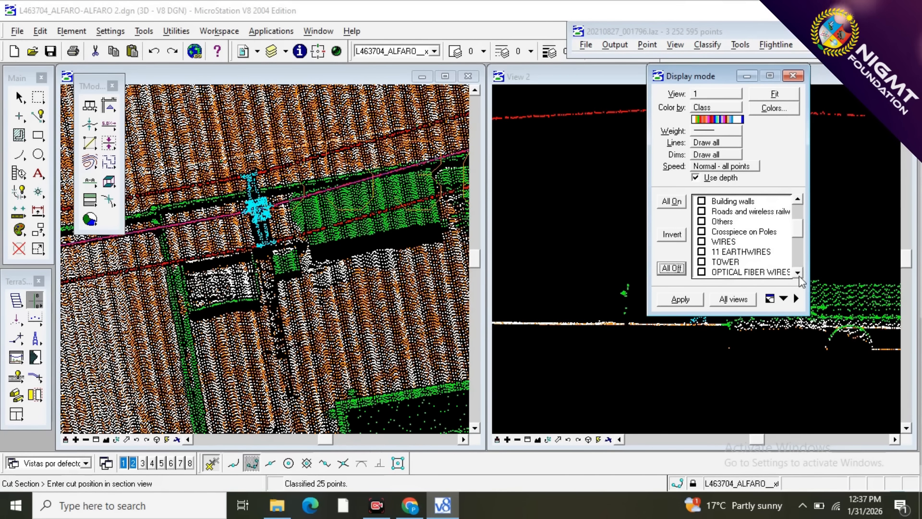
left_click(799, 275)
left_click(702, 231)
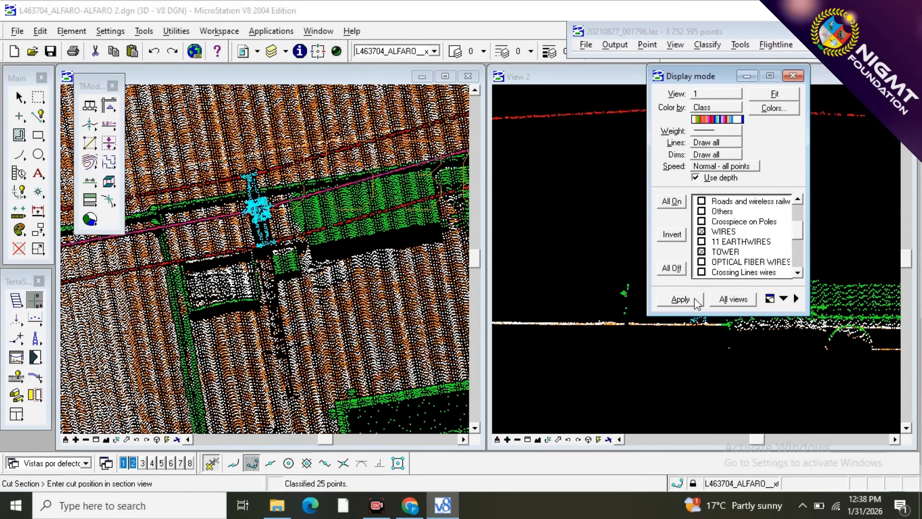
left_click(681, 299)
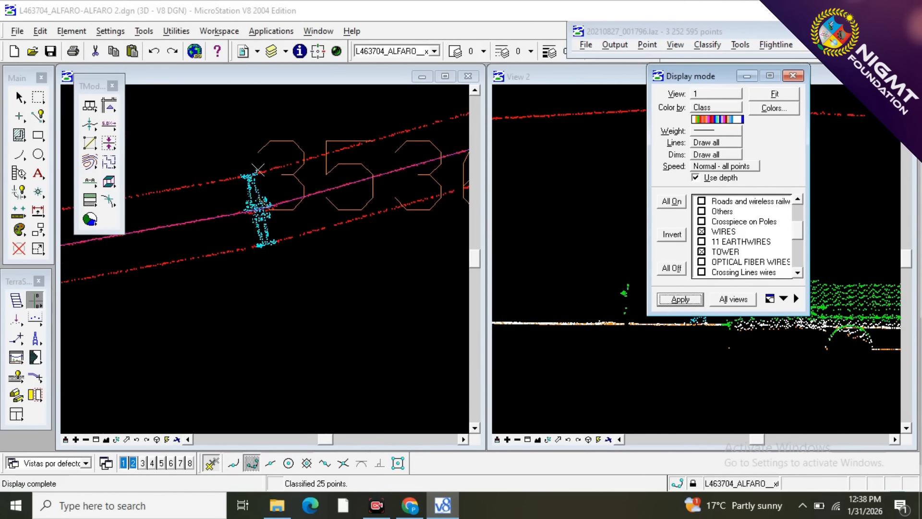
scroll(258, 169, "up", 2)
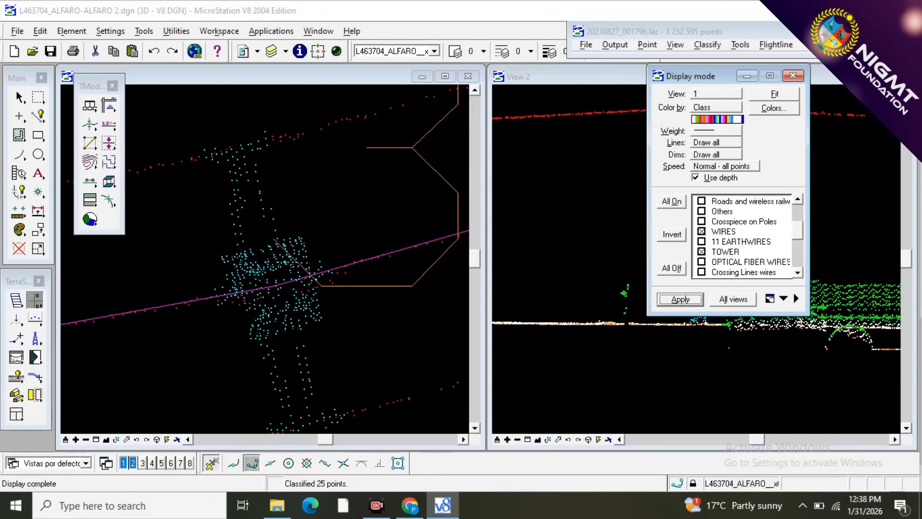
left_click(793, 76)
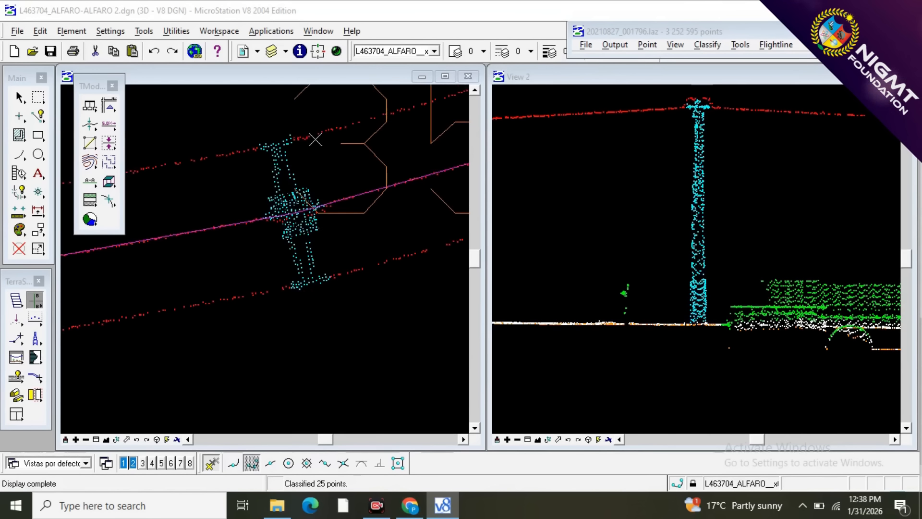
Draw a narrow vertical section in the plan view along the uppermost wire, ending at the tower's upper crossarm tip.
scroll(313, 153, "down", 1)
scroll(256, 196, "up", 1)
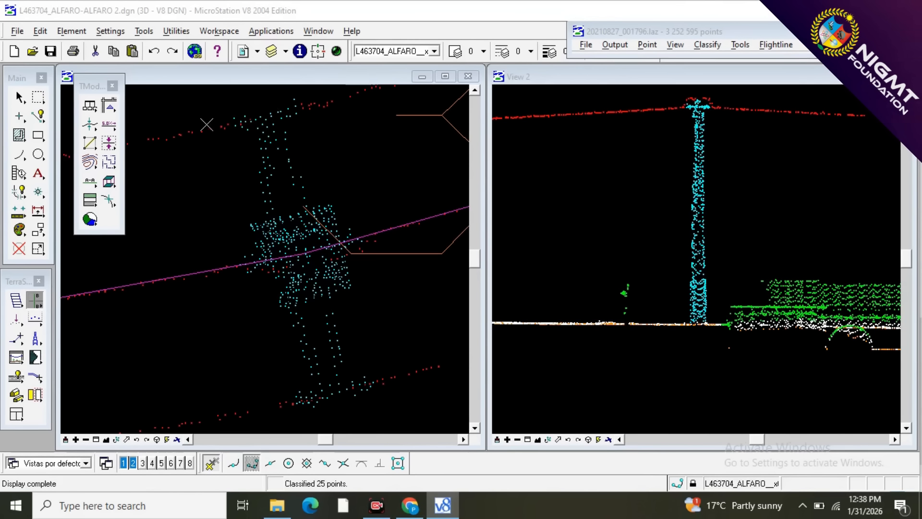
left_click(36, 301)
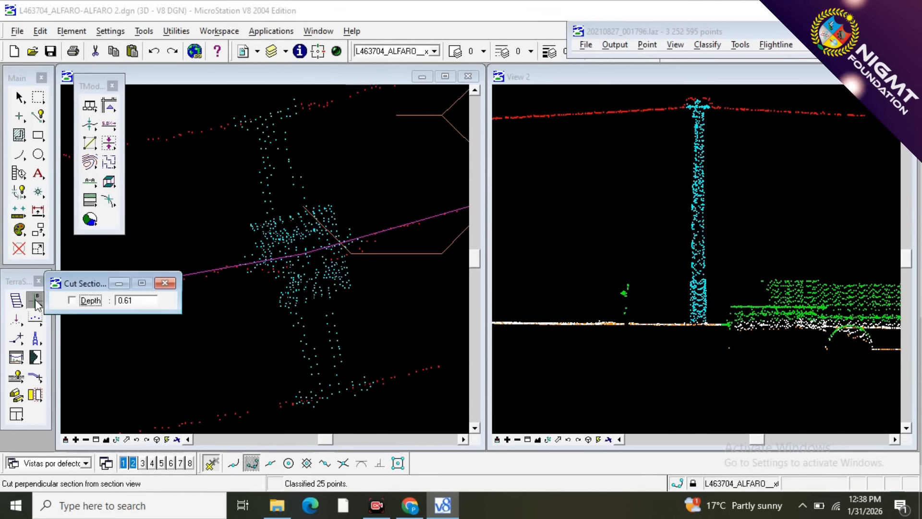
left_click(36, 301)
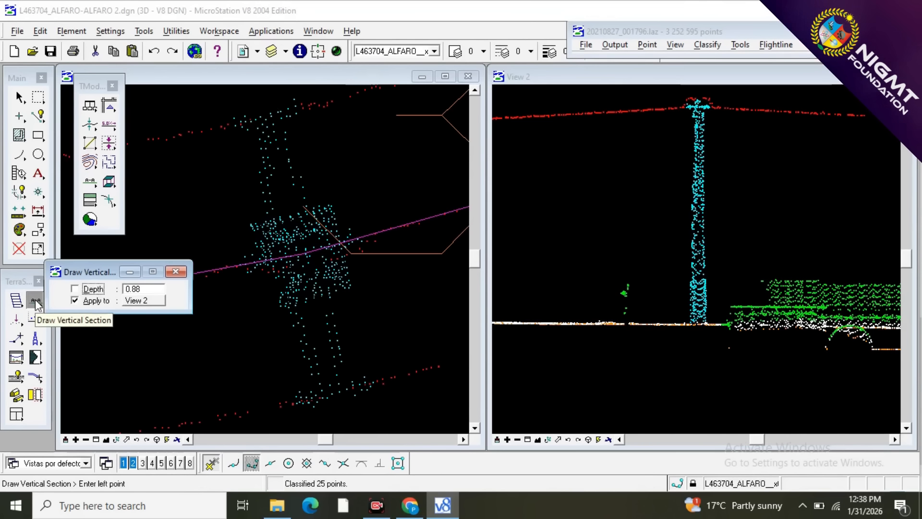
left_click(189, 135)
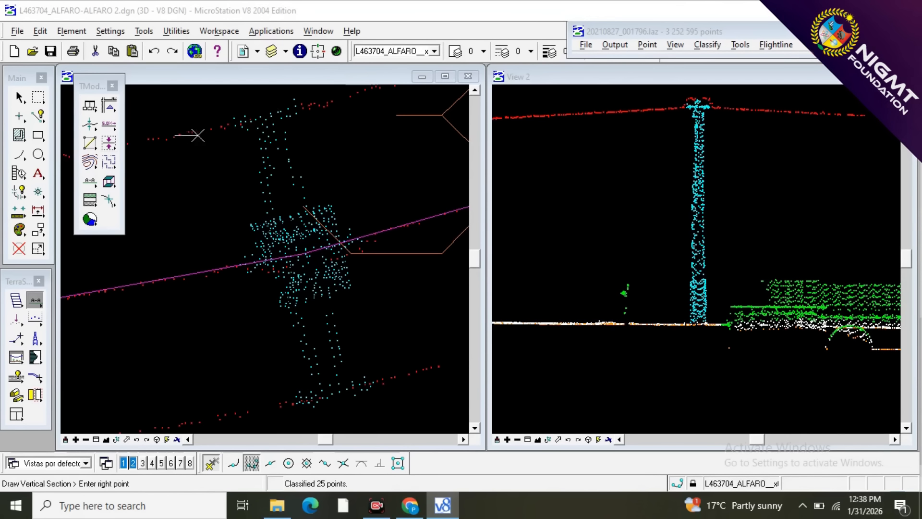
left_click(265, 120)
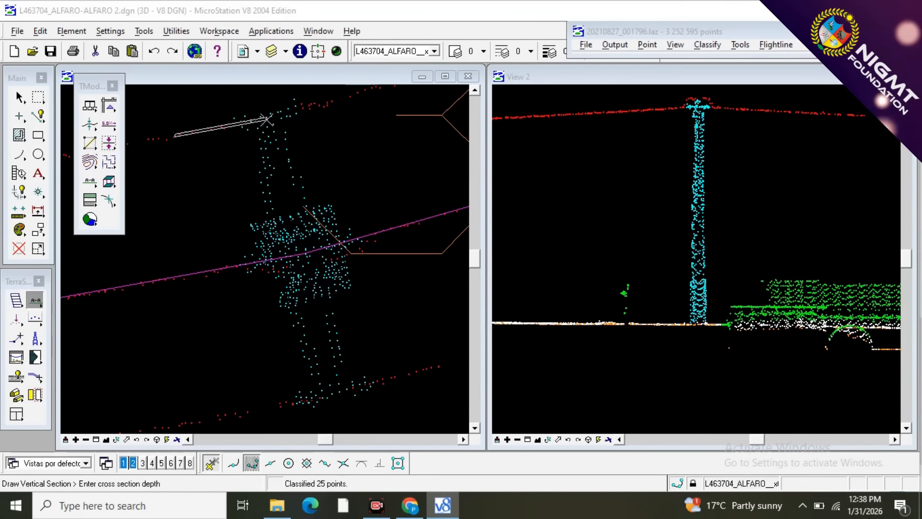
left_click(265, 128)
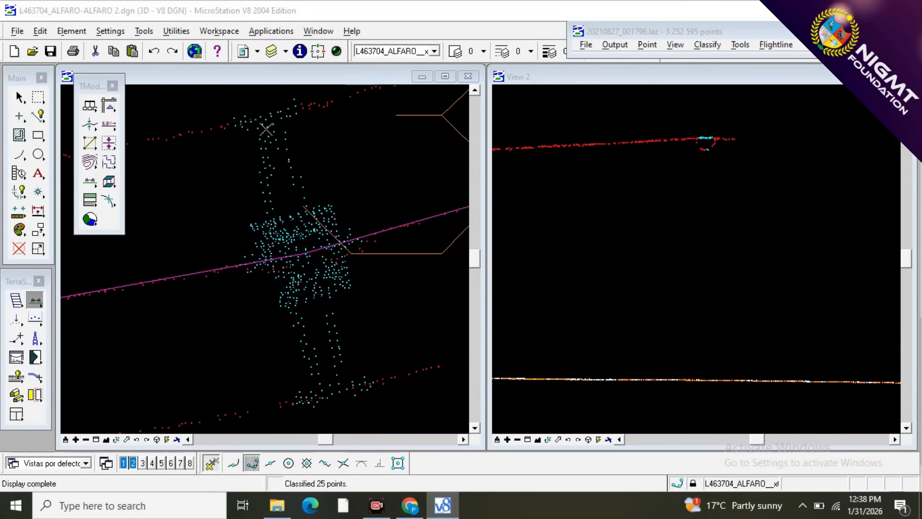
Reclassify the points on both sides of the crossarm tip from 12 - TOWER to 10 - WIRES using Classify Above Line.
scroll(706, 131, "up", 2)
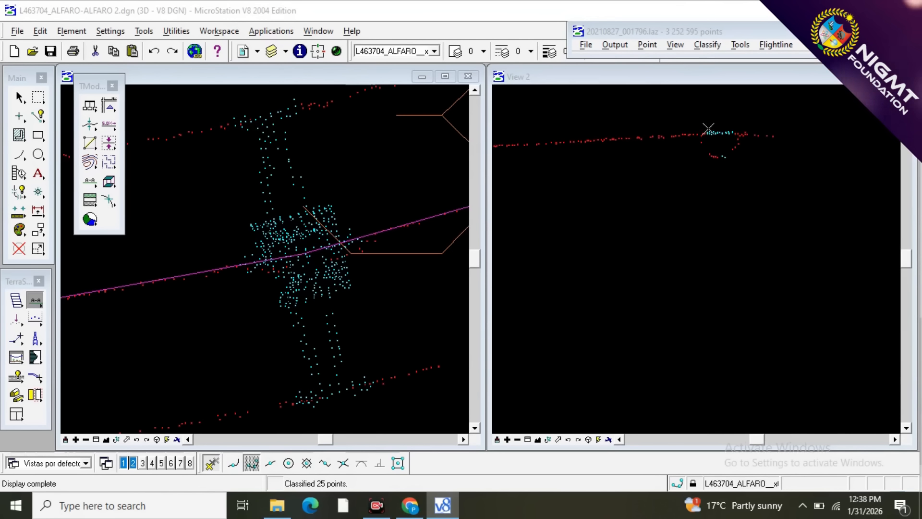
left_click(36, 319)
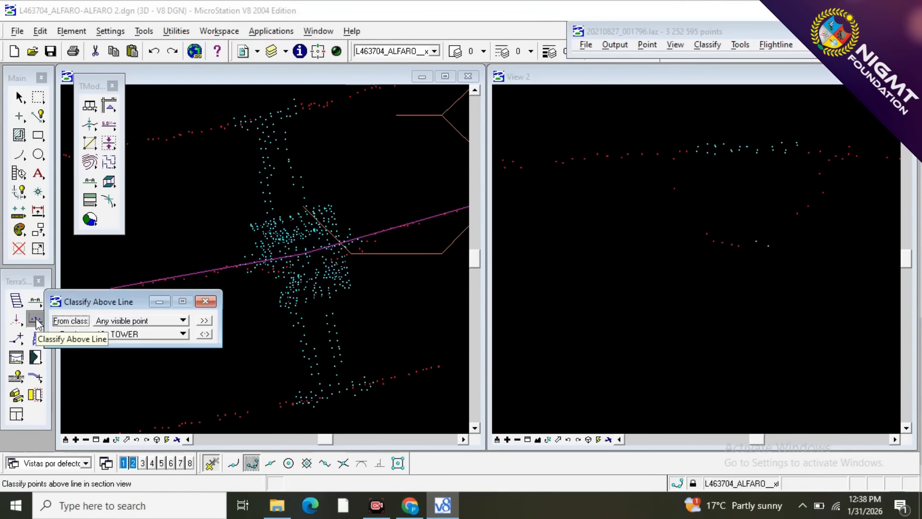
left_click(203, 335)
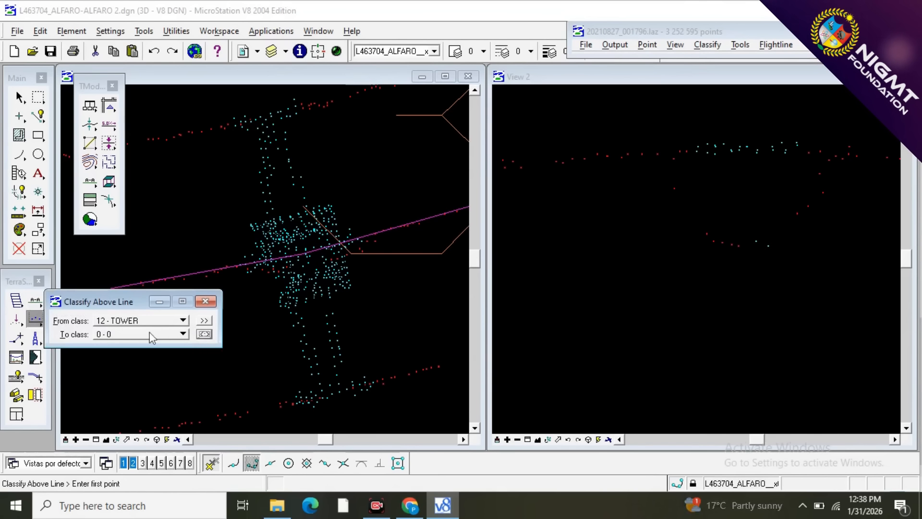
left_click(131, 334)
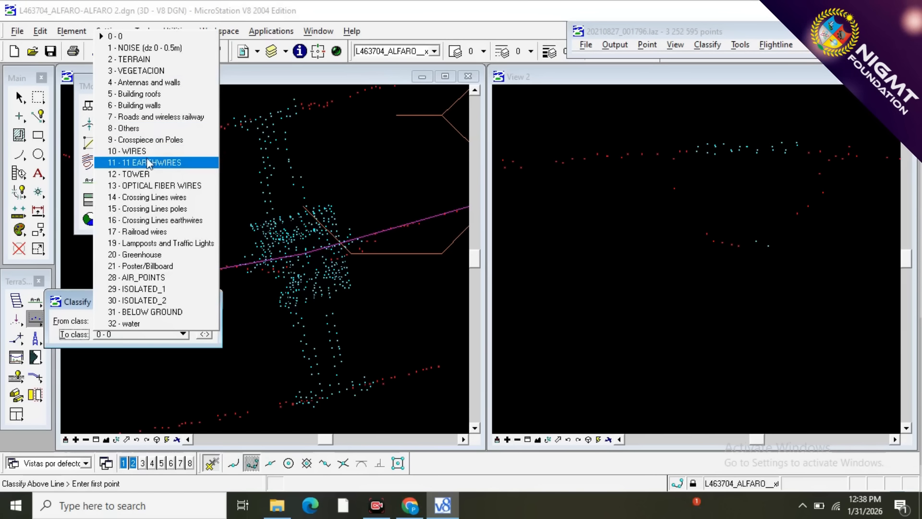
left_click(127, 151)
left_click(699, 197)
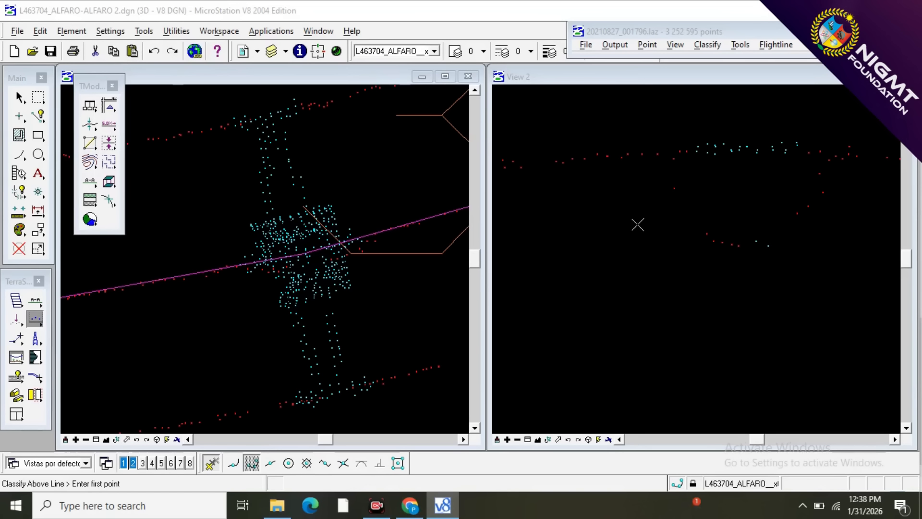
left_click(721, 196)
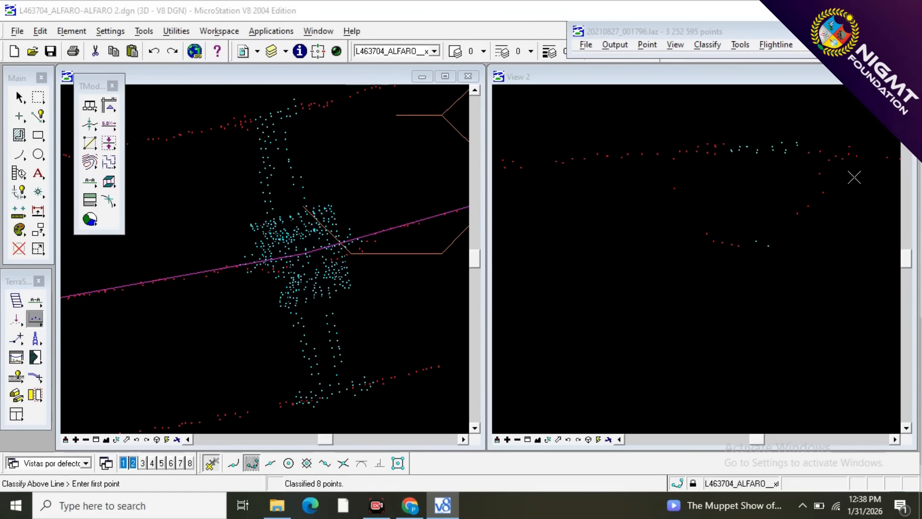
left_click(777, 177)
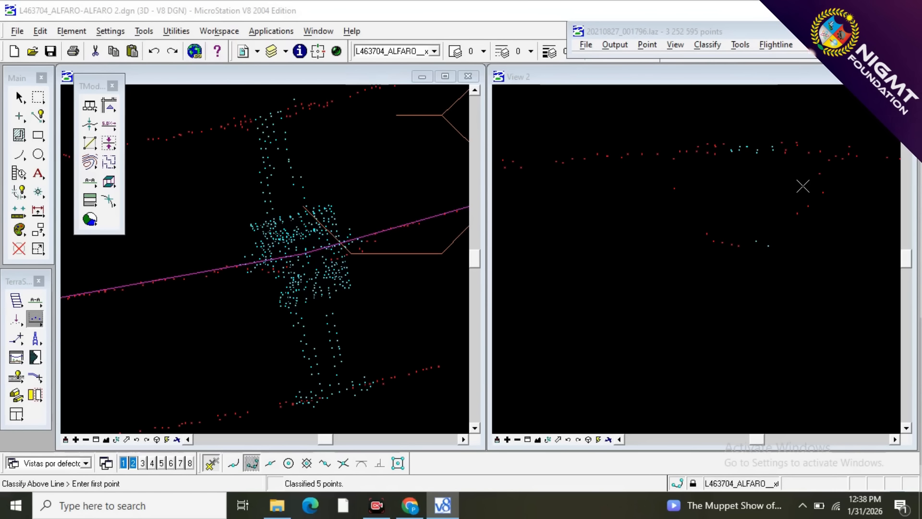
left_click(765, 178)
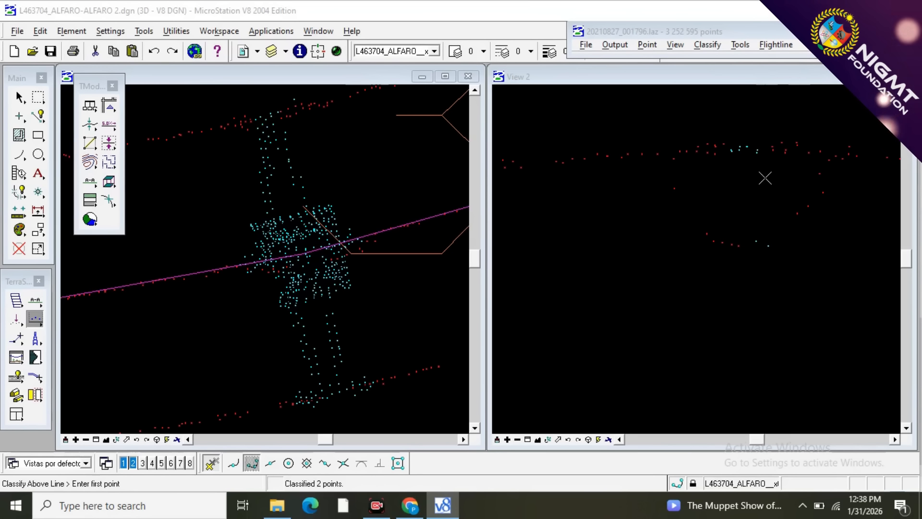
Draw a narrow vertical section in the plan view along the lowermost wire, spanning the tower's lower crossarm tip.
scroll(270, 116, "down", 3)
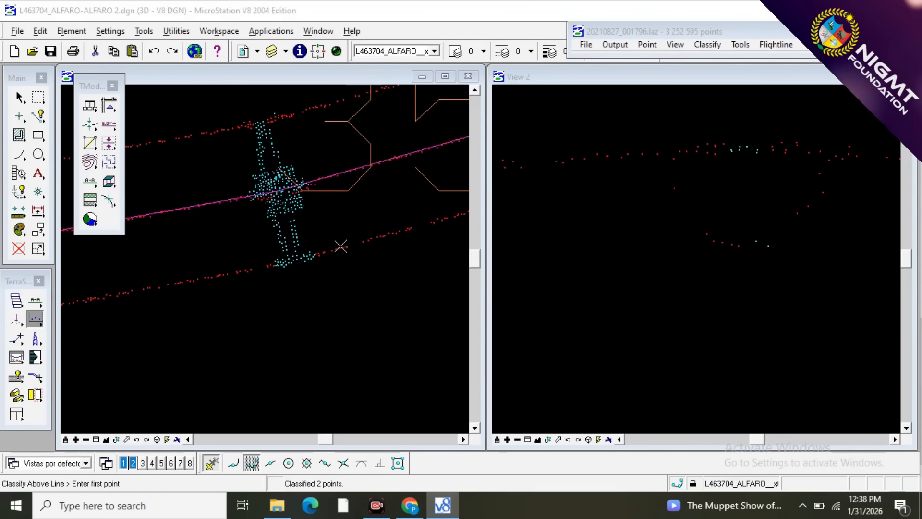
scroll(301, 278, "up", 1)
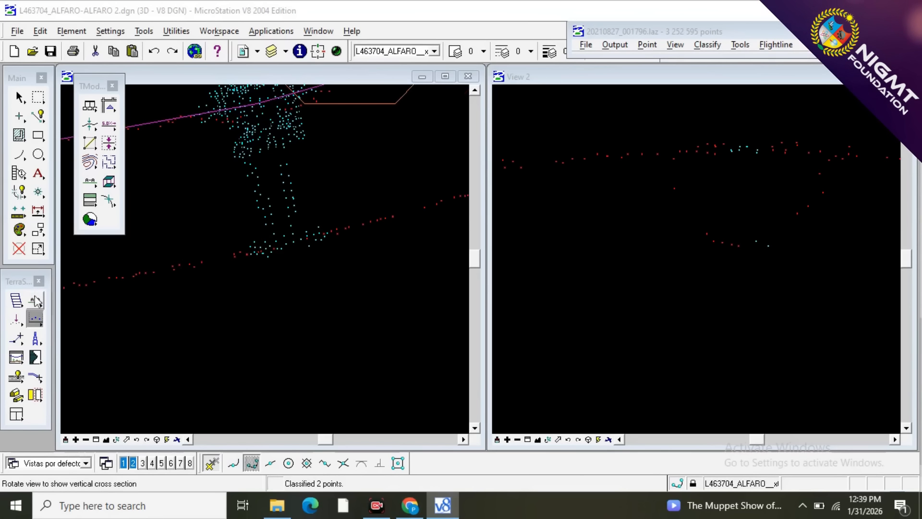
left_click(36, 302)
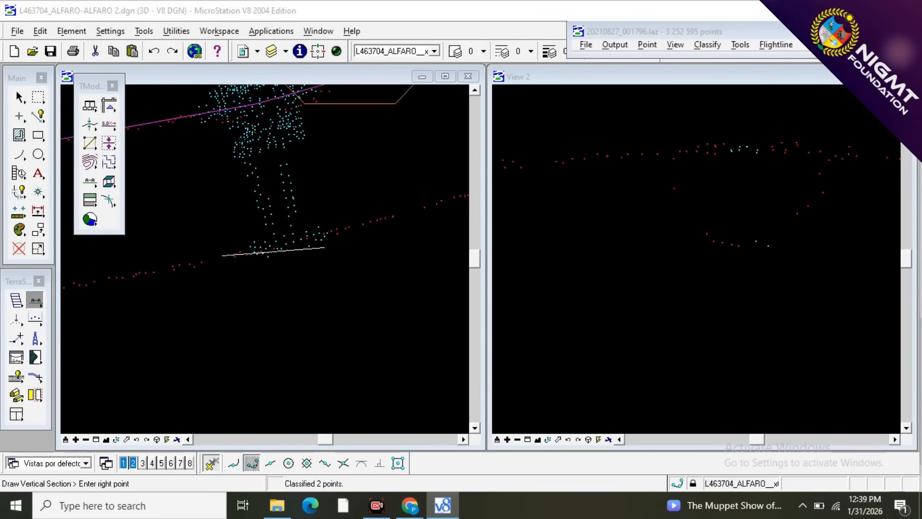
left_click(346, 228)
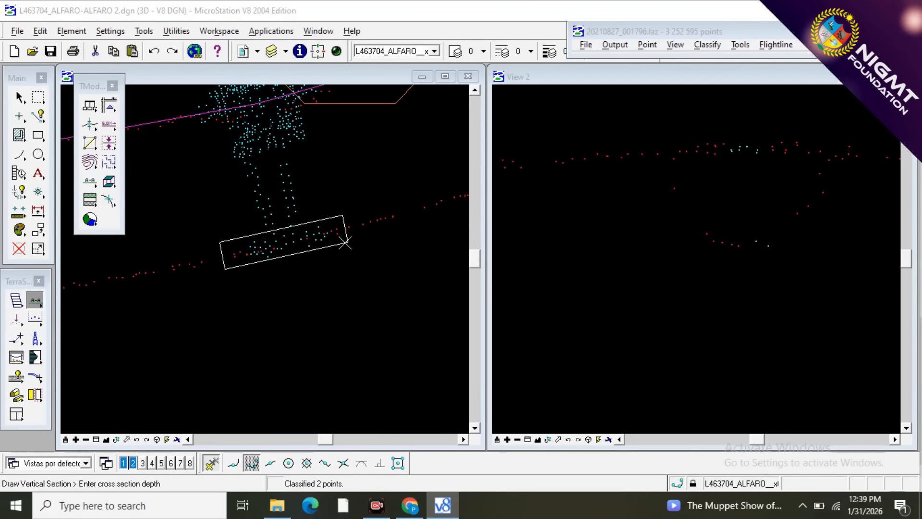
left_click(349, 237)
Reclassify the TOWER points on both sides of the lower crossarm tip to WIRES using Classify Above Line.
scroll(692, 140, "up", 2)
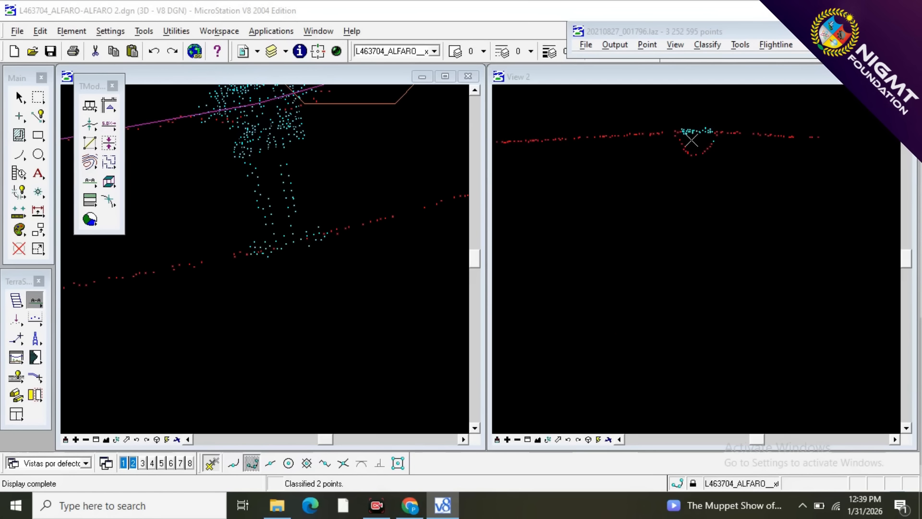
left_click(582, 187)
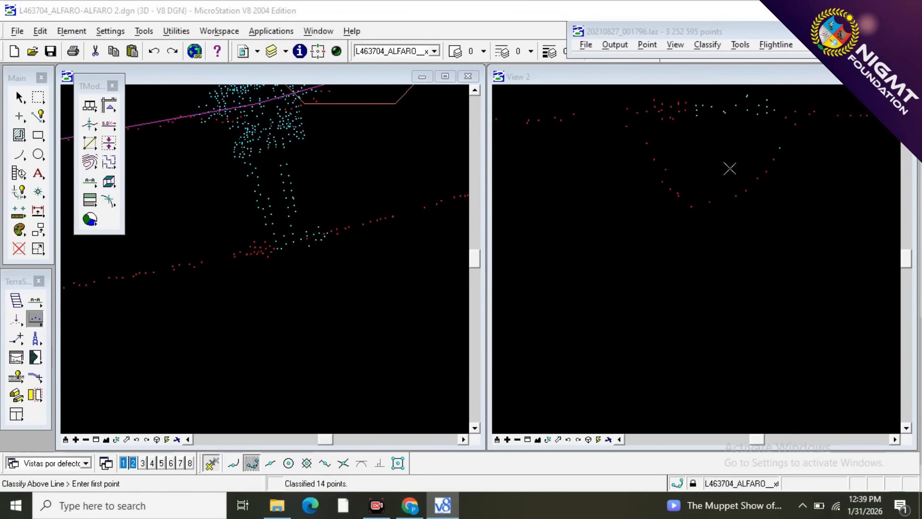
left_click(841, 163)
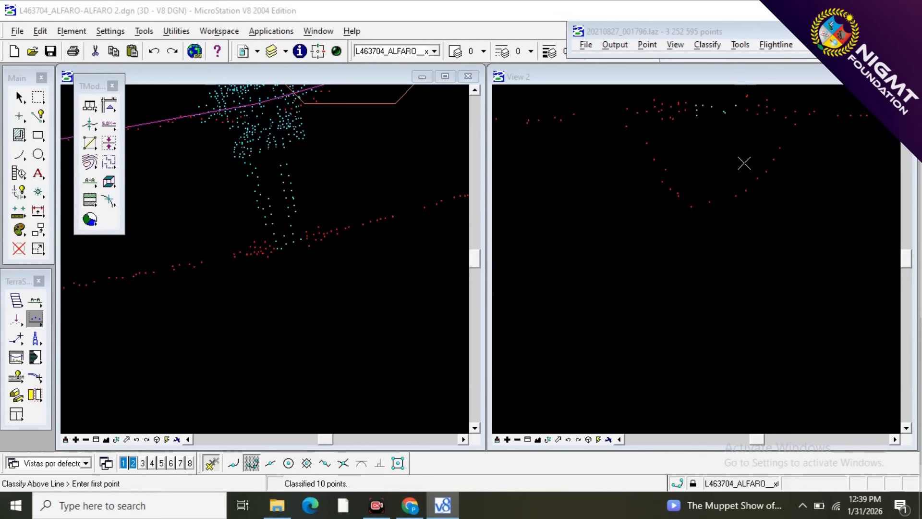
left_click(767, 159)
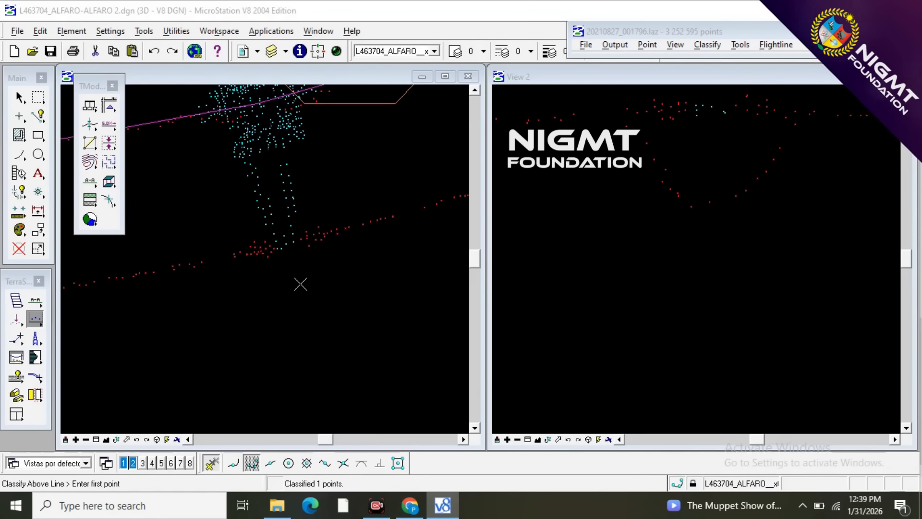
Draw a vertical section in the plan view along the middle wire, deep enough to cover the tower's central body.
scroll(301, 285, "down", 1)
scroll(288, 184, "up", 1)
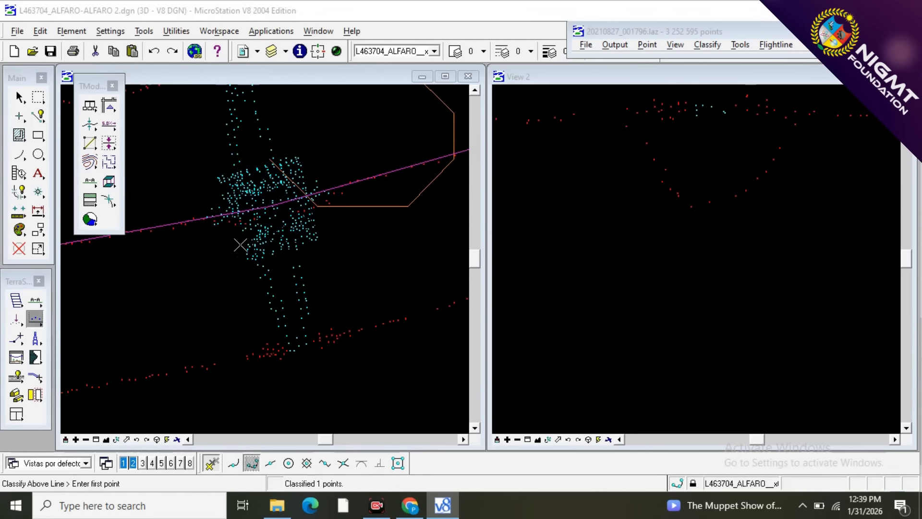
left_click(35, 301)
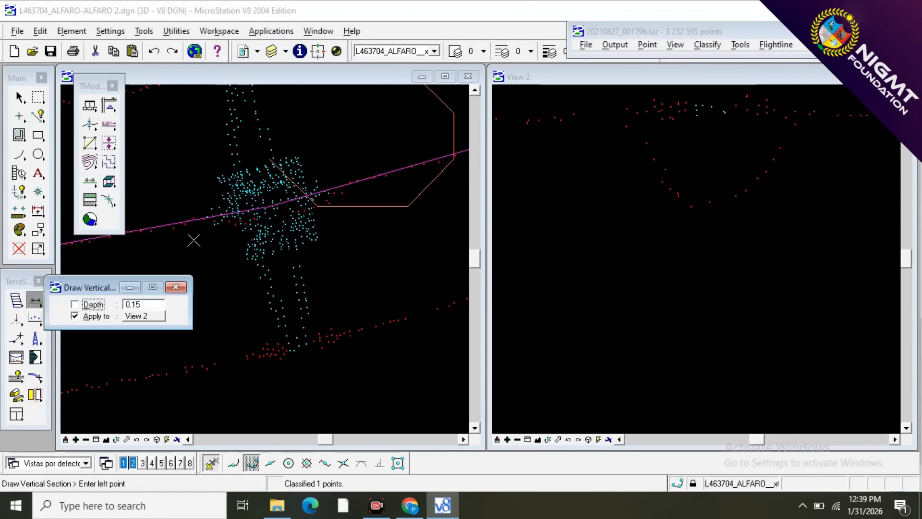
left_click(359, 192)
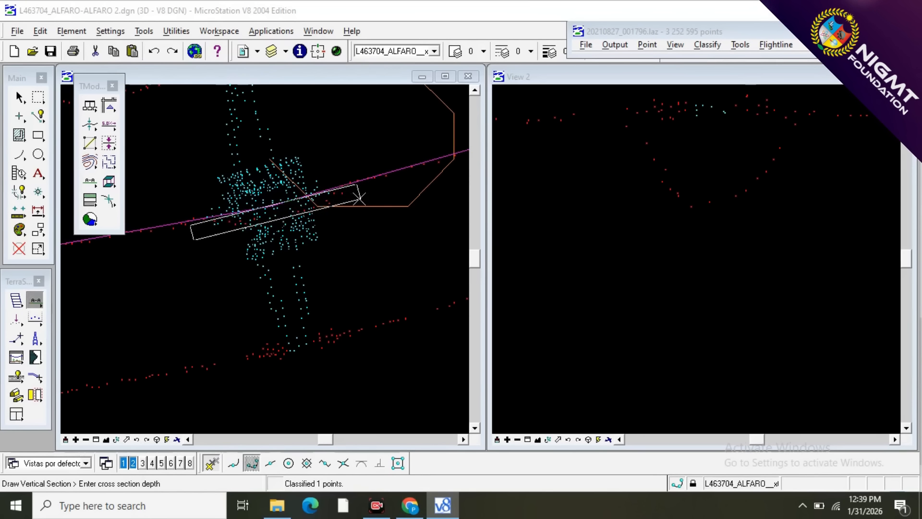
left_click(370, 232)
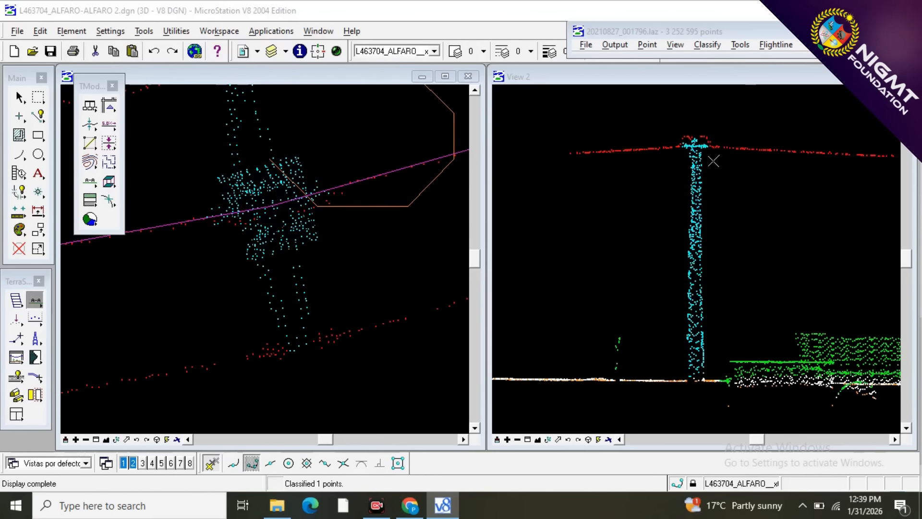
Reclassify the TOWER points at both outer ends of the tower head to WIRES using Classify Above Line.
scroll(696, 151, "up", 4)
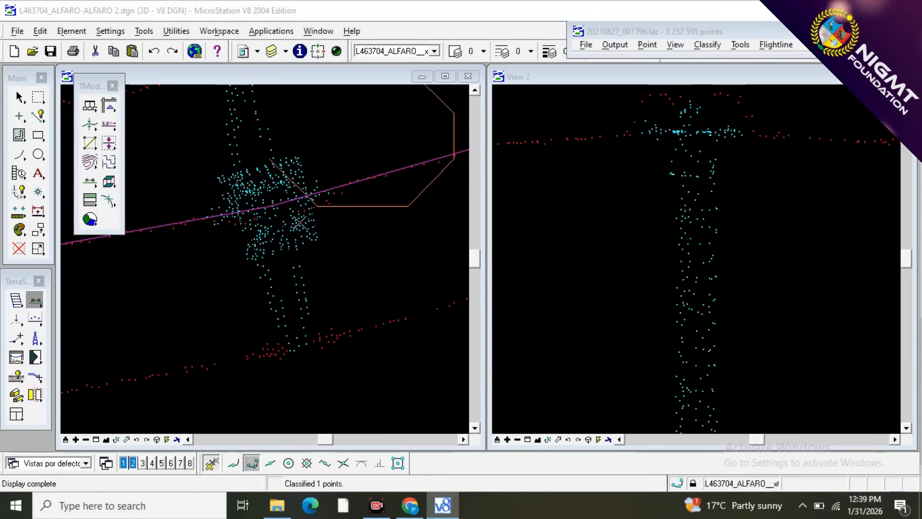
key("F2")
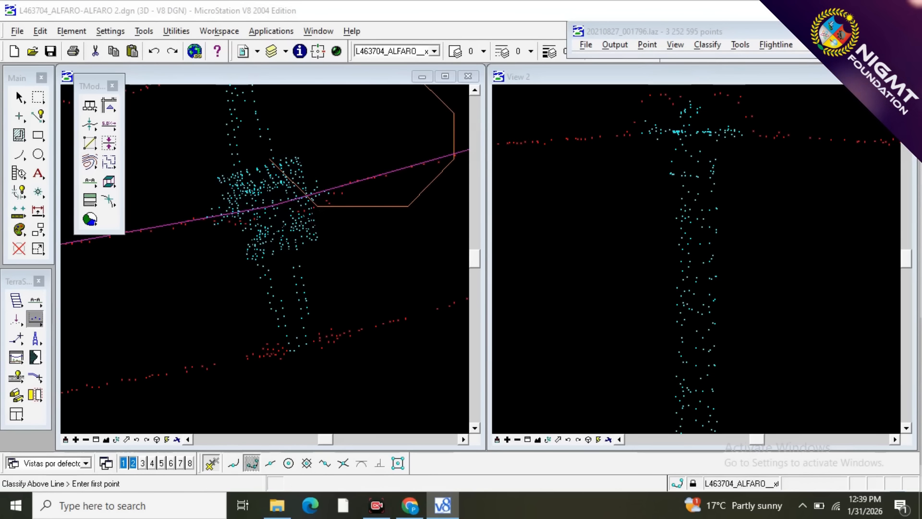
left_click(579, 168)
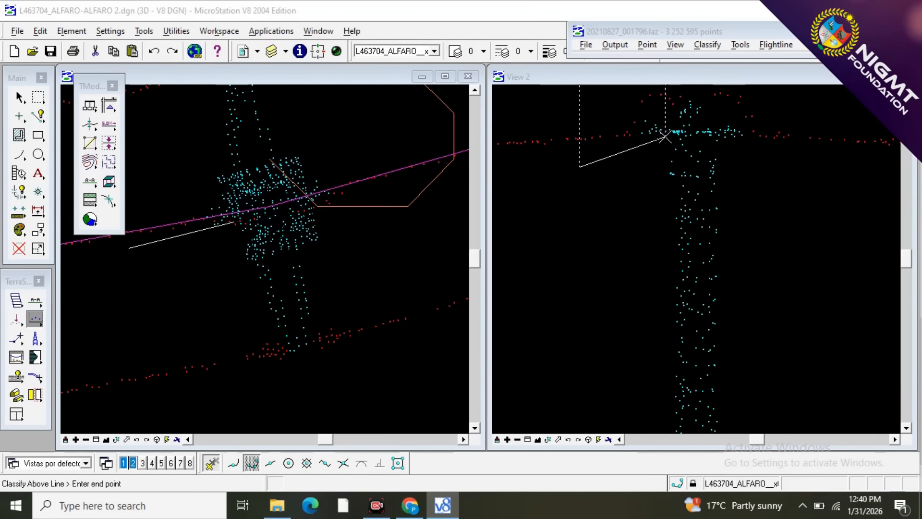
left_click(829, 152)
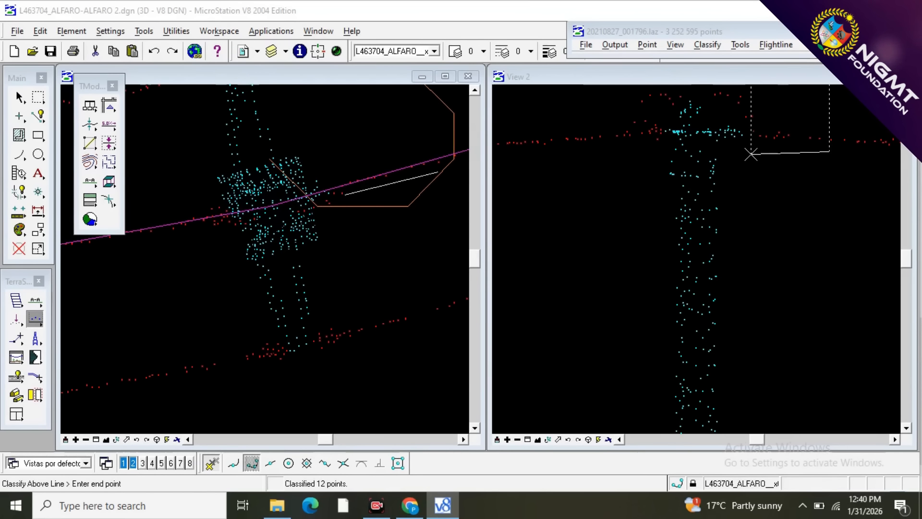
left_click(727, 153)
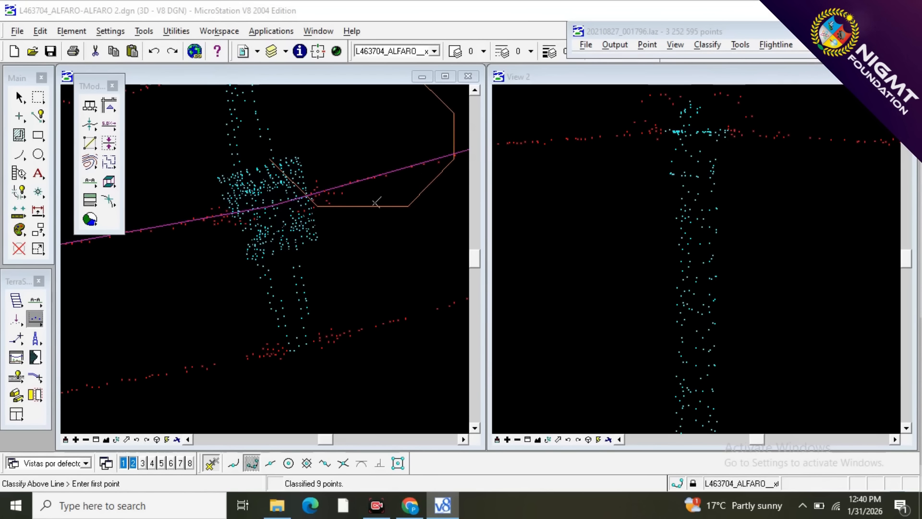
Cut a perpendicular section through the tower legs near the ground and examine the tower from base to crossarm.
scroll(314, 201, "down", 2)
scroll(289, 214, "up", 2)
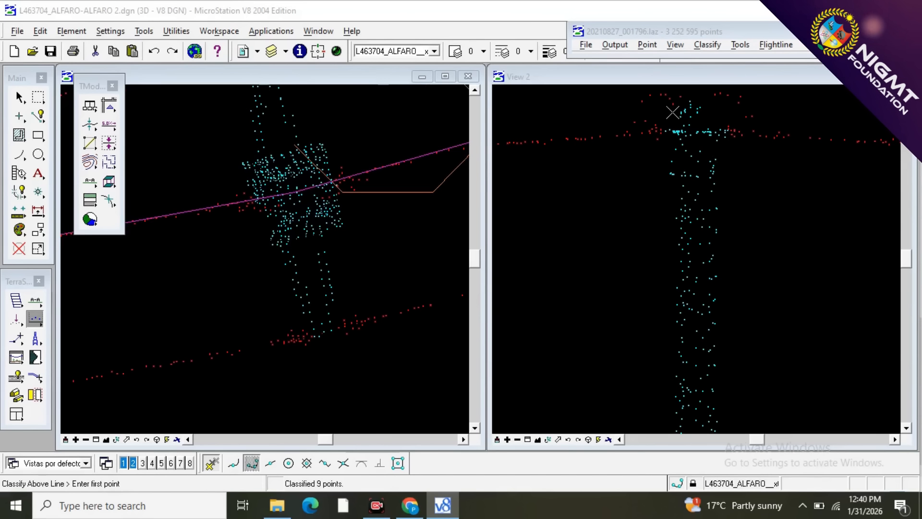
scroll(673, 112, "down", 3)
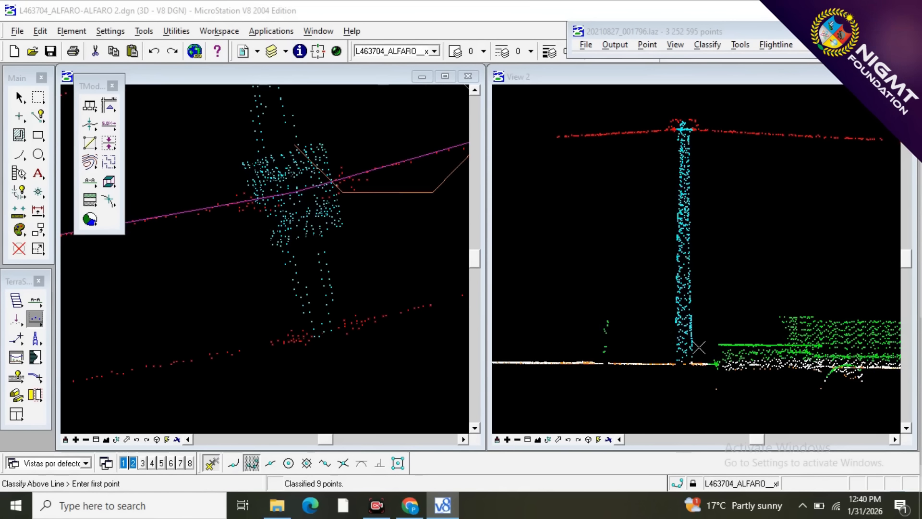
scroll(674, 372, "up", 2)
scroll(674, 372, "up", 2)
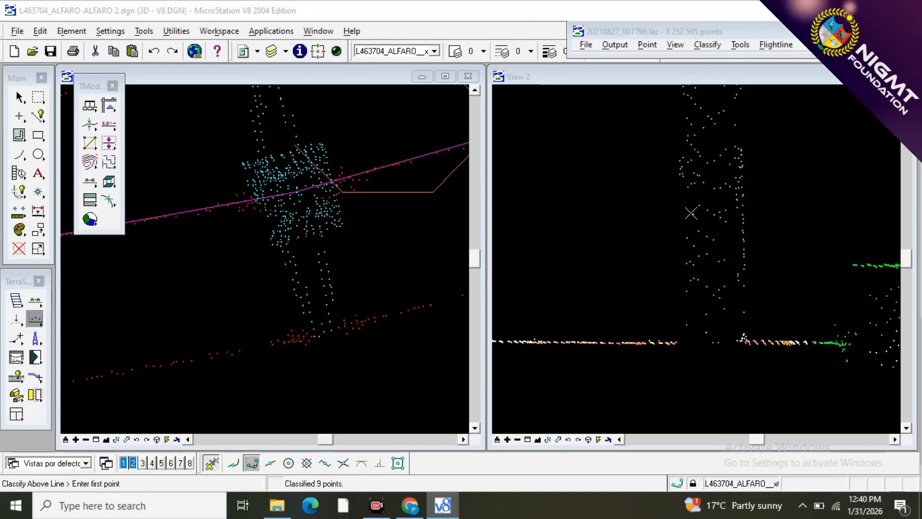
key("F3")
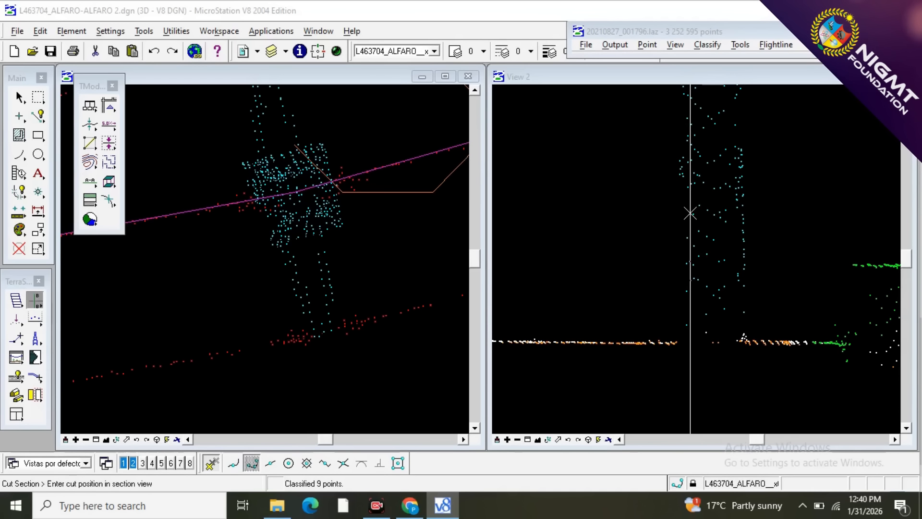
left_click(689, 213)
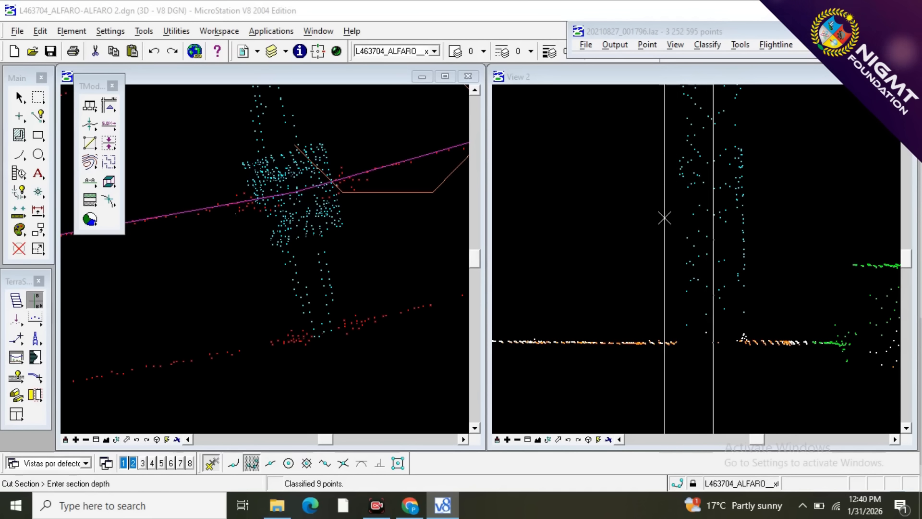
left_click(668, 218)
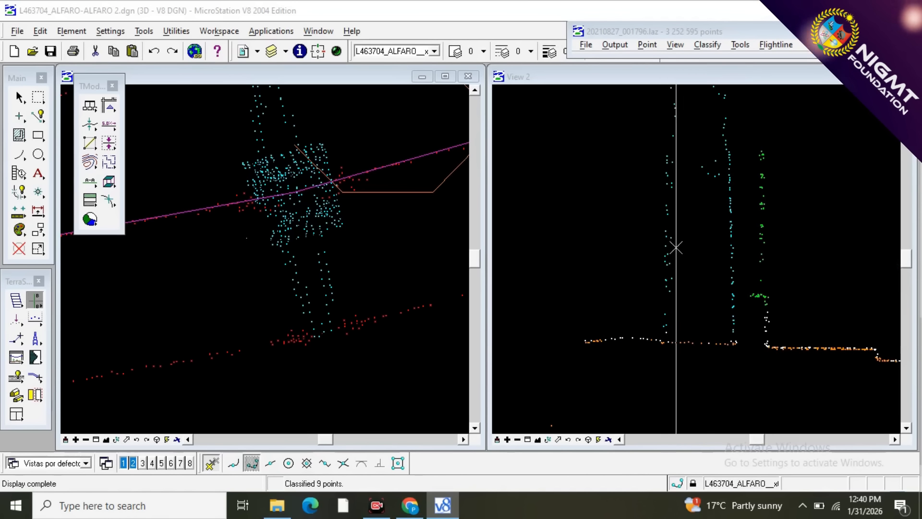
scroll(599, 278, "down", 2)
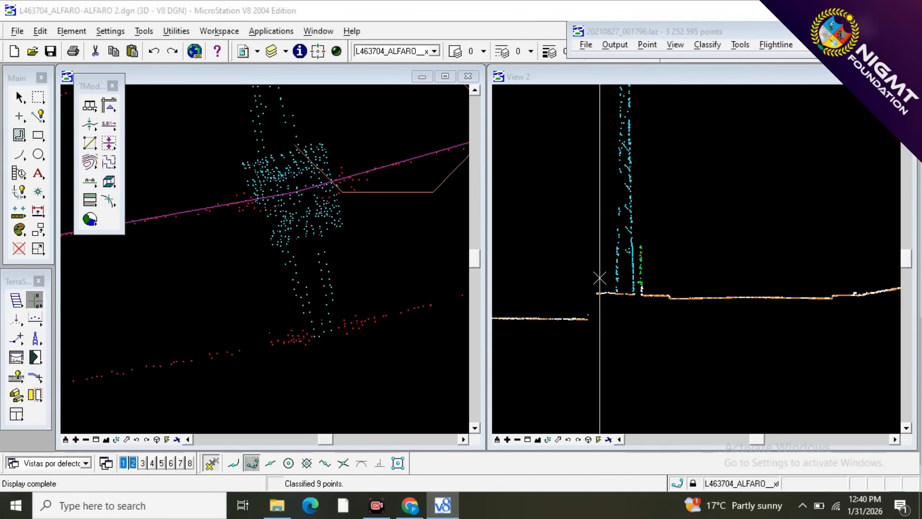
scroll(599, 278, "down", 2)
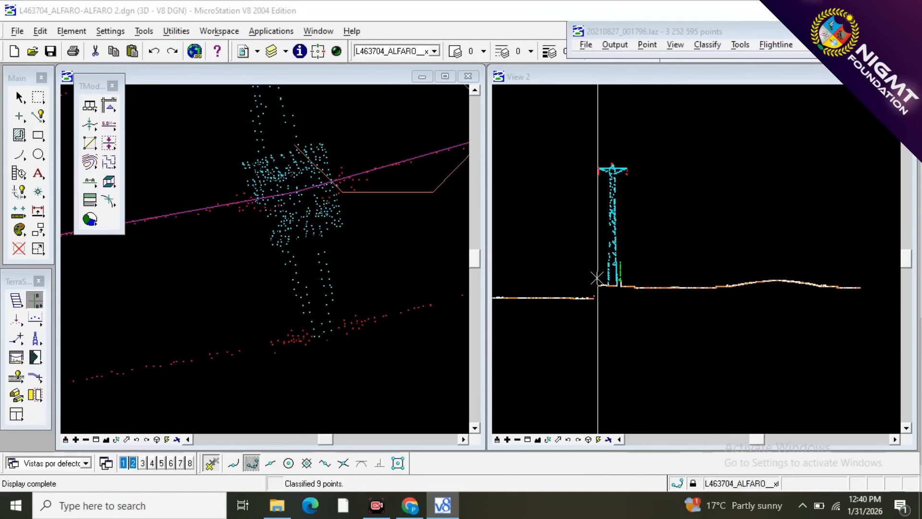
Draw a small vertical section around the isolated TOWER point beside the upper crossarm tip and examine it.
scroll(317, 355, "down", 2)
scroll(287, 351, "down", 2)
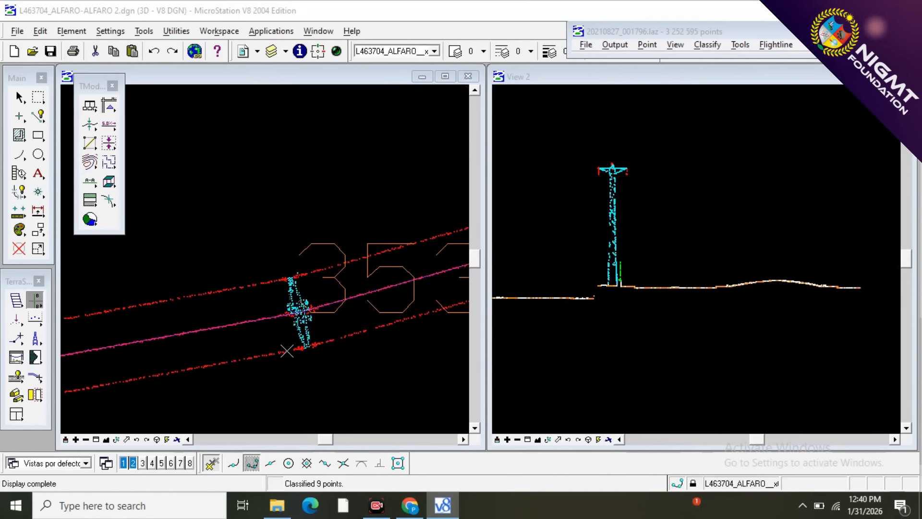
scroll(298, 284, "up", 3)
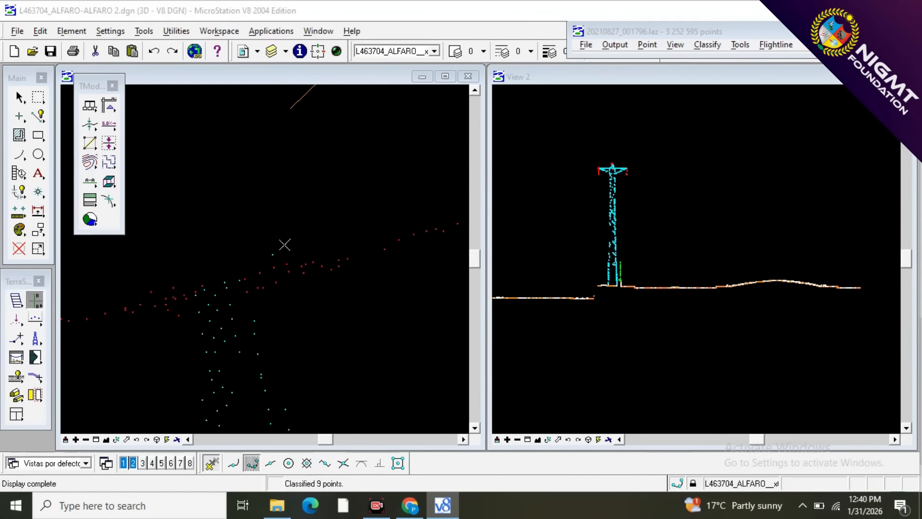
key("F1")
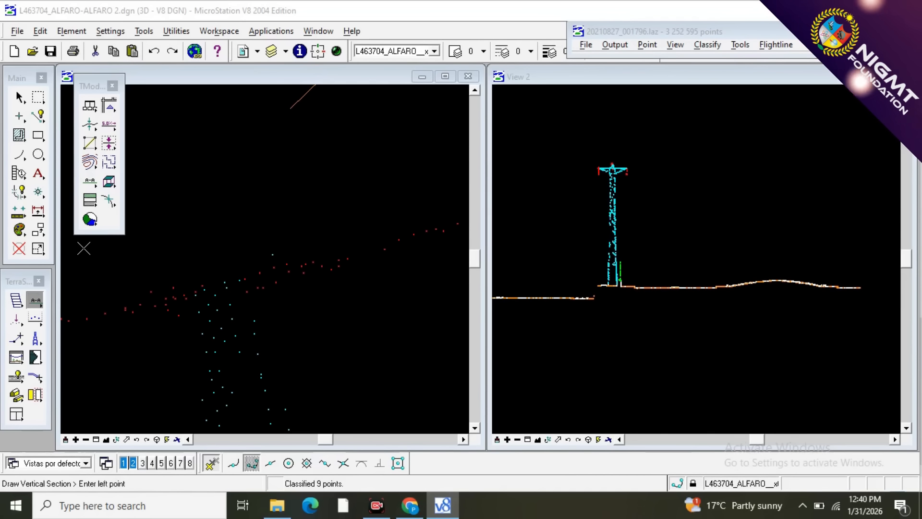
left_click(247, 248)
left_click(287, 256)
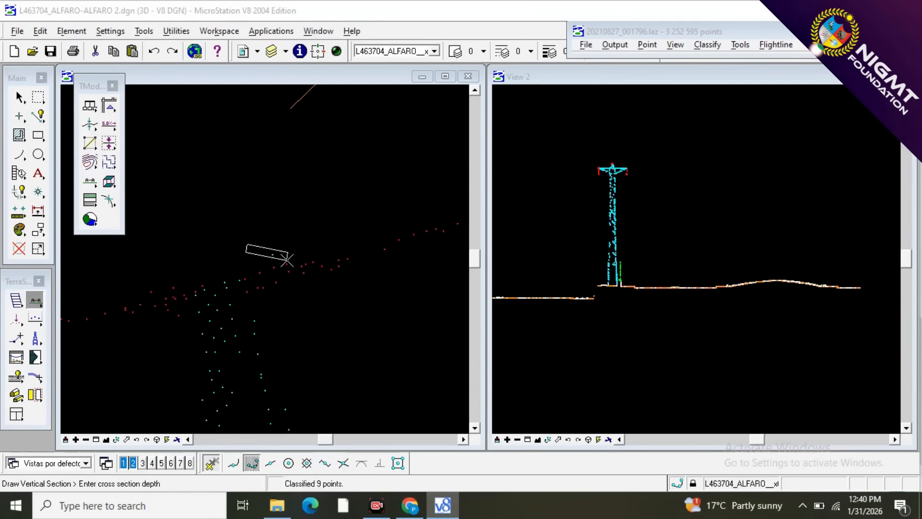
left_click(287, 259)
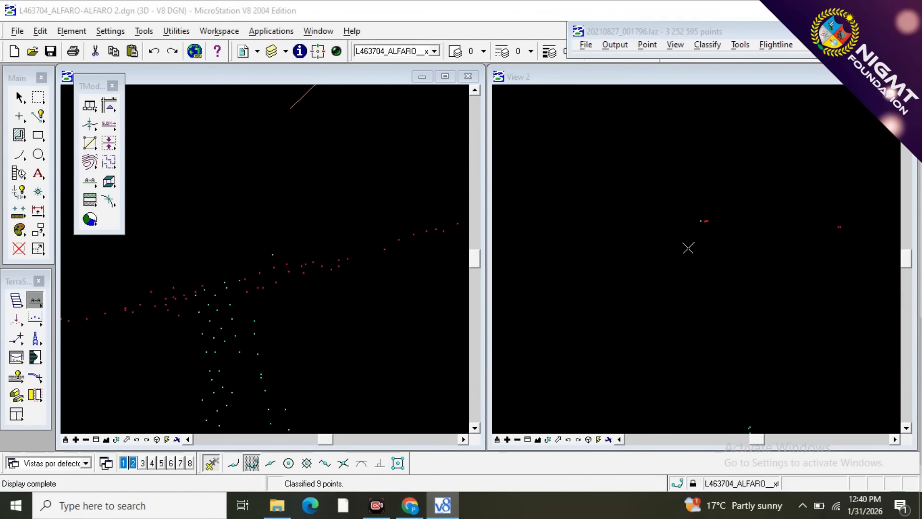
scroll(702, 227, "up", 4)
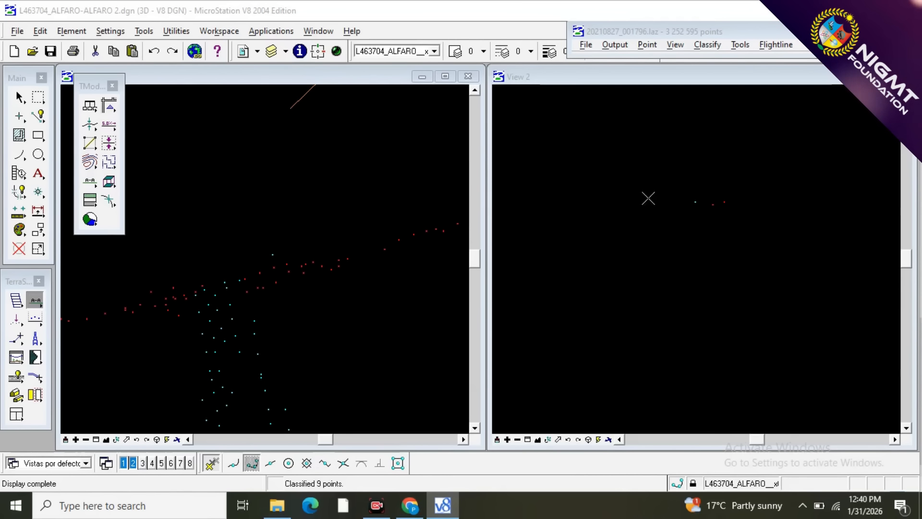
scroll(681, 143, "down", 2)
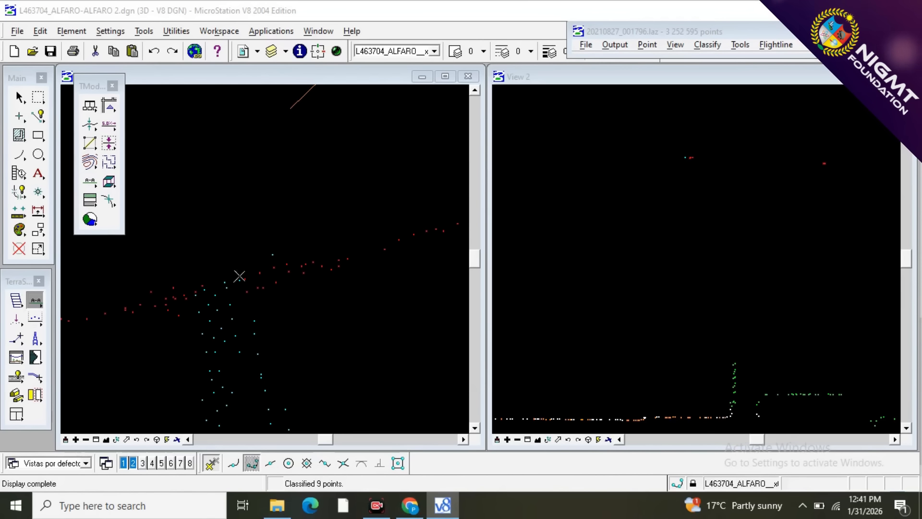
Draw a narrow vertical section along the uppermost wire, starting just beside the upper crossarm tip.
left_click(260, 268)
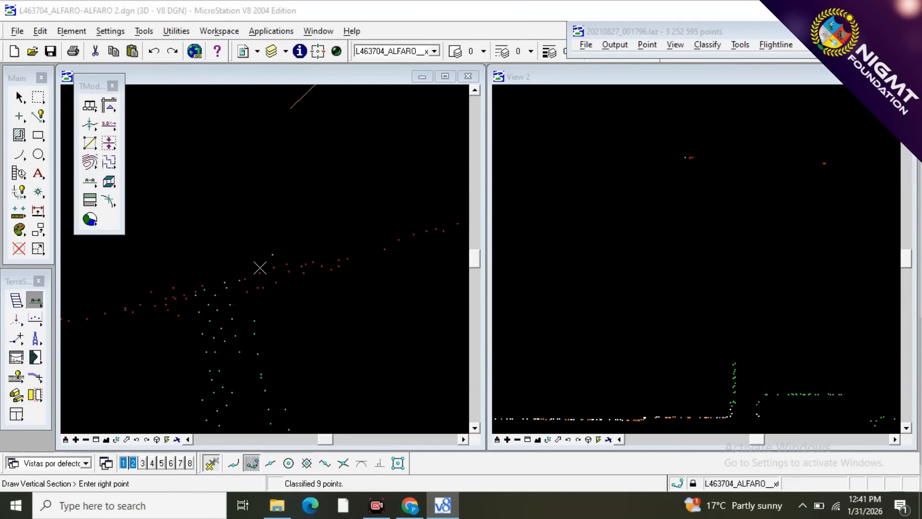
left_click(333, 250)
left_click(335, 262)
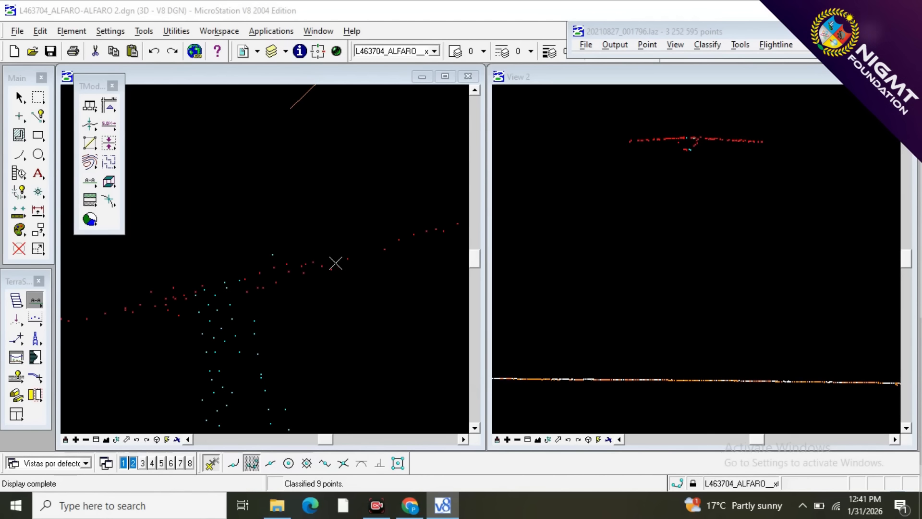
scroll(687, 137, "up", 3)
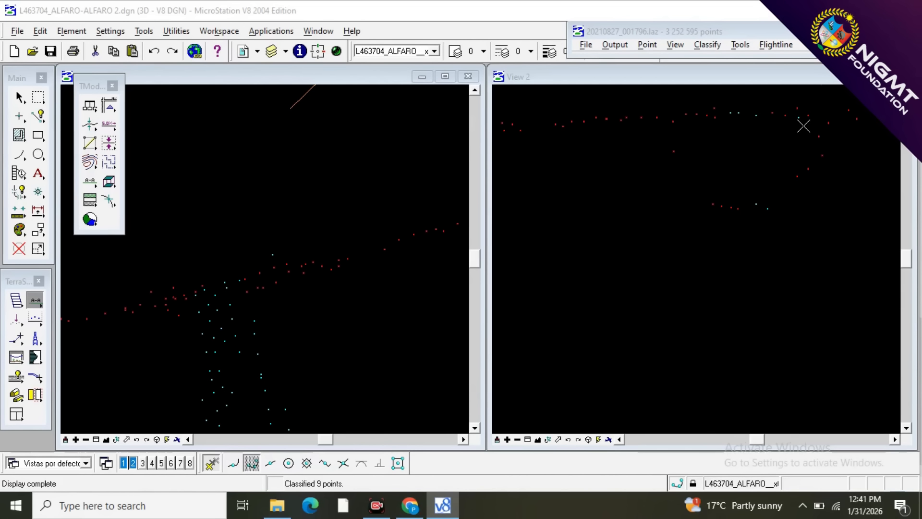
Cut a narrow vertical cross-section through the uppermost wire around the isolated TOWER point just beyond the upper crossarm tip.
key("F2")
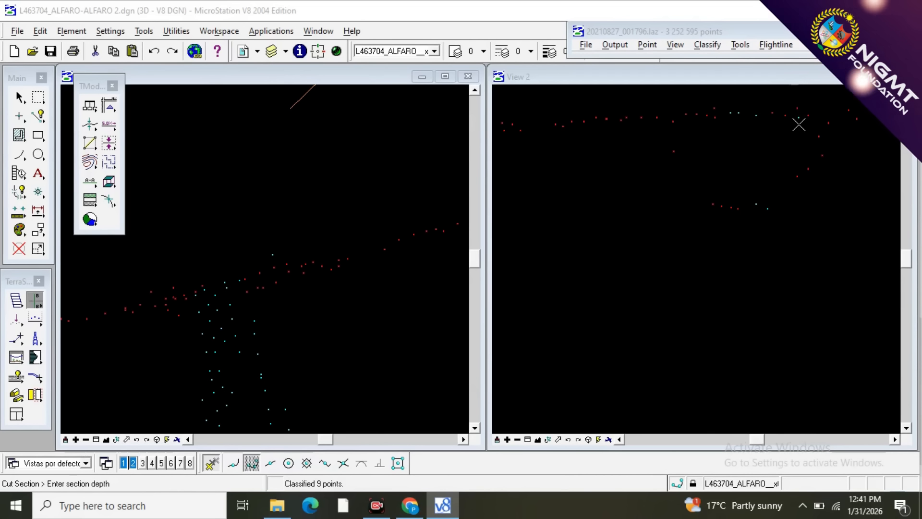
left_click(819, 124)
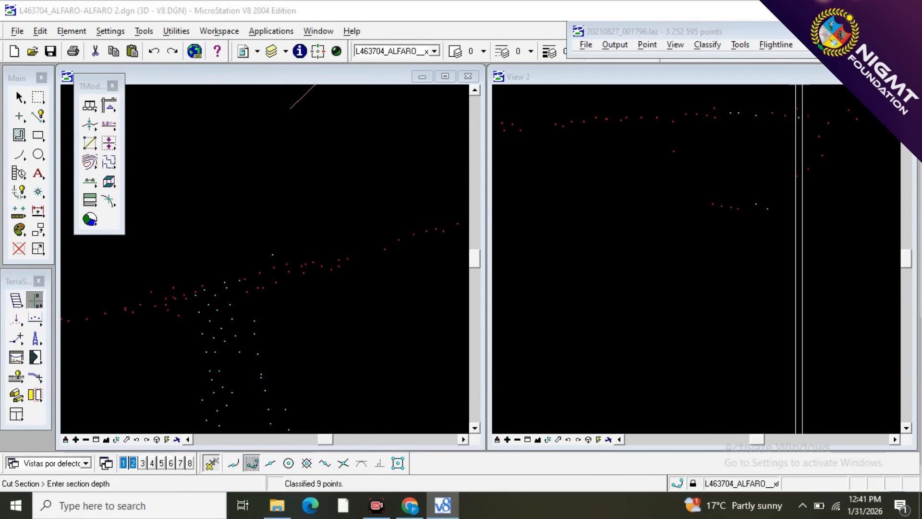
left_click(786, 125)
left_click(785, 125)
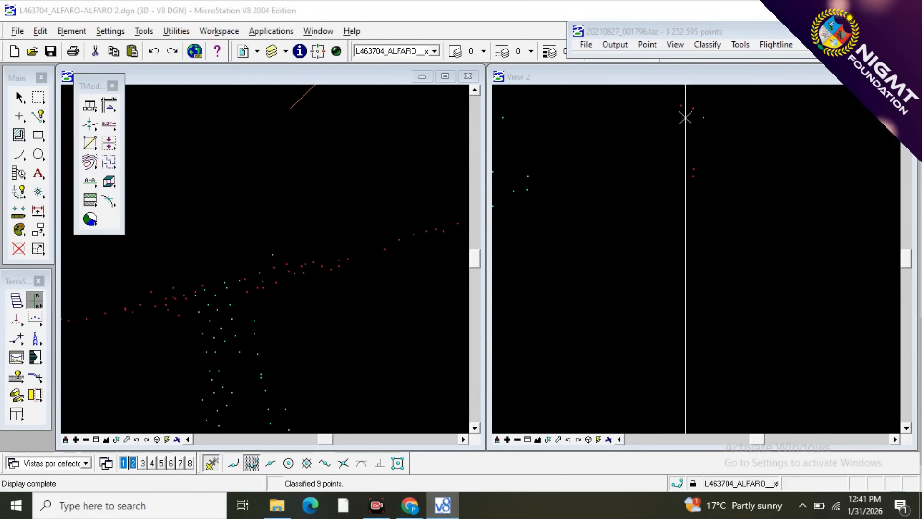
Reclassify the isolated point beside the uppermost wire from 12 - TOWER to 10 - WIRES using Classify Above Line.
left_click(35, 318)
left_click(34, 319)
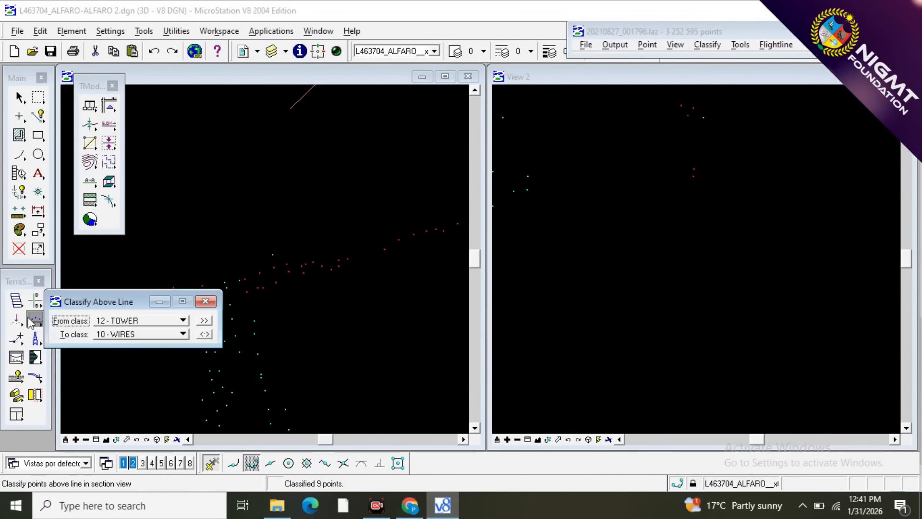
left_click(206, 301)
left_click(753, 171)
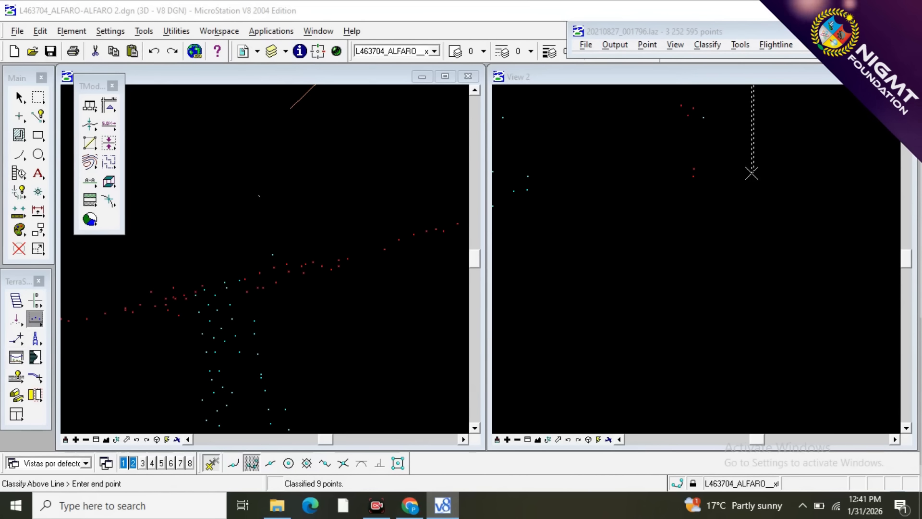
left_click(684, 184)
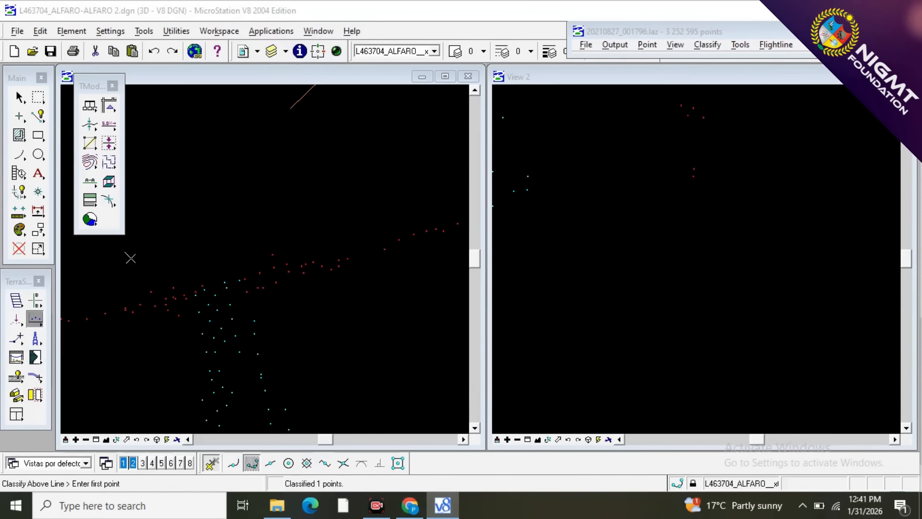
scroll(218, 266, "down", 4)
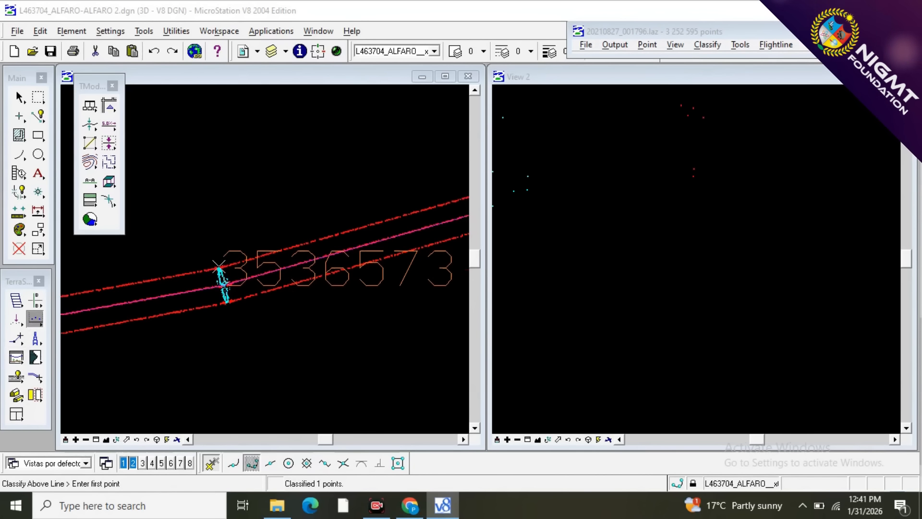